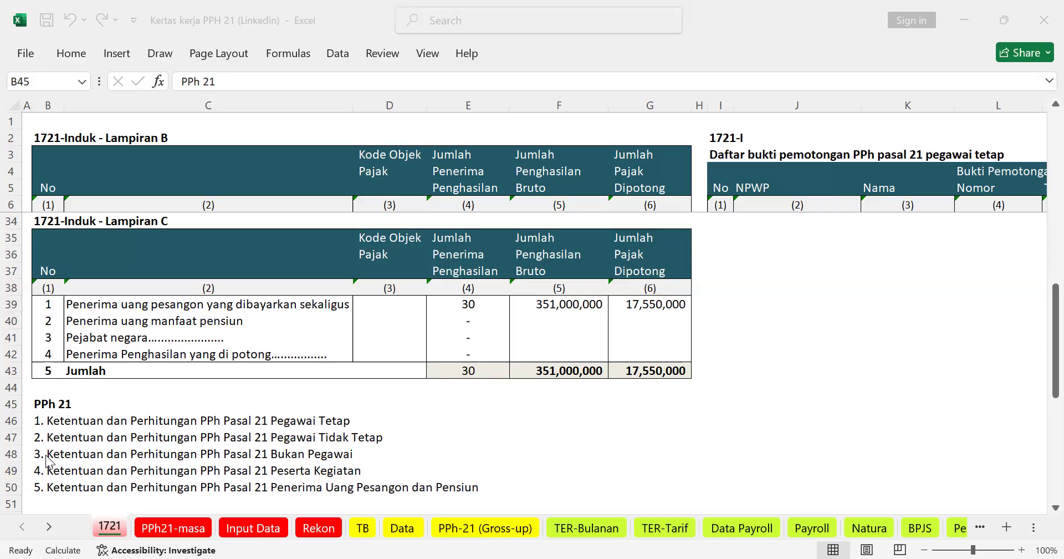
Open the Data sheet and review the employee identity columns N.I.K, Nama, NPWP and Jabatan.
{"action": "left_click", "coordinate": [402, 527]}
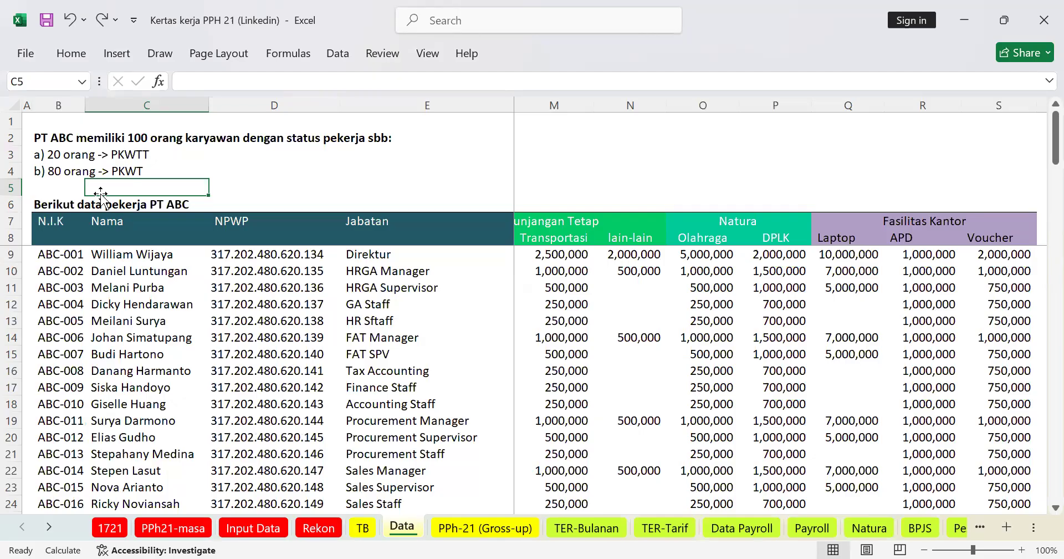
{"action": "left_click", "coordinate": [65, 232]}
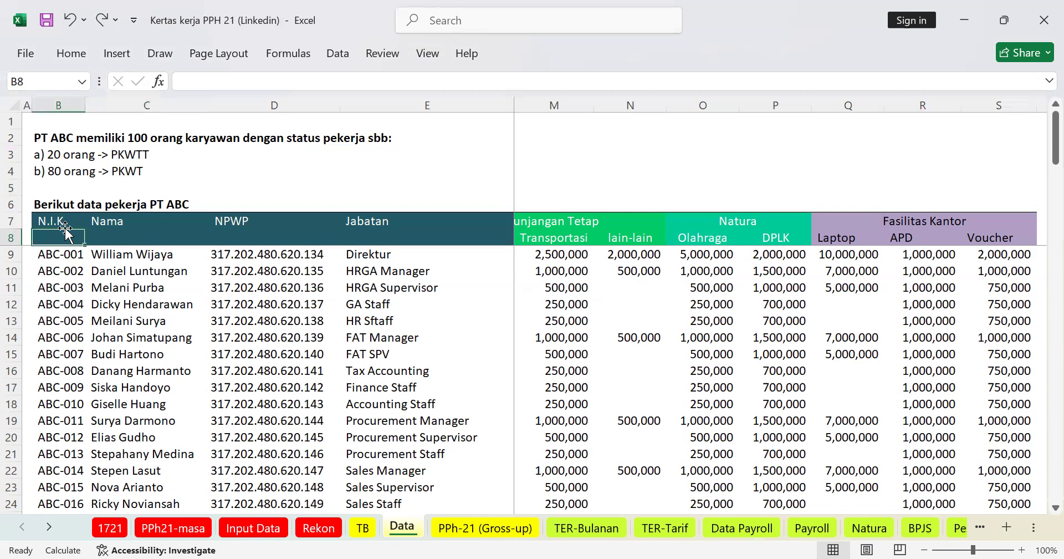
{"action": "left_click", "coordinate": [65, 227]}
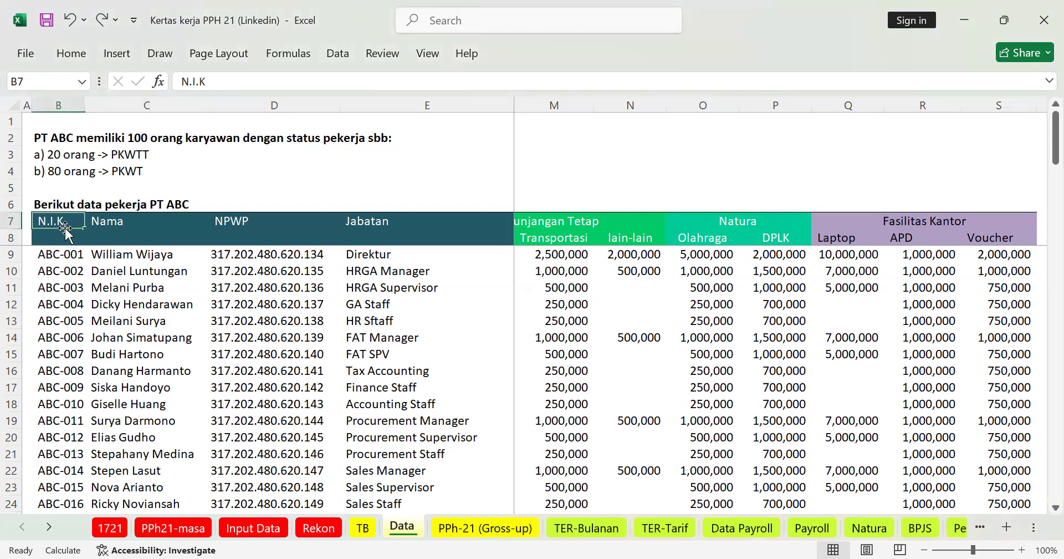
{"action": "key", "text": "Right"}
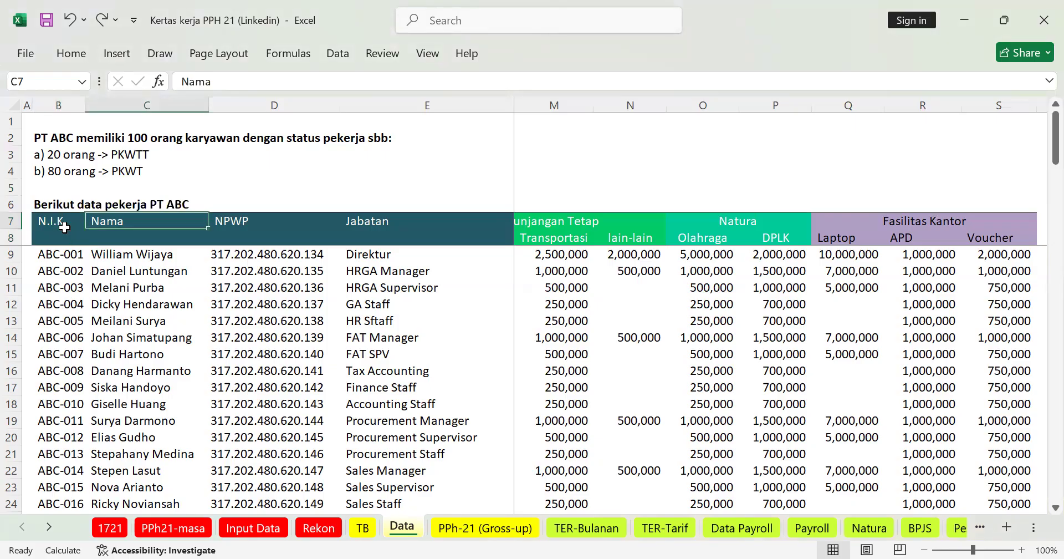
{"action": "key", "text": "Right"}
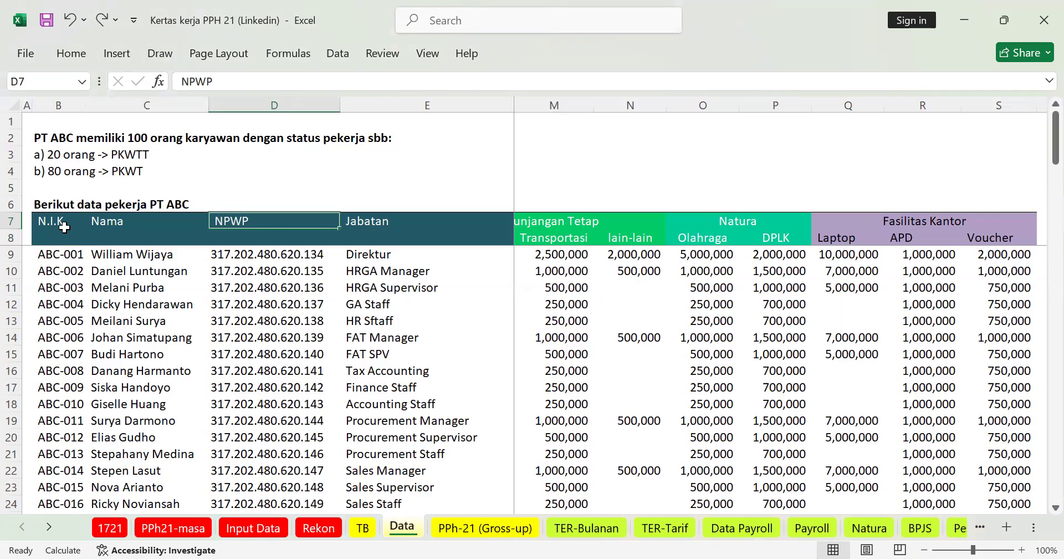
{"action": "key", "text": "Right"}
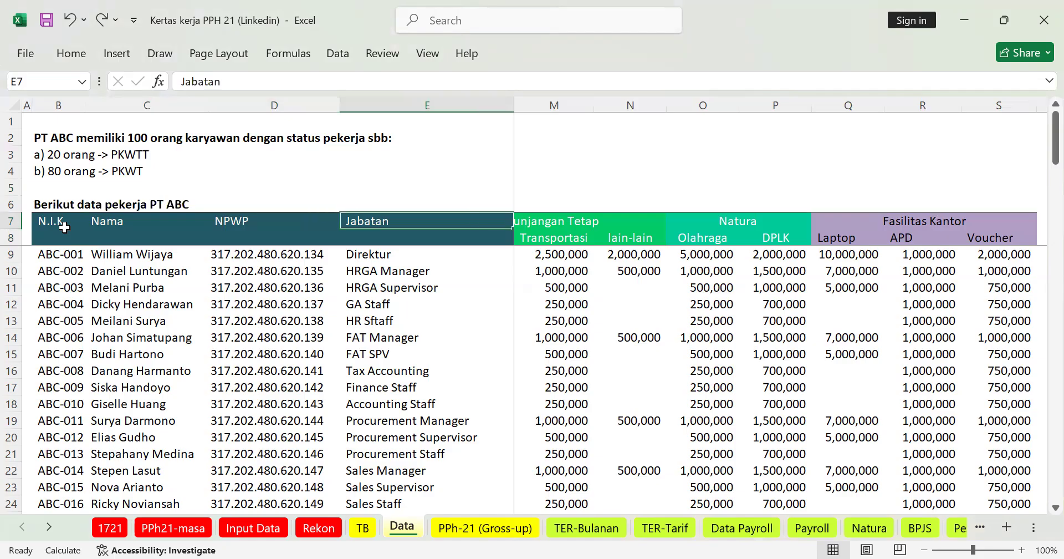
Review the employment column headings from Mulai Bekerja and Status Pekerja through Durasi Kontrak, Kontrak Berakhir and Status Kontrak.
{"action": "key", "text": "Right"}
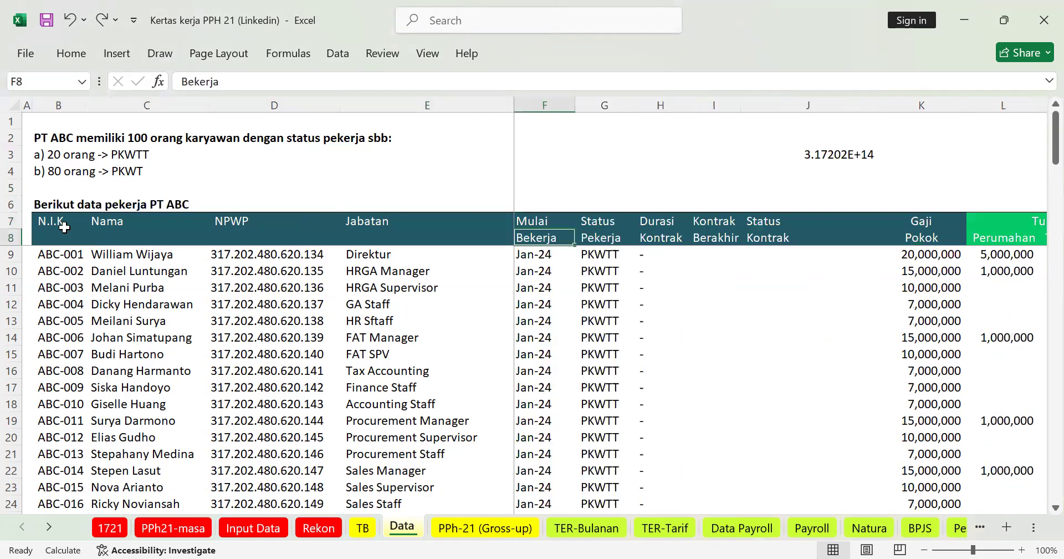
{"action": "key", "text": "Right"}
{"action": "key", "text": "Left"}
{"action": "key", "text": "Up"}
{"action": "key", "text": "Down"}
{"action": "key", "text": "Right"}
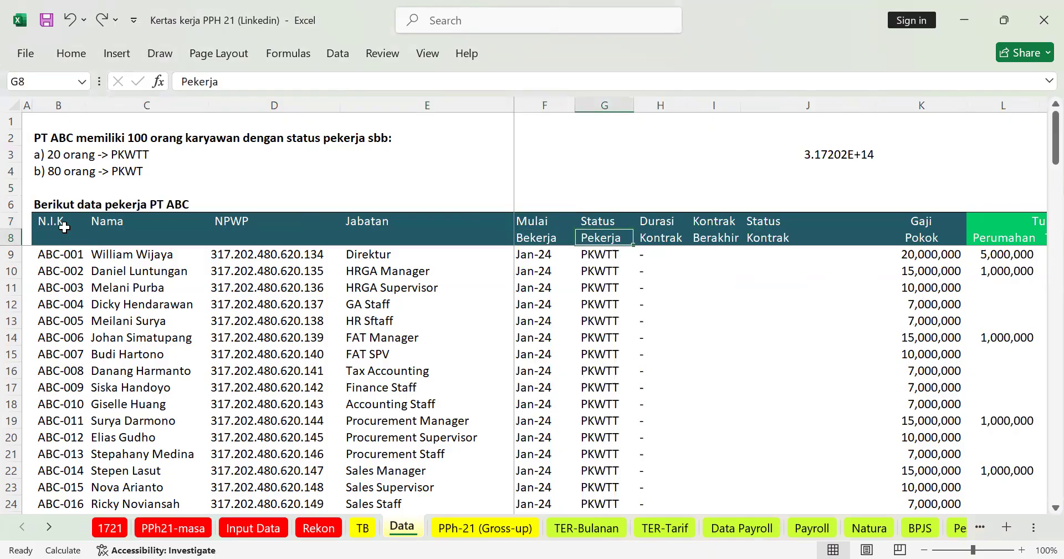
{"action": "key", "text": "Right"}
{"action": "key", "text": "Right"}
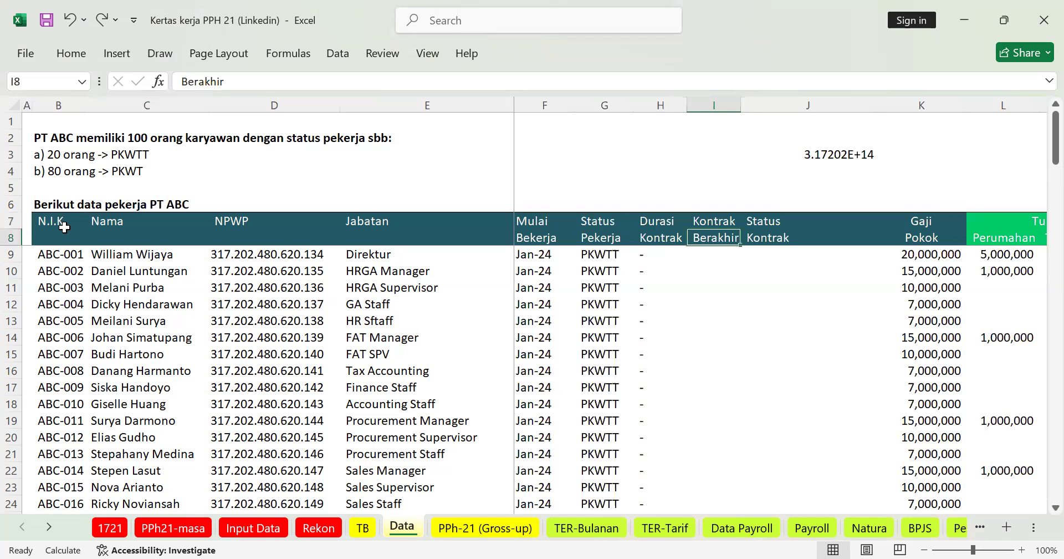
{"action": "key", "text": "Right"}
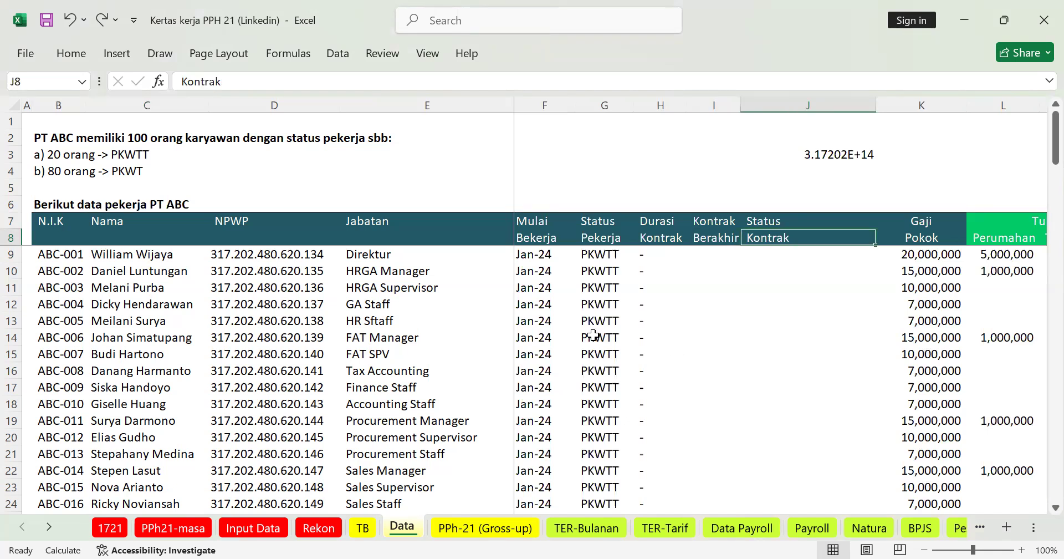
Look through the employee rows down to the PKWT production operators, highlighting their block of rows.
{"action": "scroll", "coordinate": [593, 335], "scroll_direction": "down", "scroll_amount": 1}
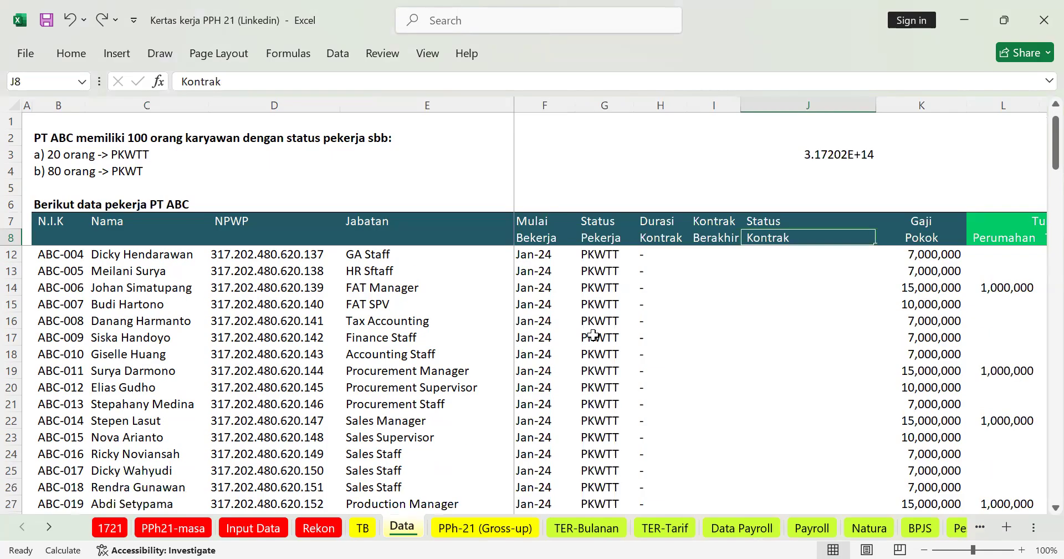
{"action": "scroll", "coordinate": [594, 335], "scroll_direction": "down", "scroll_amount": 2}
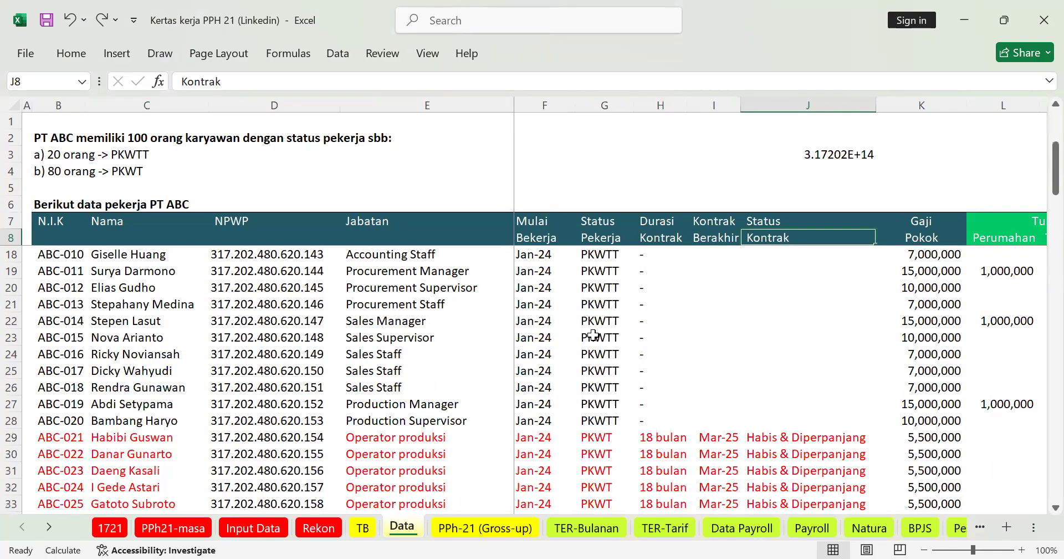
{"action": "scroll", "coordinate": [593, 335], "scroll_direction": "down", "scroll_amount": 1}
{"action": "left_click", "coordinate": [531, 390]}
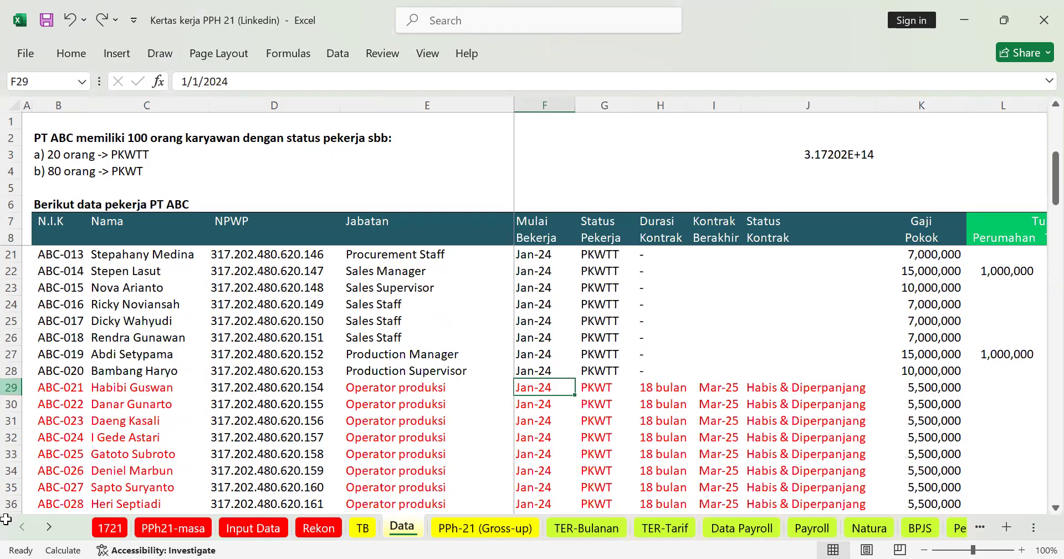
{"action": "left_click_drag", "start_coordinate": [6, 519], "coordinate": [19, 455]}
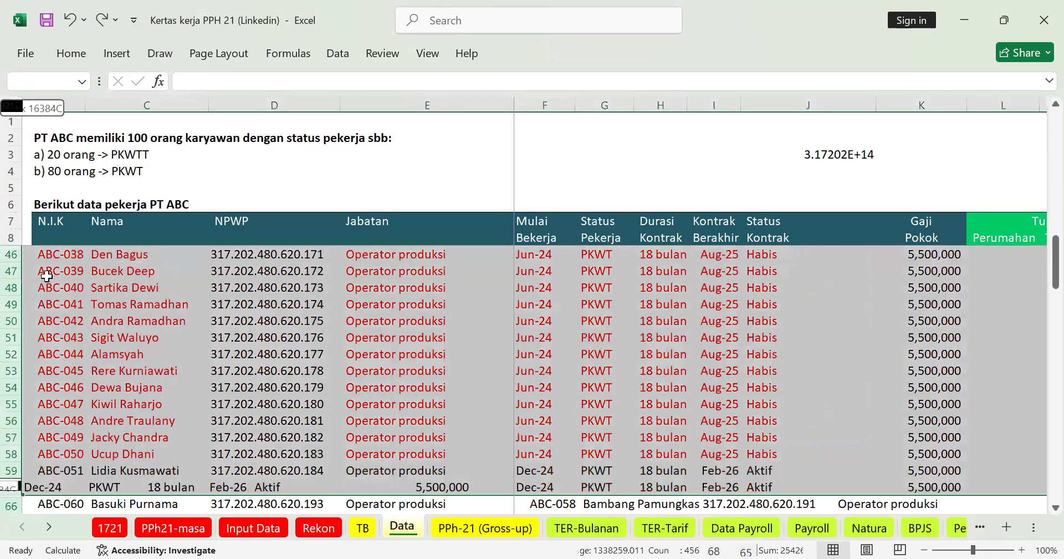
{"action": "left_click_drag", "start_coordinate": [43, 285], "coordinate": [43, 286]}
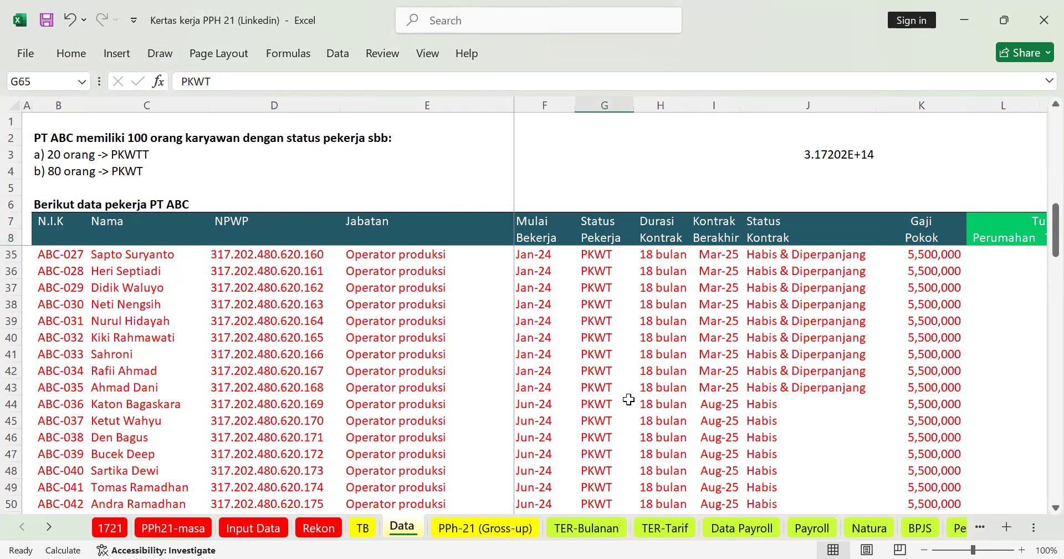
Compare contract duration, end date and contract status between the PKWT operators who started in Jan-24 and those who started in Jun-24.
{"action": "scroll", "coordinate": [628, 399], "scroll_direction": "up", "scroll_amount": 4}
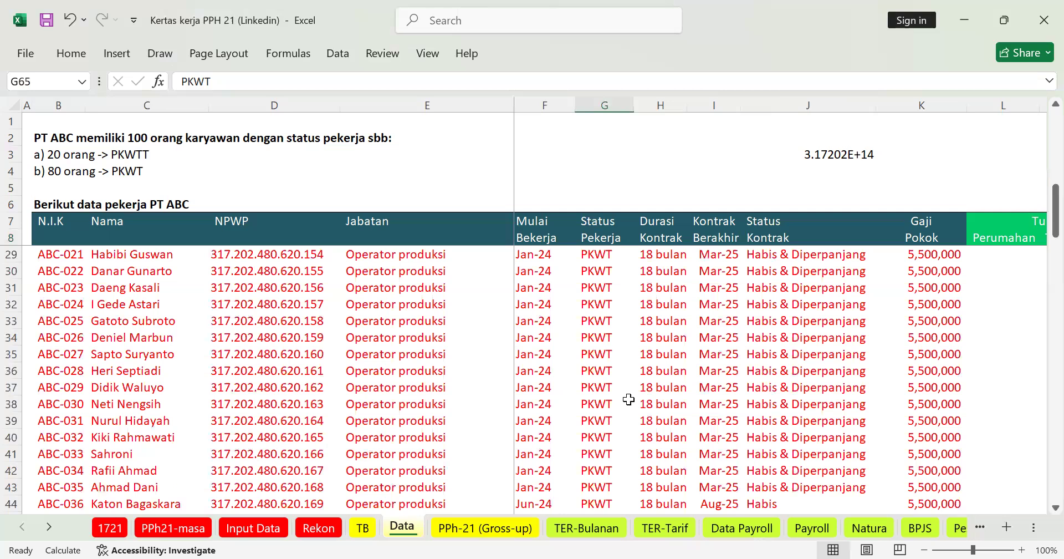
{"action": "left_click", "coordinate": [666, 357]}
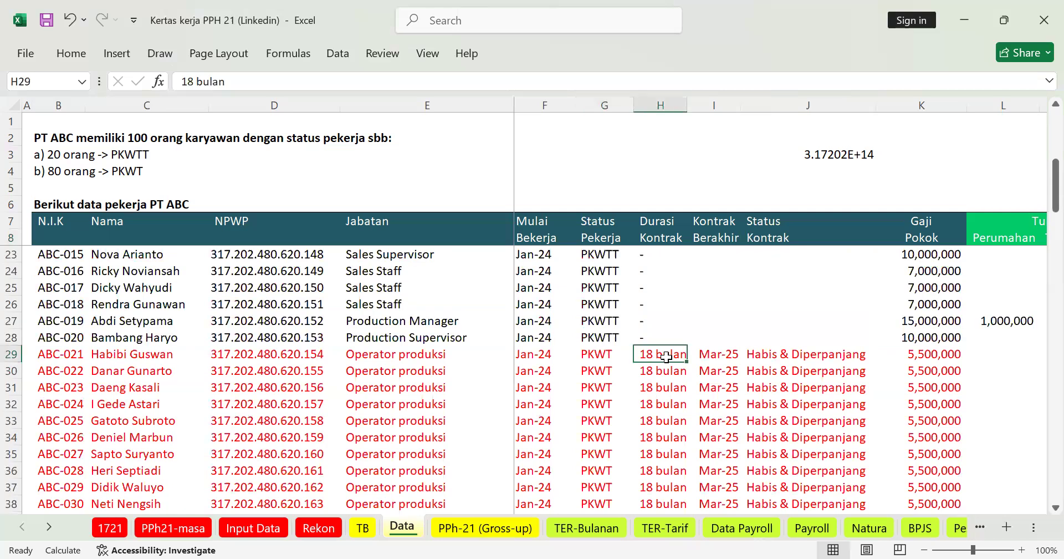
{"action": "key", "text": "Right"}
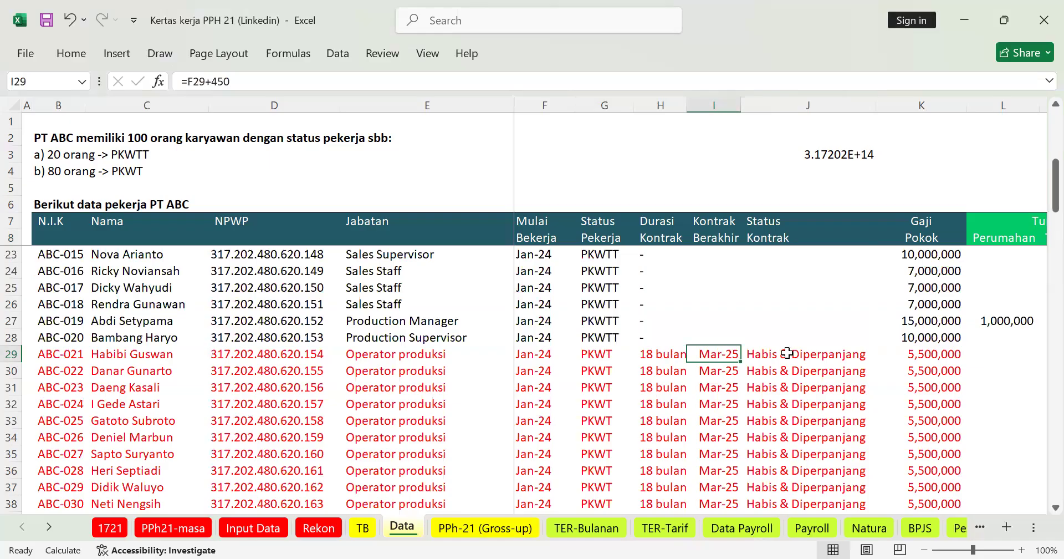
{"action": "key", "text": "Right"}
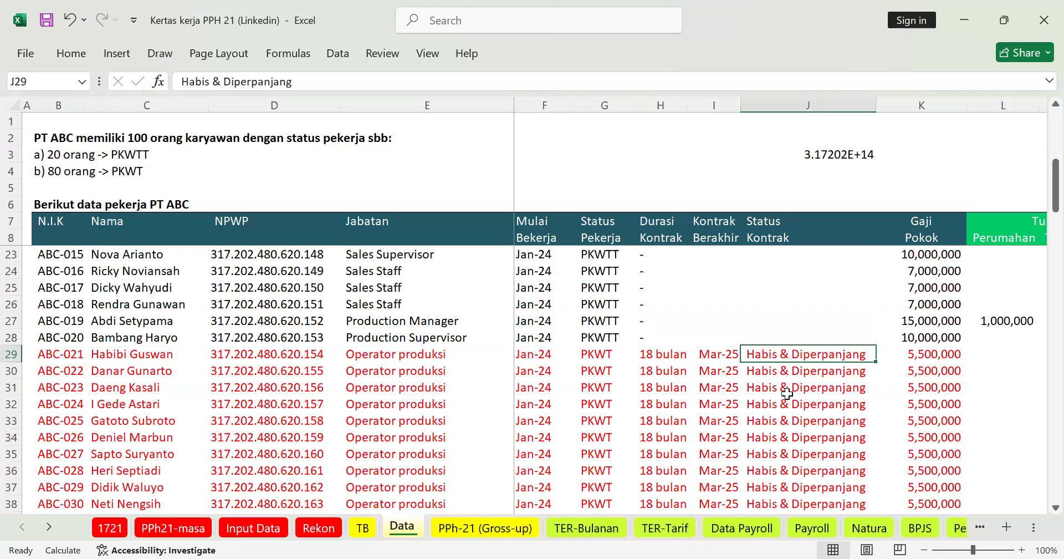
{"action": "scroll", "coordinate": [787, 393], "scroll_direction": "down", "scroll_amount": 7}
{"action": "scroll", "coordinate": [686, 373], "scroll_direction": "up", "scroll_amount": 2}
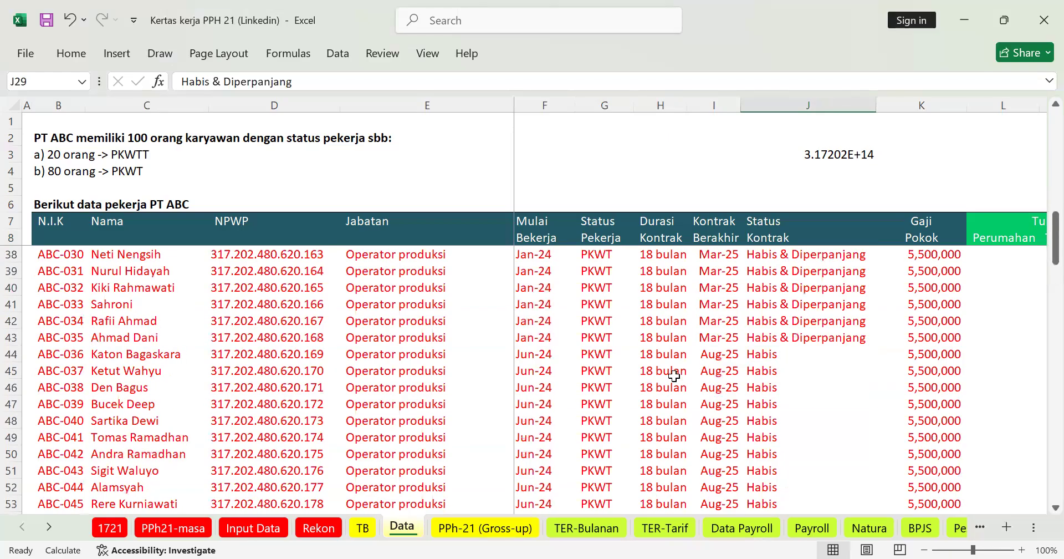
{"action": "left_click", "coordinate": [712, 357]}
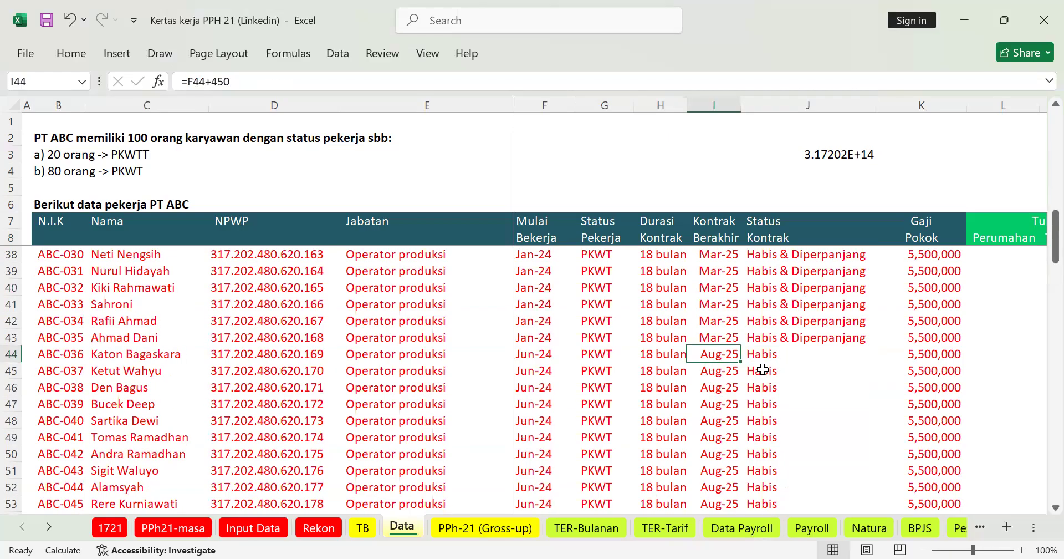
{"action": "key", "text": "Right"}
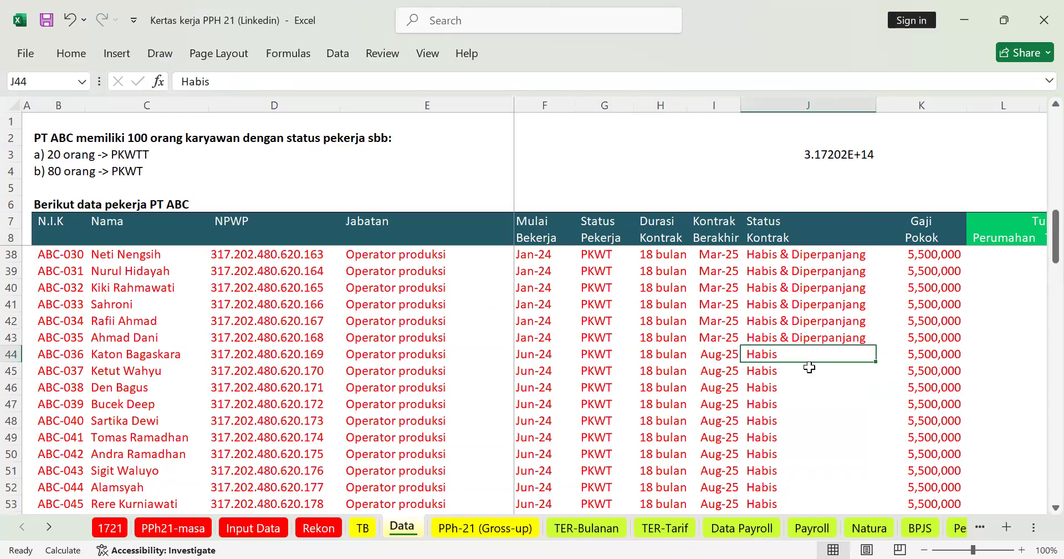
{"action": "scroll", "coordinate": [809, 368], "scroll_direction": "up", "scroll_amount": 4}
{"action": "scroll", "coordinate": [796, 348], "scroll_direction": "up", "scroll_amount": 1}
{"action": "left_click", "coordinate": [796, 347]}
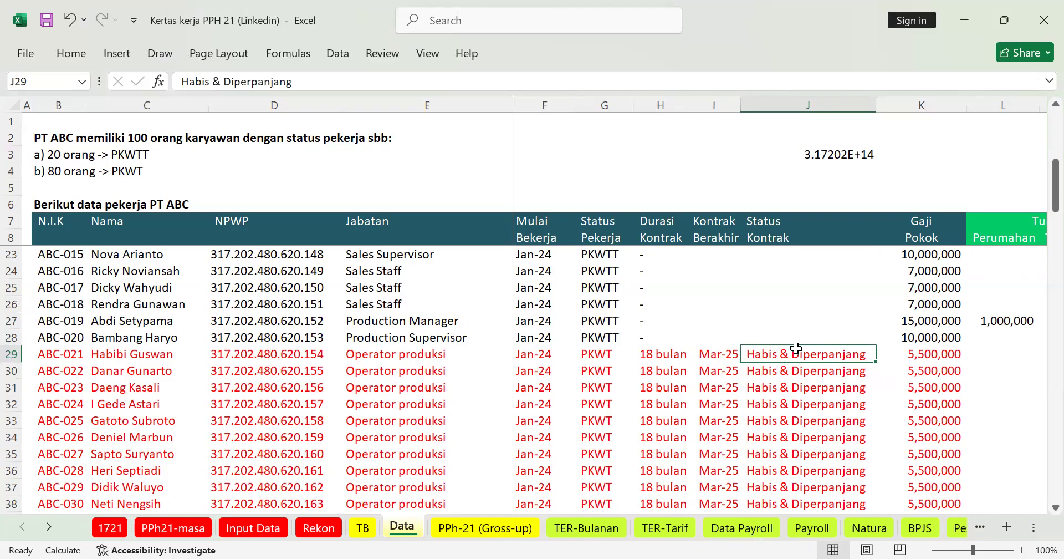
Examine the first PKWT operator's record in row 29, from the name across to the salary, allowance and Olahraga columns.
{"action": "key", "text": "Right"}
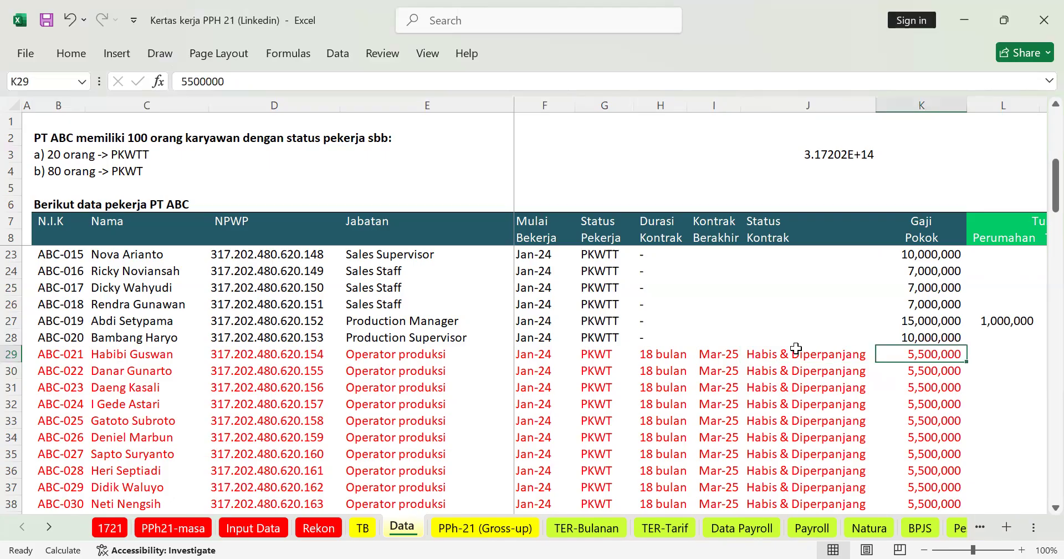
{"action": "key", "text": "Left"}
{"action": "key", "text": "Left"}
{"action": "key", "text": "Left"}
{"action": "key", "text": "Left"}
{"action": "key", "text": "Left"}
{"action": "key", "text": "Left"}
{"action": "key", "text": "Left"}
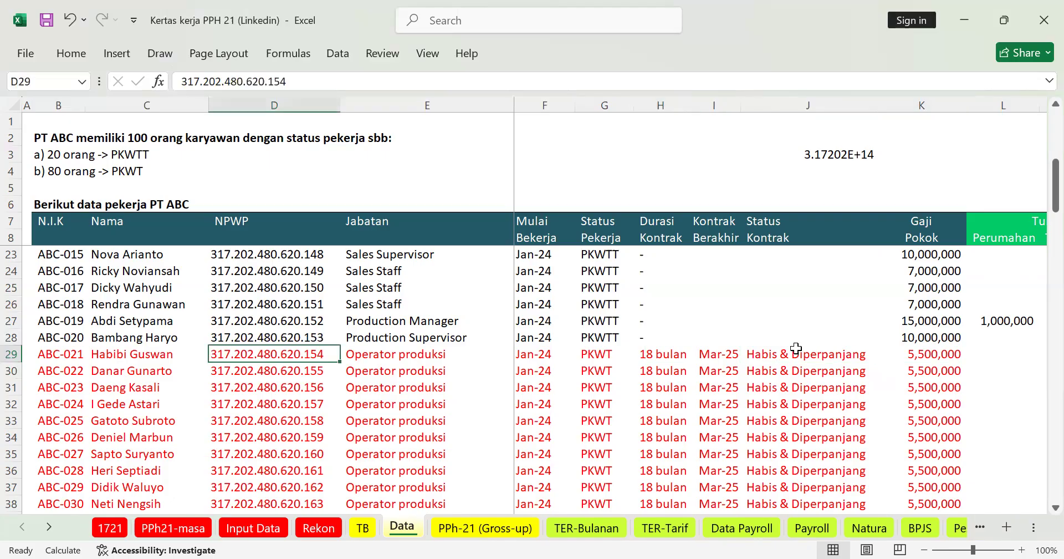
{"action": "key", "text": "Left"}
{"action": "key", "text": "Right"}
{"action": "key", "text": "Right"}
{"action": "key", "text": "Right"}
{"action": "key", "text": "Right"}
{"action": "key", "text": "Right"}
{"action": "key", "text": "Right"}
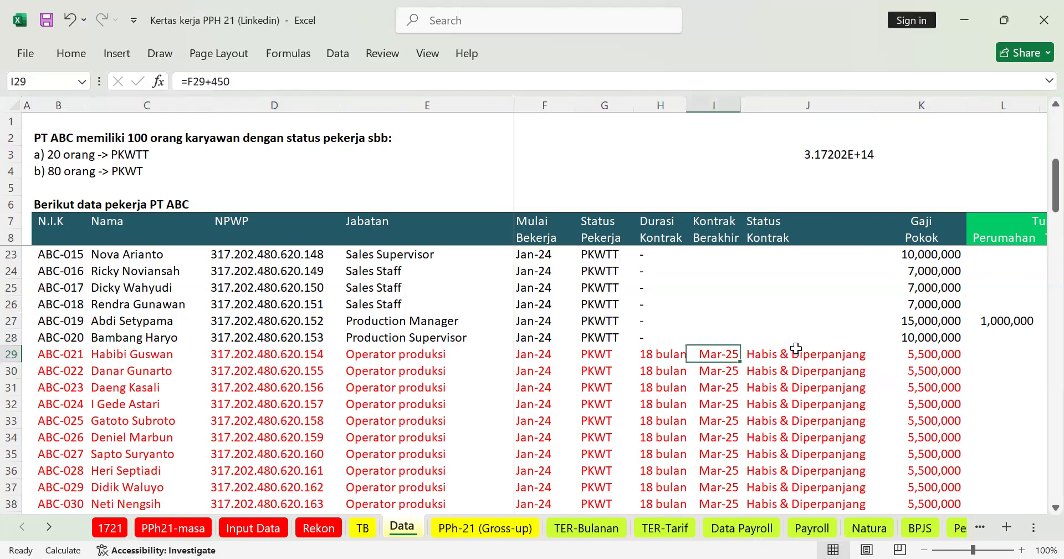
{"action": "key", "text": "Right"}
{"action": "key", "text": "Right"}
{"action": "key", "text": "Right"}
{"action": "key", "text": "Right"}
{"action": "key", "text": "Right"}
{"action": "key", "text": "Right"}
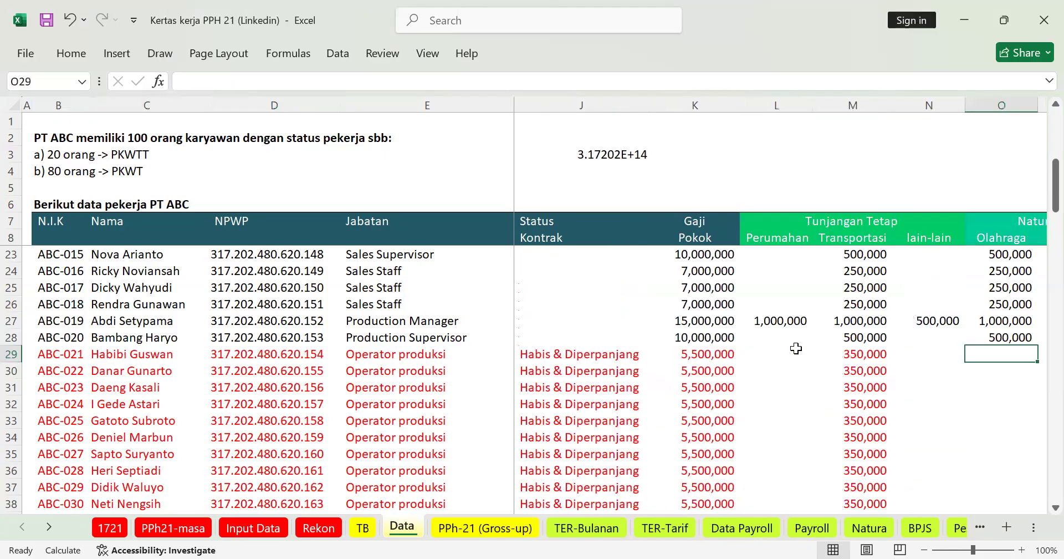
Return to the table header and review the Tunjangan Tetap group with its Perumahan, Transportasi and lain-lain columns.
{"action": "key", "text": "Up"}
{"action": "key", "text": "Up"}
{"action": "key", "text": "Up"}
{"action": "key", "text": "Up"}
{"action": "key", "text": "Up"}
{"action": "key", "text": "Up"}
{"action": "key", "text": "Up"}
{"action": "key", "text": "Up"}
{"action": "key", "text": "Up"}
{"action": "key", "text": "Up"}
{"action": "key", "text": "Up"}
{"action": "key", "text": "Up"}
{"action": "key", "text": "Up"}
{"action": "key", "text": "Up"}
{"action": "key", "text": "Up"}
{"action": "key", "text": "Up"}
{"action": "key", "text": "Up"}
{"action": "key", "text": "Up"}
{"action": "key", "text": "Up"}
{"action": "key", "text": "Up"}
{"action": "key", "text": "Down"}
{"action": "key", "text": "Down"}
{"action": "key", "text": "Down"}
{"action": "key", "text": "Down"}
{"action": "key", "text": "Down"}
{"action": "key", "text": "Down"}
{"action": "key", "text": "Left"}
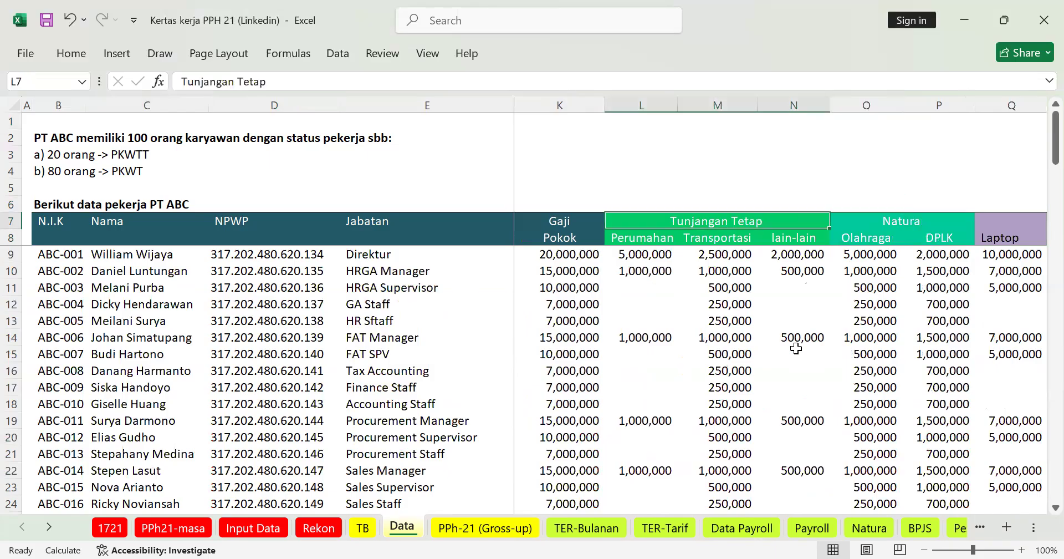
{"action": "key", "text": "Down"}
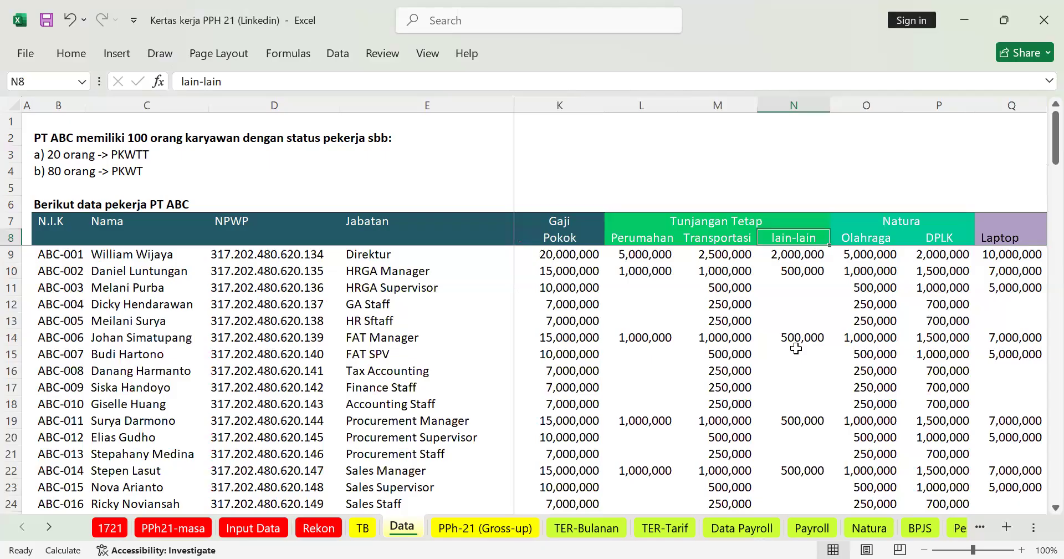
{"action": "key", "text": "Left"}
{"action": "key", "text": "Left"}
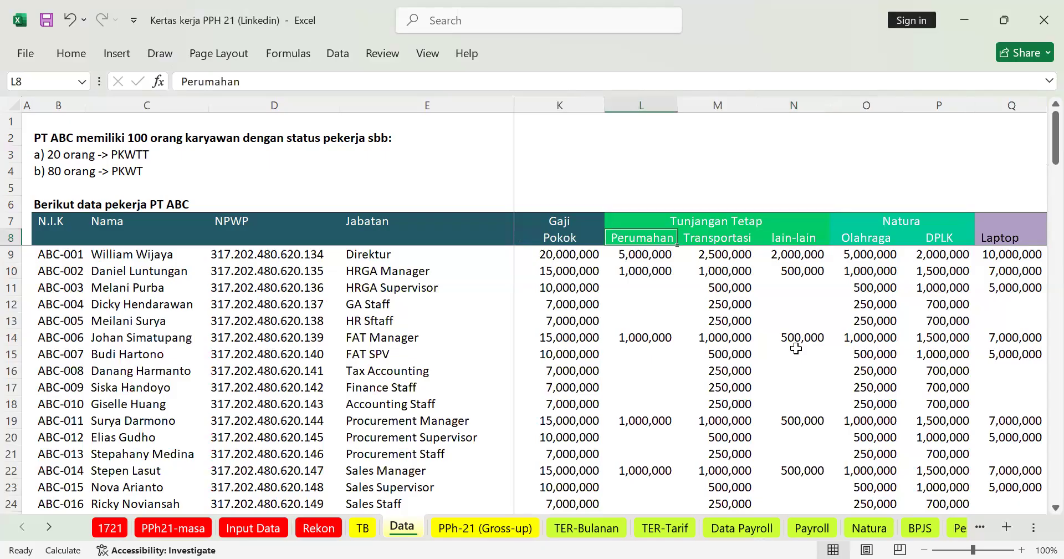
{"action": "key", "text": "Right"}
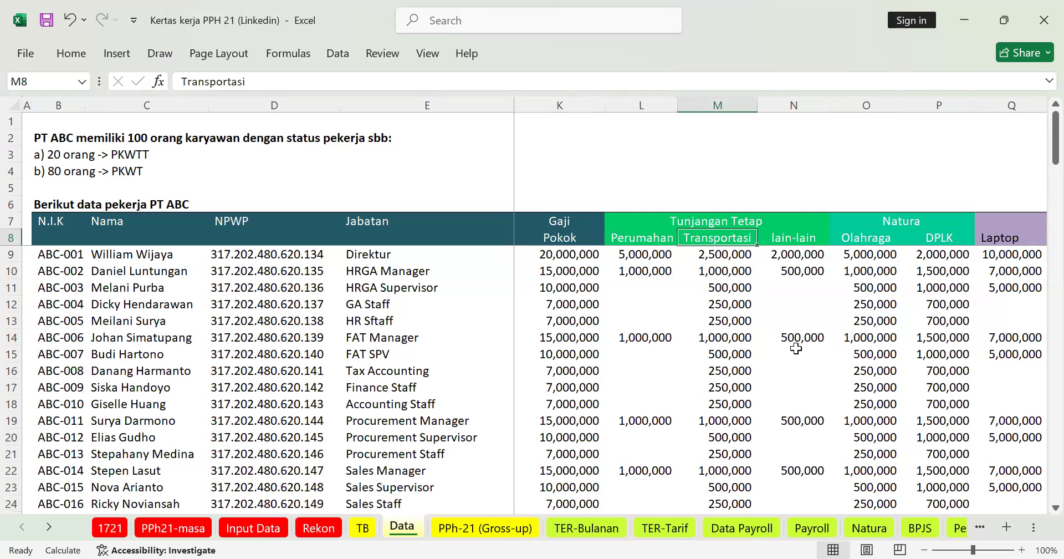
Review the Natura columns Olahraga and DPLK, and the Fasilitas Kantor columns Laptop, APD and Voucher.
{"action": "key", "text": "Right"}
{"action": "key", "text": "Right"}
{"action": "key", "text": "Right"}
{"action": "key", "text": "Right"}
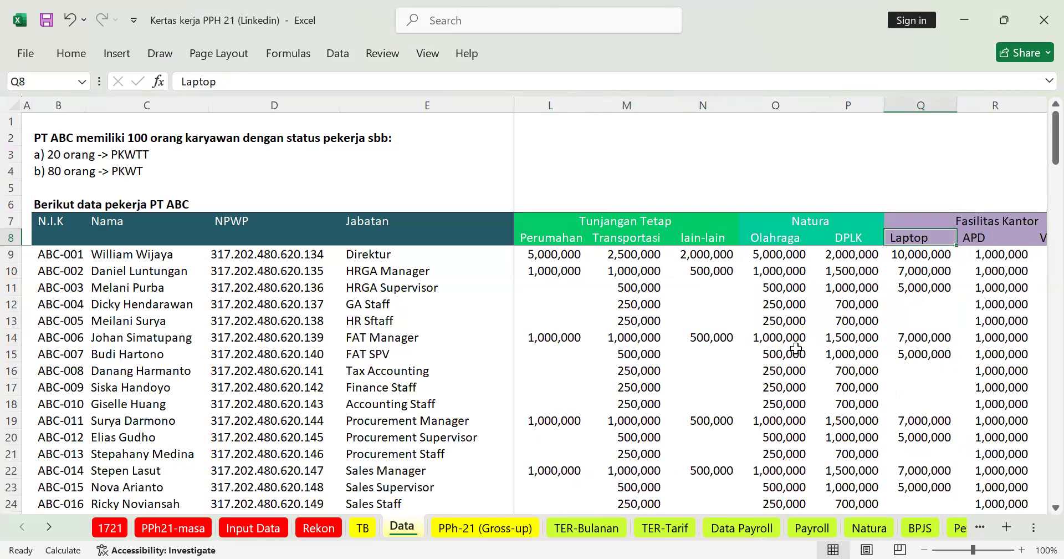
{"action": "key", "text": "Left"}
{"action": "key", "text": "Left"}
{"action": "key", "text": "Up"}
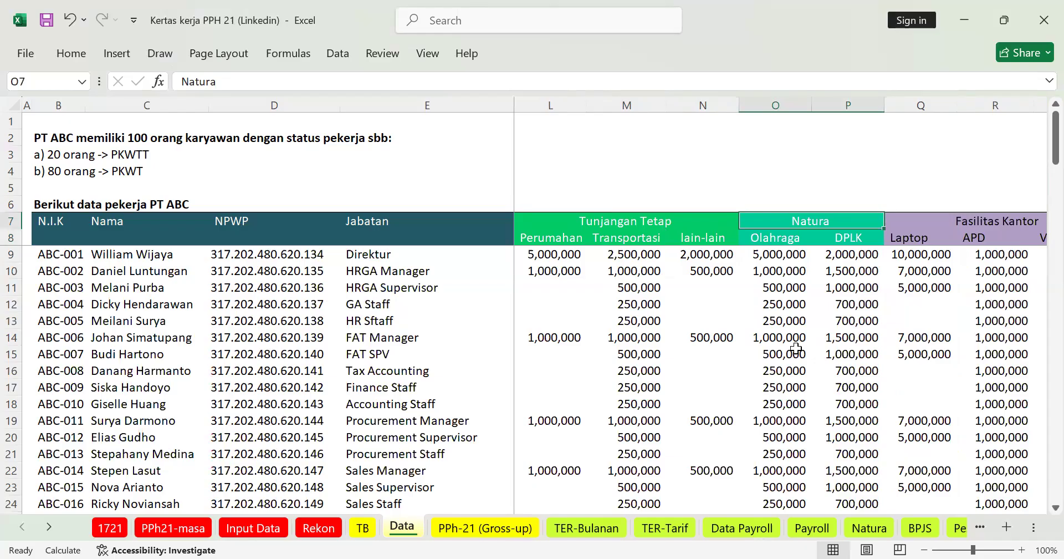
{"action": "key", "text": "Down"}
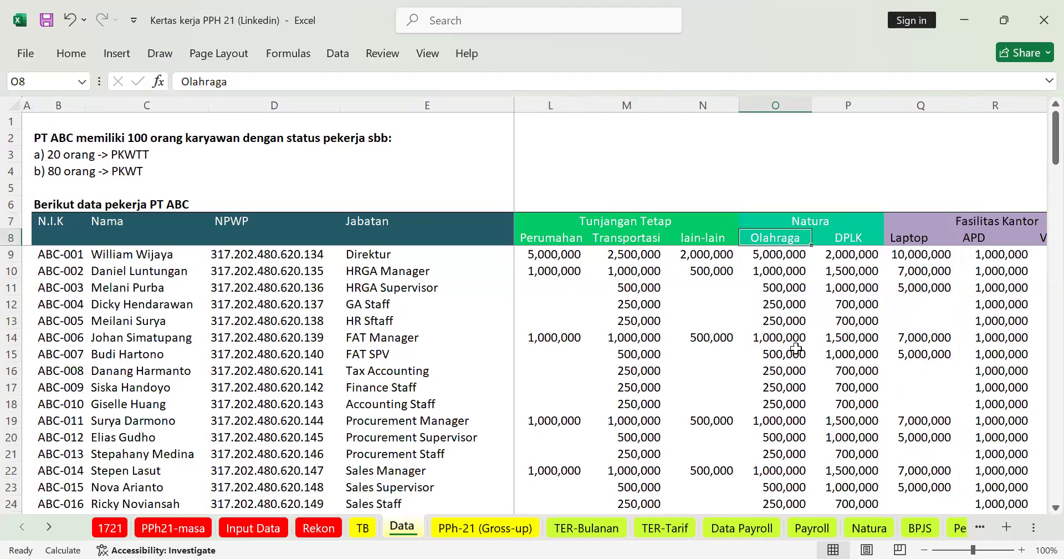
{"action": "key", "text": "Right"}
{"action": "key", "text": "Right"}
{"action": "key", "text": "Right"}
{"action": "key", "text": "Right"}
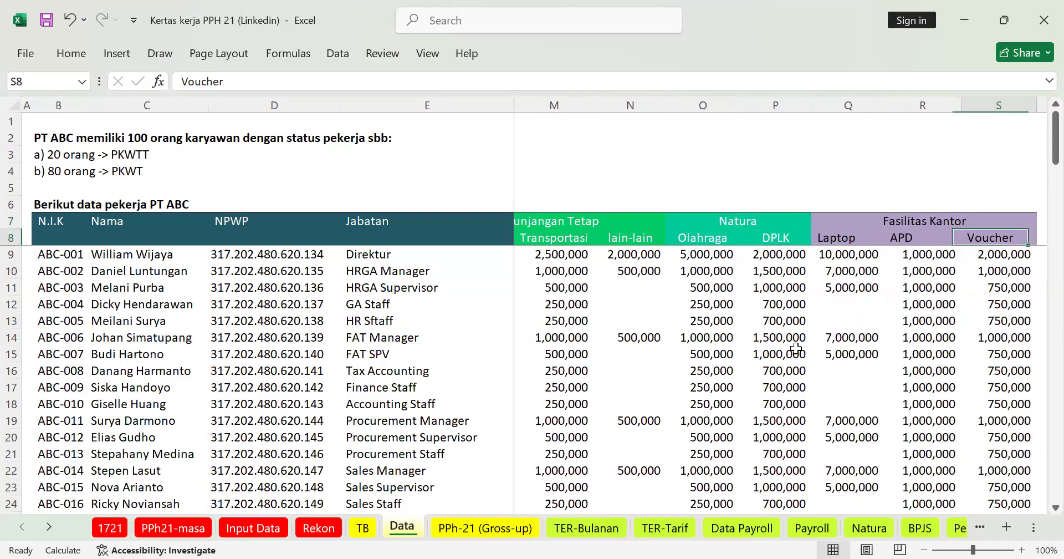
Right-align the Laptop, APD and Voucher headers under Fasilitas Kantor.
{"action": "key", "text": "Left"}
{"action": "key", "text": "Left"}
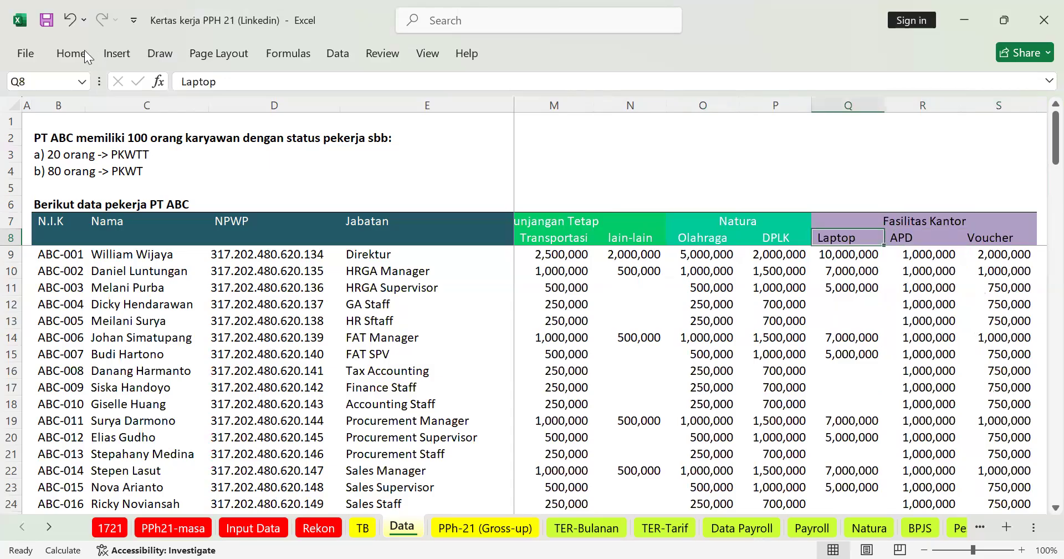
{"action": "key", "text": "shift+Right"}
{"action": "key", "text": "shift+Right"}
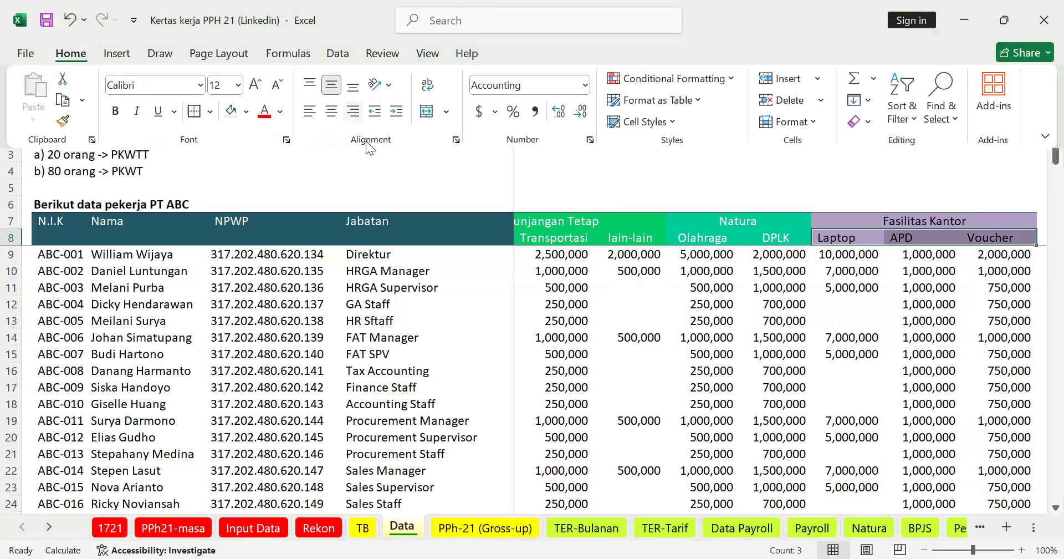
{"action": "left_click", "coordinate": [352, 111]}
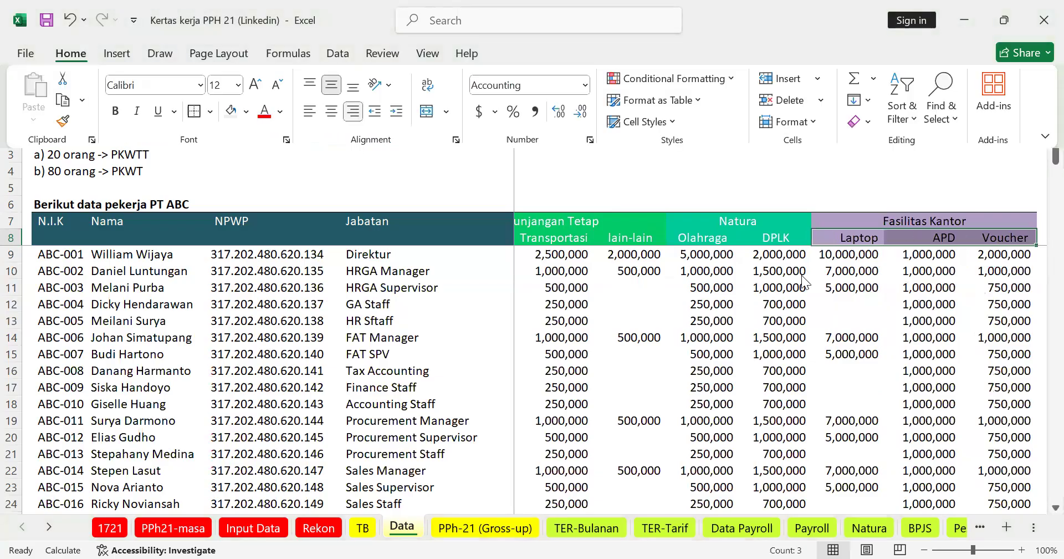
{"action": "left_click", "coordinate": [841, 255]}
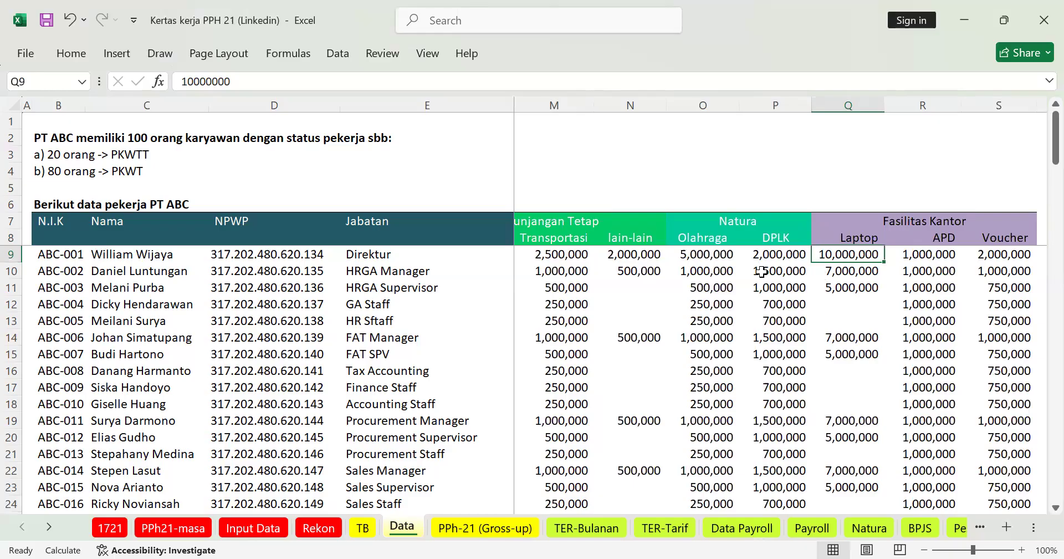
Review the PPh-21 (Gross-up) sheet from its title across the salary, BPJS, PTKP and tax columns to the free area beyond the Test block.
{"action": "left_click", "coordinate": [493, 529]}
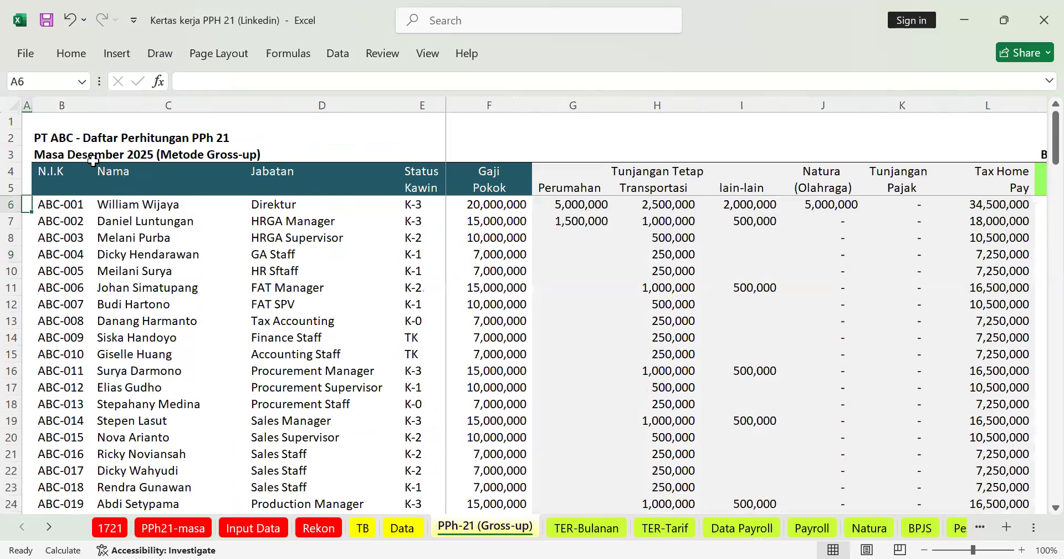
{"action": "left_click", "coordinate": [81, 152]}
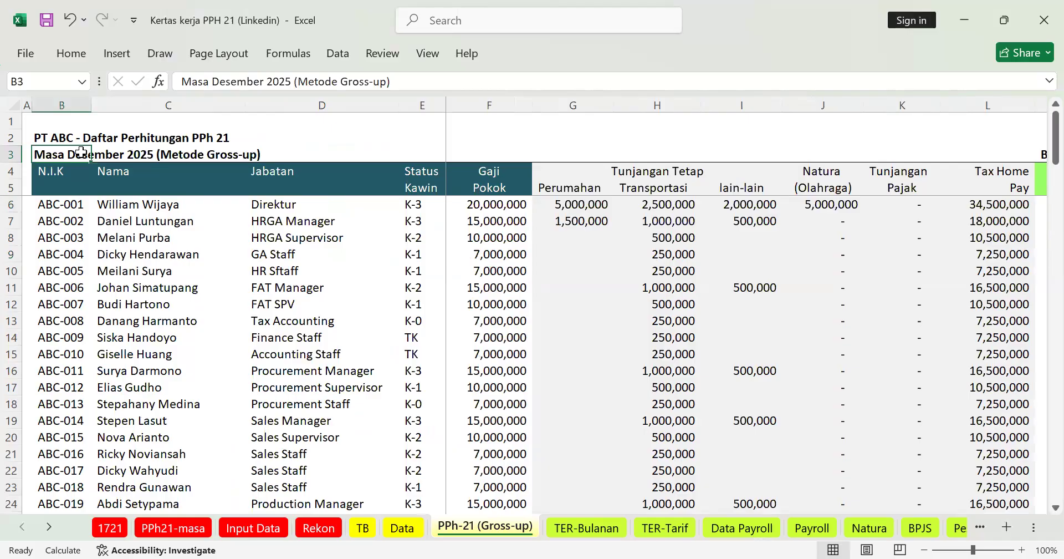
{"action": "key", "text": "Right"}
{"action": "key", "text": "Right"}
{"action": "key", "text": "Right"}
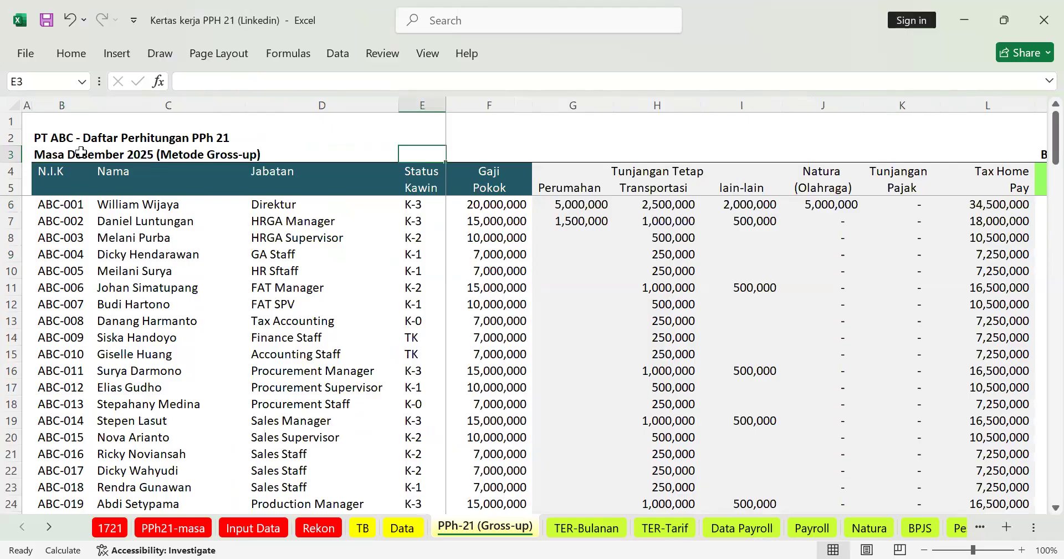
{"action": "key", "text": "Right"}
{"action": "key", "text": "Right"}
{"action": "key", "text": "Right"}
{"action": "key", "text": "Right"}
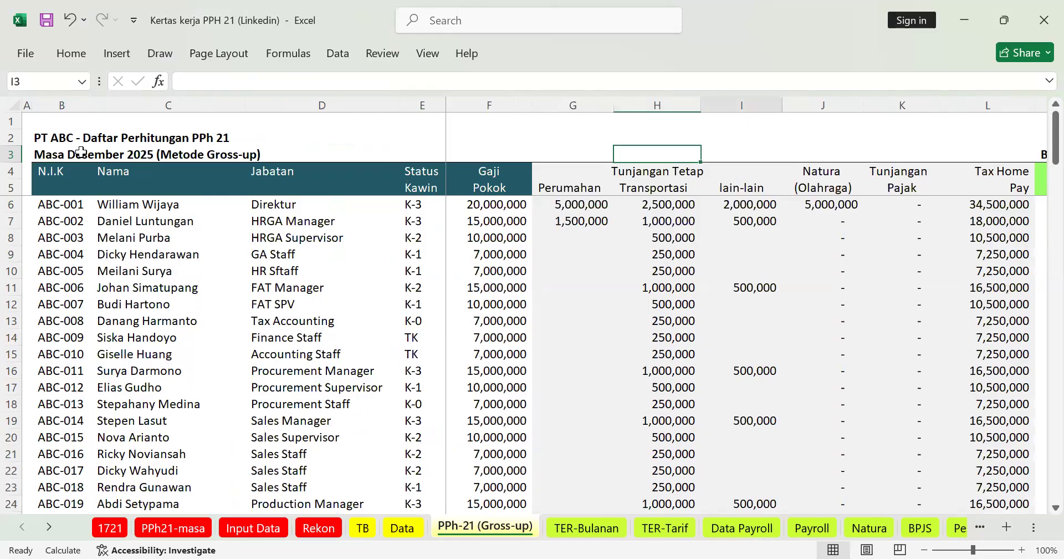
{"action": "key", "text": "Right"}
{"action": "key", "text": "Right"}
{"action": "key", "text": "Right"}
{"action": "key", "text": "Right"}
{"action": "key", "text": "Right"}
{"action": "key", "text": "Right"}
{"action": "key", "text": "Right"}
{"action": "key", "text": "Right"}
{"action": "key", "text": "Right"}
{"action": "key", "text": "Right"}
{"action": "key", "text": "Right"}
{"action": "key", "text": "Right"}
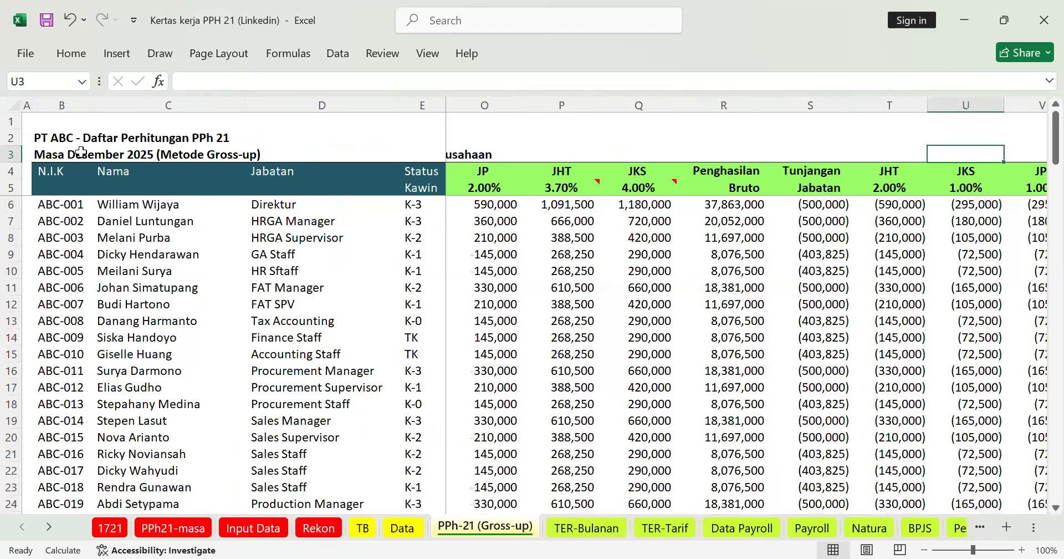
{"action": "key", "text": "Right"}
{"action": "key", "text": "Right"}
{"action": "key", "text": "Right"}
{"action": "key", "text": "Right"}
{"action": "key", "text": "Right"}
{"action": "key", "text": "Right"}
{"action": "key", "text": "Right"}
{"action": "key", "text": "Right"}
{"action": "key", "text": "Right"}
{"action": "key", "text": "Right"}
{"action": "key", "text": "Right"}
{"action": "key", "text": "Right"}
{"action": "key", "text": "Right"}
{"action": "key", "text": "Right"}
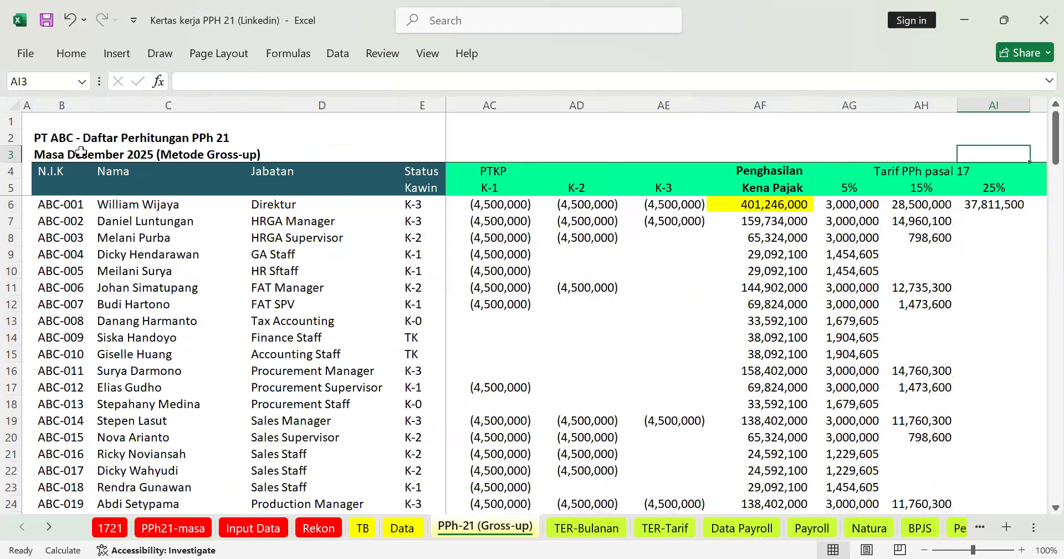
{"action": "key", "text": "Right"}
{"action": "key", "text": "Right"}
{"action": "key", "text": "Right"}
{"action": "key", "text": "Right"}
{"action": "key", "text": "Right"}
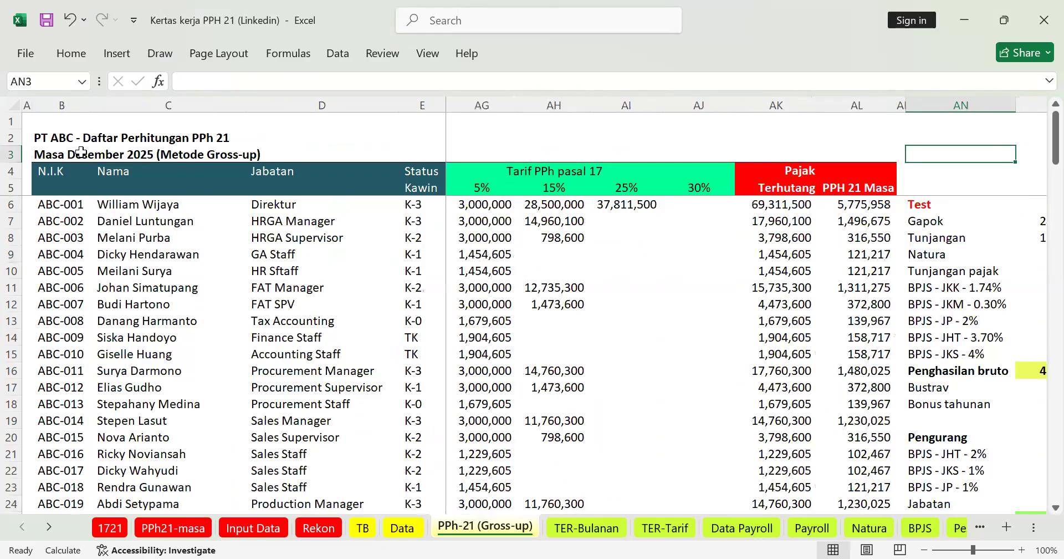
{"action": "key", "text": "Right"}
{"action": "key", "text": "Right"}
{"action": "key", "text": "Right"}
{"action": "key", "text": "Right"}
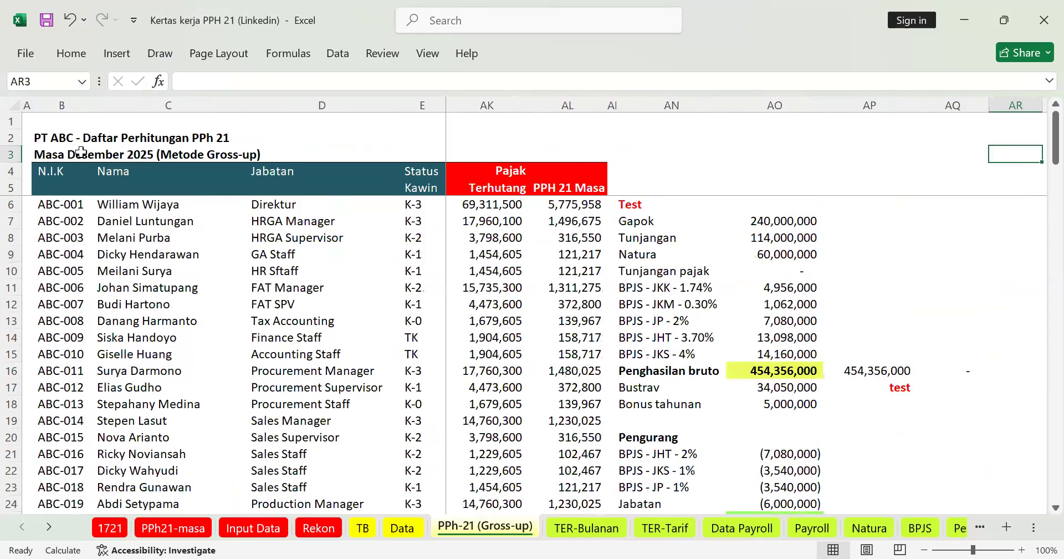
{"action": "key", "text": "Right"}
{"action": "key", "text": "Right"}
{"action": "key", "text": "Right"}
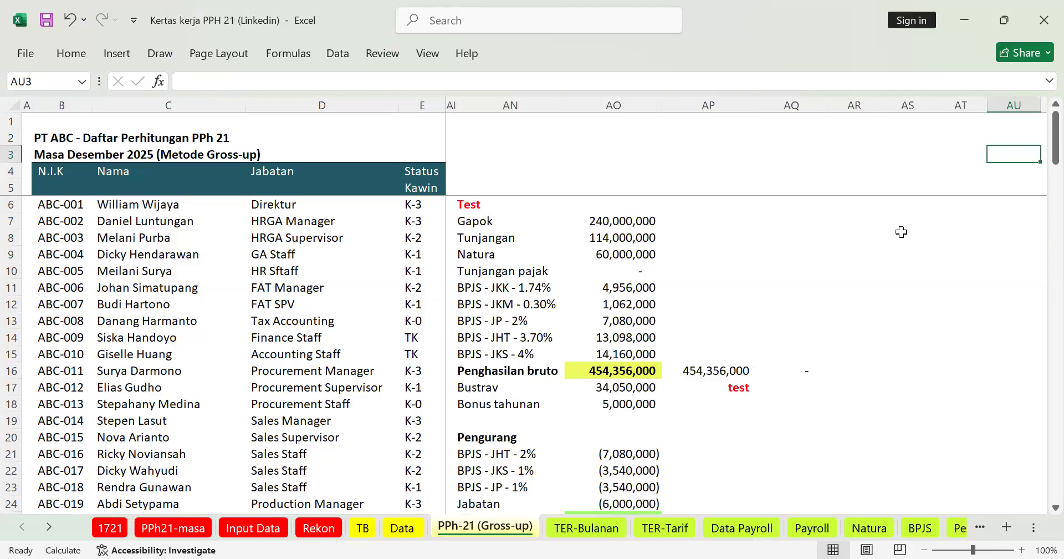
Enter the comparison headers Net, Gross and Gros-Up in cells AR7 to AT7.
{"action": "left_click", "coordinate": [831, 226]}
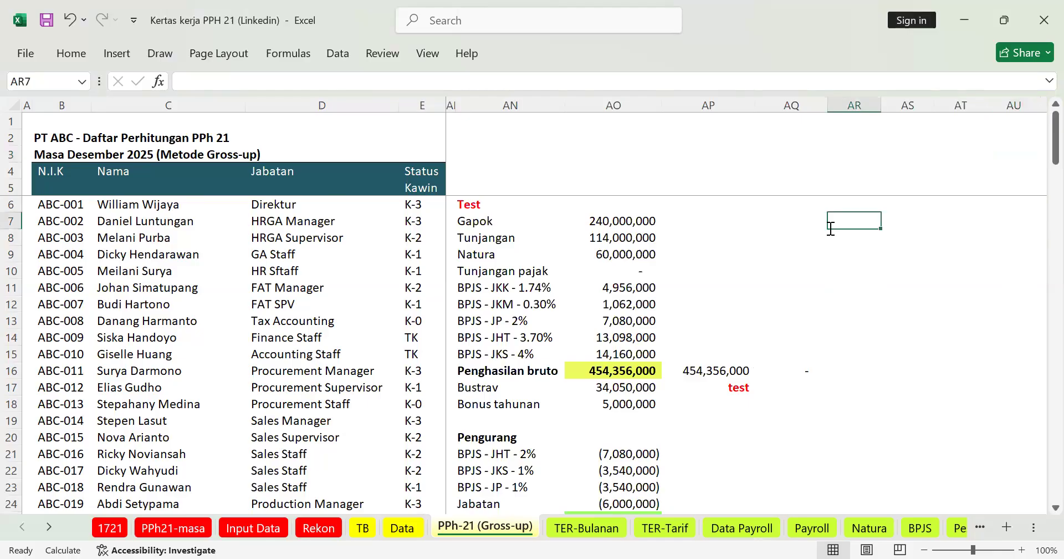
{"action": "type", "text": "nET"}
{"action": "key", "text": "ctrl+Return"}
{"action": "key", "text": "Right"}
{"action": "type", "text": "Grios"}
{"action": "key", "text": "BackSpace"}
{"action": "key", "text": "BackSpace"}
{"action": "key", "text": "BackSpace"}
{"action": "type", "text": "os"}
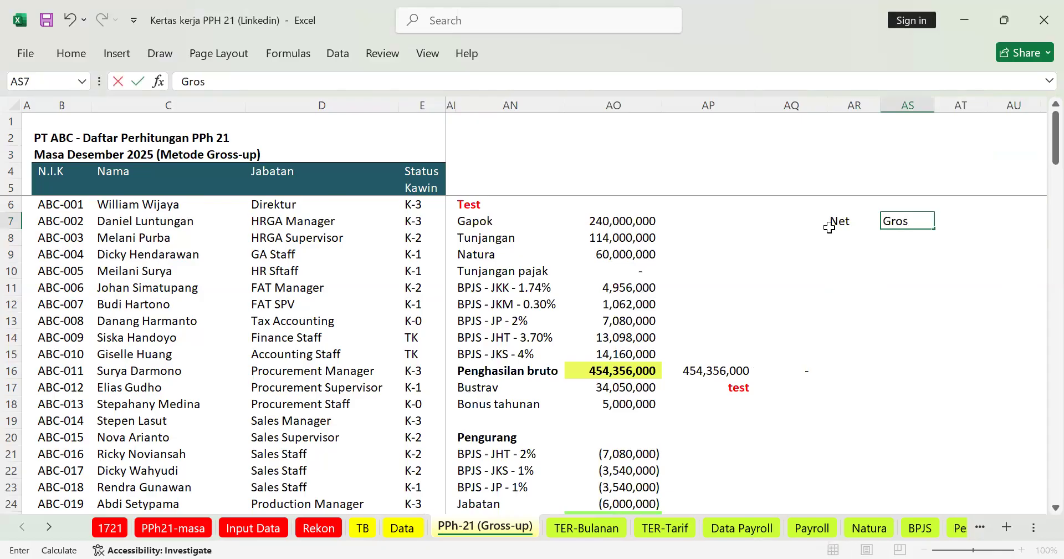
{"action": "type", "text": "s"}
{"action": "key", "text": "Tab"}
{"action": "type", "text": "Gros-Up"}
{"action": "left_click", "coordinate": [831, 236]}
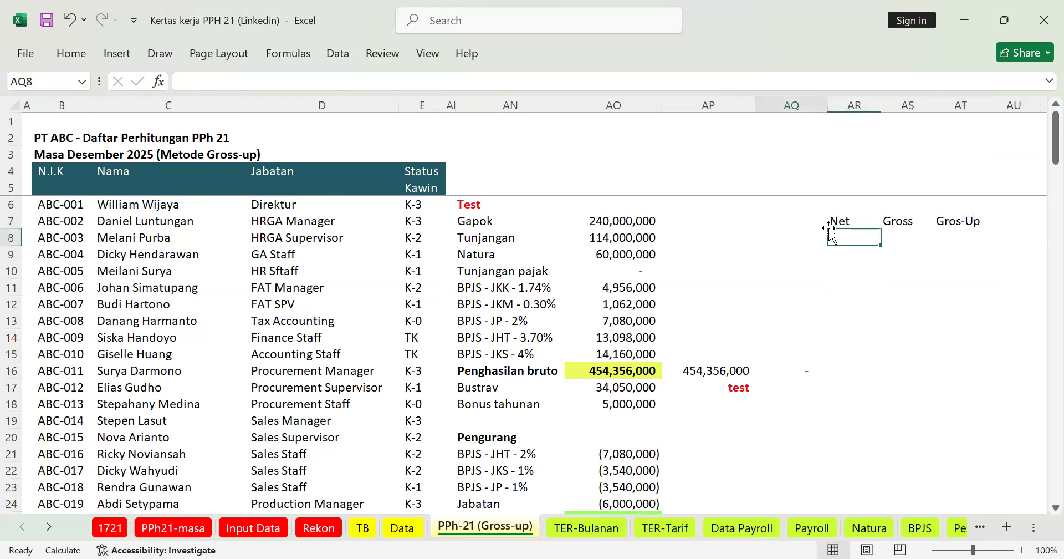
Label row 8 Gaji+++ in AQ8 and enter 1000 as its Net amount.
{"action": "type", "text": "Gaji +"}
{"action": "key", "text": "BackSpace"}
{"action": "type", "text": "+++"}
{"action": "key", "text": "Return"}
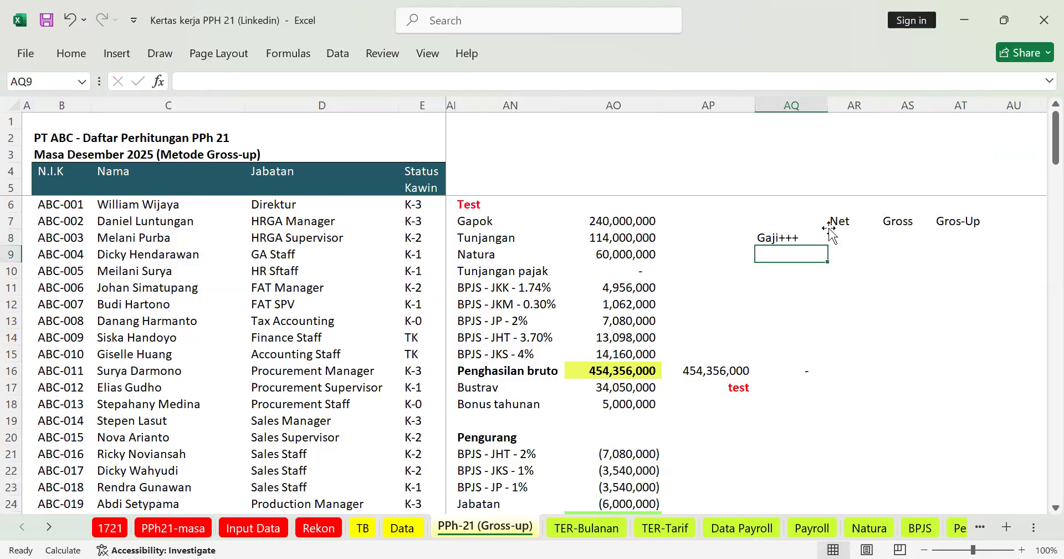
{"action": "left_click", "coordinate": [831, 235]}
{"action": "type", "text": "1000"}
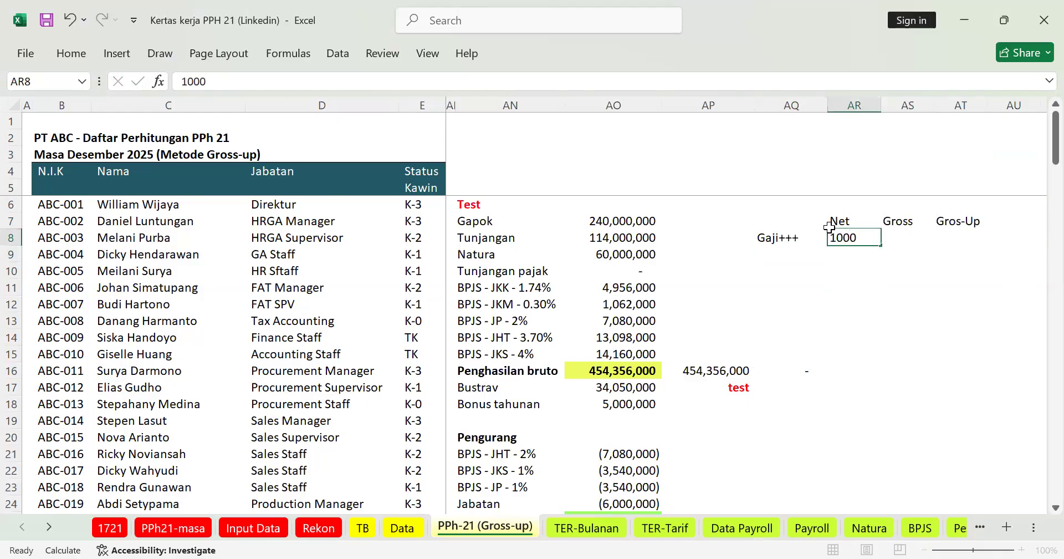
{"action": "key", "text": "Return"}
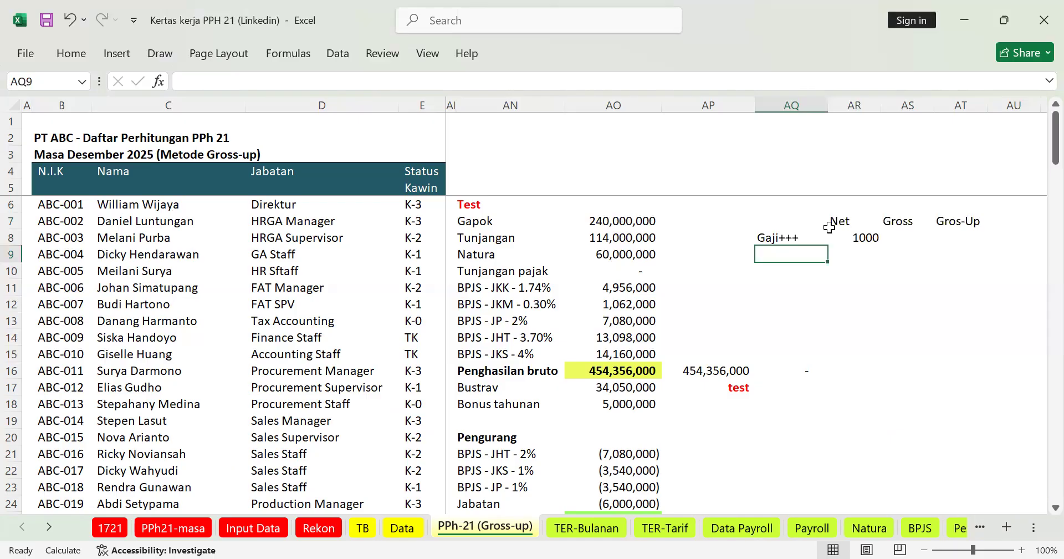
Label row 9 Pajak-5% in AQ9 and calculate its Net tax in AR9 with =AR8*-5%.
{"action": "type", "text": "Pajak-5%"}
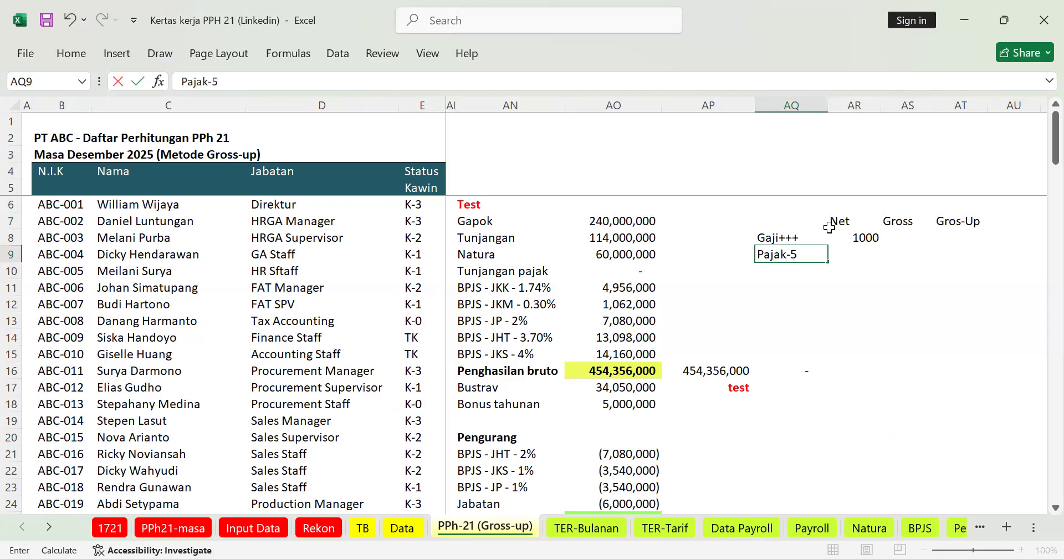
{"action": "key", "text": "Return"}
{"action": "key", "text": "Up"}
{"action": "key", "text": "Right"}
{"action": "type", "text": "="}
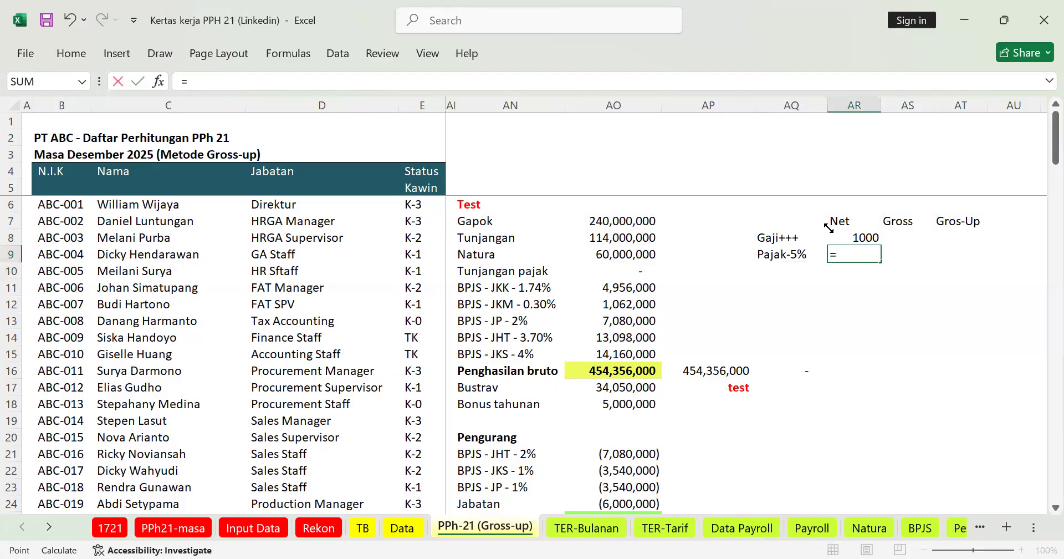
{"action": "key", "text": "Up"}
{"action": "type", "text": "*-"}
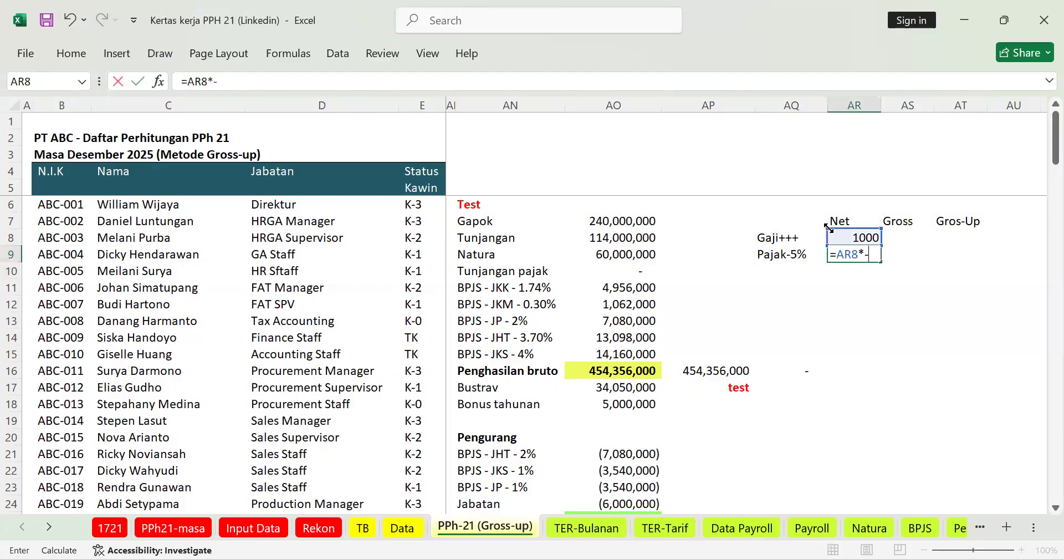
{"action": "type", "text": "5%"}
{"action": "key", "text": "Return"}
Label row 10 THP in AQ10 and set its Net value in AR10 to =AR8.
{"action": "key", "text": "Left"}
{"action": "type", "text": "THP"}
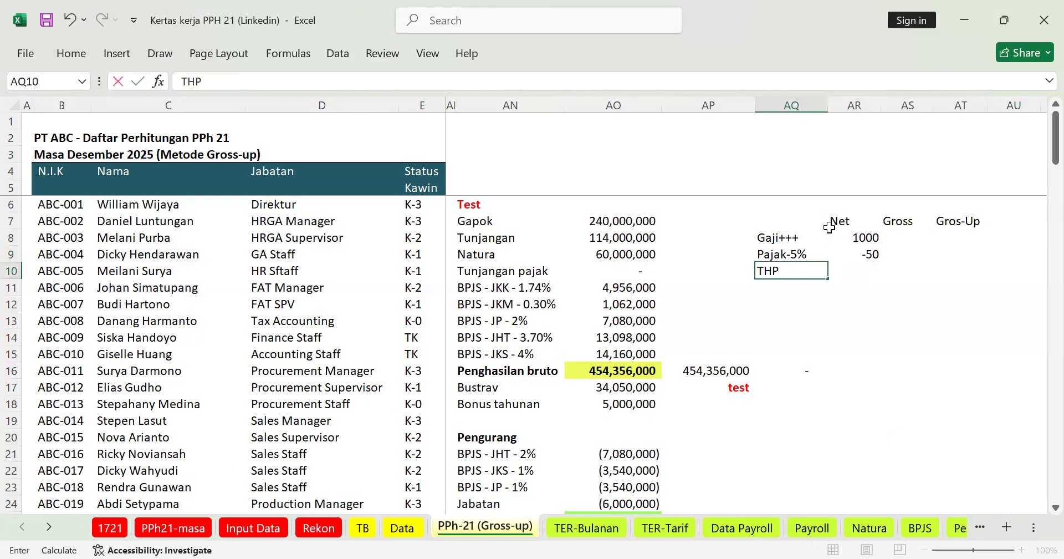
{"action": "key", "text": "ctrl+Return"}
{"action": "key", "text": "Right"}
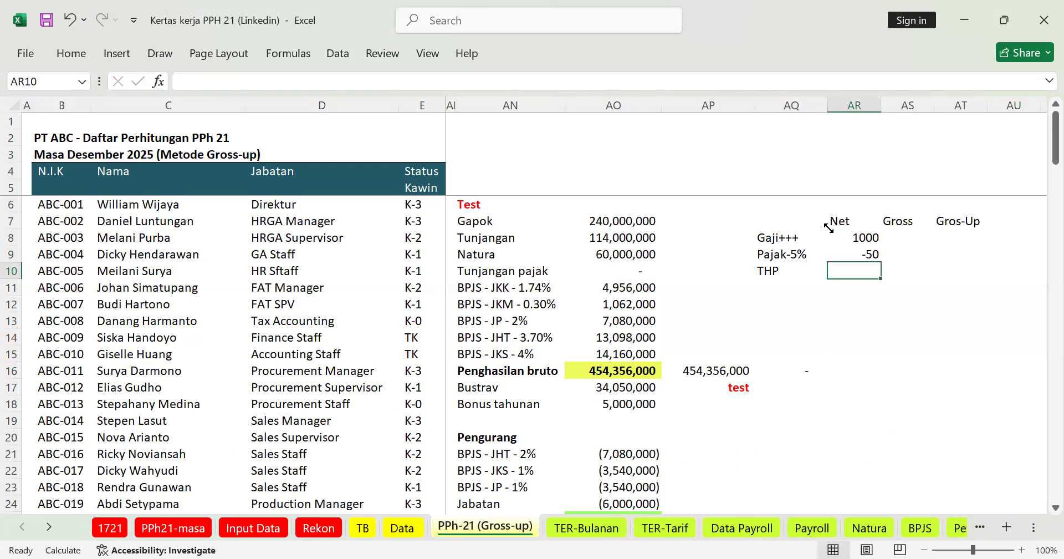
{"action": "type", "text": "="}
{"action": "left_click", "coordinate": [829, 228]}
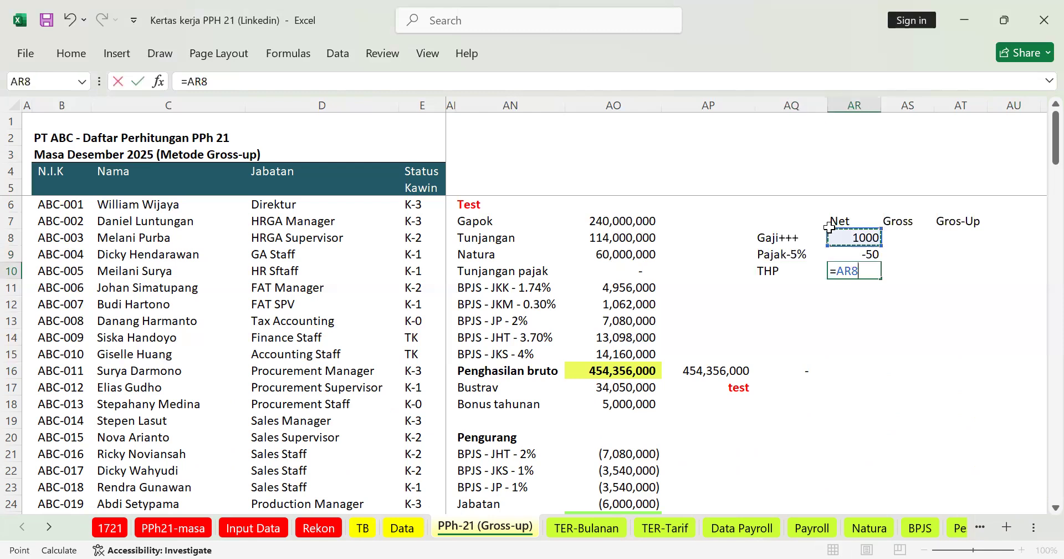
{"action": "key", "text": "shift+Return"}
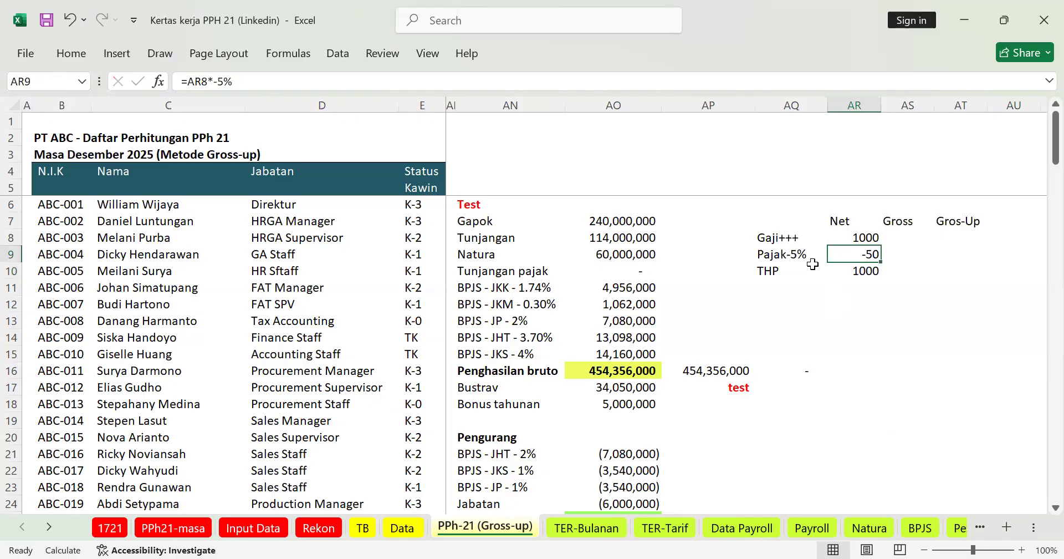
{"action": "left_click", "coordinate": [832, 303]}
{"action": "left_click", "coordinate": [857, 272]}
Link the Gross column's salary and tax to the Net column with =AR8 in AS8 and =AR9 in AS9.
{"action": "left_click", "coordinate": [904, 238]}
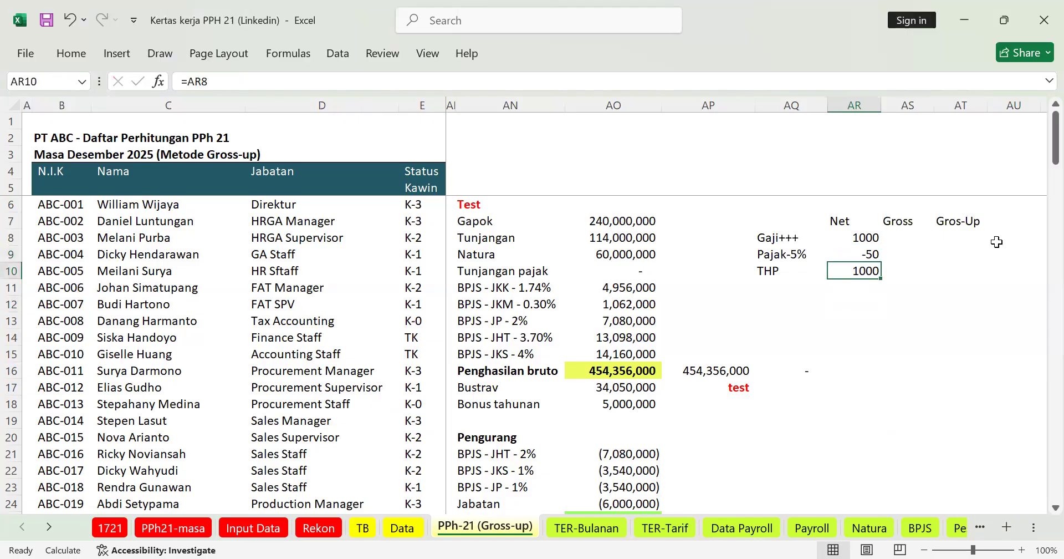
{"action": "type", "text": "="}
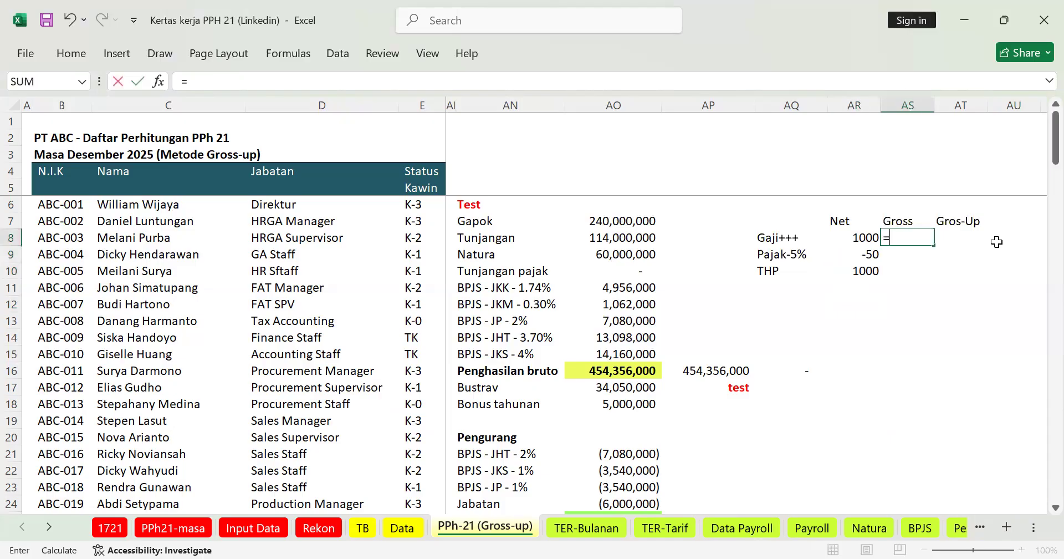
{"action": "key", "text": "Left"}
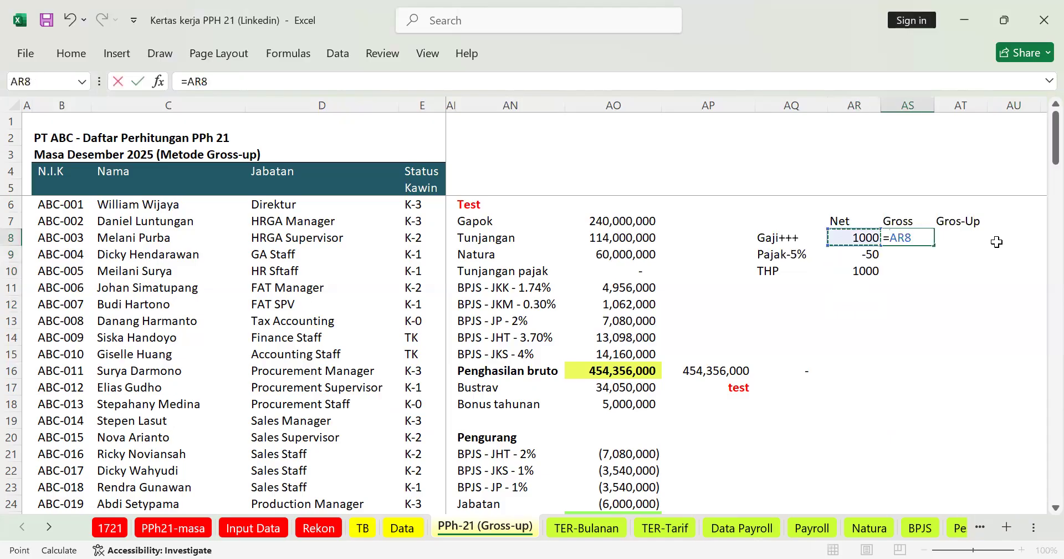
{"action": "key", "text": "Return"}
{"action": "type", "text": "="}
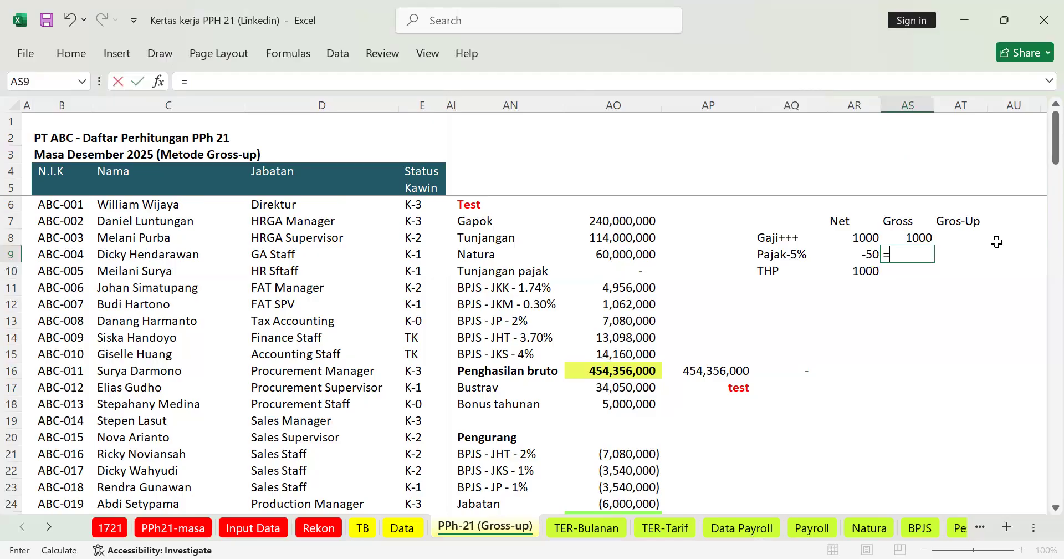
{"action": "key", "text": "Left"}
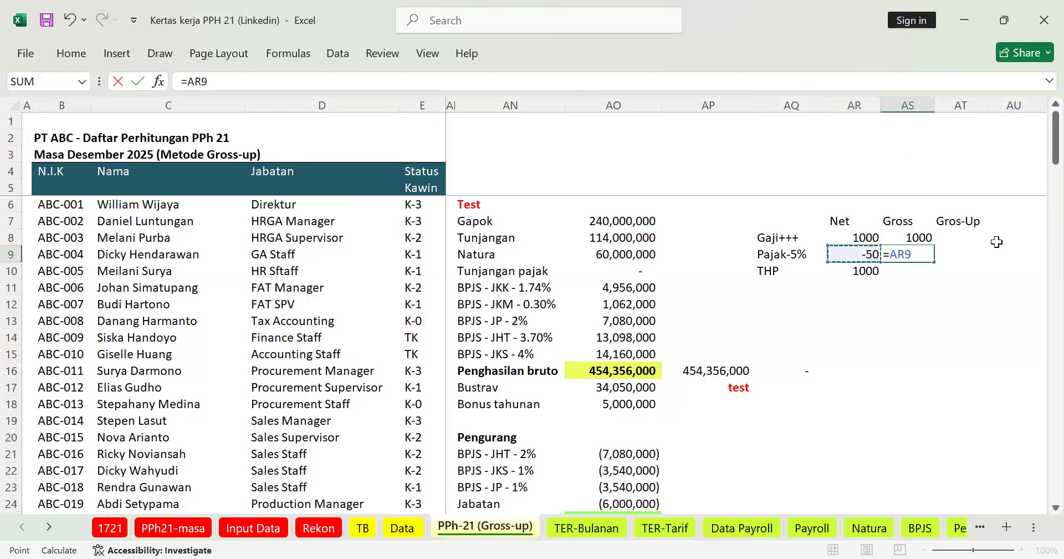
{"action": "key", "text": "Return"}
Calculate the Gross column's THP in AS10 with =AS8+AS9, and return to the Gross header.
{"action": "type", "text": "="}
{"action": "key", "text": "Up"}
{"action": "key", "text": "Up"}
{"action": "type", "text": "+"}
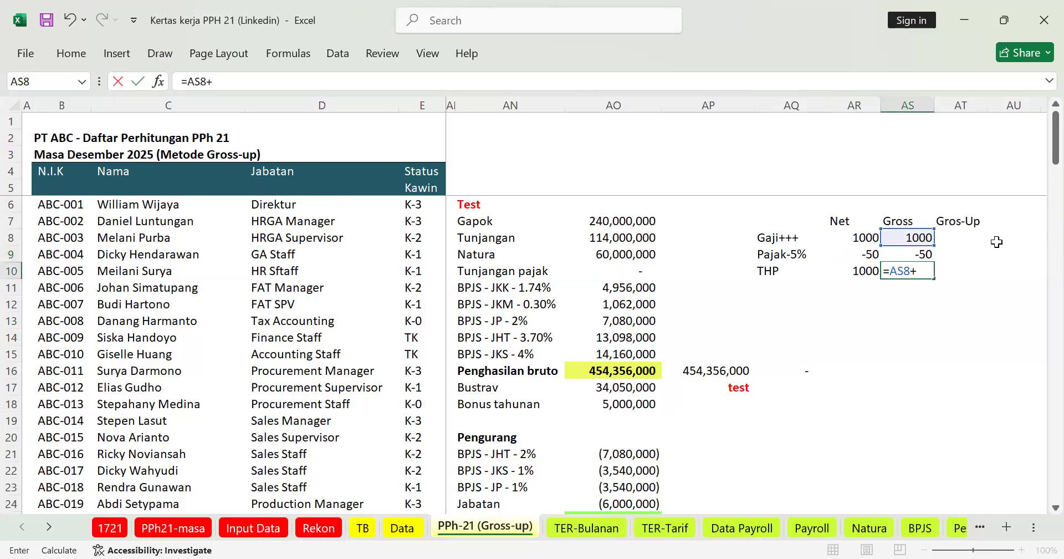
{"action": "key", "text": "Up"}
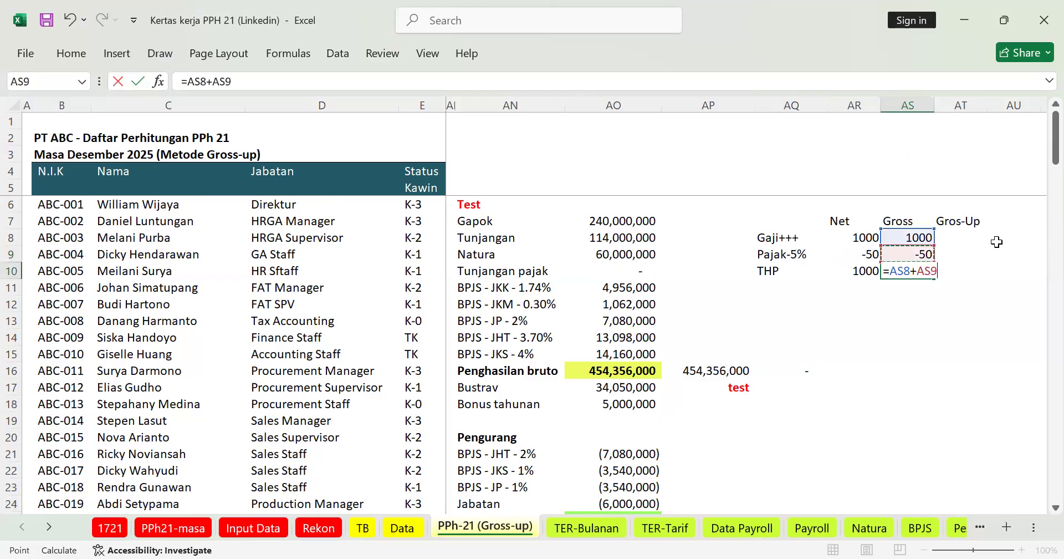
{"action": "key", "text": "ctrl+Return"}
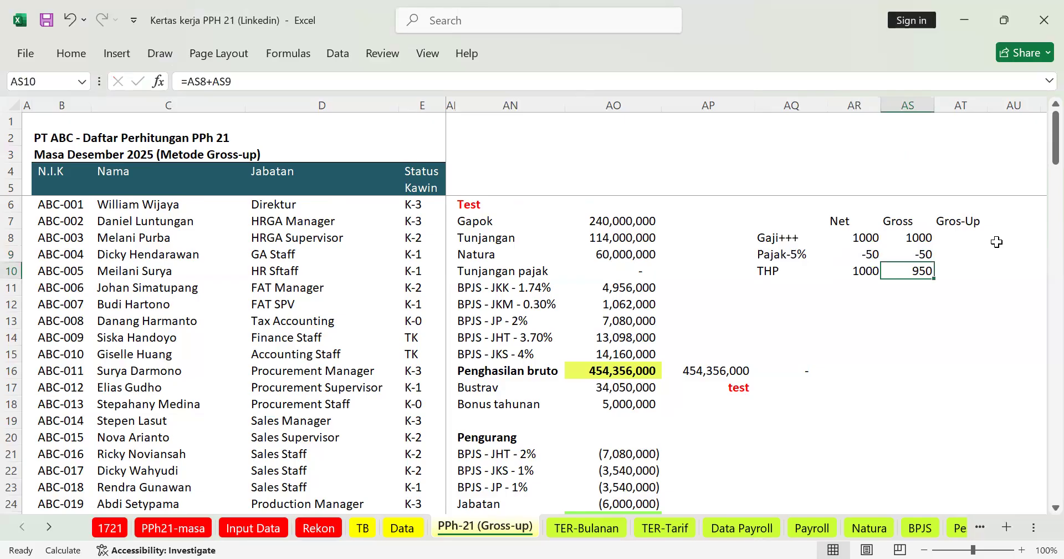
{"action": "key", "text": "Up"}
{"action": "key", "text": "Up"}
{"action": "key", "text": "Up"}
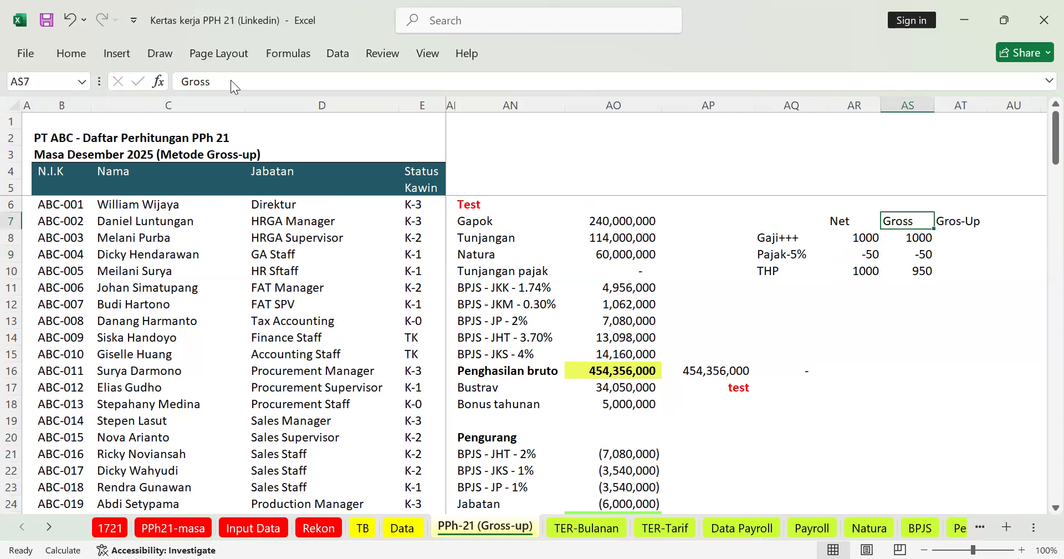
Apply the comma number style to the Net, Gross and Gros-Up headers in AR7:AT7.
{"action": "key", "text": "Left"}
{"action": "key", "text": "shift+Right"}
{"action": "key", "text": "shift+Right"}
{"action": "left_click", "coordinate": [78, 55]}
{"action": "left_click", "coordinate": [537, 114]}
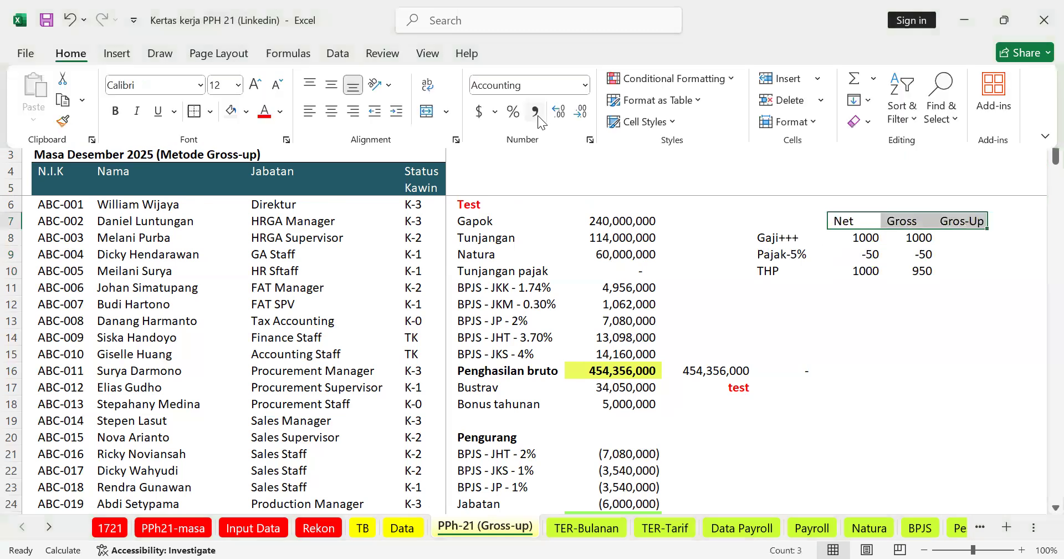
{"action": "left_click", "coordinate": [975, 237]}
{"action": "type", "text": "="}
{"action": "key", "text": "Left"}
{"action": "type", "text": "+(1000"}
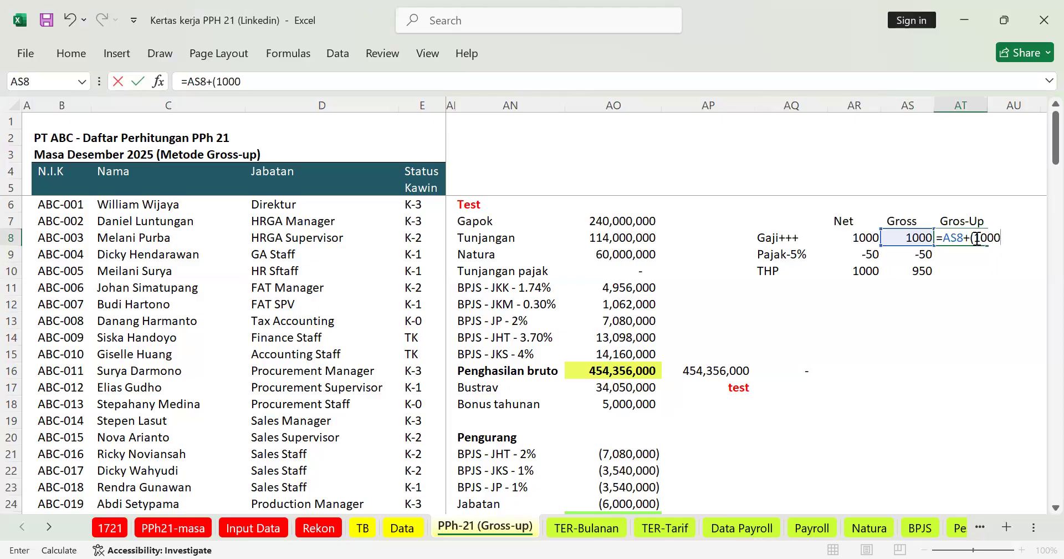
{"action": "key", "text": "Escape"}
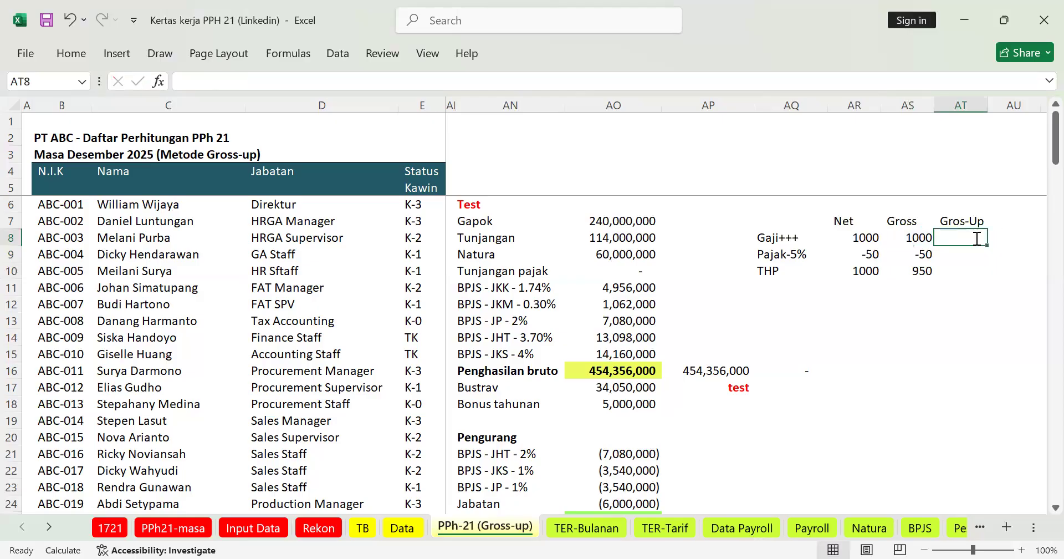
Calculate the Gros-Up column's salary in AT8 with =AS8+50.
{"action": "type", "text": "="}
{"action": "key", "text": "Left"}
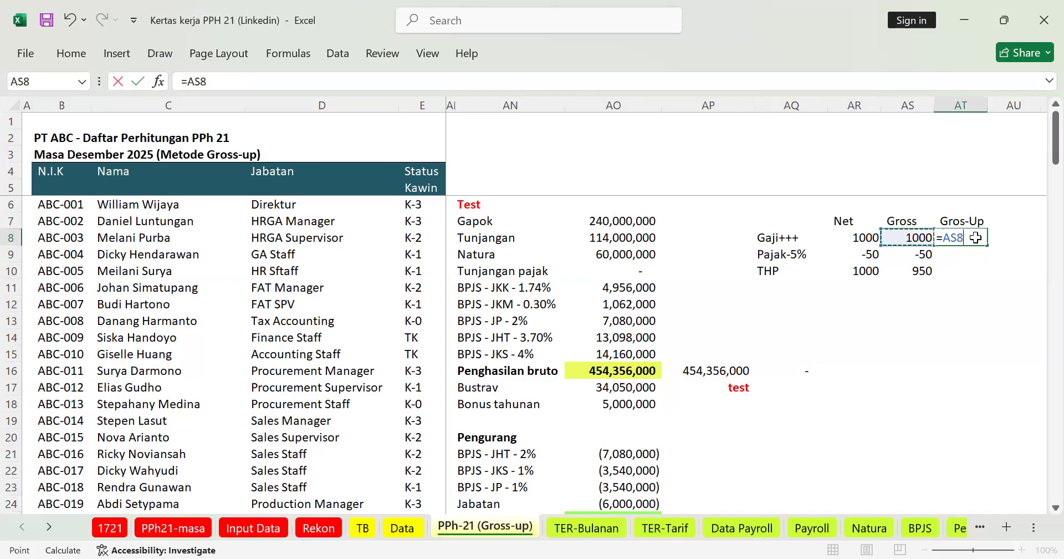
{"action": "key", "text": "Return"}
{"action": "left_click", "coordinate": [976, 238]}
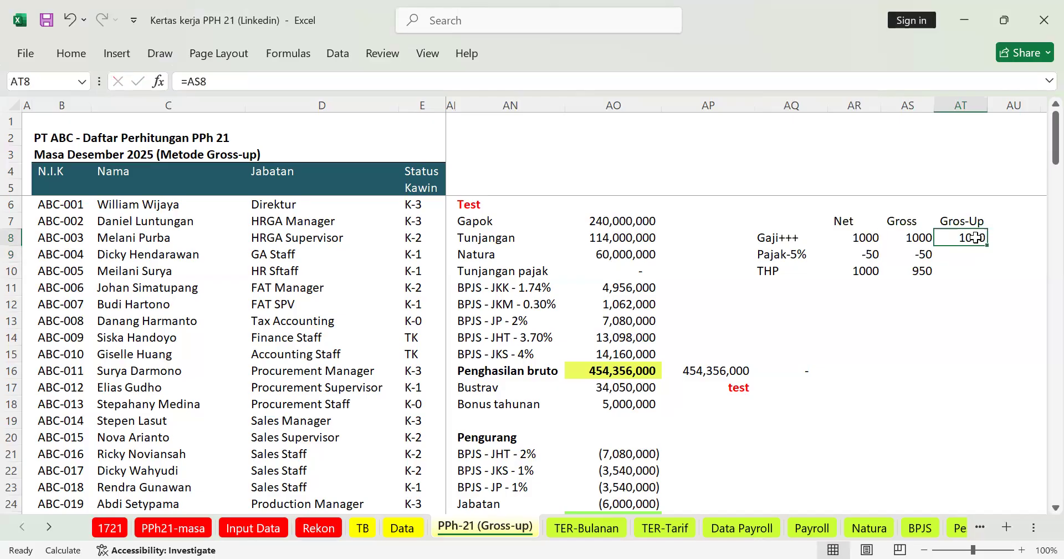
{"action": "double_click", "coordinate": [976, 237]}
{"action": "type", "text": "+50"}
{"action": "key", "text": "Return"}
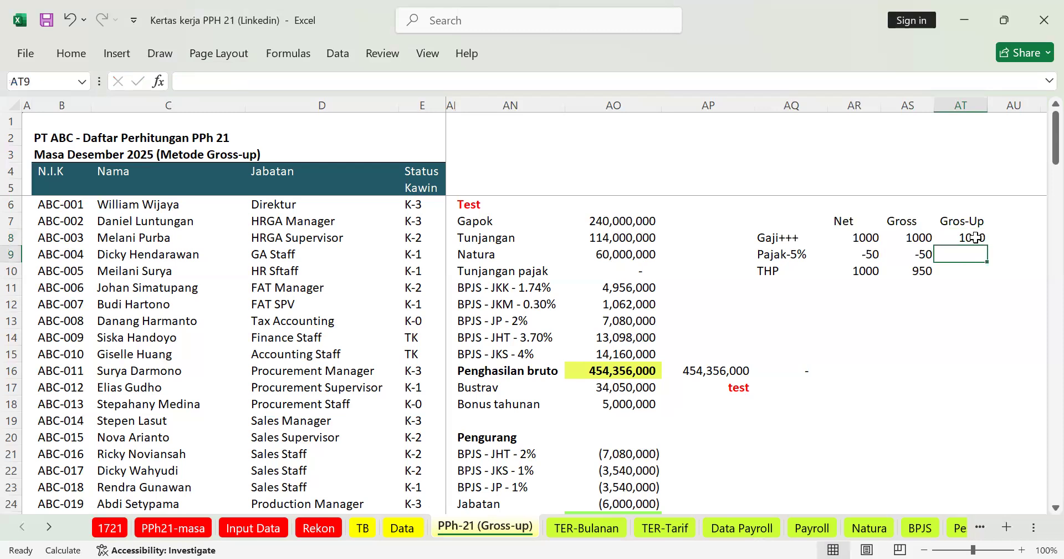
{"action": "type", "text": "="}
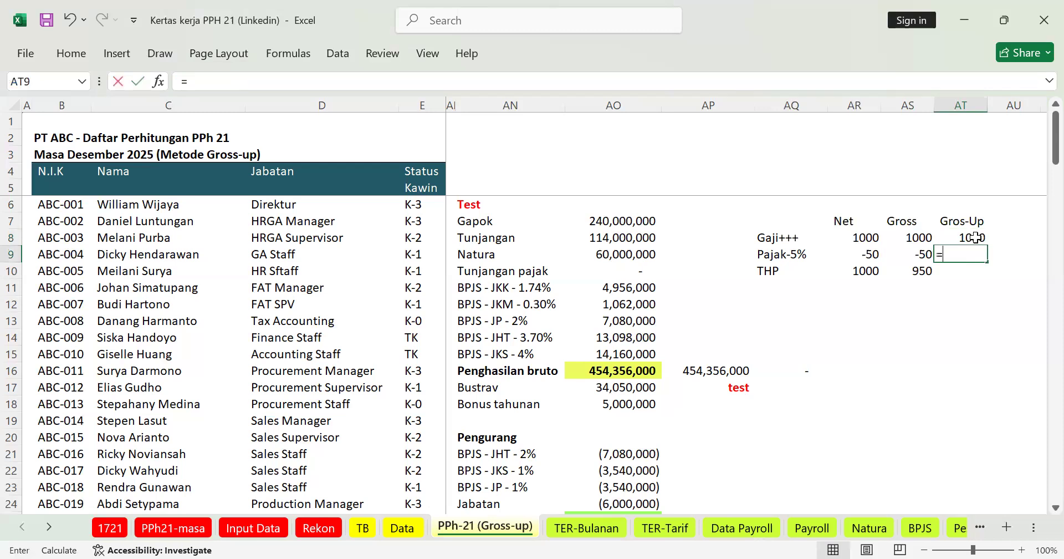
{"action": "left_click", "coordinate": [976, 238]}
{"action": "type", "text": "*"}
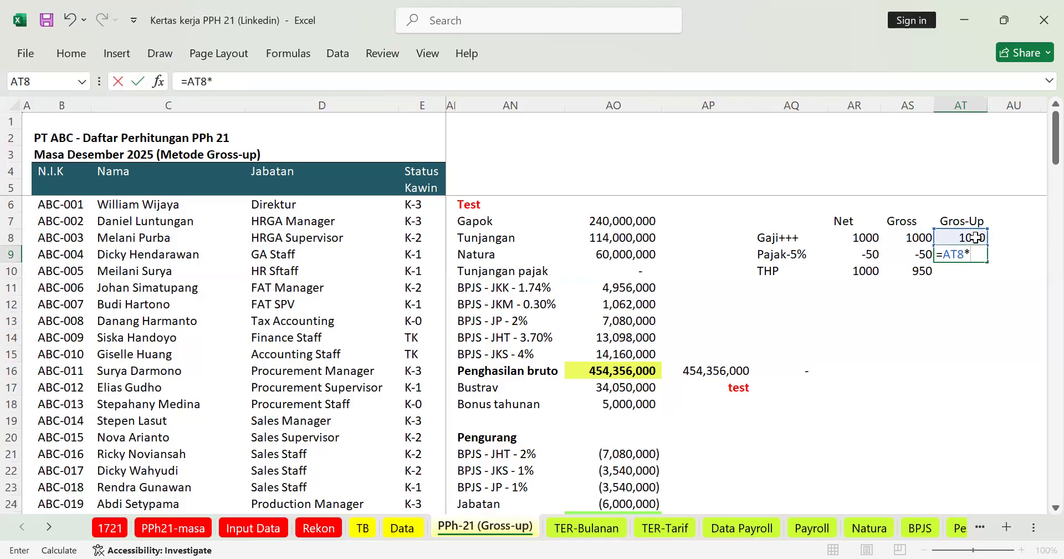
{"action": "key", "text": "Escape"}
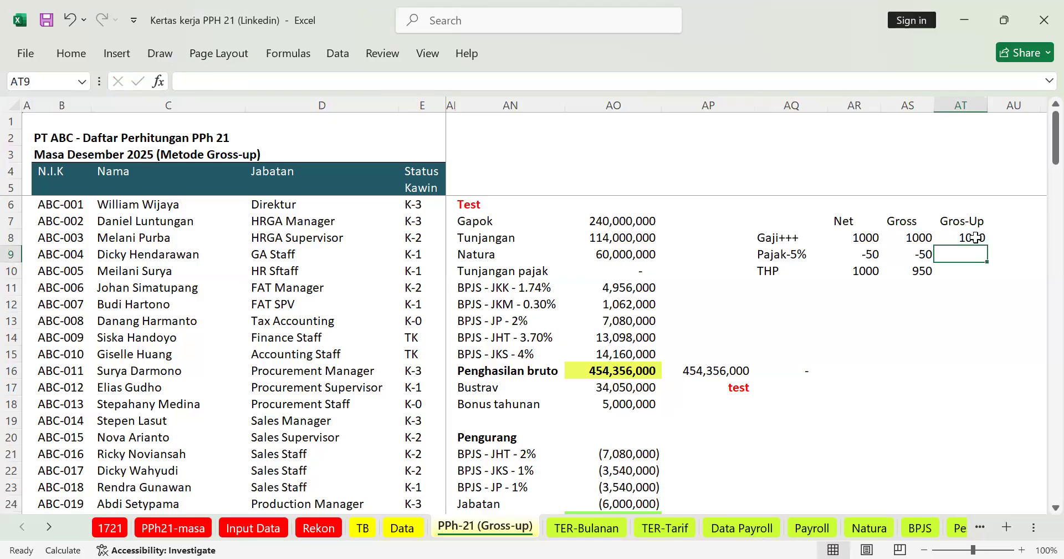
Calculate the Gros-Up column's 5% tax in AT9 with =AT8*-5%.
{"action": "type", "text": "="}
{"action": "left_click", "coordinate": [975, 237]}
{"action": "type", "text": "*"}
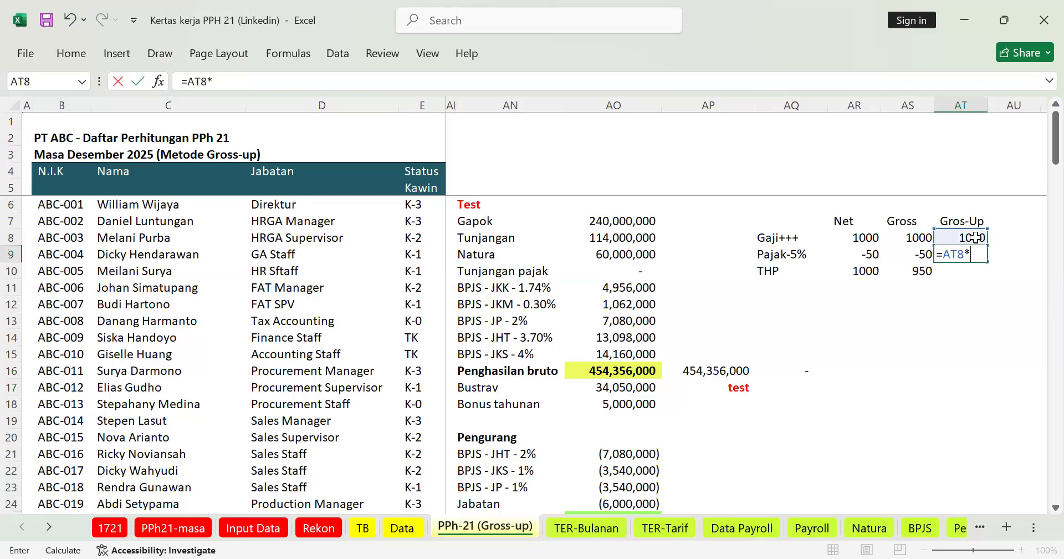
{"action": "type", "text": "-5%"}
{"action": "key", "text": "Return"}
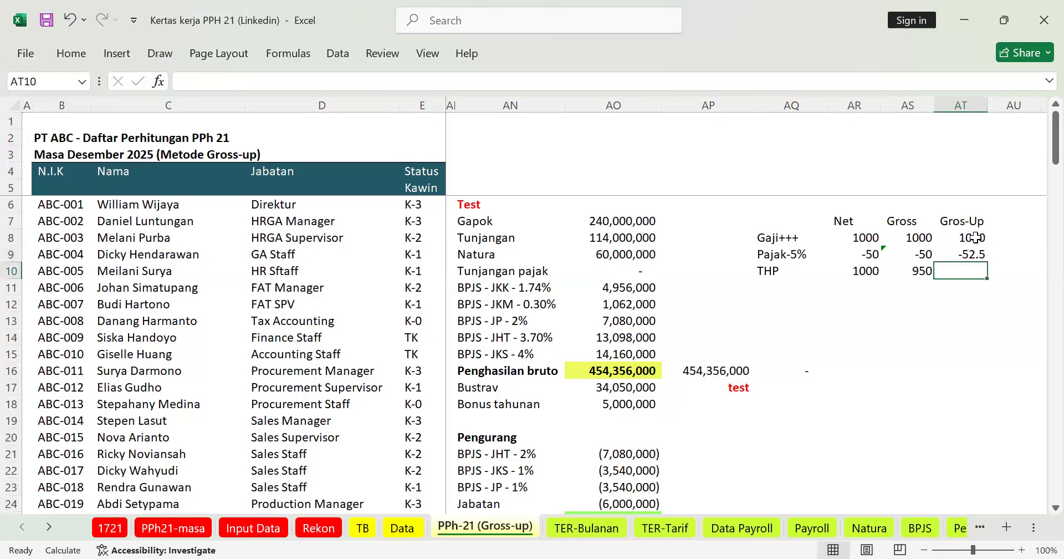
Calculate the Gros-Up column's THP in AT10 with =AT8+AT9.
{"action": "type", "text": "="}
{"action": "left_click", "coordinate": [975, 238]}
{"action": "type", "text": "+"}
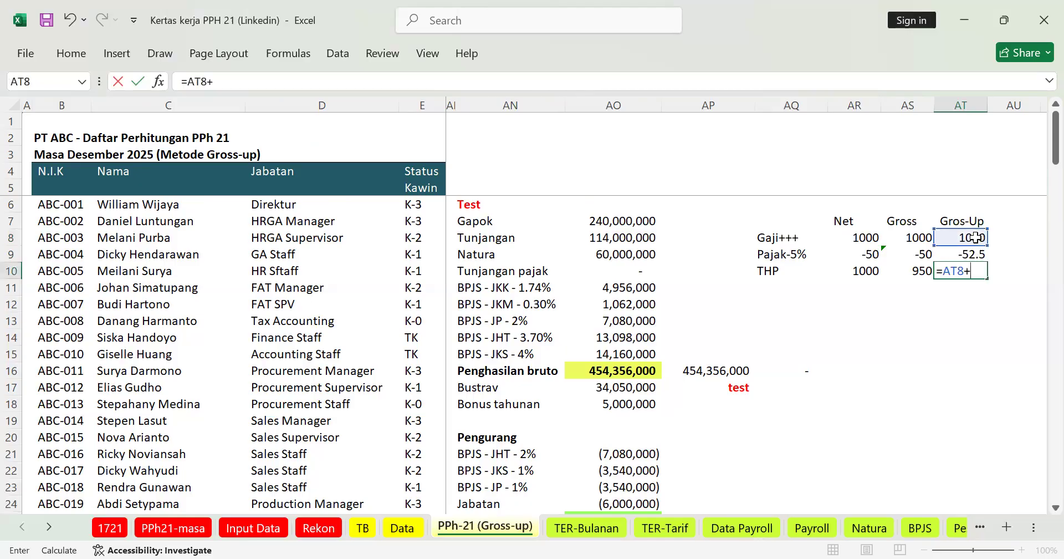
{"action": "key", "text": "Up"}
{"action": "key", "text": "ctrl+Return"}
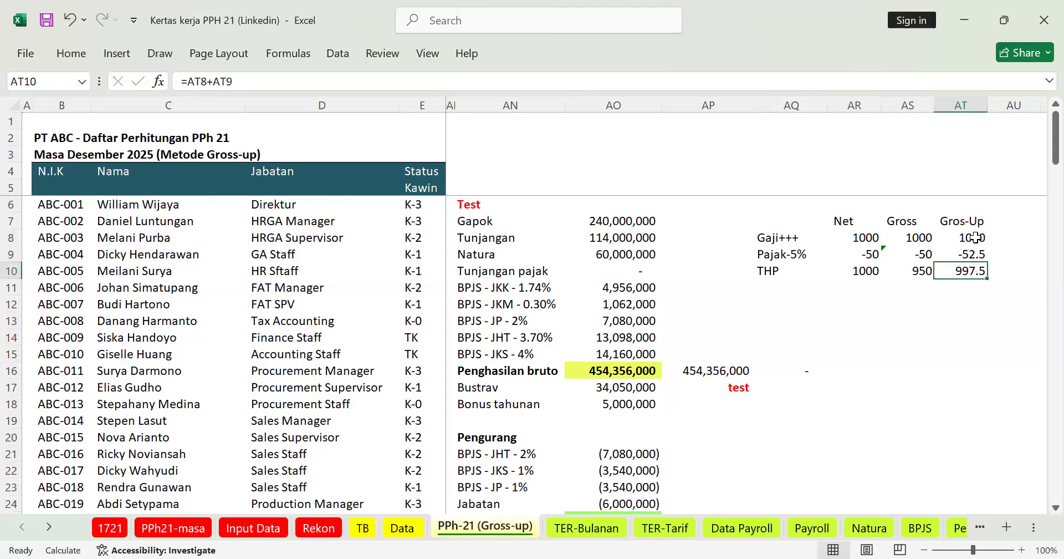
Format the headers in AR7:AT7 with right alignment, red text, and top and bottom borders.
{"action": "key", "text": "Left"}
{"action": "key", "text": "Left"}
{"action": "key", "text": "Left"}
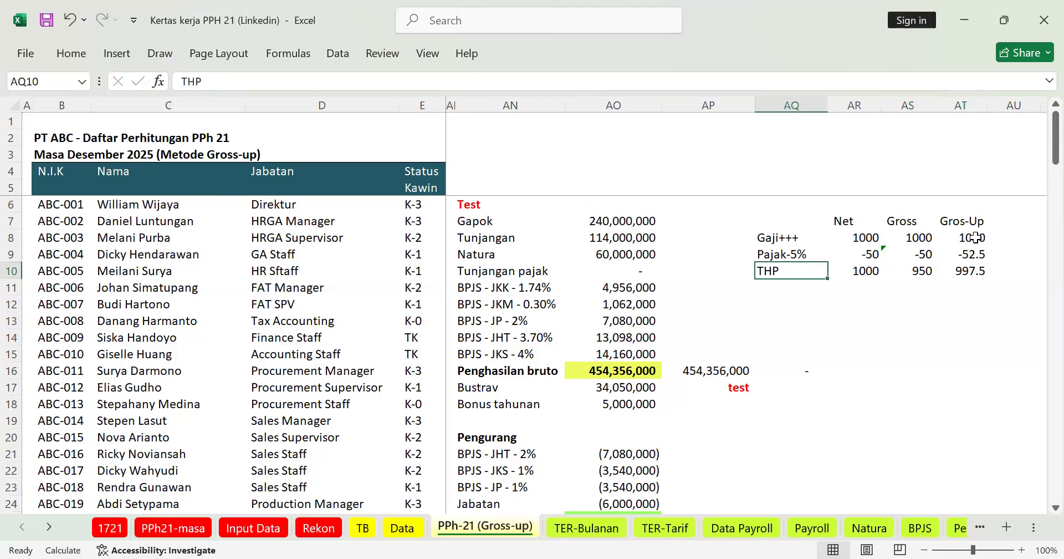
{"action": "key", "text": "Up"}
{"action": "key", "text": "Up"}
{"action": "key", "text": "Up"}
{"action": "key", "text": "Right"}
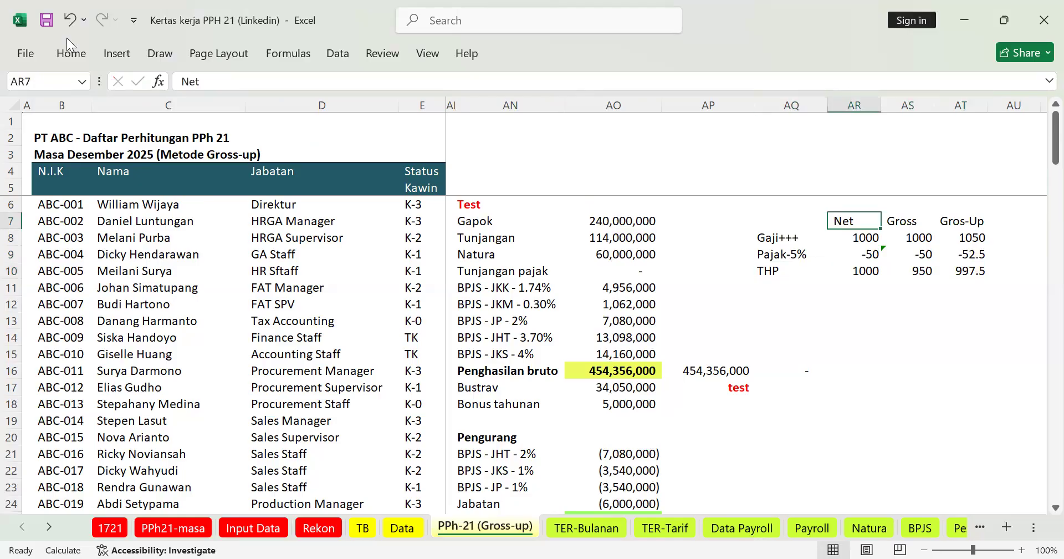
{"action": "key", "text": "shift+Right"}
{"action": "key", "text": "shift+Right"}
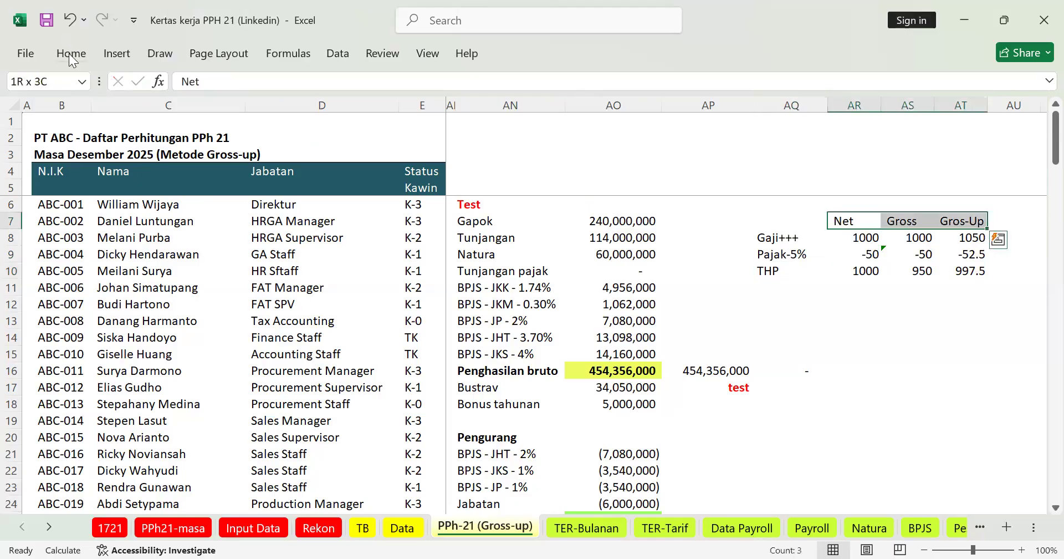
{"action": "left_click", "coordinate": [355, 111]}
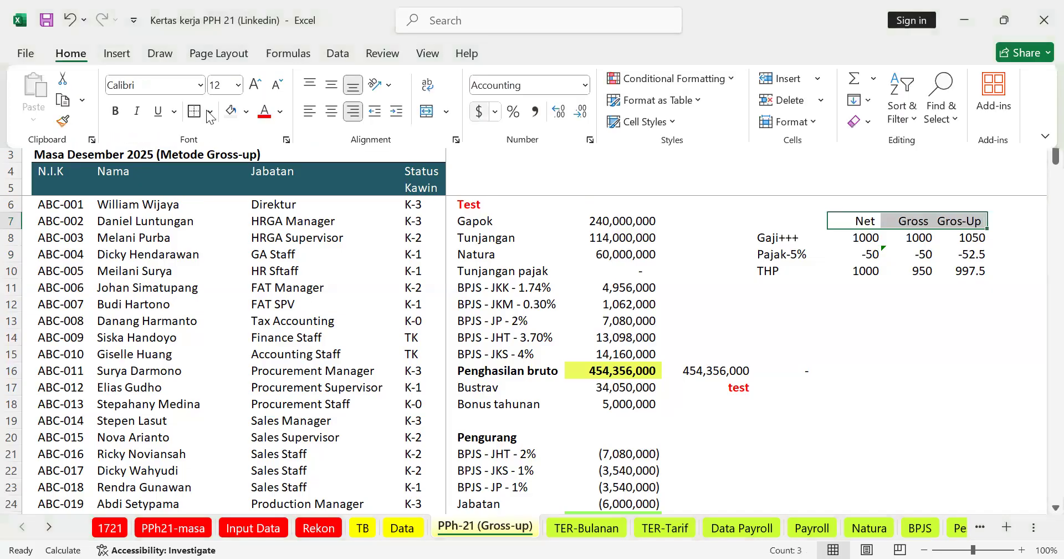
{"action": "left_click", "coordinate": [210, 112]}
Start a journal entry below the comparison table by entering Beban gaji in AQ12.
{"action": "left_click", "coordinate": [785, 307]}
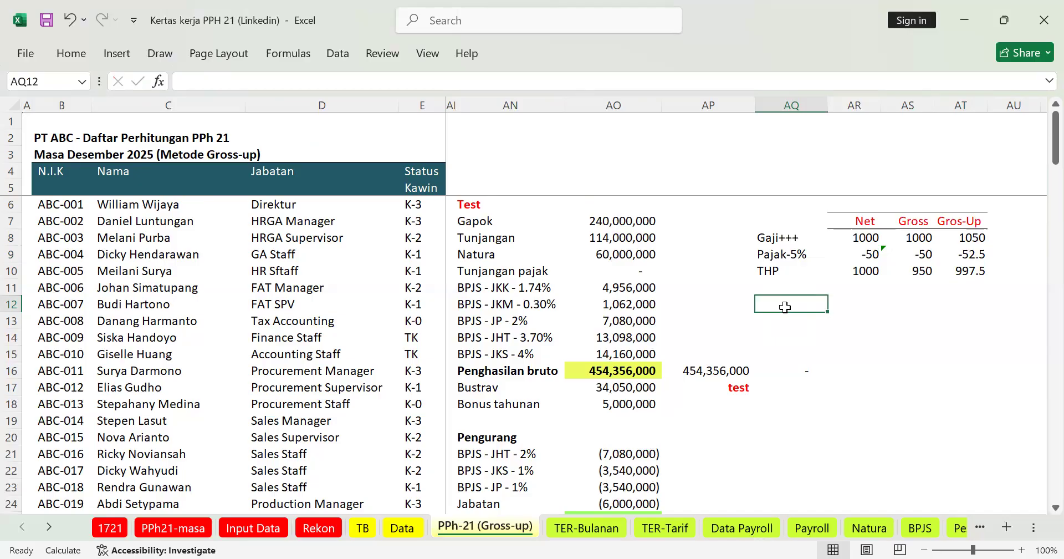
{"action": "type", "text": "Beban"}
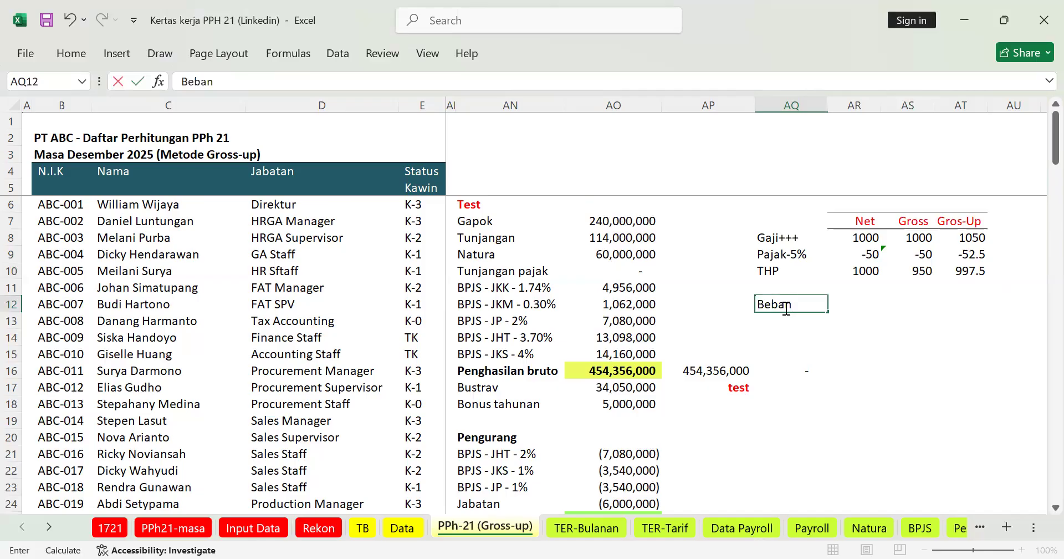
{"action": "type", "text": " gaji"}
{"action": "key", "text": "Return"}
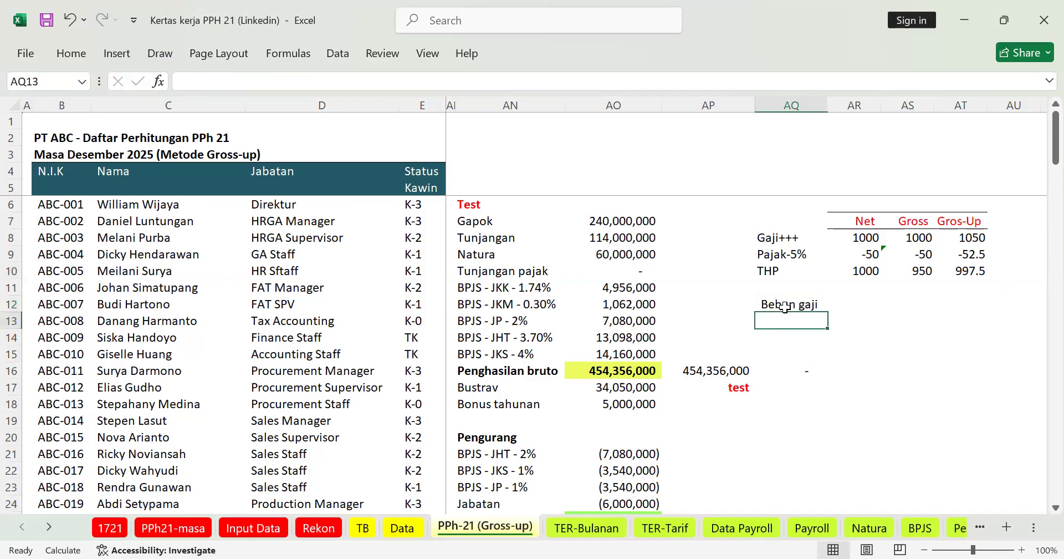
Enter the tag GU- in AP12 beside Beban gaji and right-align it.
{"action": "key", "text": "Up"}
{"action": "key", "text": "Left"}
{"action": "type", "text": "18,9"}
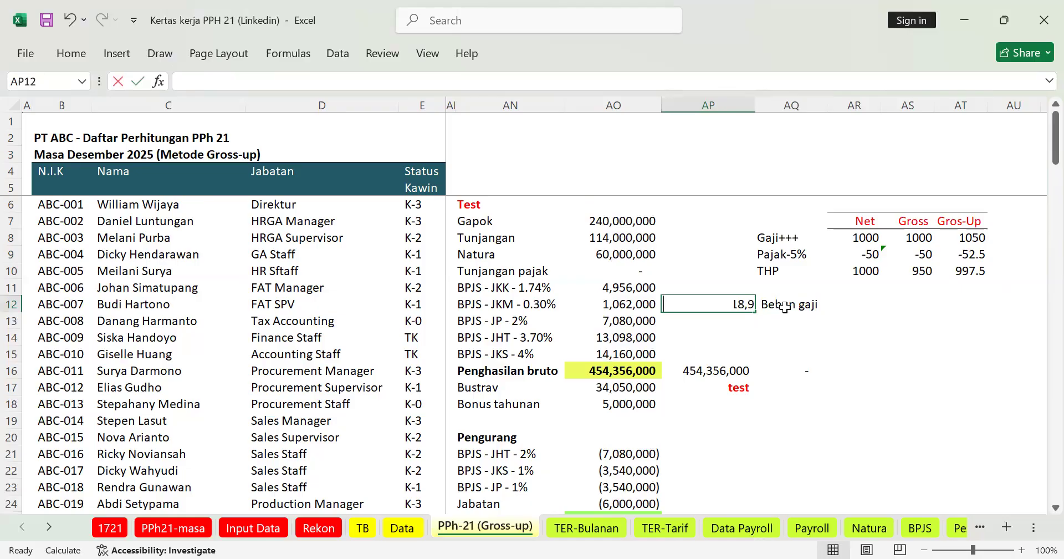
{"action": "type", "text": "GU-"}
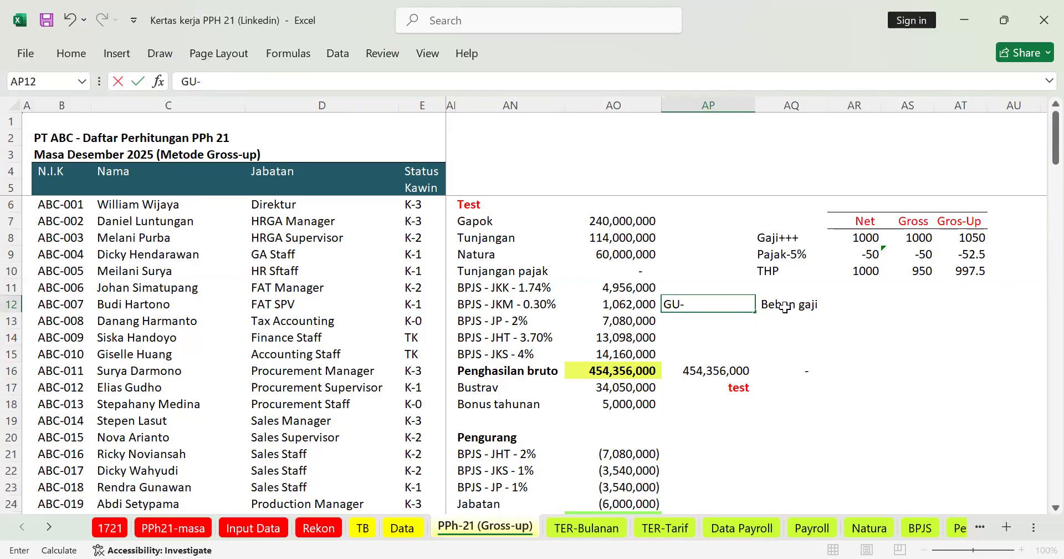
{"action": "key", "text": "ctrl+Return"}
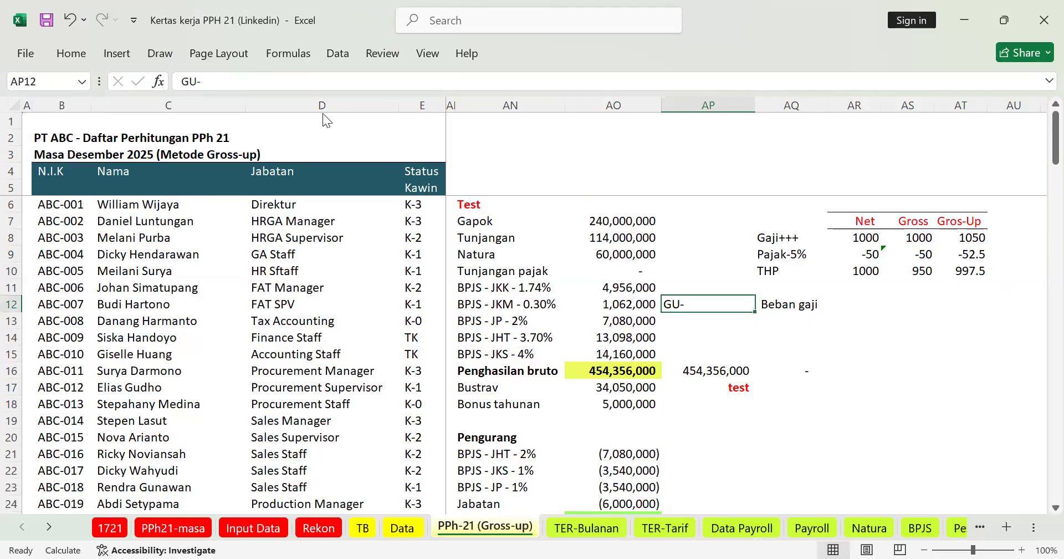
{"action": "left_click", "coordinate": [354, 113]}
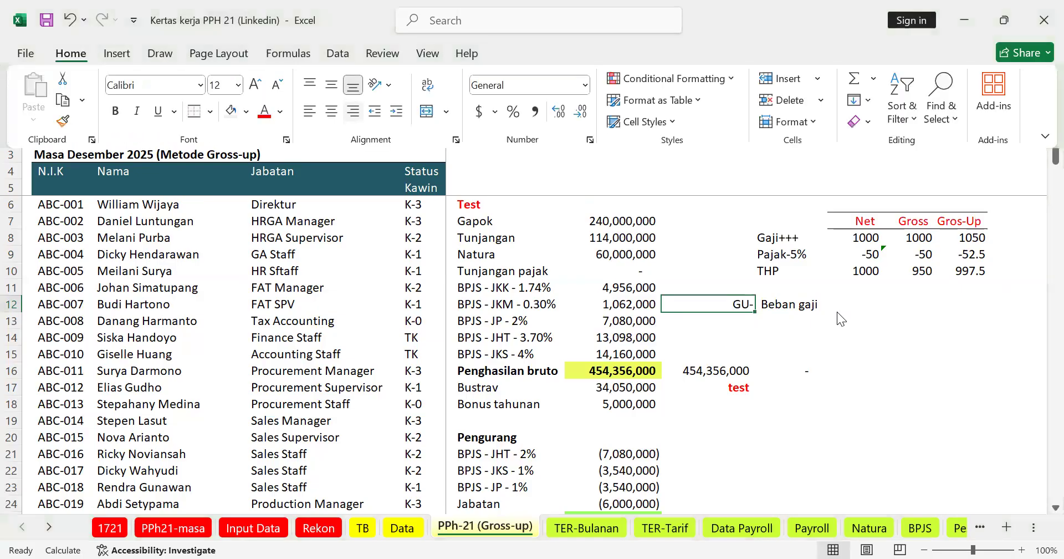
Set the Beban gaji amount in AR12 to =AT8 and mark it as debit in AS12.
{"action": "left_click", "coordinate": [862, 305]}
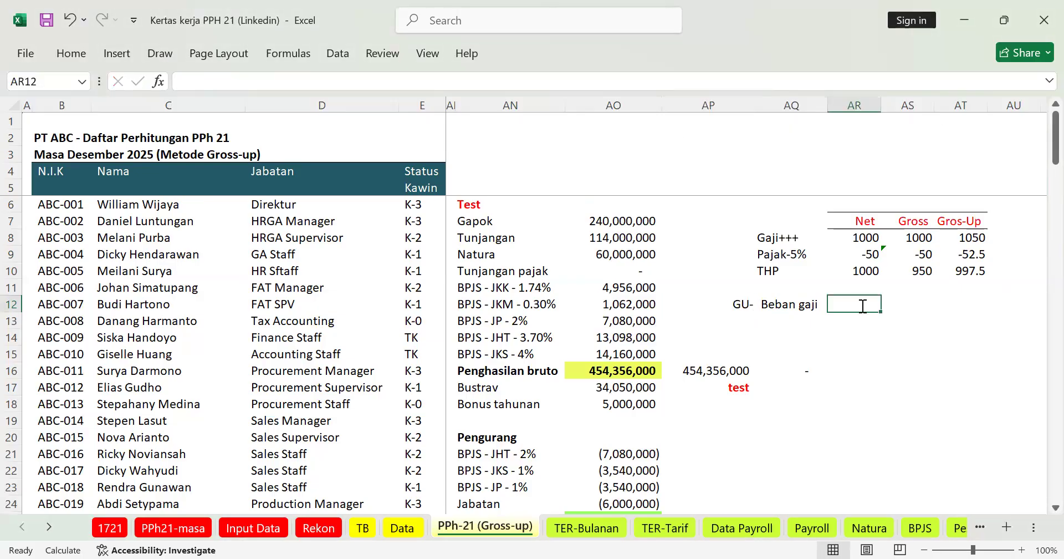
{"action": "type", "text": "="}
{"action": "key", "text": "Right"}
{"action": "key", "text": "Right"}
{"action": "key", "text": "Up"}
{"action": "key", "text": "Up"}
{"action": "key", "text": "Up"}
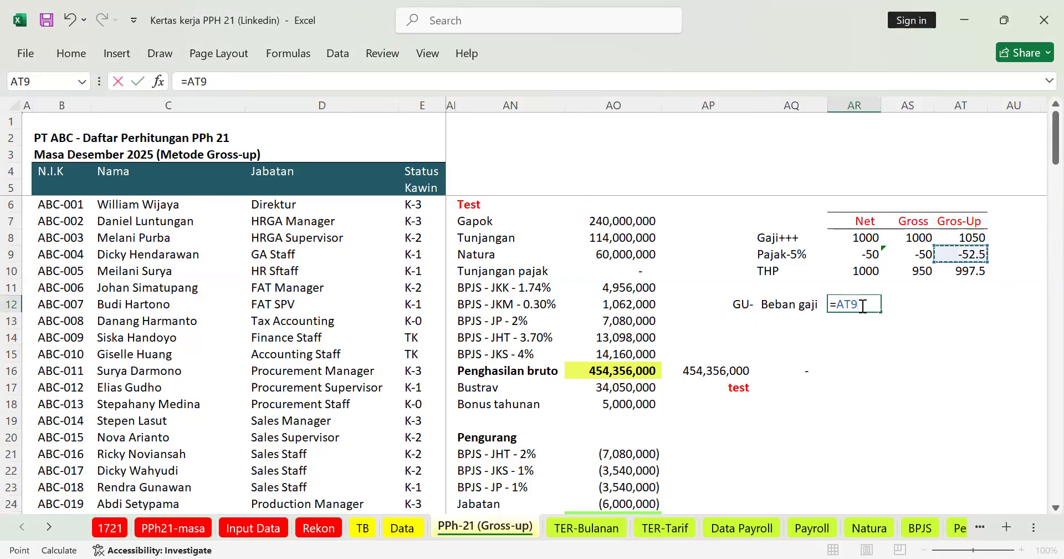
{"action": "key", "text": "Up"}
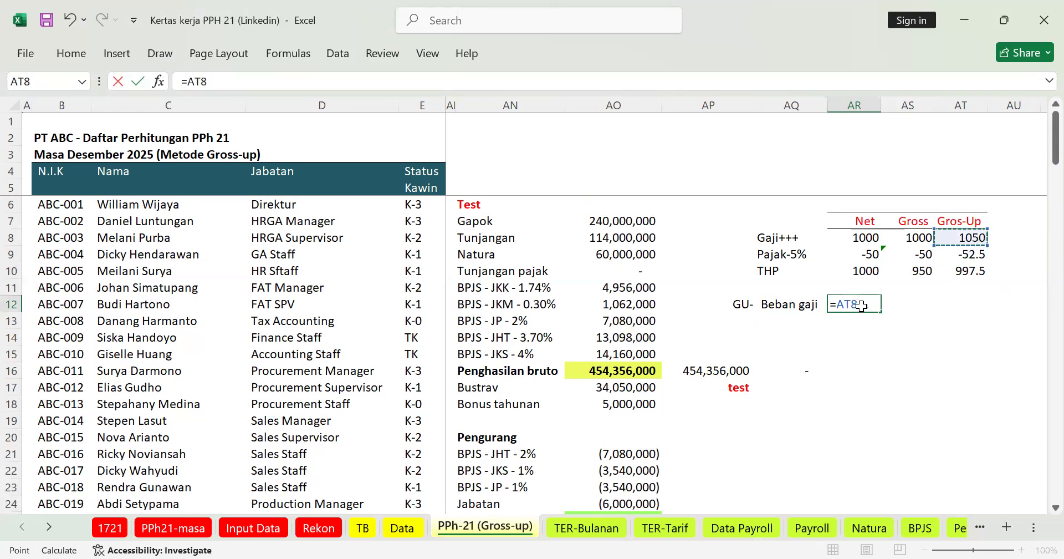
{"action": "key", "text": "Tab"}
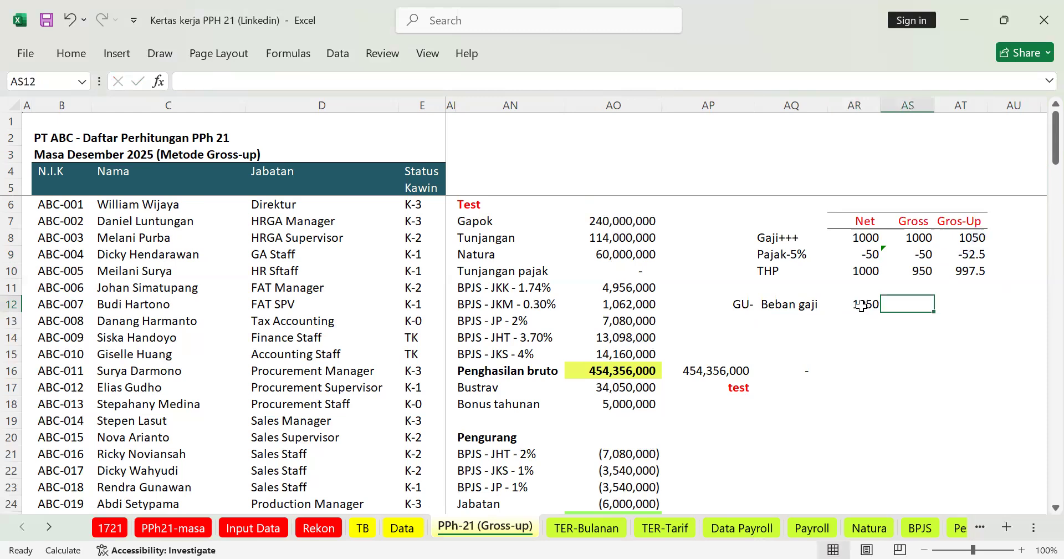
{"action": "type", "text": "debit"}
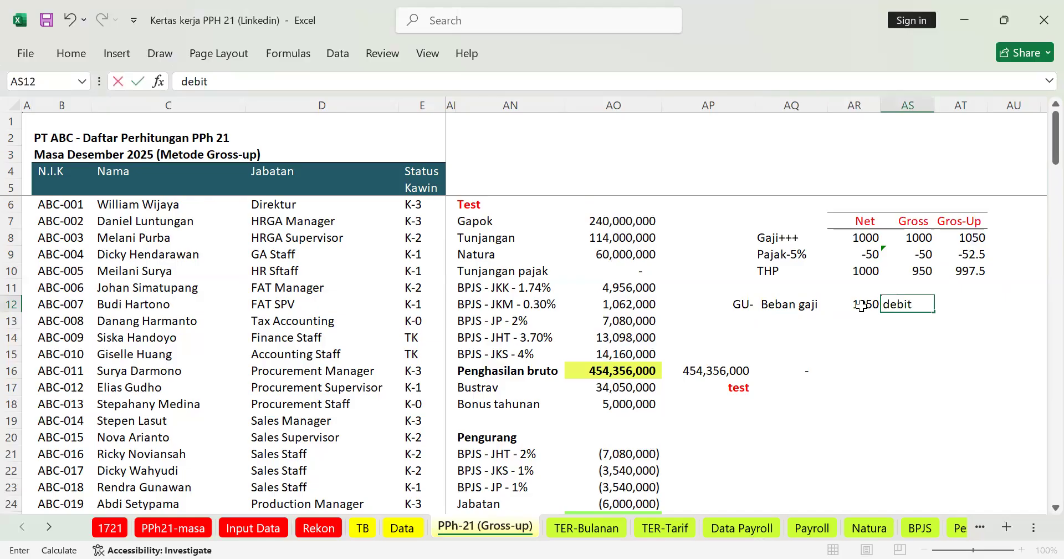
{"action": "key", "text": "Return"}
Add an Utang pajak line in AQ13 and link its amount in AR13 to the Gros-Up tax with =AT9.
{"action": "key", "text": "Left"}
{"action": "key", "text": "Left"}
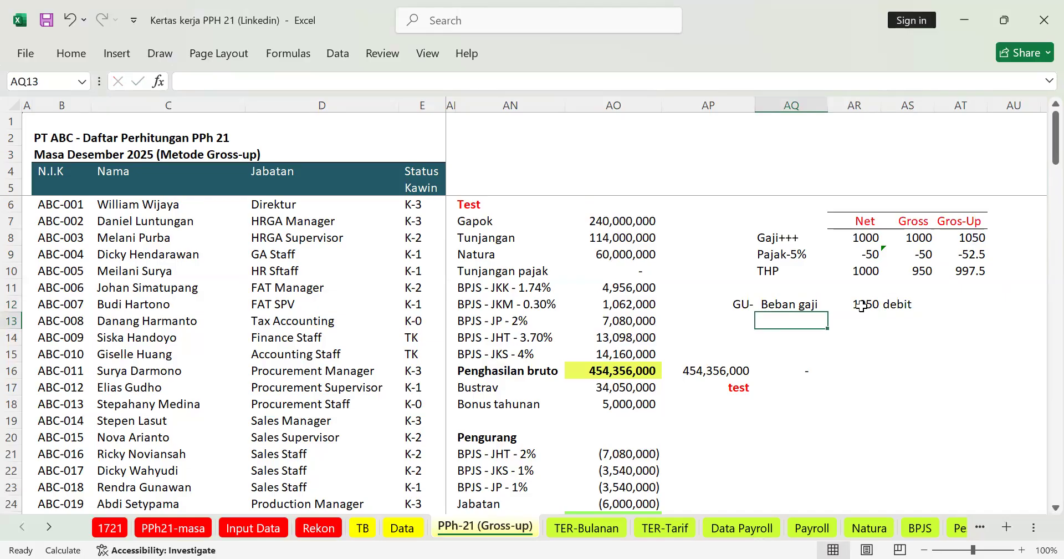
{"action": "type", "text": "Utang pajak"}
{"action": "key", "text": "ctrl+Return"}
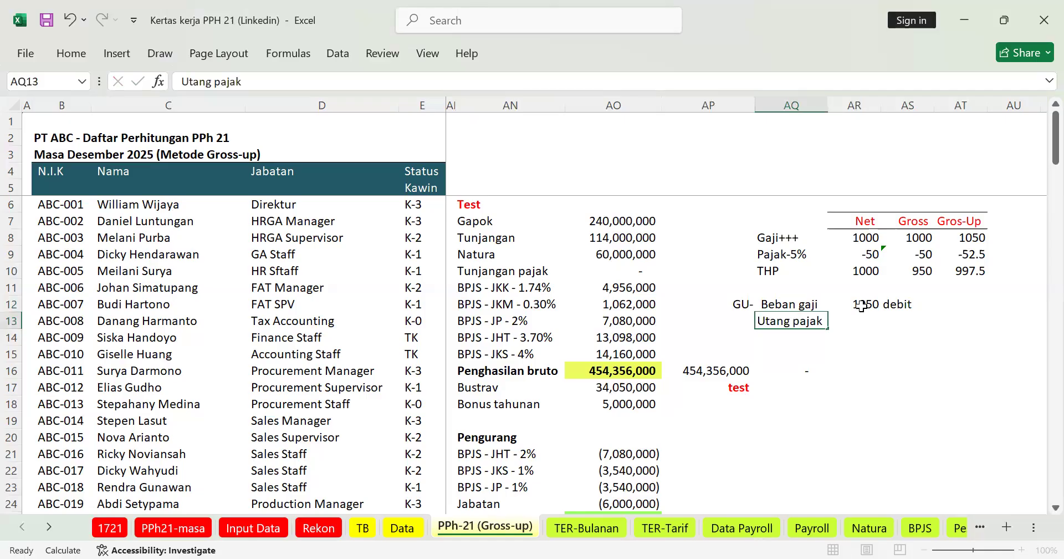
{"action": "key", "text": "Tab"}
{"action": "type", "text": "="}
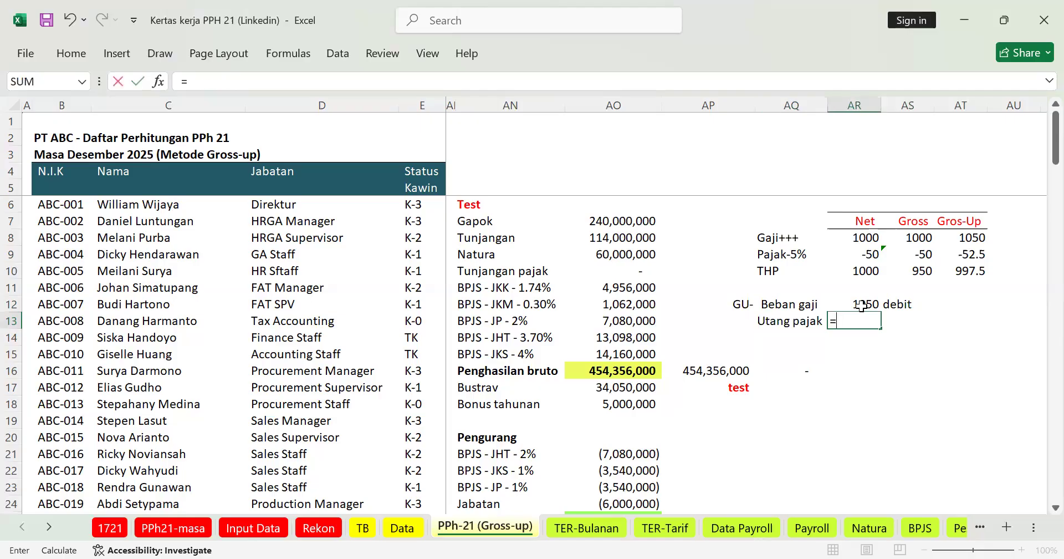
{"action": "left_click", "coordinate": [971, 252]}
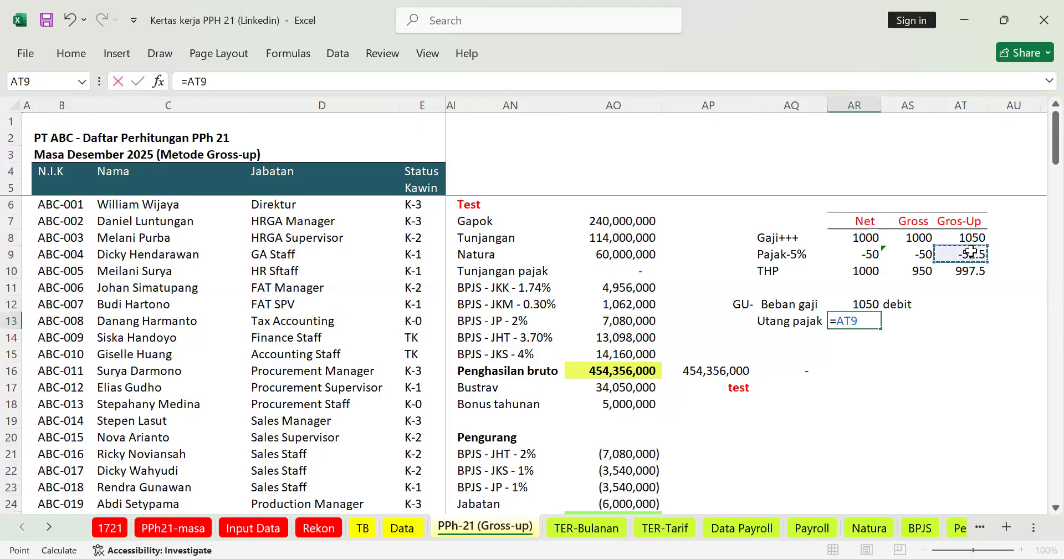
{"action": "key", "text": "Return"}
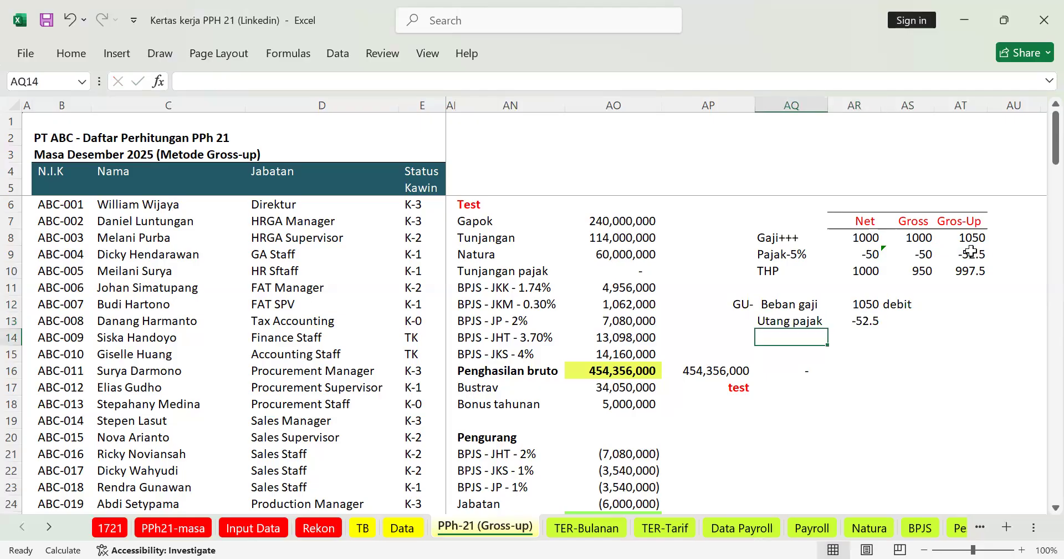
Add a Bank line in AQ14 and link its amount in AR14 to the Gros-Up THP with =AT10.
{"action": "type", "text": "Bank"}
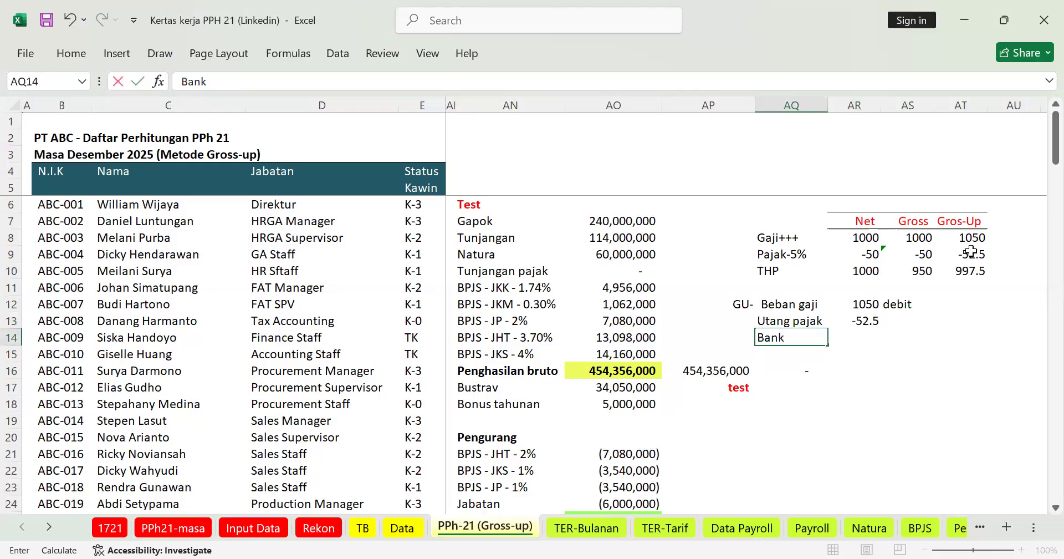
{"action": "key", "text": "Return"}
{"action": "key", "text": "Up"}
{"action": "key", "text": "Right"}
{"action": "type", "text": "="}
{"action": "key", "text": "Right"}
{"action": "key", "text": "Right"}
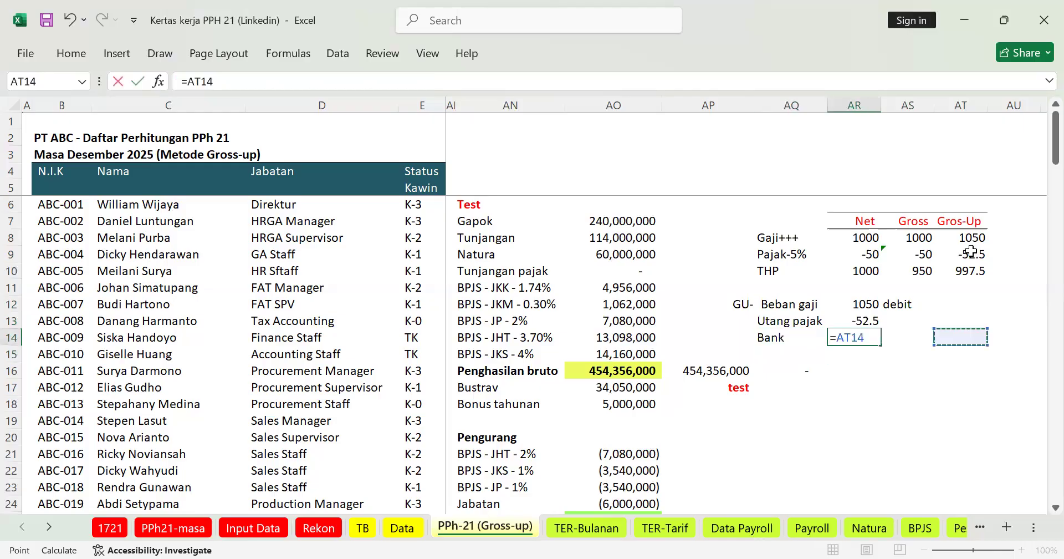
{"action": "key", "text": "Up"}
{"action": "key", "text": "Up"}
{"action": "key", "text": "Up"}
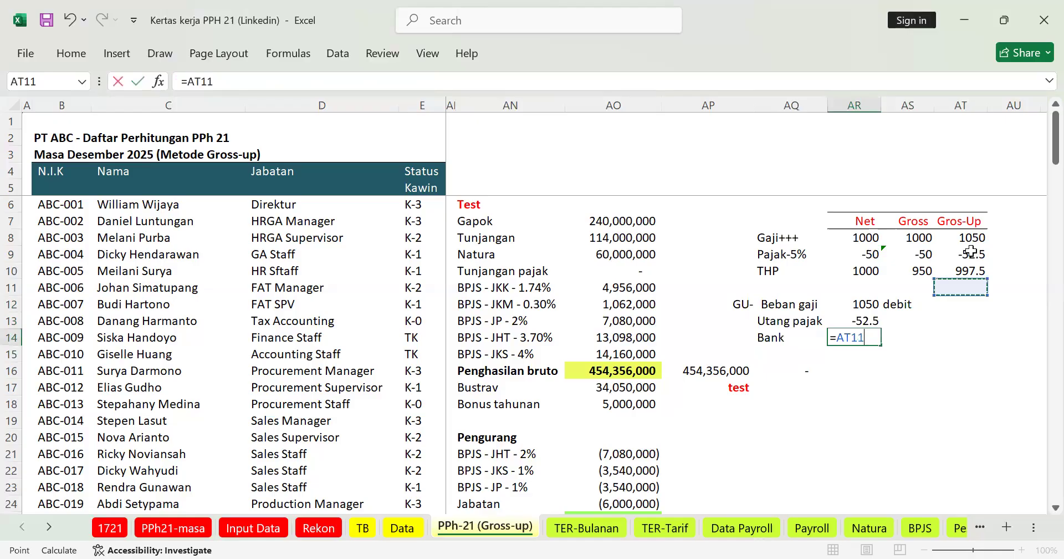
{"action": "key", "text": "Up"}
{"action": "key", "text": "Return"}
Mark the Utang pajak line as credit in AS13 and copy that mark to the Bank line in AS14.
{"action": "key", "text": "Right"}
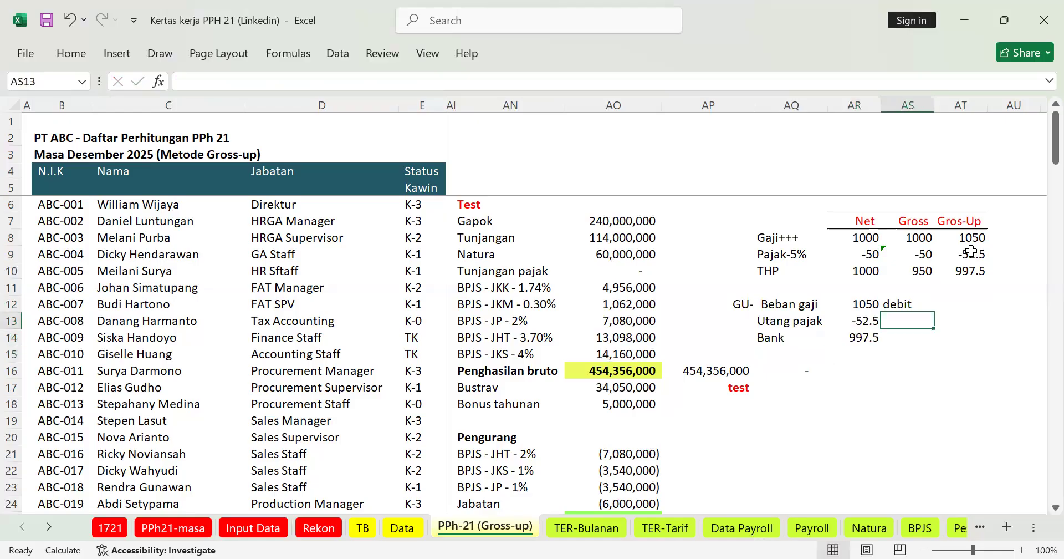
{"action": "type", "text": "credi "}
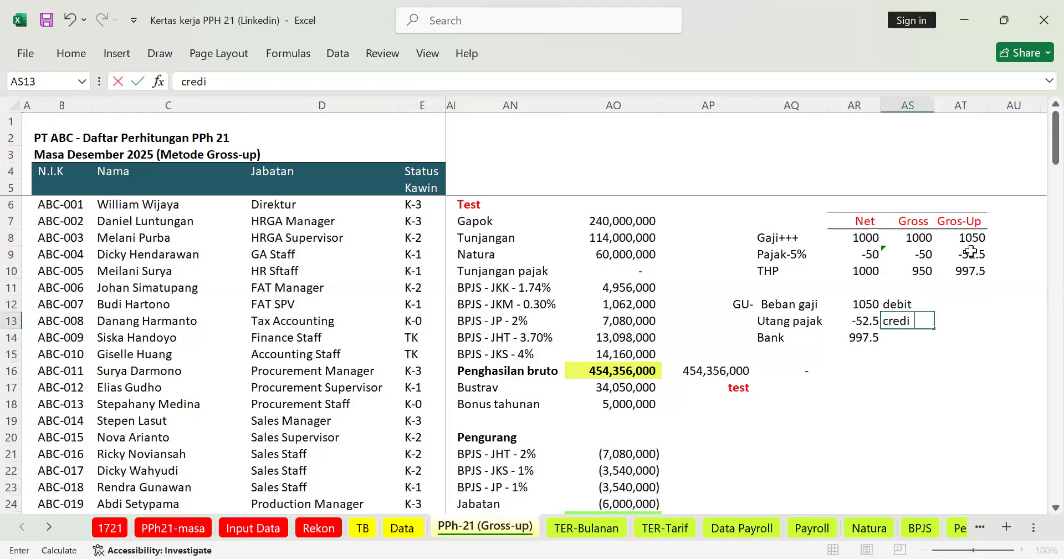
{"action": "type", "text": "t"}
{"action": "key", "text": "ctrl+Return"}
{"action": "key", "text": "ctrl+c"}
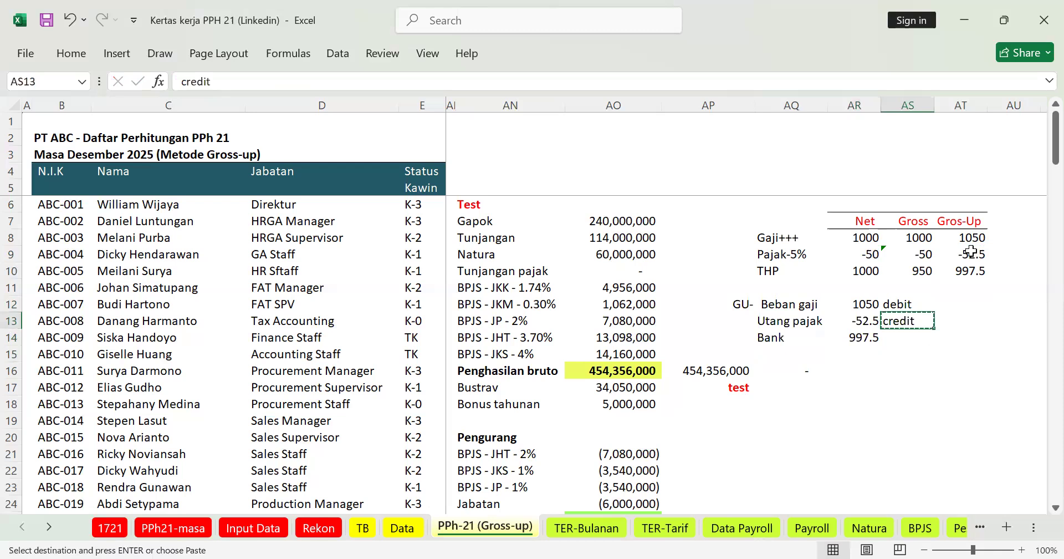
{"action": "key", "text": "Down"}
{"action": "key", "text": "Return"}
Start a tax payment entry by copying the Utang pajak label from AQ13 into AQ16.
{"action": "key", "text": "Down"}
{"action": "key", "text": "Left"}
{"action": "key", "text": "Left"}
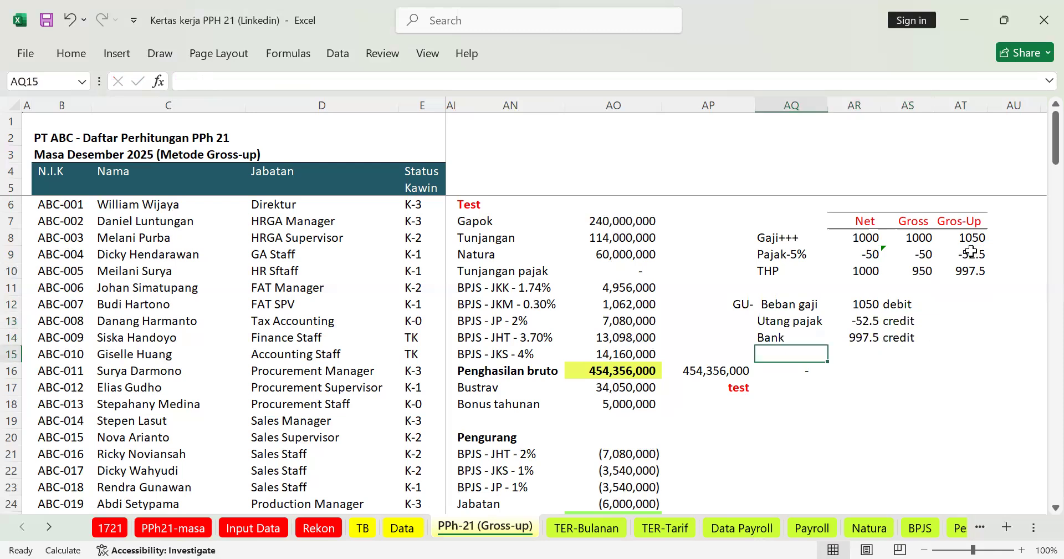
{"action": "key", "text": "Up"}
{"action": "key", "text": "Up"}
{"action": "key", "text": "Down"}
{"action": "key", "text": "shift+Up"}
{"action": "key", "text": "ctrl+c"}
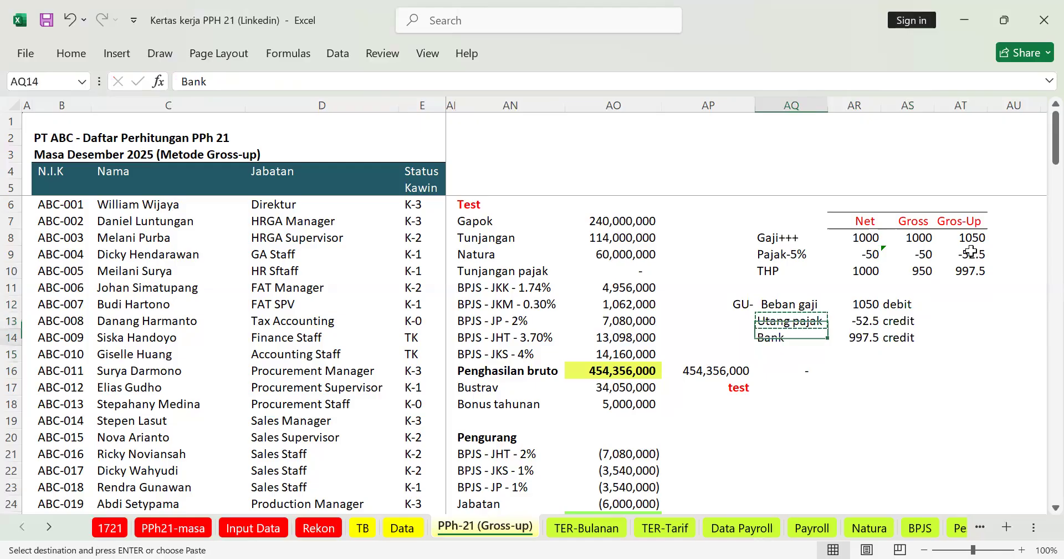
{"action": "key", "text": "Up"}
{"action": "key", "text": "ctrl+c"}
{"action": "key", "text": "Down"}
{"action": "key", "text": "Down"}
{"action": "key", "text": "Down"}
{"action": "key", "text": "Return"}
{"action": "key", "text": "Escape"}
Link the payment entry's Utang pajak amount in AR16 to the first entry with =AR13.
{"action": "key", "text": "Right"}
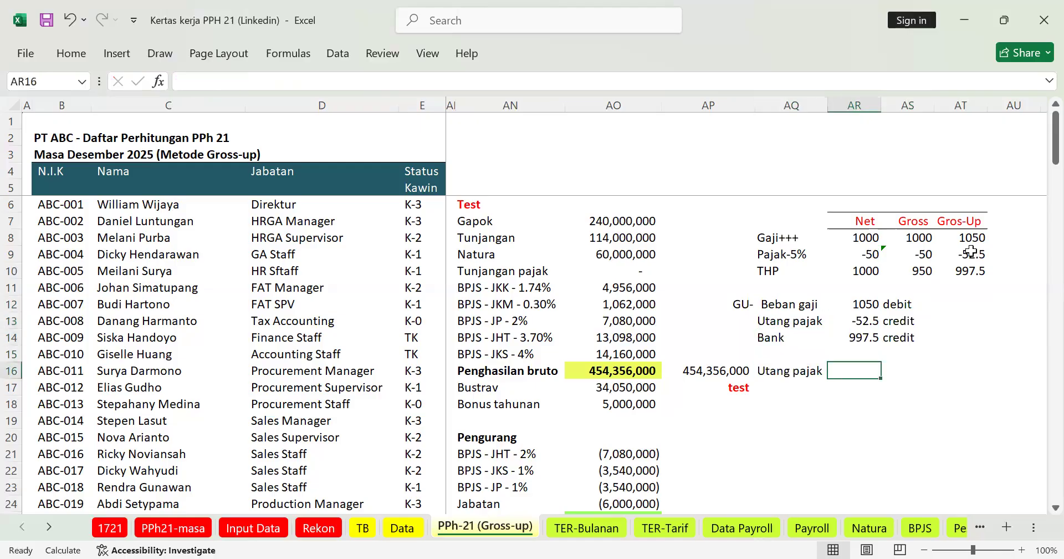
{"action": "type", "text": "="}
{"action": "key", "text": "Up"}
{"action": "key", "text": "Up"}
{"action": "key", "text": "Up"}
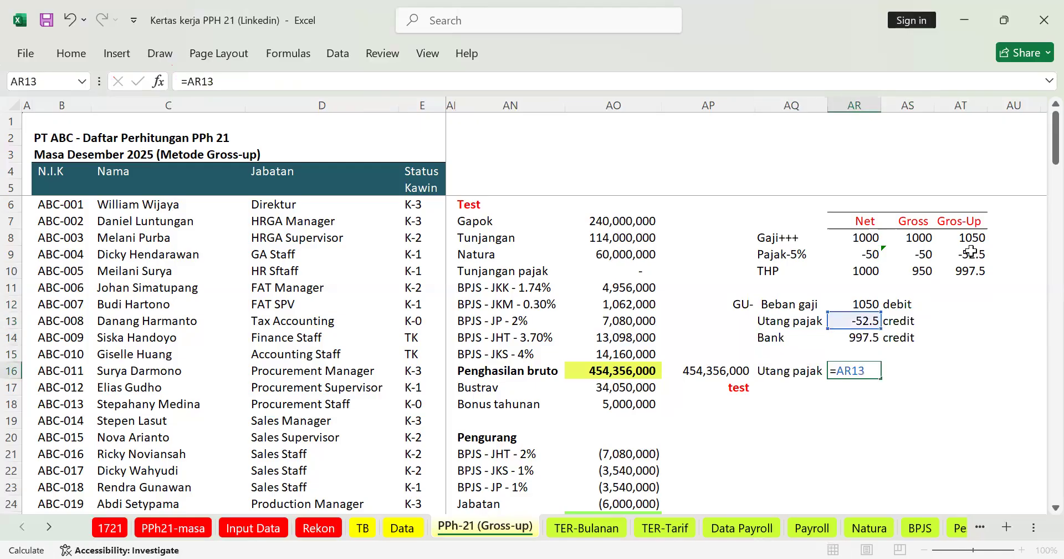
{"action": "key", "text": "Return"}
Copy the debit mark from AS12 to the payment entry's Utang pajak line in AS16.
{"action": "key", "text": "Up"}
{"action": "key", "text": "Up"}
{"action": "key", "text": "Up"}
{"action": "key", "text": "Right"}
{"action": "key", "text": "Up"}
{"action": "key", "text": "Up"}
{"action": "key", "text": "Up"}
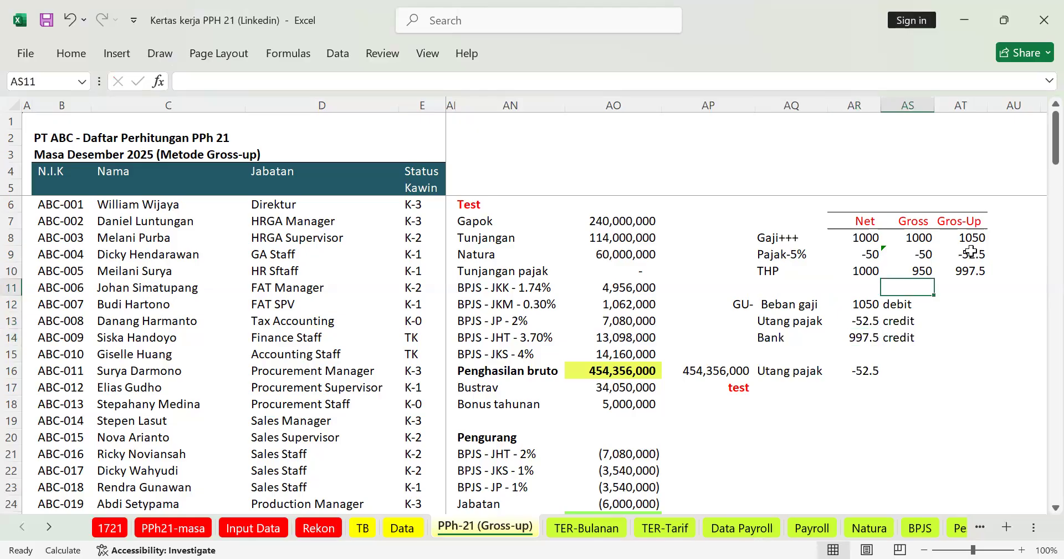
{"action": "key", "text": "Down"}
{"action": "key", "text": "Down"}
{"action": "key", "text": "shift+Up"}
{"action": "key", "text": "ctrl+c"}
{"action": "key", "text": "Down"}
{"action": "key", "text": "Down"}
{"action": "key", "text": "Down"}
{"action": "key", "text": "Down"}
{"action": "key", "text": "Up"}
{"action": "key", "text": "Return"}
Copy the Bank label from AQ14 into AQ17 as the second line of the payment entry.
{"action": "key", "text": "Left"}
{"action": "key", "text": "Left"}
{"action": "key", "text": "Up"}
{"action": "key", "text": "Up"}
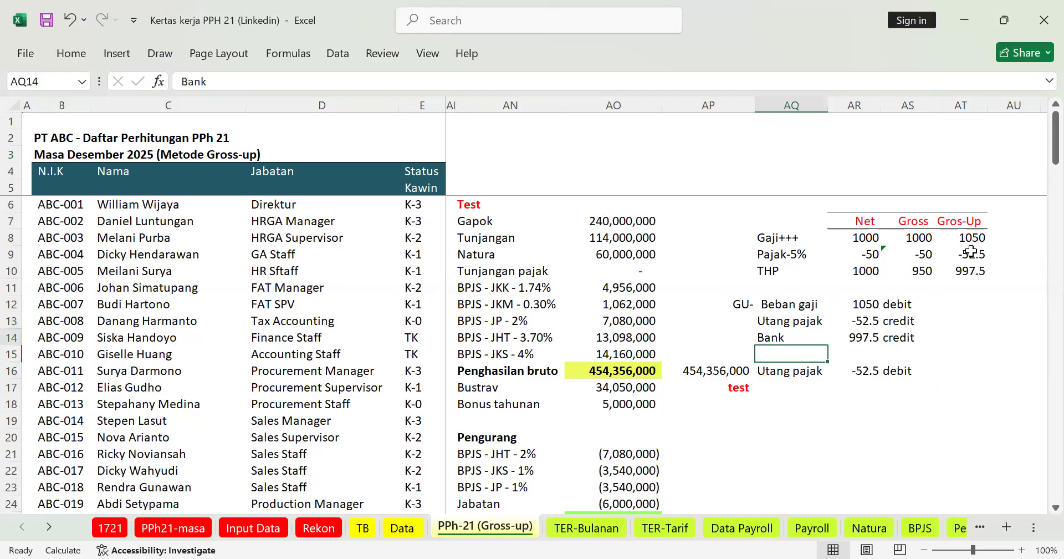
{"action": "key", "text": "ctrl+c"}
{"action": "key", "text": "Down"}
{"action": "key", "text": "Down"}
{"action": "key", "text": "Down"}
{"action": "key", "text": "Down"}
{"action": "key", "text": "Up"}
{"action": "type", "text": "\\"}
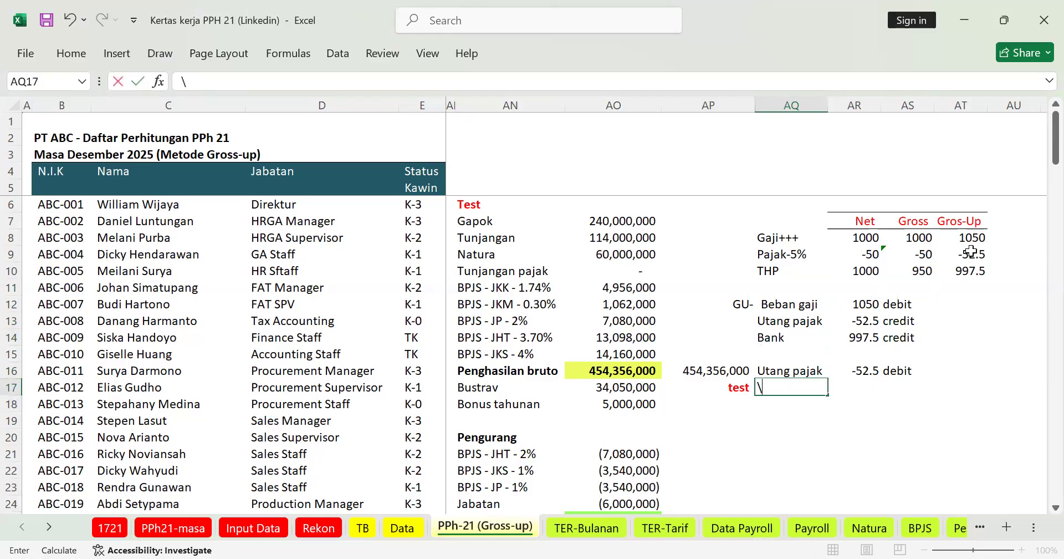
{"action": "key", "text": "ctrl+Return"}
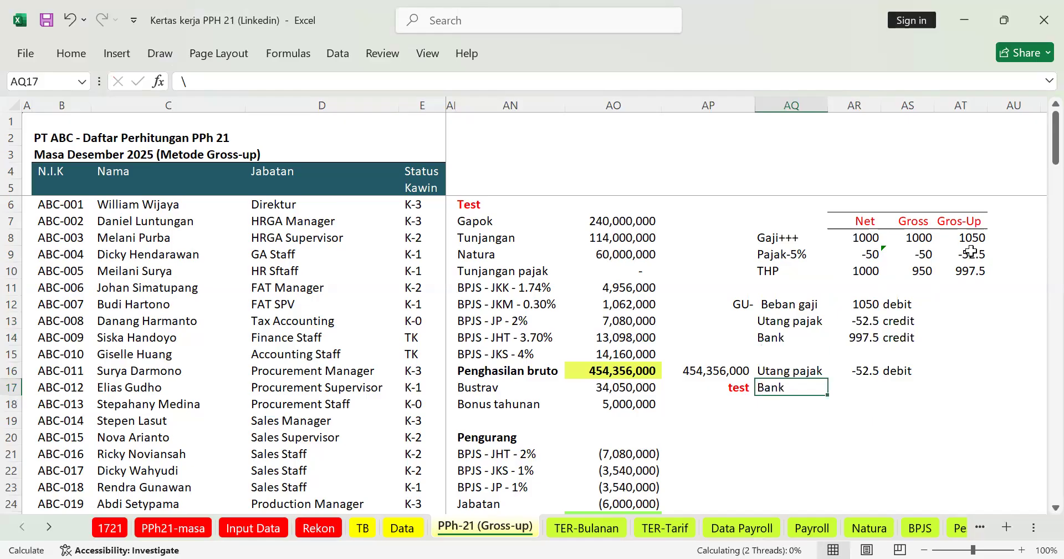
Set the payment entry's Bank amount in AR17 to =AR16.
{"action": "key", "text": "Right"}
{"action": "type", "text": "="}
{"action": "key", "text": "Up"}
{"action": "key", "text": "Up"}
{"action": "key", "text": "Up"}
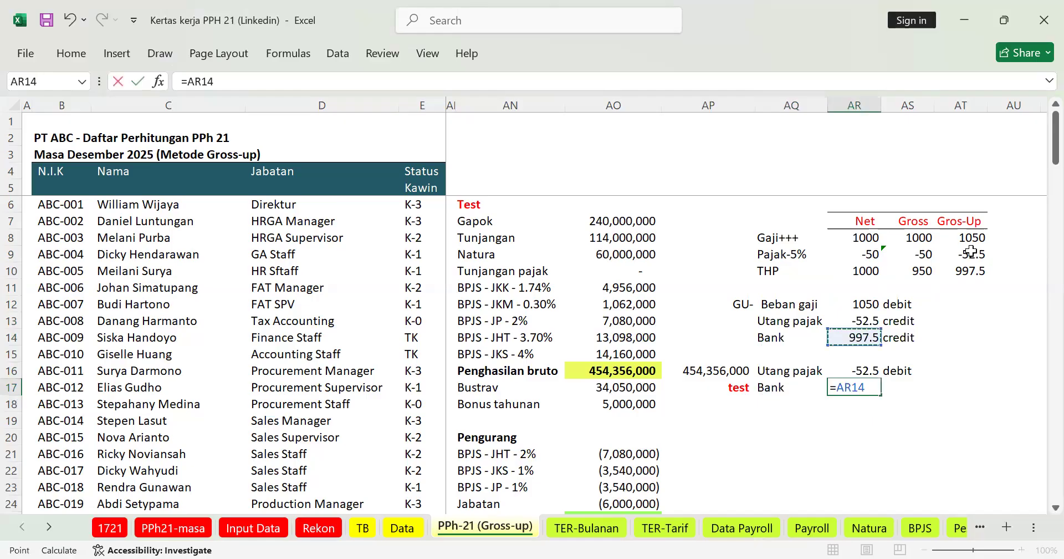
{"action": "key", "text": "Down"}
{"action": "key", "text": "Down"}
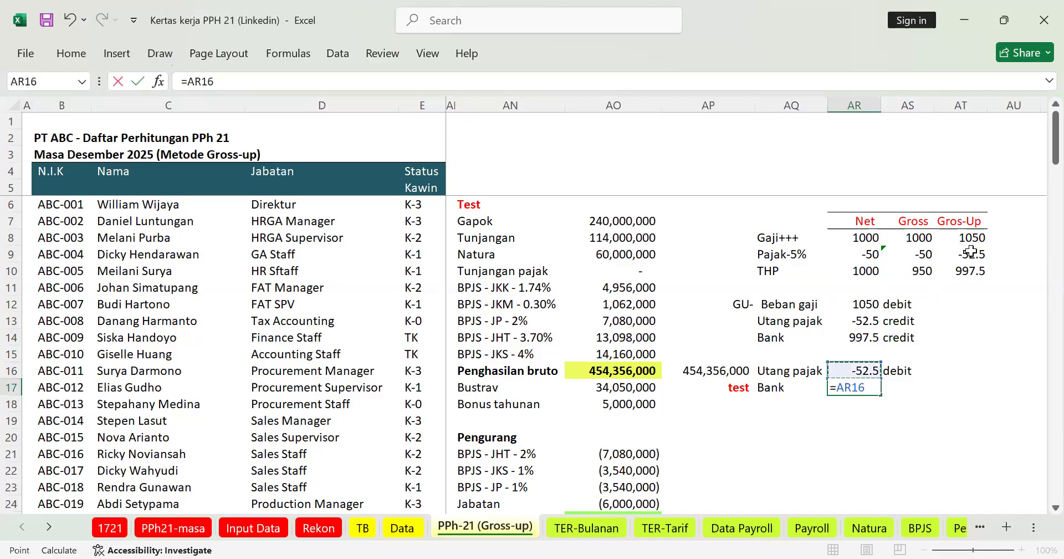
{"action": "key", "text": "Return"}
Copy the credit mark from AS14 to the payment entry's Bank line in AS17.
{"action": "key", "text": "Up"}
{"action": "key", "text": "Up"}
{"action": "key", "text": "Up"}
{"action": "key", "text": "Up"}
{"action": "key", "text": "Right"}
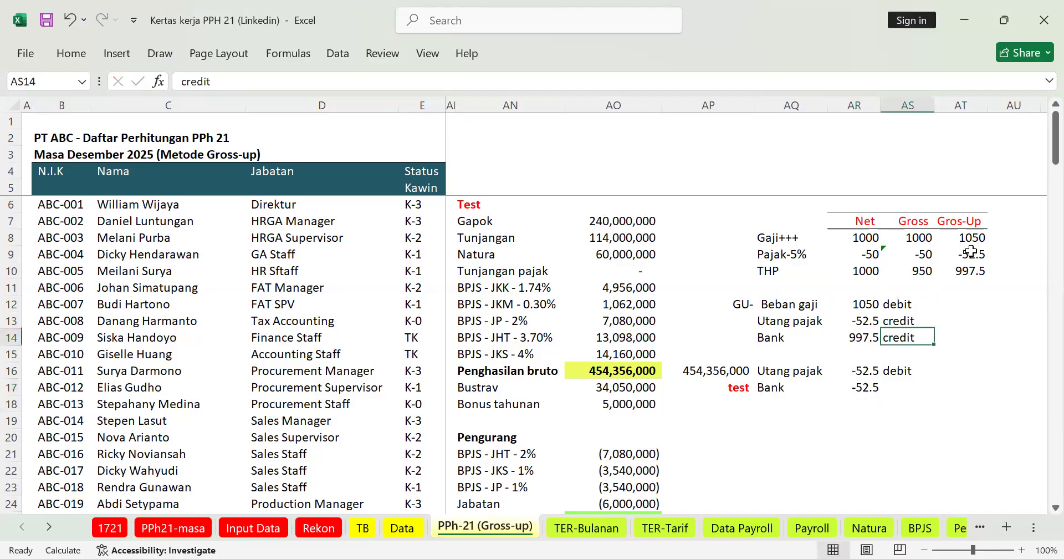
{"action": "key", "text": "ctrl+c"}
{"action": "key", "text": "Down"}
{"action": "key", "text": "Down"}
{"action": "key", "text": "Down"}
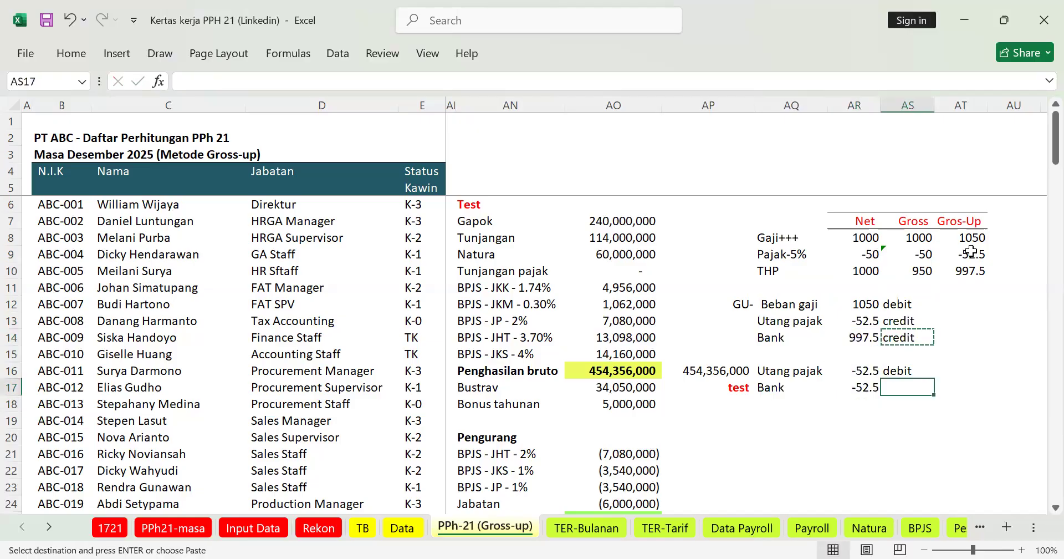
{"action": "key", "text": "Return"}
Return to the start of the payroll table and examine the Direktur's pay components in row 6, from marital status through Tax Home Pay.
{"action": "key", "text": "Left"}
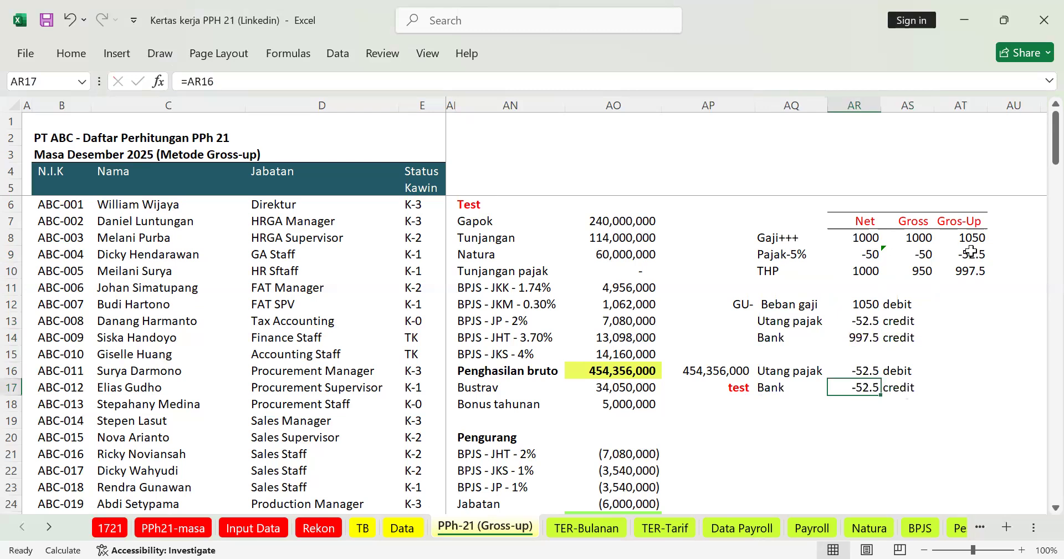
{"action": "key", "text": "Left"}
{"action": "key", "text": "Left"}
{"action": "key", "text": "Left"}
{"action": "key", "text": "Left"}
{"action": "key", "text": "Left"}
{"action": "key", "text": "Left"}
{"action": "key", "text": "Left"}
{"action": "key", "text": "Left"}
{"action": "key", "text": "Left"}
{"action": "key", "text": "Left"}
{"action": "key", "text": "Left"}
{"action": "key", "text": "Left"}
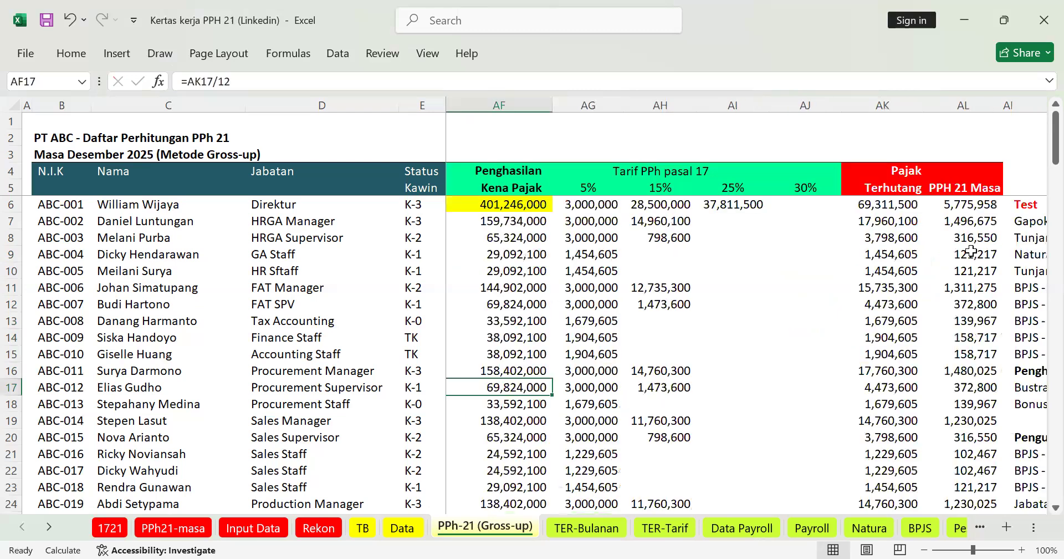
{"action": "key", "text": "ctrl+Home"}
{"action": "key", "text": "Right"}
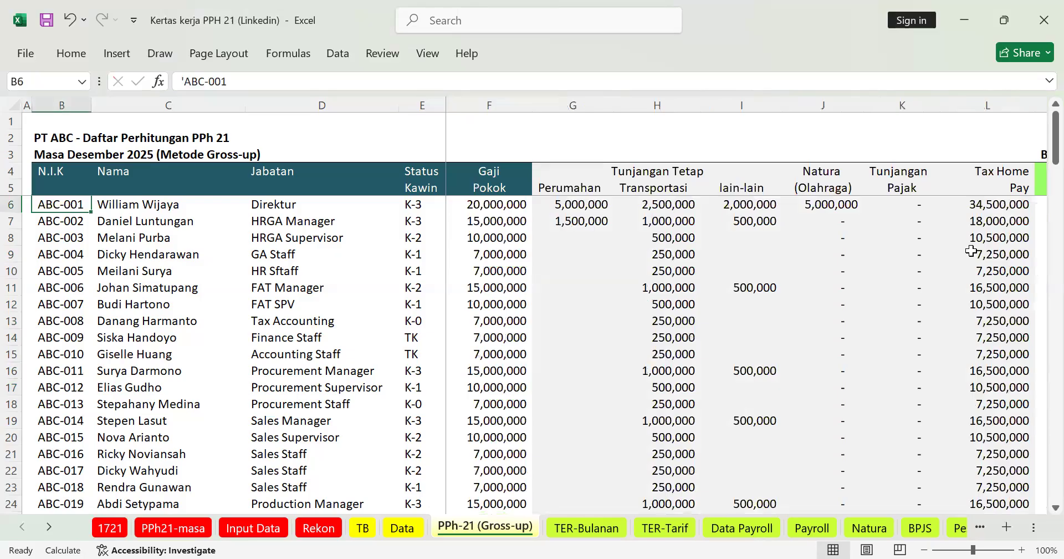
{"action": "key", "text": "Right"}
{"action": "key", "text": "Right"}
{"action": "key", "text": "Right"}
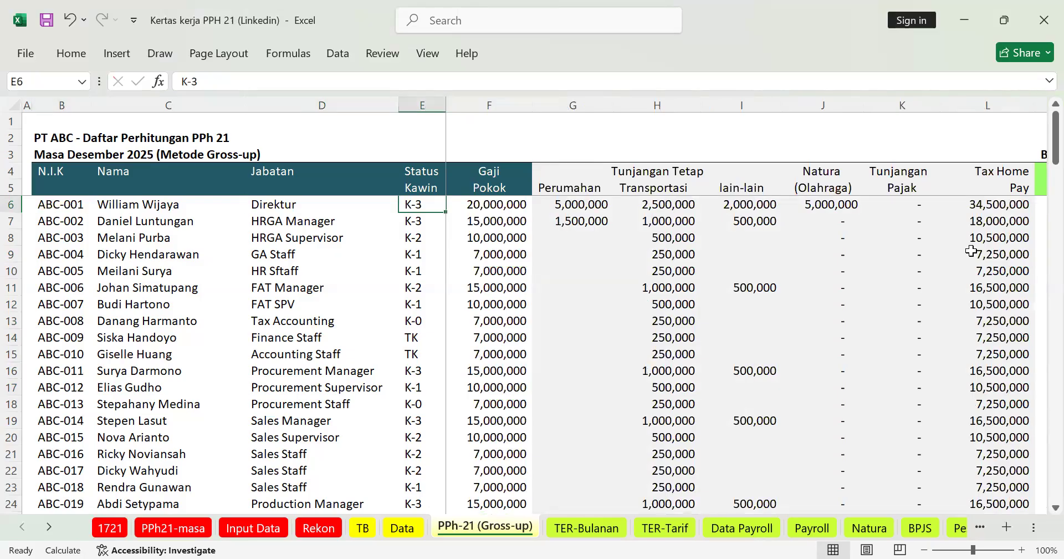
{"action": "key", "text": "Right"}
{"action": "key", "text": "Right"}
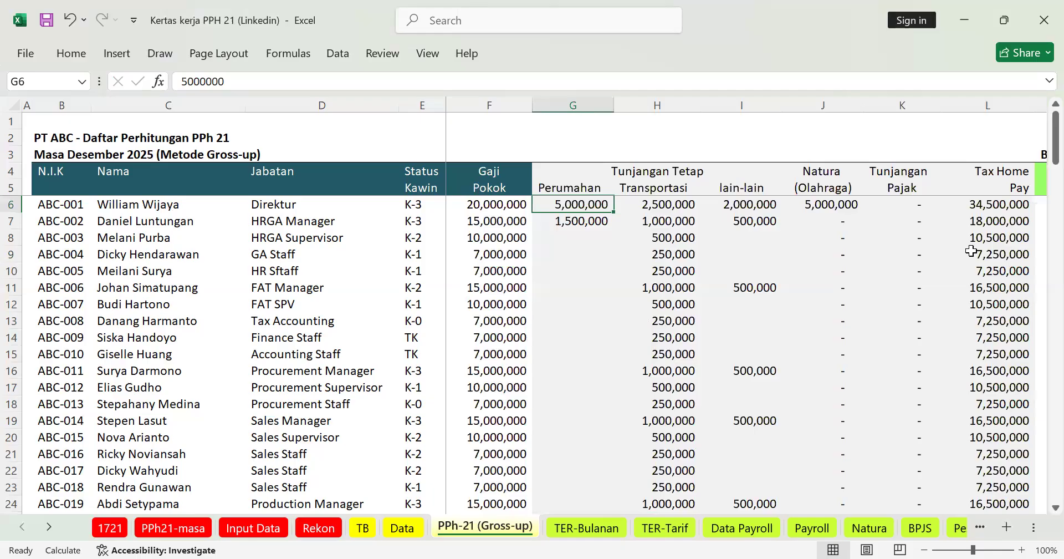
{"action": "key", "text": "Right"}
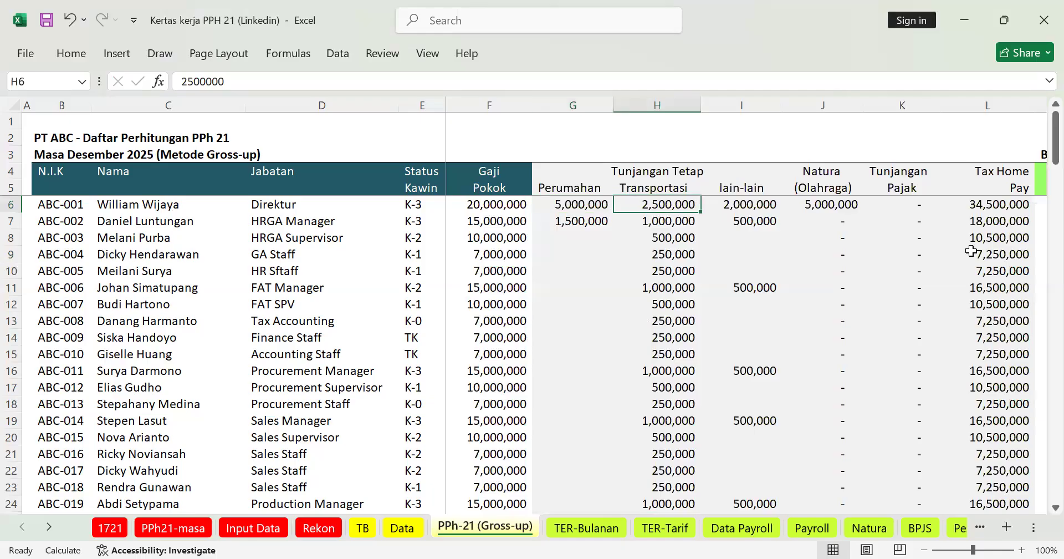
{"action": "key", "text": "Right"}
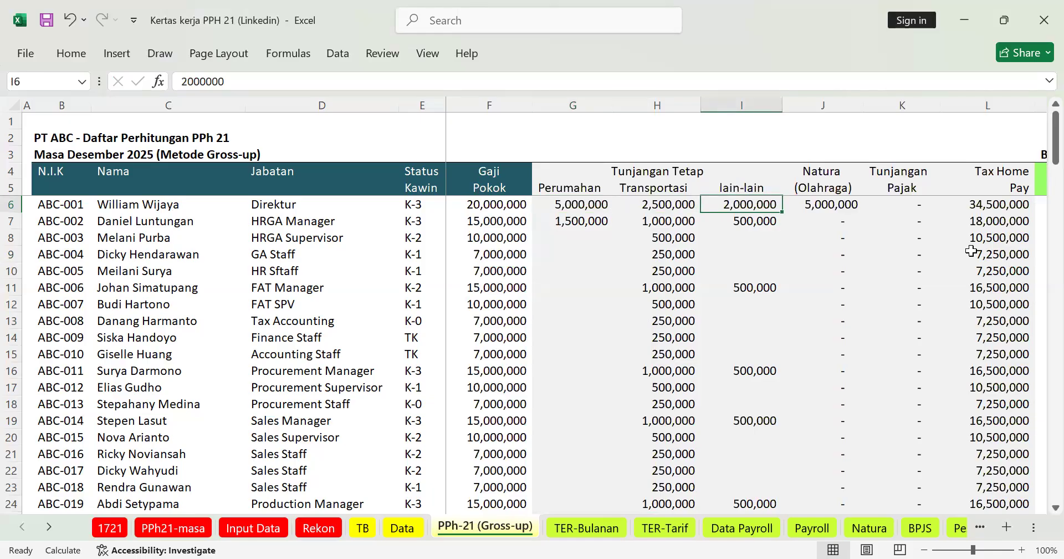
{"action": "key", "text": "Right"}
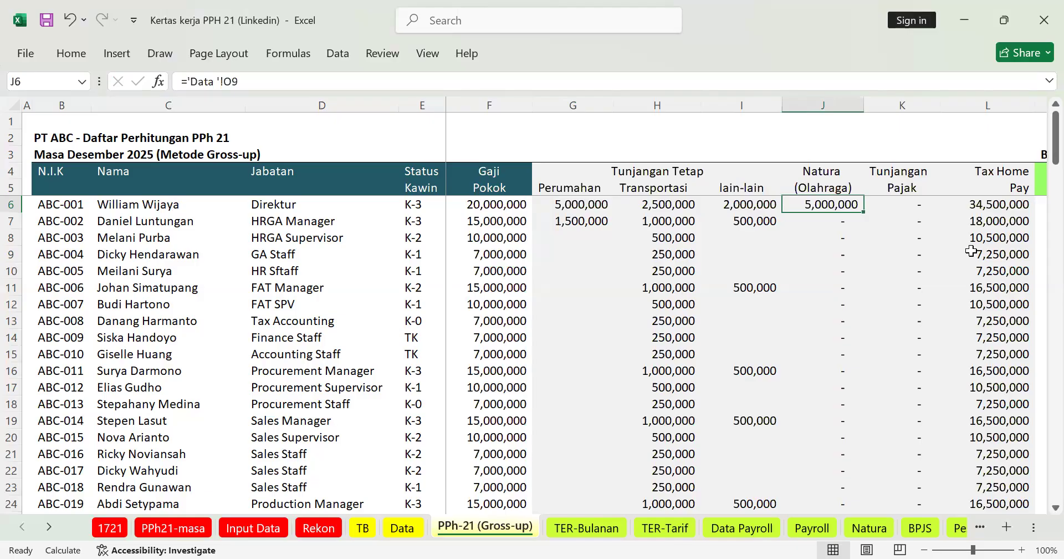
{"action": "key", "text": "Right"}
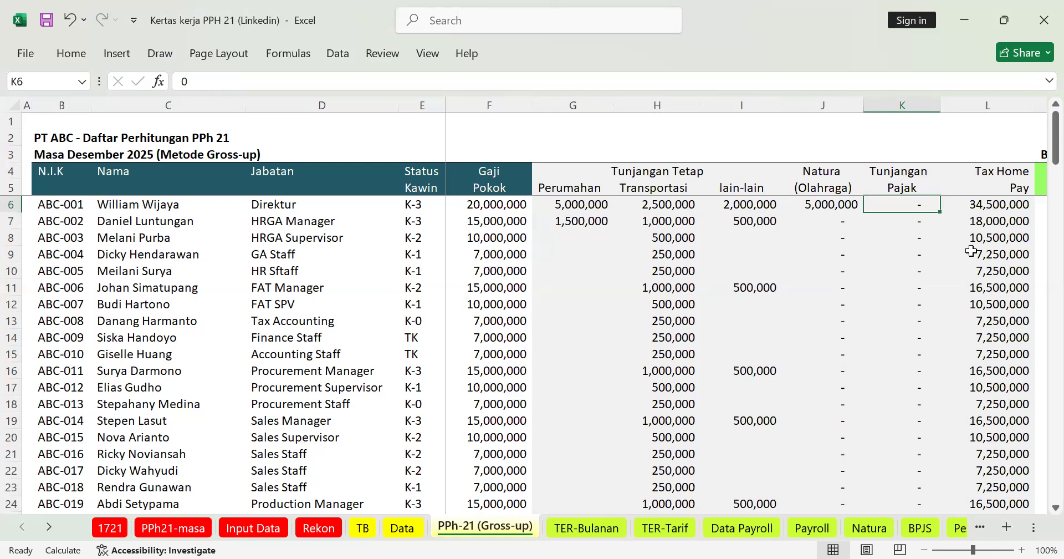
{"action": "key", "text": "Right"}
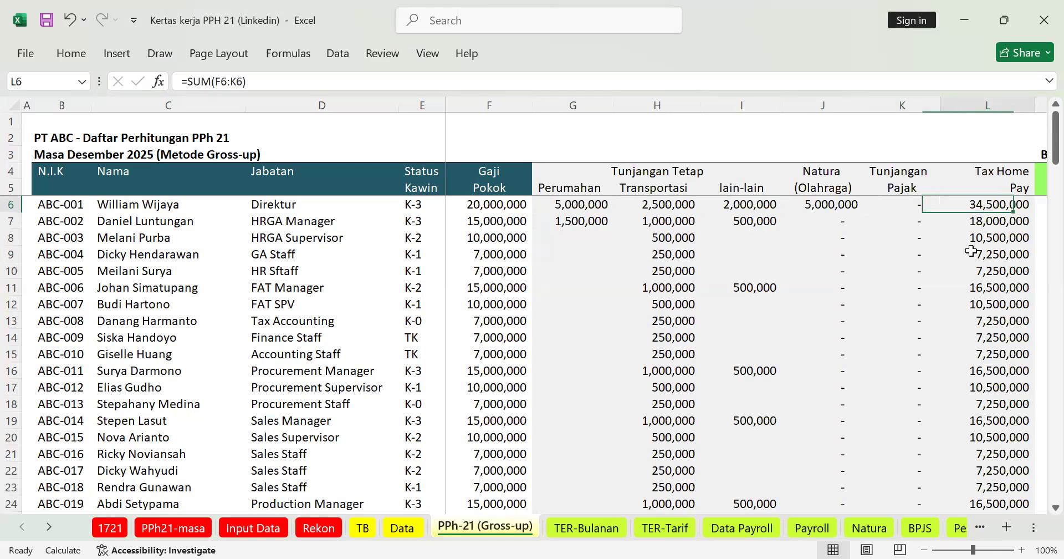
Change the font colour of the whole Direktur row (row 6) to red.
{"action": "left_click", "coordinate": [11, 204]}
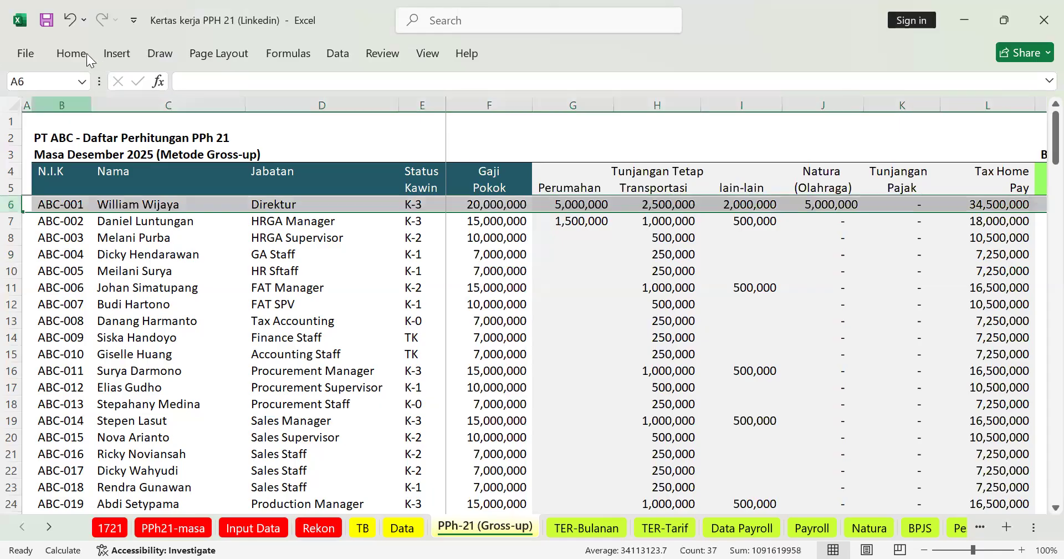
{"action": "left_click", "coordinate": [264, 115]}
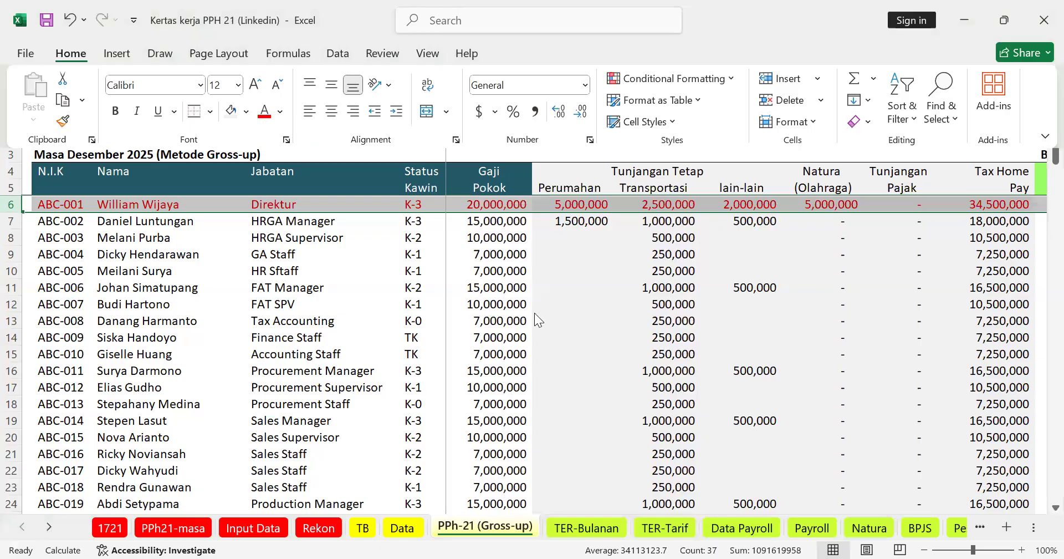
{"action": "left_click", "coordinate": [1033, 208]}
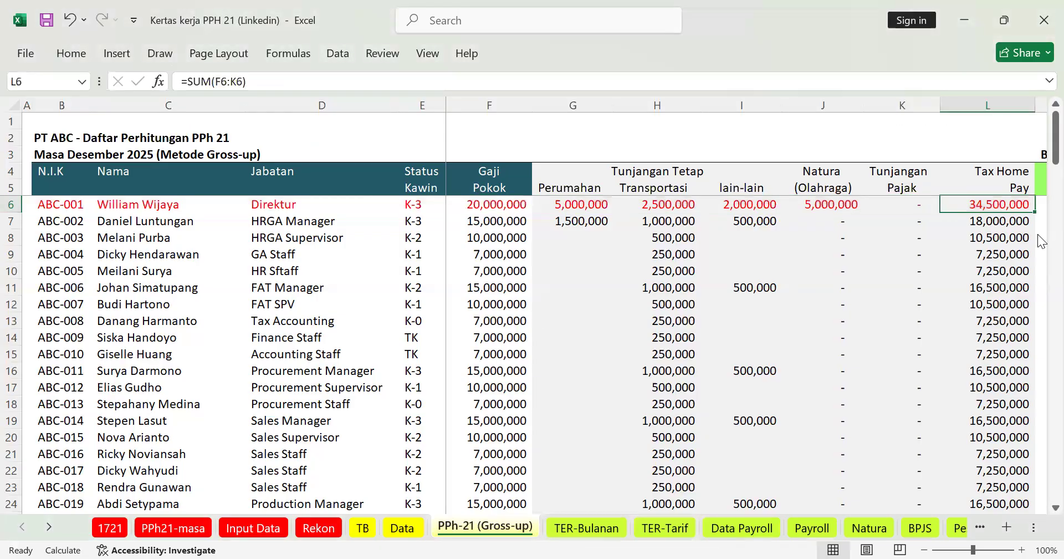
Go back over the red row 6, checking Gaji Pokok, allowances, Natura, Tunjangan Pajak and the Tax Home Pay formula.
{"action": "key", "text": "Left"}
{"action": "key", "text": "Left"}
{"action": "key", "text": "Left"}
{"action": "key", "text": "Left"}
{"action": "key", "text": "Left"}
{"action": "key", "text": "Left"}
{"action": "key", "text": "Left"}
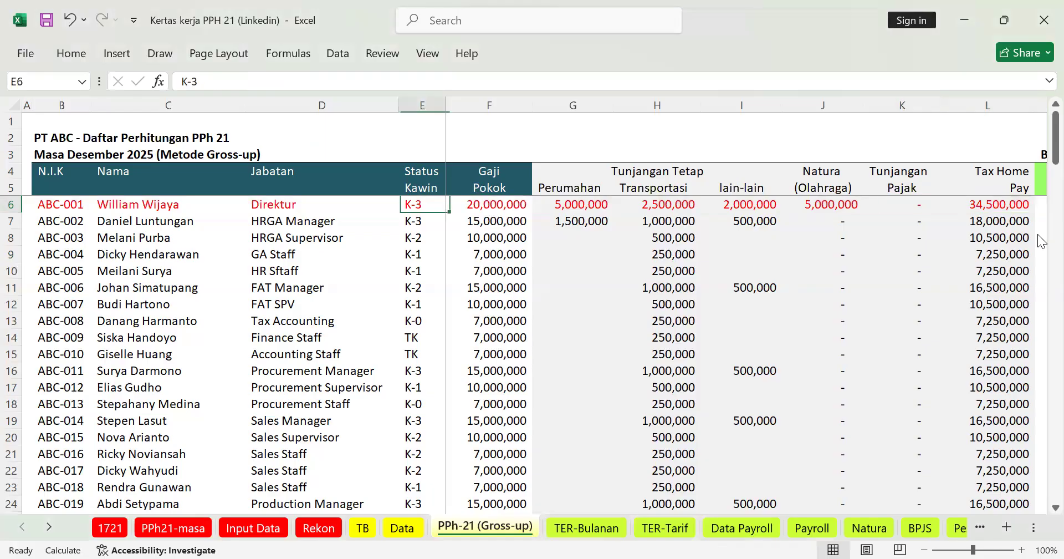
{"action": "key", "text": "Right"}
{"action": "key", "text": "Right"}
{"action": "key", "text": "Right"}
{"action": "key", "text": "Right"}
{"action": "key", "text": "Right"}
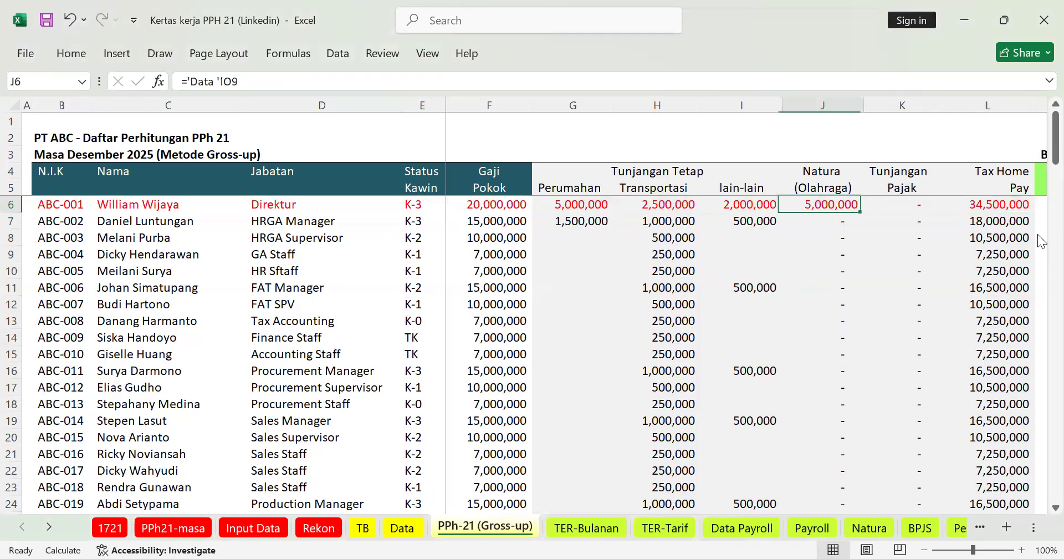
{"action": "key", "text": "Right"}
{"action": "key", "text": "Right"}
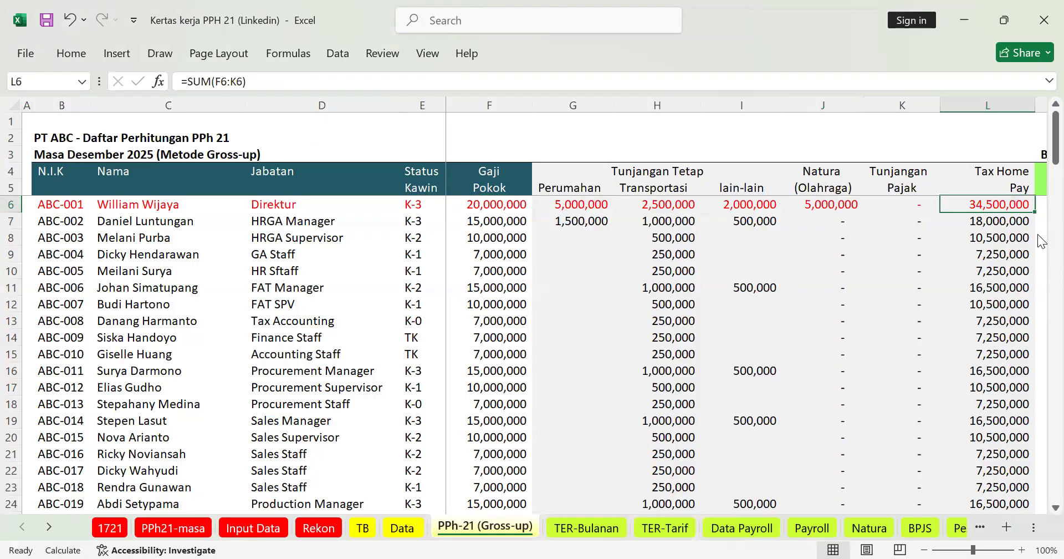
{"action": "key", "text": "Left"}
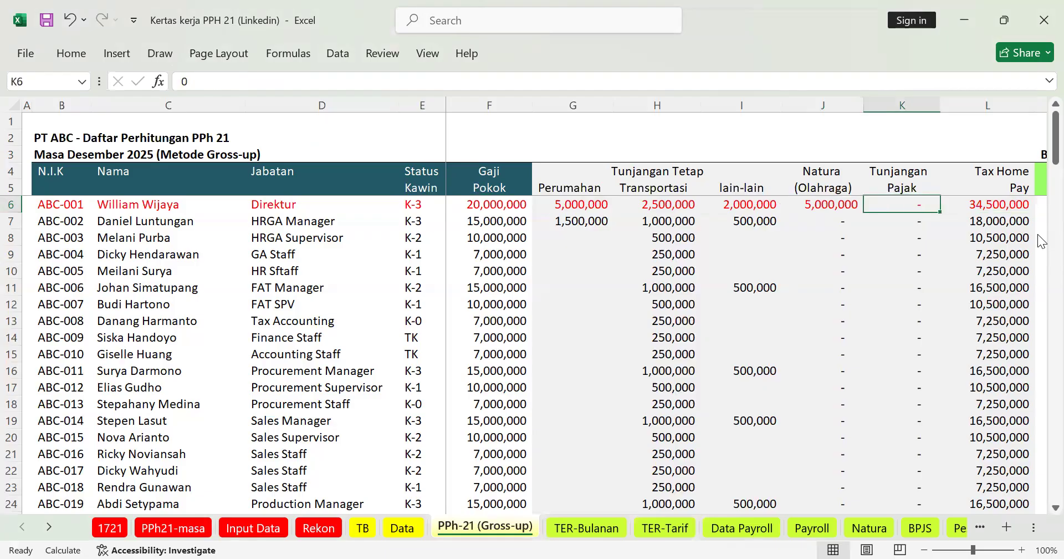
Examine the Direktur's allowances and Natura (Olahraga) amount in row 6 and compare them with the column headings.
{"action": "key", "text": "Left"}
{"action": "key", "text": "Left"}
{"action": "key", "text": "Left"}
{"action": "key", "text": "Left"}
{"action": "key", "text": "Left"}
{"action": "key", "text": "Right"}
{"action": "key", "text": "Right"}
{"action": "key", "text": "Right"}
{"action": "key", "text": "Right"}
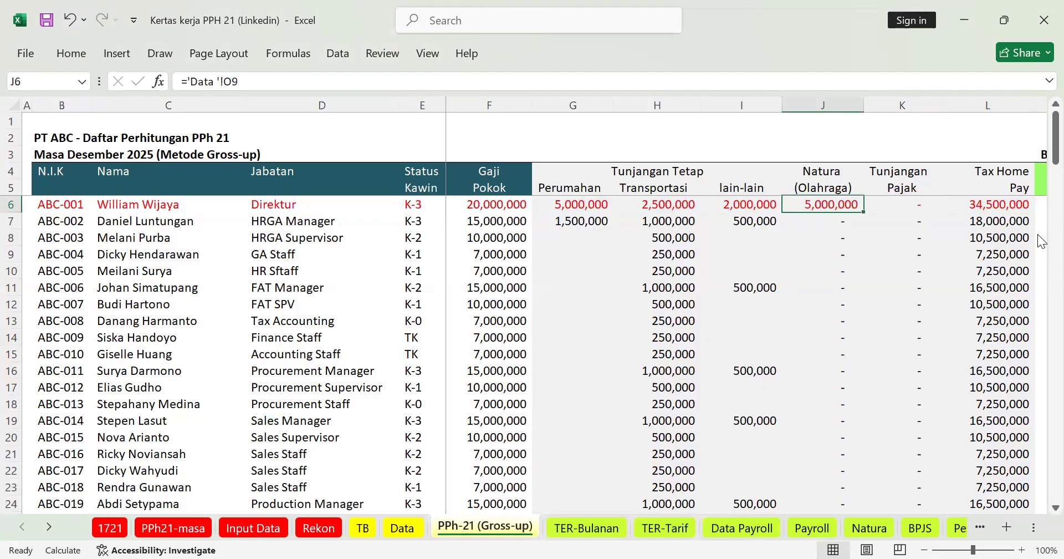
{"action": "key", "text": "Up"}
{"action": "key", "text": "Up"}
{"action": "key", "text": "Up"}
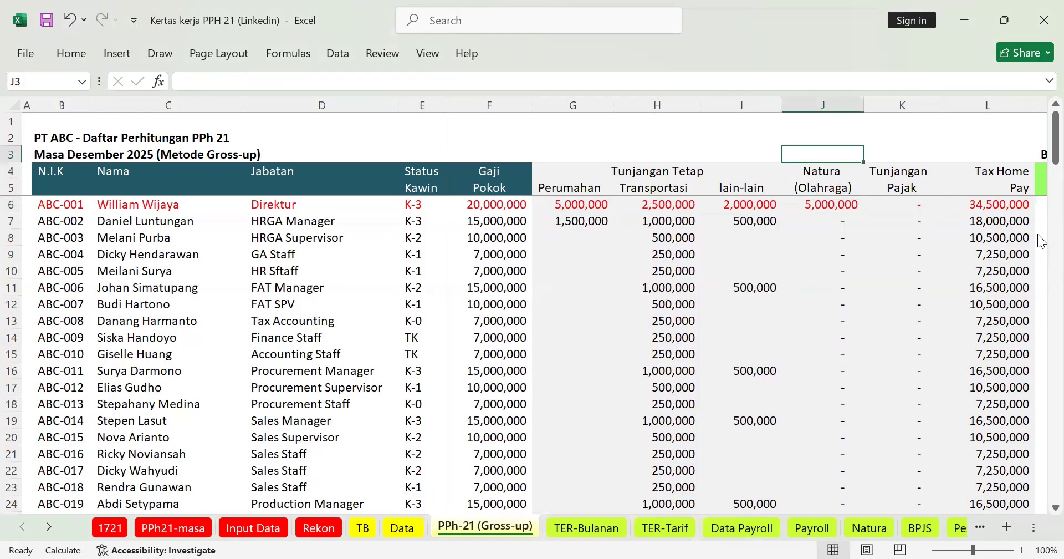
{"action": "key", "text": "Left"}
{"action": "key", "text": "Left"}
{"action": "key", "text": "Left"}
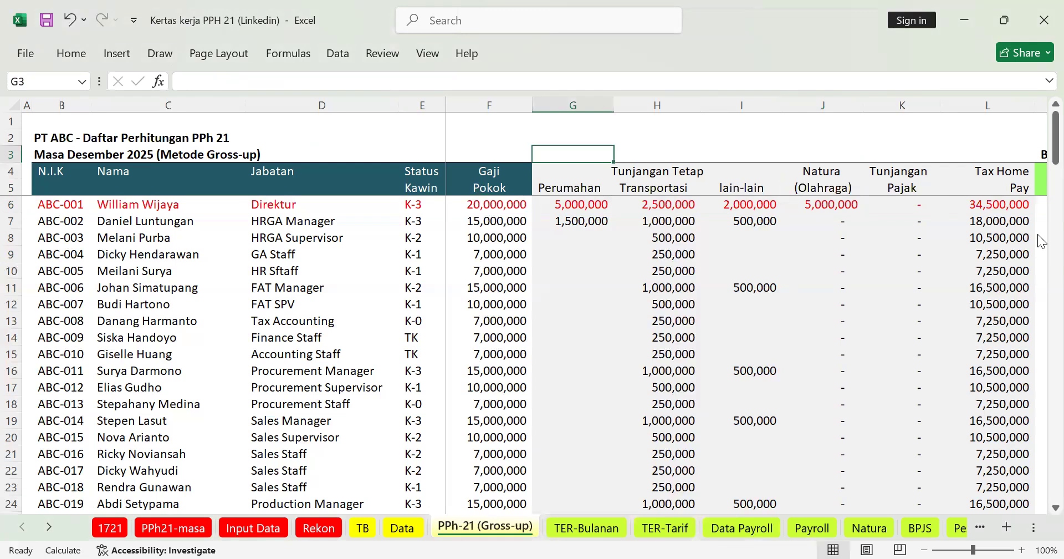
{"action": "key", "text": "Left"}
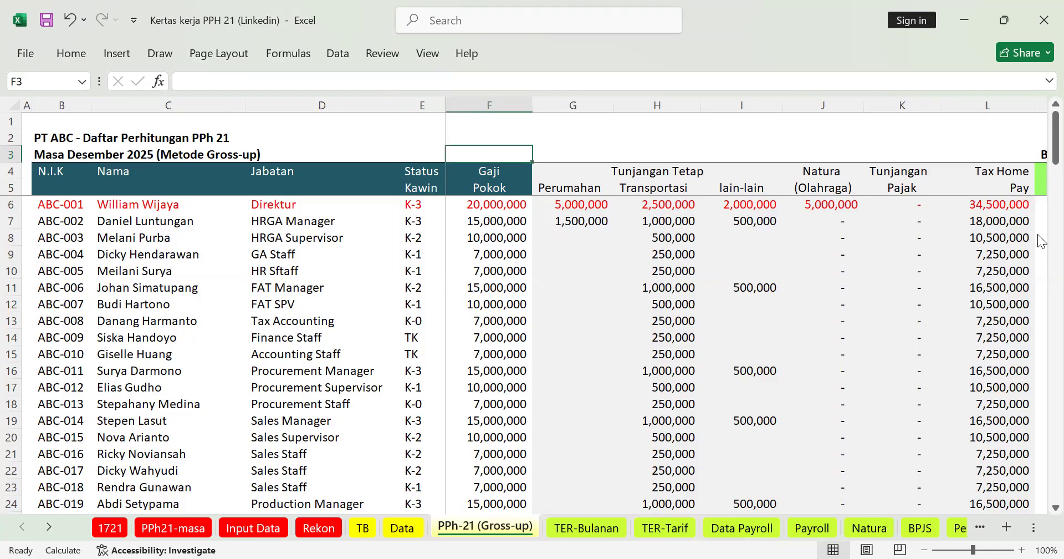
Check the Direktur's Perumahan, Transportasi and lain-lain allowances in row 6 once more, ending at the Natura heading.
{"action": "key", "text": "Right"}
{"action": "key", "text": "Right"}
{"action": "key", "text": "Right"}
{"action": "key", "text": "Right"}
{"action": "key", "text": "Down"}
{"action": "key", "text": "Down"}
{"action": "key", "text": "Down"}
{"action": "key", "text": "Left"}
{"action": "key", "text": "Left"}
{"action": "key", "text": "Left"}
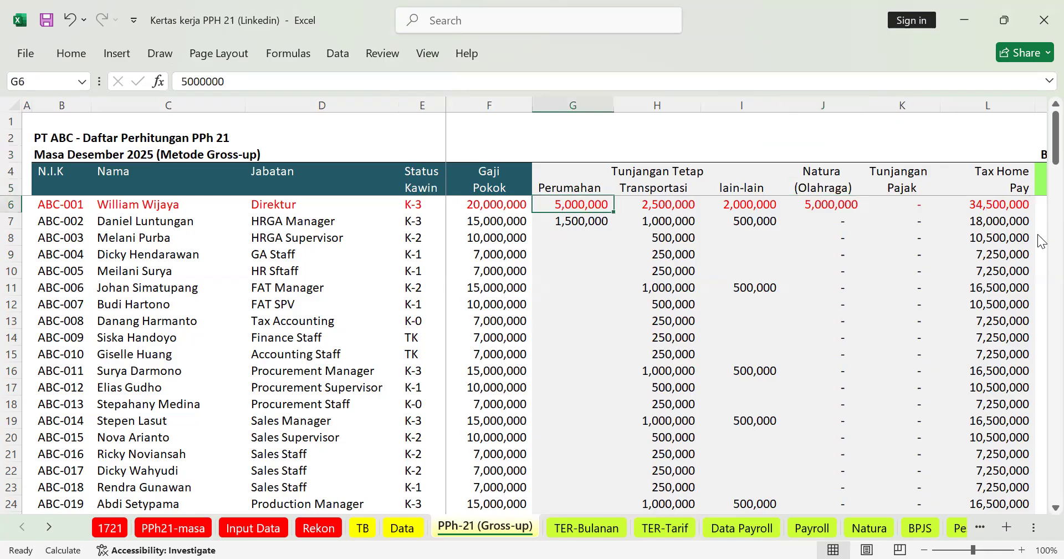
{"action": "key", "text": "Right"}
{"action": "key", "text": "Right"}
{"action": "key", "text": "Right"}
{"action": "key", "text": "Up"}
{"action": "key", "text": "Up"}
{"action": "key", "text": "Up"}
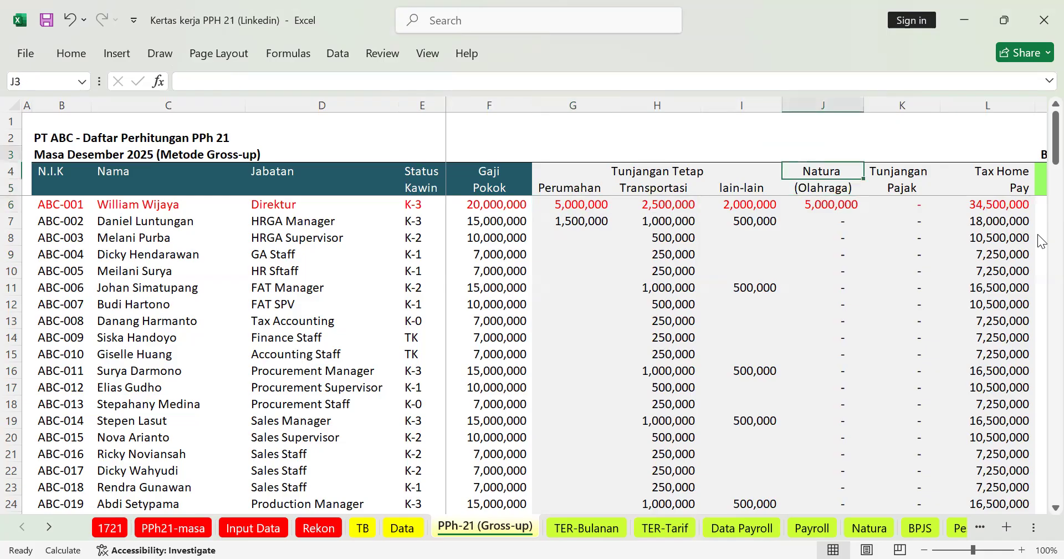
On the Data Payroll sheet, check the Direktur's Total Payrol formula and change the font colour of row 5 to red.
{"action": "left_click", "coordinate": [743, 528]}
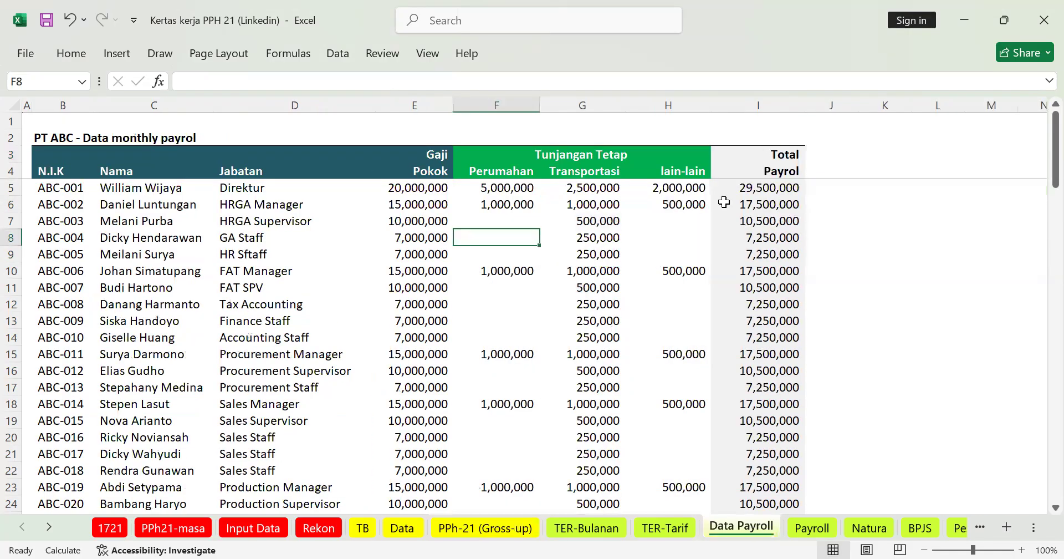
{"action": "left_click", "coordinate": [768, 192]}
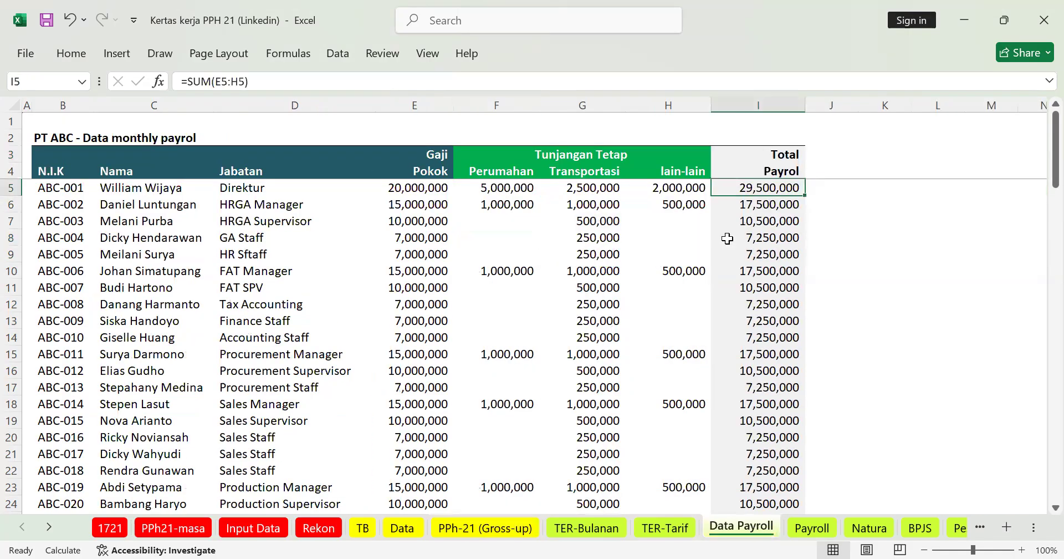
{"action": "left_click", "coordinate": [10, 188]}
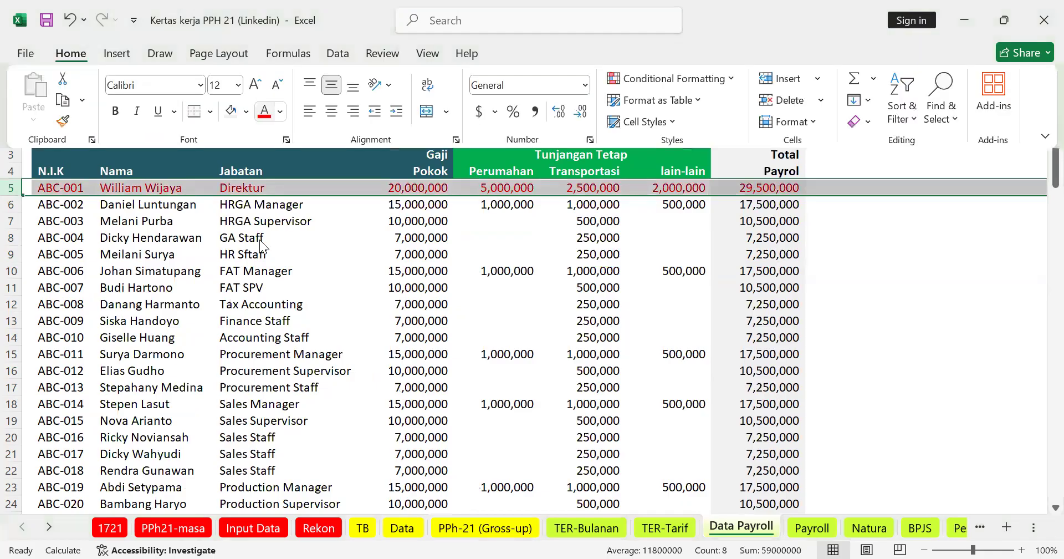
{"action": "left_click", "coordinate": [784, 188]}
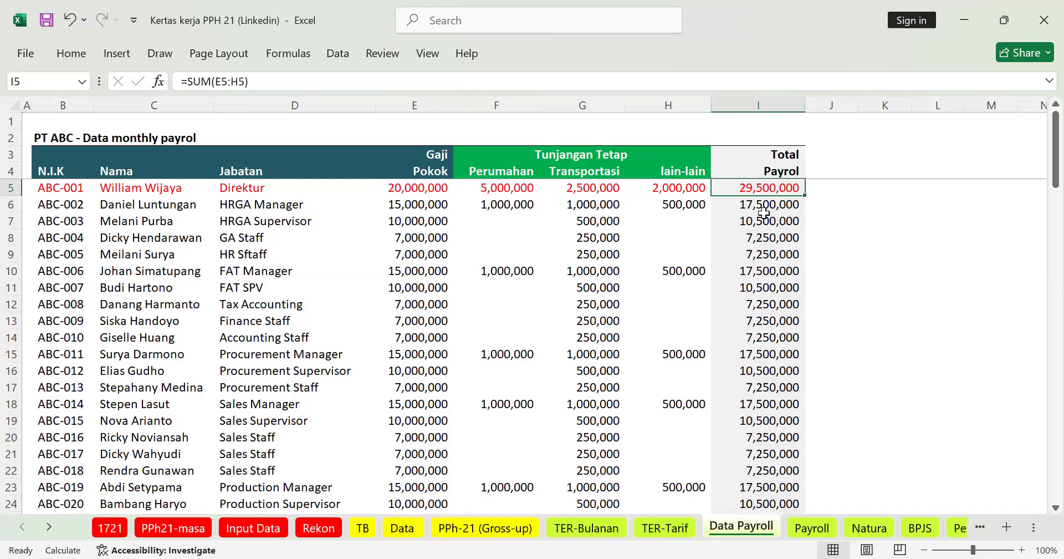
{"action": "left_click", "coordinate": [835, 188]}
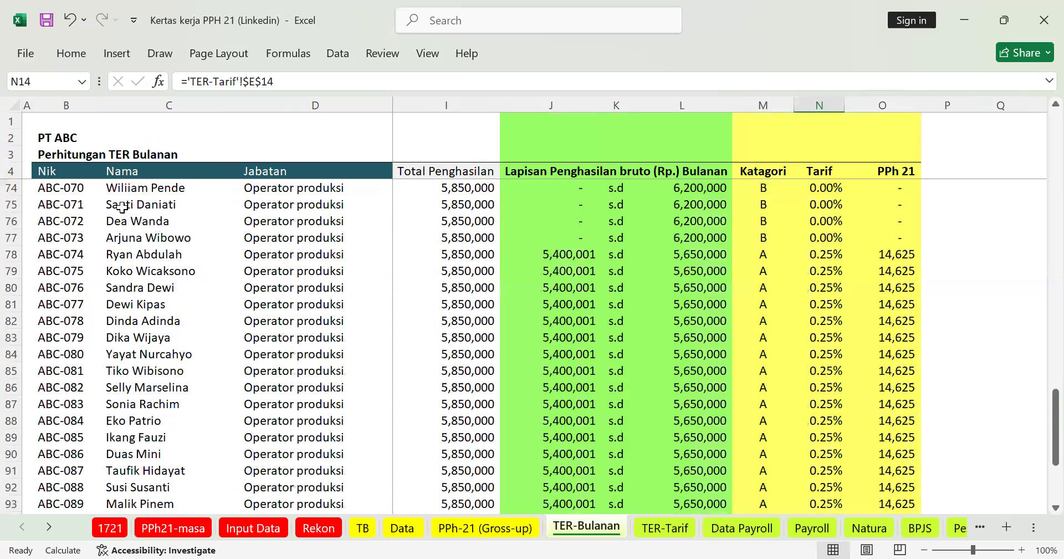
On the TER-Bulanan sheet, examine the Direktur's row 5 from Gaji Pokok, Status and Tunjangan tetap through Total Penghasilan.
{"action": "scroll", "coordinate": [122, 206], "scroll_direction": "up", "scroll_amount": 20}
{"action": "left_click", "coordinate": [68, 183]}
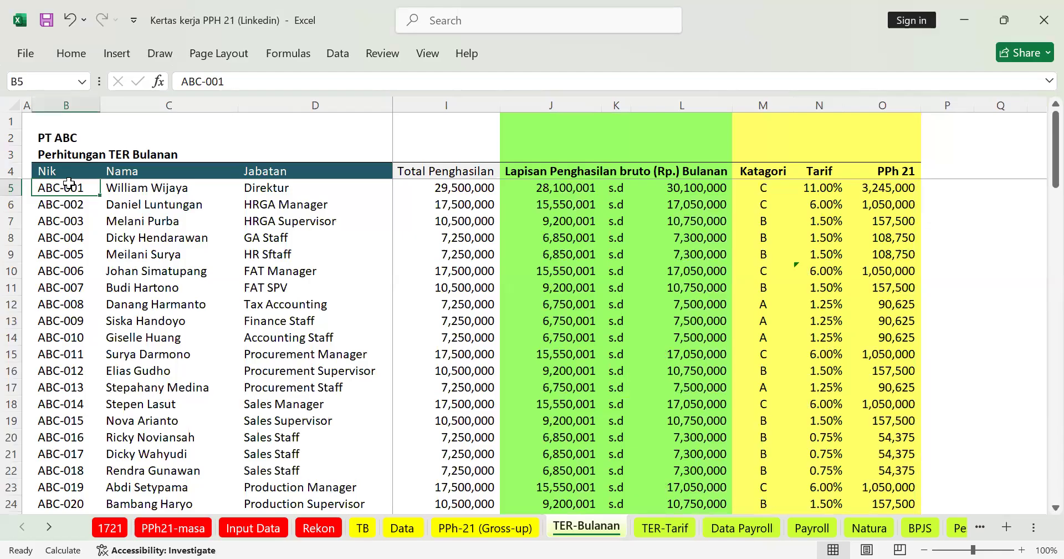
{"action": "key", "text": "Right"}
{"action": "key", "text": "Right"}
{"action": "key", "text": "Right"}
{"action": "key", "text": "Right"}
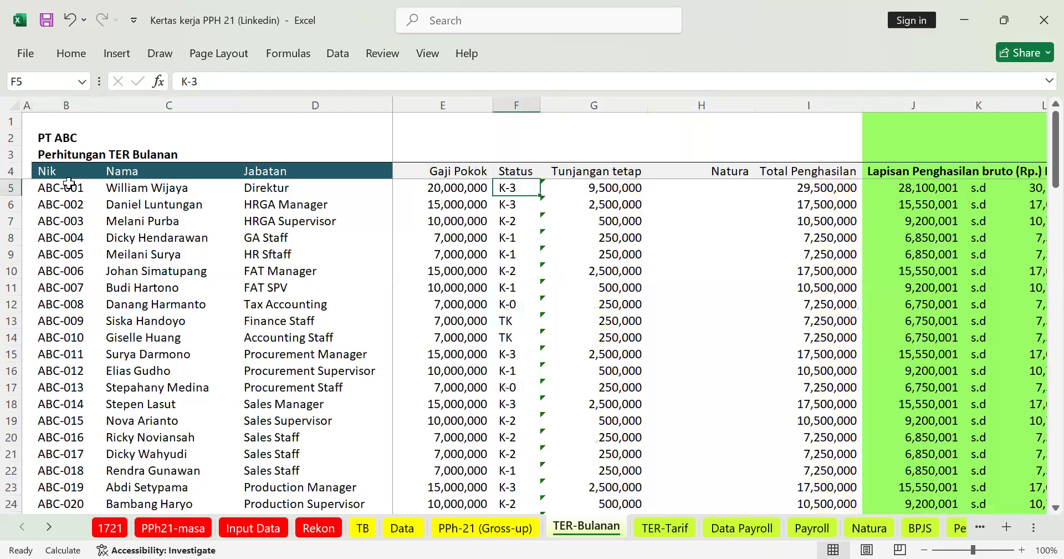
{"action": "key", "text": "Left"}
{"action": "key", "text": "Right"}
{"action": "key", "text": "Right"}
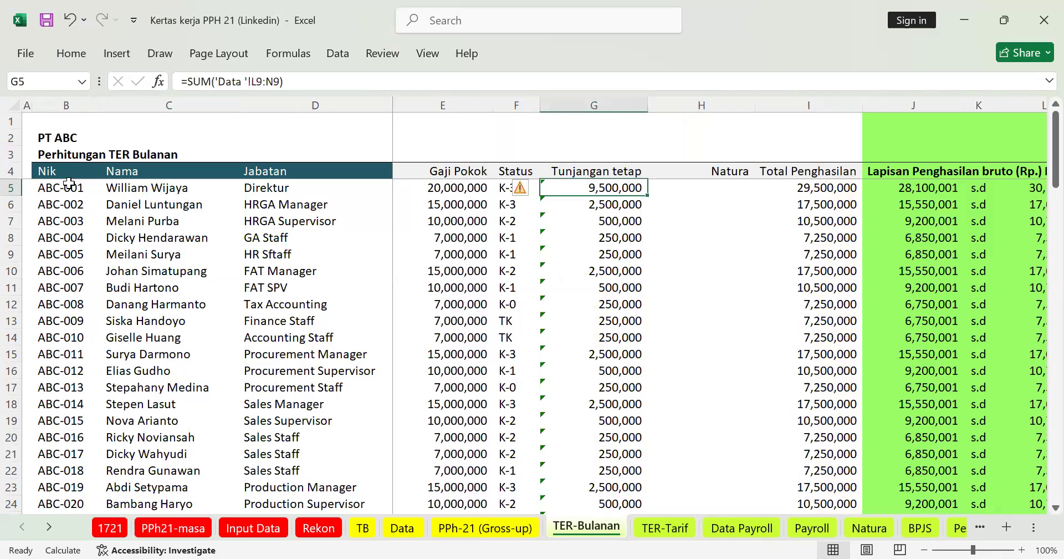
{"action": "key", "text": "Left"}
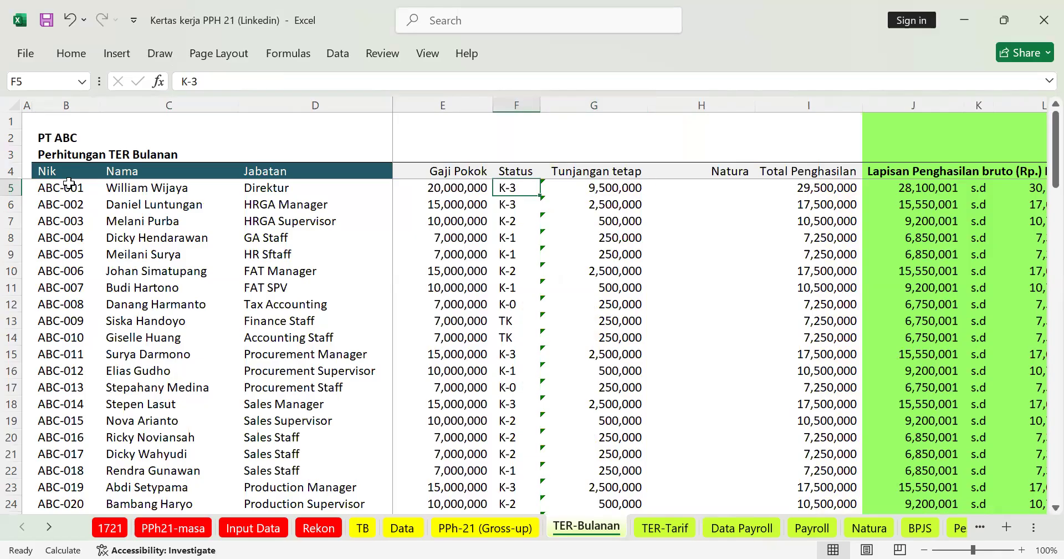
{"action": "key", "text": "Right"}
{"action": "key", "text": "Right"}
{"action": "key", "text": "Left"}
{"action": "key", "text": "Left"}
{"action": "key", "text": "Left"}
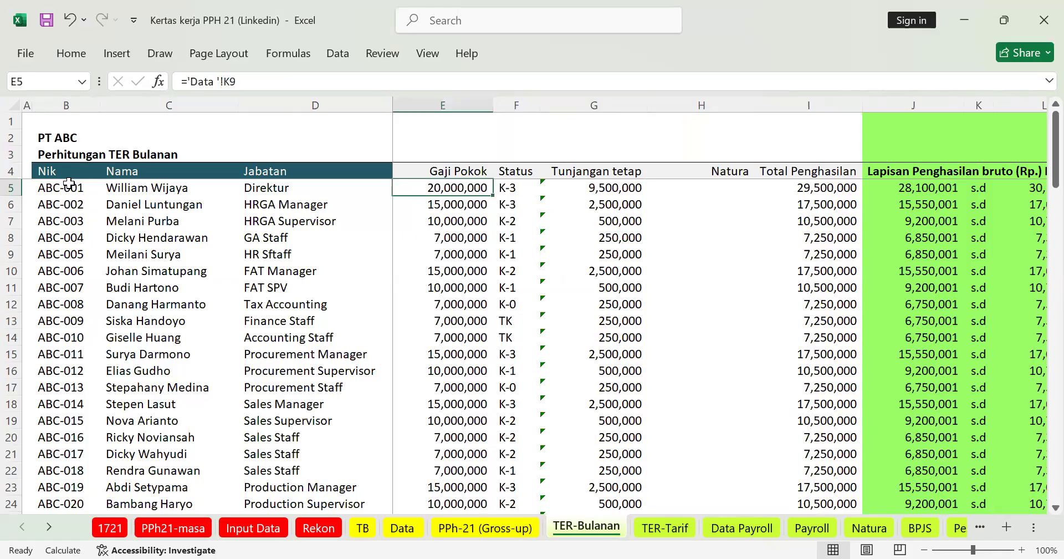
{"action": "key", "text": "Right"}
{"action": "key", "text": "Right"}
{"action": "key", "text": "Right"}
{"action": "key", "text": "Right"}
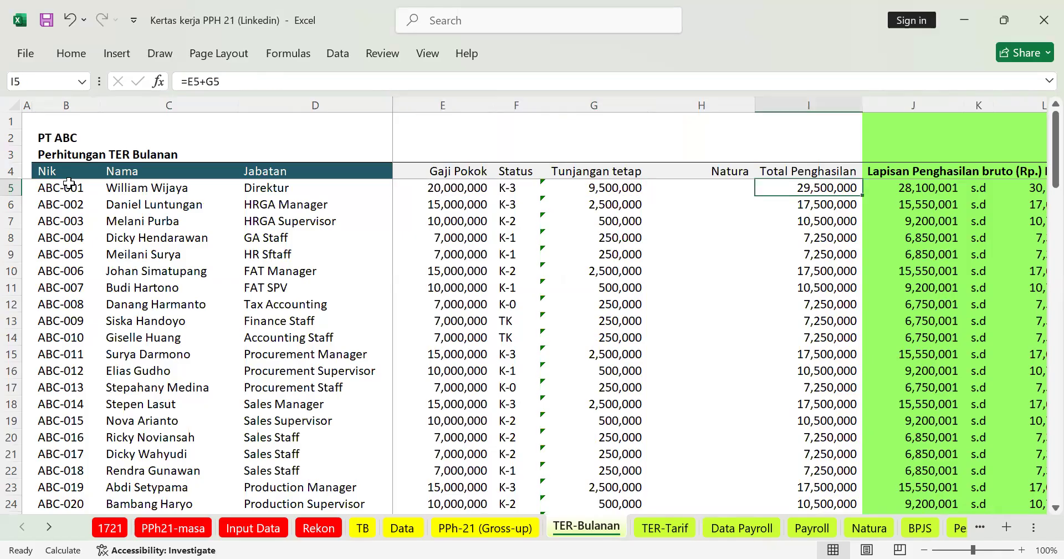
Check the Direktur's monthly gross income bracket and Katagori in row 5, and return to the Status in F5.
{"action": "key", "text": "Right"}
{"action": "key", "text": "Right"}
{"action": "key", "text": "Right"}
{"action": "key", "text": "Right"}
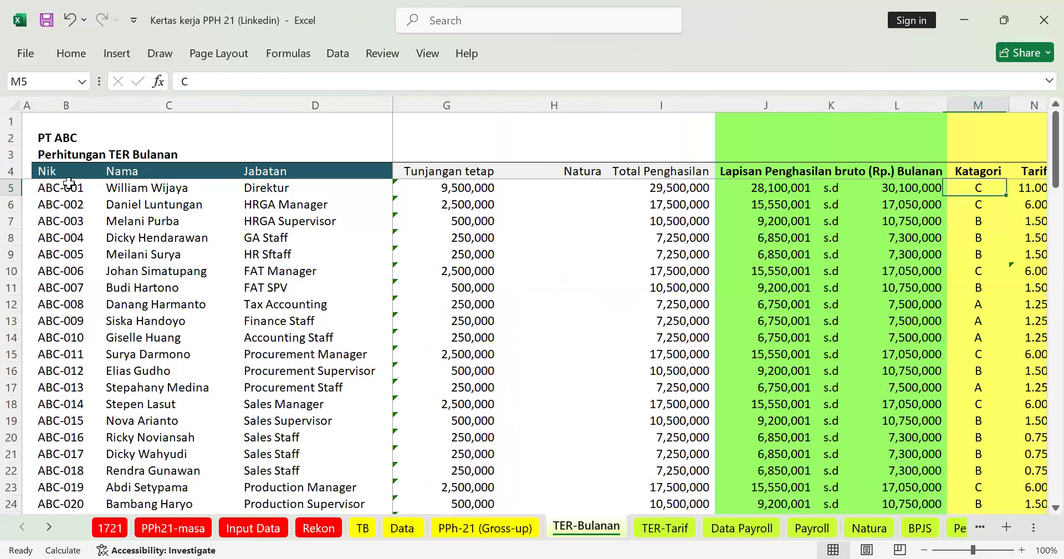
{"action": "key", "text": "Left"}
{"action": "key", "text": "Left"}
{"action": "key", "text": "Left"}
{"action": "key", "text": "Left"}
{"action": "key", "text": "Left"}
{"action": "key", "text": "Left"}
{"action": "key", "text": "Left"}
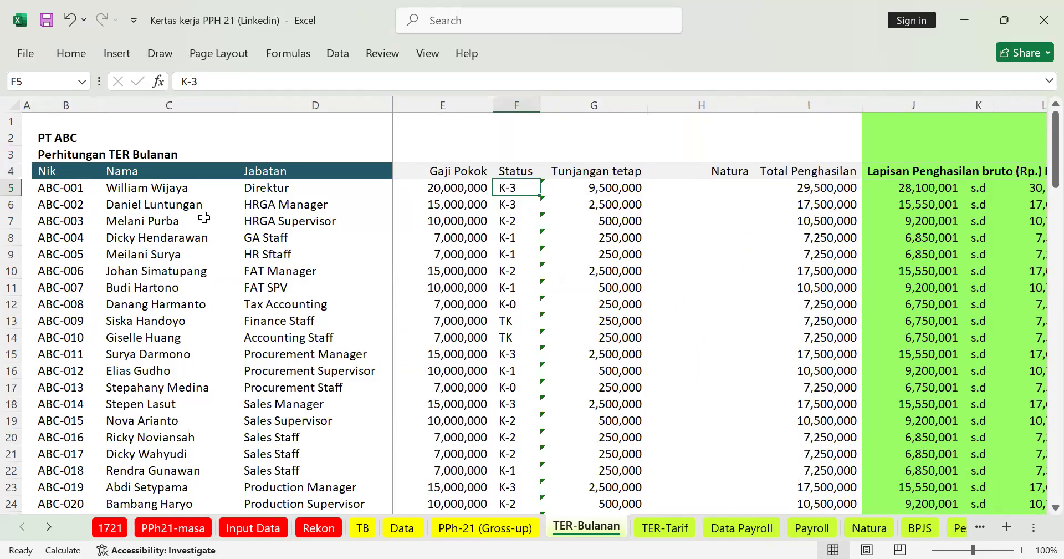
Open the TER-Tarif sheet and examine the PTKP statuses that belong to Kategori A.
{"action": "left_click", "coordinate": [656, 533]}
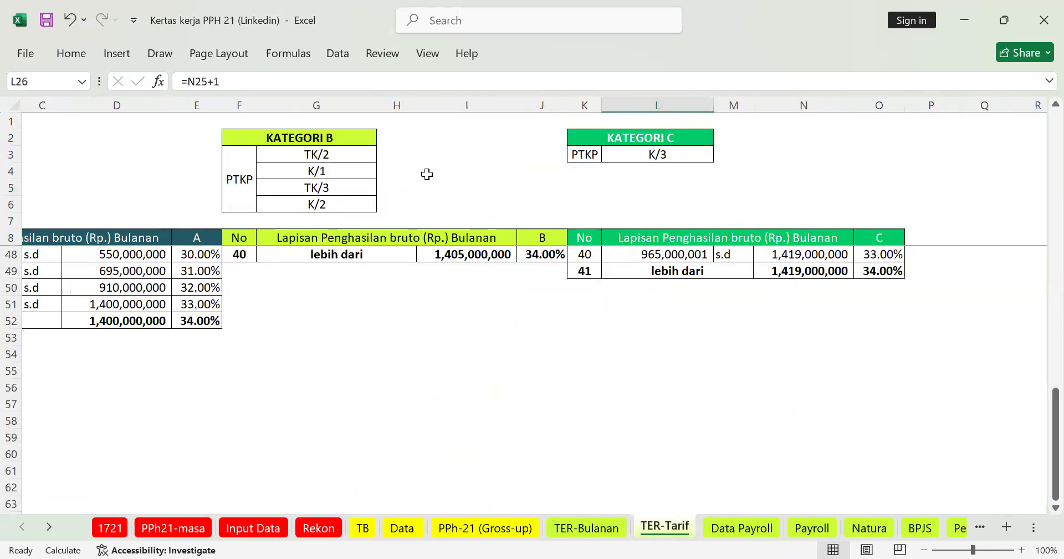
{"action": "left_click", "coordinate": [415, 173]}
{"action": "key", "text": "Left"}
{"action": "key", "text": "Left"}
{"action": "key", "text": "Left"}
{"action": "key", "text": "Left"}
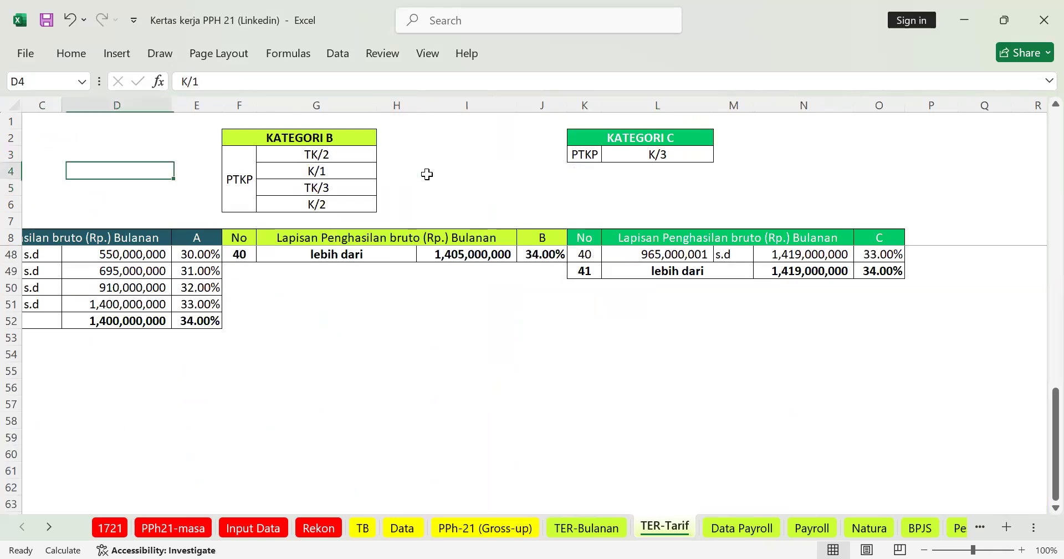
{"action": "key", "text": "Left"}
{"action": "key", "text": "Left"}
{"action": "key", "text": "Left"}
{"action": "key", "text": "Up"}
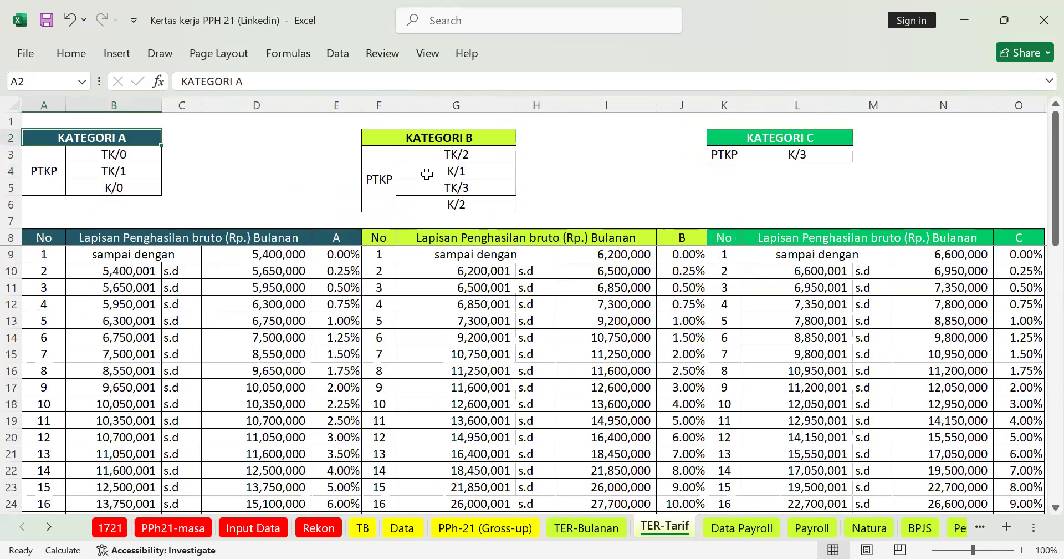
{"action": "key", "text": "Down"}
{"action": "key", "text": "Right"}
{"action": "key", "text": "Down"}
{"action": "key", "text": "Down"}
Examine the PTKP statuses listed under Kategori B on the TER-Tarif sheet.
{"action": "key", "text": "Right"}
{"action": "key", "text": "Right"}
{"action": "key", "text": "Right"}
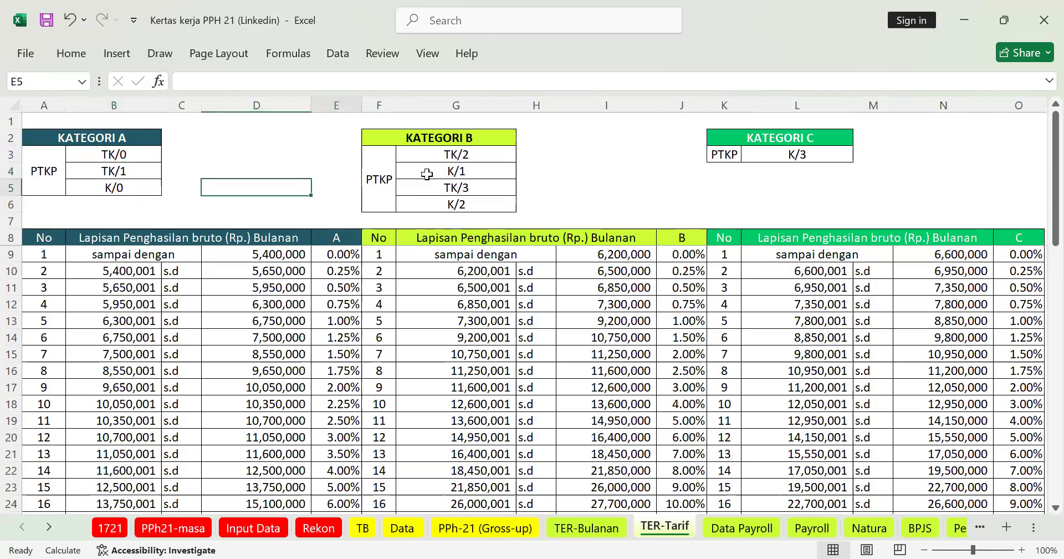
{"action": "key", "text": "Right"}
{"action": "key", "text": "Right"}
{"action": "key", "text": "Up"}
{"action": "key", "text": "Up"}
{"action": "key", "text": "Down"}
{"action": "key", "text": "Down"}
{"action": "key", "text": "Down"}
{"action": "left_click", "coordinate": [426, 174]}
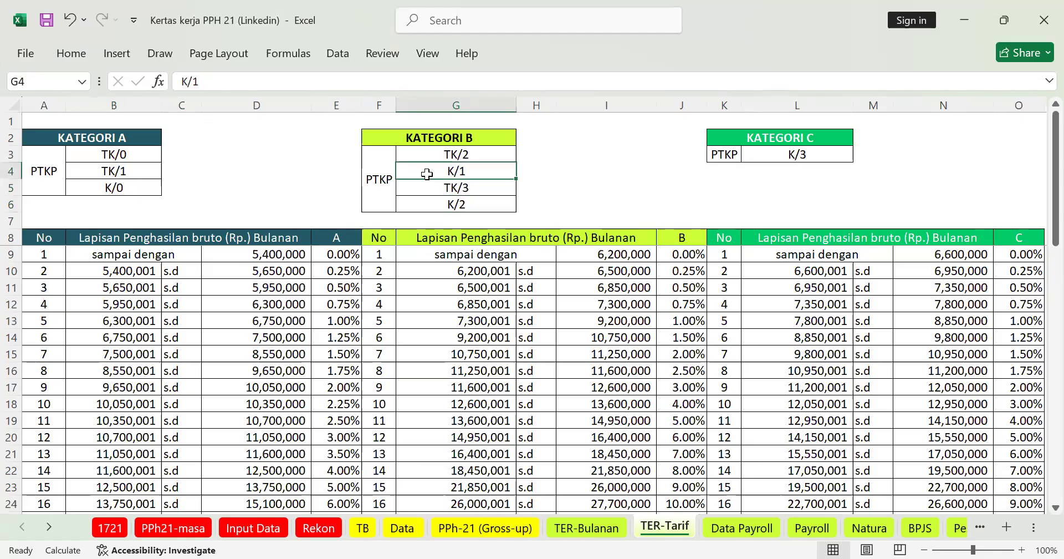
Check the PTKP status listed under Kategori C in L3.
{"action": "key", "text": "Right"}
{"action": "key", "text": "Right"}
{"action": "key", "text": "Right"}
{"action": "key", "text": "Right"}
{"action": "key", "text": "Up"}
{"action": "key", "text": "Right"}
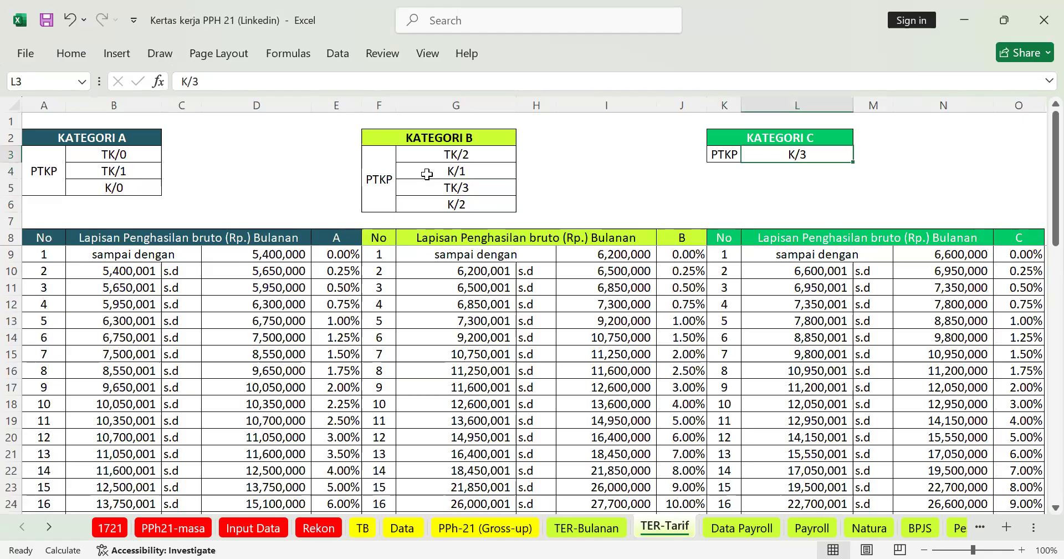
Return to the TER-Bulanan sheet and compare the Direktur's Status with the Katagori in M5 and Total Penghasilan in I5.
{"action": "left_click", "coordinate": [579, 524]}
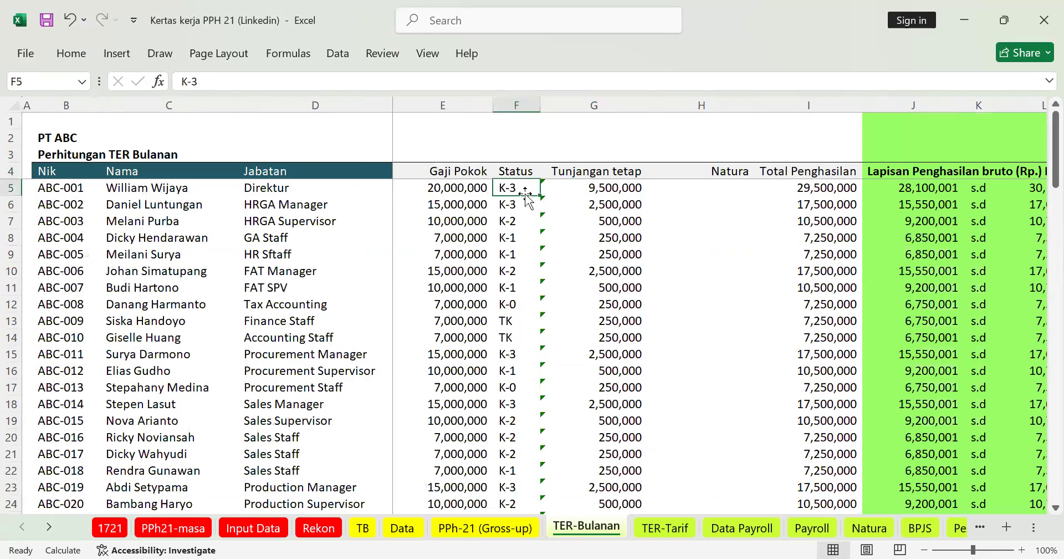
{"action": "key", "text": "Right"}
{"action": "key", "text": "Right"}
{"action": "key", "text": "Right"}
{"action": "key", "text": "Right"}
{"action": "key", "text": "Right"}
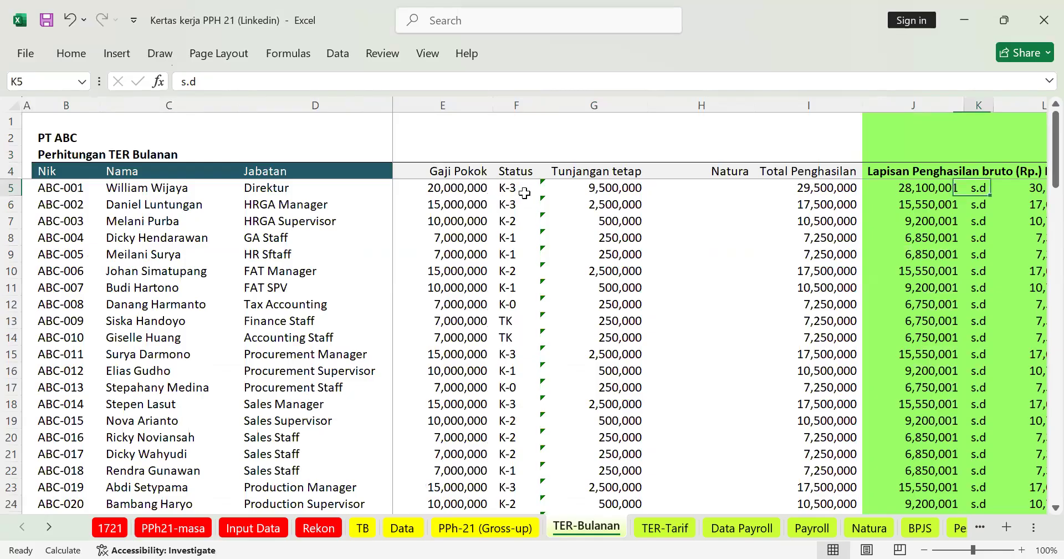
{"action": "key", "text": "Right"}
{"action": "key", "text": "Right"}
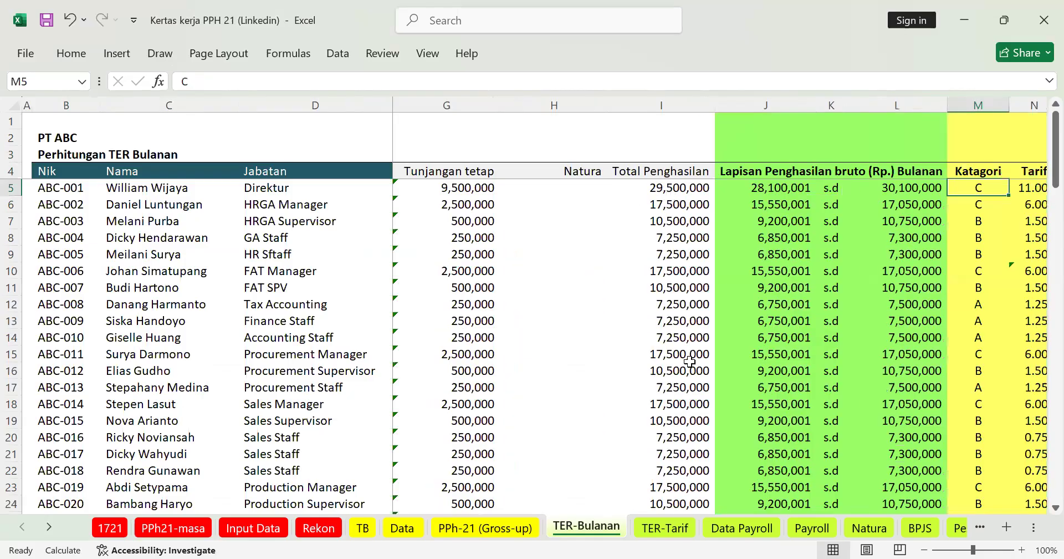
{"action": "key", "text": "Left"}
{"action": "key", "text": "Left"}
{"action": "key", "text": "Left"}
{"action": "key", "text": "Left"}
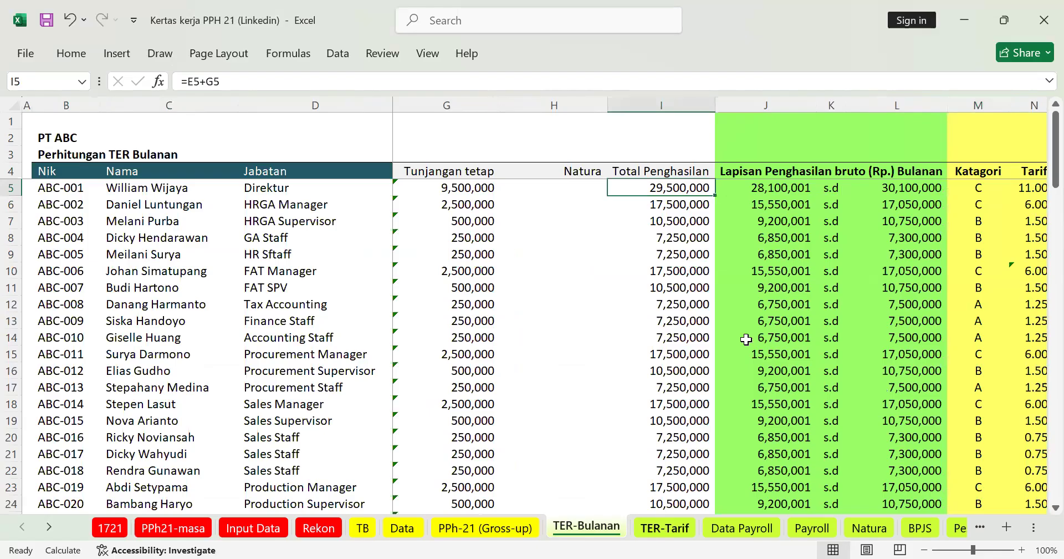
On the TER-Tarif sheet, select the Kategori C bracket from 28,100,001 to 30,100,000 with its rate, K26:O26.
{"action": "key", "text": "ctrl+Page_Down"}
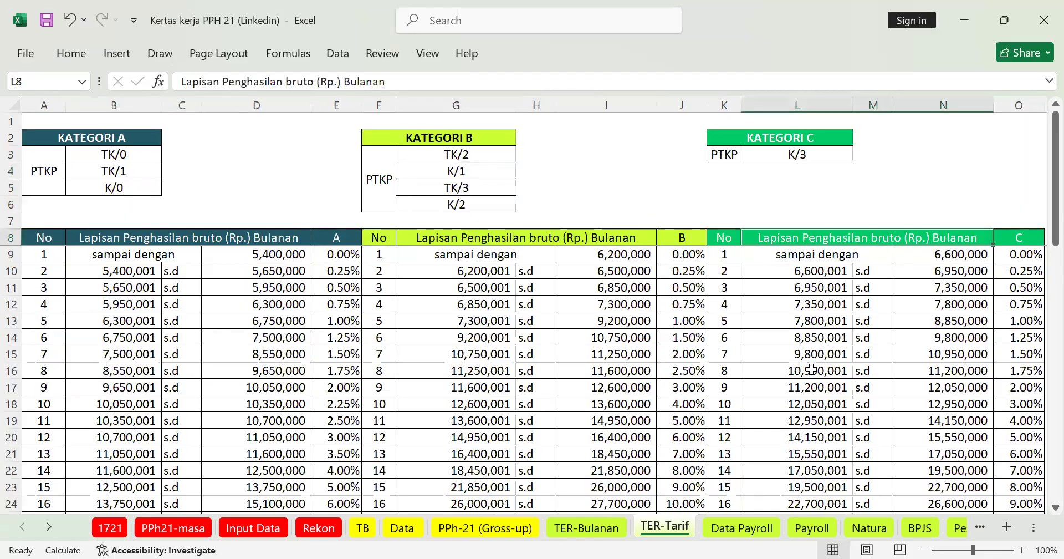
{"action": "scroll", "coordinate": [823, 358], "scroll_direction": "down", "scroll_amount": 5}
{"action": "left_click", "coordinate": [815, 322]}
{"action": "key", "text": "Up"}
{"action": "key", "text": "Up"}
{"action": "key", "text": "Left"}
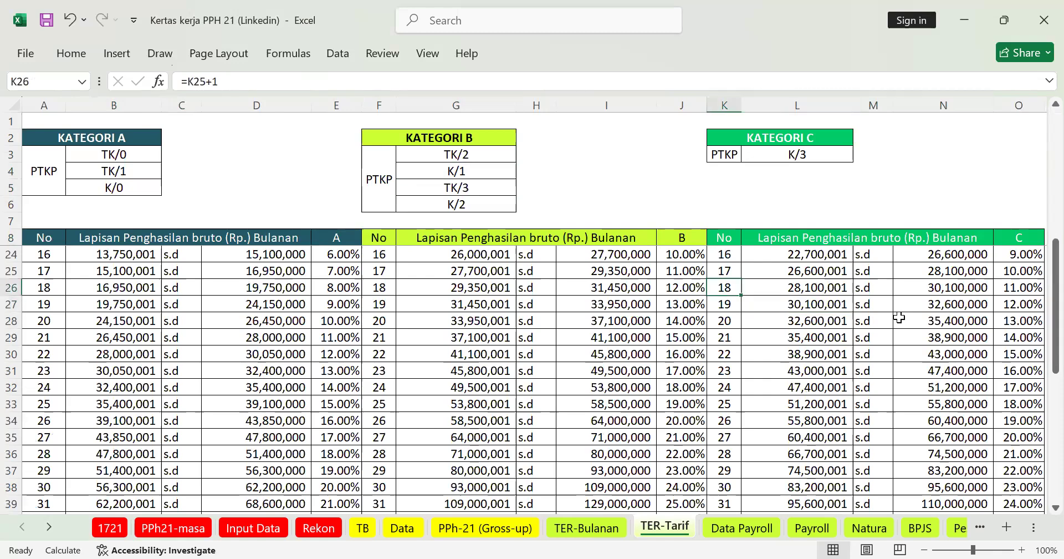
{"action": "key", "text": "shift+Right"}
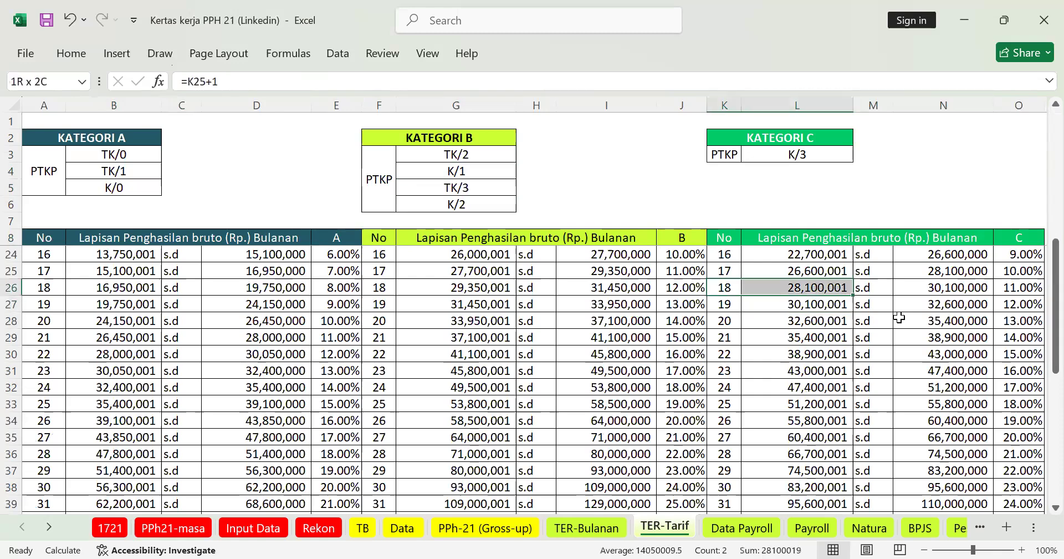
{"action": "key", "text": "shift+Right"}
{"action": "key", "text": "shift+Right"}
{"action": "key", "text": "shift+Right"}
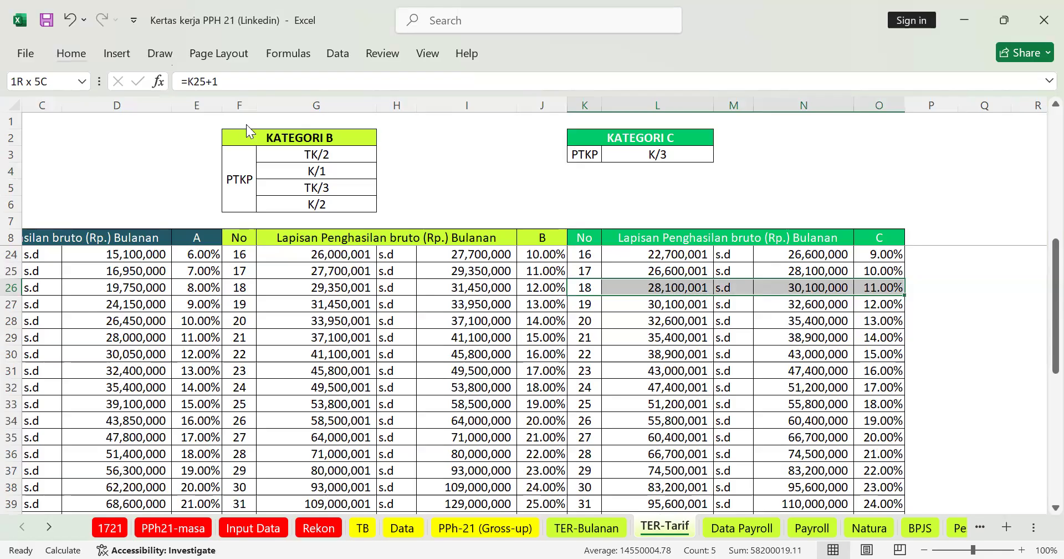
{"action": "left_click", "coordinate": [306, 283]}
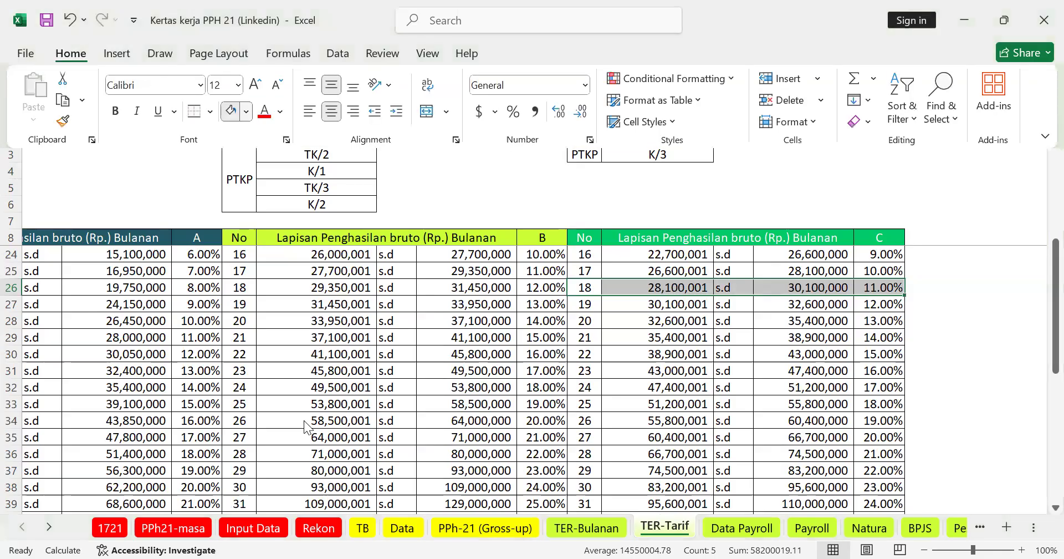
{"action": "key", "text": "alt+h"}
{"action": "key", "text": "h"}
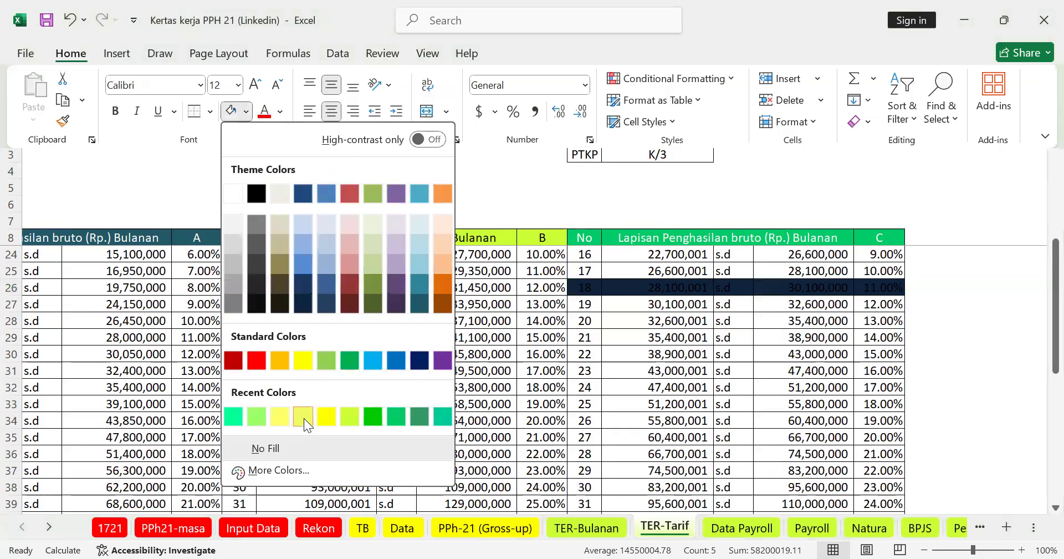
{"action": "key", "text": "Right"}
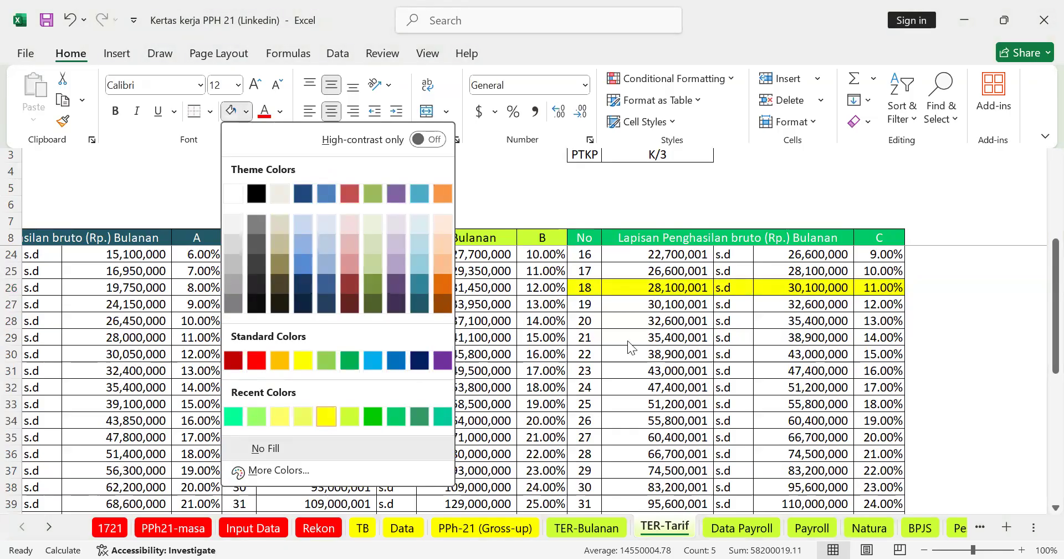
{"action": "left_click", "coordinate": [584, 286]}
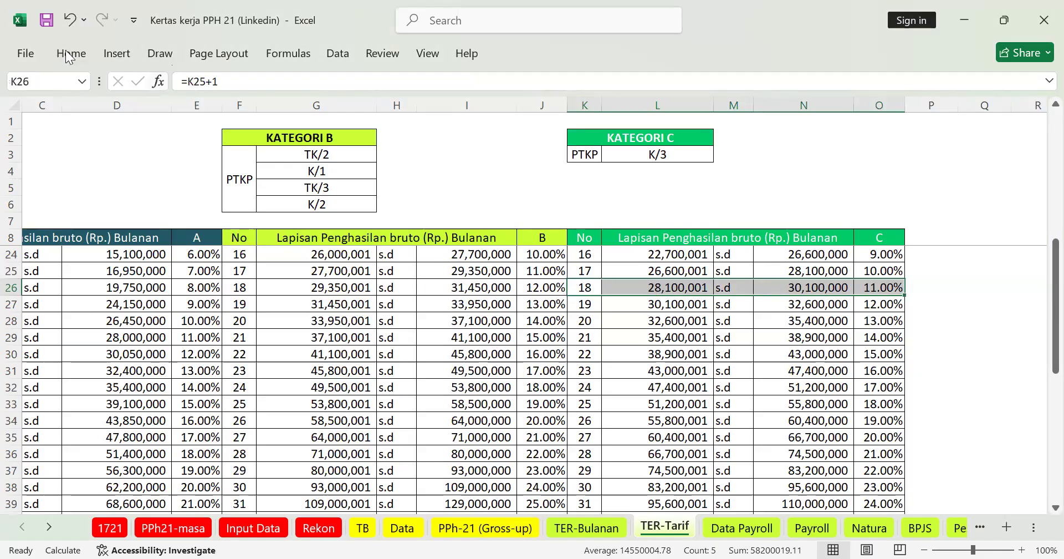
Highlight the selected Kategori C bracket row, K26:O26, with a light yellow fill.
{"action": "left_click", "coordinate": [247, 110]}
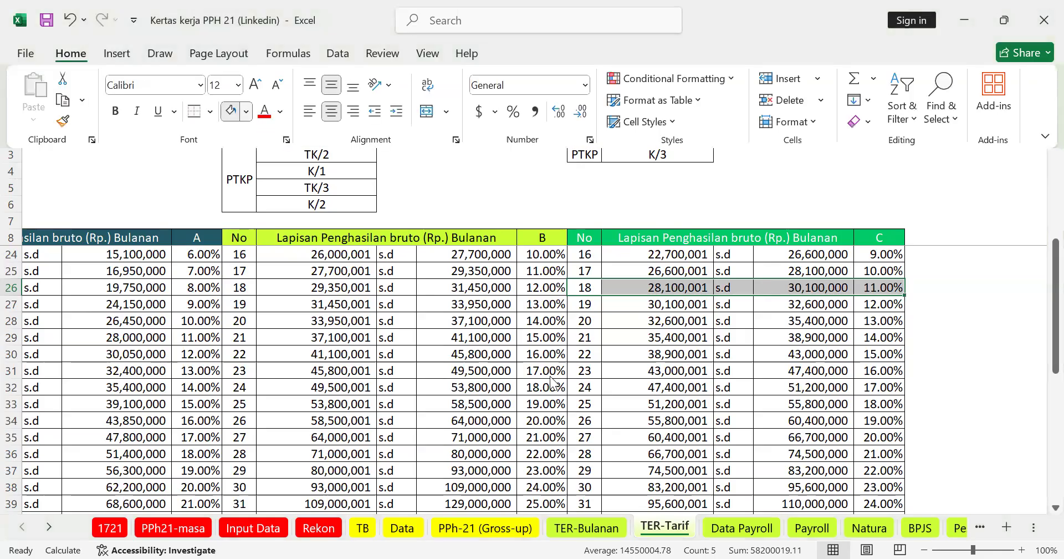
{"action": "left_click", "coordinate": [622, 331]}
{"action": "left_click", "coordinate": [666, 287]}
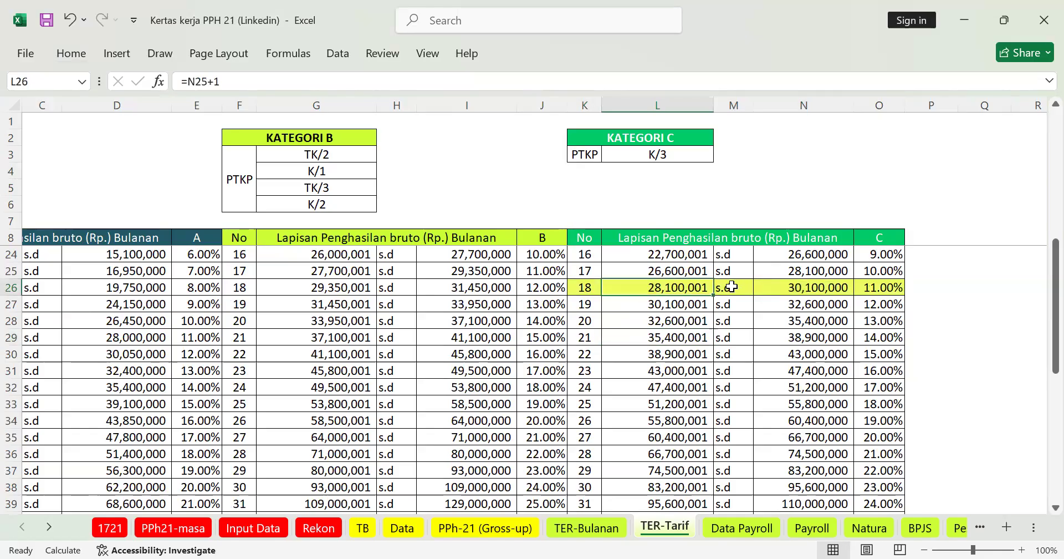
Compare the bracket's upper limit in N26 with the Direktur's bracket and Total Penghasilan in J5 and I5 on the TER-Bulanan sheet.
{"action": "left_click", "coordinate": [796, 287]}
{"action": "left_click", "coordinate": [583, 533]}
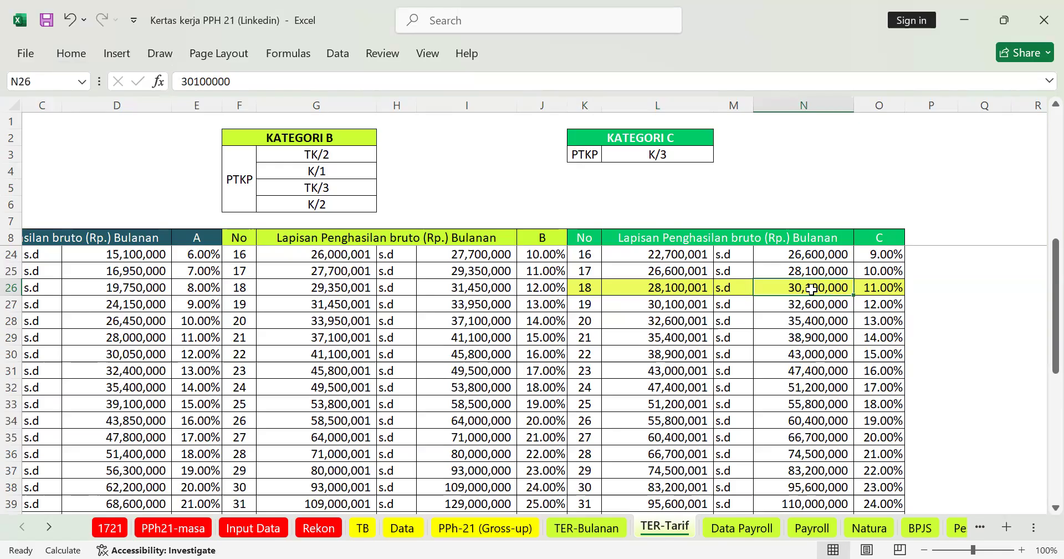
{"action": "left_click", "coordinate": [797, 185]}
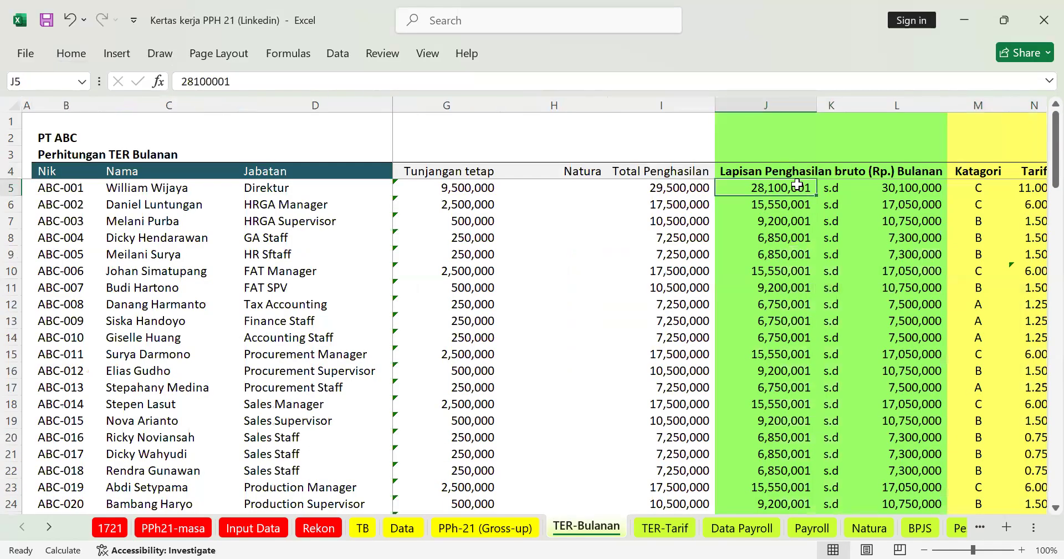
{"action": "key", "text": "Left"}
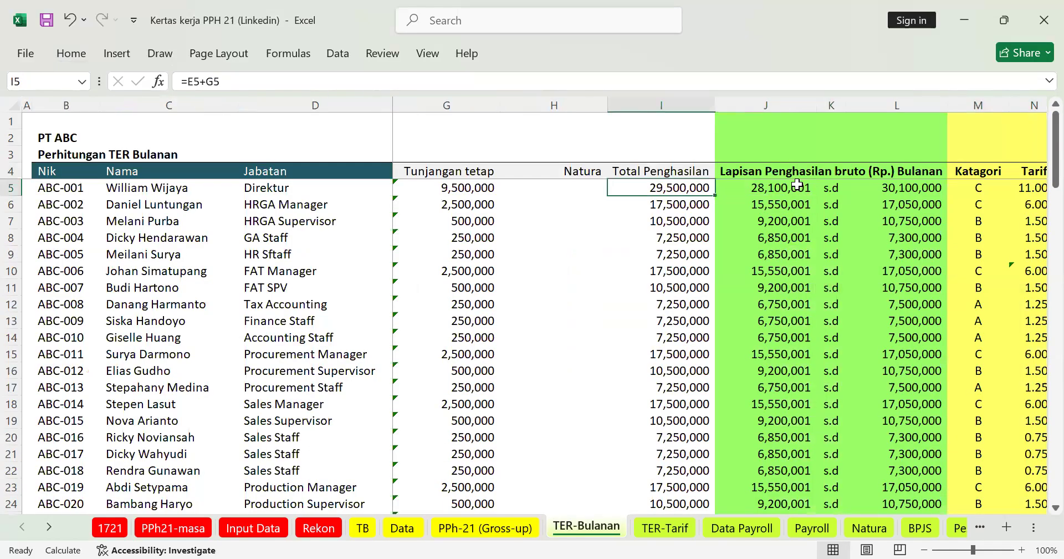
Examine the Direktur's Katagori, Tarif and PPh 21 in M5:O5 and trace the Tarif reference back to the TER-Tarif sheet.
{"action": "key", "text": "Right"}
{"action": "key", "text": "Right"}
{"action": "key", "text": "Right"}
{"action": "key", "text": "Right"}
{"action": "key", "text": "Right"}
{"action": "key", "text": "Right"}
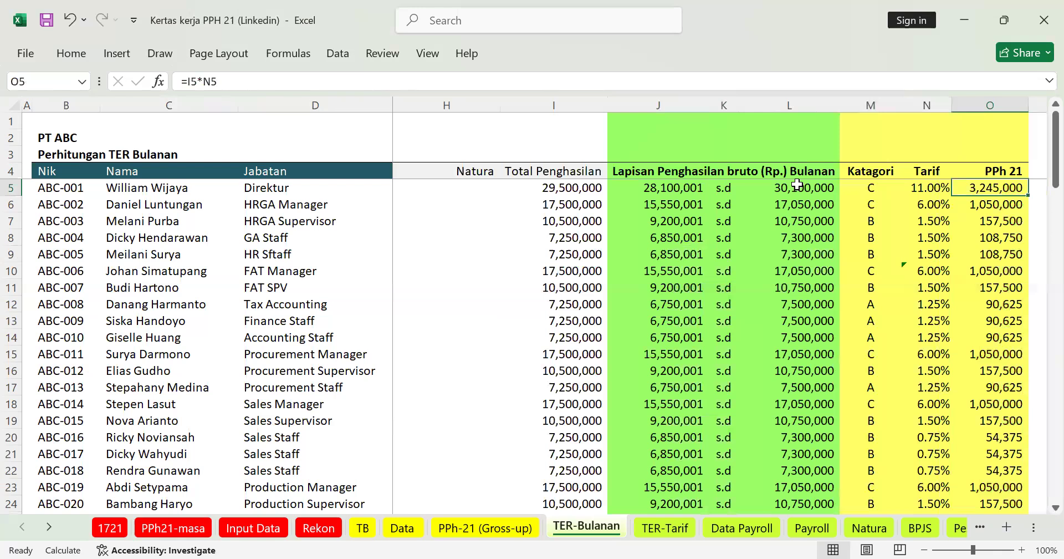
{"action": "key", "text": "Left"}
{"action": "key", "text": "Left"}
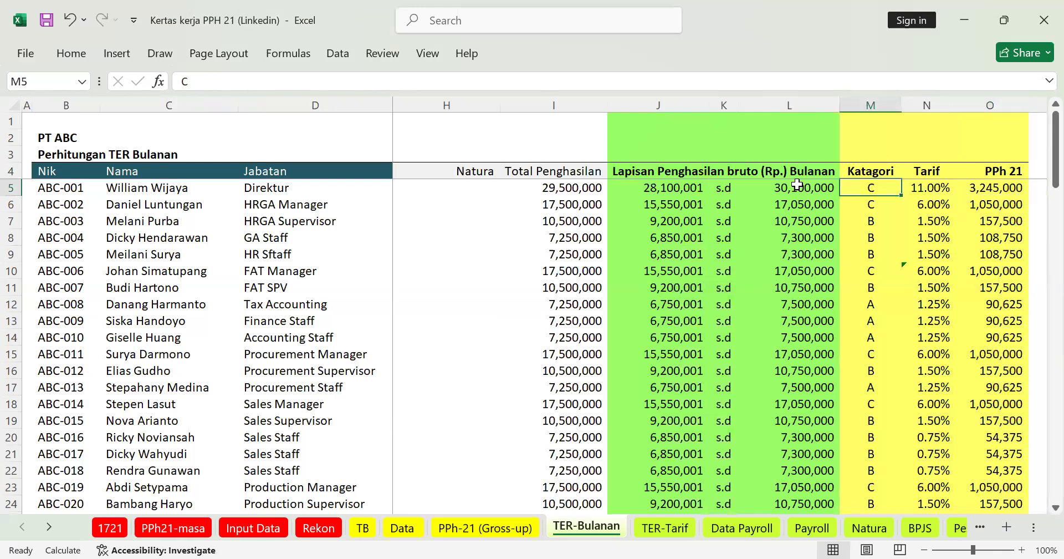
{"action": "key", "text": "Right"}
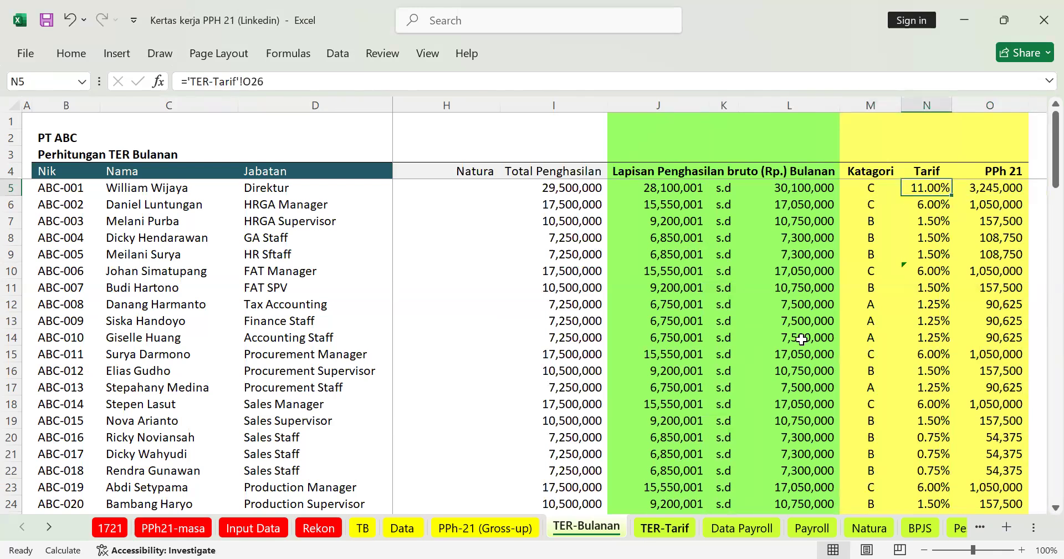
{"action": "key", "text": "ctrl+bracketleft"}
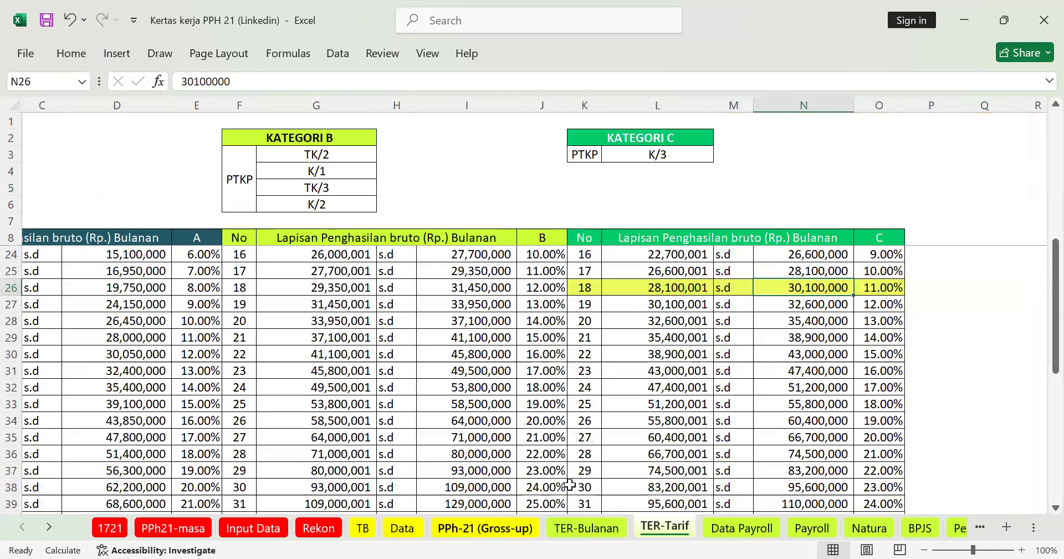
Glance at the PPh-21 (Gross-up) sheet, return to TER-Bulanan and inspect the Direktur's PPh 21 formula in O5.
{"action": "key", "text": "ctrl+Page_Up"}
{"action": "key", "text": "ctrl+Page_Up"}
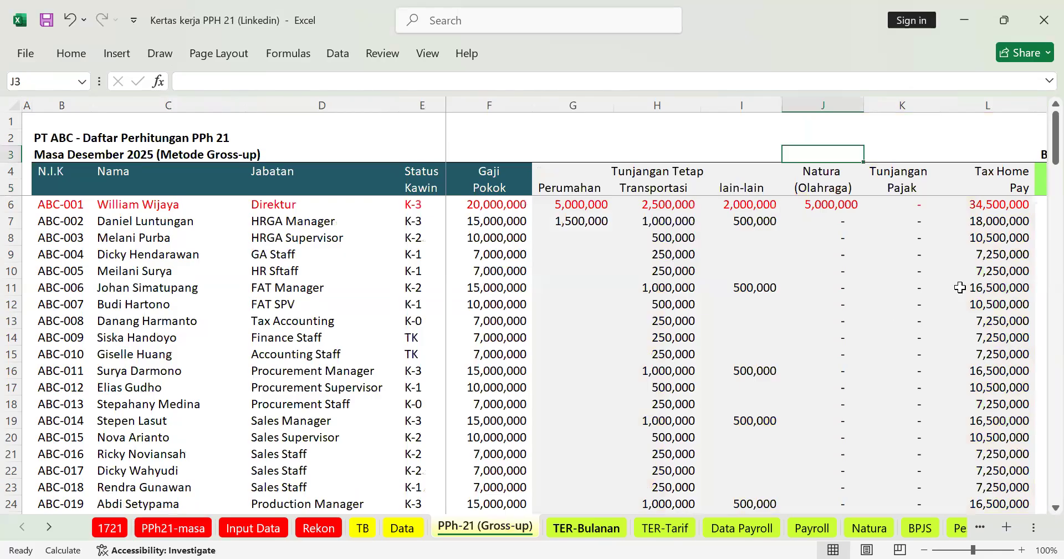
{"action": "key", "text": "ctrl+Page_Down"}
{"action": "scroll", "coordinate": [960, 287], "scroll_direction": "right", "scroll_amount": 1}
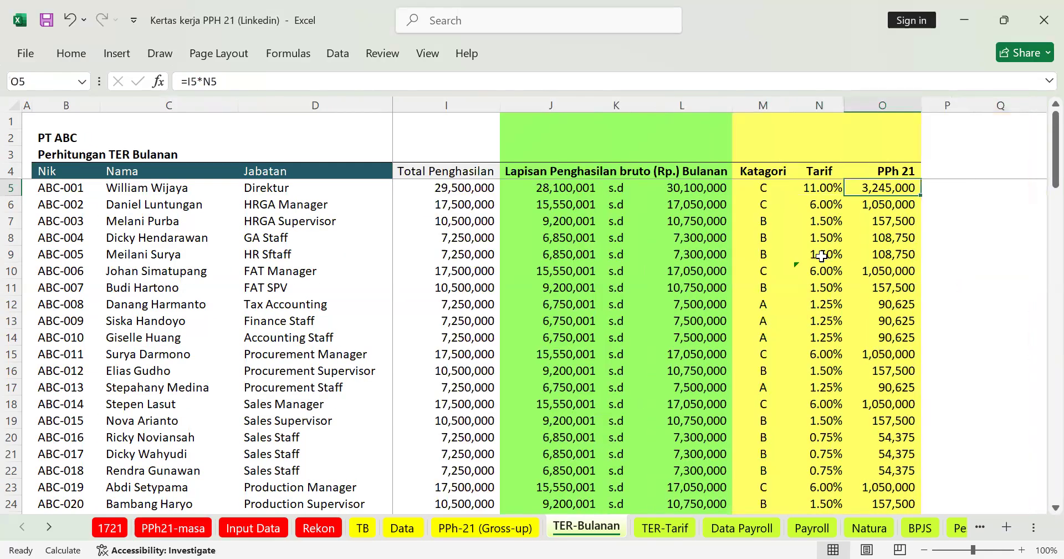
{"action": "left_click", "coordinate": [436, 183]}
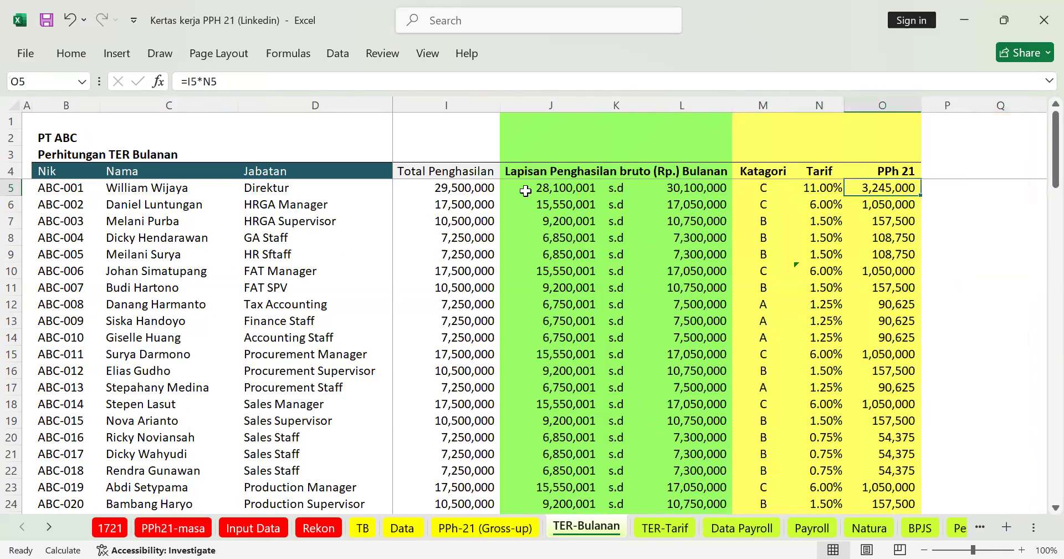
{"action": "left_click", "coordinate": [823, 188]}
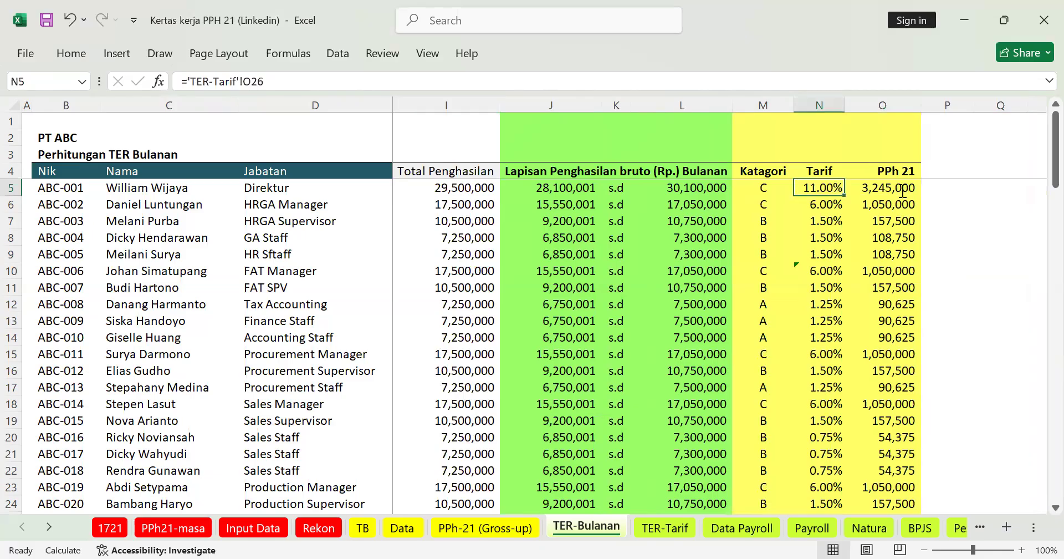
{"action": "double_click", "coordinate": [903, 191]}
{"action": "key", "text": "Escape"}
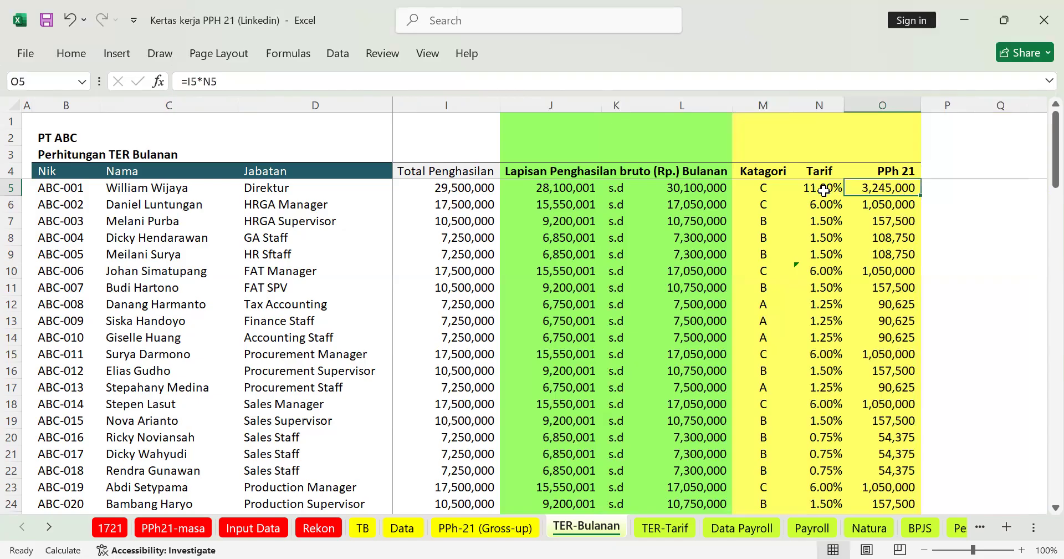
Open the PPh-21 (Gross-up) sheet and examine the Direktur's row 6 from Perumahan through Tax Home Pay.
{"action": "left_click", "coordinate": [501, 533]}
{"action": "left_click", "coordinate": [602, 203]}
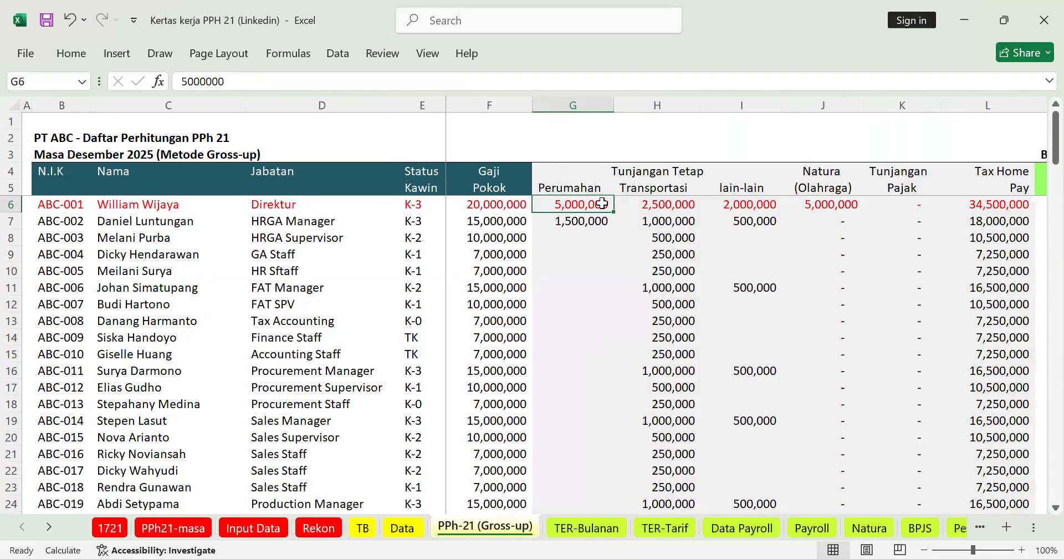
{"action": "key", "text": "Right"}
{"action": "key", "text": "Right"}
{"action": "key", "text": "Right"}
{"action": "key", "text": "Right"}
{"action": "key", "text": "Right"}
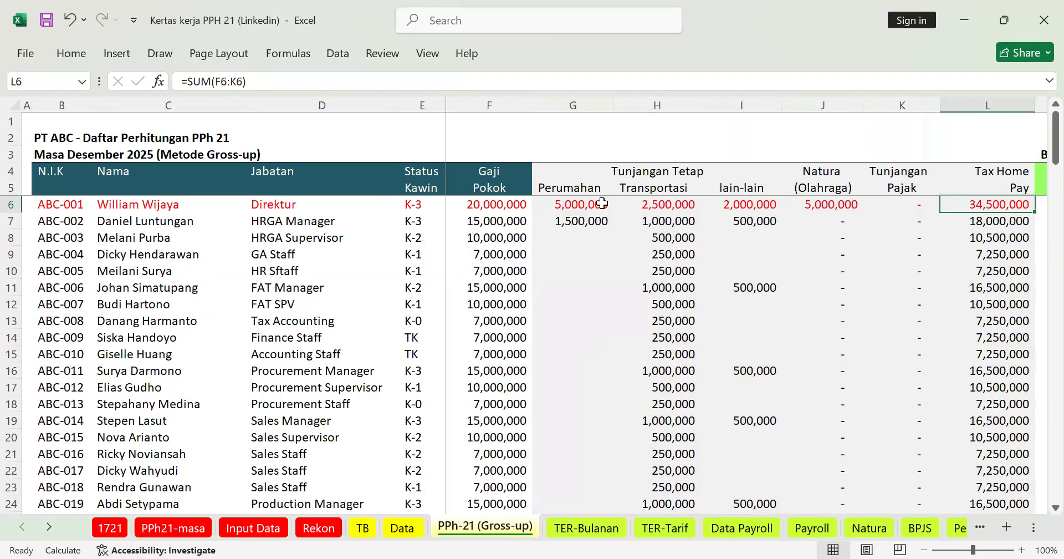
Recheck the Direktur's Tunjangan Tetap amounts, Natura (Olahraga) and Tunjangan Pajak in G6:K6.
{"action": "key", "text": "Right"}
{"action": "key", "text": "Left"}
{"action": "key", "text": "Left"}
{"action": "key", "text": "Left"}
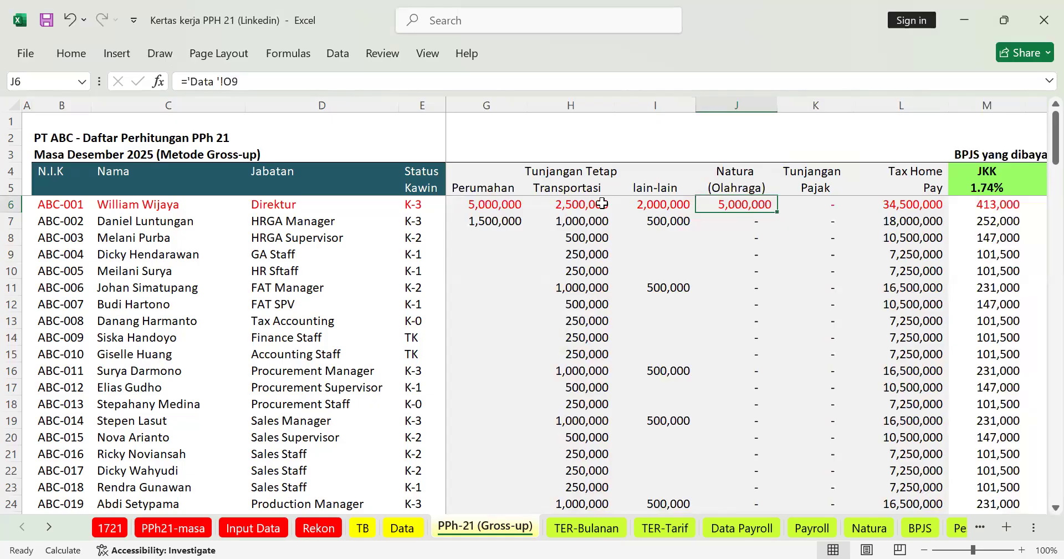
{"action": "key", "text": "Left"}
{"action": "key", "text": "Left"}
{"action": "key", "text": "Left"}
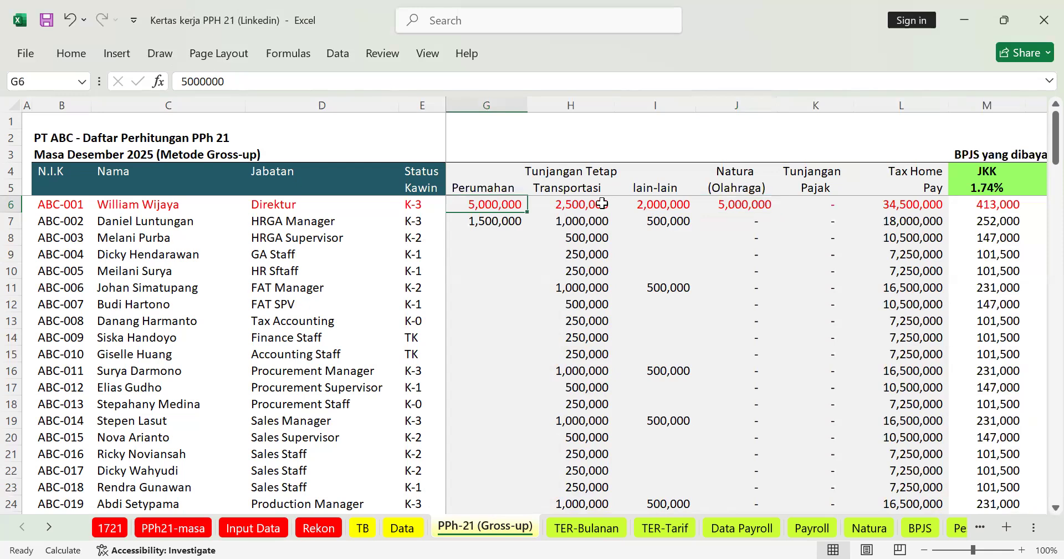
{"action": "key", "text": "Right"}
{"action": "key", "text": "Right"}
{"action": "key", "text": "Right"}
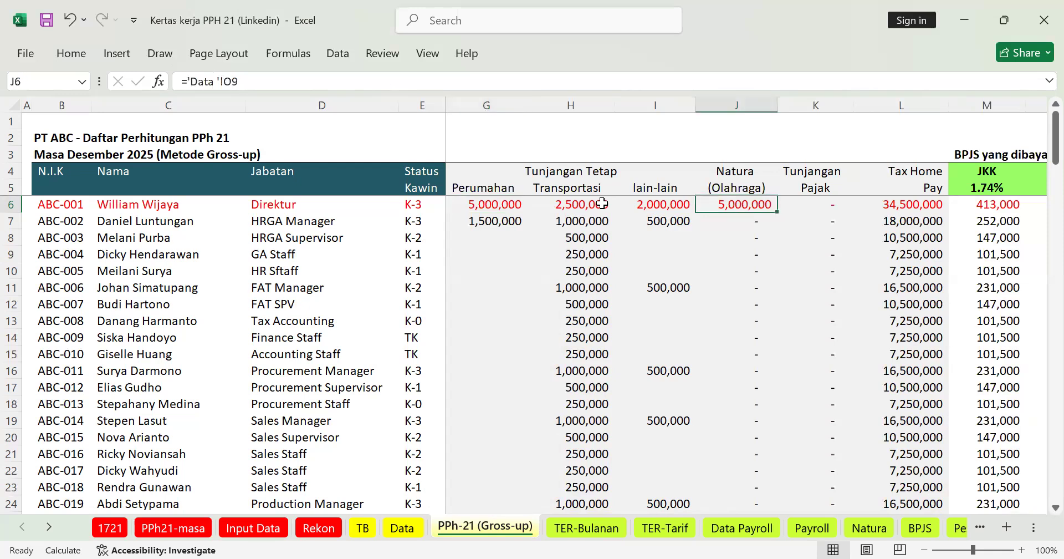
{"action": "key", "text": "Right"}
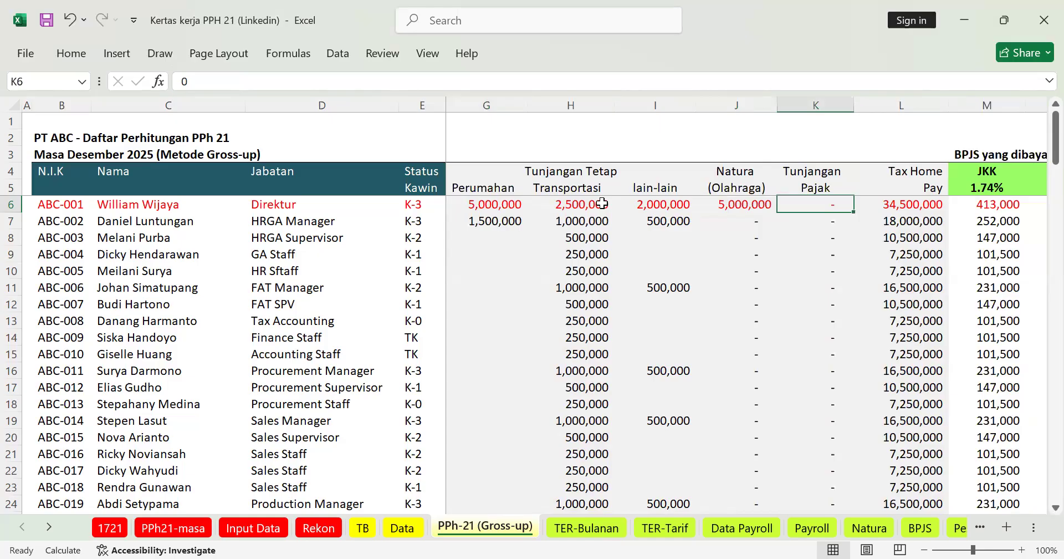
Inspect the formula behind the Direktur's Tax Home Pay in L6 without changing it.
{"action": "key", "text": "Right"}
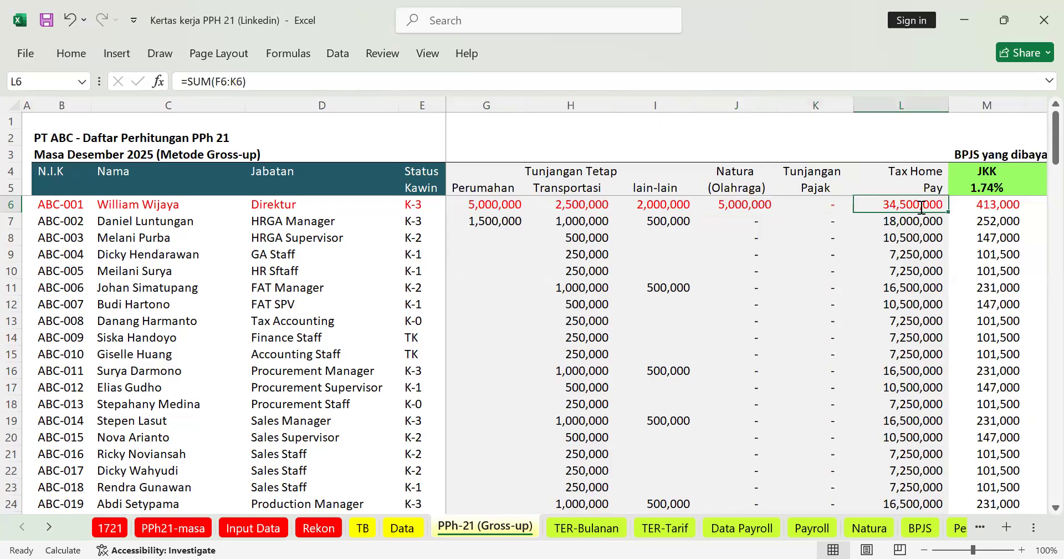
{"action": "key", "text": "F2"}
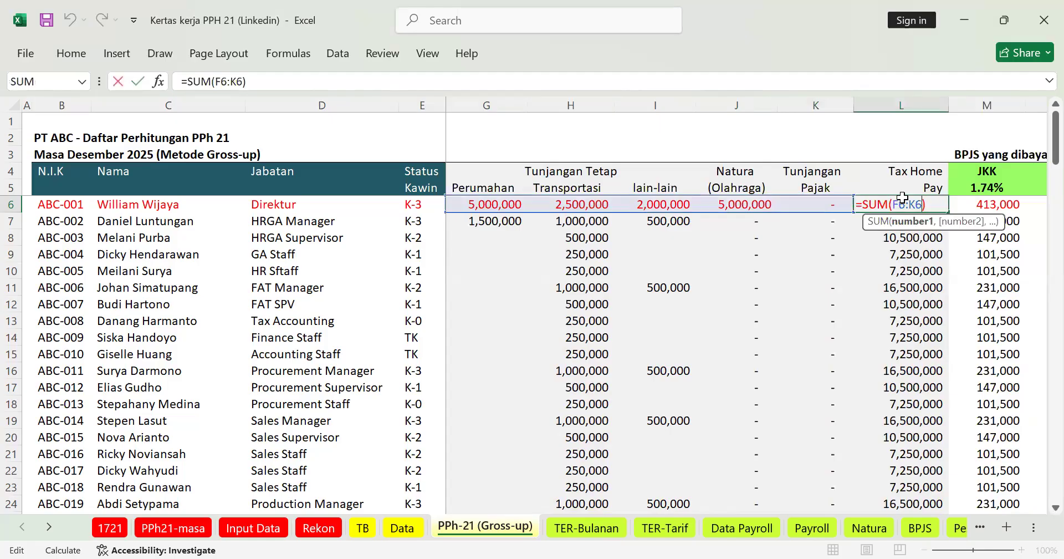
{"action": "key", "text": "Escape"}
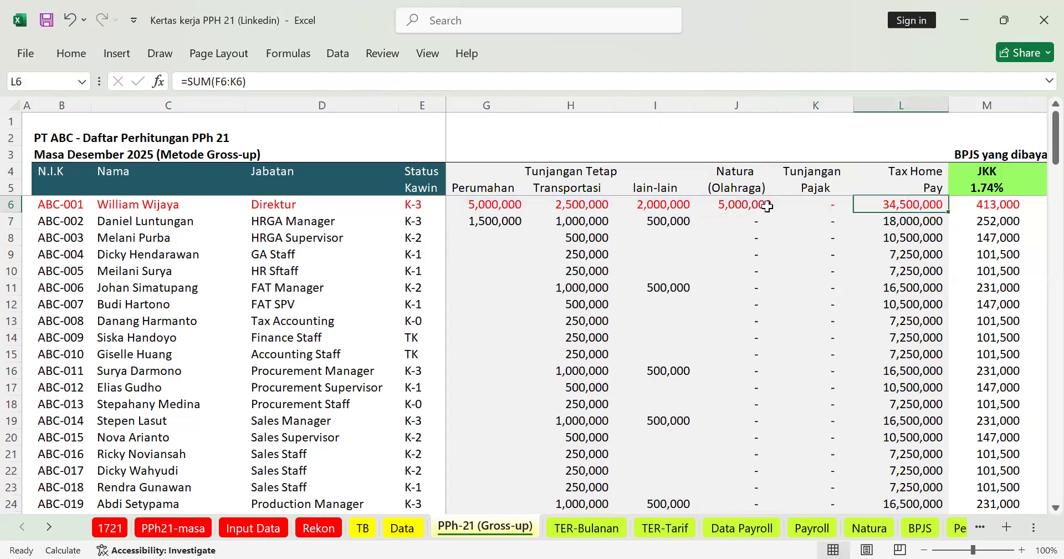
Examine the Direktur's company-paid BPJS contributions from JKK to JKS in M6:Q6, checking them alongside Tax Home Pay in L6.
{"action": "left_click", "coordinate": [768, 207]}
{"action": "key", "text": "Right"}
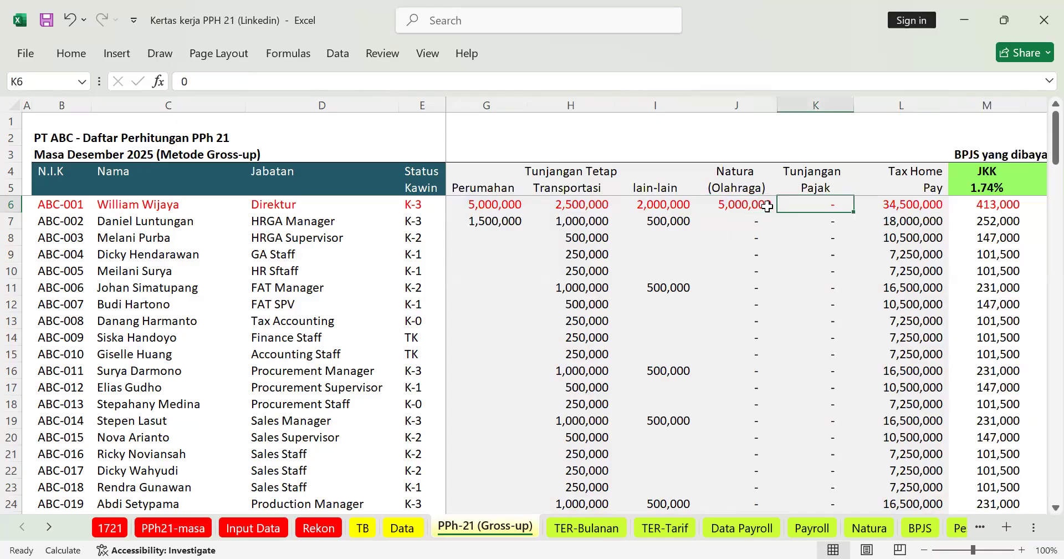
{"action": "key", "text": "Right"}
{"action": "key", "text": "Right"}
{"action": "key", "text": "Right"}
{"action": "key", "text": "Right"}
{"action": "key", "text": "Right"}
{"action": "key", "text": "Right"}
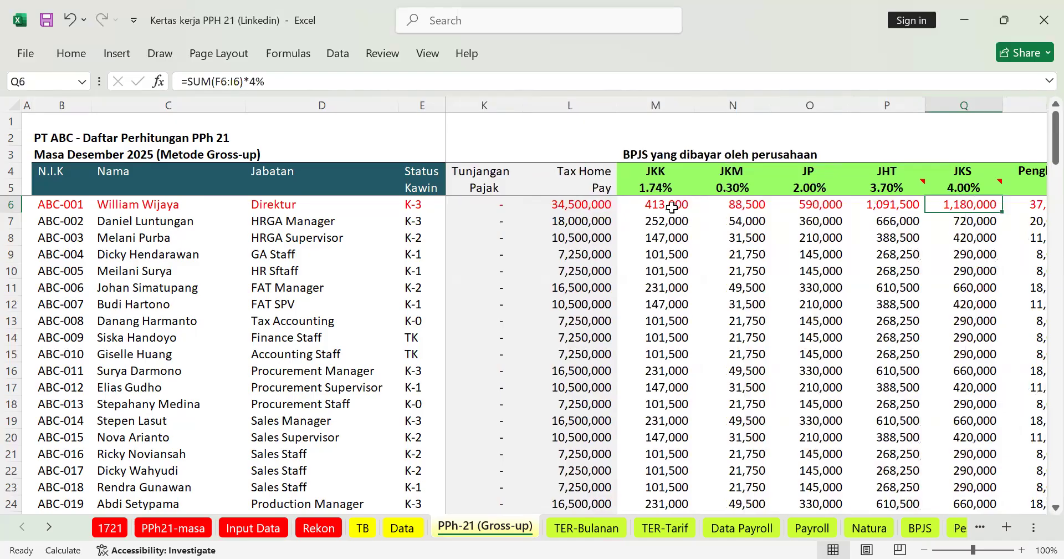
{"action": "left_click", "coordinate": [672, 207]}
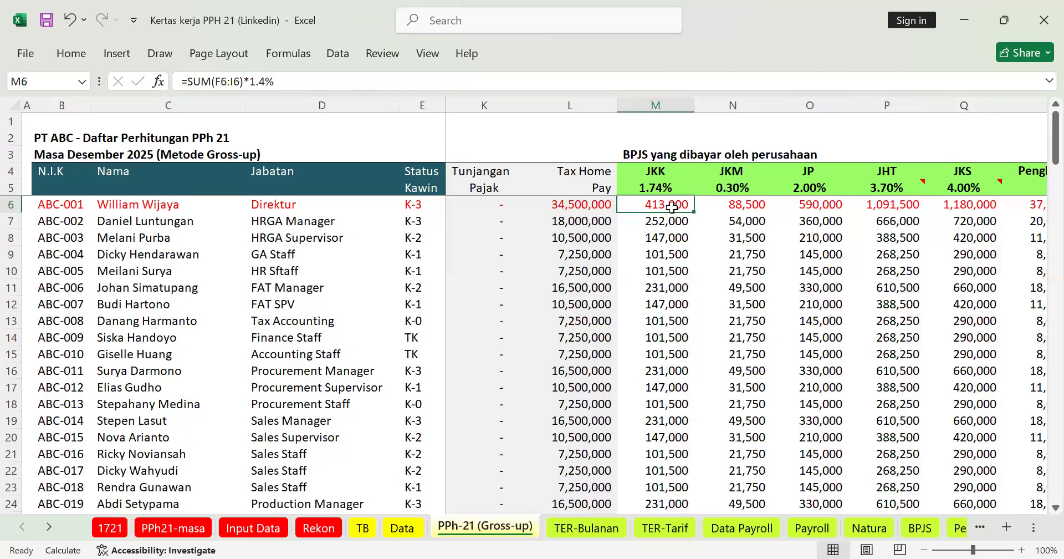
{"action": "key", "text": "Left"}
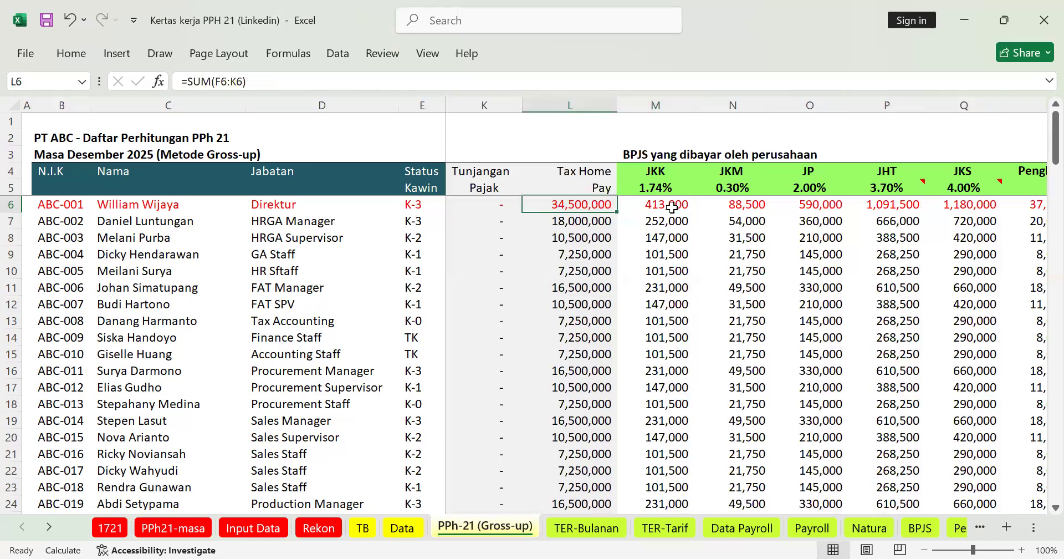
Recheck the Direktur's lain-lain, Natura (Olahraga) and Tunjangan Pajak amounts in I6:K6 against Tax Home Pay in L6.
{"action": "key", "text": "Left"}
{"action": "key", "text": "Left"}
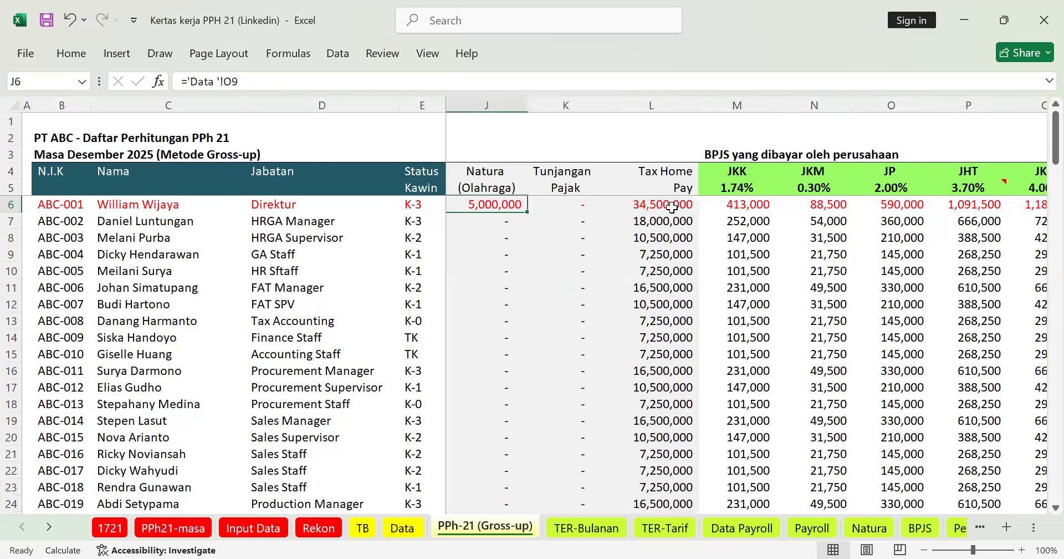
{"action": "key", "text": "Left"}
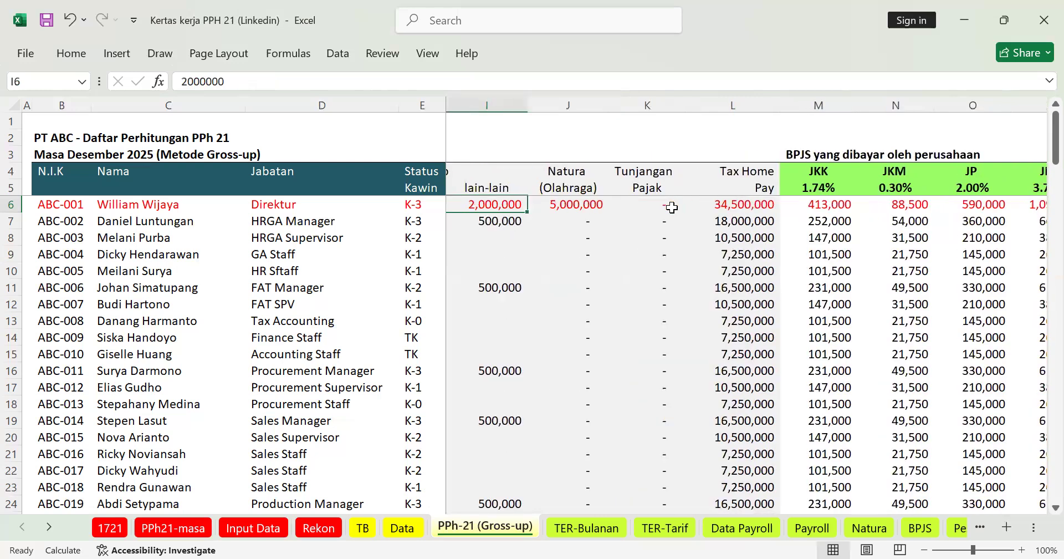
{"action": "key", "text": "Right"}
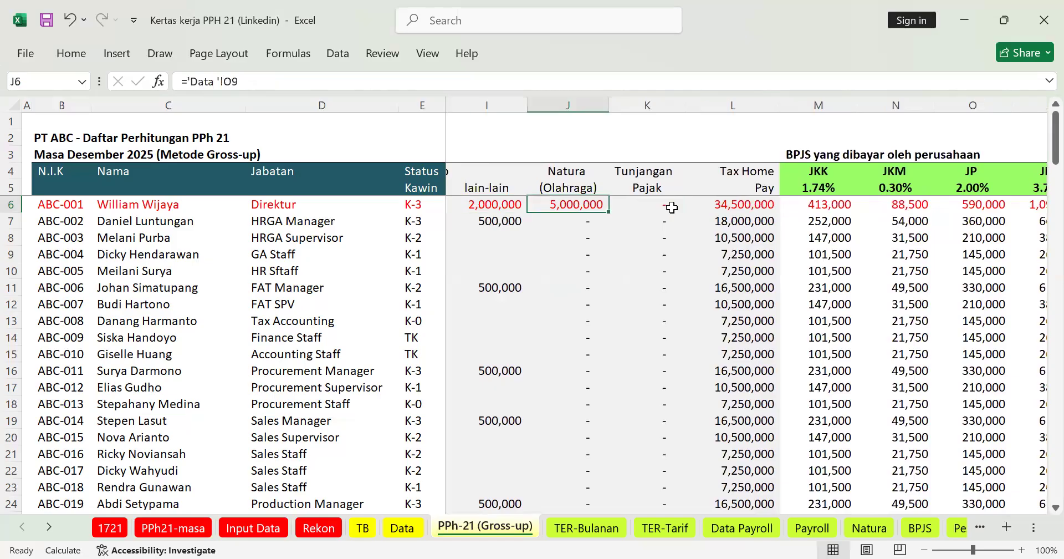
{"action": "key", "text": "Right"}
{"action": "key", "text": "Right"}
Examine the company-paid BPJS rates from JKK to JKS in M5:Q5.
{"action": "key", "text": "Right"}
{"action": "key", "text": "Up"}
{"action": "key", "text": "Right"}
{"action": "key", "text": "Right"}
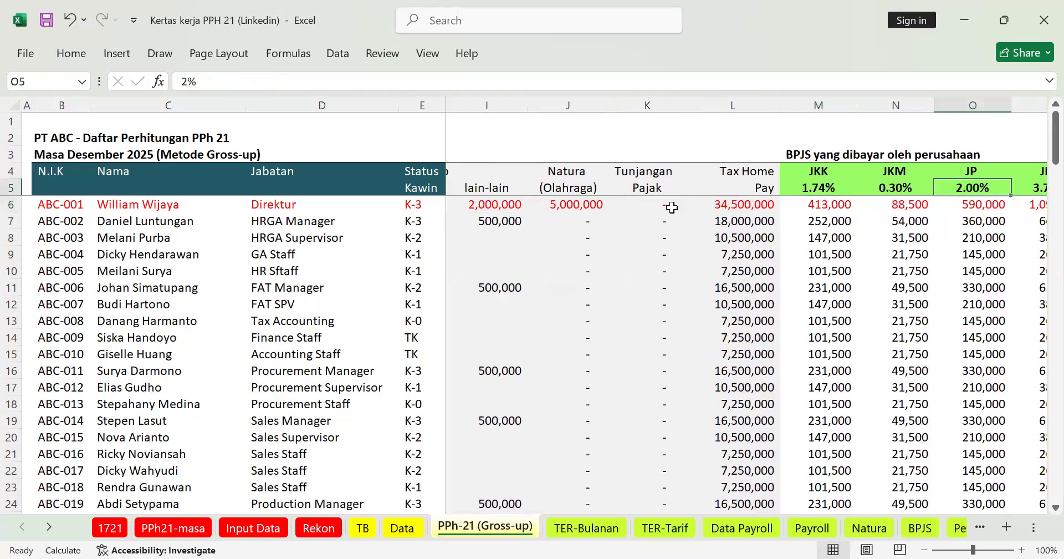
{"action": "key", "text": "Right"}
{"action": "key", "text": "Right"}
{"action": "key", "text": "Left"}
{"action": "key", "text": "Left"}
{"action": "key", "text": "Left"}
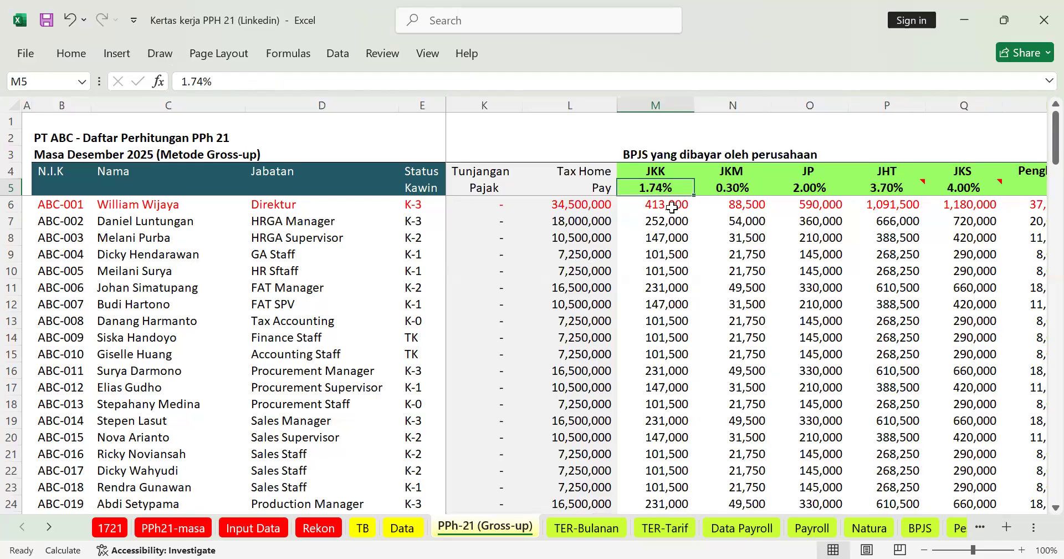
Inspect the formulas behind the Direktur's JKK contribution in M6 and Penghasilan Bruto in R6.
{"action": "key", "text": "ctrl+Right"}
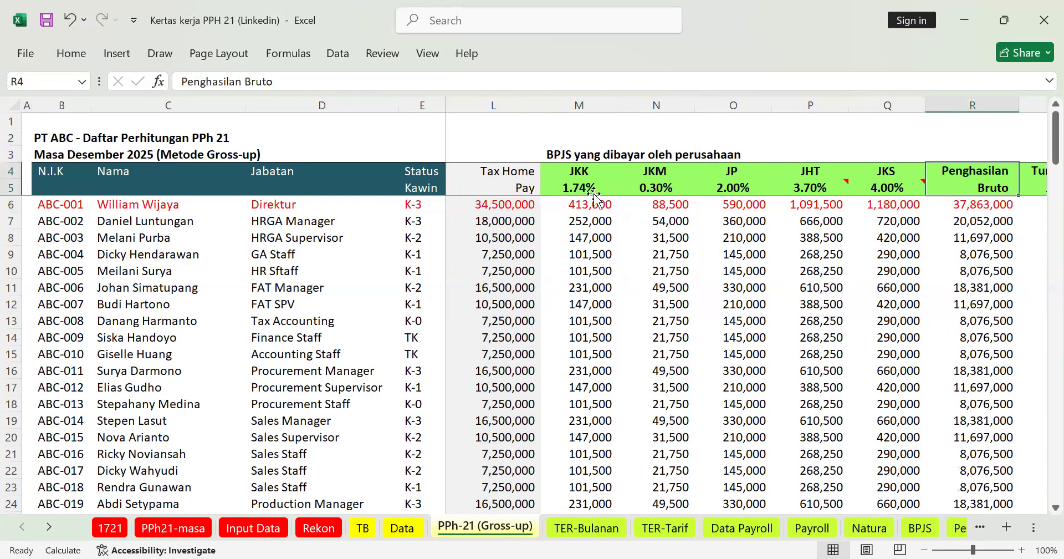
{"action": "left_click", "coordinate": [590, 204]}
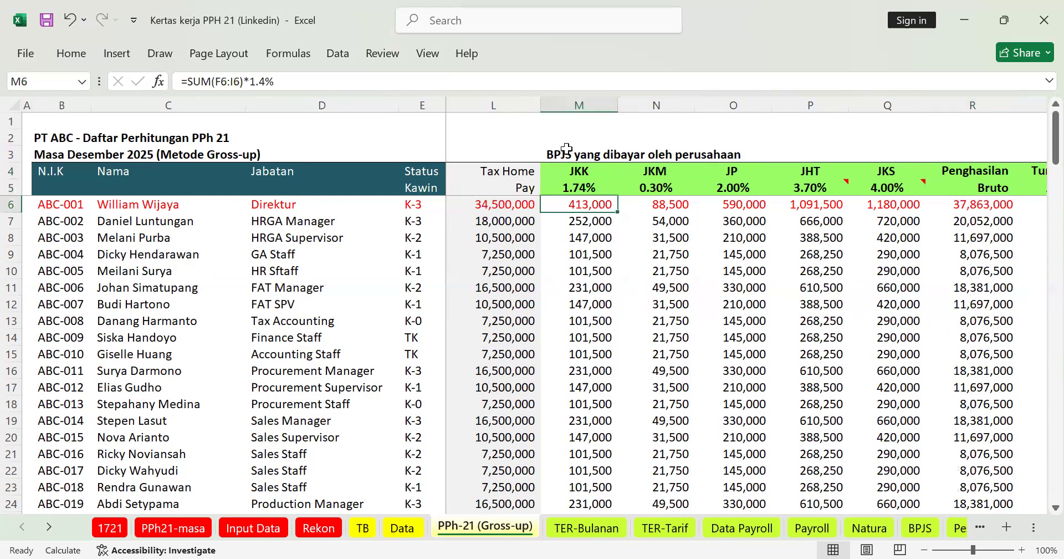
{"action": "left_click", "coordinate": [974, 204]}
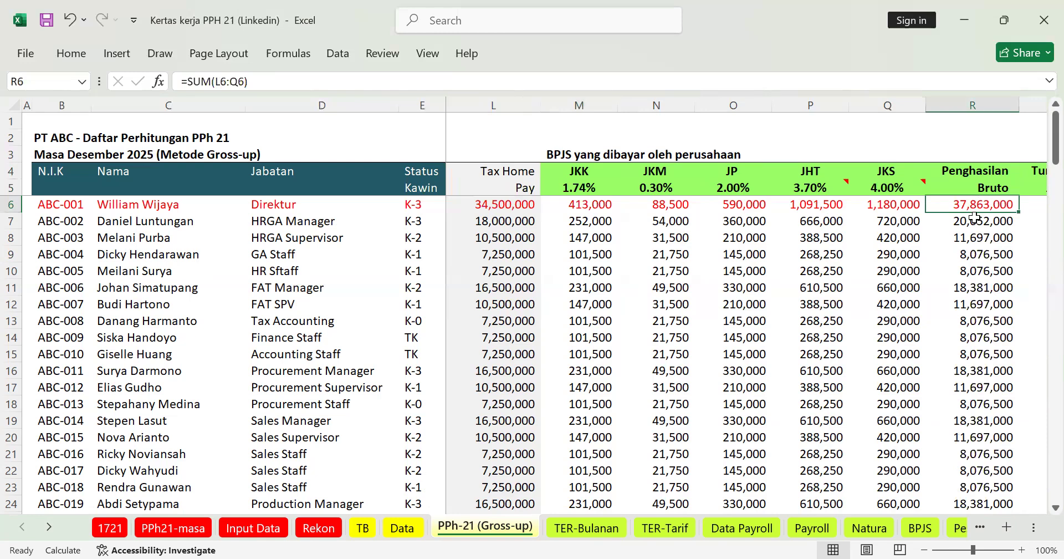
Examine the Direktur's deductions for Tunjangan Jabatan, JHT, JKS and JP in S6:V6.
{"action": "key", "text": "Right"}
{"action": "key", "text": "Right"}
{"action": "scroll", "coordinate": [974, 218], "scroll_direction": "right", "scroll_amount": 1}
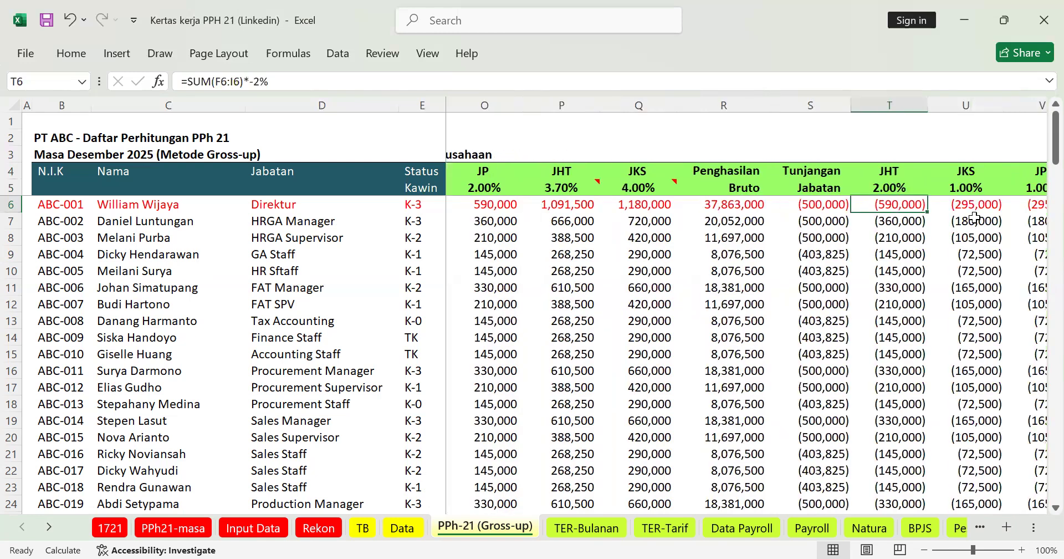
{"action": "key", "text": "Left"}
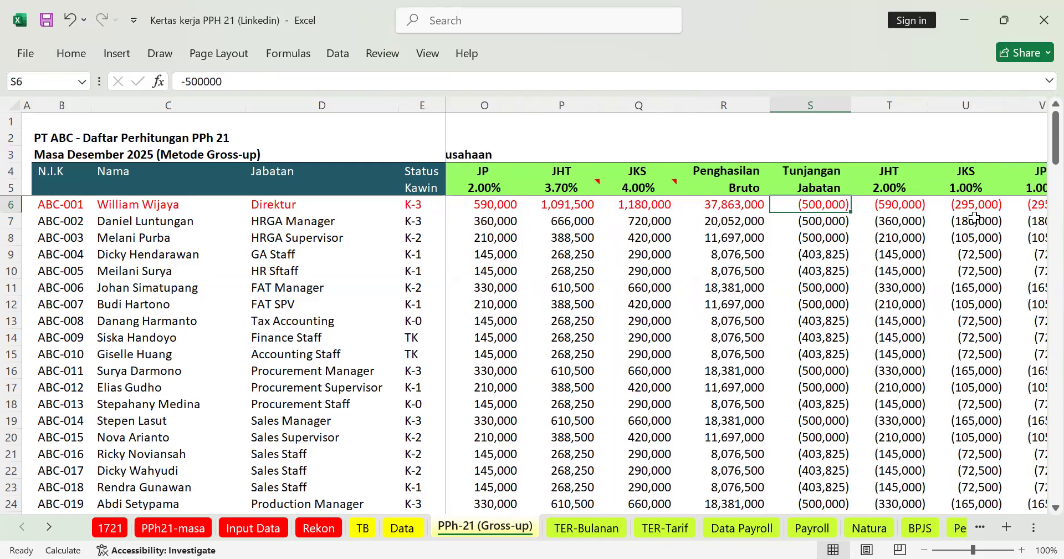
{"action": "key", "text": "Up"}
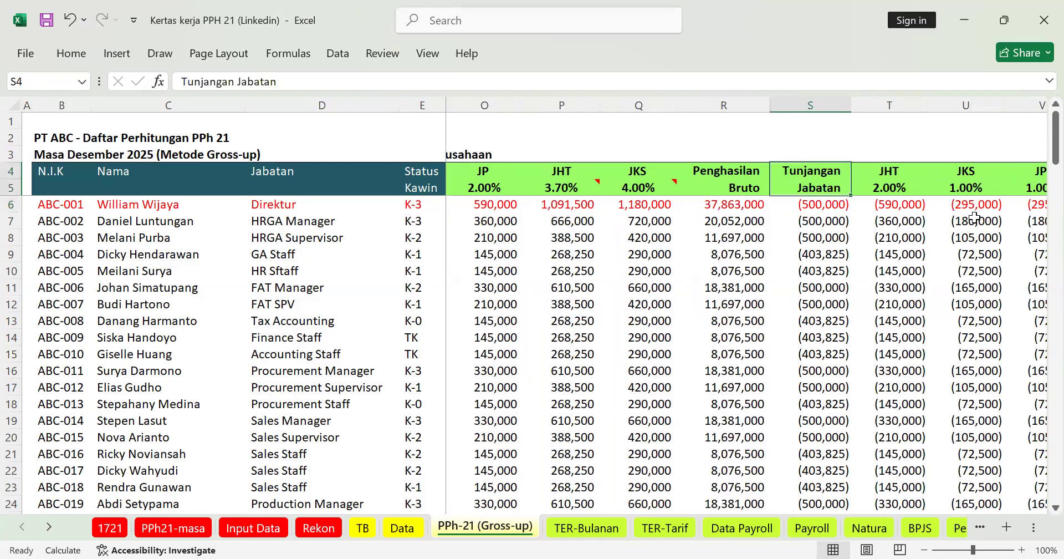
{"action": "key", "text": "Down"}
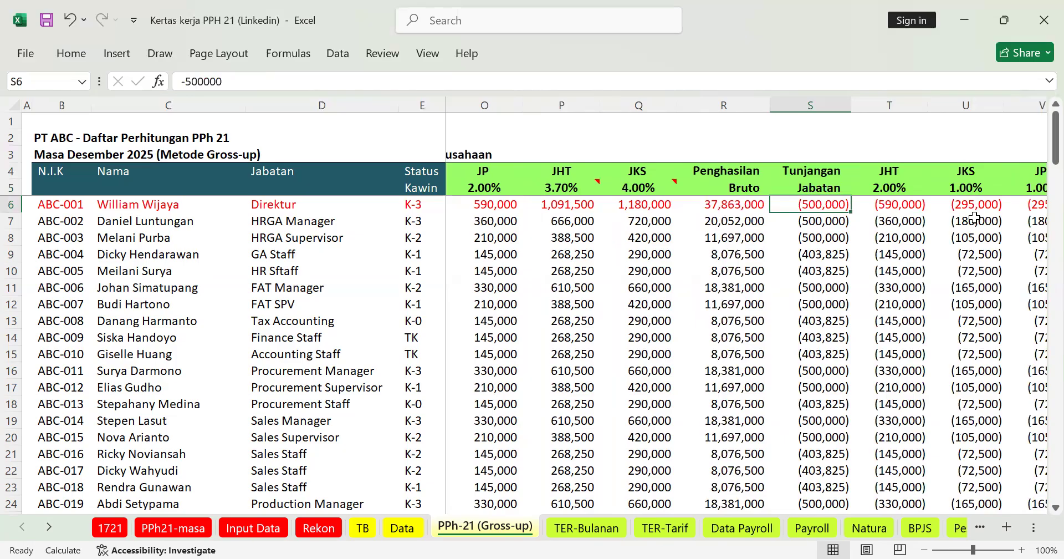
{"action": "key", "text": "Right"}
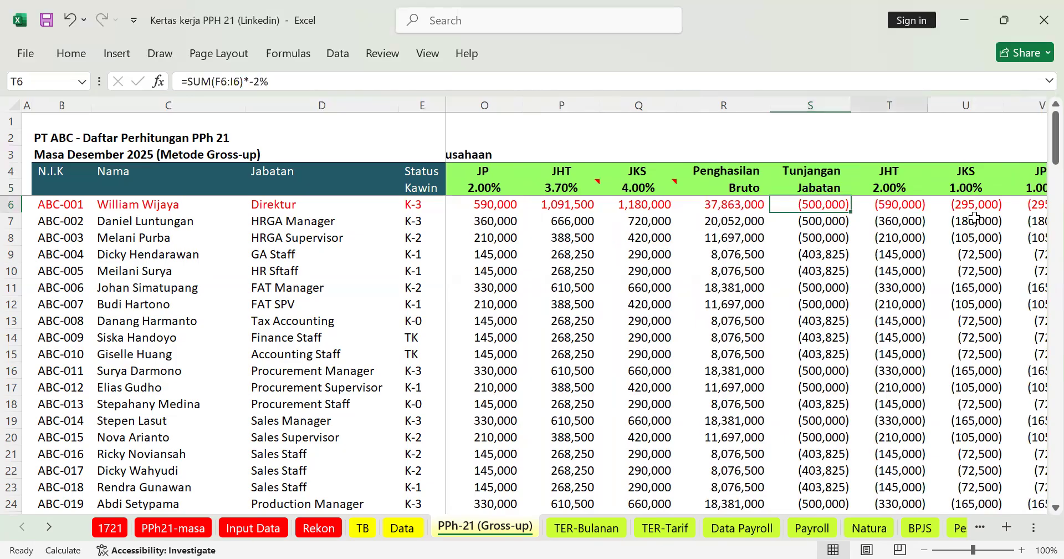
{"action": "key", "text": "Right"}
{"action": "key", "text": "Right"}
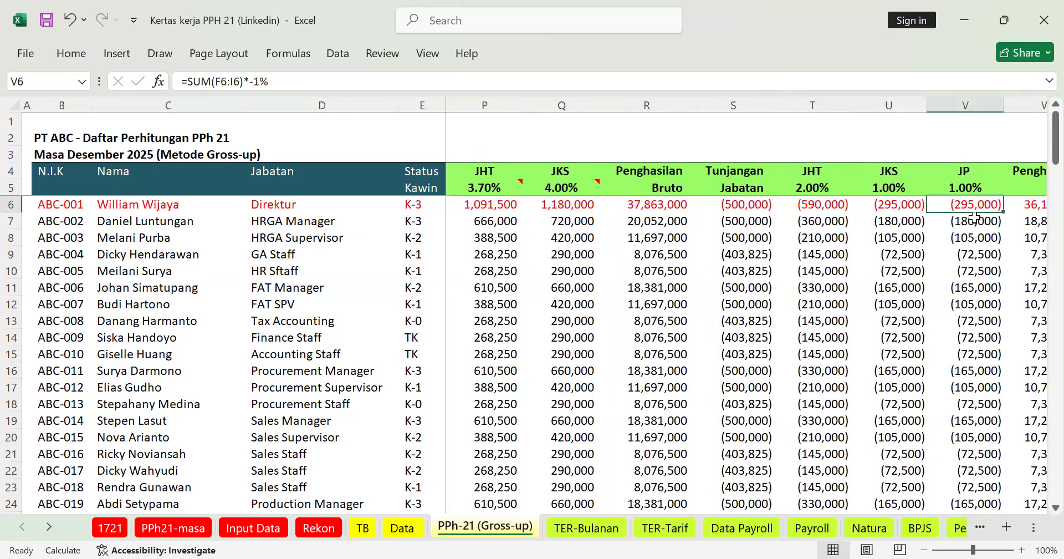
Inspect the formulas behind the Direktur's Penghasilan Neto in W6 and Penghasilan Disetahunkan in X6.
{"action": "key", "text": "Right"}
{"action": "scroll", "coordinate": [974, 217], "scroll_direction": "right", "scroll_amount": 1}
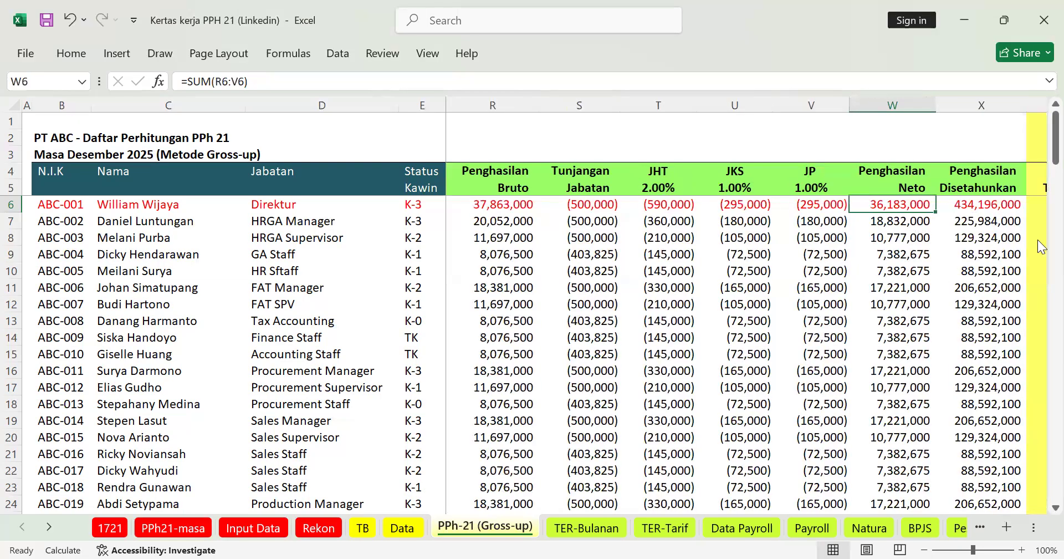
{"action": "key", "text": "Right"}
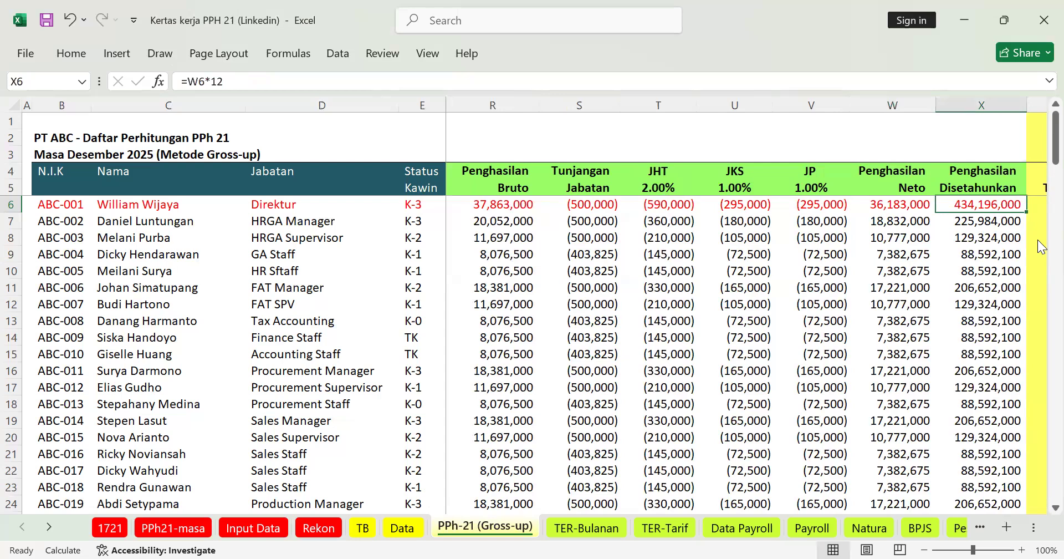
Examine the Bonus Tahunan and Training & Bustrav columns for the Direktur in Y6:Z6.
{"action": "key", "text": "Right"}
{"action": "key", "text": "Up"}
{"action": "key", "text": "Right"}
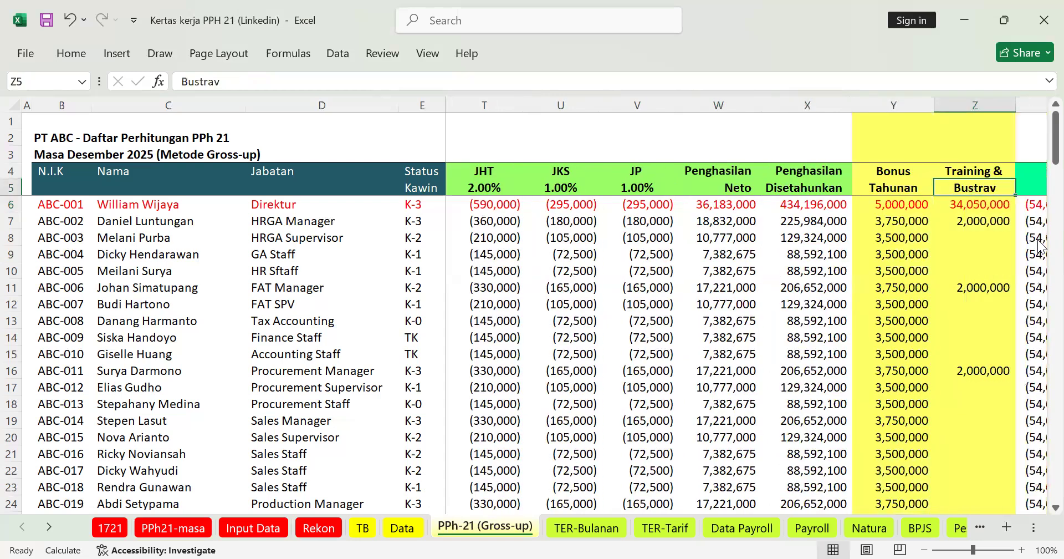
{"action": "key", "text": "Down"}
{"action": "key", "text": "Left"}
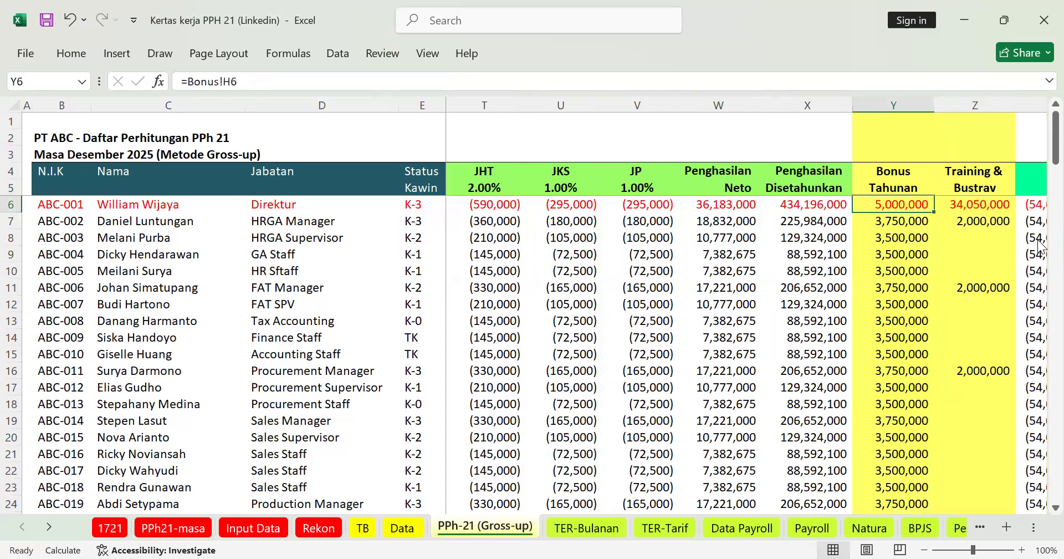
Retrace the Direktur's row 6 back to Natura (Olahraga) in J6 and forward again to Penghasilan Disetahunkan in X6.
{"action": "key", "text": "Left"}
{"action": "key", "text": "Left"}
{"action": "key", "text": "Left"}
{"action": "key", "text": "Left"}
{"action": "key", "text": "Left"}
{"action": "key", "text": "Left"}
{"action": "key", "text": "Left"}
{"action": "key", "text": "Left"}
{"action": "key", "text": "Left"}
{"action": "key", "text": "Left"}
{"action": "key", "text": "Left"}
{"action": "key", "text": "Left"}
{"action": "key", "text": "Left"}
{"action": "key", "text": "Left"}
{"action": "key", "text": "Left"}
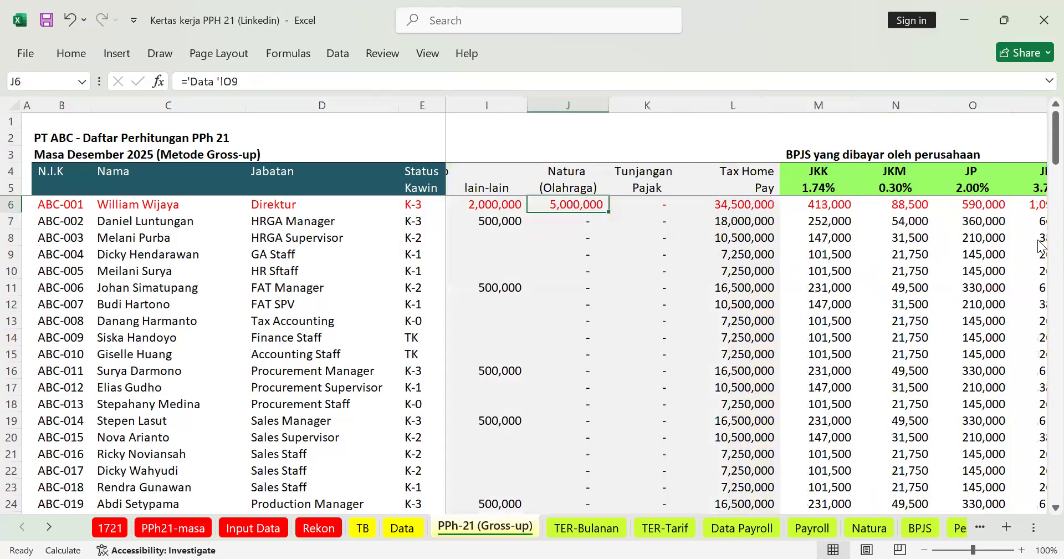
{"action": "key", "text": "Right"}
{"action": "key", "text": "Right"}
{"action": "key", "text": "Right"}
{"action": "key", "text": "Right"}
{"action": "key", "text": "Right"}
{"action": "key", "text": "Right"}
{"action": "key", "text": "Right"}
{"action": "key", "text": "Right"}
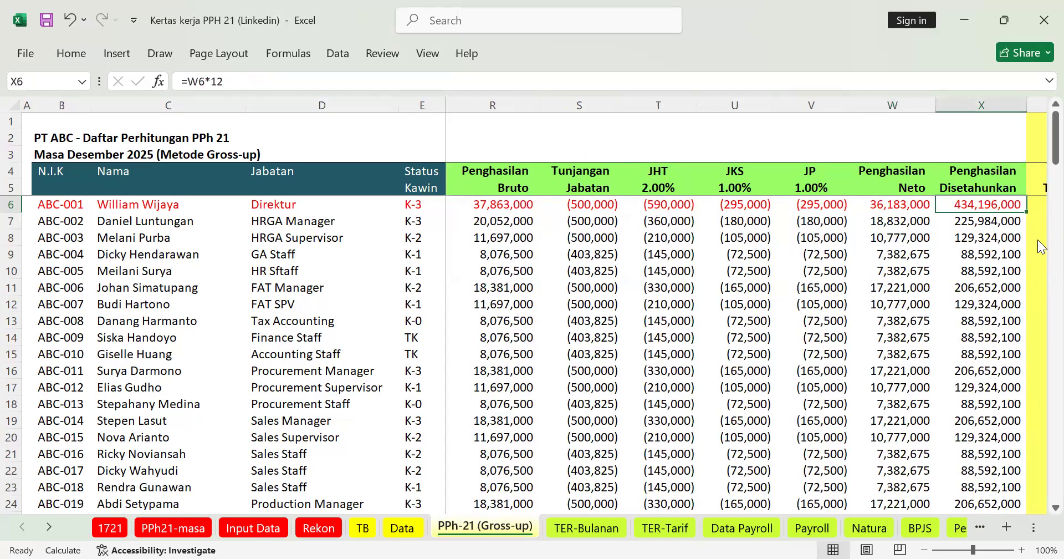
Compare Penghasilan Disetahunkan in X6 with Bonus Tahunan in Y6, and inspect the source formula of Training & Bustrav in Z6.
{"action": "key", "text": "Right"}
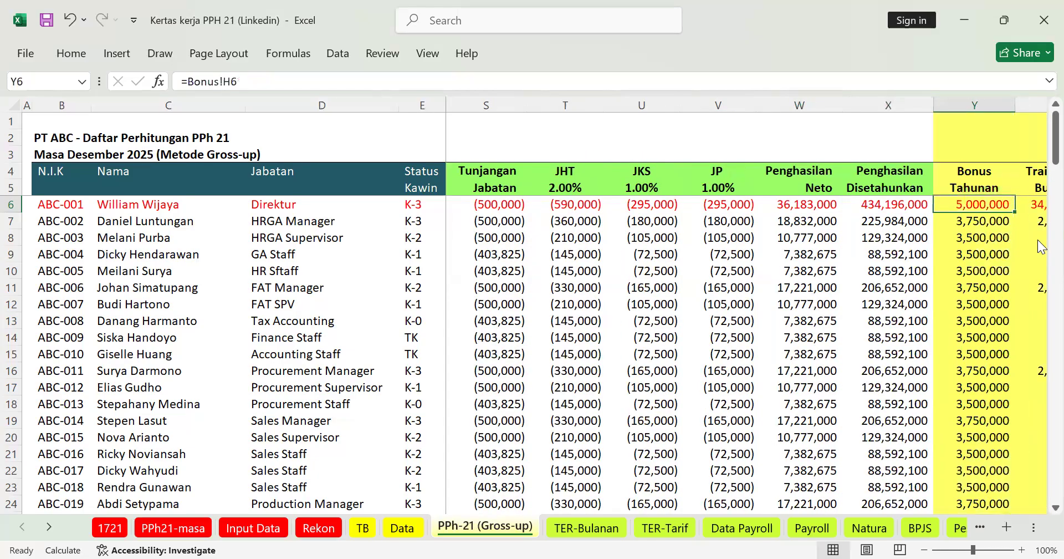
{"action": "key", "text": "Left"}
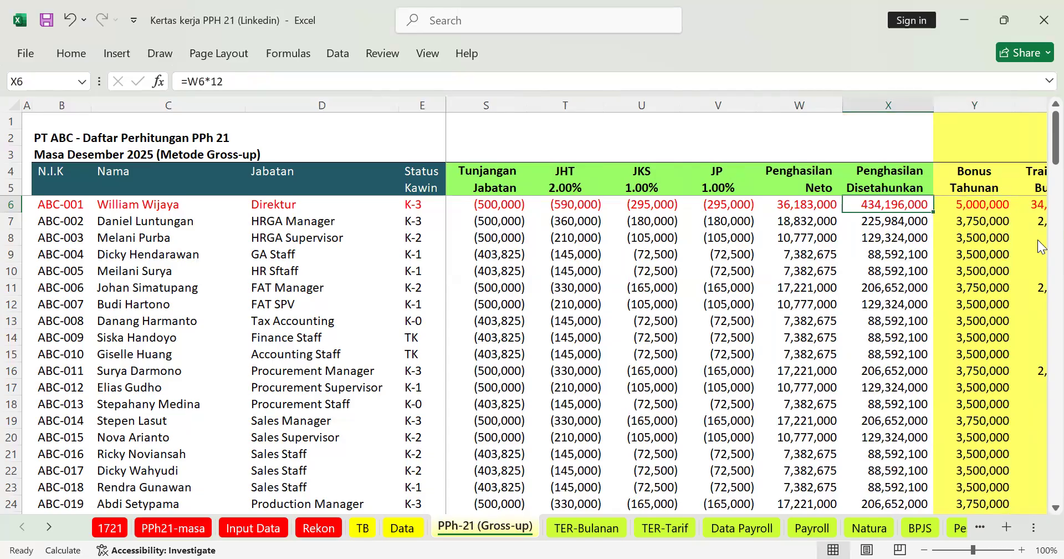
{"action": "key", "text": "Right"}
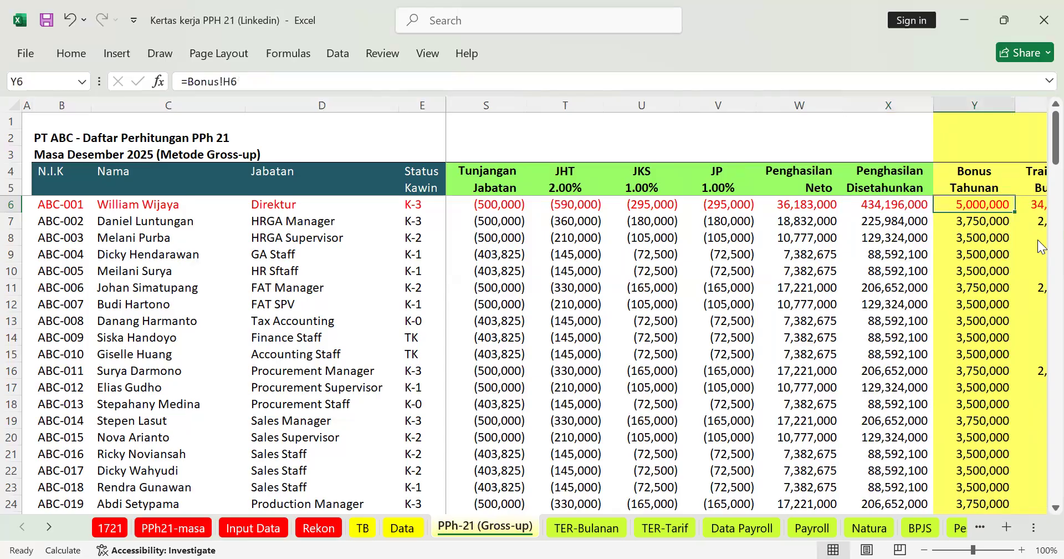
{"action": "scroll", "coordinate": [1040, 246], "scroll_direction": "right", "scroll_amount": 1}
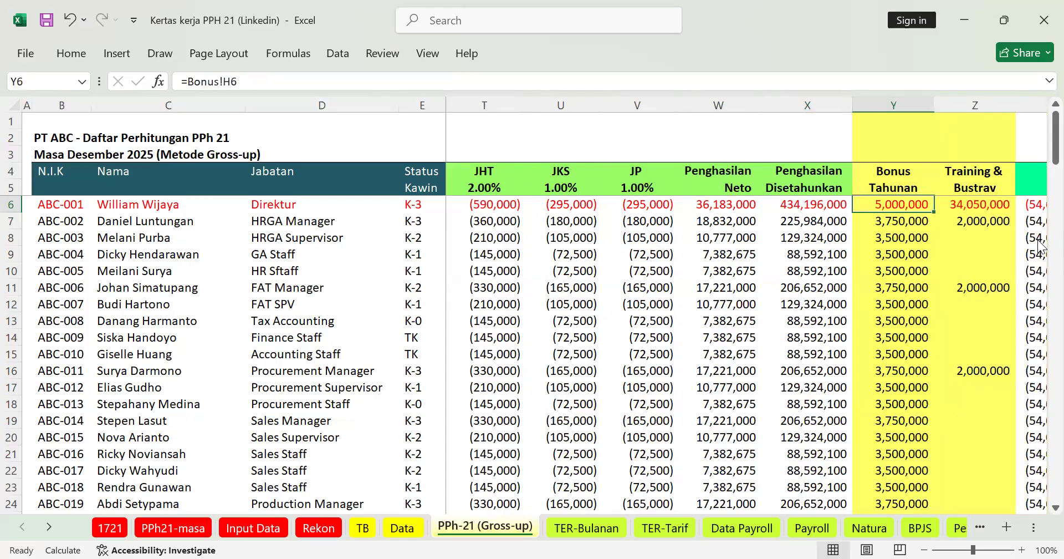
{"action": "key", "text": "Right"}
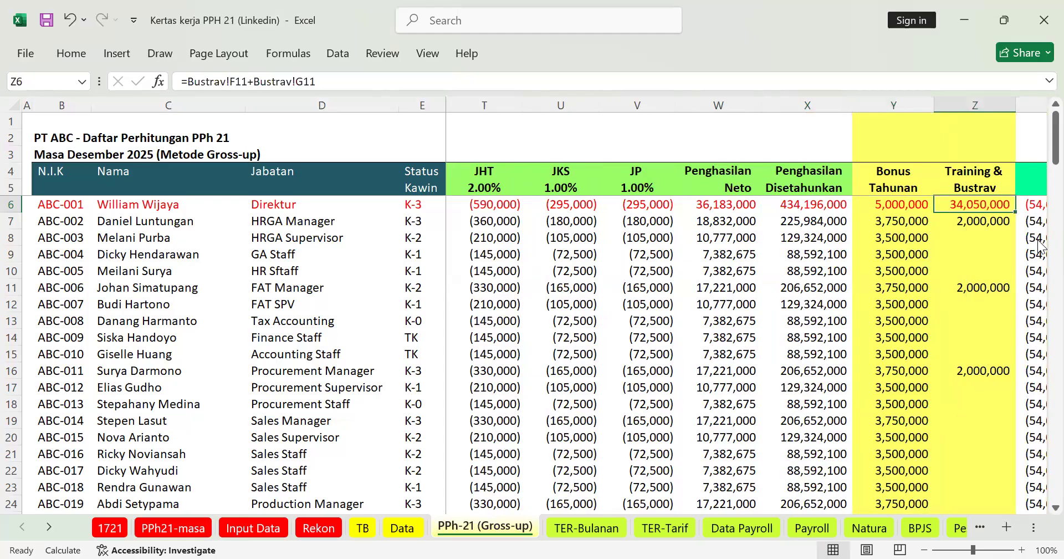
Check the Peserta Kegiatan item in the 1721 sheet's PPh 21 provisions list, and return to the PPh-21 (Gross-up) sheet.
{"action": "left_click", "coordinate": [98, 531]}
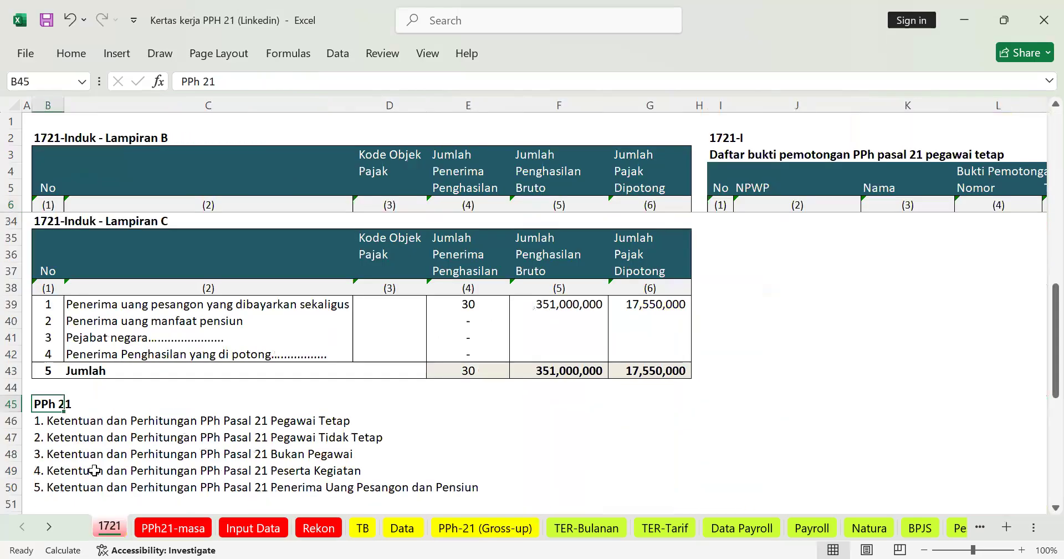
{"action": "left_click", "coordinate": [95, 470]}
{"action": "left_click", "coordinate": [478, 531]}
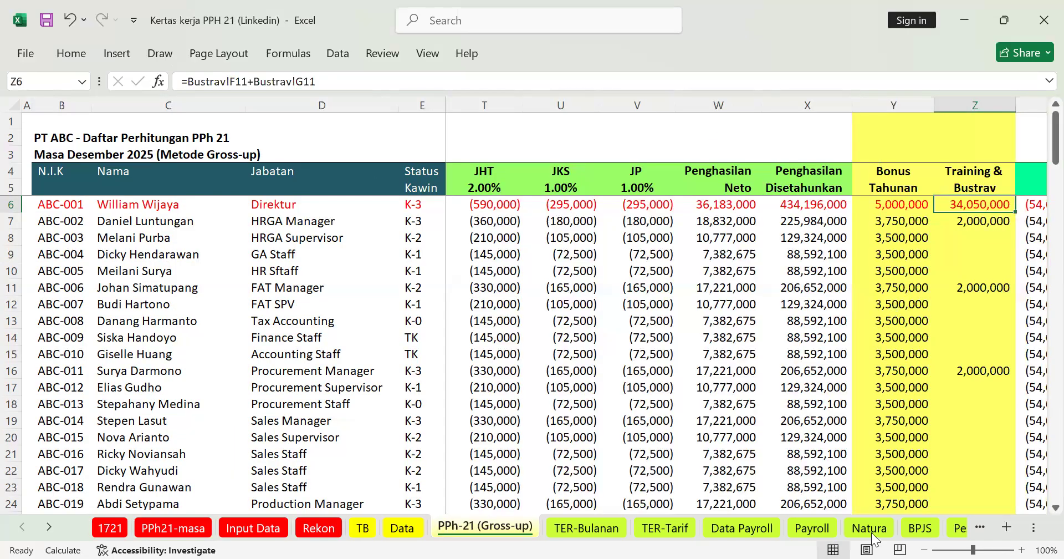
Open the Bustrav sheet and examine the Direktur's first business trip in row 6, including its NIK and Tanggal.
{"action": "left_click", "coordinate": [49, 527]}
{"action": "left_click", "coordinate": [49, 527]}
{"action": "left_click", "coordinate": [48, 527]}
{"action": "left_click", "coordinate": [49, 527]}
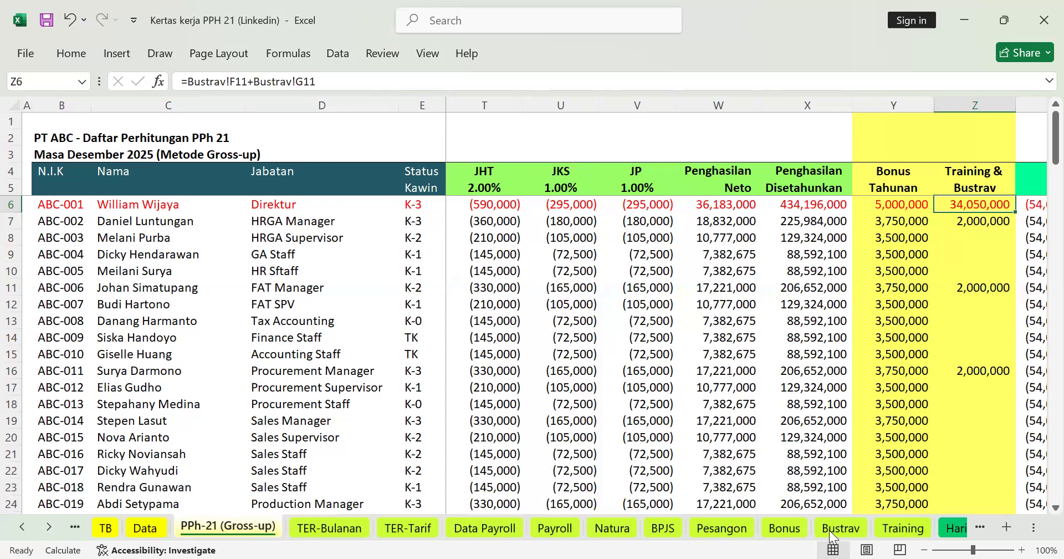
{"action": "left_click", "coordinate": [836, 530]}
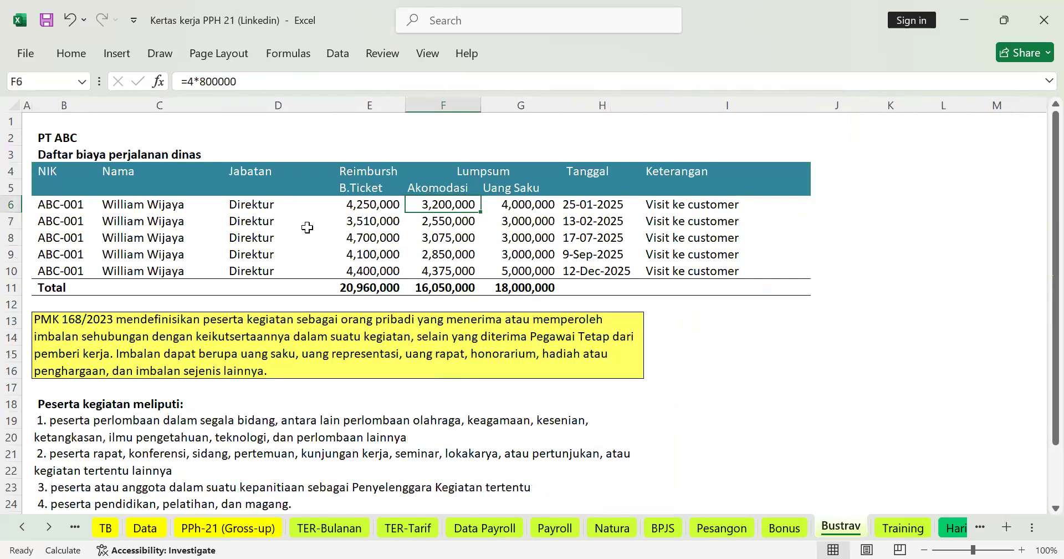
{"action": "left_click", "coordinate": [53, 204]}
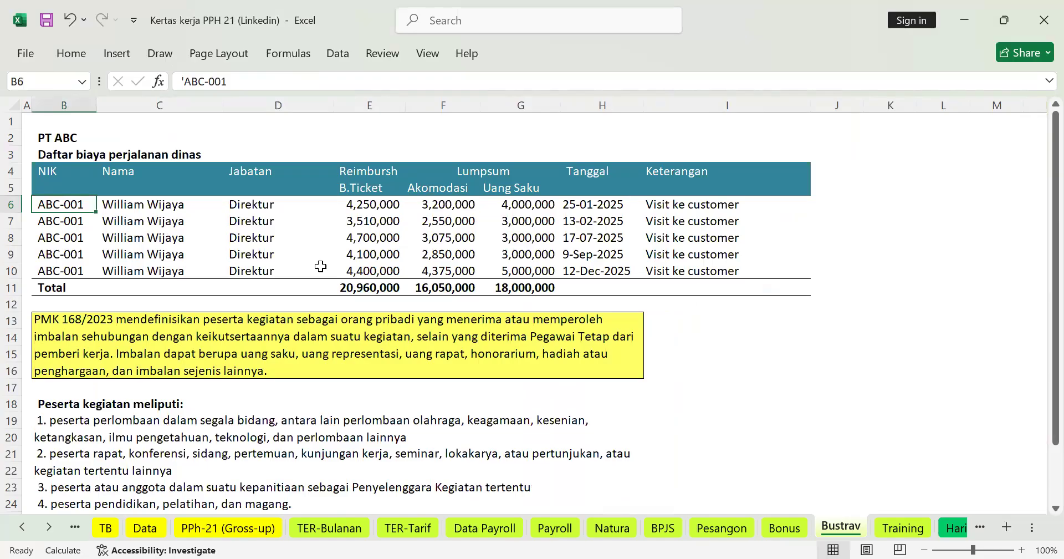
{"action": "left_click", "coordinate": [586, 203]}
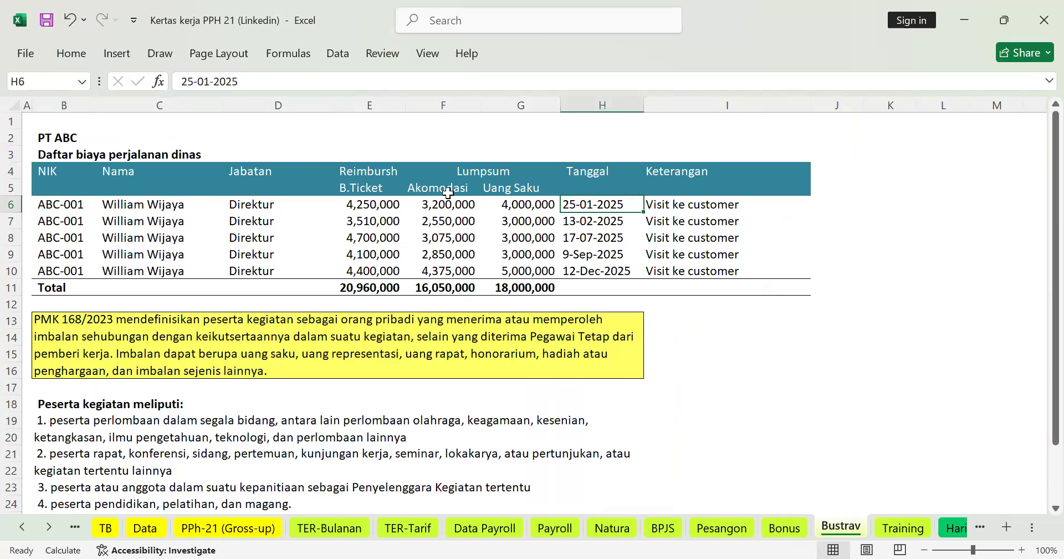
Inspect the first trip's lump-sum Akomodasi and Uang Saku in F6:G6 and its reimbursed B.Ticket cost in E6.
{"action": "key", "text": "Left"}
{"action": "key", "text": "Left"}
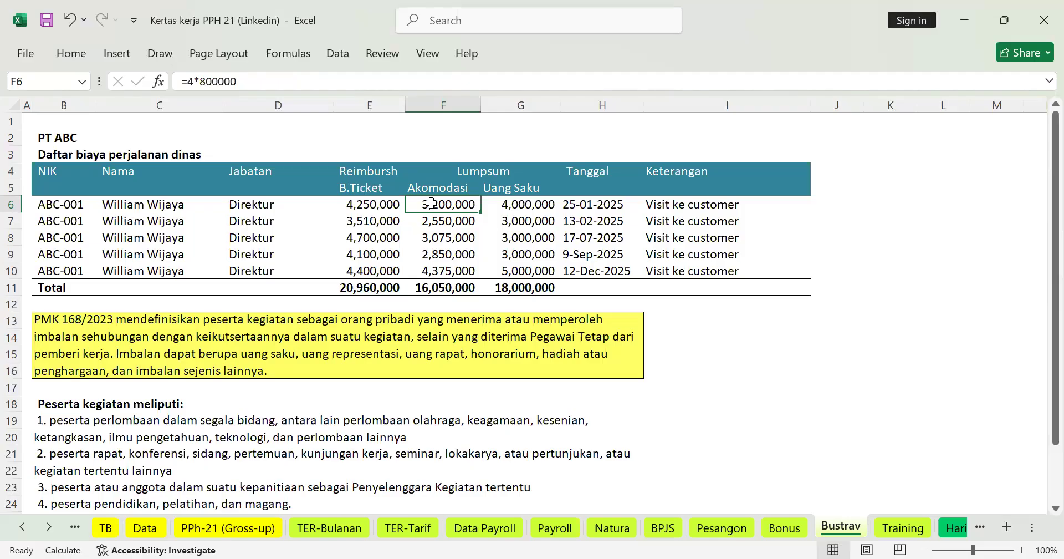
{"action": "left_click", "coordinate": [543, 203]}
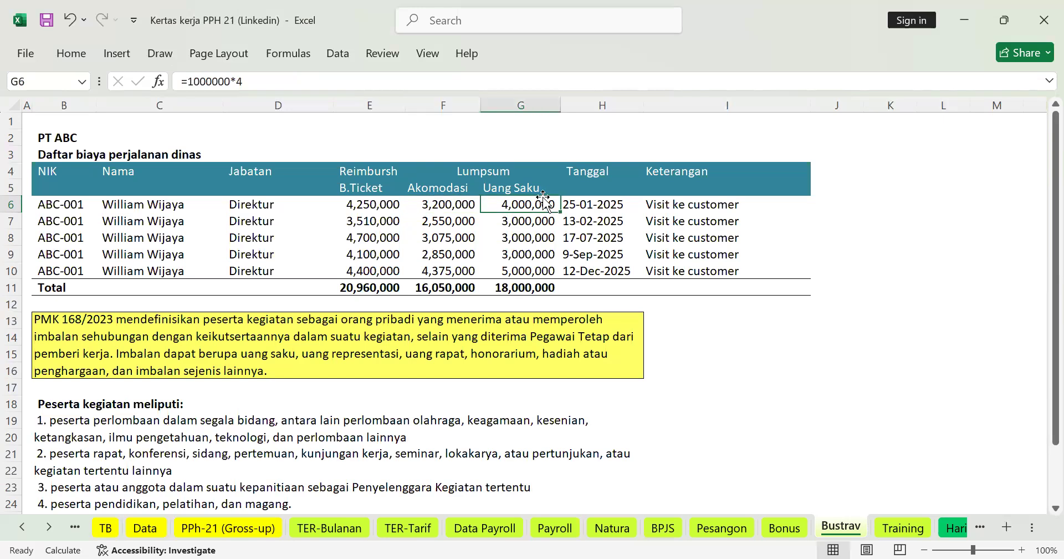
{"action": "left_click_drag", "start_coordinate": [440, 204], "coordinate": [489, 212]}
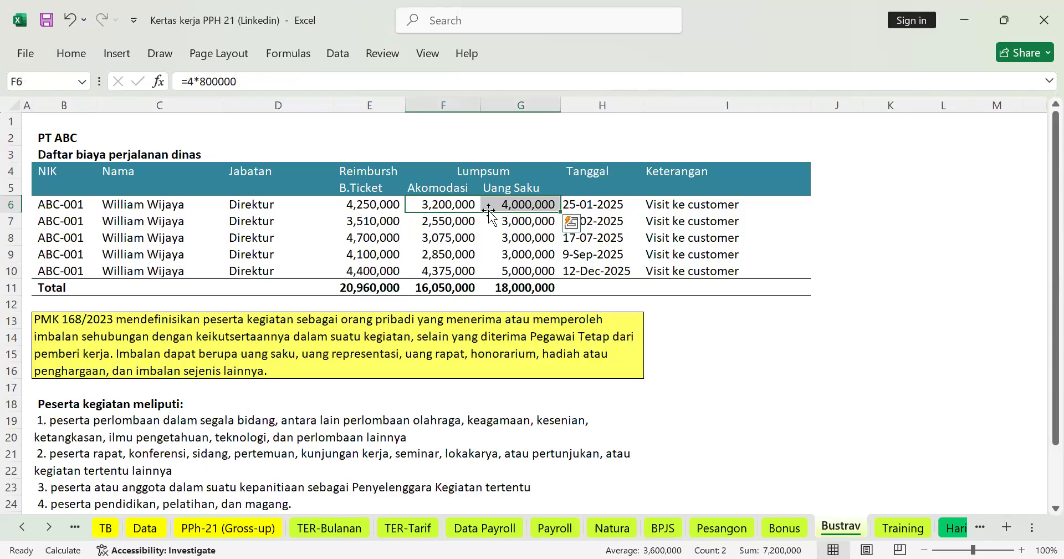
{"action": "left_click", "coordinate": [379, 207]}
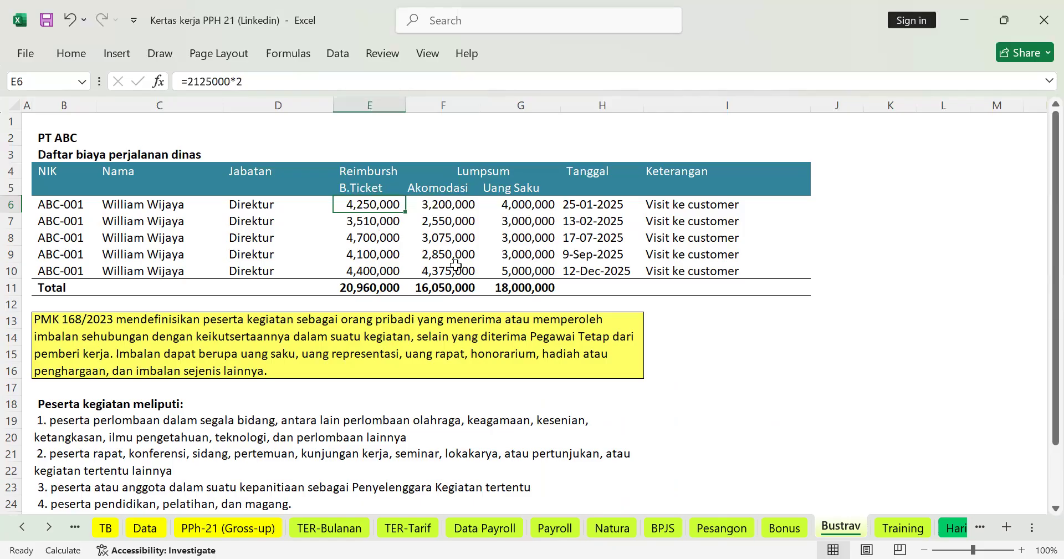
Compare the Direktur's Training & Bustrav amount in Z6 with the Akomodasi and Uang Saku totals in F11:G11 of the Bustrav sheet.
{"action": "left_click", "coordinate": [261, 526]}
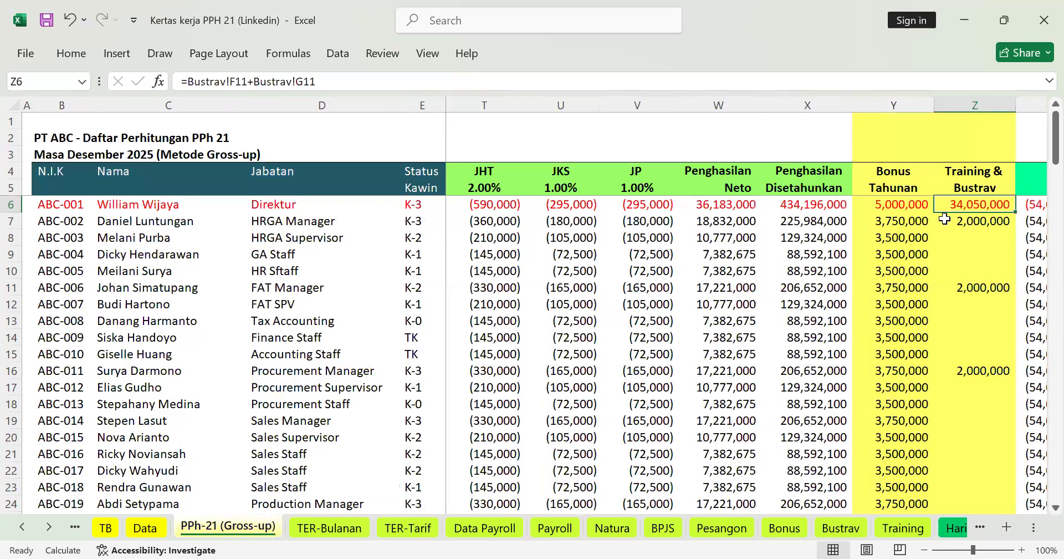
{"action": "left_click", "coordinate": [845, 533]}
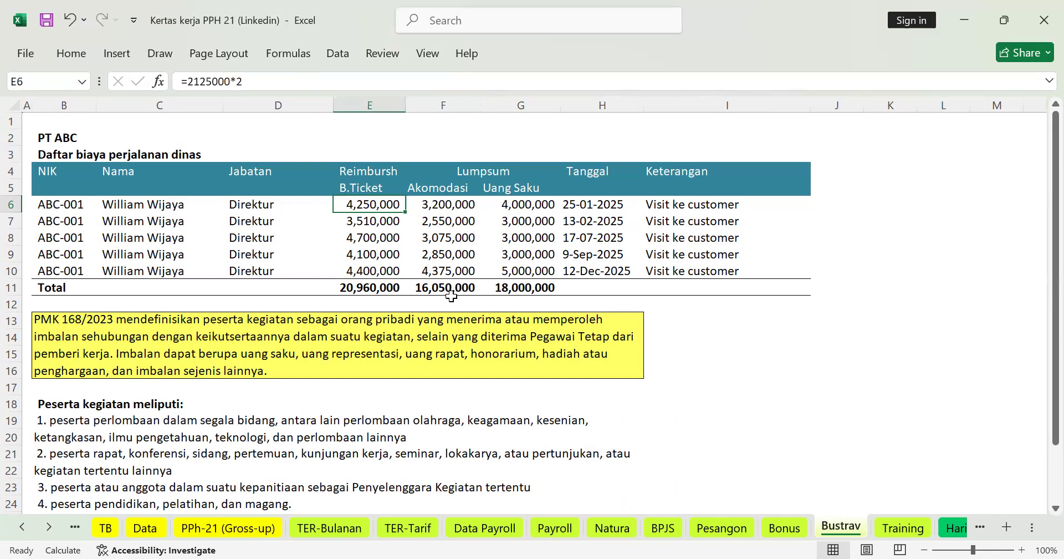
{"action": "left_click_drag", "start_coordinate": [459, 285], "coordinate": [492, 286]}
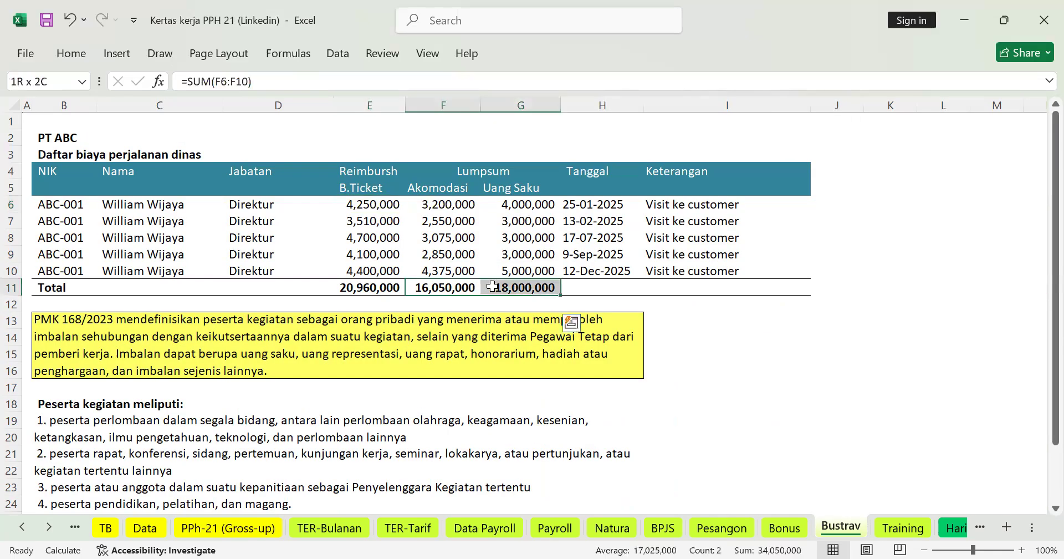
{"action": "left_click", "coordinate": [262, 526]}
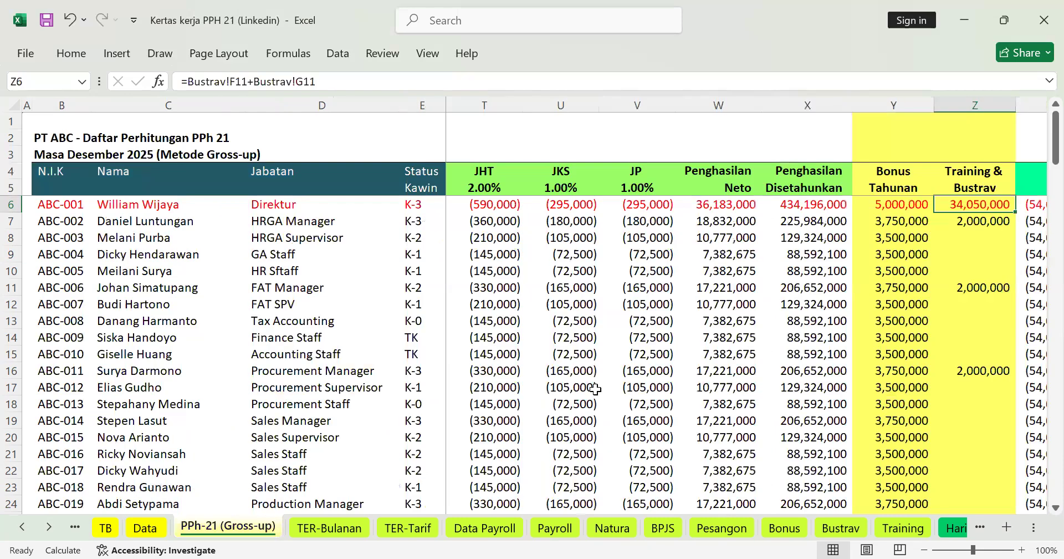
Check the sum of Penghasilan Disetahunkan, Bonus Tahunan and Training & Bustrav in X6:Z6 for the Direktur.
{"action": "left_click", "coordinate": [808, 207]}
{"action": "key", "text": "Right"}
{"action": "key", "text": "Right"}
{"action": "key", "text": "Right"}
{"action": "key", "text": "Right"}
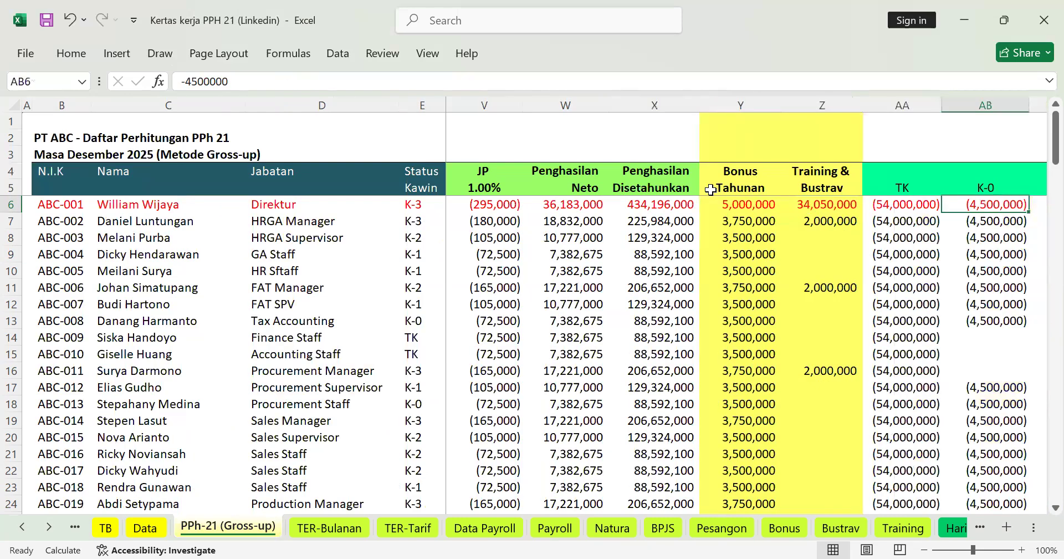
{"action": "left_click", "coordinate": [654, 200]}
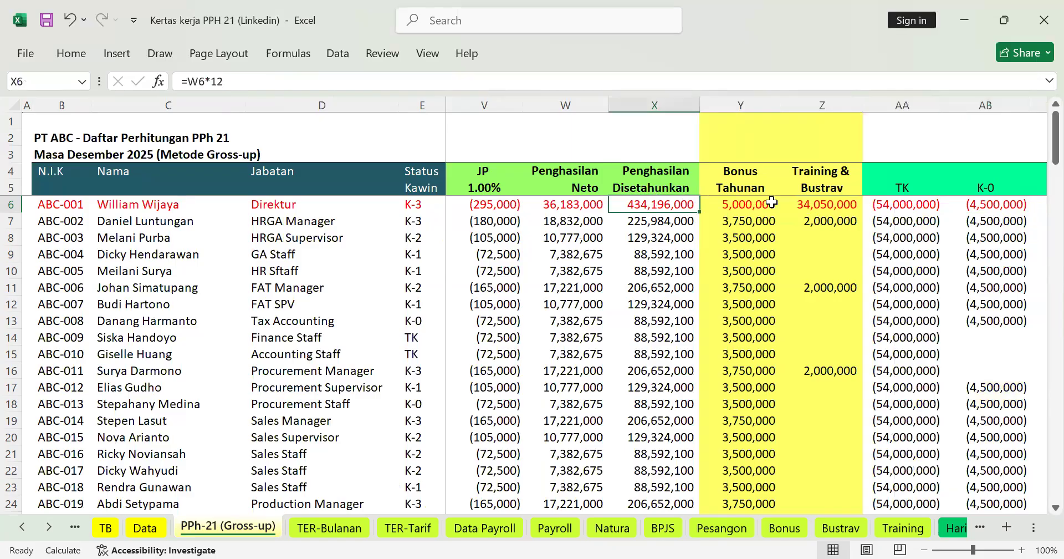
{"action": "left_click", "coordinate": [796, 204], "text": "shift"}
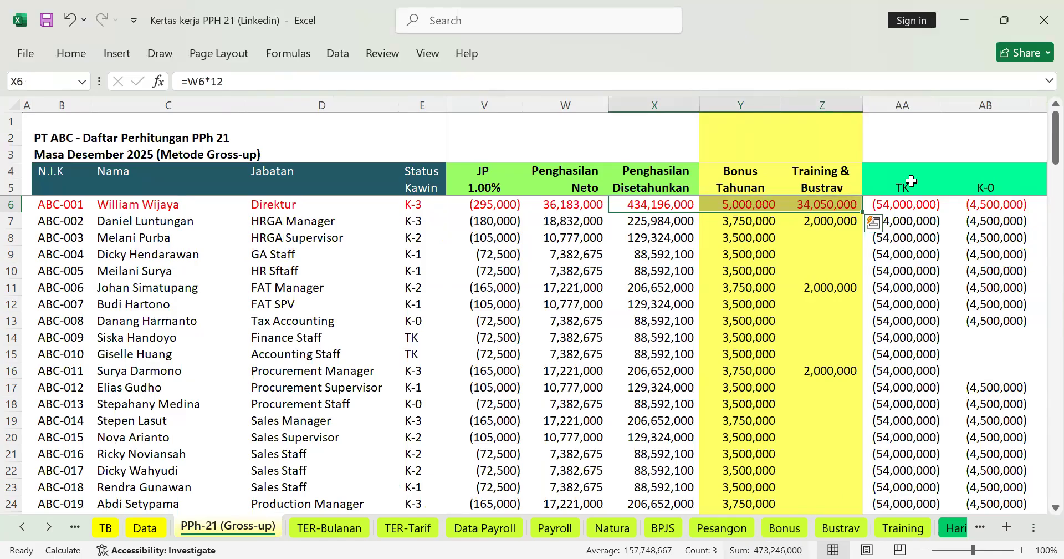
Examine the PTKP deductions from TK through K-3 in columns AA to AE, including the Direktur's TK amount in AA6.
{"action": "left_click", "coordinate": [910, 183]}
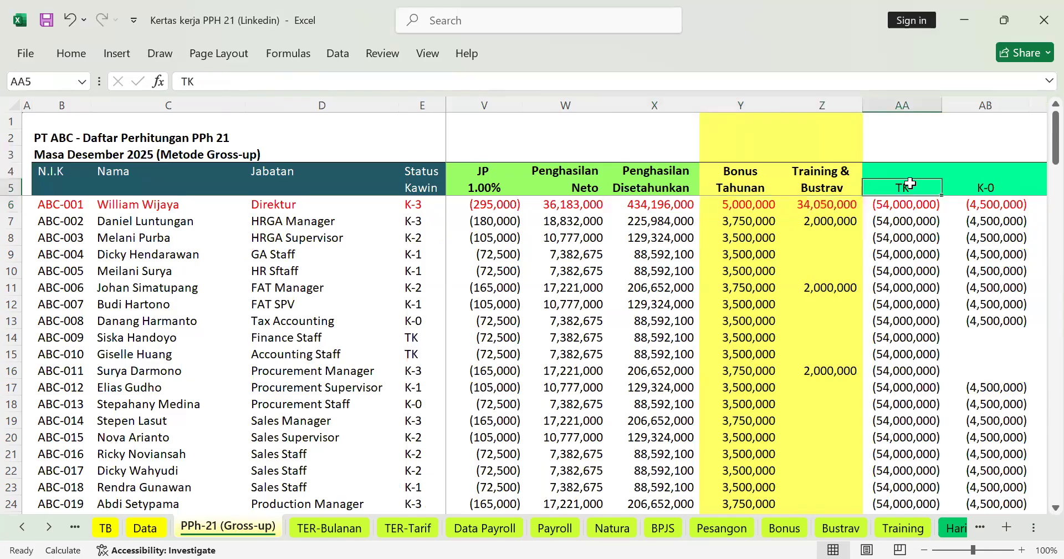
{"action": "key", "text": "Right"}
{"action": "key", "text": "Right"}
{"action": "key", "text": "Right"}
{"action": "scroll", "coordinate": [911, 182], "scroll_direction": "right", "scroll_amount": 3}
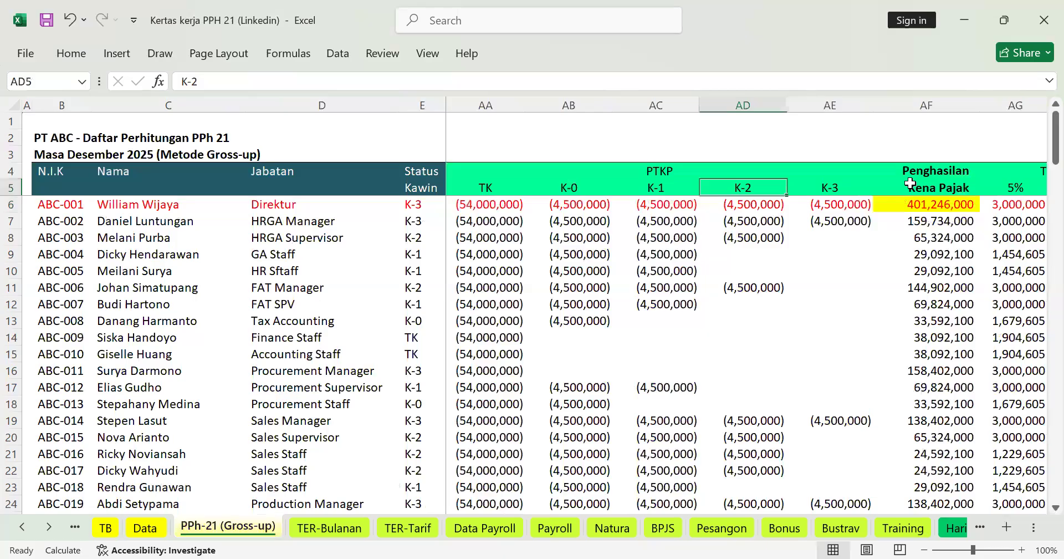
{"action": "key", "text": "Left"}
{"action": "key", "text": "Left"}
{"action": "key", "text": "Left"}
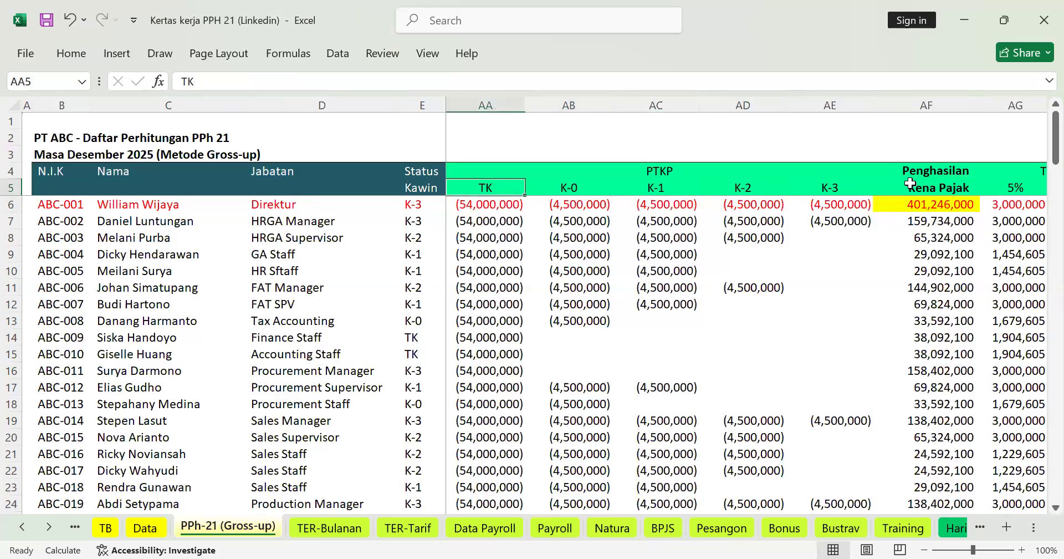
{"action": "key", "text": "Left"}
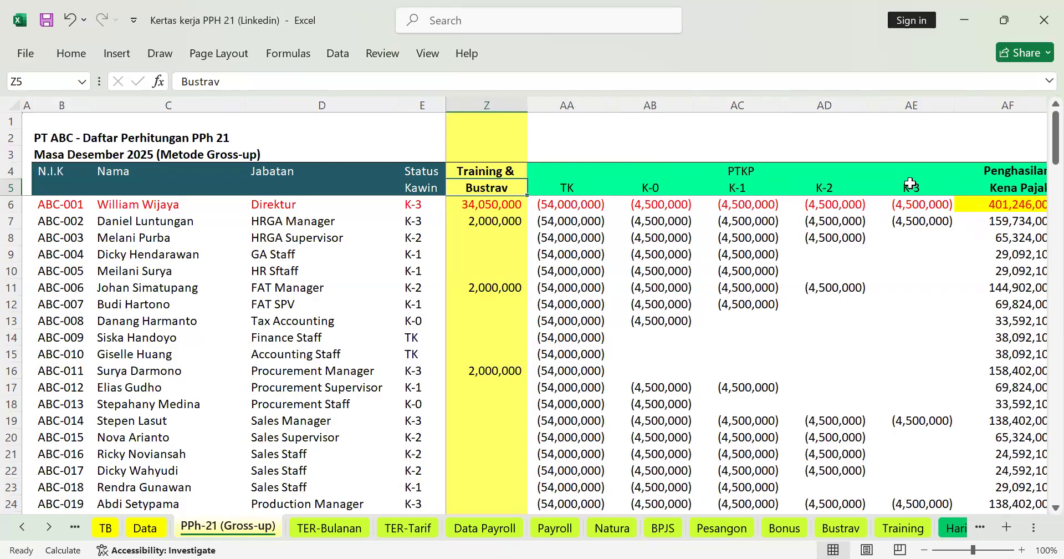
{"action": "key", "text": "Right"}
{"action": "key", "text": "Down"}
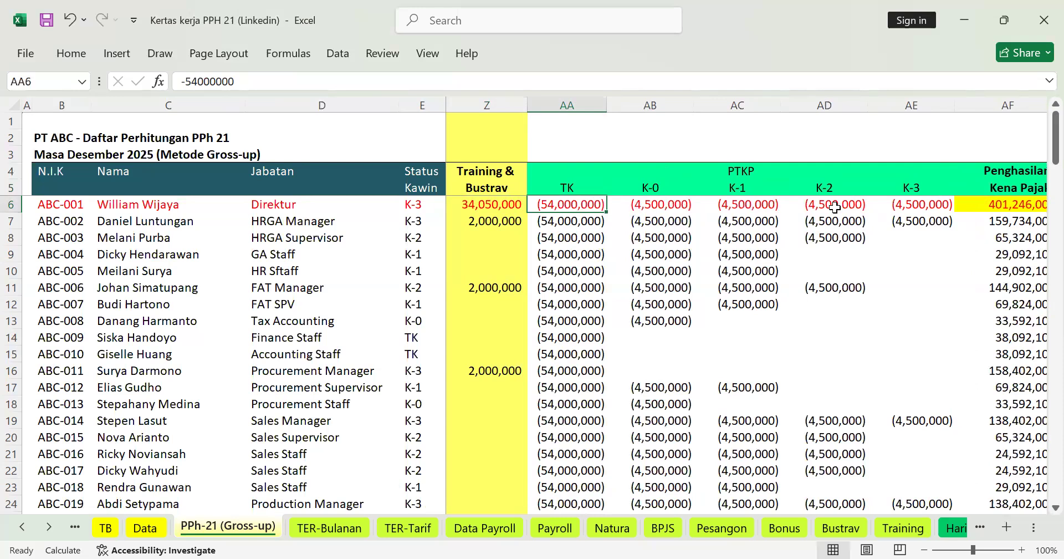
Inspect the Penghasilan Kena Pajak formula in AF6 and follow row 6 across the Tarif PPh pasal 17 columns to PPH 21 Masa.
{"action": "left_click", "coordinate": [1026, 204]}
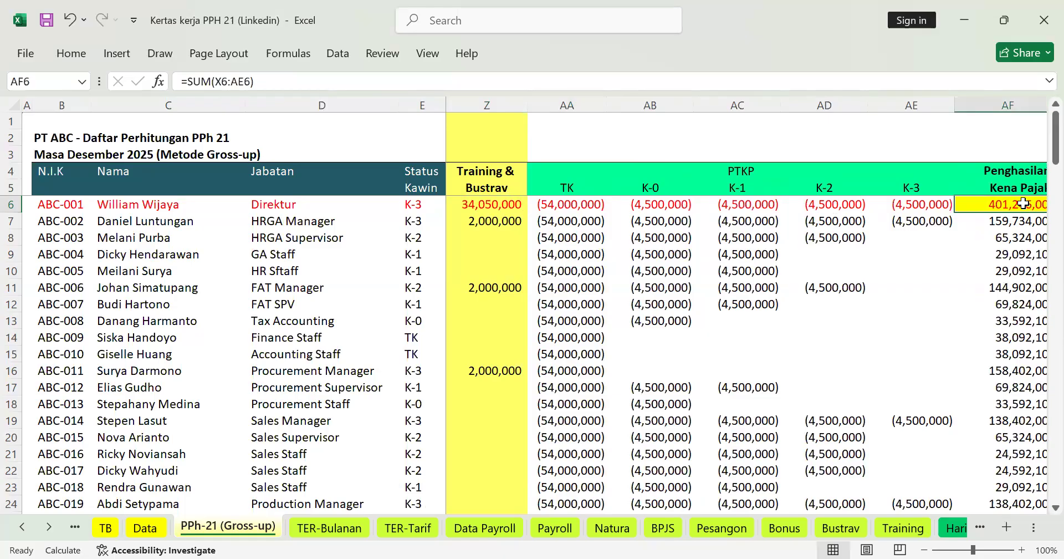
{"action": "double_click", "coordinate": [1023, 204]}
{"action": "key", "text": "Escape"}
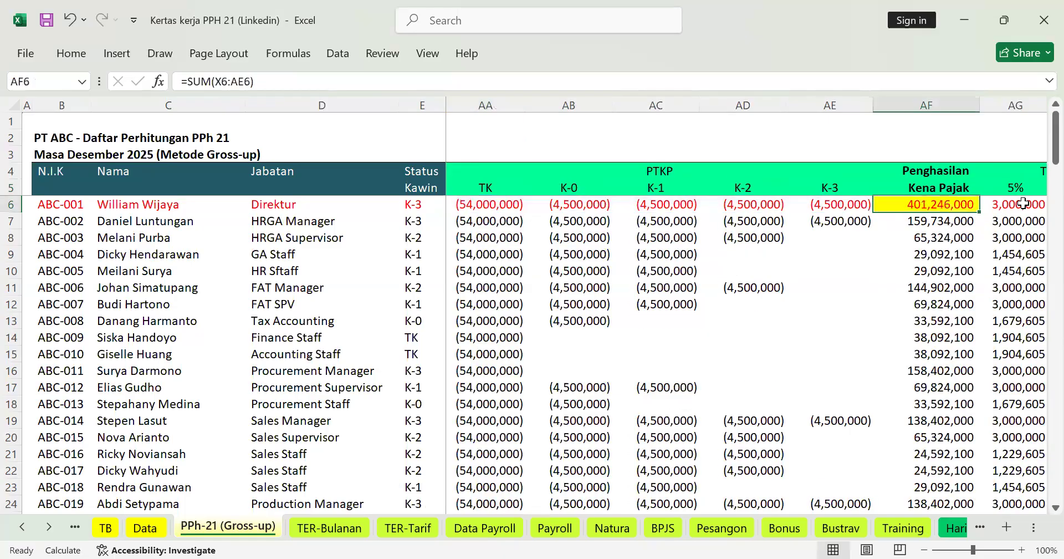
{"action": "key", "text": "Right"}
{"action": "key", "text": "Right"}
{"action": "key", "text": "Right"}
{"action": "key", "text": "Right"}
{"action": "key", "text": "Right"}
{"action": "key", "text": "Right"}
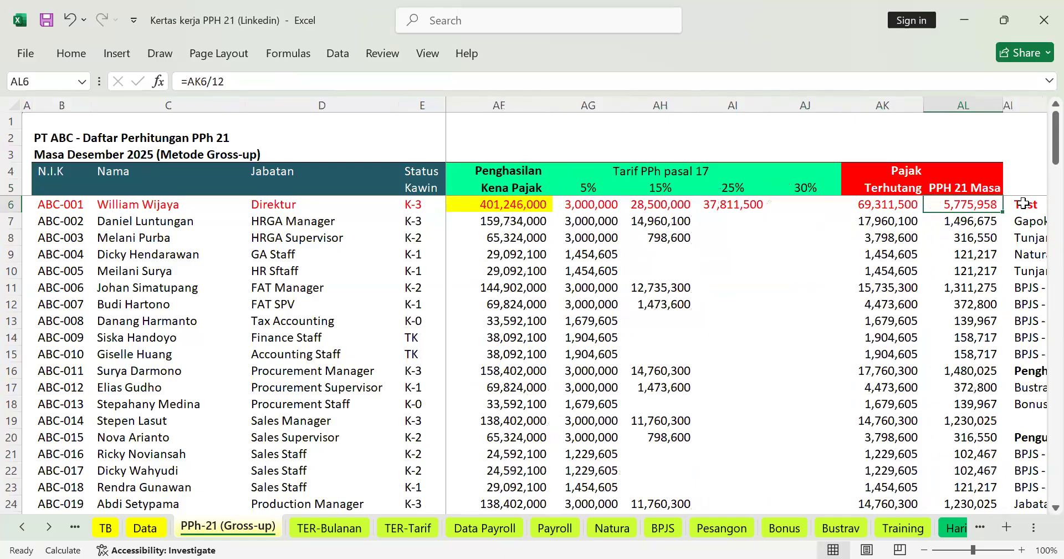
Examine the 5% rate header in AG5 and its calculation in AG6, and review the tariff columns for the employees further down.
{"action": "key", "text": "Left"}
{"action": "key", "text": "Left"}
{"action": "key", "text": "Left"}
{"action": "key", "text": "Left"}
{"action": "key", "text": "Left"}
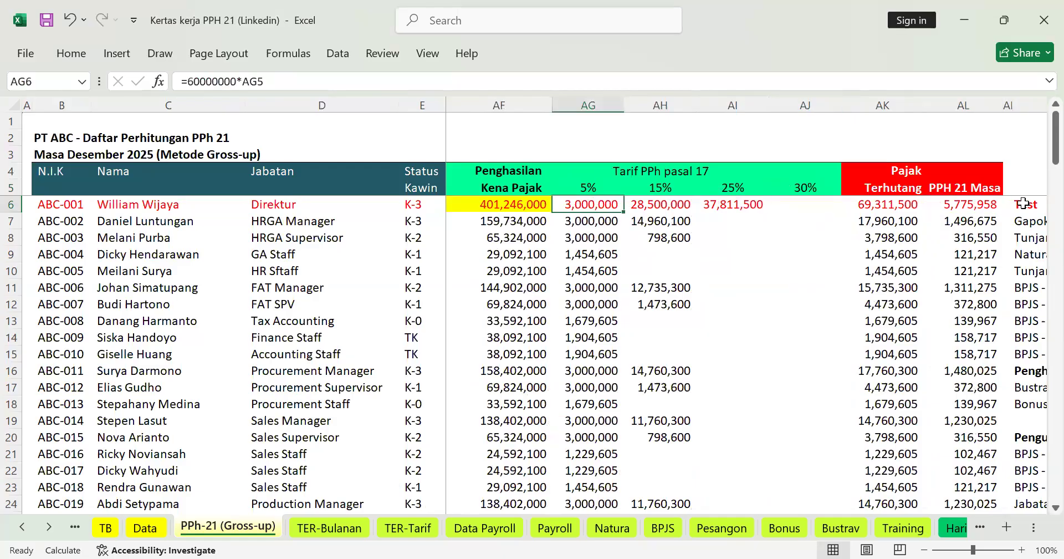
{"action": "key", "text": "Up"}
{"action": "key", "text": "Up"}
{"action": "key", "text": "Down"}
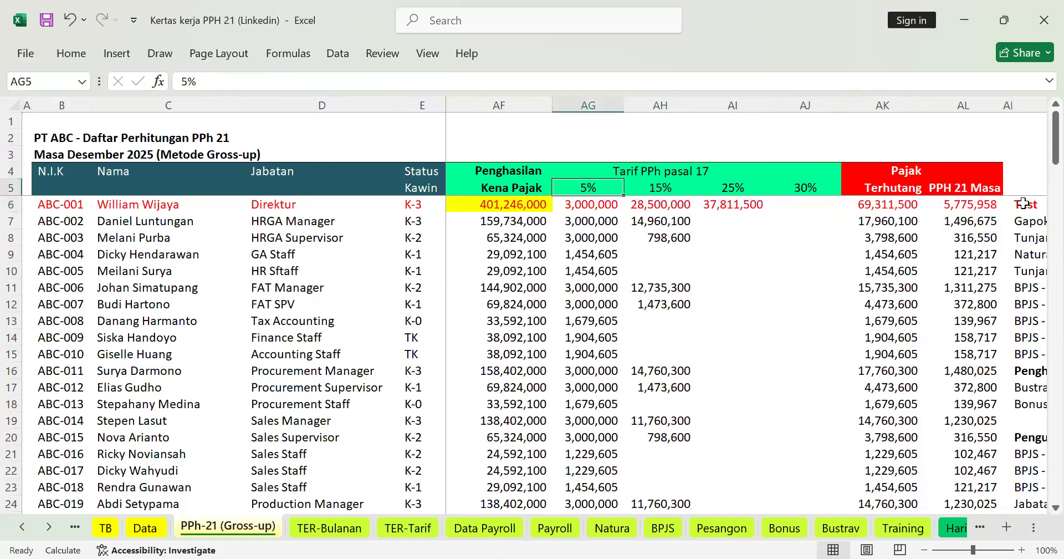
{"action": "key", "text": "Down"}
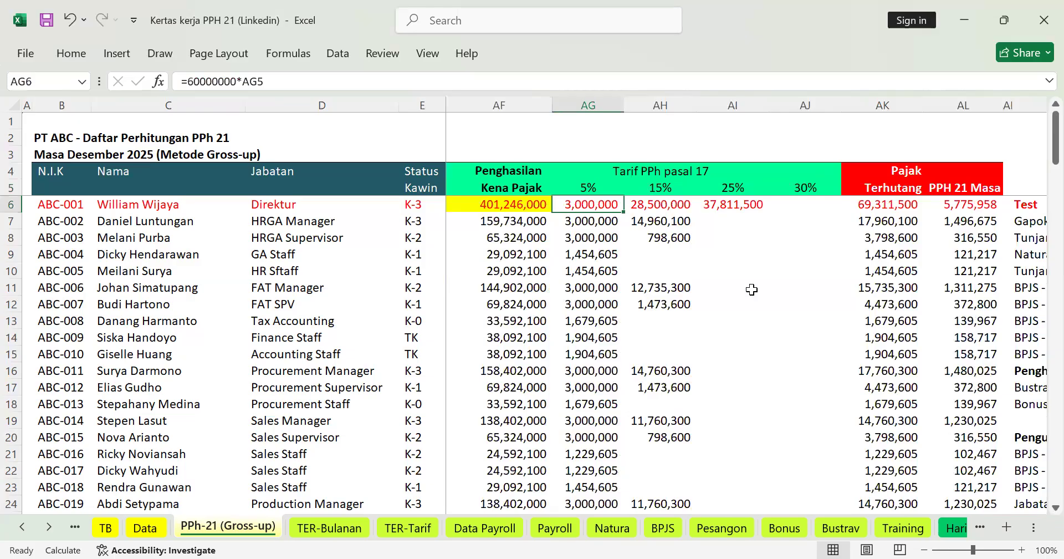
{"action": "scroll", "coordinate": [751, 288], "scroll_direction": "down", "scroll_amount": 3}
{"action": "scroll", "coordinate": [720, 274], "scroll_direction": "down", "scroll_amount": 6}
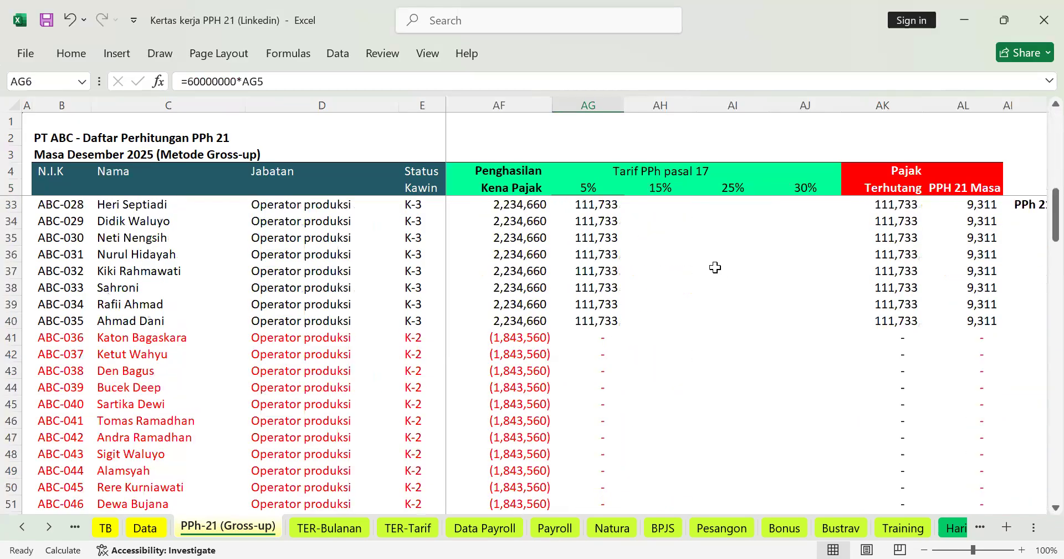
{"action": "scroll", "coordinate": [715, 267], "scroll_direction": "up", "scroll_amount": 9}
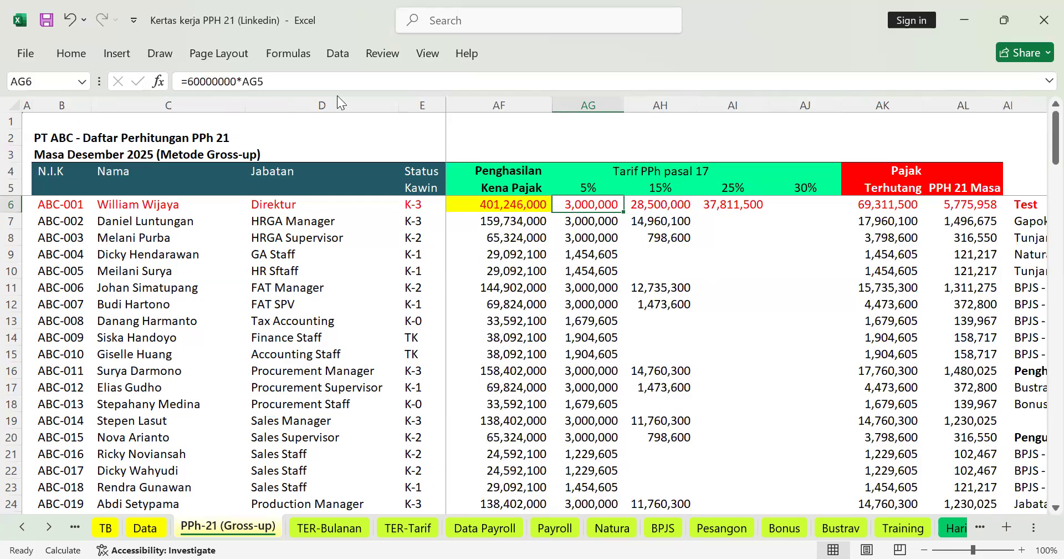
Inspect the Direktur's 5% bracket formula in AG6 and 15% bracket formula in AH6.
{"action": "left_click", "coordinate": [651, 205]}
{"action": "left_click", "coordinate": [614, 206]}
{"action": "double_click", "coordinate": [610, 203]}
{"action": "key", "text": "Escape"}
{"action": "left_click", "coordinate": [678, 206]}
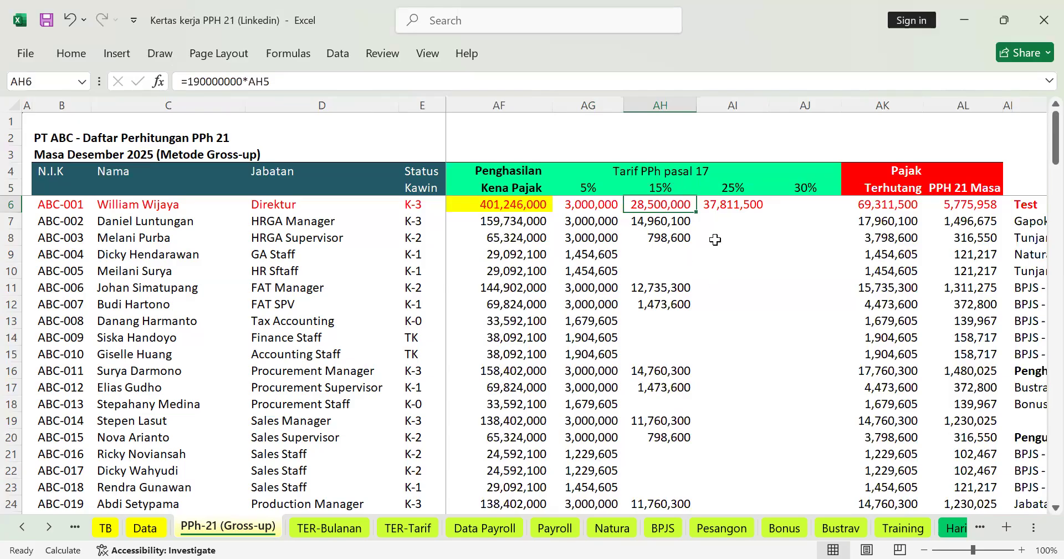
Inspect how the 25% bracket formula in AI6 uses the Direktur's Penghasilan Kena Pajak.
{"action": "left_click", "coordinate": [746, 230]}
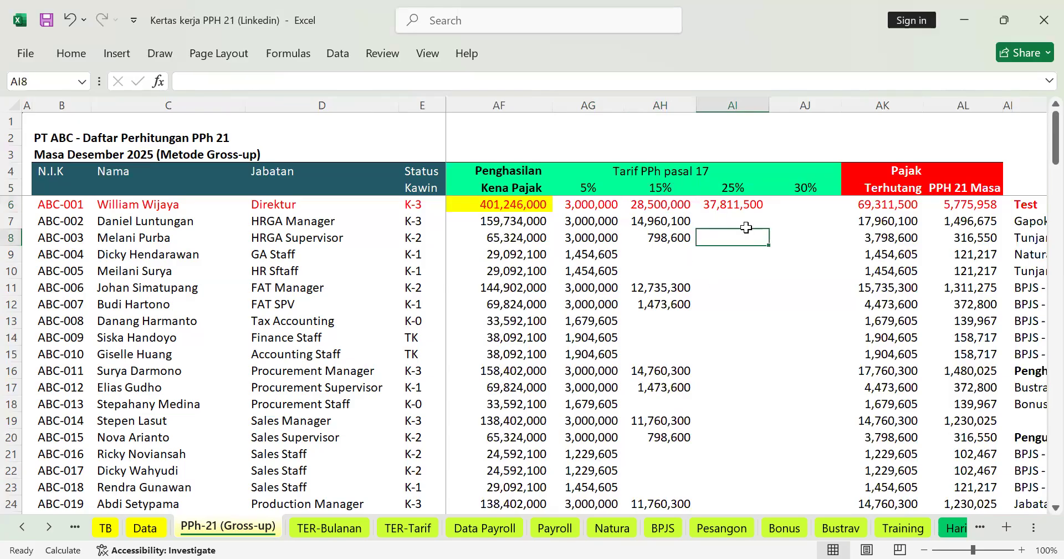
{"action": "key", "text": "Up"}
{"action": "key", "text": "Up"}
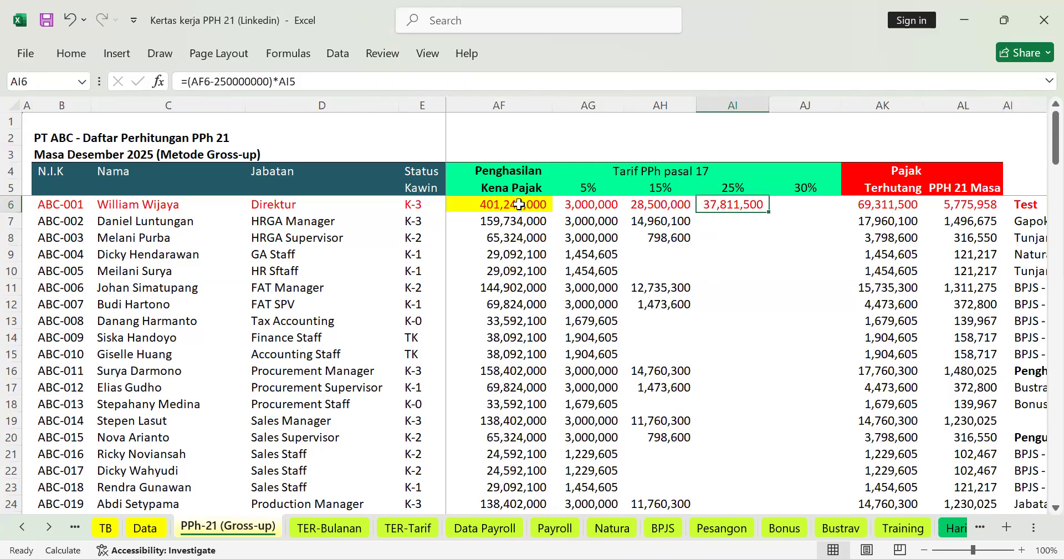
{"action": "double_click", "coordinate": [731, 206]}
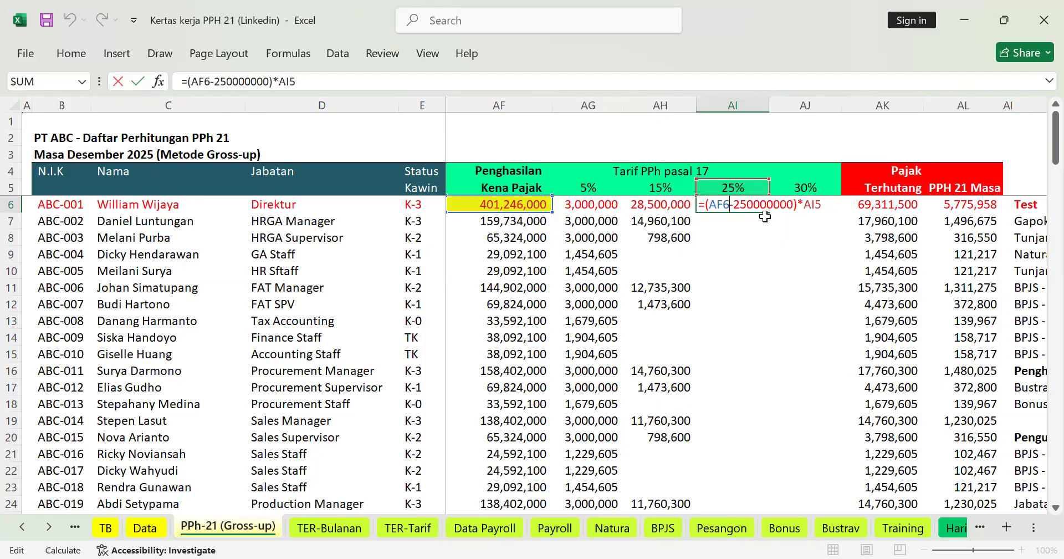
{"action": "key", "text": "ctrl+Return"}
Check the Direktur's Pajak Terhutang formula in AK6 and the monthly PPH 21 Masa formula in AL6.
{"action": "key", "text": "Right"}
{"action": "key", "text": "Right"}
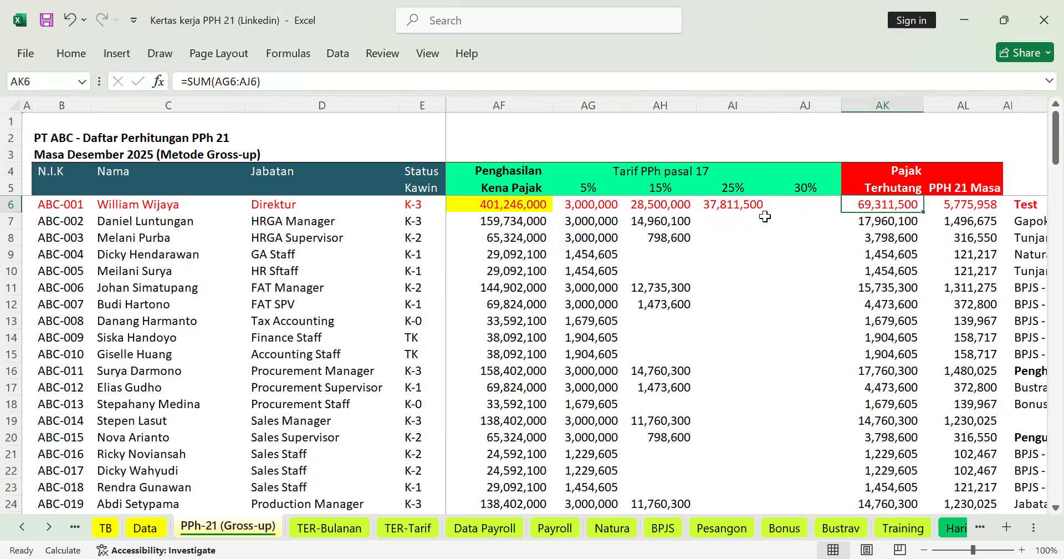
{"action": "key", "text": "Right"}
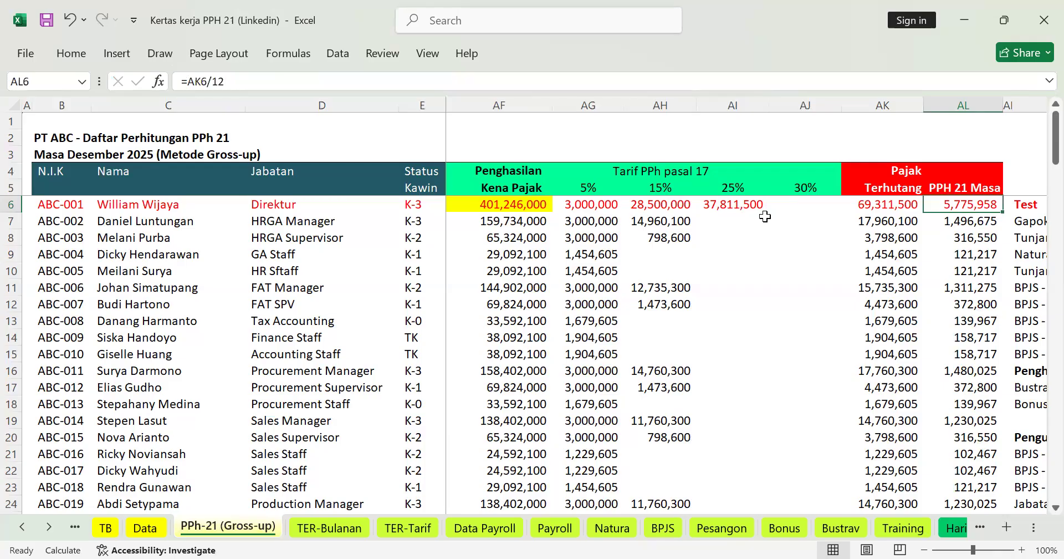
Link the Direktur's Tunjangan Pajak in K6 to PPH 21 Masa with the formula =AL6.
{"action": "key", "text": "Left"}
{"action": "key", "text": "Left"}
{"action": "key", "text": "Left"}
{"action": "key", "text": "Left"}
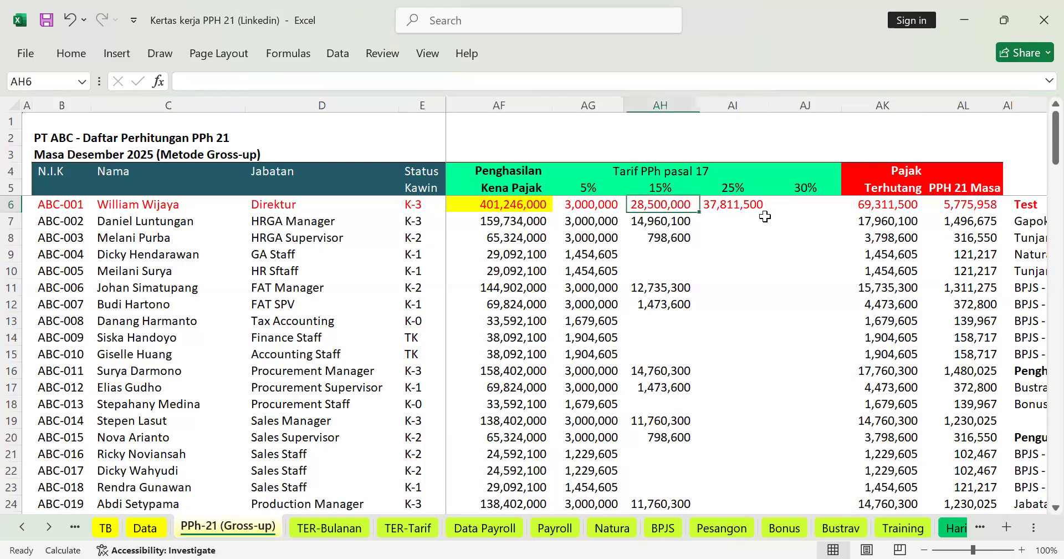
{"action": "key", "text": "Left"}
{"action": "key", "text": "Left"}
{"action": "key", "text": "Left"}
{"action": "key", "text": "Left"}
{"action": "key", "text": "Left"}
{"action": "key", "text": "Left"}
{"action": "key", "text": "Left"}
{"action": "key", "text": "Left"}
{"action": "key", "text": "Left"}
{"action": "key", "text": "Left"}
{"action": "key", "text": "Left"}
{"action": "key", "text": "Left"}
{"action": "key", "text": "Left"}
{"action": "key", "text": "Left"}
{"action": "key", "text": "Left"}
{"action": "key", "text": "Left"}
{"action": "key", "text": "Left"}
{"action": "key", "text": "Left"}
{"action": "key", "text": "Left"}
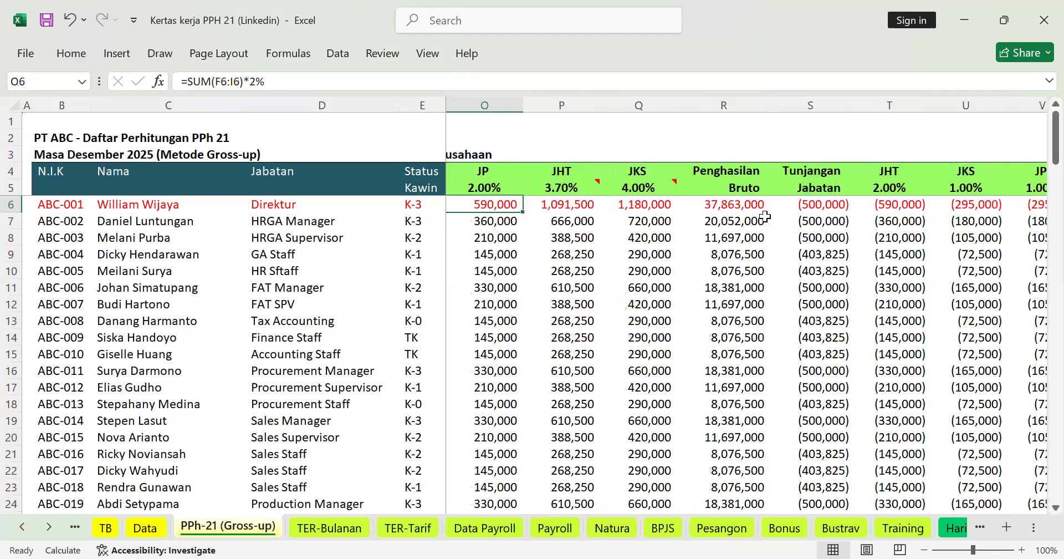
{"action": "key", "text": "Left"}
{"action": "key", "text": "Left"}
{"action": "key", "text": "Left"}
{"action": "key", "text": "Left"}
{"action": "key", "text": "Left"}
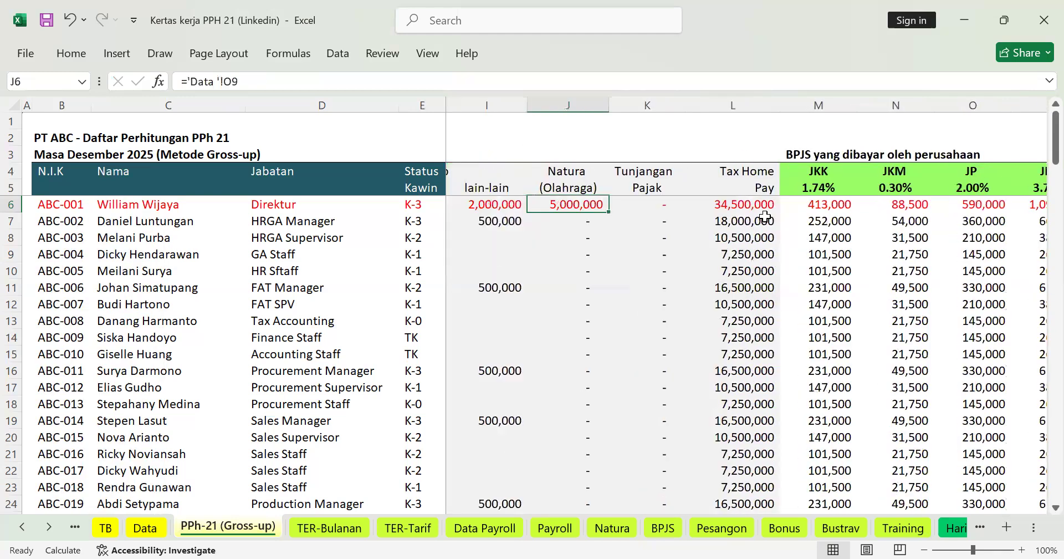
{"action": "key", "text": "Right"}
{"action": "type", "text": "="}
{"action": "key", "text": "Right"}
{"action": "key", "text": "ctrl+Right"}
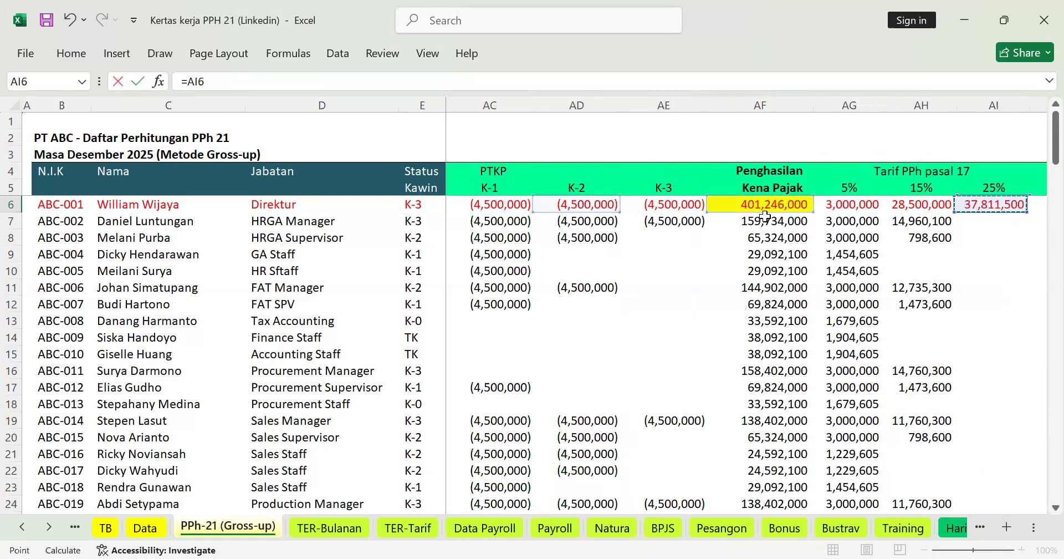
{"action": "key", "text": "ctrl+Right"}
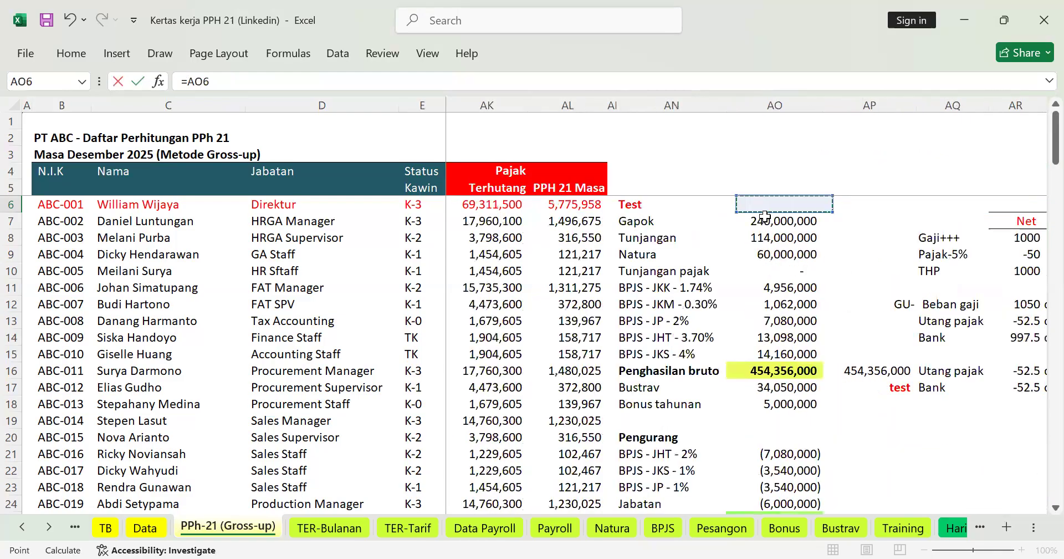
{"action": "key", "text": "Left"}
{"action": "key", "text": "Left"}
{"action": "key", "text": "Left"}
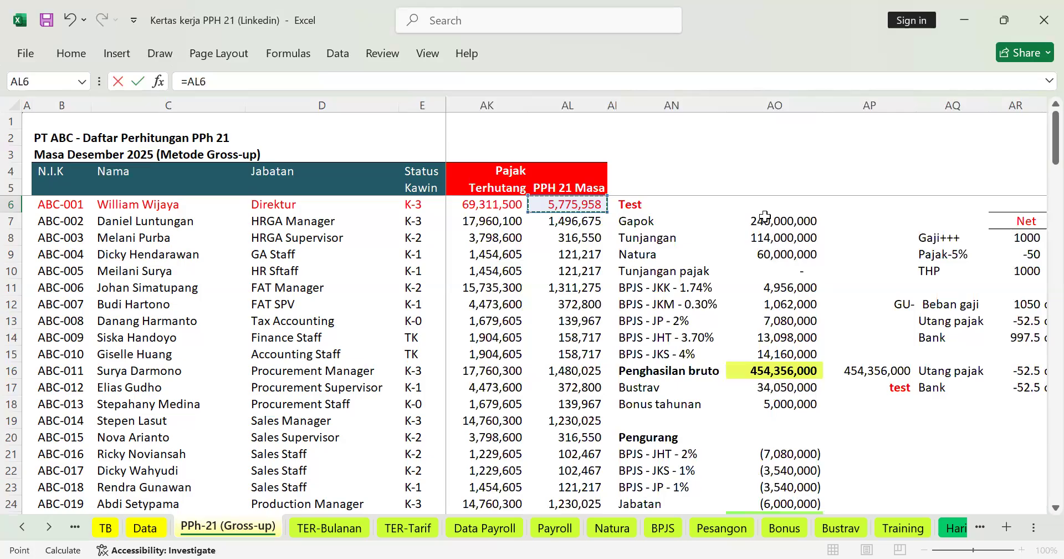
{"action": "key", "text": "Escape"}
{"action": "key", "text": "Up"}
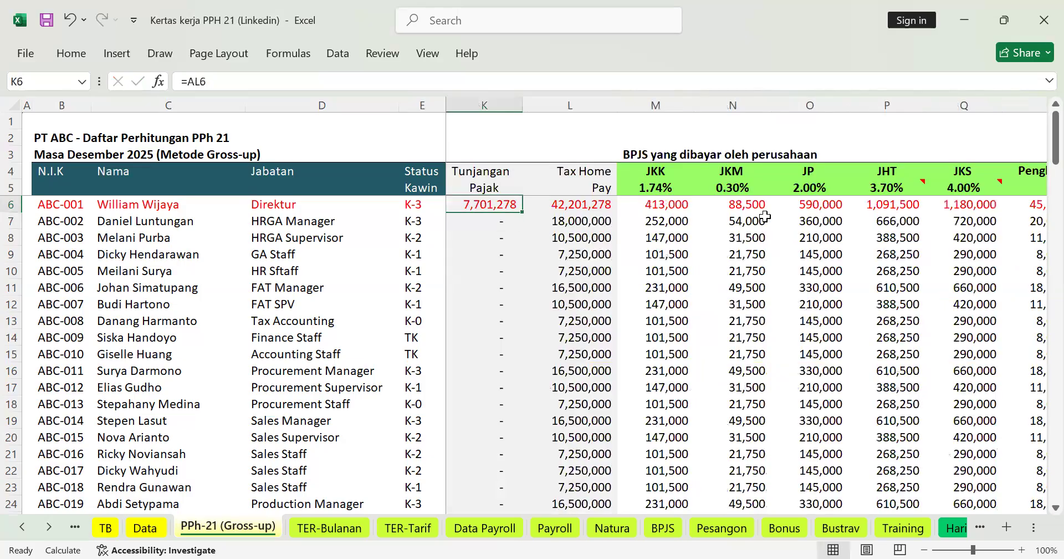
Check the Direktur's Tax Home Pay in L6 and JKK in M6, and return to Tunjangan Pajak in K6.
{"action": "key", "text": "Right"}
{"action": "key", "text": "Right"}
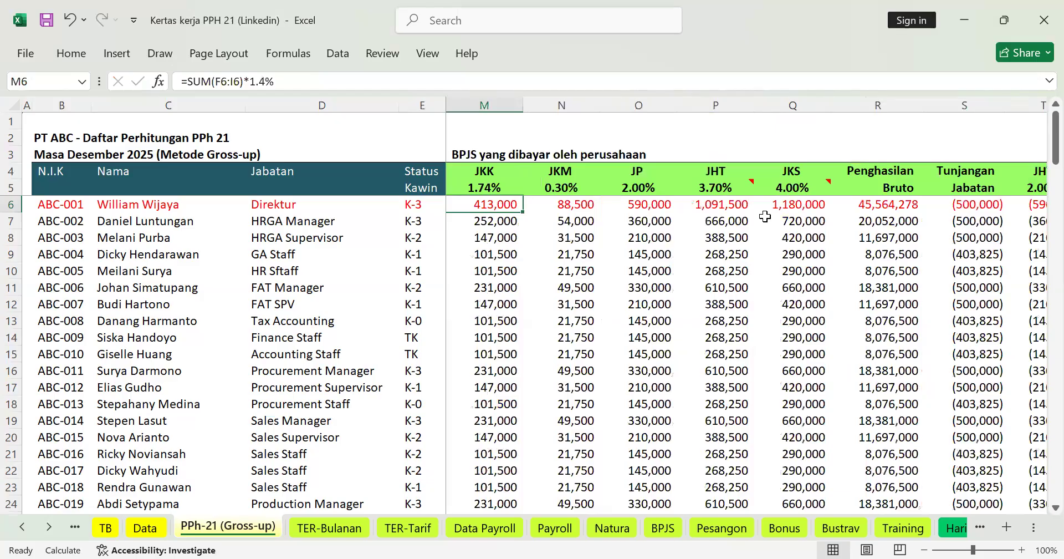
{"action": "key", "text": "Left"}
{"action": "key", "text": "Left"}
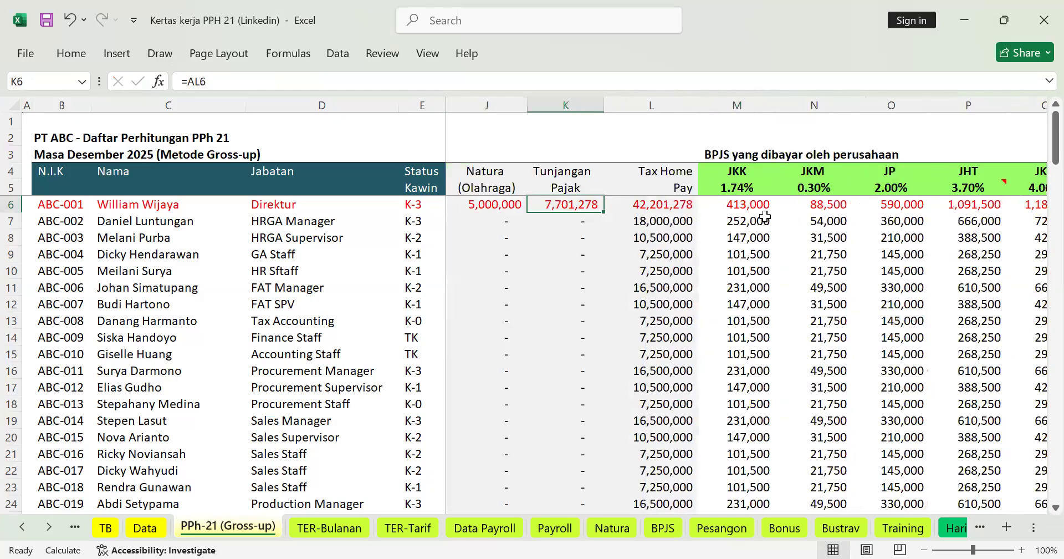
Review the Direktur's row from Tunjangan Pajak in K6 across to PPH 21 Masa in AL6.
{"action": "key", "text": "Right"}
{"action": "key", "text": "Right"}
{"action": "key", "text": "Right"}
{"action": "key", "text": "Right"}
{"action": "key", "text": "Right"}
{"action": "key", "text": "Right"}
{"action": "key", "text": "Right"}
{"action": "key", "text": "Right"}
{"action": "key", "text": "Right"}
{"action": "key", "text": "Right"}
{"action": "key", "text": "Right"}
{"action": "key", "text": "Right"}
{"action": "key", "text": "Right"}
{"action": "key", "text": "Right"}
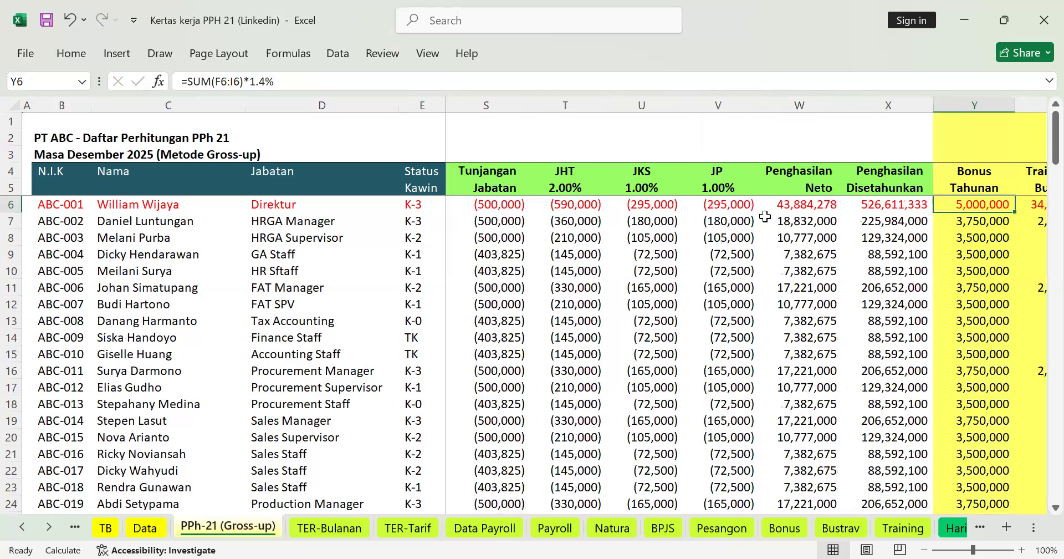
{"action": "key", "text": "Right"}
{"action": "key", "text": "Right"}
{"action": "key", "text": "Right"}
{"action": "key", "text": "Right"}
{"action": "key", "text": "Right"}
{"action": "key", "text": "Right"}
{"action": "key", "text": "Right"}
{"action": "key", "text": "Right"}
{"action": "key", "text": "Right"}
{"action": "key", "text": "Right"}
{"action": "key", "text": "Right"}
{"action": "key", "text": "Right"}
{"action": "key", "text": "Right"}
{"action": "key", "text": "Right"}
{"action": "key", "text": "Left"}
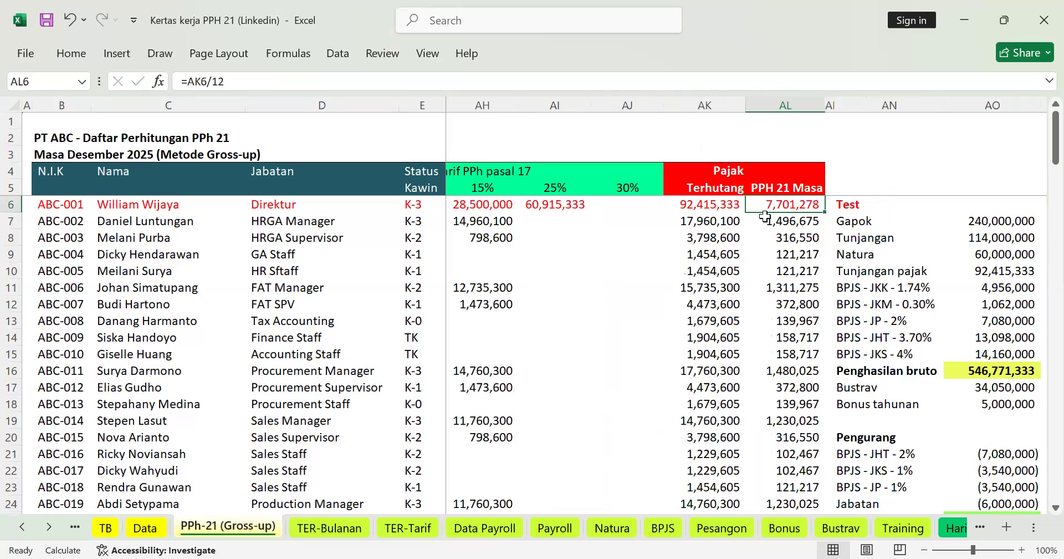
Check the annual Gapok and Tunjangan formulas in AO7 and AO8 of the Test table.
{"action": "key", "text": "Right"}
{"action": "key", "text": "Right"}
{"action": "key", "text": "Right"}
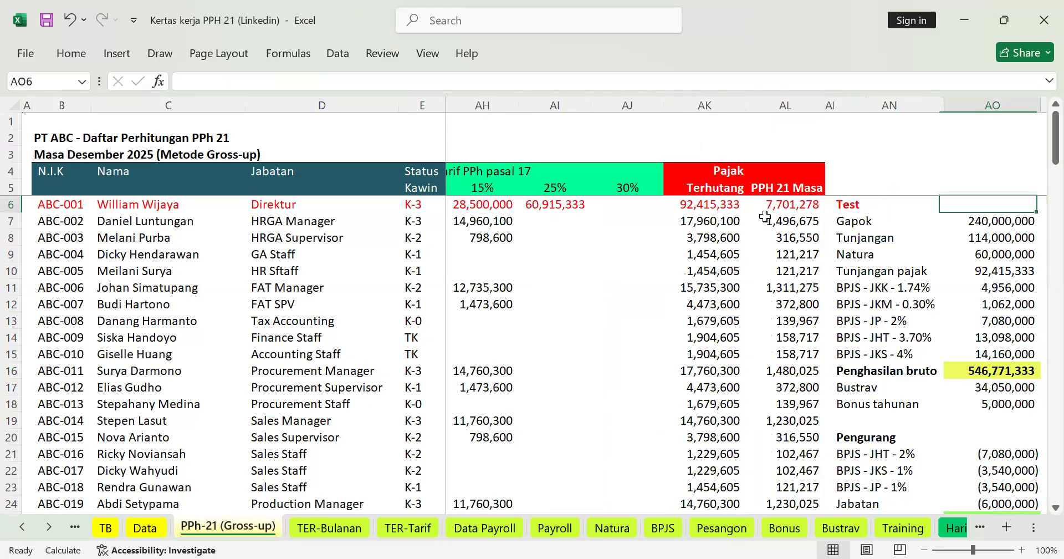
{"action": "key", "text": "Right"}
{"action": "key", "text": "Right"}
{"action": "key", "text": "Right"}
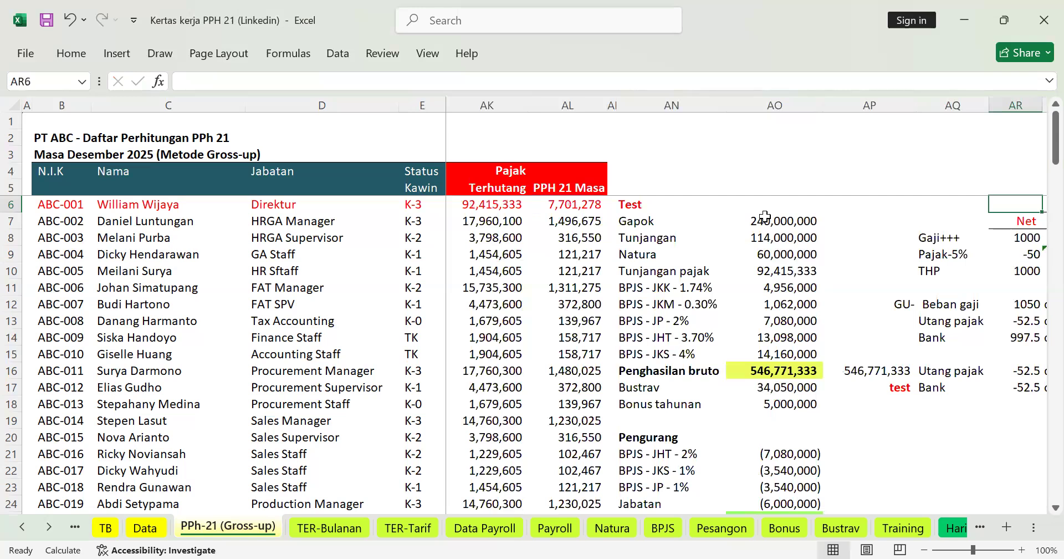
{"action": "key", "text": "Left"}
{"action": "key", "text": "Left"}
{"action": "key", "text": "Left"}
{"action": "key", "text": "Left"}
{"action": "key", "text": "Down"}
{"action": "key", "text": "Right"}
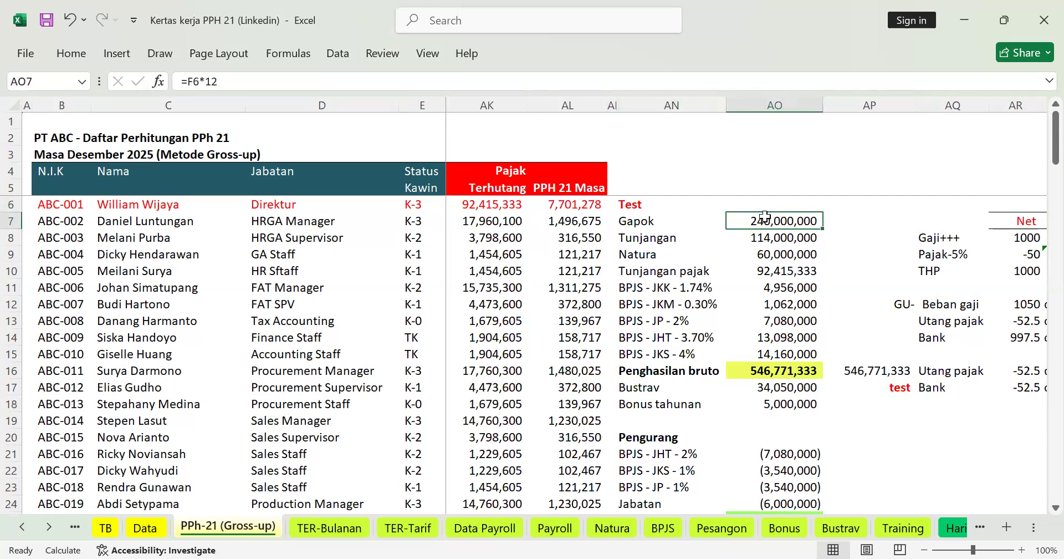
{"action": "key", "text": "Left"}
{"action": "key", "text": "Down"}
{"action": "key", "text": "Right"}
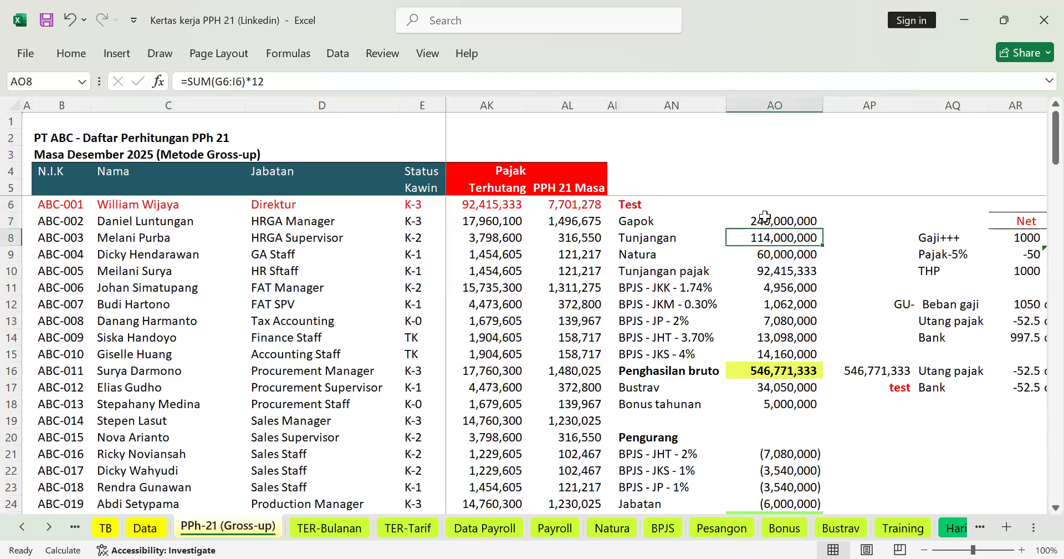
{"action": "key", "text": "Left"}
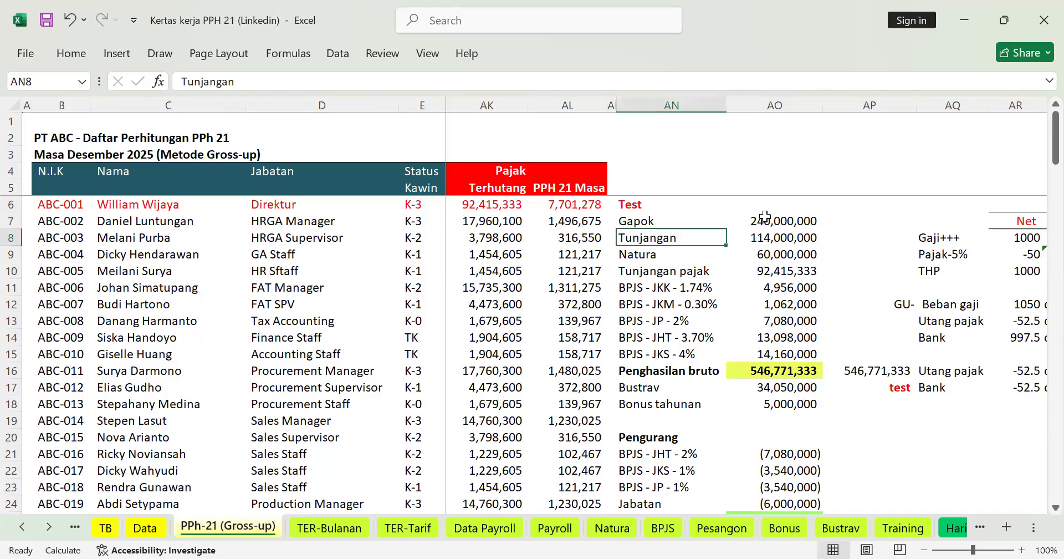
Return to the Direktur's income columns and review the fixed allowances in G6 to I6 and Natura in J6.
{"action": "key", "text": "ctrl+Home"}
{"action": "key", "text": "Up"}
{"action": "key", "text": "Right"}
{"action": "key", "text": "Right"}
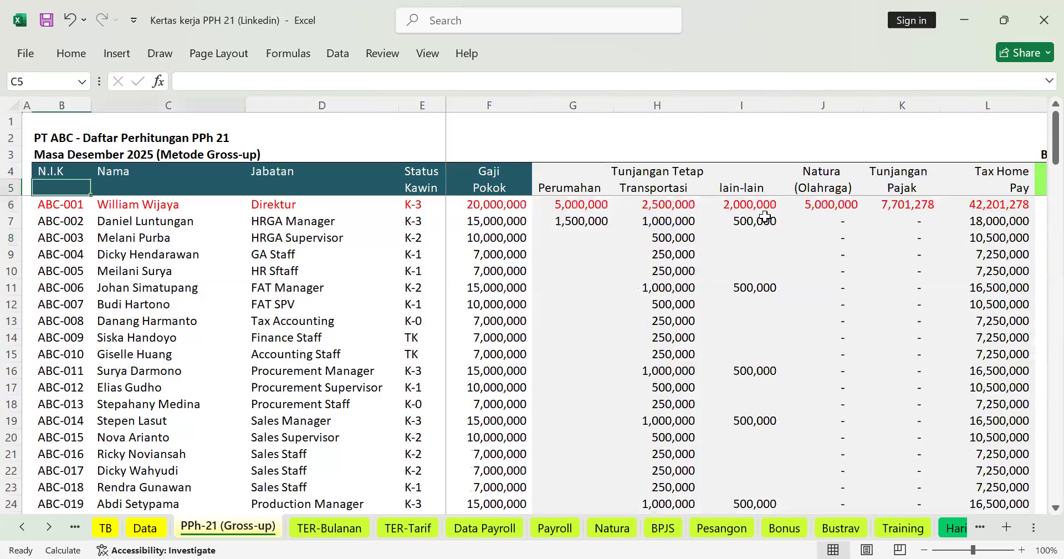
{"action": "key", "text": "Right"}
{"action": "key", "text": "Right"}
{"action": "key", "text": "Right"}
{"action": "key", "text": "Right"}
{"action": "key", "text": "Right"}
{"action": "key", "text": "Down"}
{"action": "key", "text": "Left"}
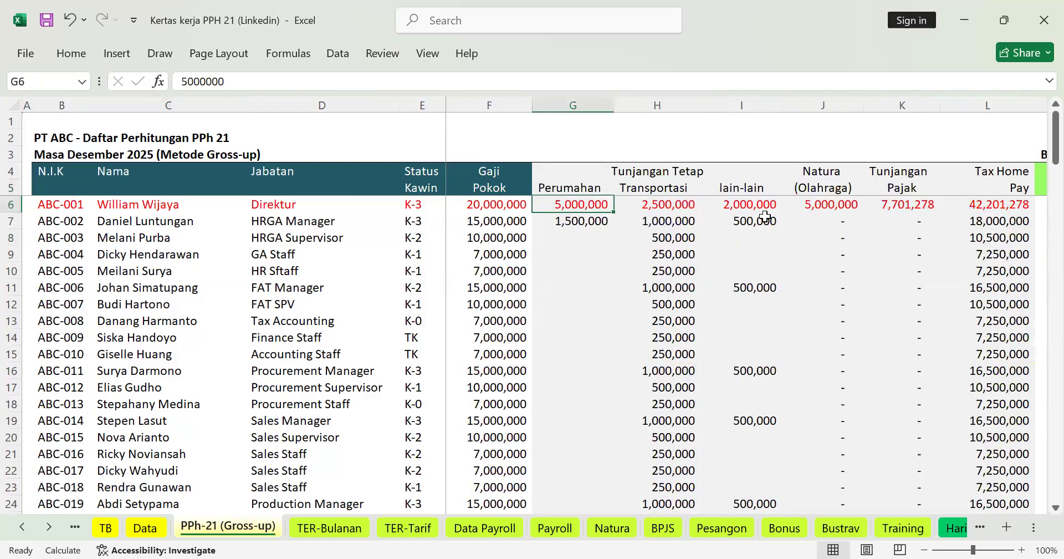
{"action": "key", "text": "Right"}
{"action": "key", "text": "Right"}
{"action": "key", "text": "Right"}
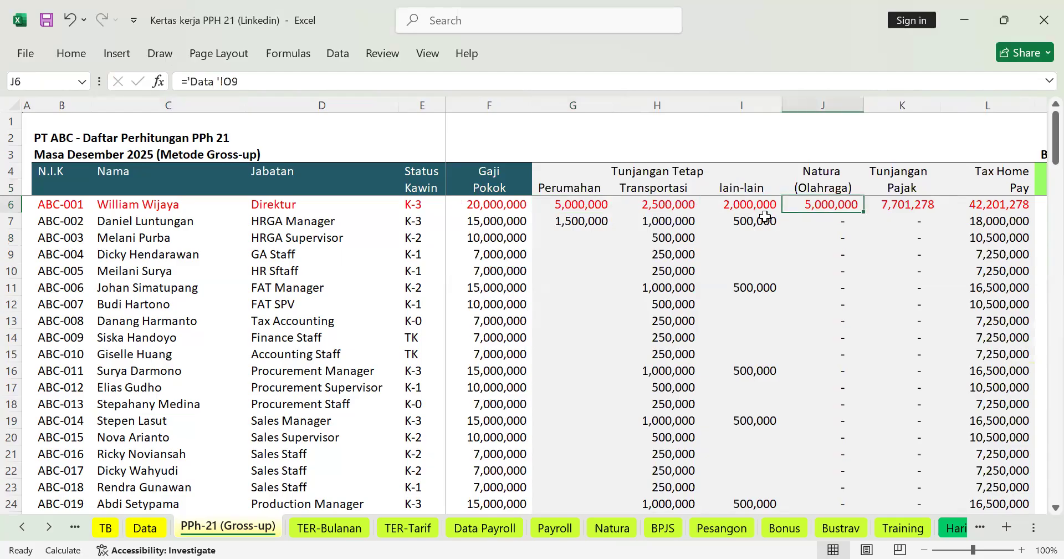
Go back to the Test table and inspect which cells the Tunjangan formula in AO8 sums.
{"action": "key", "text": "Right"}
{"action": "key", "text": "Right"}
{"action": "key", "text": "Right"}
{"action": "key", "text": "Right"}
{"action": "key", "text": "Right"}
{"action": "key", "text": "Right"}
{"action": "key", "text": "Right"}
{"action": "key", "text": "Right"}
{"action": "key", "text": "Right"}
{"action": "key", "text": "Right"}
{"action": "key", "text": "Right"}
{"action": "key", "text": "Right"}
{"action": "key", "text": "Right"}
{"action": "key", "text": "Right"}
{"action": "key", "text": "Right"}
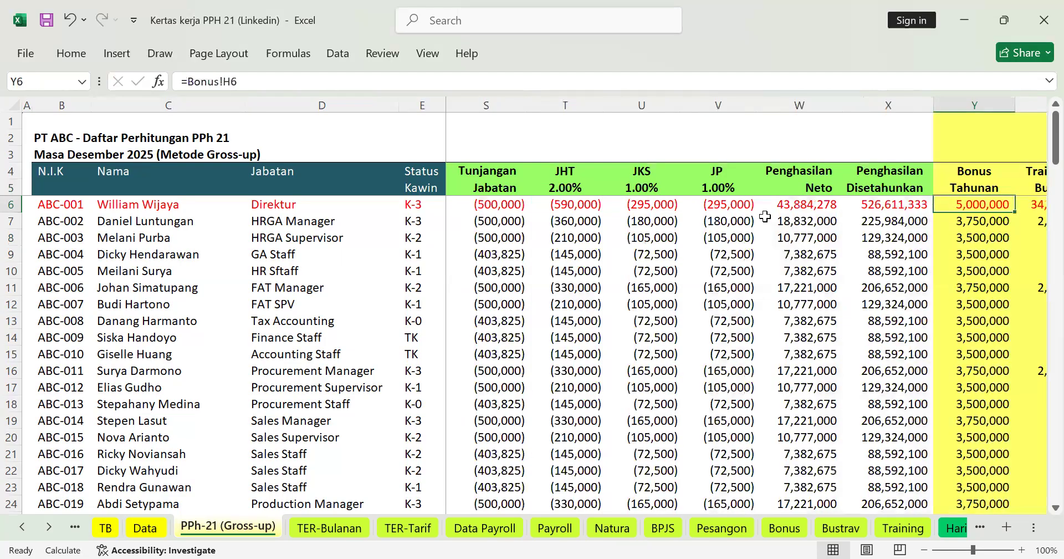
{"action": "key", "text": "Right"}
{"action": "key", "text": "Right"}
{"action": "key", "text": "Right"}
{"action": "key", "text": "Right"}
{"action": "key", "text": "Right"}
{"action": "key", "text": "Right"}
{"action": "key", "text": "Right"}
{"action": "key", "text": "Right"}
{"action": "key", "text": "Right"}
{"action": "key", "text": "Right"}
{"action": "key", "text": "Right"}
{"action": "key", "text": "Right"}
{"action": "key", "text": "Right"}
{"action": "key", "text": "Right"}
{"action": "key", "text": "Right"}
{"action": "key", "text": "Right"}
{"action": "key", "text": "Right"}
{"action": "key", "text": "Right"}
{"action": "key", "text": "Right"}
{"action": "key", "text": "Right"}
{"action": "key", "text": "Right"}
{"action": "double_click", "coordinate": [633, 237]}
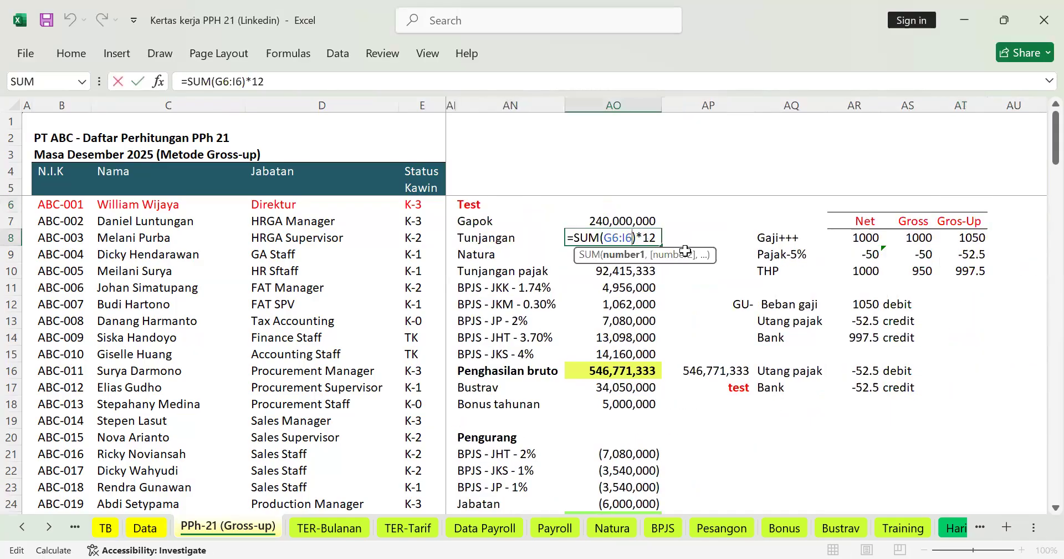
{"action": "key", "text": "Return"}
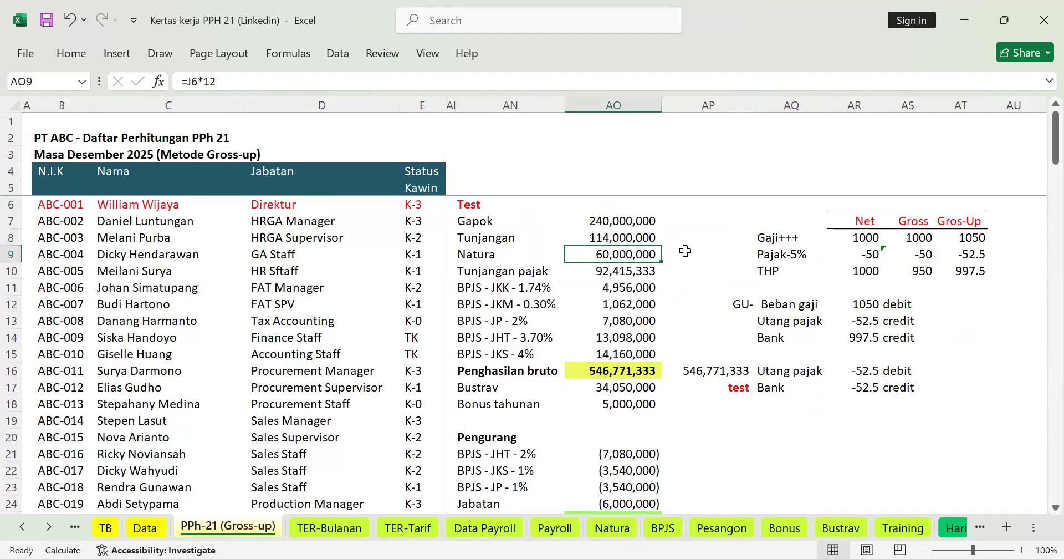
Check the Test table's annual amounts from Tunjangan pajak in AO10 down to Penghasilan bruto in AO16.
{"action": "key", "text": "Down"}
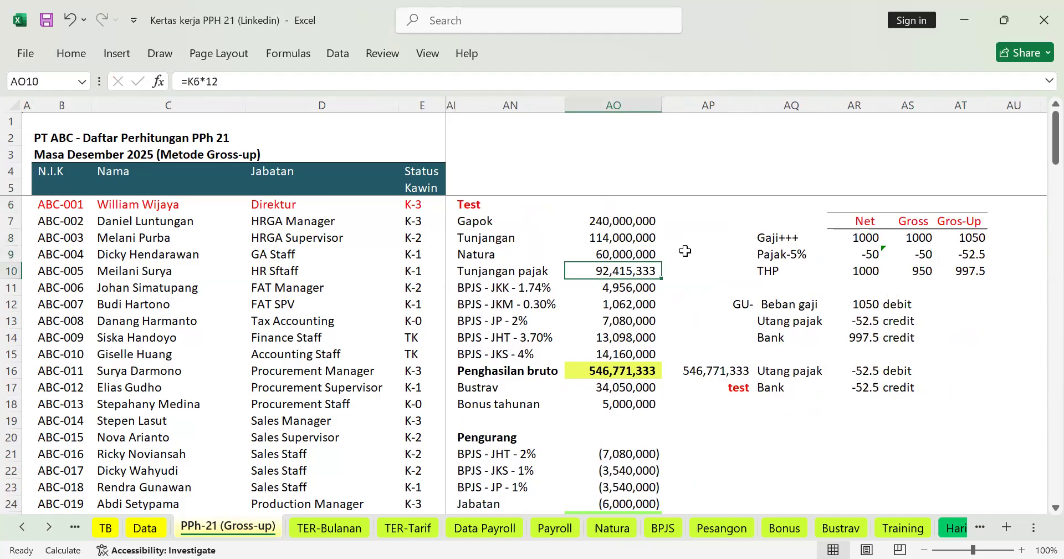
{"action": "key", "text": "Down"}
{"action": "key", "text": "Down"}
{"action": "key", "text": "Down"}
{"action": "key", "text": "Down"}
{"action": "key", "text": "Down"}
{"action": "key", "text": "Down"}
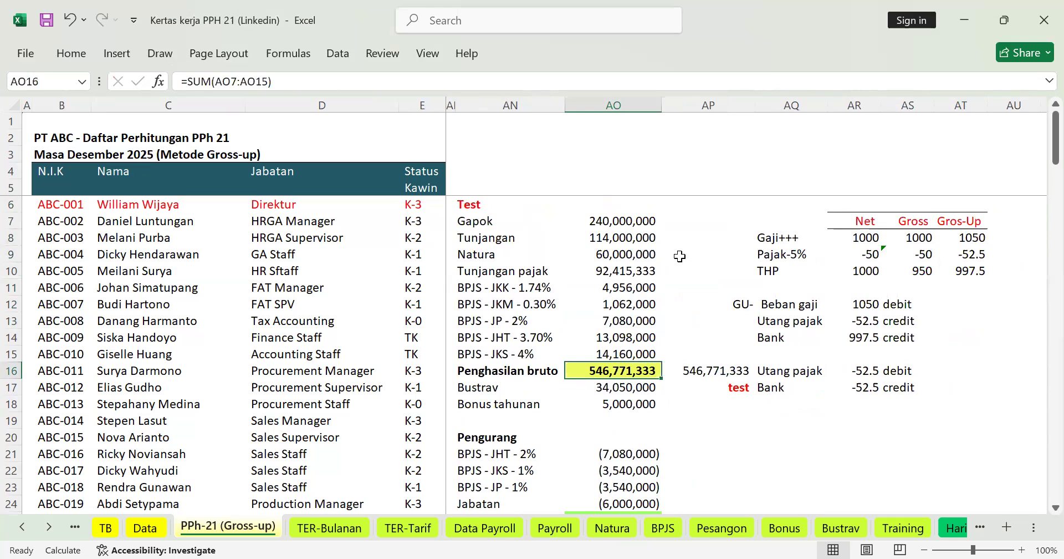
Inspect the Penghasilan bruto formula in AO16 and compare it with the check formula in AP16.
{"action": "double_click", "coordinate": [659, 375]}
{"action": "key", "text": "Escape"}
{"action": "left_click", "coordinate": [735, 388]}
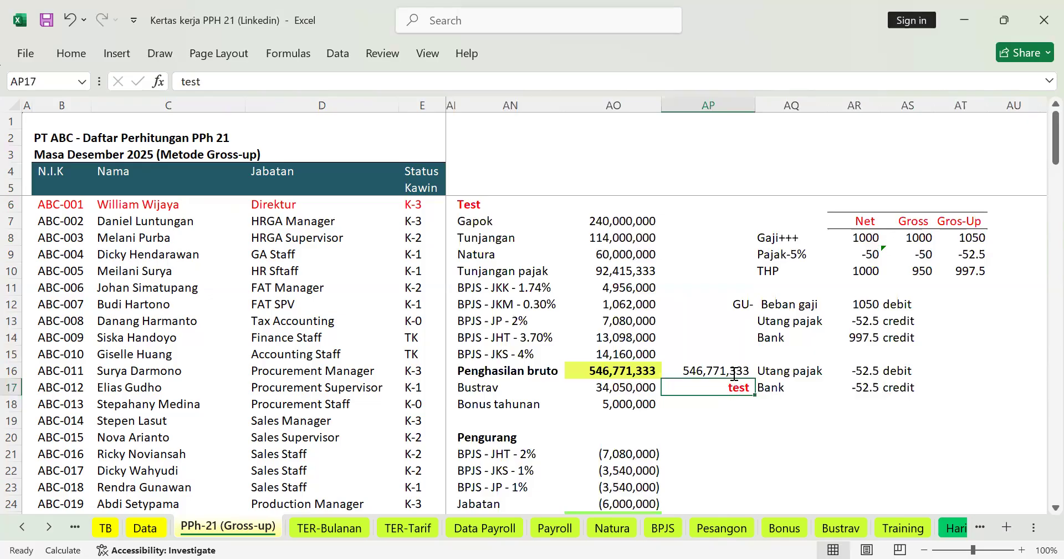
{"action": "left_click", "coordinate": [735, 375]}
{"action": "double_click", "coordinate": [735, 374]}
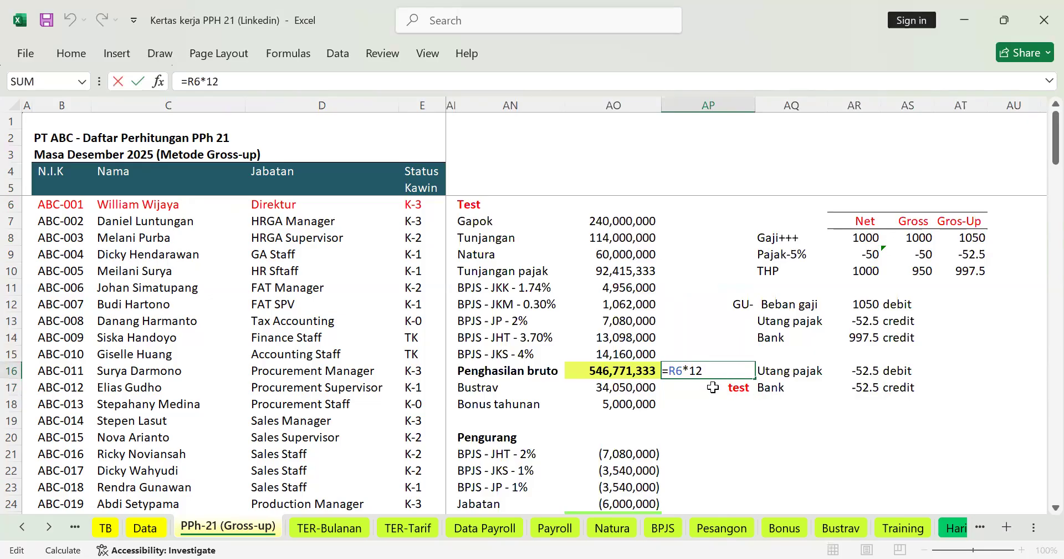
{"action": "key", "text": "Escape"}
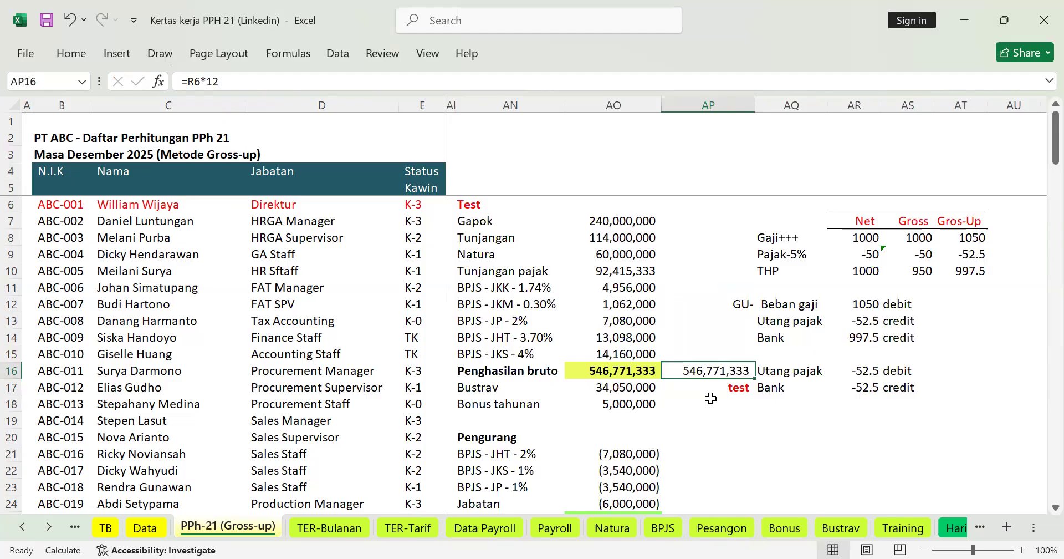
{"action": "key", "text": "Left"}
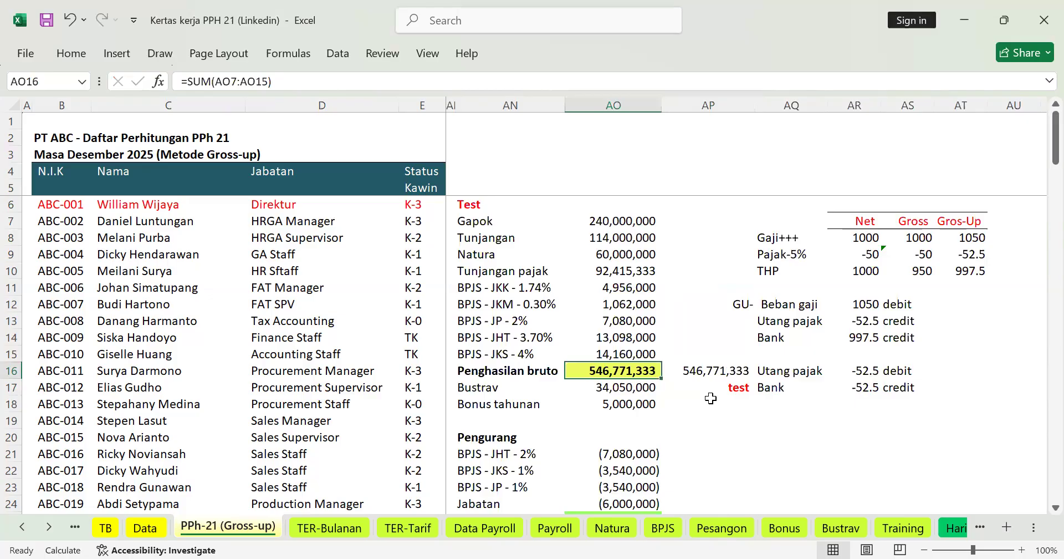
Go to the Direktur's monthly Penghasilan Bruto in R6 and check its formula.
{"action": "key", "text": "Left"}
{"action": "key", "text": "Left"}
{"action": "key", "text": "Left"}
{"action": "key", "text": "Left"}
{"action": "key", "text": "Left"}
{"action": "key", "text": "Left"}
{"action": "key", "text": "Left"}
{"action": "key", "text": "Left"}
{"action": "key", "text": "Left"}
{"action": "key", "text": "Left"}
{"action": "key", "text": "Left"}
{"action": "key", "text": "Left"}
{"action": "key", "text": "Left"}
{"action": "key", "text": "Left"}
{"action": "key", "text": "Left"}
{"action": "key", "text": "Left"}
{"action": "key", "text": "Left"}
{"action": "key", "text": "Left"}
{"action": "key", "text": "Left"}
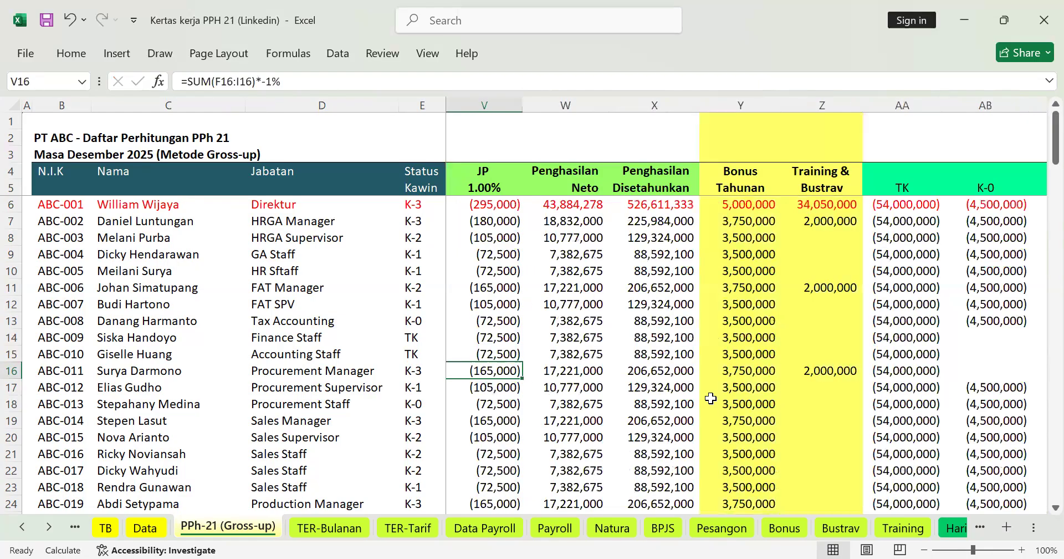
{"action": "key", "text": "Left"}
{"action": "key", "text": "Left"}
{"action": "key", "text": "Left"}
{"action": "key", "text": "Left"}
{"action": "key", "text": "Up"}
{"action": "key", "text": "Up"}
{"action": "key", "text": "Up"}
{"action": "key", "text": "Up"}
{"action": "key", "text": "Up"}
{"action": "key", "text": "Up"}
{"action": "key", "text": "Up"}
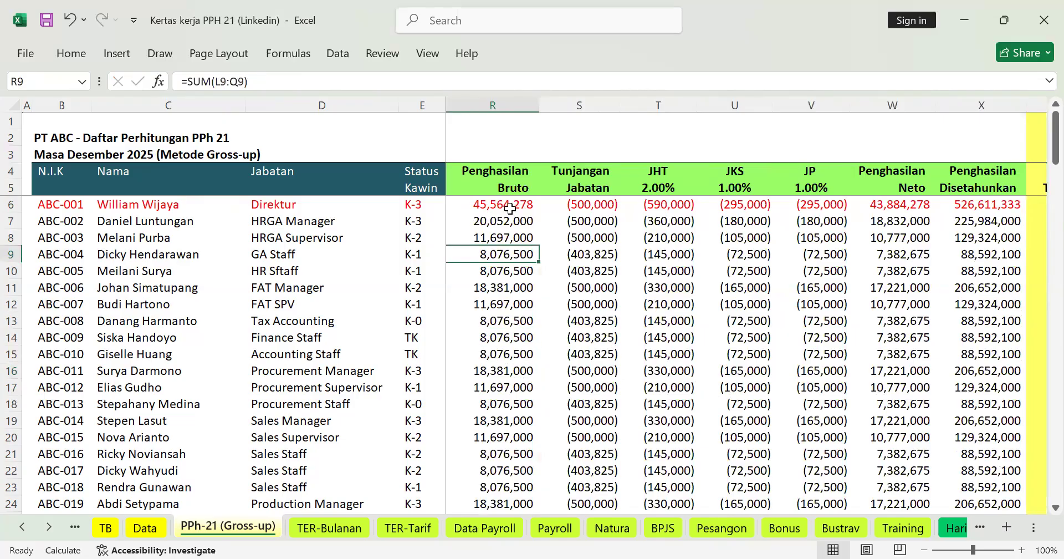
{"action": "key", "text": "Up"}
{"action": "key", "text": "Up"}
{"action": "key", "text": "Up"}
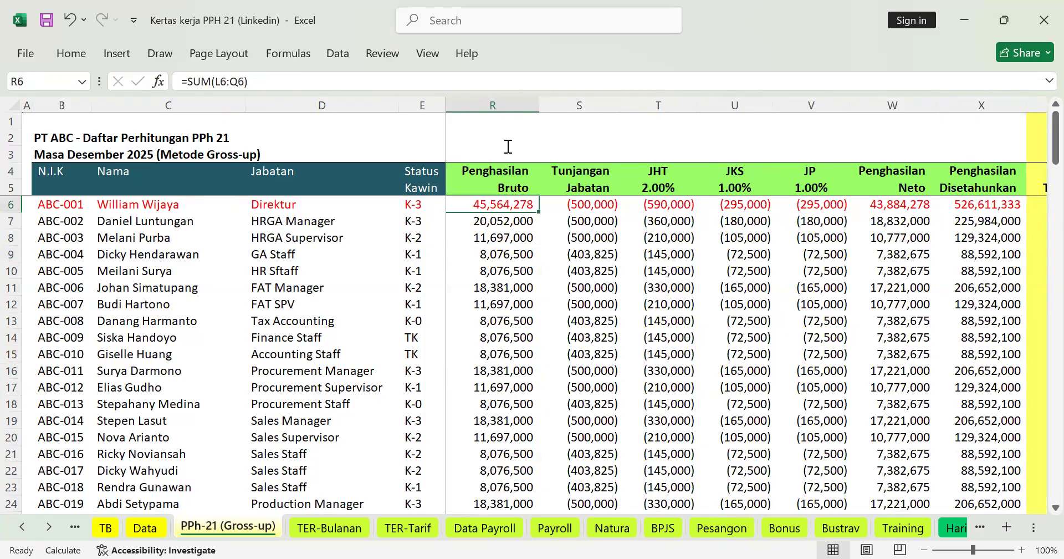
Annualise the Direktur's Penghasilan Bruto in R3, above its column header, with the formula =R6*12.
{"action": "left_click", "coordinate": [508, 146]}
{"action": "type", "text": "="}
{"action": "key", "text": "Down"}
{"action": "key", "text": "Down"}
{"action": "key", "text": "Down"}
{"action": "type", "text": "*12"}
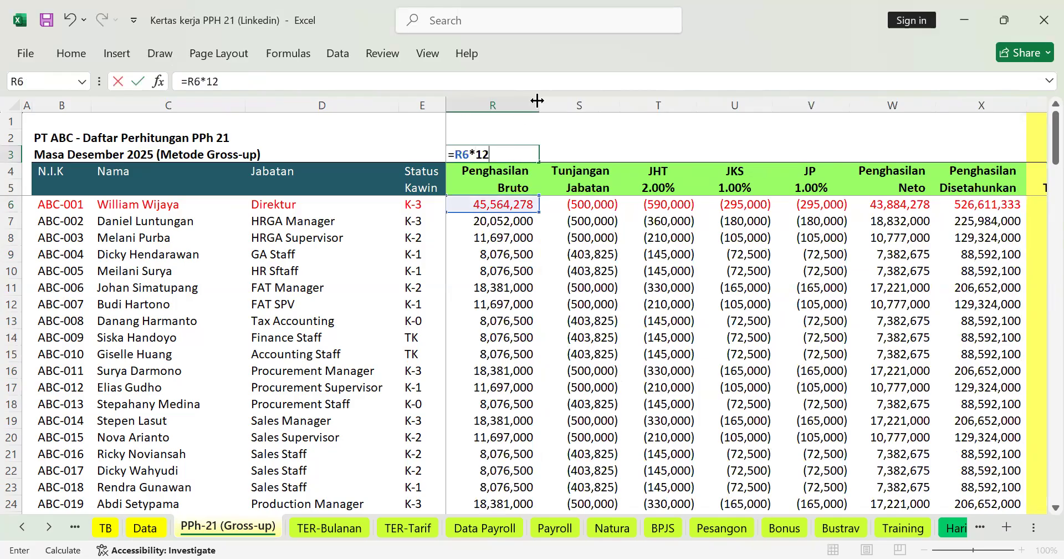
{"action": "key", "text": "ctrl+Return"}
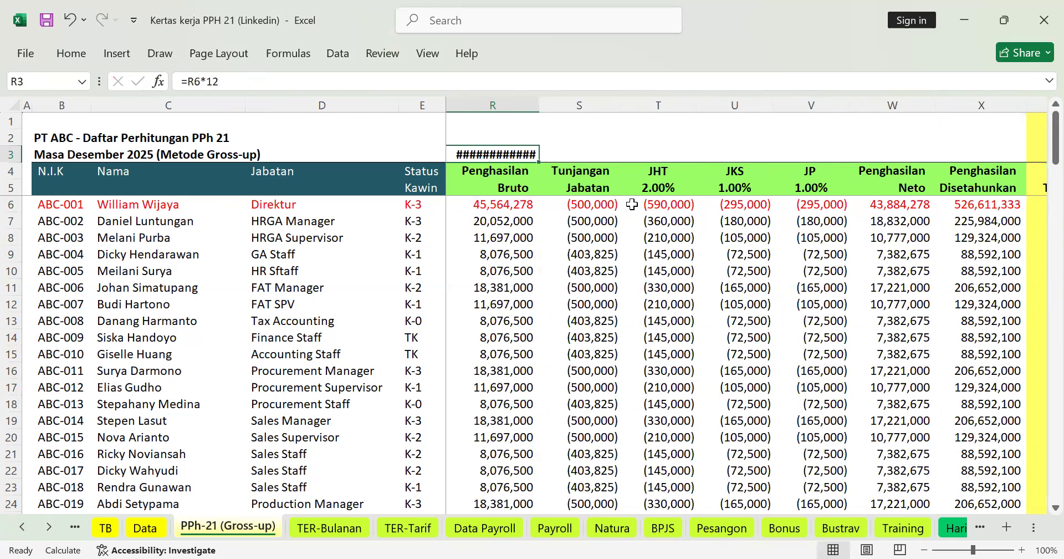
Return to the Test table and check its annual Penghasilan bruto in AO16 against the annualised Penghasilan Bruto.
{"action": "key", "text": "Right"}
{"action": "key", "text": "Right"}
{"action": "key", "text": "Right"}
{"action": "key", "text": "Right"}
{"action": "key", "text": "Right"}
{"action": "key", "text": "Right"}
{"action": "key", "text": "Right"}
{"action": "key", "text": "Right"}
{"action": "key", "text": "Right"}
{"action": "key", "text": "Right"}
{"action": "key", "text": "Right"}
{"action": "key", "text": "Right"}
{"action": "key", "text": "Right"}
{"action": "key", "text": "Right"}
{"action": "key", "text": "Right"}
{"action": "key", "text": "Right"}
{"action": "key", "text": "Right"}
{"action": "key", "text": "Right"}
{"action": "key", "text": "Right"}
{"action": "key", "text": "Right"}
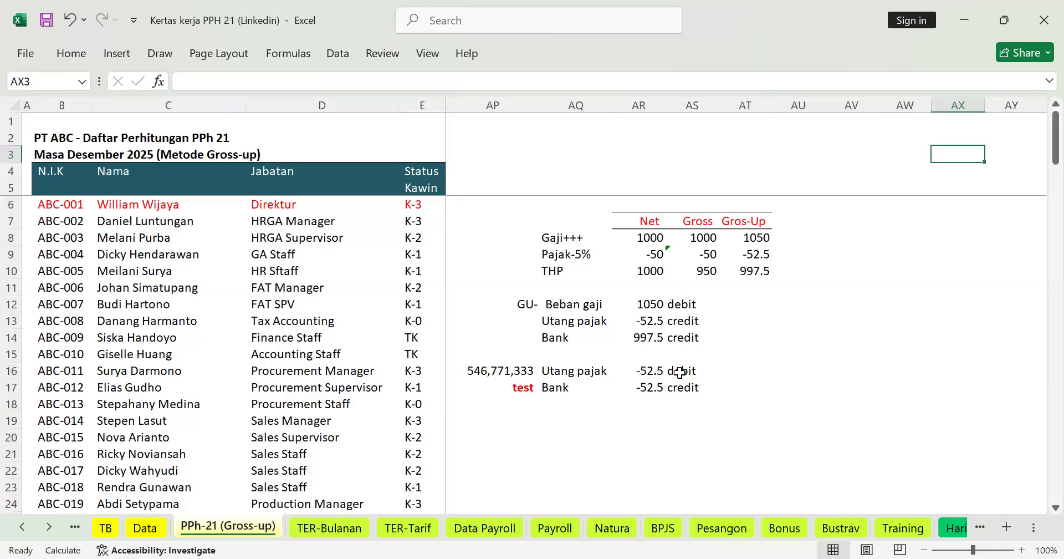
{"action": "left_click", "coordinate": [679, 372]}
{"action": "key", "text": "Left"}
{"action": "key", "text": "Left"}
{"action": "key", "text": "Left"}
{"action": "key", "text": "Left"}
{"action": "key", "text": "Left"}
{"action": "key", "text": "Right"}
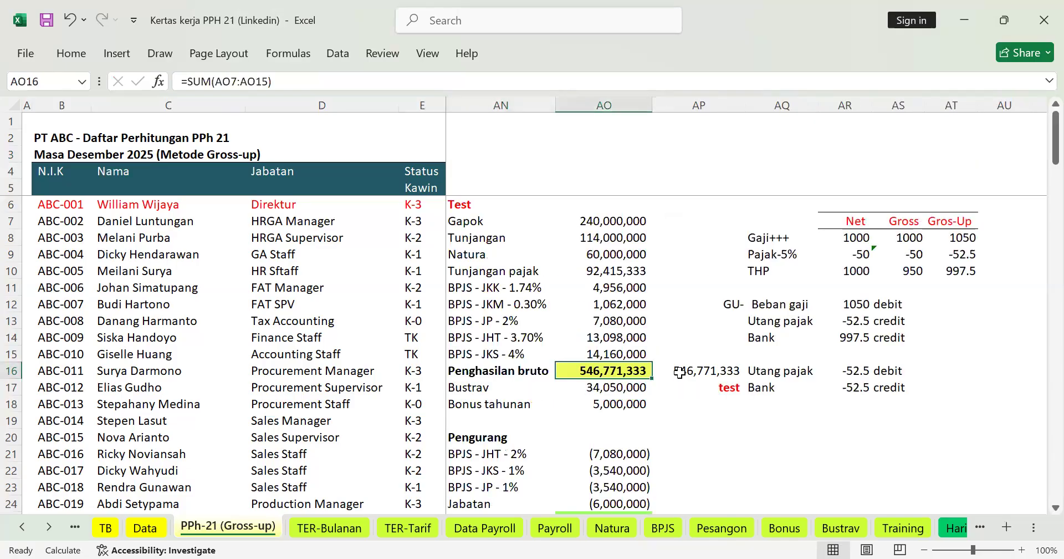
Review the Test table's Bustrav and Bonus tahunan additions and continue to the BPJS deductions, ending at BPJS - JP in AO23.
{"action": "key", "text": "Left"}
{"action": "key", "text": "Down"}
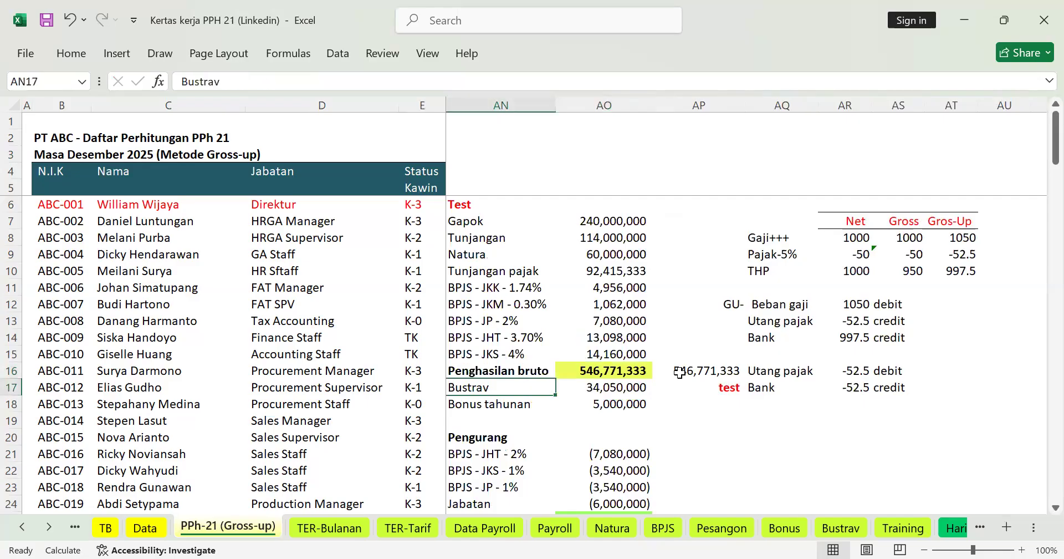
{"action": "key", "text": "Right"}
{"action": "key", "text": "Down"}
{"action": "key", "text": "Down"}
{"action": "key", "text": "Down"}
{"action": "key", "text": "Down"}
{"action": "key", "text": "Down"}
{"action": "key", "text": "Down"}
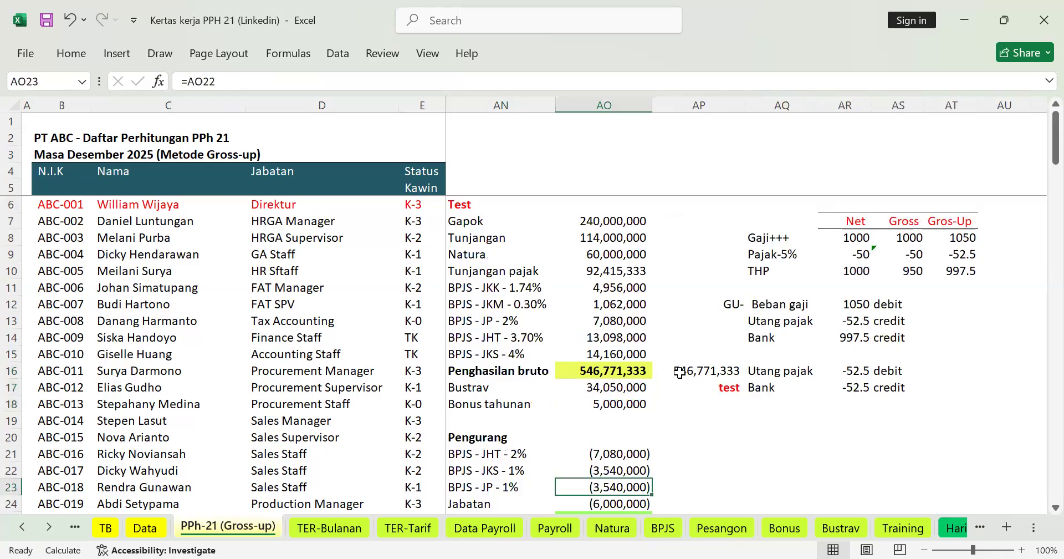
Check the Pengurang amounts in AO21:AO24 and continue down the Test table to the PKP formula in AO27.
{"action": "key", "text": "Down"}
{"action": "key", "text": "Up"}
{"action": "key", "text": "Up"}
{"action": "key", "text": "Up"}
{"action": "key", "text": "Down"}
{"action": "key", "text": "Down"}
{"action": "key", "text": "Down"}
{"action": "key", "text": "Down"}
{"action": "key", "text": "Down"}
{"action": "key", "text": "Down"}
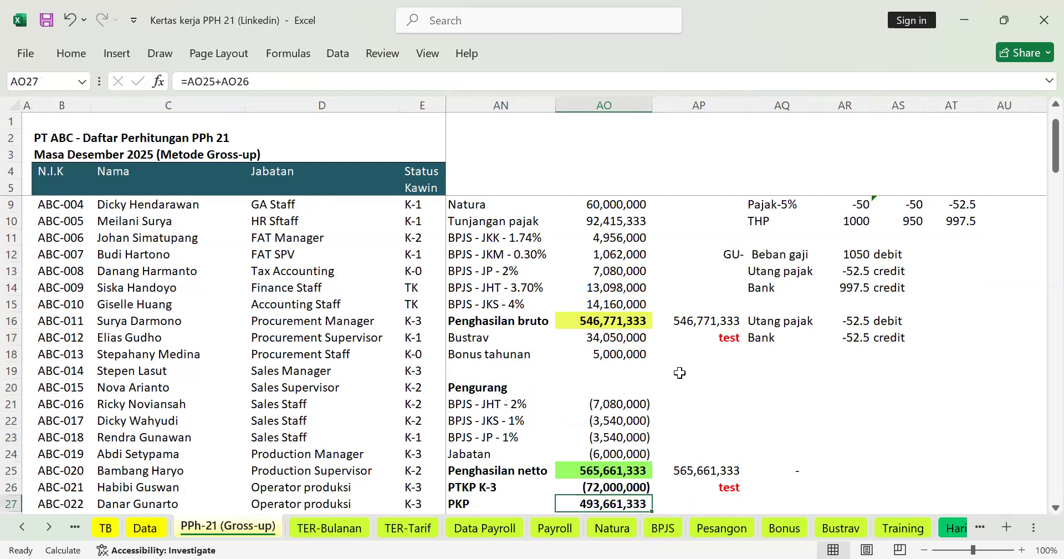
Inspect the Penghasilan netto formula in AO25 and compare it with the check formula in AP25.
{"action": "key", "text": "Down"}
{"action": "key", "text": "Up"}
{"action": "key", "text": "Up"}
{"action": "key", "text": "Up"}
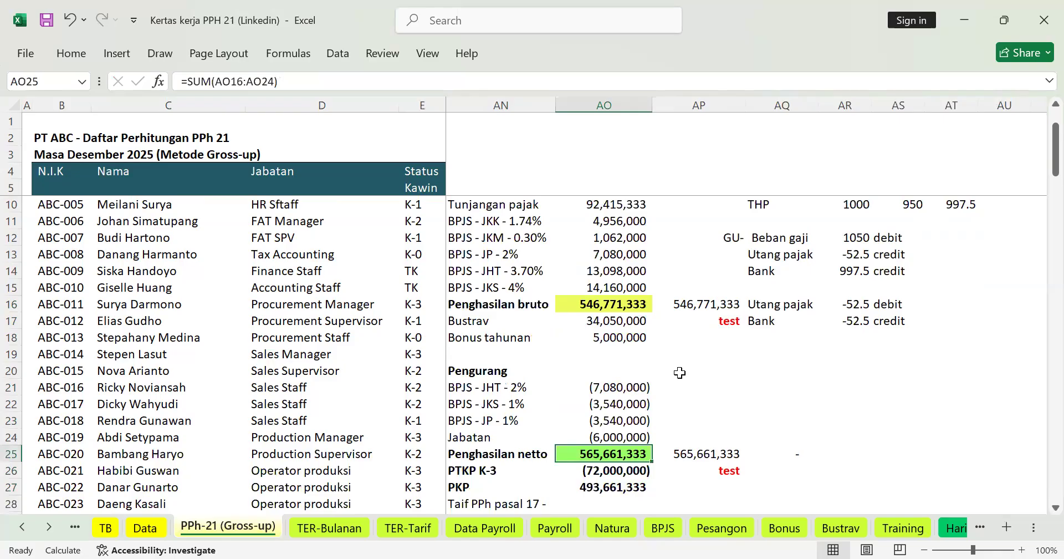
{"action": "key", "text": "Right"}
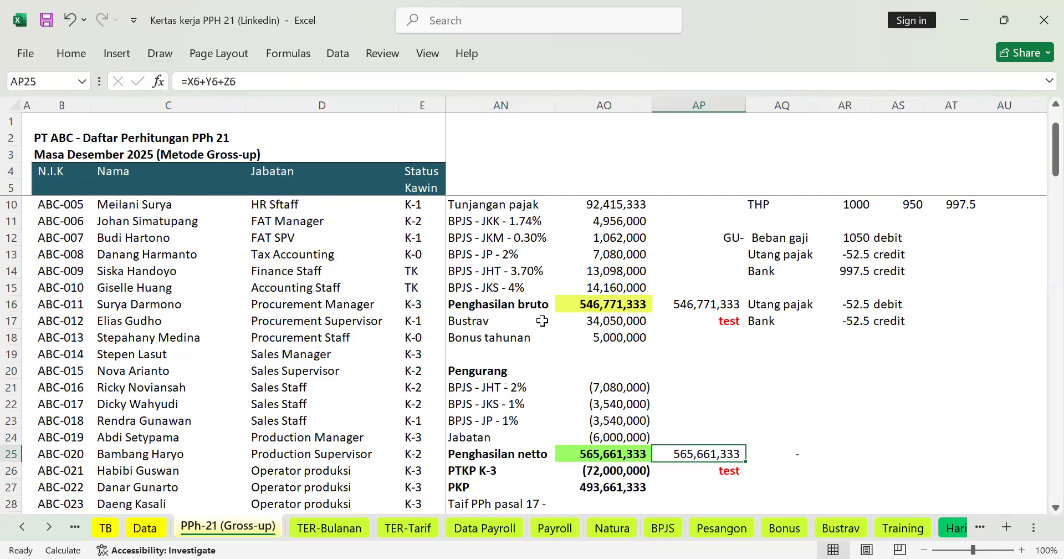
{"action": "key", "text": "Left"}
{"action": "key", "text": "Left"}
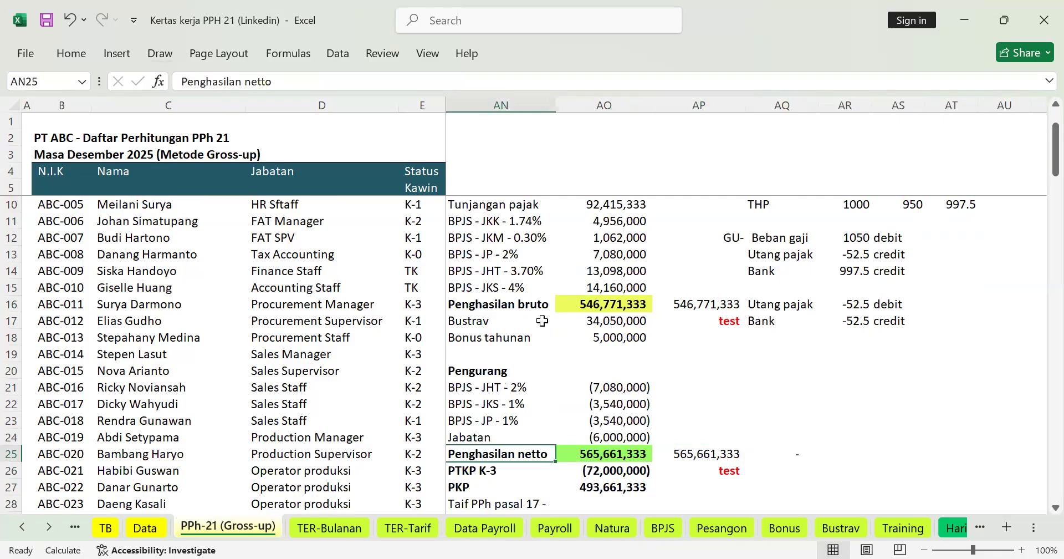
Select the Direktur's Penghasilan Disetahunkan, Bonus Tahunan and Training & Bustrav in X6:Z6 to read their sum.
{"action": "key", "text": "Left"}
{"action": "key", "text": "Left"}
{"action": "key", "text": "Left"}
{"action": "key", "text": "Left"}
{"action": "key", "text": "Left"}
{"action": "key", "text": "Left"}
{"action": "key", "text": "Left"}
{"action": "key", "text": "Left"}
{"action": "key", "text": "Left"}
{"action": "key", "text": "Left"}
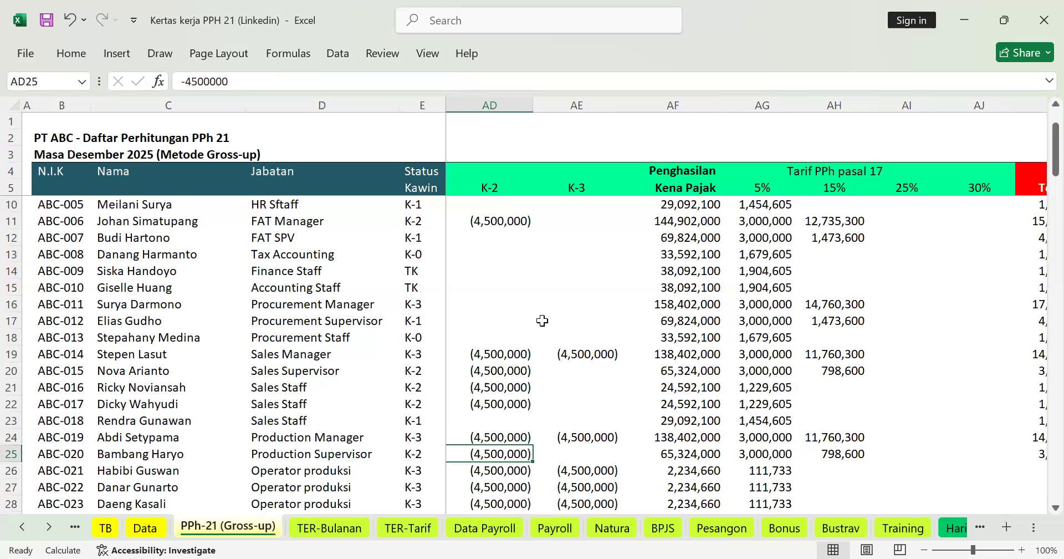
{"action": "key", "text": "Left"}
{"action": "key", "text": "Left"}
{"action": "key", "text": "Left"}
{"action": "key", "text": "Left"}
{"action": "key", "text": "Left"}
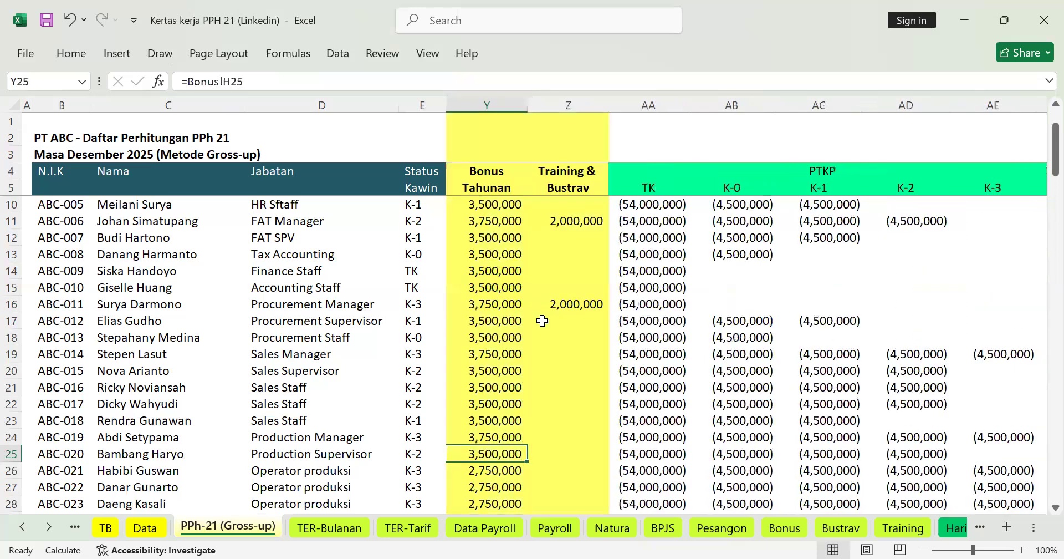
{"action": "key", "text": "Left"}
{"action": "key", "text": "Up"}
{"action": "key", "text": "Up"}
{"action": "key", "text": "Up"}
{"action": "key", "text": "Up"}
{"action": "key", "text": "Up"}
{"action": "key", "text": "Up"}
{"action": "key", "text": "Up"}
{"action": "key", "text": "Up"}
{"action": "key", "text": "Up"}
{"action": "key", "text": "Up"}
{"action": "key", "text": "Up"}
{"action": "key", "text": "Up"}
{"action": "key", "text": "Up"}
{"action": "key", "text": "Up"}
{"action": "key", "text": "Up"}
{"action": "key", "text": "Up"}
{"action": "key", "text": "Up"}
{"action": "key", "text": "Up"}
{"action": "key", "text": "Up"}
{"action": "key", "text": "Up"}
{"action": "key", "text": "Up"}
{"action": "key", "text": "Up"}
{"action": "key", "text": "Up"}
{"action": "key", "text": "Up"}
{"action": "key", "text": "Down"}
{"action": "key", "text": "Down"}
{"action": "key", "text": "Down"}
{"action": "key", "text": "Down"}
{"action": "key", "text": "Down"}
{"action": "key", "text": "Down"}
{"action": "key", "text": "Up"}
{"action": "key", "text": "shift+Right"}
{"action": "key", "text": "shift+Right"}
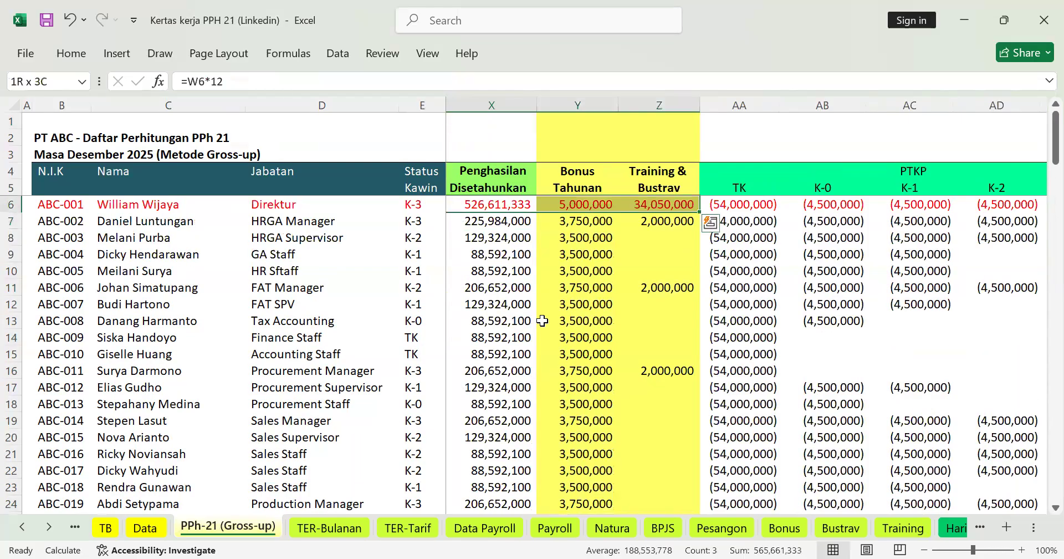
Return to the Test table's Penghasilan netto in AO25 to compare it with the sum of the Direktur's annual income columns.
{"action": "key", "text": "Right"}
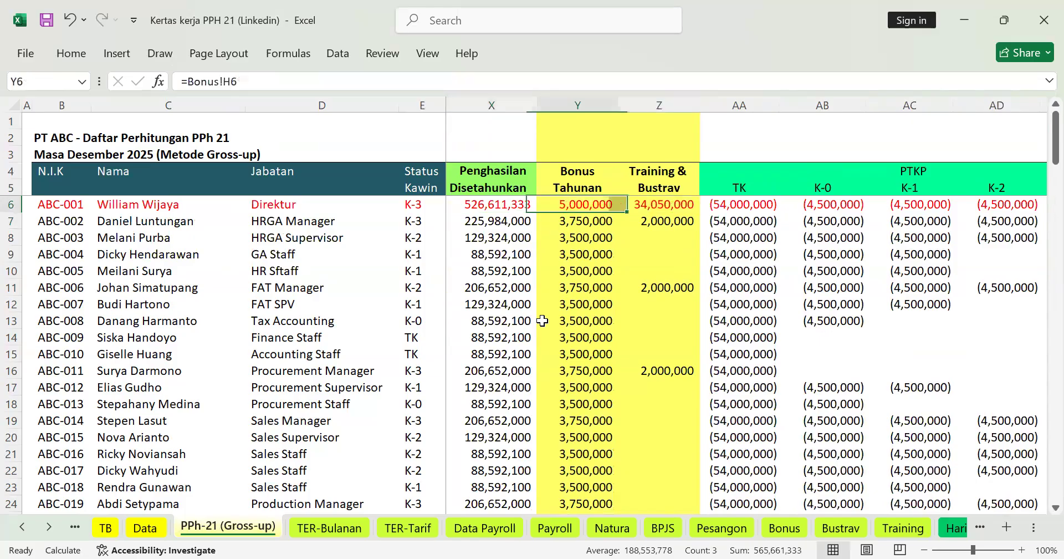
{"action": "key", "text": "Right"}
{"action": "key", "text": "Right"}
{"action": "key", "text": "Right"}
{"action": "key", "text": "Right"}
{"action": "key", "text": "Right"}
{"action": "key", "text": "Right"}
{"action": "key", "text": "Right"}
{"action": "key", "text": "Right"}
{"action": "key", "text": "Right"}
{"action": "key", "text": "Right"}
{"action": "key", "text": "Right"}
{"action": "key", "text": "Right"}
{"action": "key", "text": "Right"}
{"action": "key", "text": "Right"}
{"action": "key", "text": "Right"}
{"action": "key", "text": "Right"}
{"action": "key", "text": "Right"}
{"action": "key", "text": "Right"}
{"action": "key", "text": "Right"}
{"action": "key", "text": "Right"}
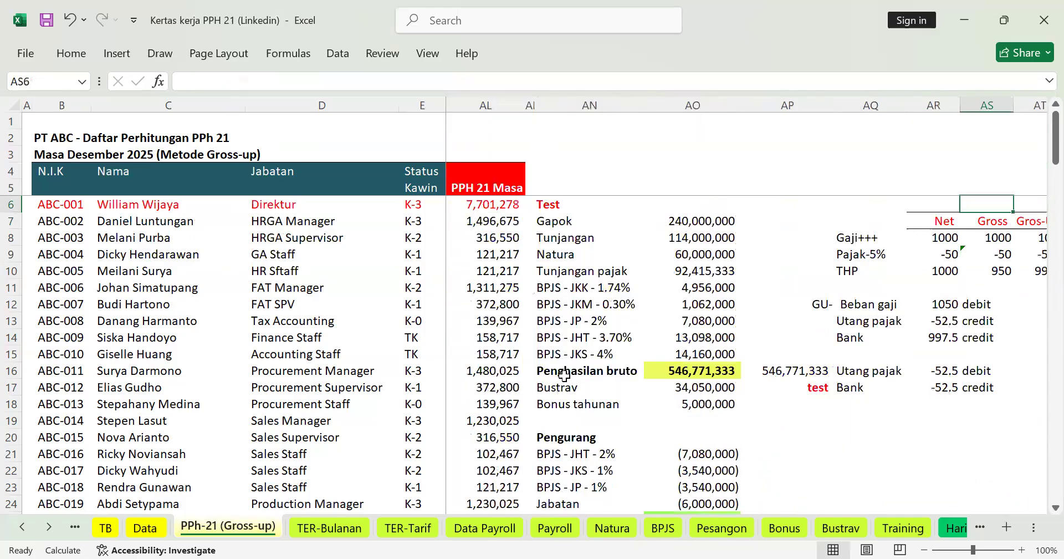
{"action": "scroll", "coordinate": [651, 410], "scroll_direction": "down", "scroll_amount": 2}
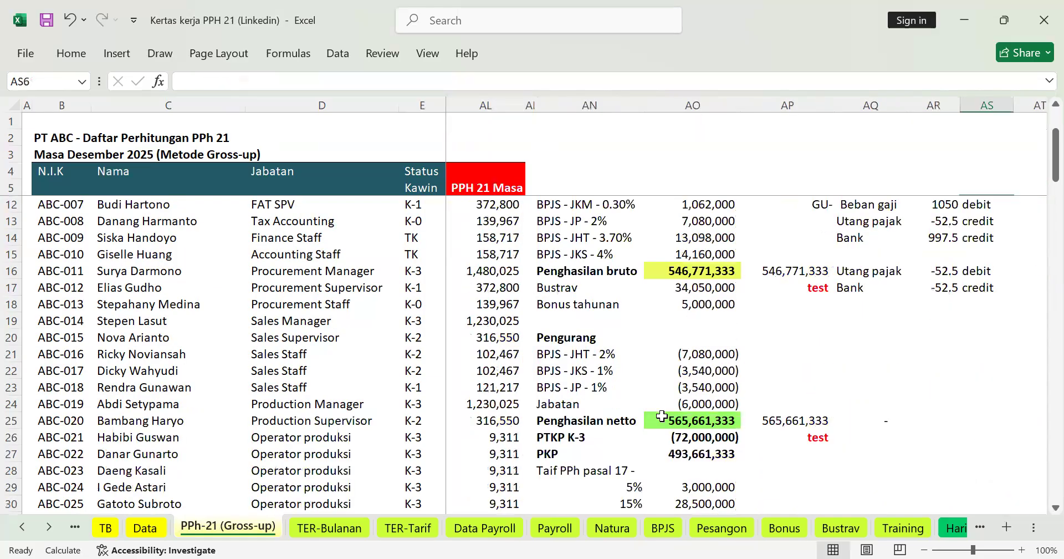
{"action": "left_click", "coordinate": [661, 417]}
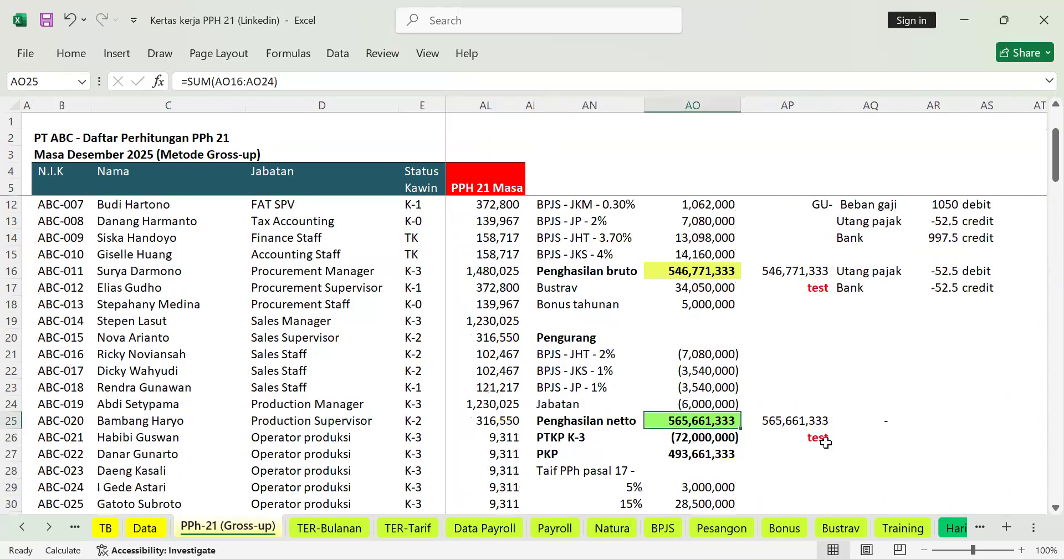
Go back to the Direktur's row and select Penghasilan Disetahunkan, Bonus Tahunan and Training & Bustrav in X6:Z6 to read their sum.
{"action": "key", "text": "Left"}
{"action": "key", "text": "Left"}
{"action": "key", "text": "Left"}
{"action": "key", "text": "Left"}
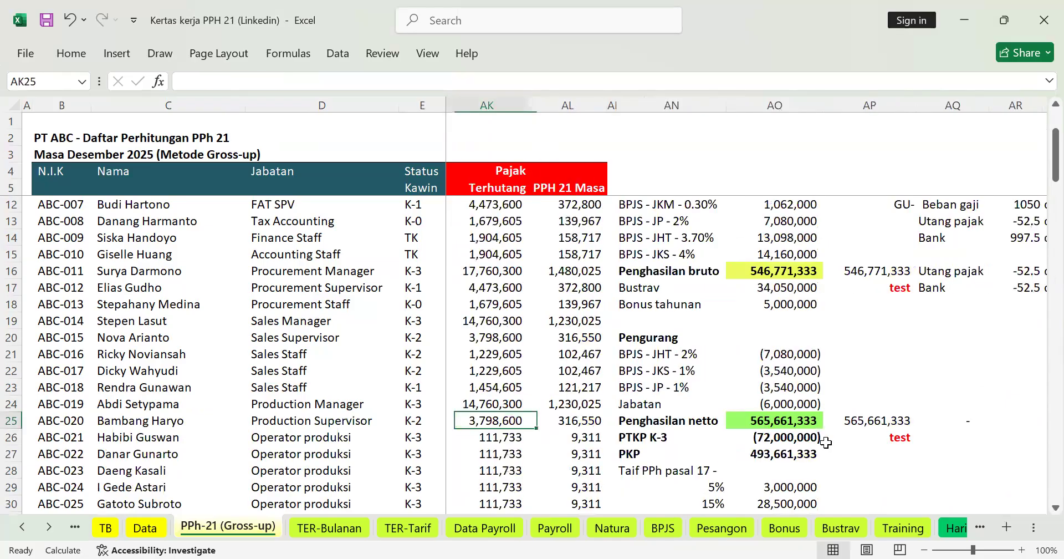
{"action": "key", "text": "Left"}
{"action": "key", "text": "Left"}
{"action": "key", "text": "Left"}
{"action": "key", "text": "Left"}
{"action": "key", "text": "Left"}
{"action": "key", "text": "Left"}
{"action": "key", "text": "Left"}
{"action": "key", "text": "Left"}
{"action": "key", "text": "Left"}
{"action": "key", "text": "Left"}
{"action": "key", "text": "Left"}
{"action": "key", "text": "Left"}
{"action": "key", "text": "Left"}
{"action": "key", "text": "Left"}
{"action": "key", "text": "Left"}
{"action": "key", "text": "Left"}
{"action": "key", "text": "Left"}
{"action": "key", "text": "Up"}
{"action": "key", "text": "Up"}
{"action": "key", "text": "Left"}
{"action": "key", "text": "Left"}
{"action": "key", "text": "Up"}
{"action": "key", "text": "Up"}
{"action": "key", "text": "Up"}
{"action": "key", "text": "Up"}
{"action": "key", "text": "Up"}
{"action": "key", "text": "Up"}
{"action": "key", "text": "Up"}
{"action": "key", "text": "Up"}
{"action": "key", "text": "Up"}
{"action": "key", "text": "Up"}
{"action": "key", "text": "Up"}
{"action": "key", "text": "Up"}
{"action": "key", "text": "Up"}
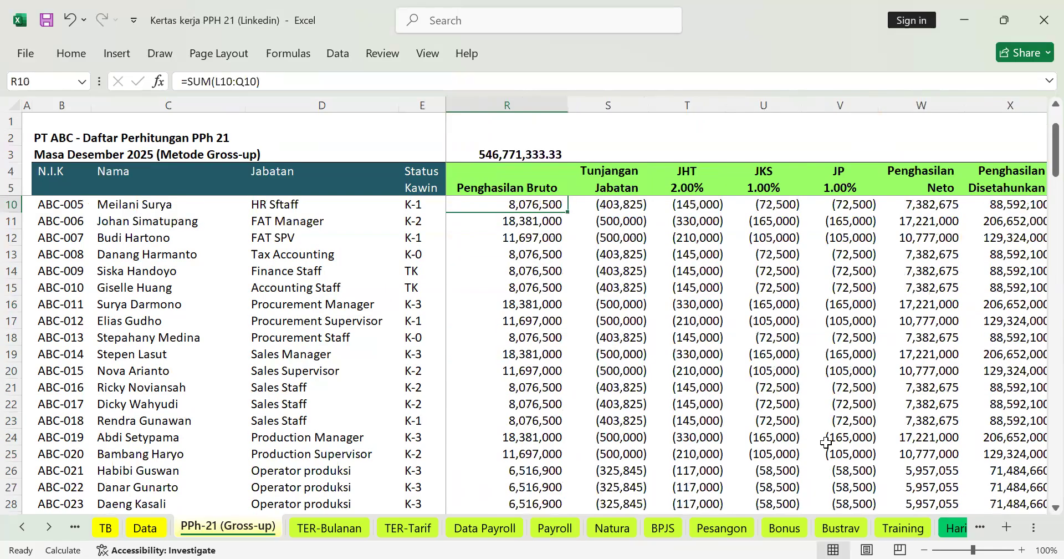
{"action": "key", "text": "Right"}
{"action": "key", "text": "Up"}
{"action": "key", "text": "Up"}
{"action": "key", "text": "Up"}
{"action": "key", "text": "Up"}
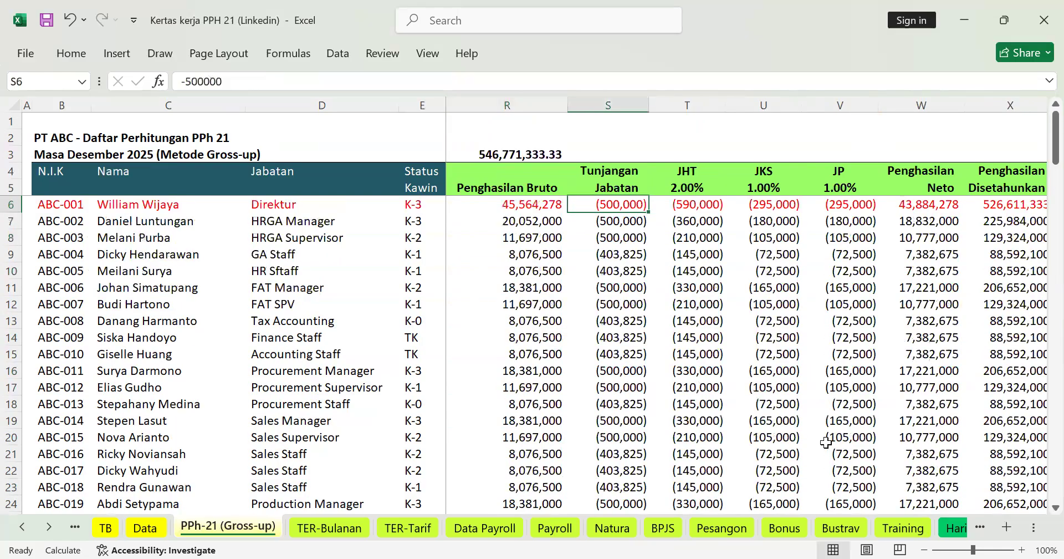
{"action": "key", "text": "Right"}
{"action": "key", "text": "Right"}
{"action": "key", "text": "Right"}
{"action": "key", "text": "Right"}
{"action": "key", "text": "Right"}
{"action": "key", "text": "Right"}
{"action": "key", "text": "Left"}
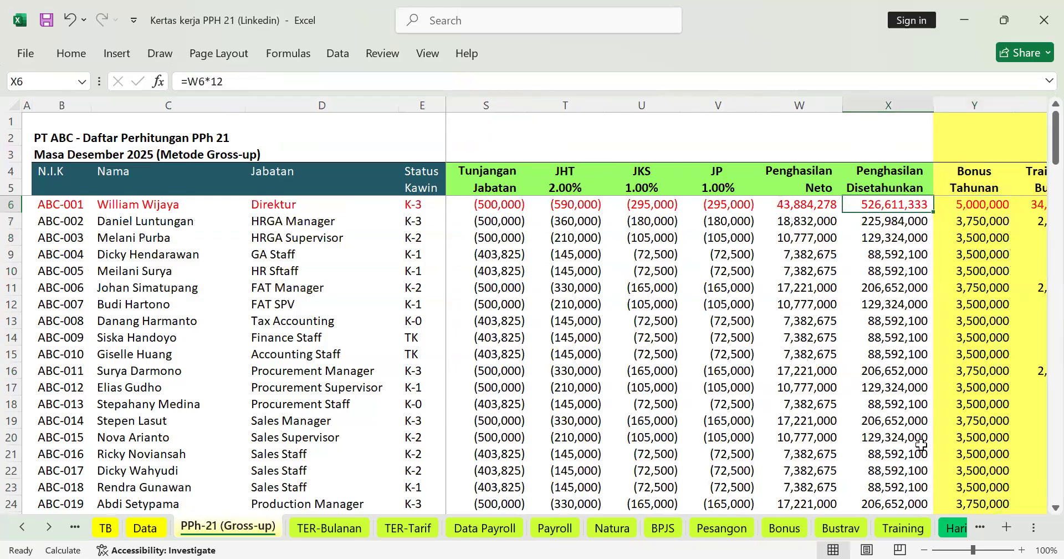
{"action": "key", "text": "shift+Right"}
{"action": "key", "text": "shift+Right"}
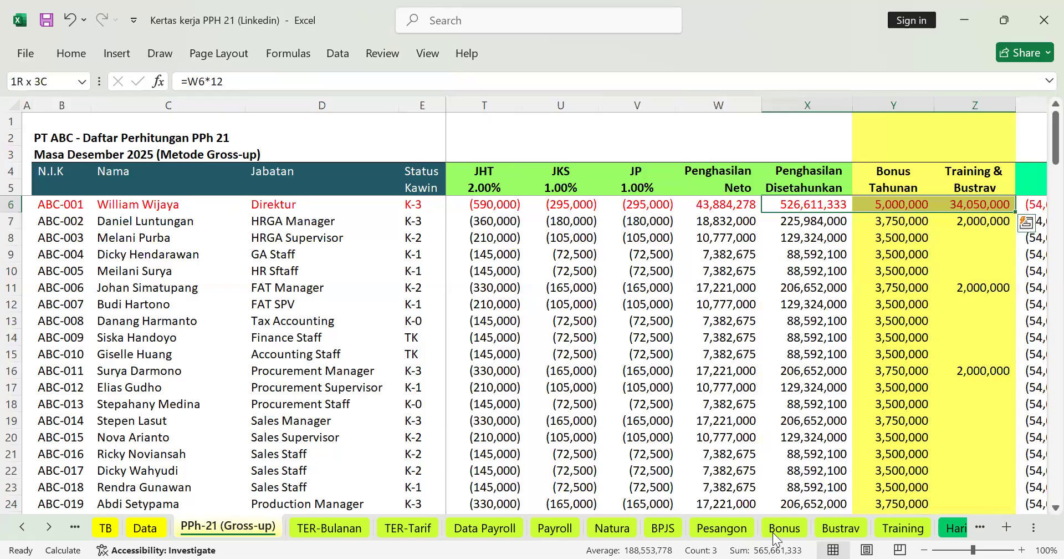
Return to the Test table and check the PTKP K-3 amount in AO26 and the PKP formula in AO27.
{"action": "left_click", "coordinate": [831, 451]}
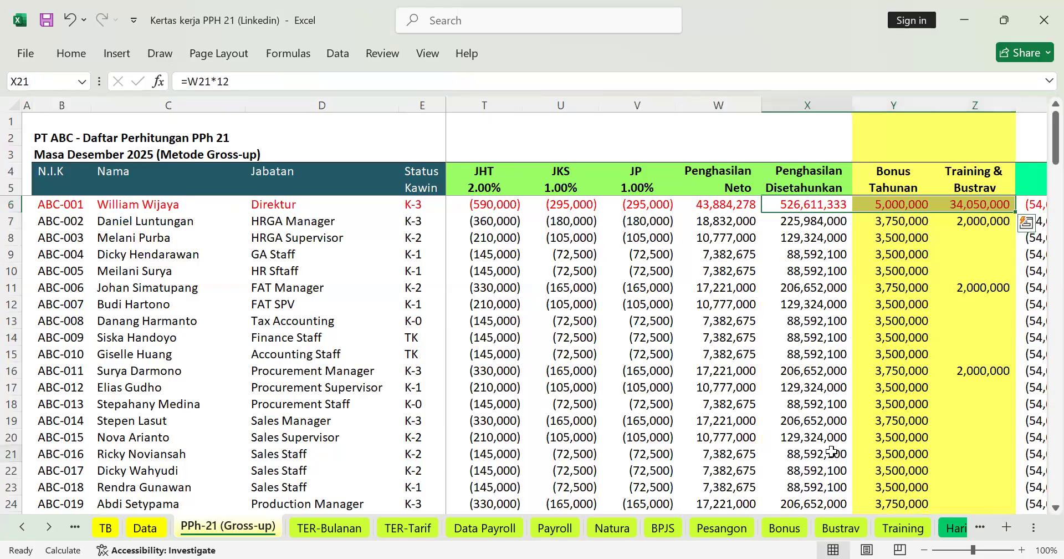
{"action": "key", "text": "Right"}
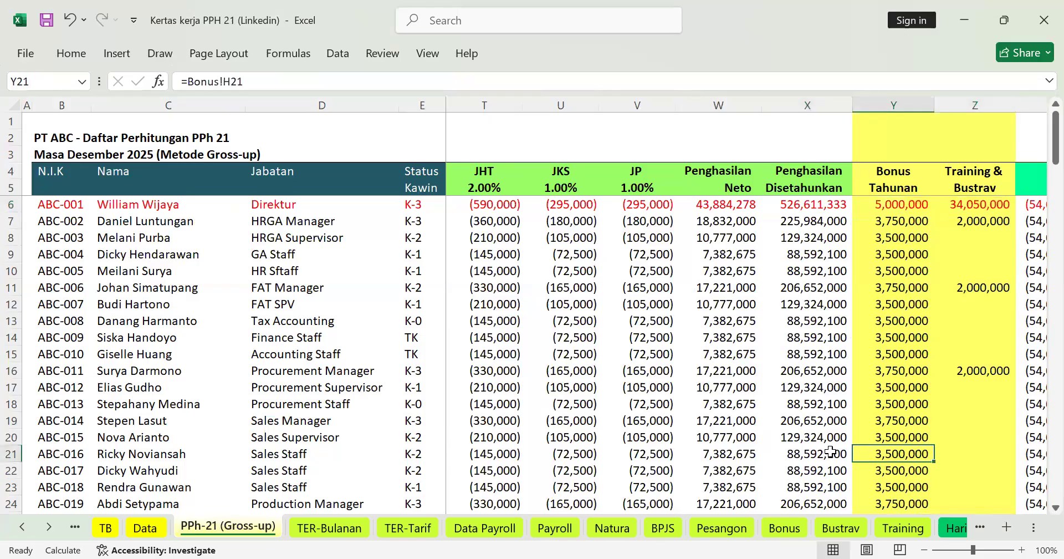
{"action": "key", "text": "ctrl+Right"}
{"action": "left_click", "coordinate": [992, 450]}
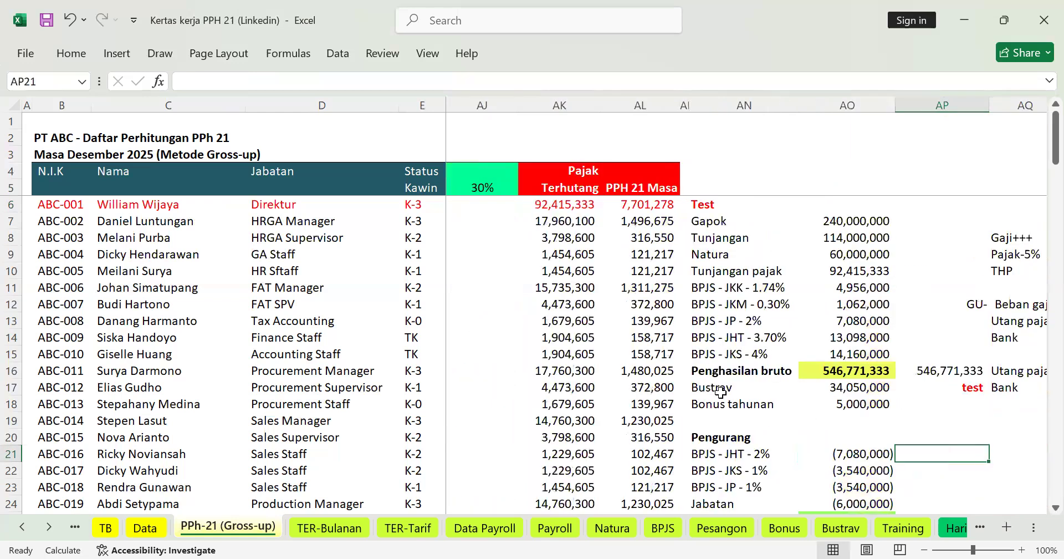
{"action": "scroll", "coordinate": [716, 388], "scroll_direction": "down", "scroll_amount": 3}
{"action": "left_click", "coordinate": [787, 389]}
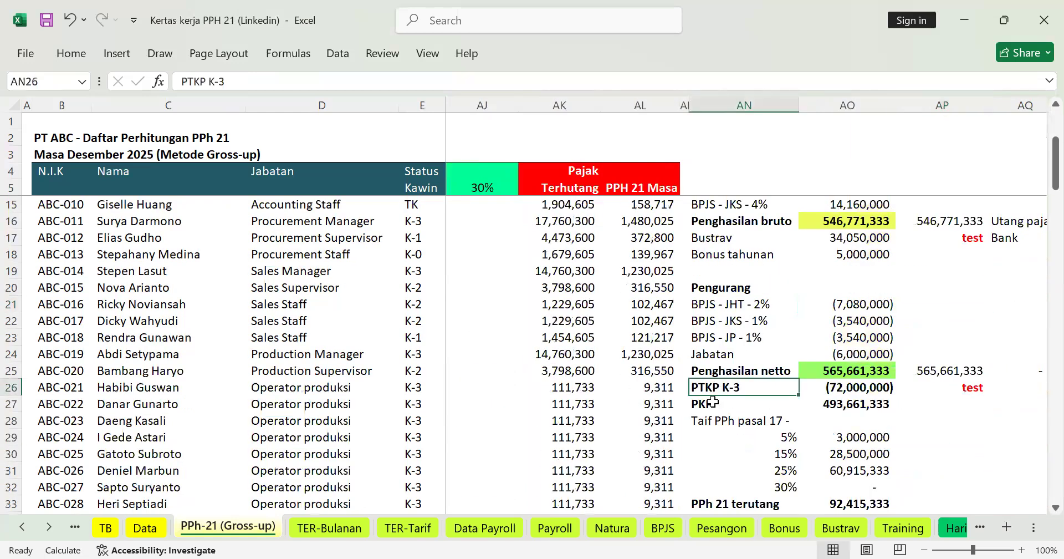
{"action": "key", "text": "Right"}
{"action": "left_click", "coordinate": [841, 407]}
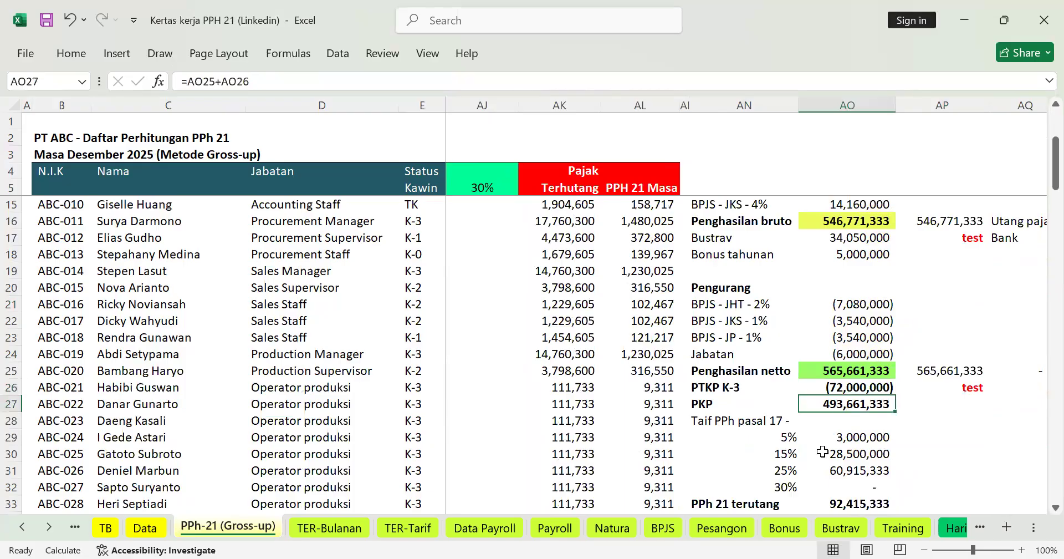
Compare the Test table's PPh 21 terutang in AO33 with the Direktur's Pajak Terhutang in AK6.
{"action": "scroll", "coordinate": [845, 457], "scroll_direction": "down", "scroll_amount": 1}
{"action": "left_click", "coordinate": [848, 452]}
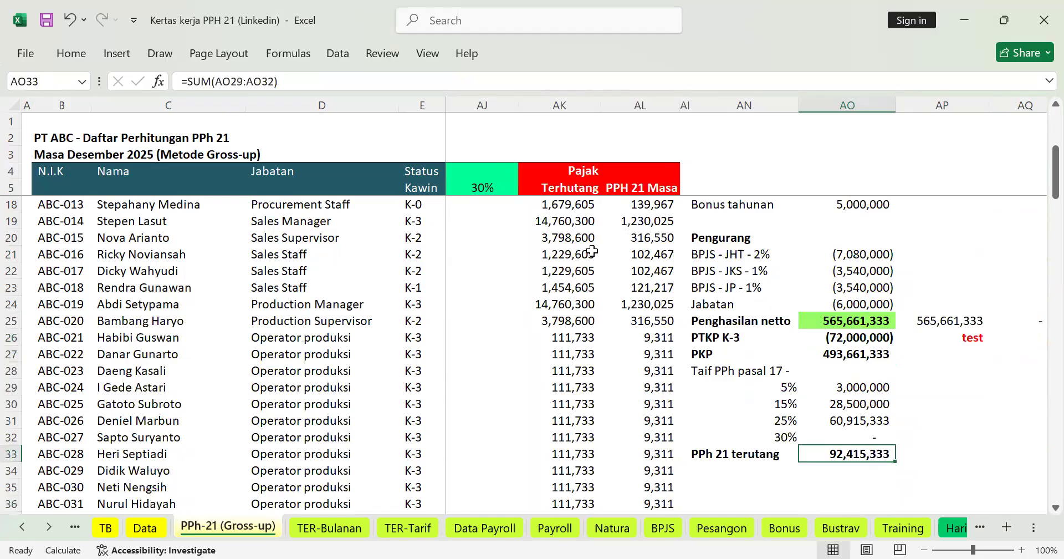
{"action": "scroll", "coordinate": [592, 251], "scroll_direction": "up", "scroll_amount": 4}
{"action": "left_click", "coordinate": [574, 205]}
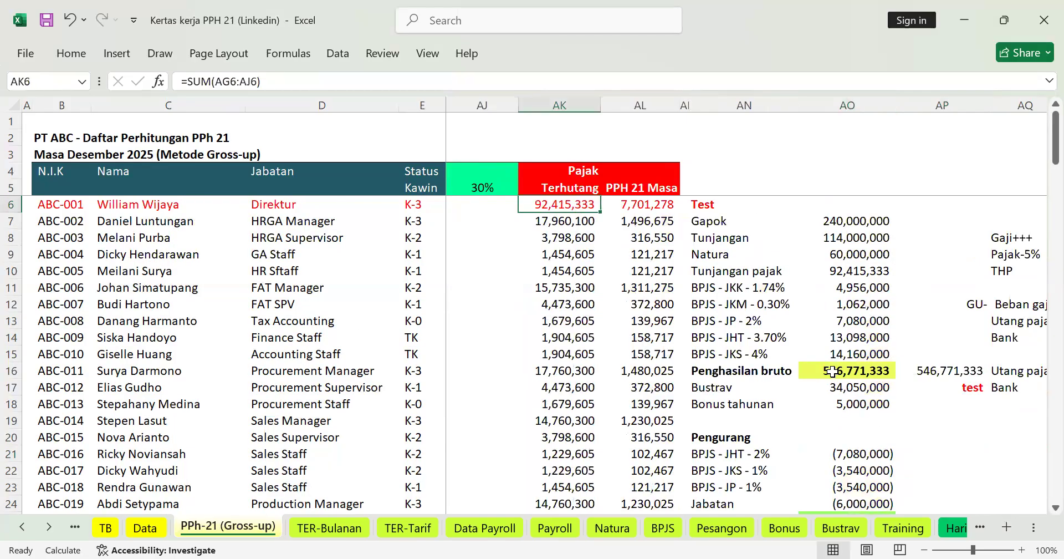
{"action": "scroll", "coordinate": [831, 371], "scroll_direction": "down", "scroll_amount": 5}
{"action": "left_click", "coordinate": [843, 405]}
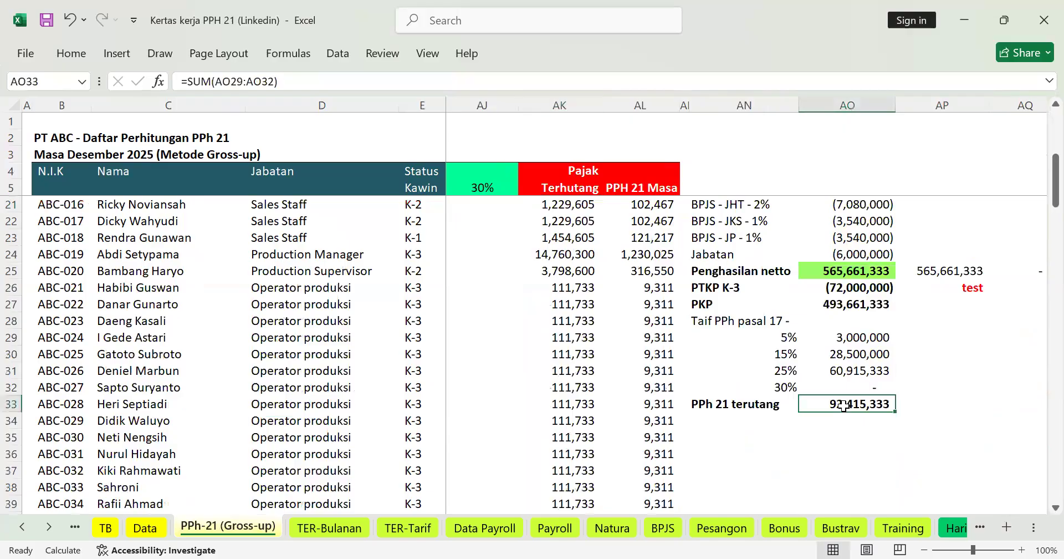
Open the PPh21-masa sheet and look through its PPh 21 summary and the BP21 withholding form, ending at the Indentitas pemotong section.
{"action": "left_click", "coordinate": [23, 527]}
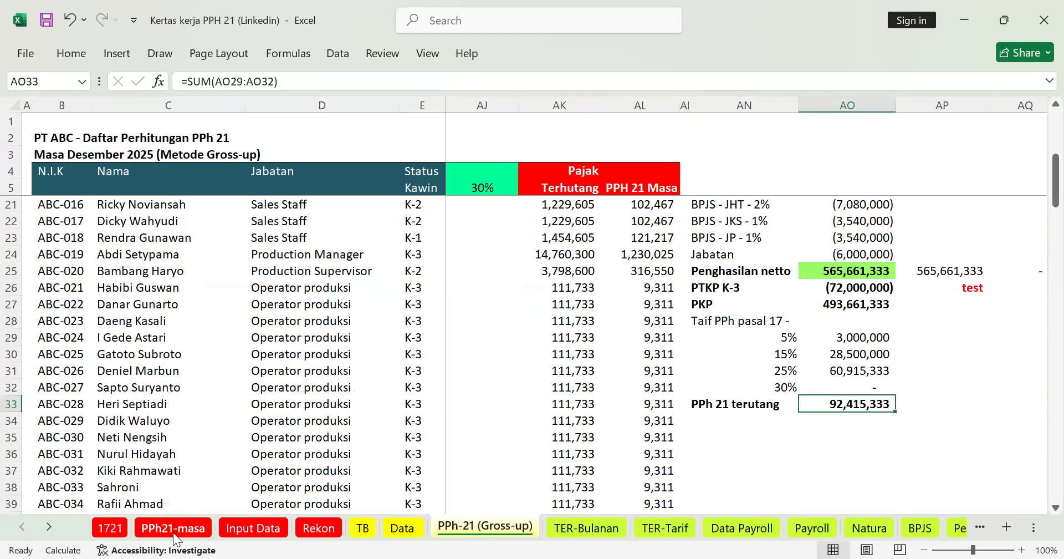
{"action": "left_click", "coordinate": [175, 529]}
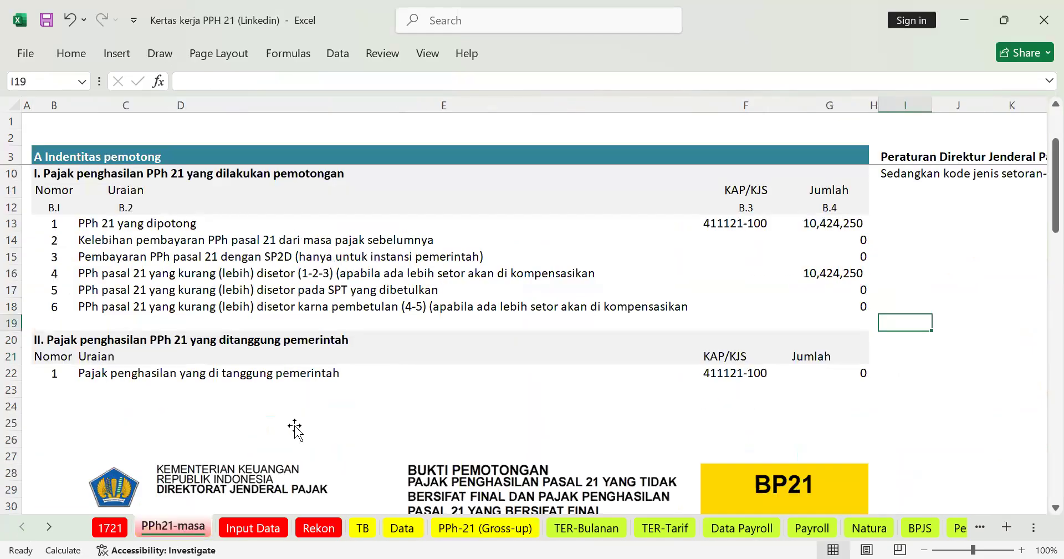
{"action": "scroll", "coordinate": [296, 428], "scroll_direction": "down", "scroll_amount": 4}
{"action": "scroll", "coordinate": [391, 397], "scroll_direction": "down", "scroll_amount": 1}
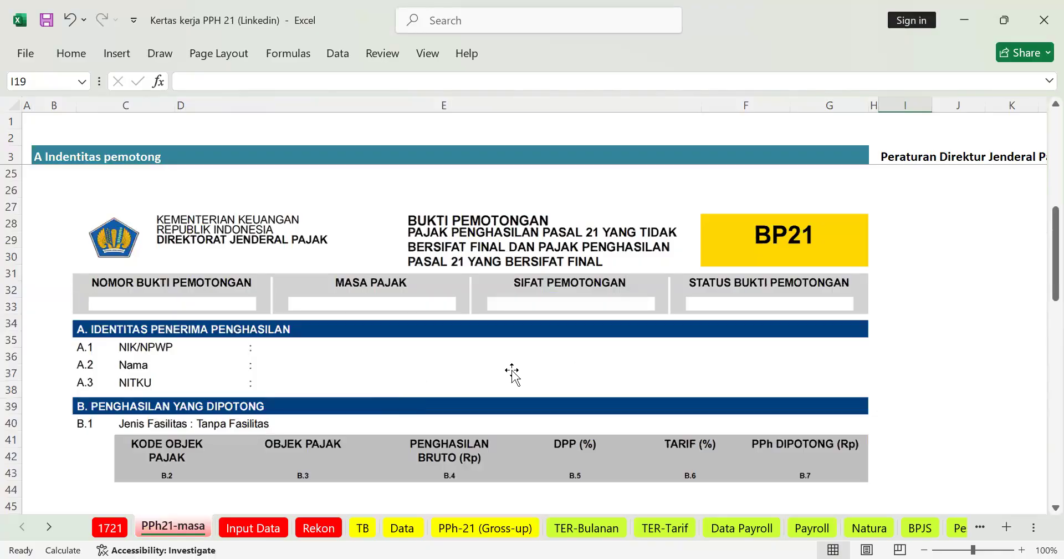
{"action": "scroll", "coordinate": [511, 373], "scroll_direction": "down", "scroll_amount": 2}
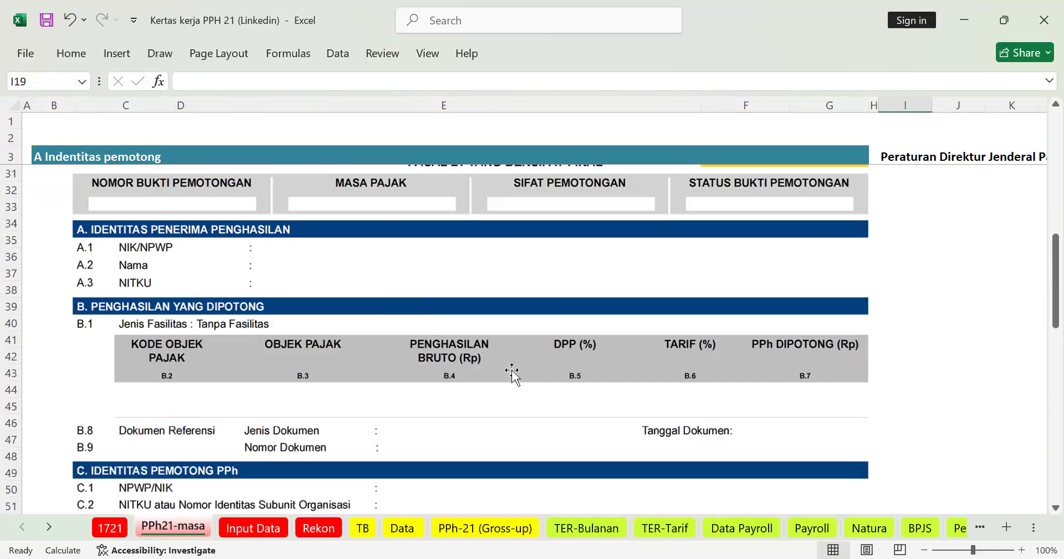
{"action": "scroll", "coordinate": [512, 373], "scroll_direction": "up", "scroll_amount": 6}
{"action": "scroll", "coordinate": [536, 327], "scroll_direction": "up", "scroll_amount": 3}
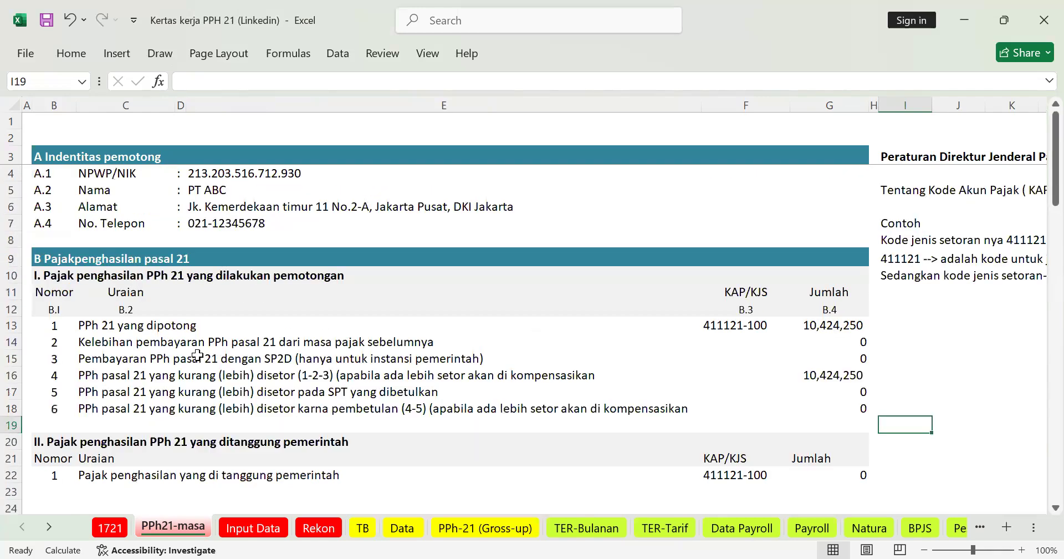
Check the KAP/KJS code and the amount formula for the PPh 21 yang dipotong row on the PPh21-masa sheet.
{"action": "left_click", "coordinate": [105, 325]}
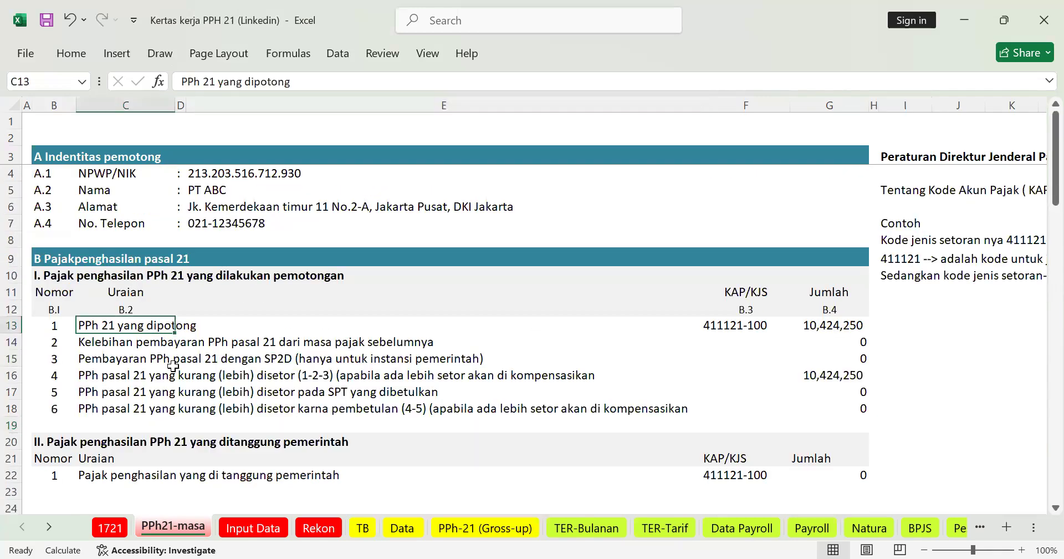
{"action": "key", "text": "Right"}
{"action": "key", "text": "Right"}
{"action": "key", "text": "Right"}
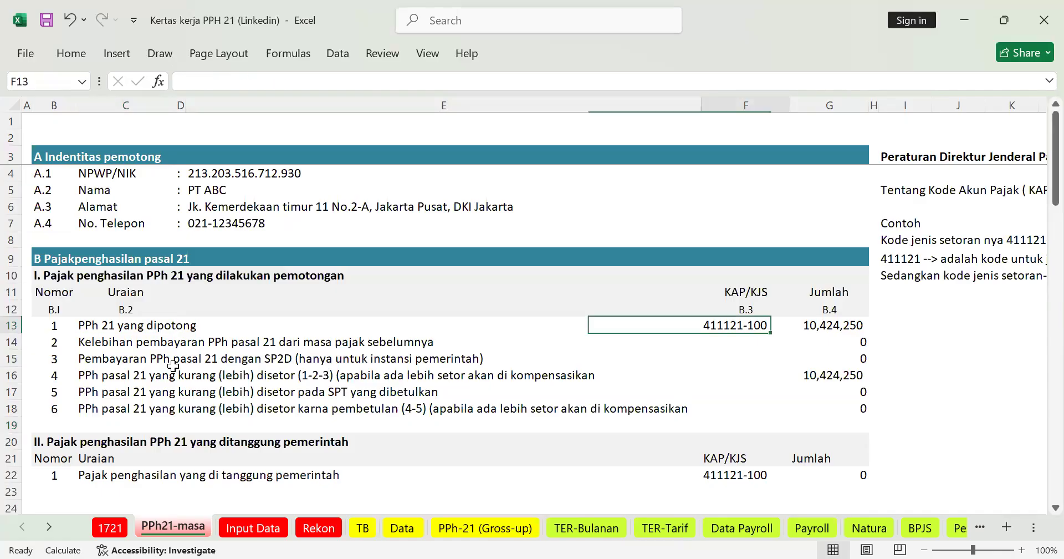
{"action": "key", "text": "Right"}
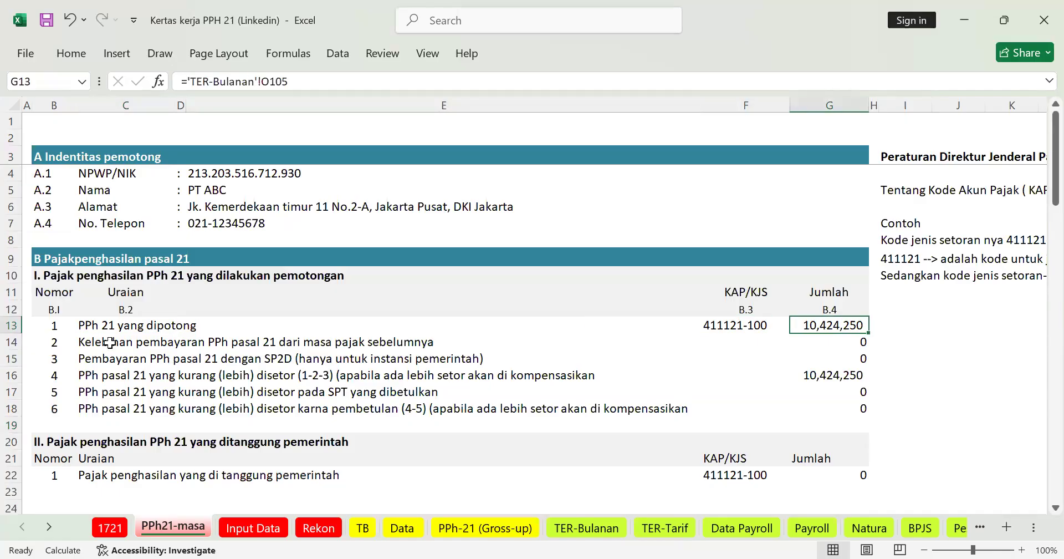
Review the amounts for the previous-period overpayment, the SP2D payment and the PPh 21 kurang (lebih) disetor row (1-2-3).
{"action": "left_click", "coordinate": [110, 342]}
{"action": "key", "text": "Right"}
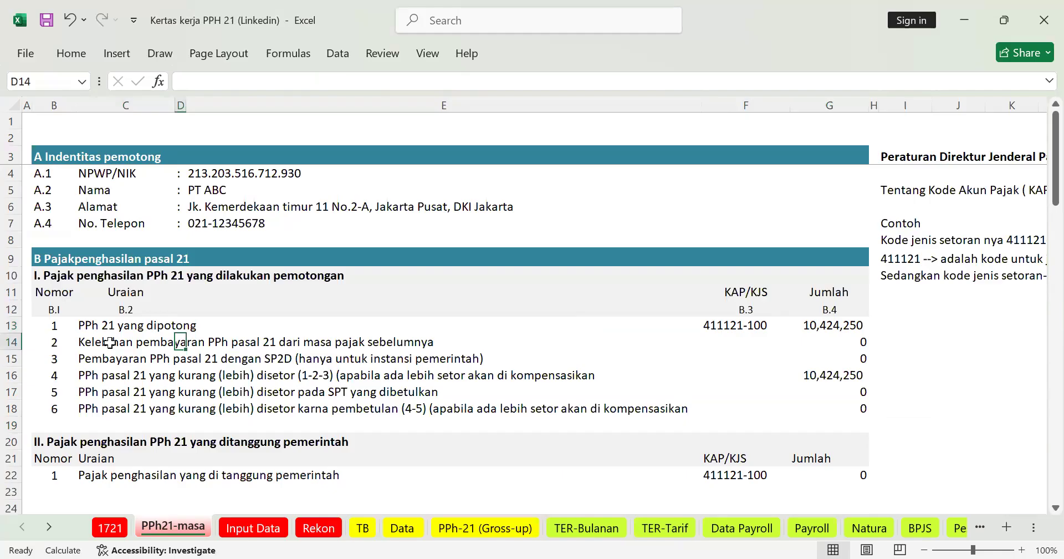
{"action": "key", "text": "Right"}
{"action": "key", "text": "Right"}
{"action": "key", "text": "Right"}
{"action": "key", "text": "Down"}
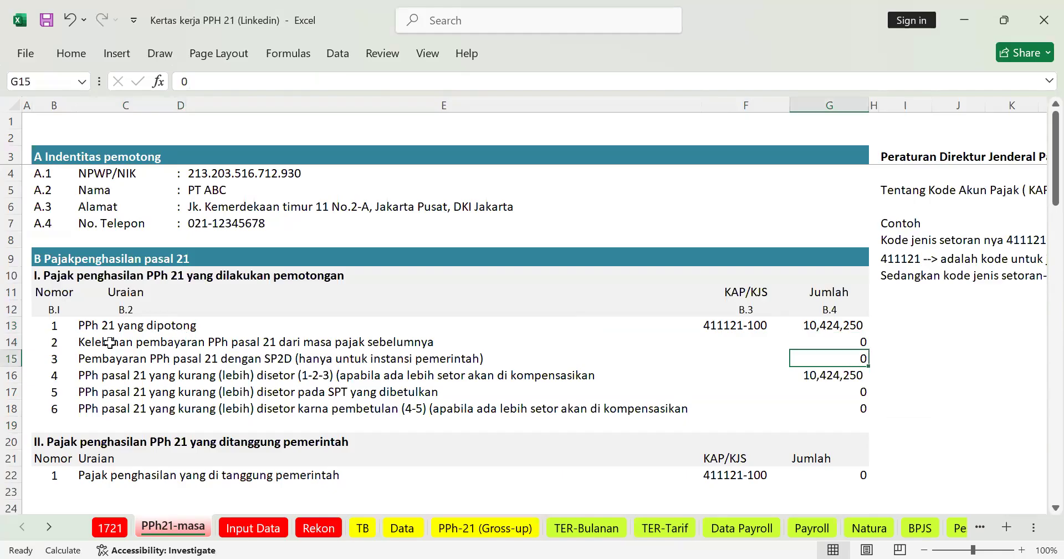
{"action": "key", "text": "Left"}
{"action": "key", "text": "Left"}
{"action": "key", "text": "Left"}
{"action": "key", "text": "Left"}
{"action": "key", "text": "Right"}
{"action": "key", "text": "Right"}
{"action": "key", "text": "Right"}
{"action": "key", "text": "Right"}
{"action": "key", "text": "Down"}
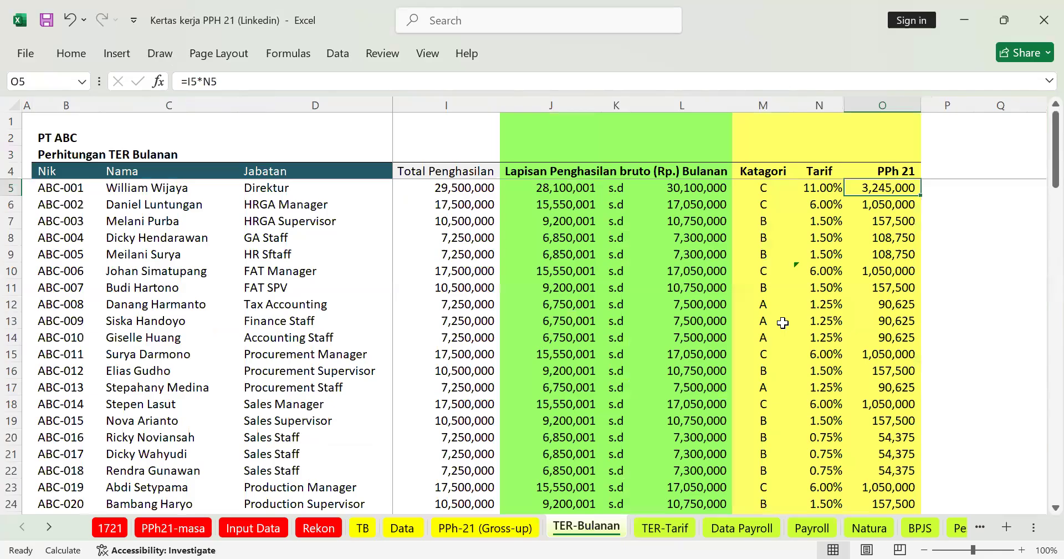
Go through the TER-Bulanan employee list to its Total row and check the PPh 21 sum formula.
{"action": "scroll", "coordinate": [856, 388], "scroll_direction": "down", "scroll_amount": 12}
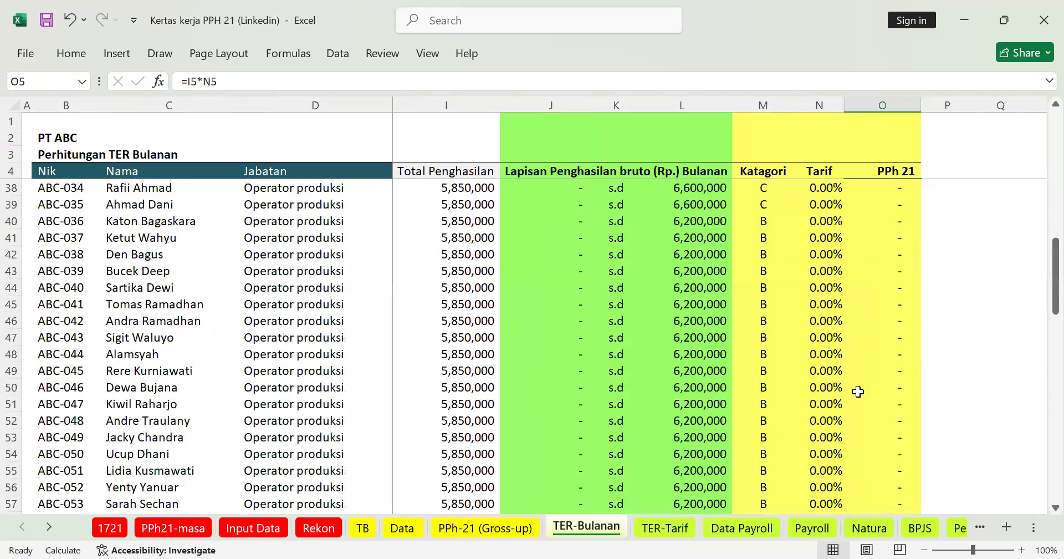
{"action": "scroll", "coordinate": [865, 377], "scroll_direction": "down", "scroll_amount": 6}
{"action": "scroll", "coordinate": [879, 340], "scroll_direction": "down", "scroll_amount": 13}
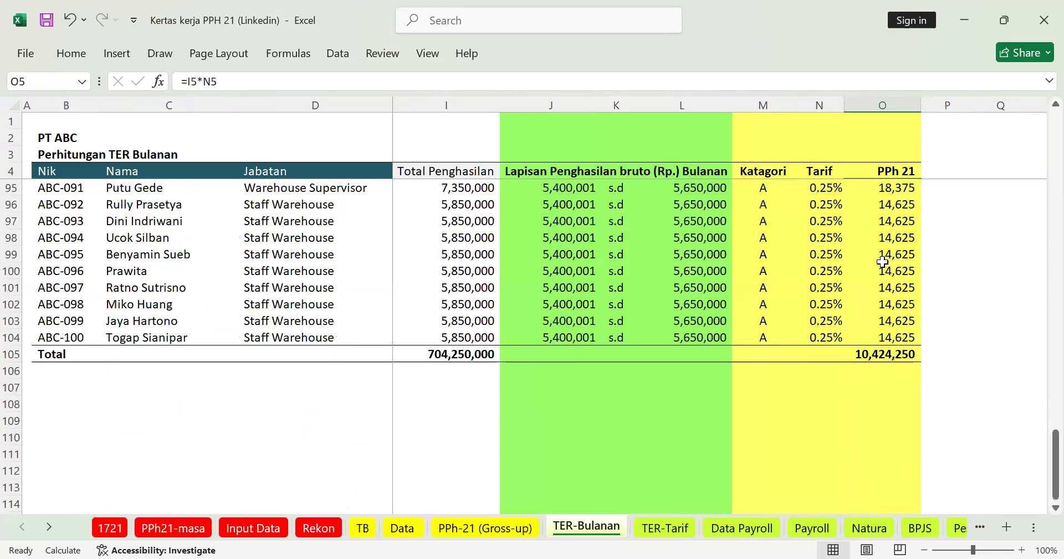
{"action": "scroll", "coordinate": [882, 262], "scroll_direction": "down", "scroll_amount": 2}
{"action": "key", "text": "ctrl+Down"}
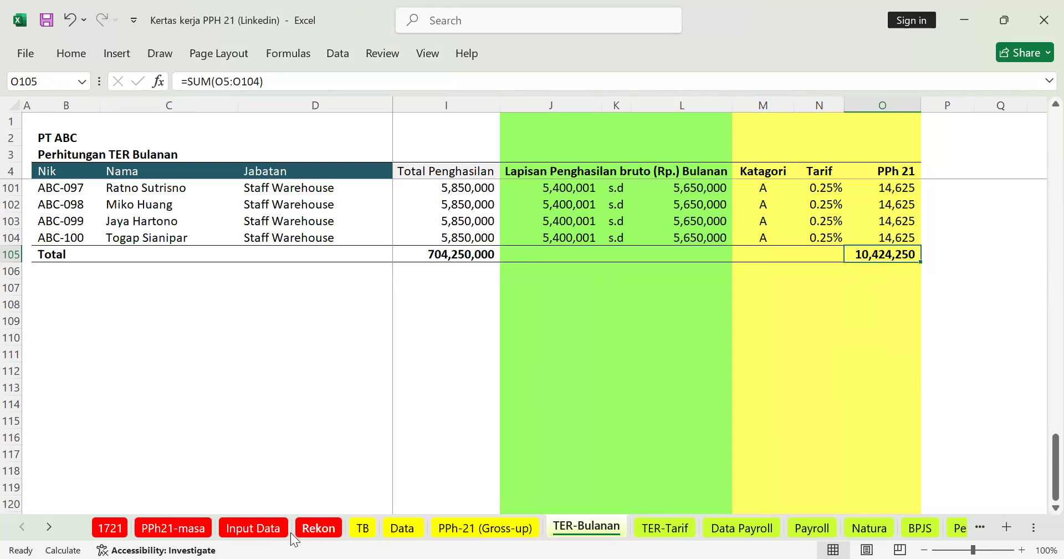
Return to the PPh21-masa sheet and look from the kurang (lebih) disetor amount across to the PER-05/PJ/2021 notes.
{"action": "left_click", "coordinate": [192, 531]}
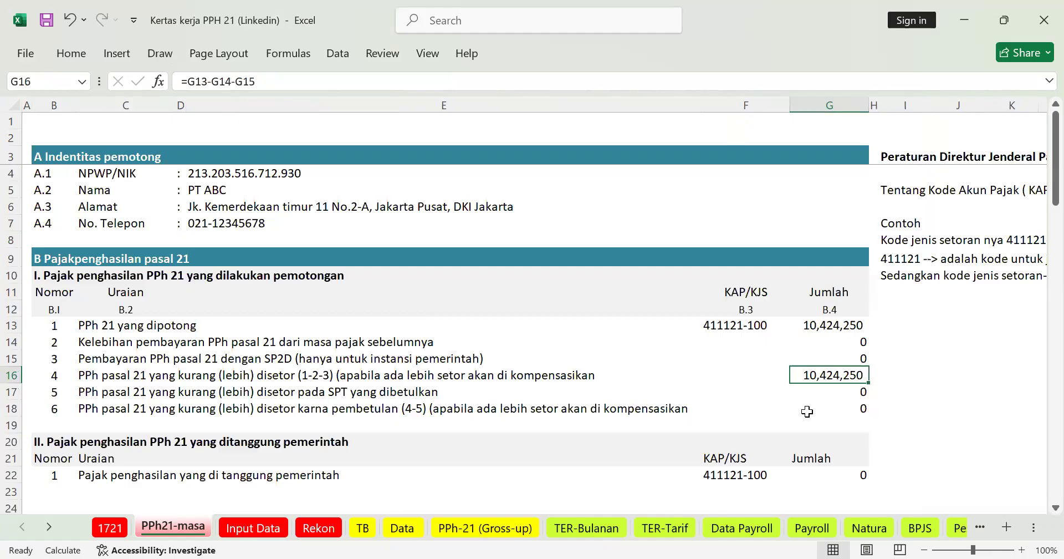
{"action": "key", "text": "Right"}
{"action": "key", "text": "Right"}
{"action": "key", "text": "Right"}
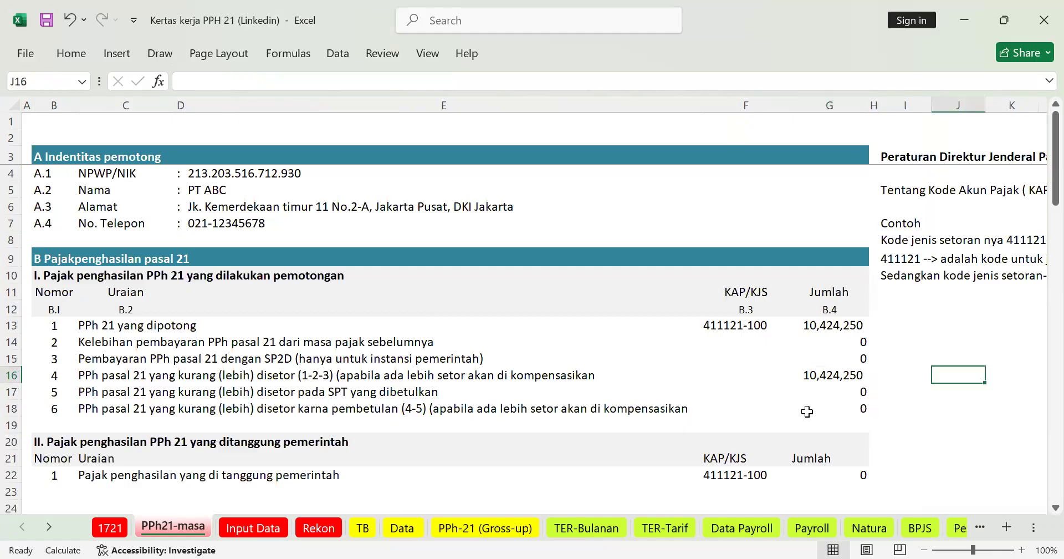
{"action": "key", "text": "Right"}
{"action": "key", "text": "Right"}
{"action": "key", "text": "Right"}
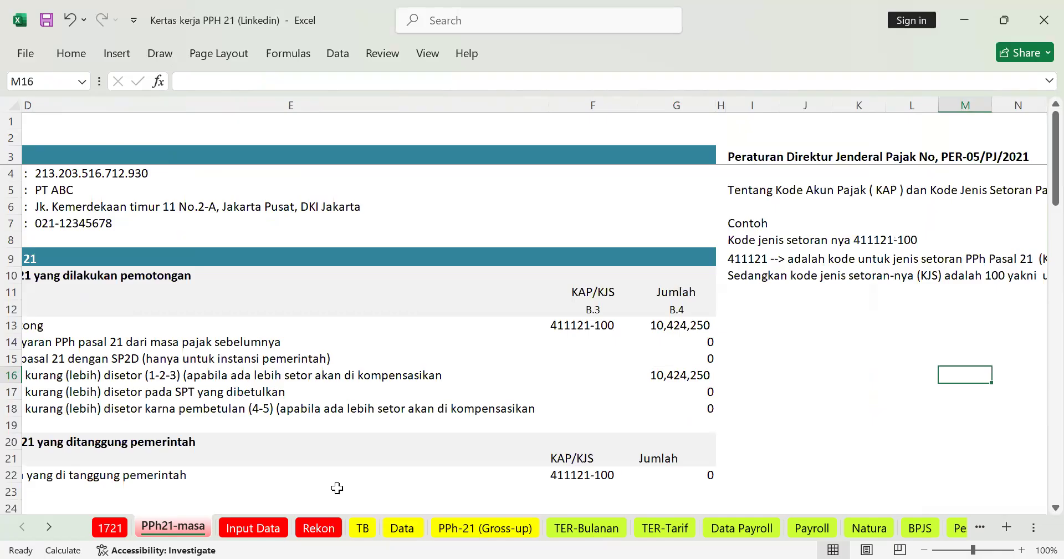
On the PPh-21 (Gross-up) sheet, inspect the Gapok formula in the test calculation and the Direktur's 25% tax bracket formula.
{"action": "left_click", "coordinate": [466, 534]}
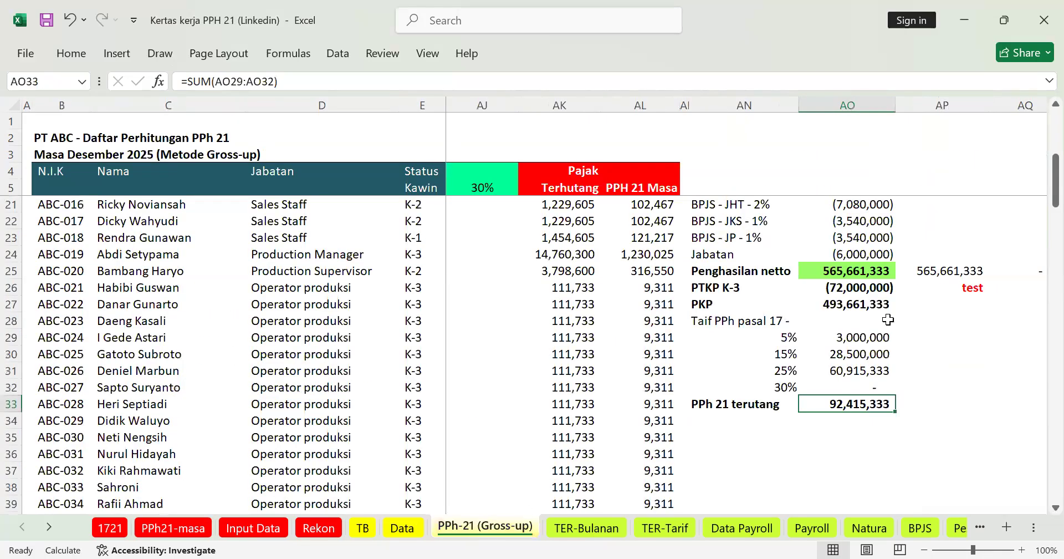
{"action": "scroll", "coordinate": [888, 320], "scroll_direction": "up", "scroll_amount": 5}
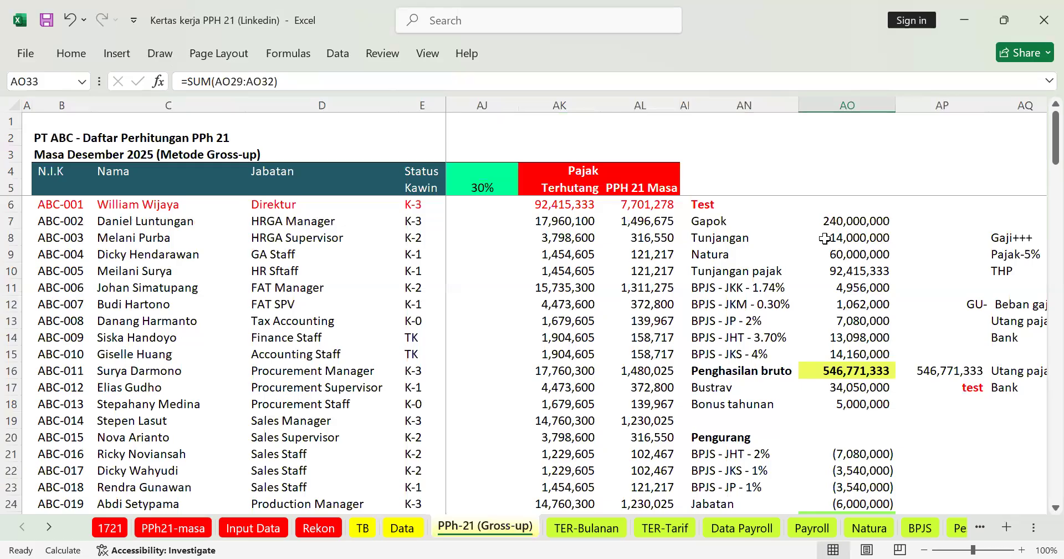
{"action": "left_click", "coordinate": [855, 232]}
{"action": "left_click", "coordinate": [856, 221]}
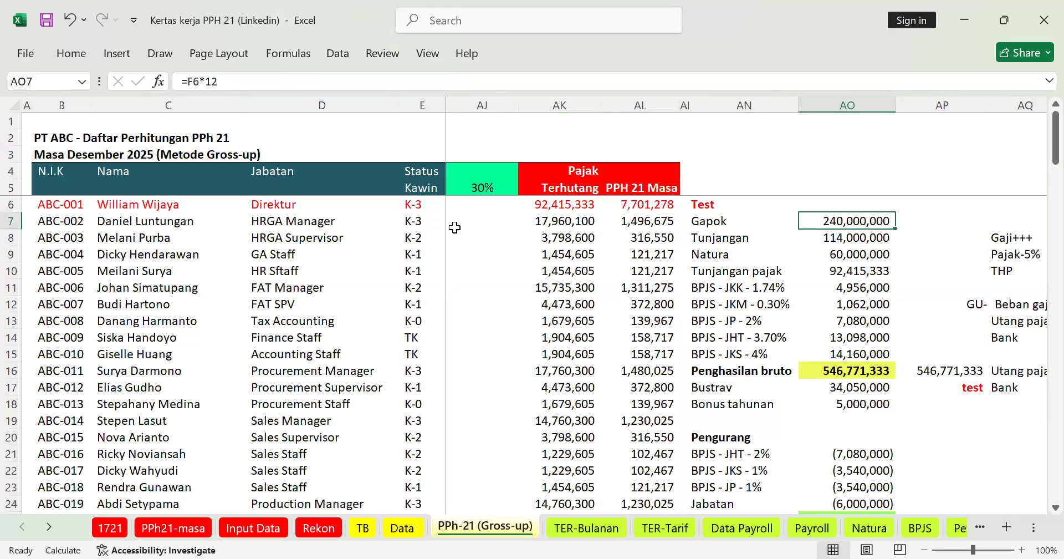
{"action": "left_click", "coordinate": [476, 220]}
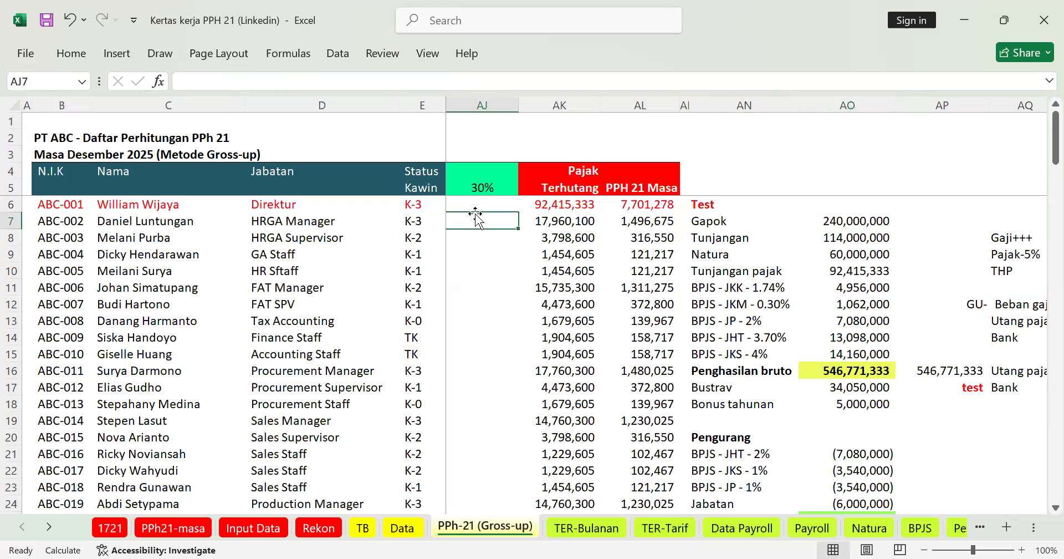
{"action": "key", "text": "Up"}
{"action": "key", "text": "Left"}
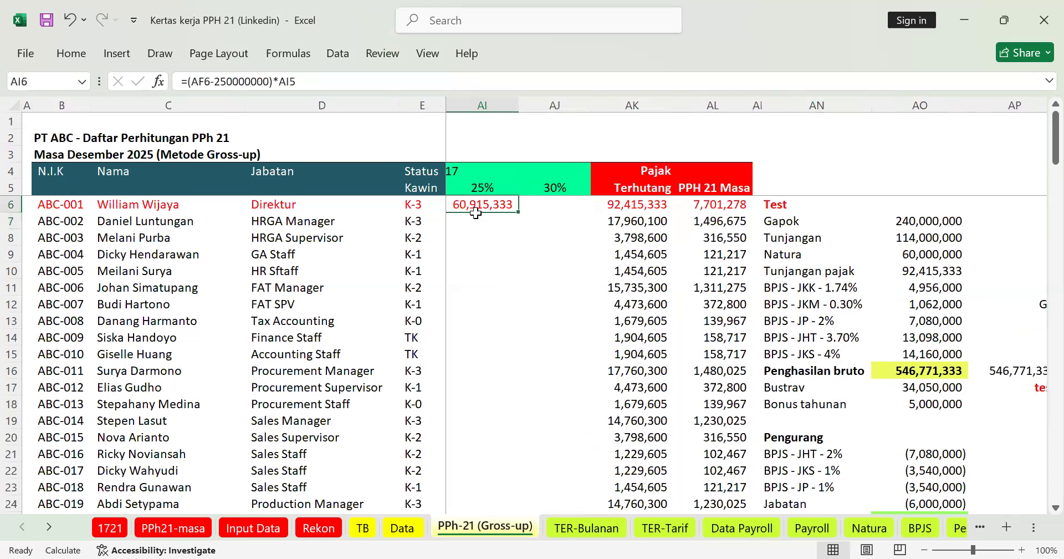
Examine the Direktur's row from basic salary and allowances through the company-paid BPJS columns up to JKS 4.00%.
{"action": "key", "text": "ctrl+Left"}
{"action": "key", "text": "Right"}
{"action": "key", "text": "Right"}
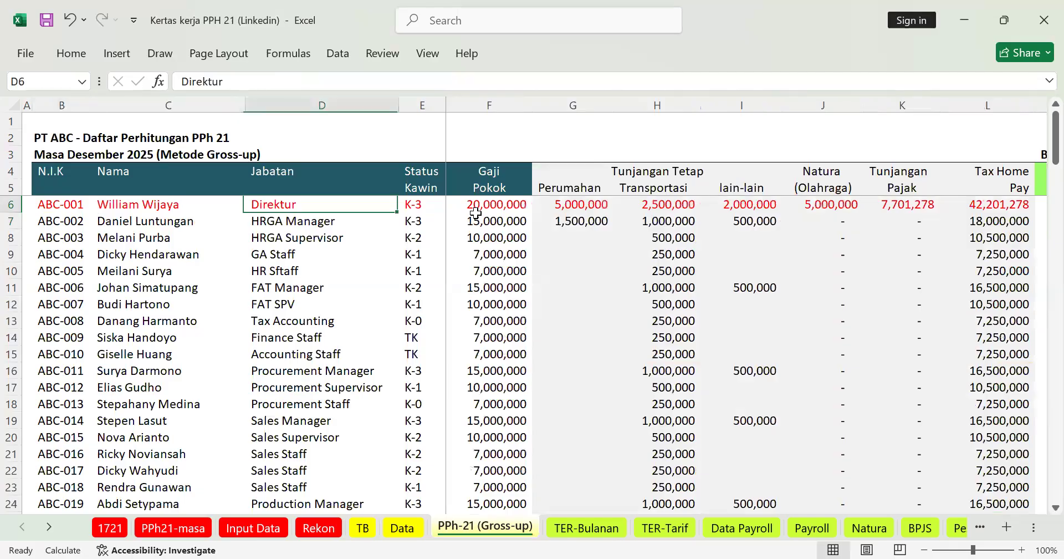
{"action": "key", "text": "Right"}
{"action": "key", "text": "Right"}
{"action": "key", "text": "Right"}
{"action": "key", "text": "Left"}
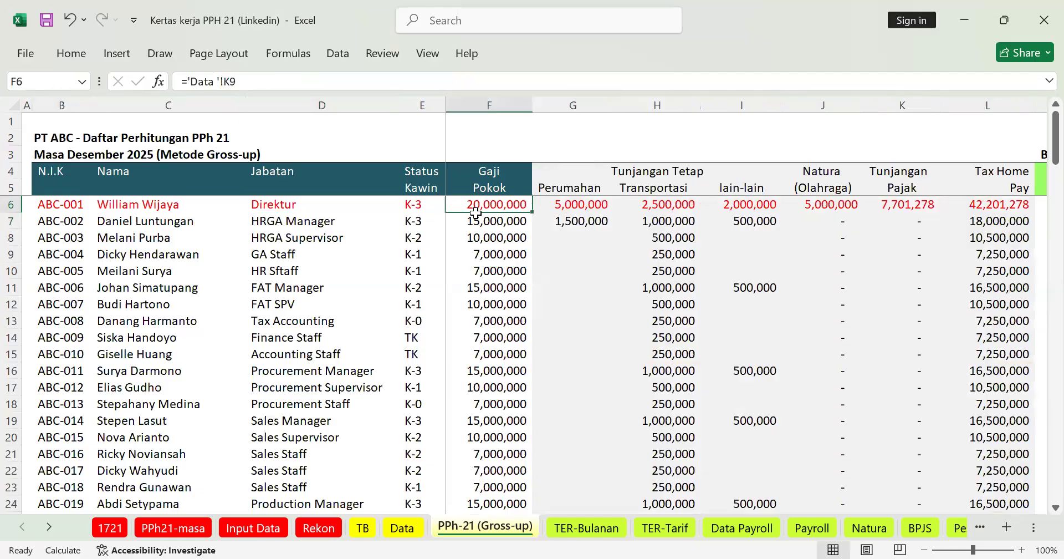
{"action": "key", "text": "ctrl+Right"}
{"action": "key", "text": "Right"}
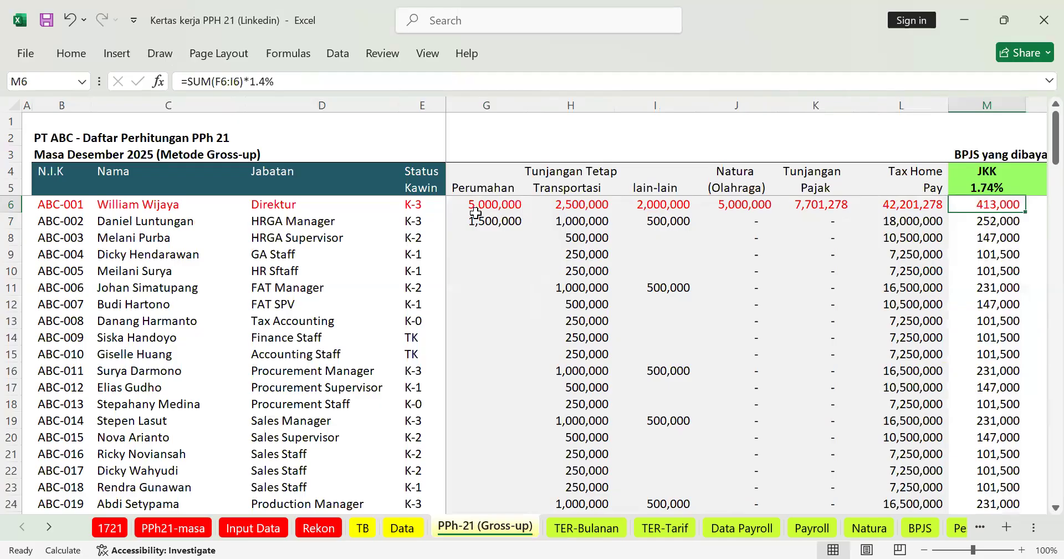
{"action": "key", "text": "Right"}
{"action": "key", "text": "Right"}
{"action": "key", "text": "Right"}
{"action": "key", "text": "Right"}
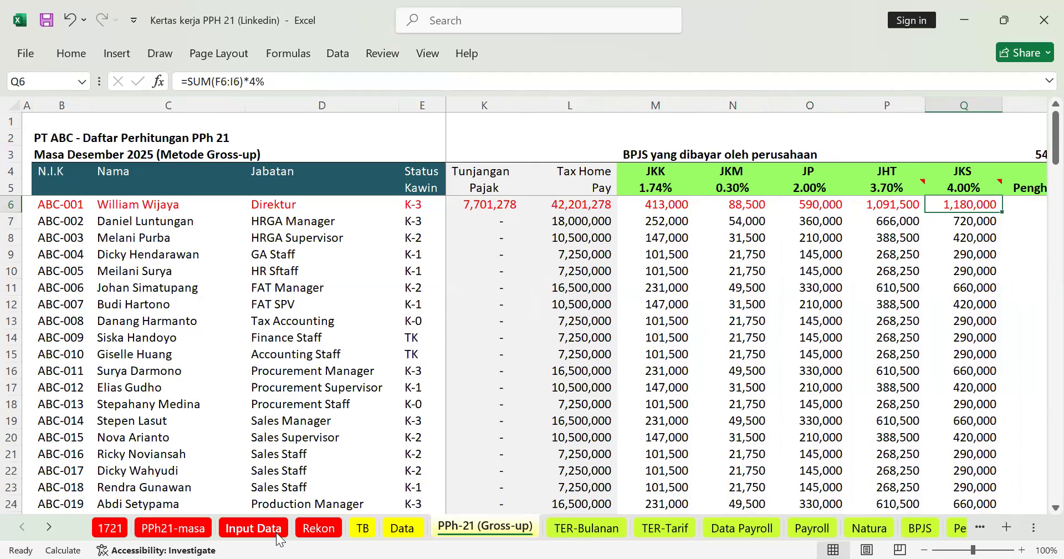
Compare the kurang (lebih) disetor amount in G16 of PPh21-masa with the PPh 21 total on TER-Bulanan.
{"action": "left_click", "coordinate": [204, 529]}
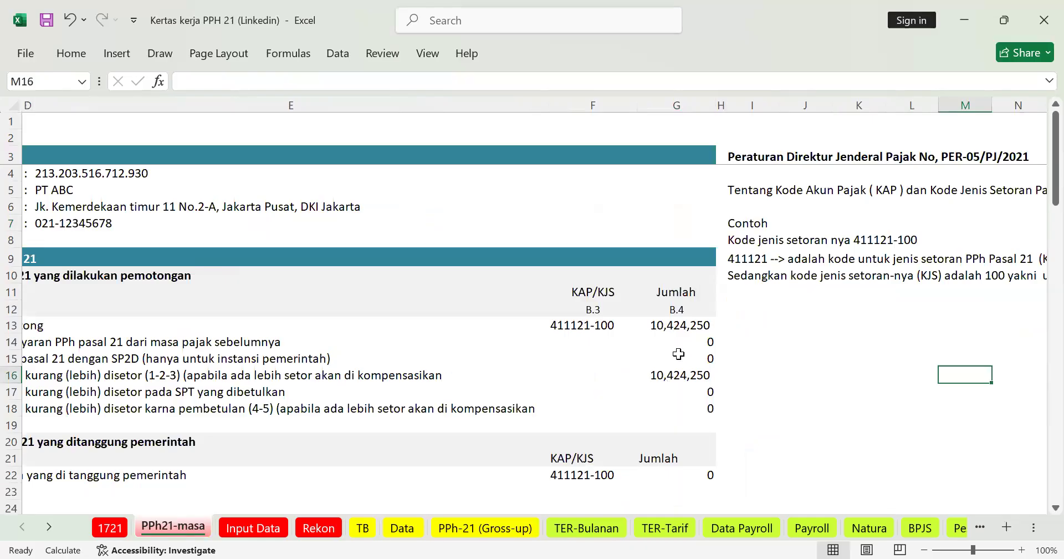
{"action": "left_click", "coordinate": [681, 373]}
{"action": "scroll", "coordinate": [681, 372], "scroll_direction": "down", "scroll_amount": 1}
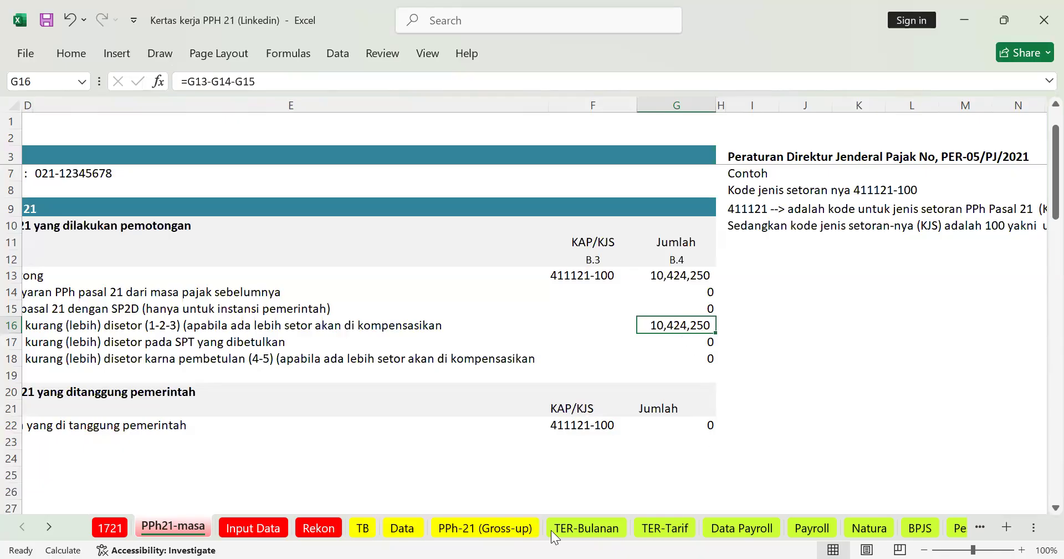
{"action": "left_click", "coordinate": [568, 536]}
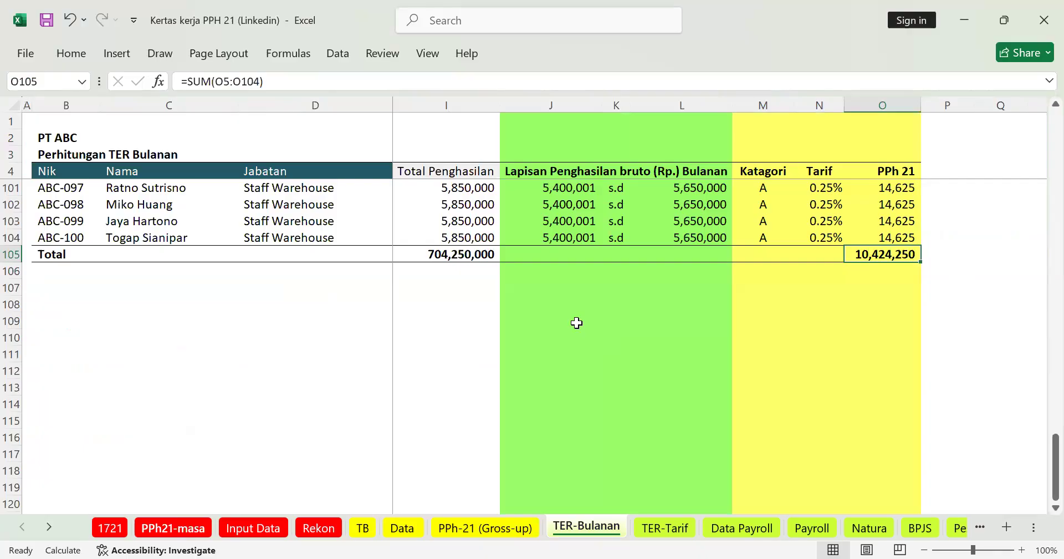
{"action": "left_click", "coordinate": [197, 523]}
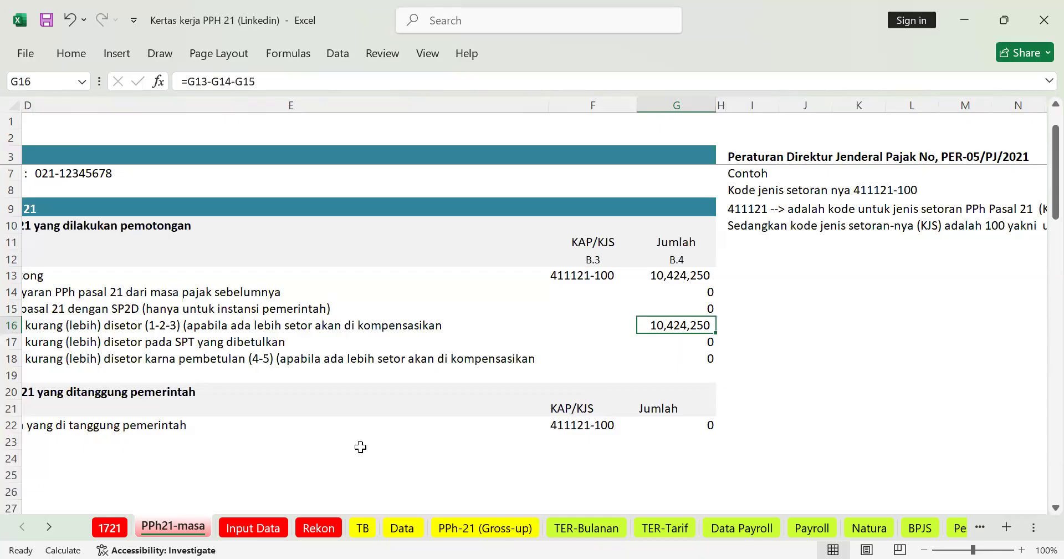
Open the 1721 sheet and look over the 1721-Induk Lampiran C and Lampiran B tables up to the sheet's beginning.
{"action": "key", "text": "ctrl+Page_Up"}
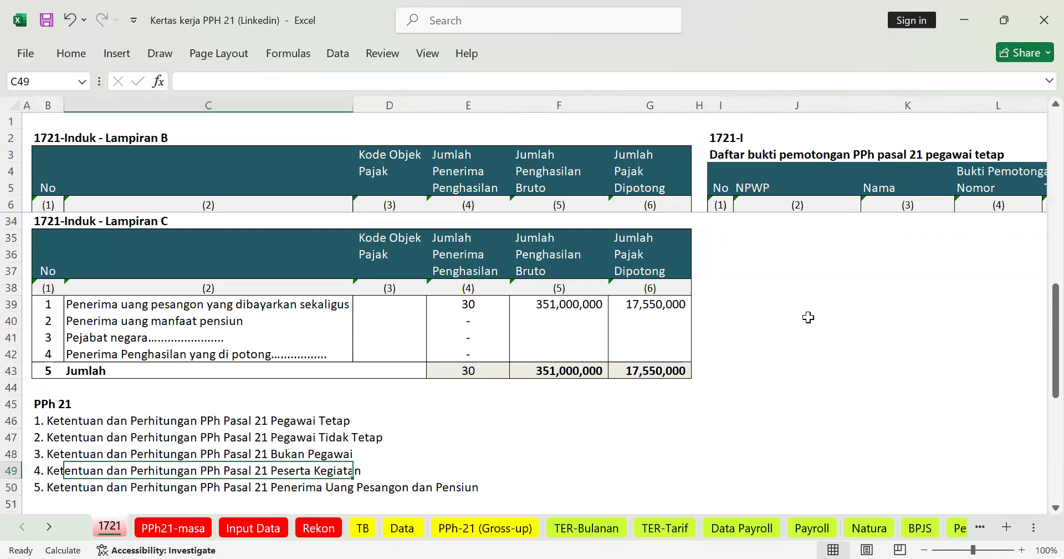
{"action": "scroll", "coordinate": [808, 317], "scroll_direction": "up", "scroll_amount": 7}
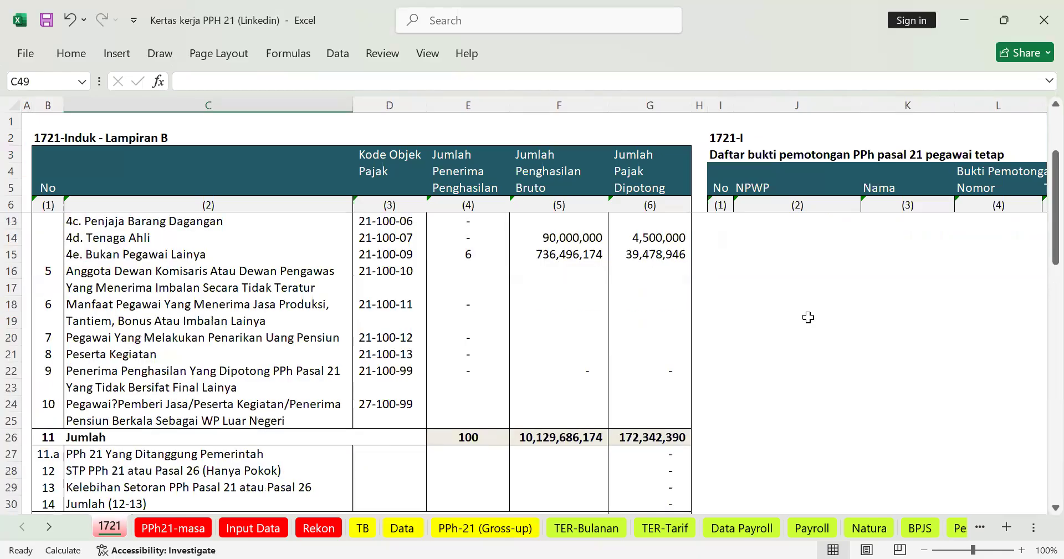
{"action": "scroll", "coordinate": [809, 317], "scroll_direction": "up", "scroll_amount": 2}
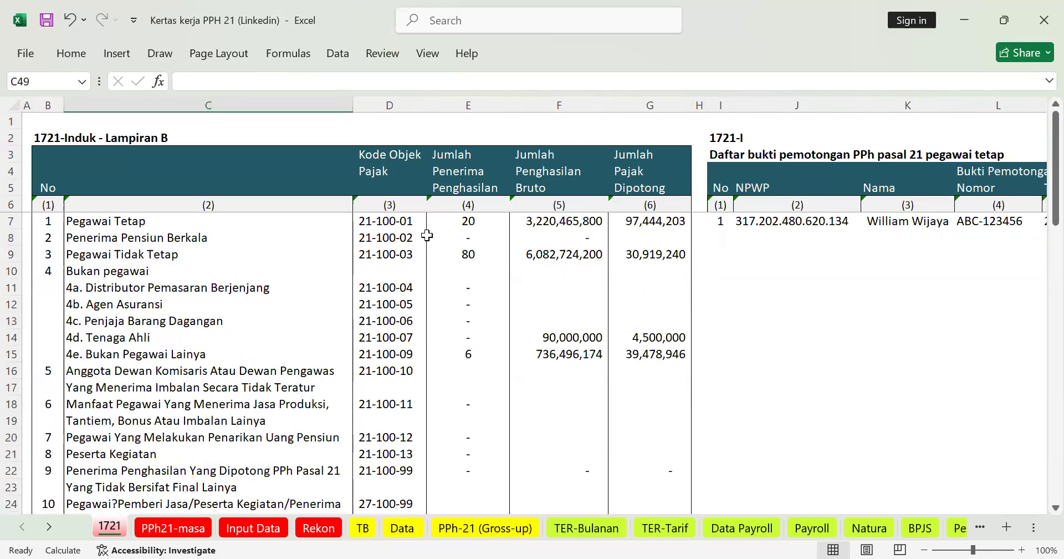
{"action": "key", "text": "ctrl+Home"}
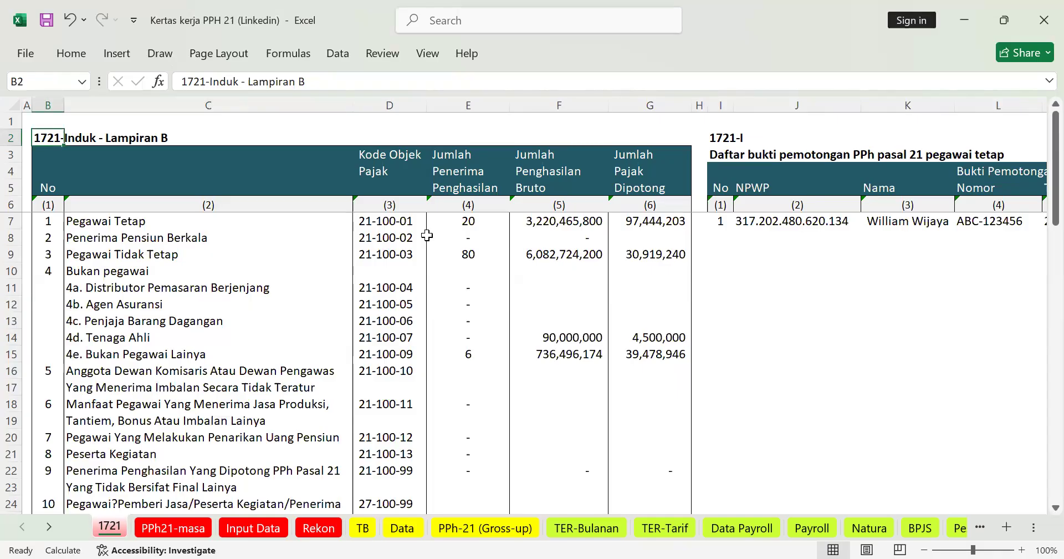
Bring the 1721-I list of withholding slips for permanent employees into view and select its heading cell.
{"action": "key", "text": "Right"}
{"action": "key", "text": "Right"}
{"action": "key", "text": "Right"}
{"action": "key", "text": "Right"}
{"action": "key", "text": "Right"}
{"action": "key", "text": "Right"}
{"action": "key", "text": "Right"}
{"action": "key", "text": "Right"}
{"action": "key", "text": "Right"}
{"action": "key", "text": "Right"}
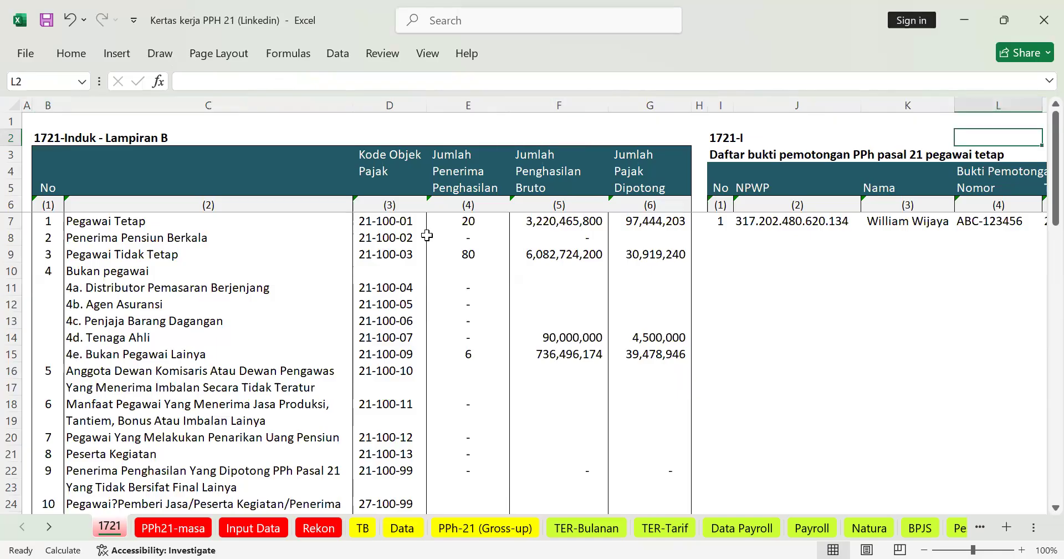
{"action": "key", "text": "Right"}
{"action": "key", "text": "Right"}
{"action": "key", "text": "Left"}
{"action": "key", "text": "Left"}
{"action": "key", "text": "Left"}
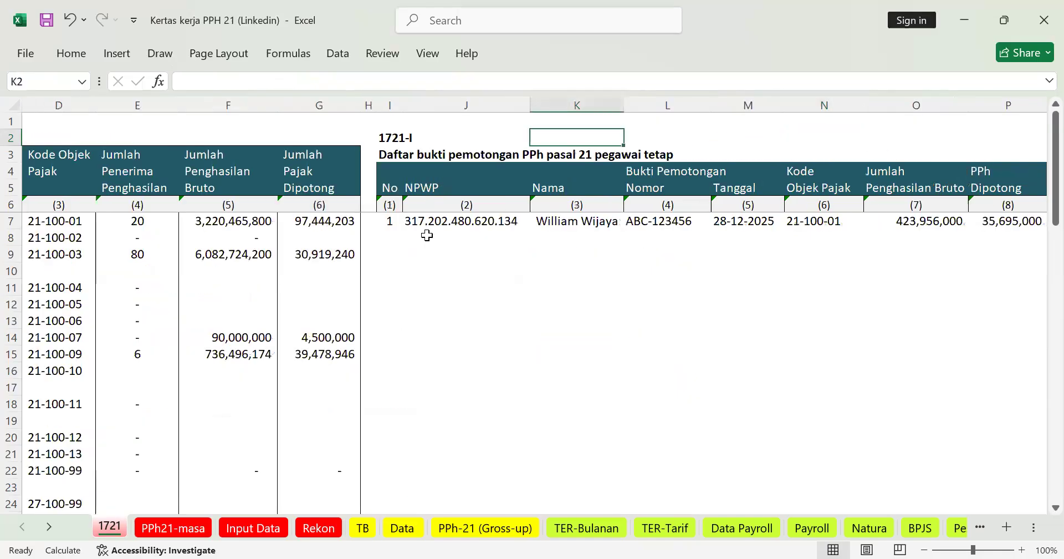
{"action": "key", "text": "Left"}
{"action": "key", "text": "Left"}
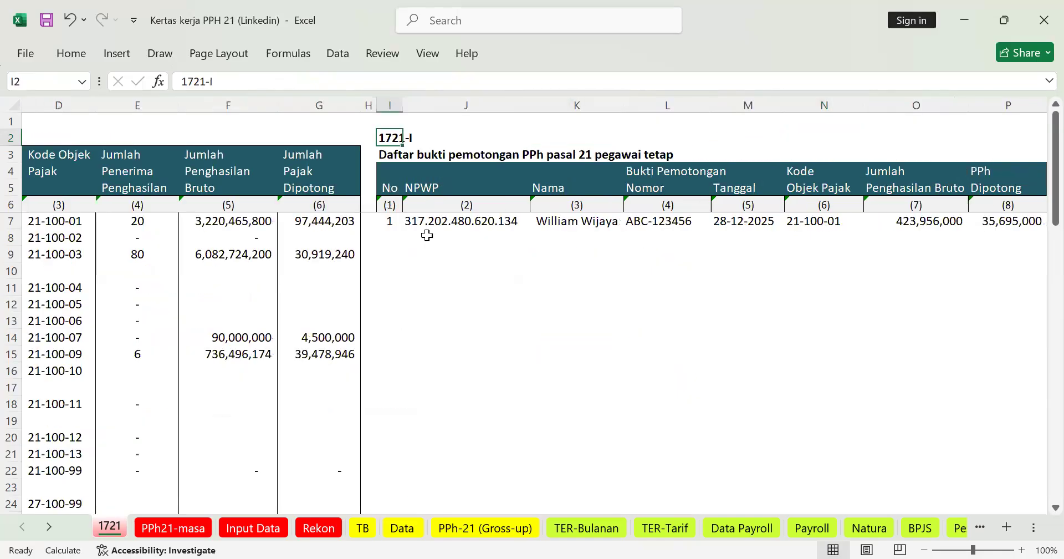
Examine the first 1721-I entry field by field, from its number through to Jumlah Penghasilan Bruto.
{"action": "left_click", "coordinate": [395, 221]}
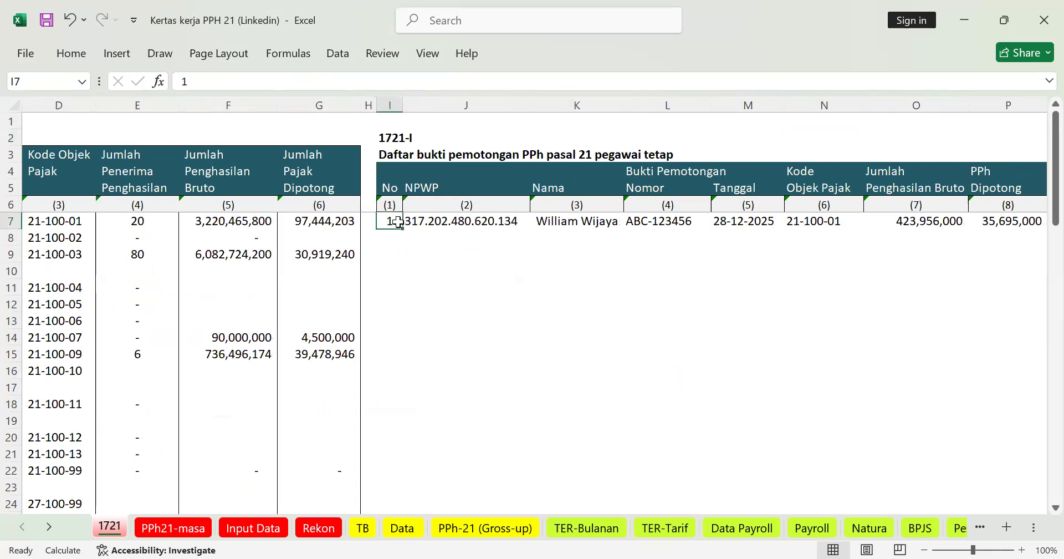
{"action": "key", "text": "Right"}
{"action": "key", "text": "Right"}
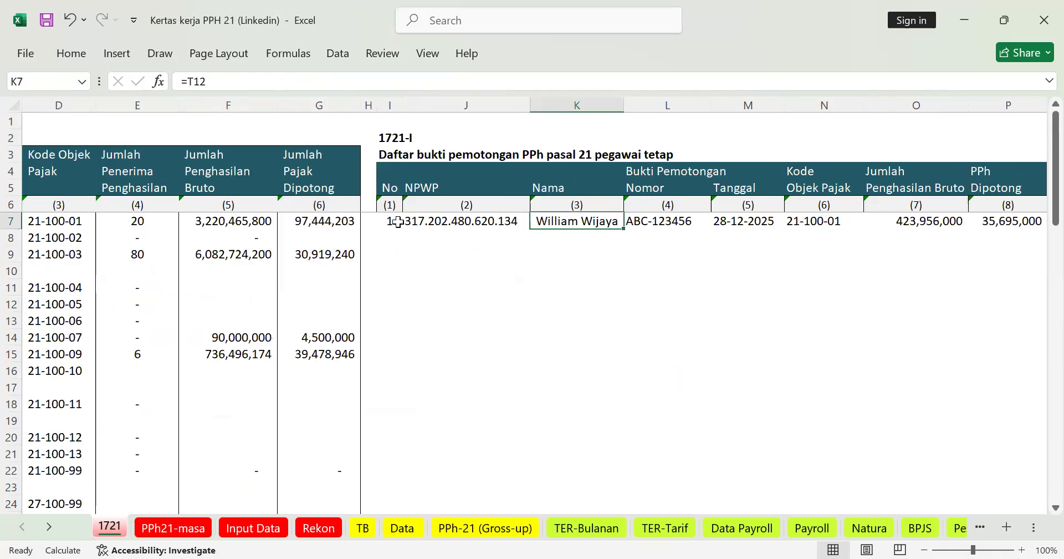
{"action": "key", "text": "Right"}
{"action": "key", "text": "Right"}
{"action": "key", "text": "Right"}
{"action": "key", "text": "Right"}
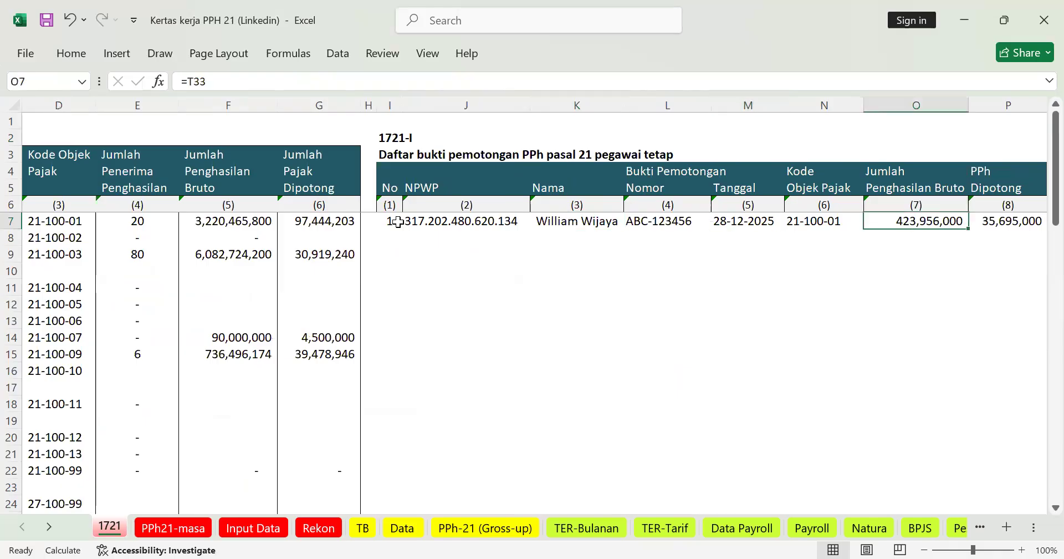
Move past the 1721-I entry and select the Cara Membuat Bukti Potong 1721 A1 heading in R6.
{"action": "key", "text": "Right"}
{"action": "key", "text": "Right"}
{"action": "key", "text": "Right"}
{"action": "key", "text": "Right"}
{"action": "key", "text": "Right"}
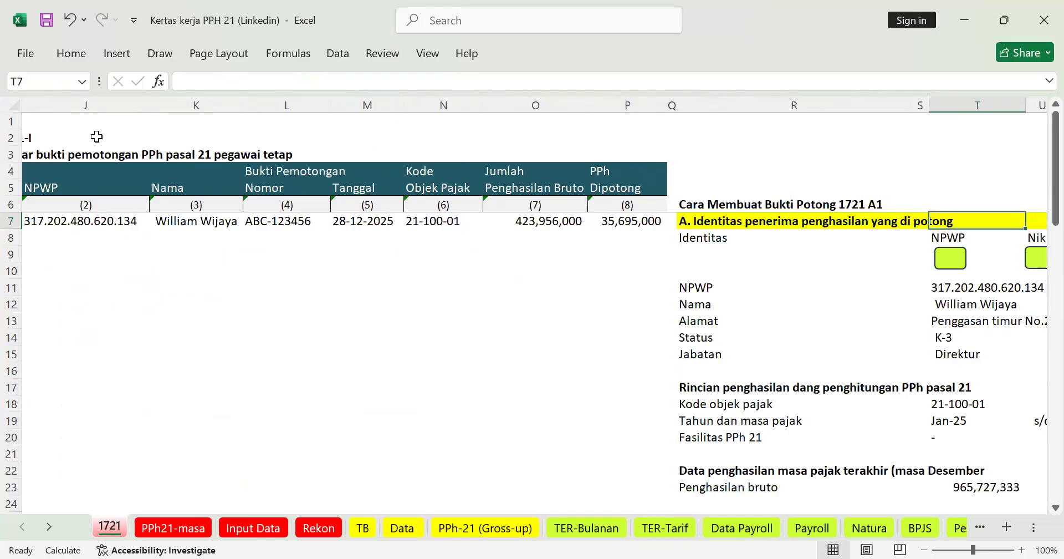
{"action": "key", "text": "ctrl+Home"}
{"action": "key", "text": "Right"}
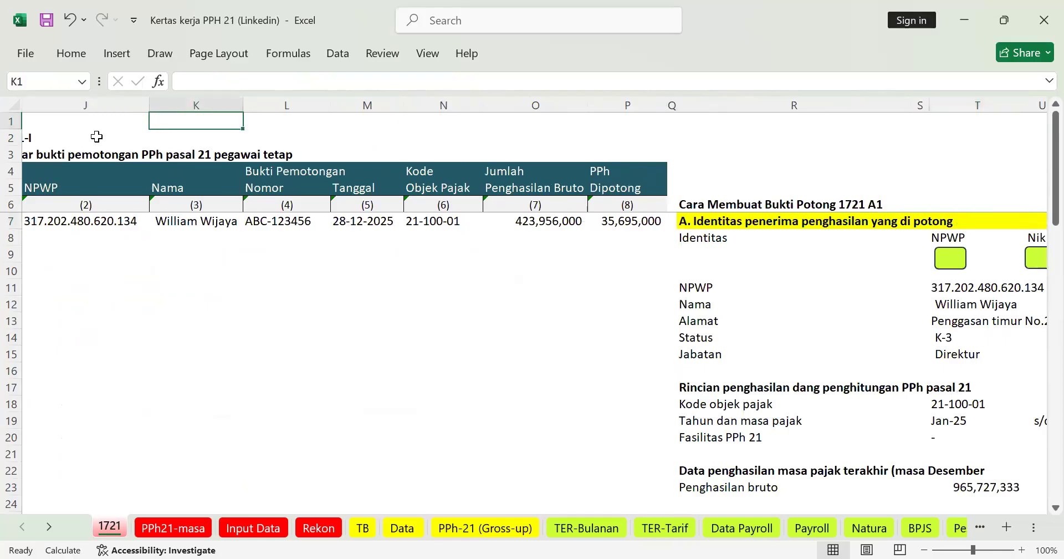
{"action": "key", "text": "Right"}
{"action": "key", "text": "Right"}
{"action": "key", "text": "Right"}
{"action": "key", "text": "Right"}
{"action": "key", "text": "Right"}
{"action": "key", "text": "Right"}
{"action": "key", "text": "Right"}
{"action": "key", "text": "Down"}
{"action": "key", "text": "Down"}
{"action": "key", "text": "Down"}
{"action": "key", "text": "Down"}
{"action": "key", "text": "Down"}
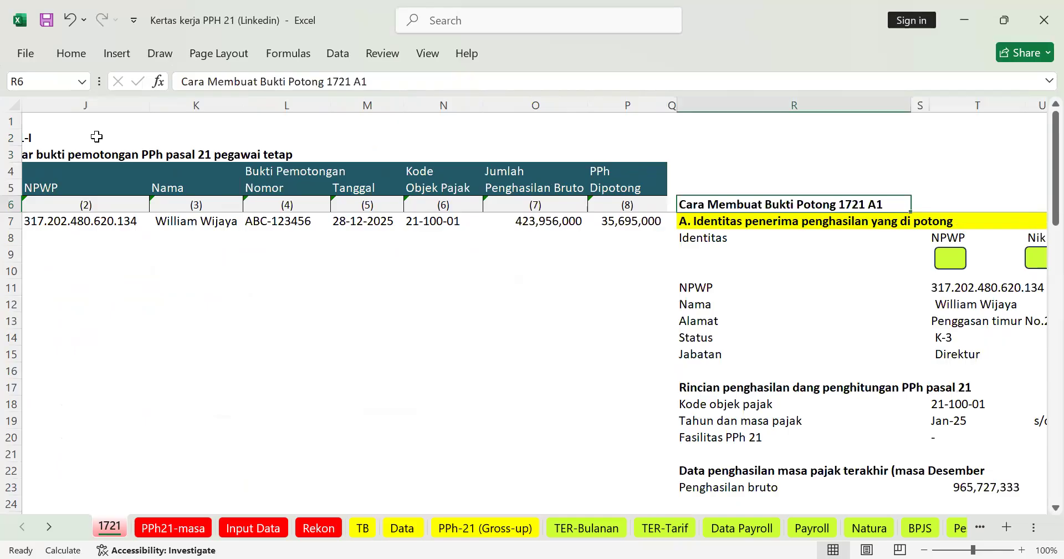
Look back over the 1721-I table's numbered column headers, from the list's start to PPh Dipotong.
{"action": "key", "text": "Left"}
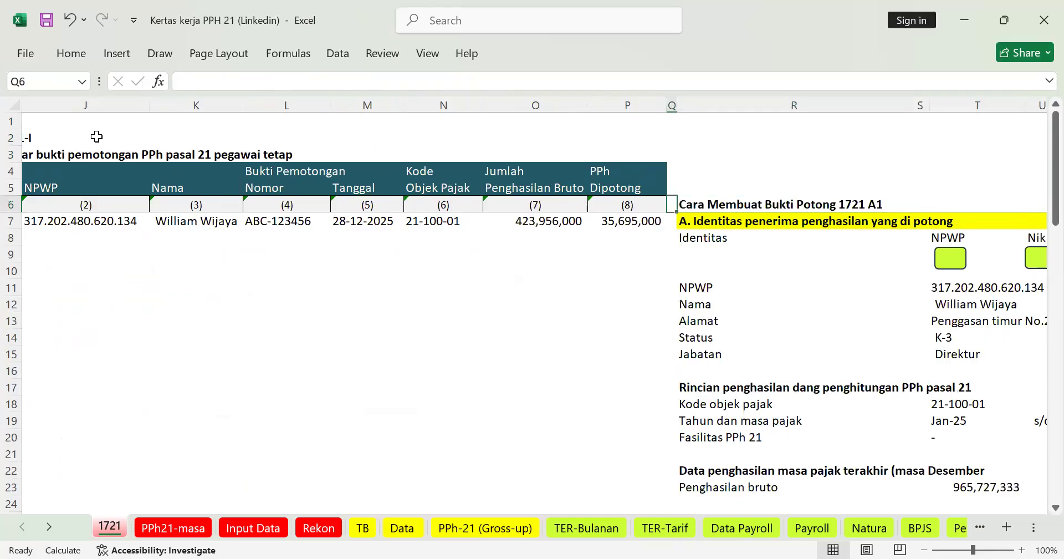
{"action": "key", "text": "Left"}
{"action": "key", "text": "Left"}
{"action": "key", "text": "Left"}
{"action": "key", "text": "Left"}
{"action": "key", "text": "Left"}
{"action": "key", "text": "Left"}
{"action": "key", "text": "Left"}
{"action": "key", "text": "Left"}
{"action": "key", "text": "Left"}
{"action": "key", "text": "Left"}
{"action": "key", "text": "Left"}
{"action": "key", "text": "Left"}
{"action": "key", "text": "Right"}
{"action": "key", "text": "Right"}
{"action": "key", "text": "Right"}
{"action": "key", "text": "Right"}
{"action": "key", "text": "Right"}
{"action": "key", "text": "Right"}
{"action": "key", "text": "Right"}
{"action": "key", "text": "Right"}
{"action": "key", "text": "Right"}
{"action": "key", "text": "Right"}
{"action": "key", "text": "Right"}
{"action": "key", "text": "Right"}
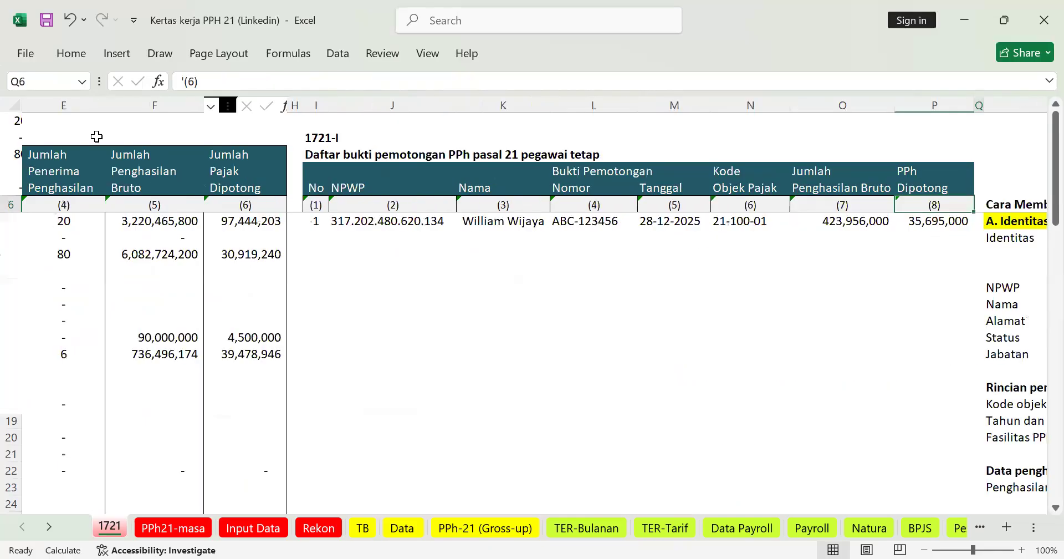
Bring the whole Bukti Potong 1721 A1 form into view and look over its identity and income sections.
{"action": "key", "text": "Right"}
{"action": "key", "text": "Right"}
{"action": "key", "text": "Right"}
{"action": "key", "text": "Right"}
{"action": "key", "text": "Right"}
{"action": "key", "text": "Right"}
{"action": "key", "text": "Right"}
{"action": "key", "text": "Left"}
{"action": "key", "text": "Left"}
{"action": "key", "text": "Left"}
{"action": "key", "text": "Left"}
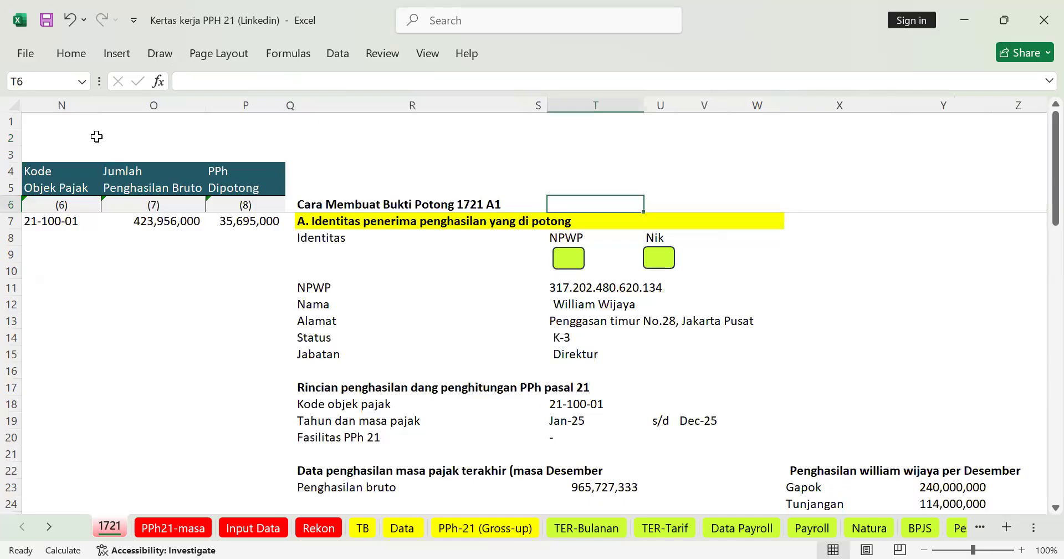
{"action": "key", "text": "Left"}
{"action": "key", "text": "Left"}
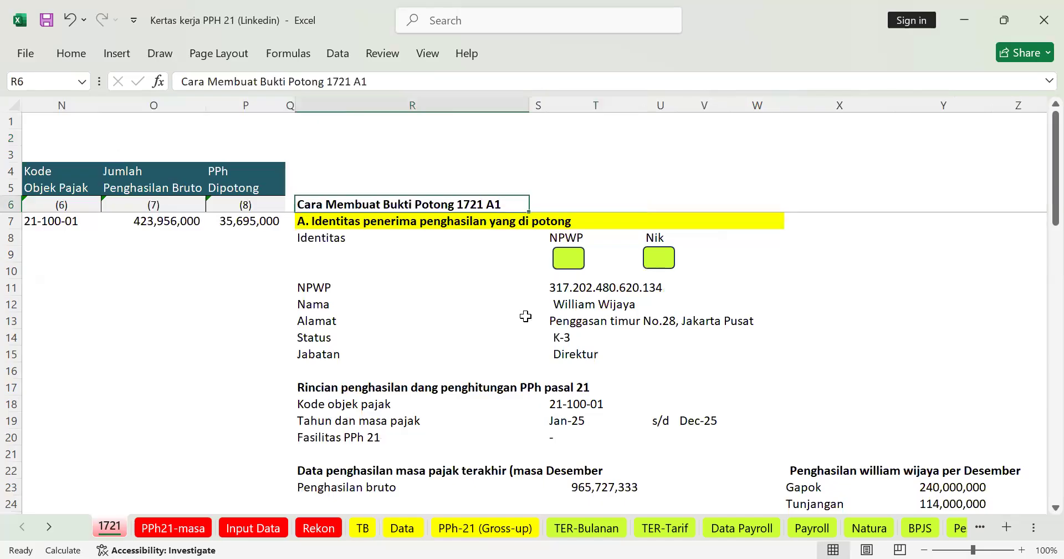
{"action": "scroll", "coordinate": [526, 316], "scroll_direction": "down", "scroll_amount": 3}
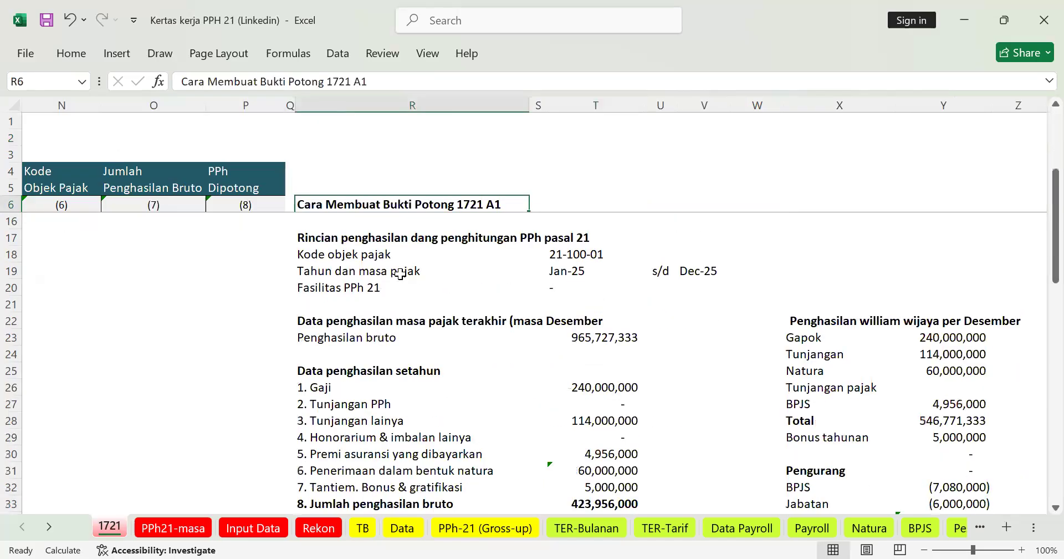
{"action": "scroll", "coordinate": [400, 273], "scroll_direction": "down", "scroll_amount": 2}
{"action": "scroll", "coordinate": [313, 322], "scroll_direction": "up", "scroll_amount": 2}
Highlight columns R to T of the 1721 A1 form with the recent light yellow fill and select Gaji in T26.
{"action": "left_click", "coordinate": [314, 321]}
{"action": "left_click", "coordinate": [339, 105]}
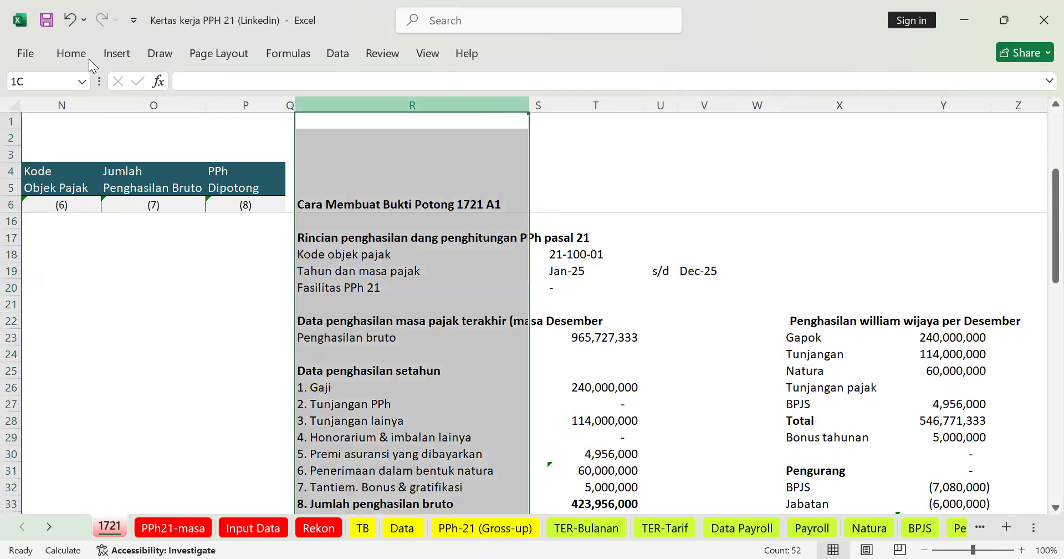
{"action": "left_click", "coordinate": [247, 111]}
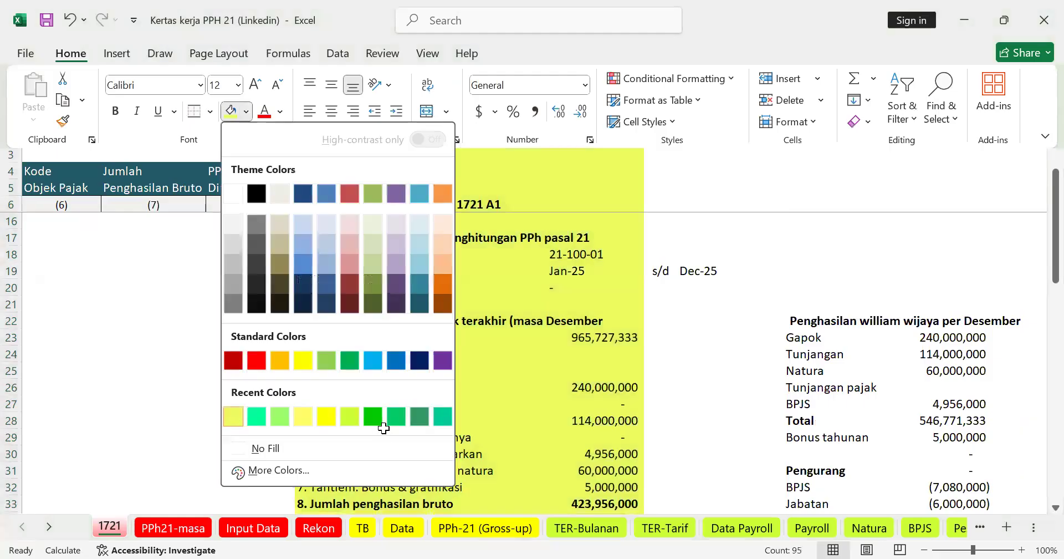
{"action": "left_click", "coordinate": [577, 387]}
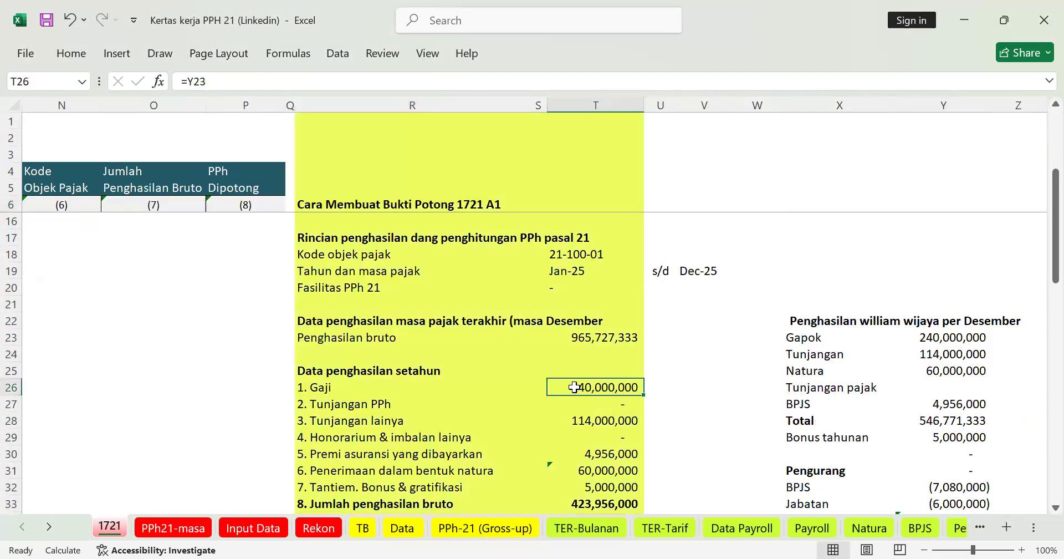
Open PPh-21 (Gross-up) and bring the Test calculation of annual income in columns AN and AO into view.
{"action": "left_click", "coordinate": [515, 530]}
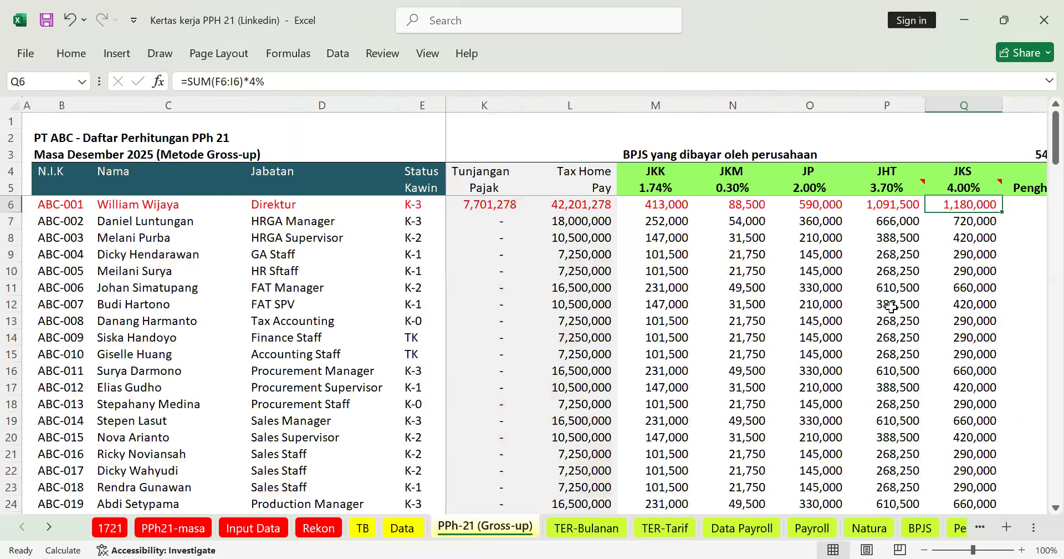
{"action": "key", "text": "Right"}
{"action": "key", "text": "Right"}
{"action": "key", "text": "Right"}
{"action": "key", "text": "Right"}
{"action": "key", "text": "Right"}
{"action": "key", "text": "Right"}
{"action": "key", "text": "Right"}
{"action": "key", "text": "Right"}
{"action": "key", "text": "Right"}
{"action": "key", "text": "Right"}
{"action": "key", "text": "Right"}
{"action": "key", "text": "Right"}
{"action": "key", "text": "Right"}
{"action": "key", "text": "Right"}
{"action": "key", "text": "Right"}
{"action": "key", "text": "Right"}
{"action": "key", "text": "Right"}
{"action": "key", "text": "Right"}
{"action": "key", "text": "Right"}
{"action": "key", "text": "Right"}
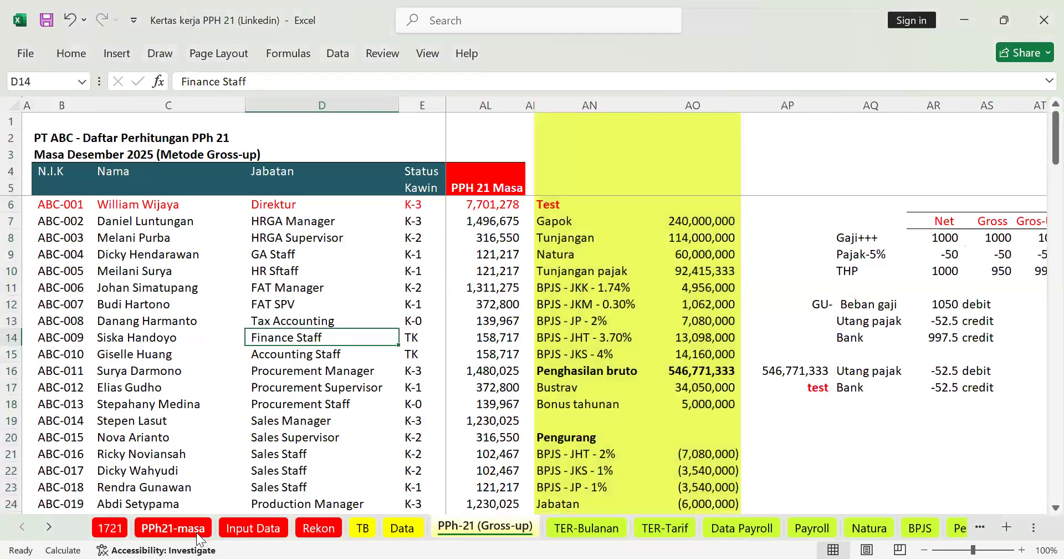
Return to the 1721 sheet and examine the 1721 A1 form's annual income, Pengurang and Penghitungan PPh pasal 21 sections.
{"action": "left_click", "coordinate": [159, 531]}
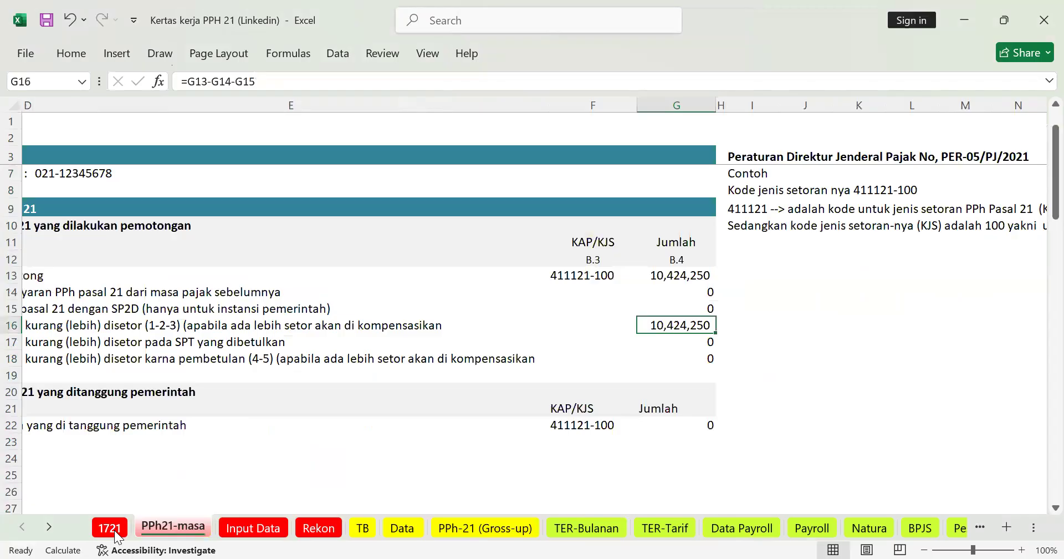
{"action": "left_click", "coordinate": [115, 531]}
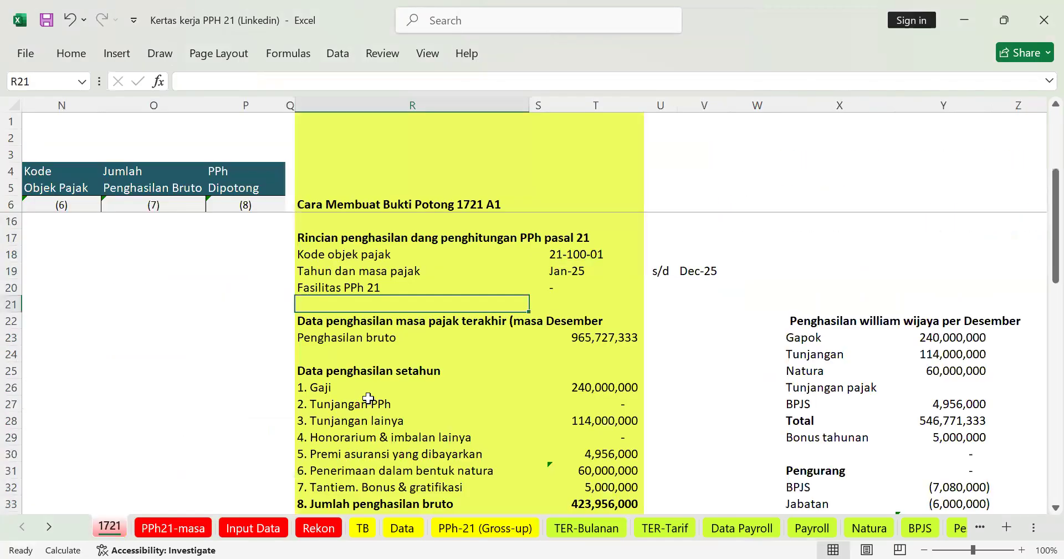
{"action": "key", "text": "Down"}
{"action": "key", "text": "Down"}
{"action": "key", "text": "Down"}
{"action": "key", "text": "Down"}
{"action": "key", "text": "Down"}
{"action": "key", "text": "Down"}
{"action": "scroll", "coordinate": [469, 405], "scroll_direction": "down", "scroll_amount": 2}
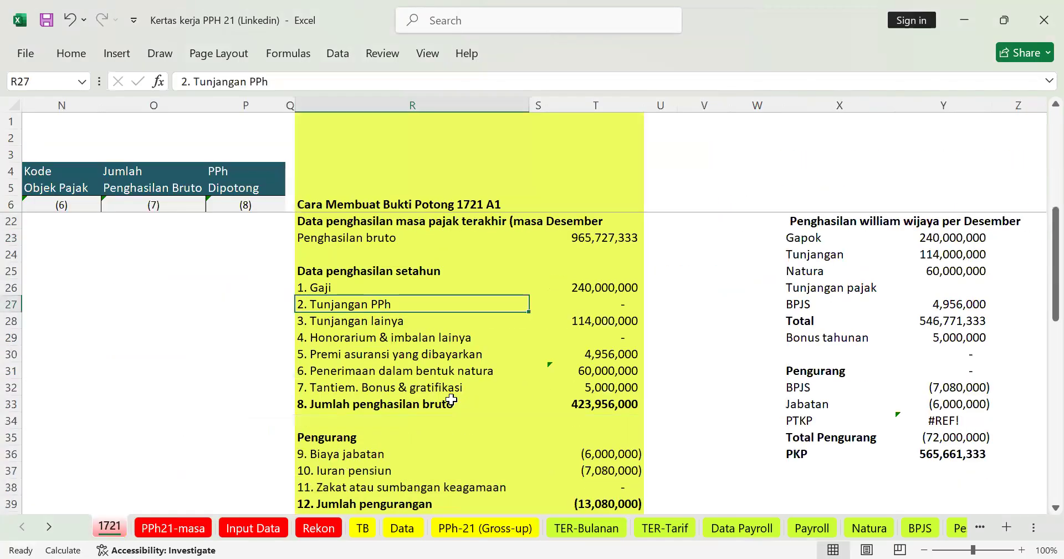
{"action": "scroll", "coordinate": [361, 425], "scroll_direction": "down", "scroll_amount": 2}
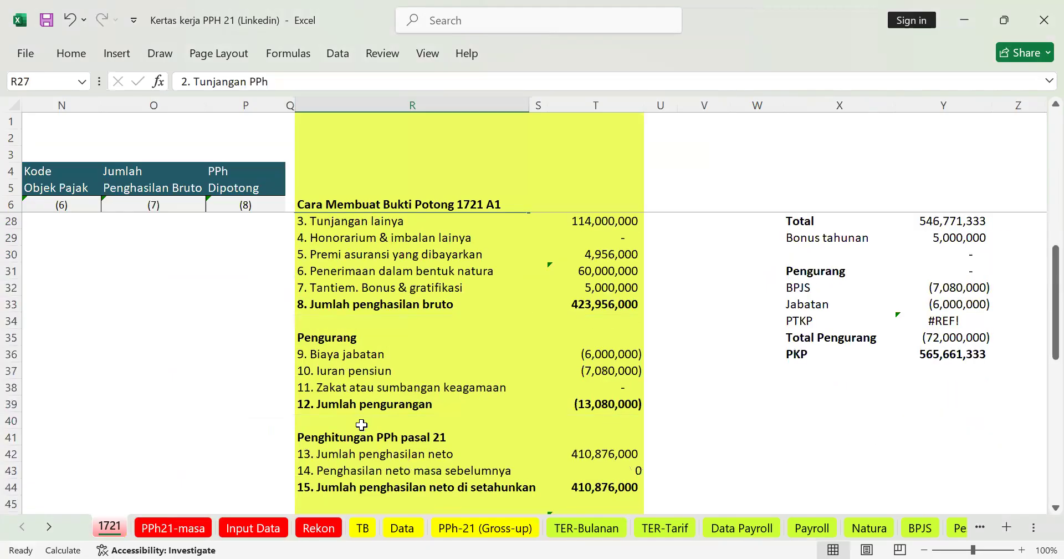
{"action": "scroll", "coordinate": [402, 426], "scroll_direction": "down", "scroll_amount": 1}
{"action": "scroll", "coordinate": [403, 426], "scroll_direction": "up", "scroll_amount": 2}
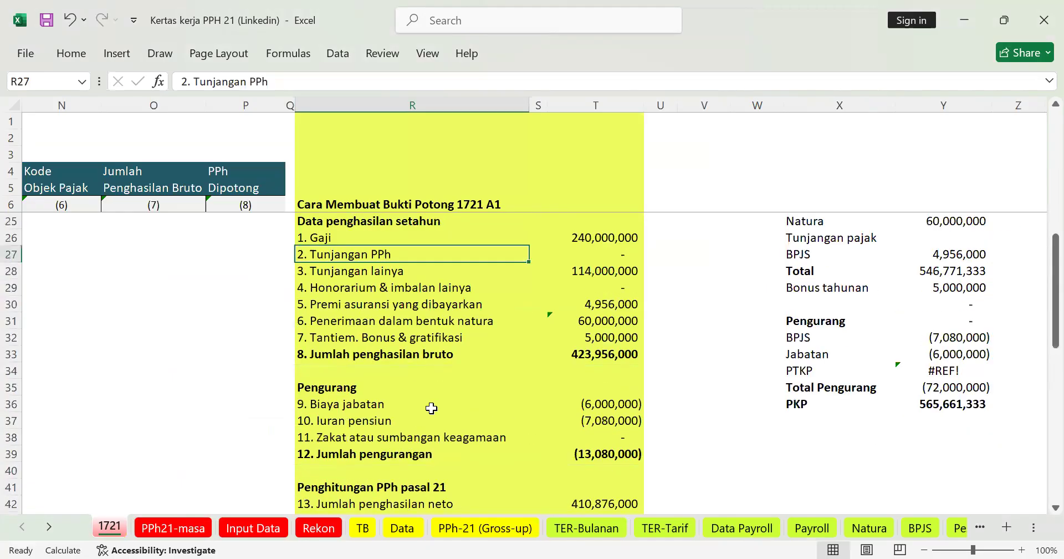
{"action": "scroll", "coordinate": [549, 358], "scroll_direction": "up", "scroll_amount": 1}
{"action": "scroll", "coordinate": [868, 330], "scroll_direction": "up", "scroll_amount": 1}
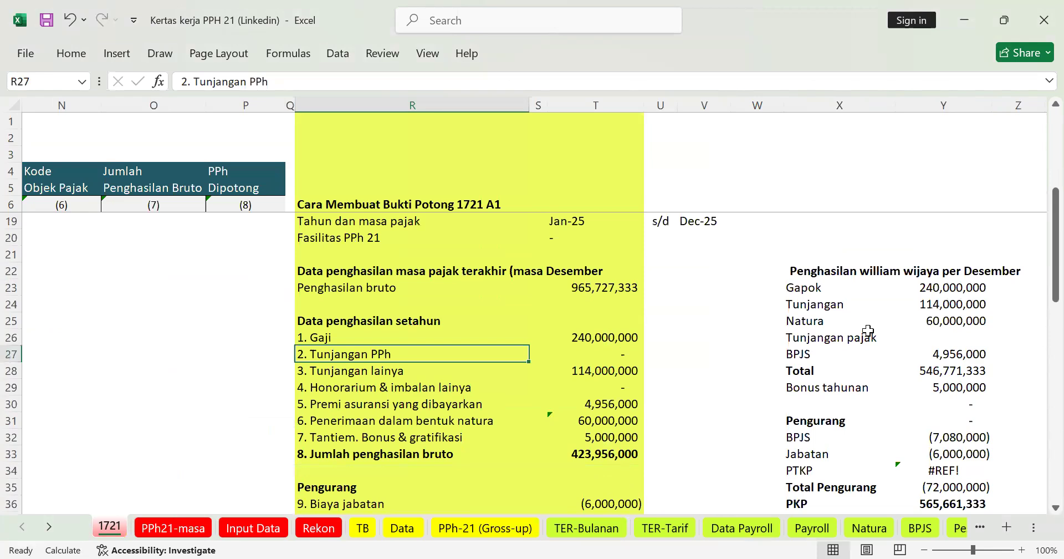
Delete columns X and Y containing the December income helper table beside the 1721 A1 form.
{"action": "left_click", "coordinate": [926, 288]}
{"action": "left_click", "coordinate": [584, 334]}
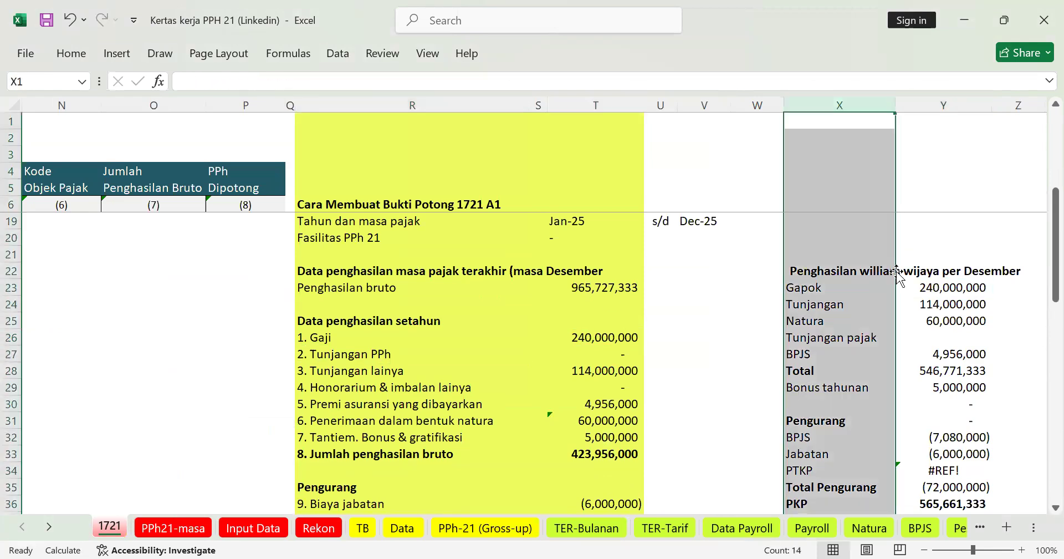
{"action": "left_click", "coordinate": [912, 319]}
{"action": "left_click", "coordinate": [810, 103]}
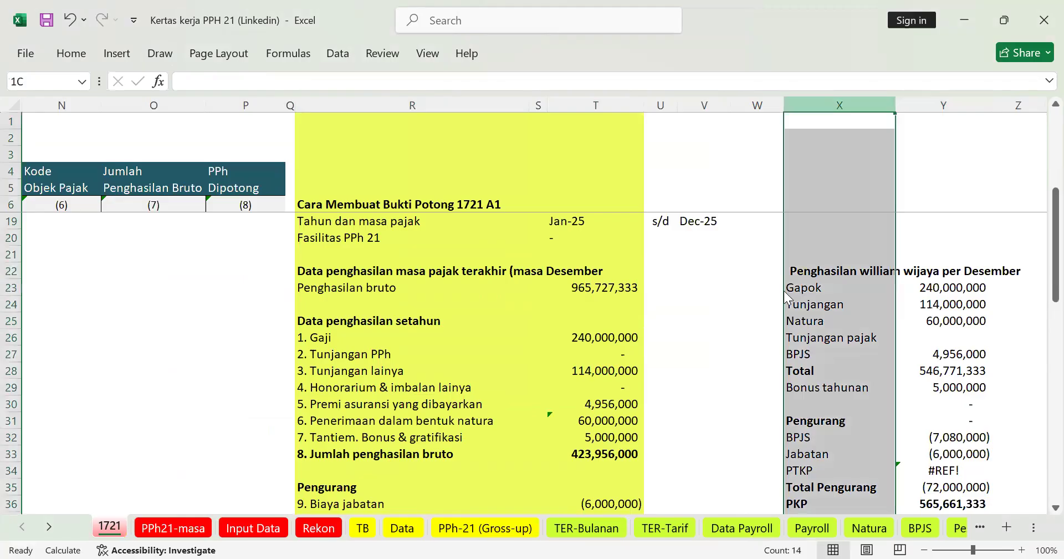
{"action": "key", "text": "ctrl+minus"}
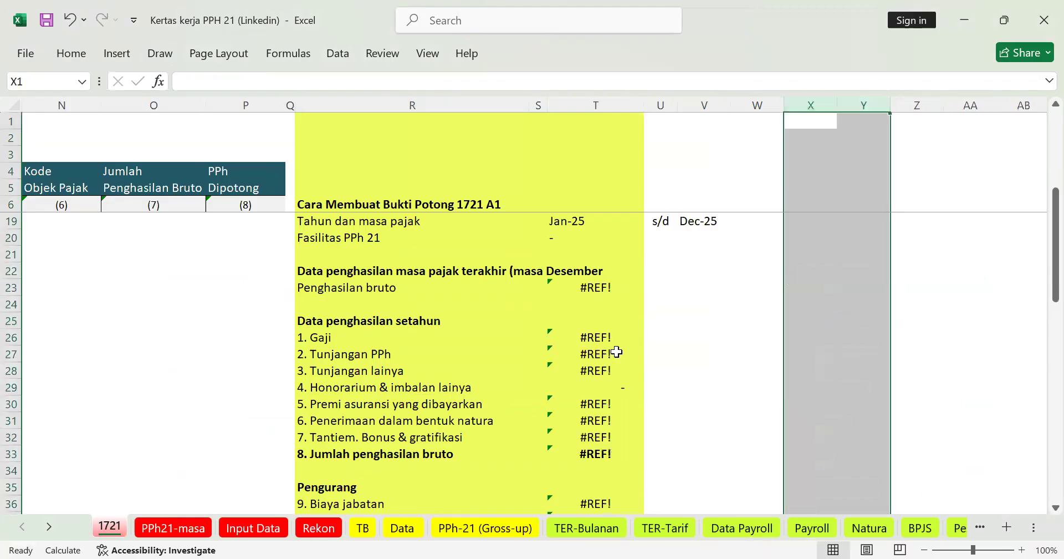
Link Gaji in T26 to the Gapok amount in AO7 of PPh-21 (Gross-up).
{"action": "left_click", "coordinate": [610, 338]}
{"action": "type", "text": "="}
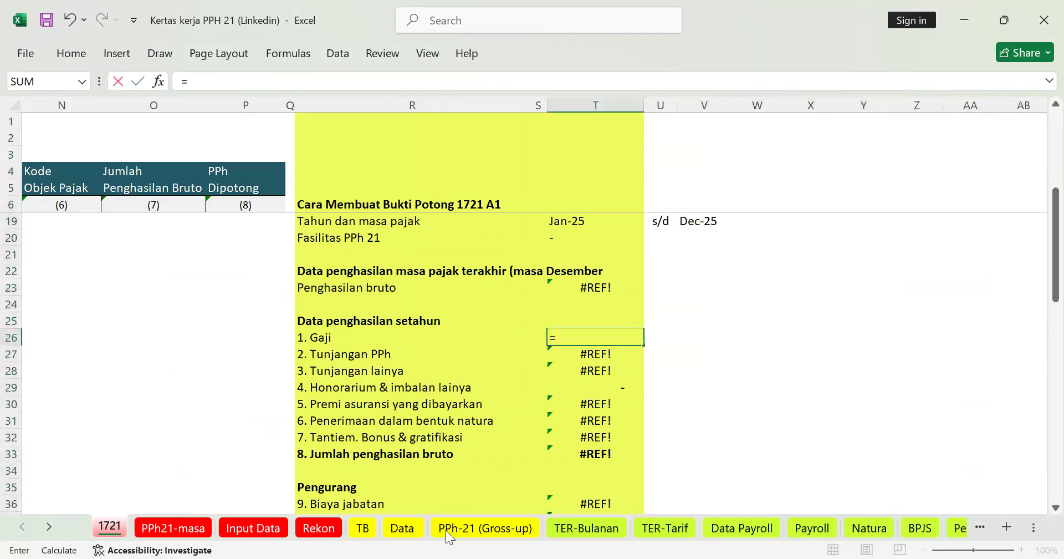
{"action": "left_click", "coordinate": [459, 528]}
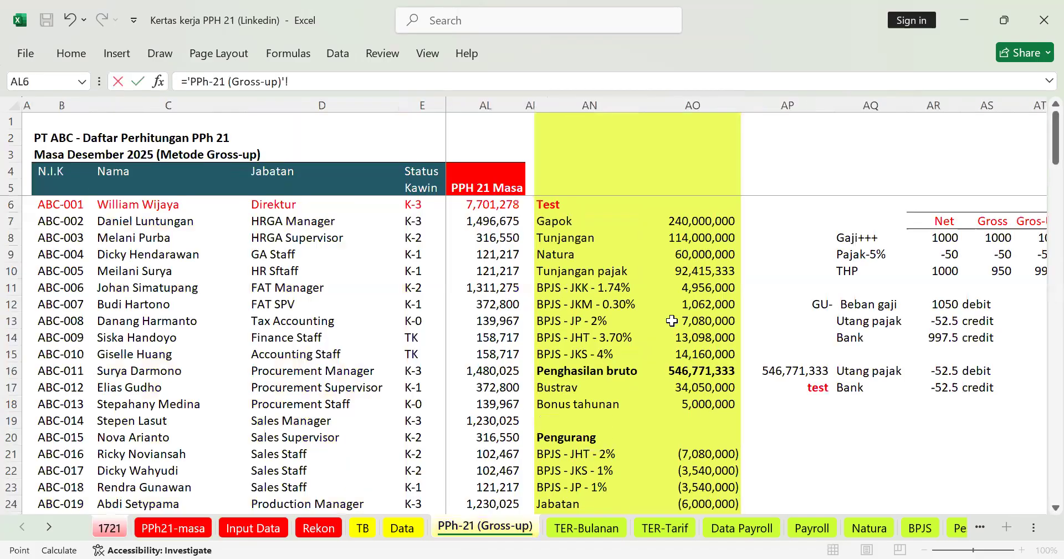
{"action": "left_click", "coordinate": [685, 222]}
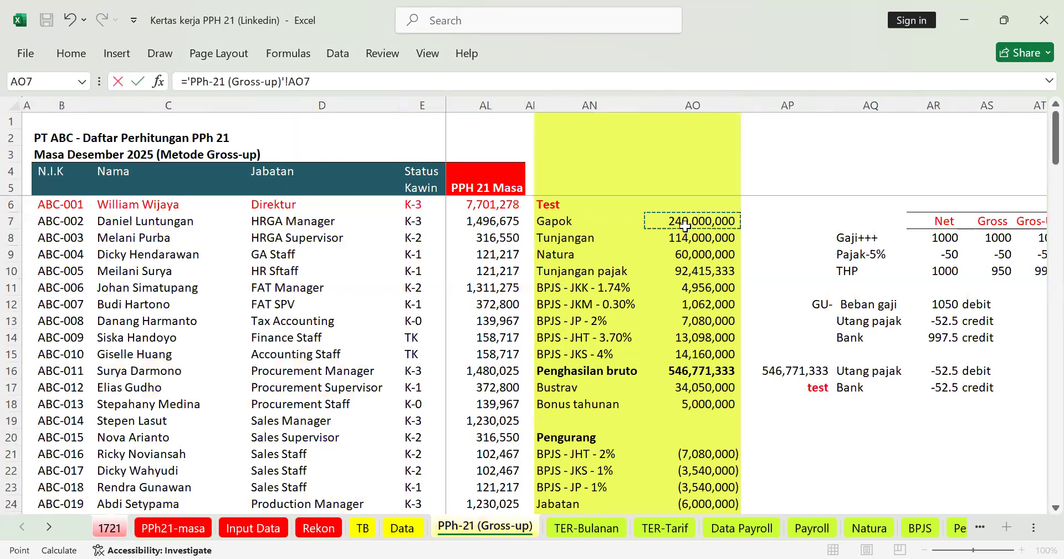
{"action": "key", "text": "Return"}
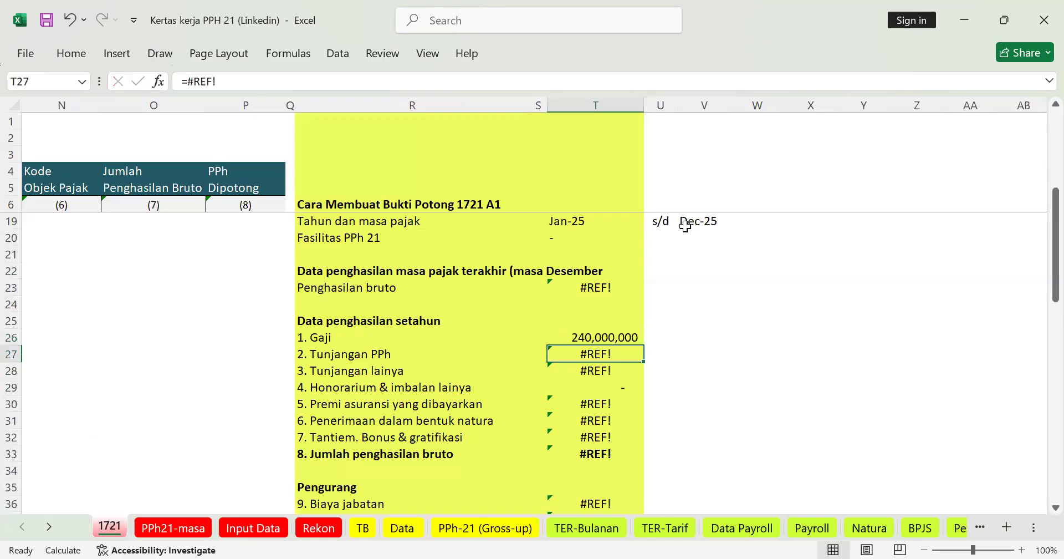
Link Tunjangan PPh in T27 to the Tunjangan pajak amount in AO10 of PPh-21 (Gross-up).
{"action": "type", "text": "="}
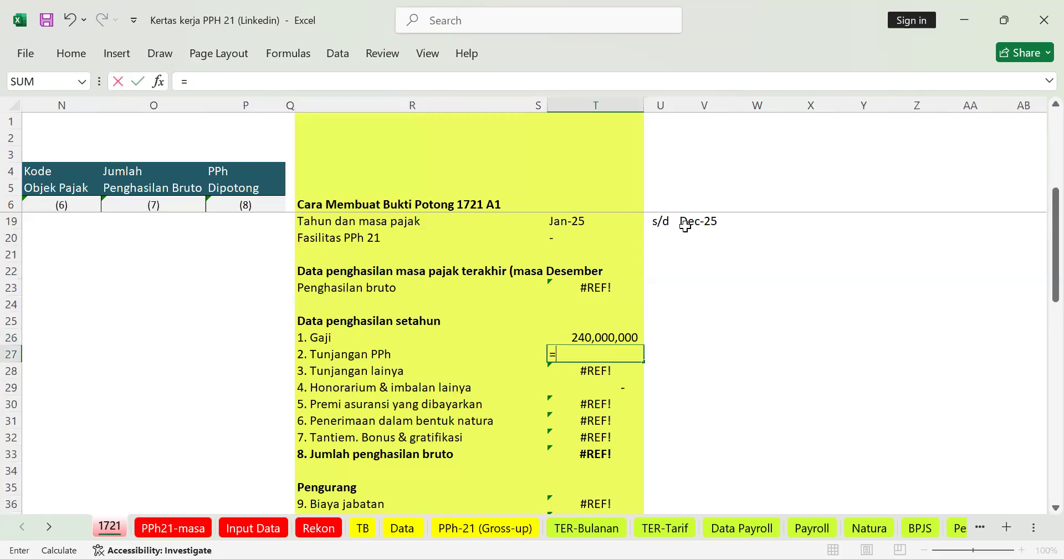
{"action": "left_click", "coordinate": [455, 524]}
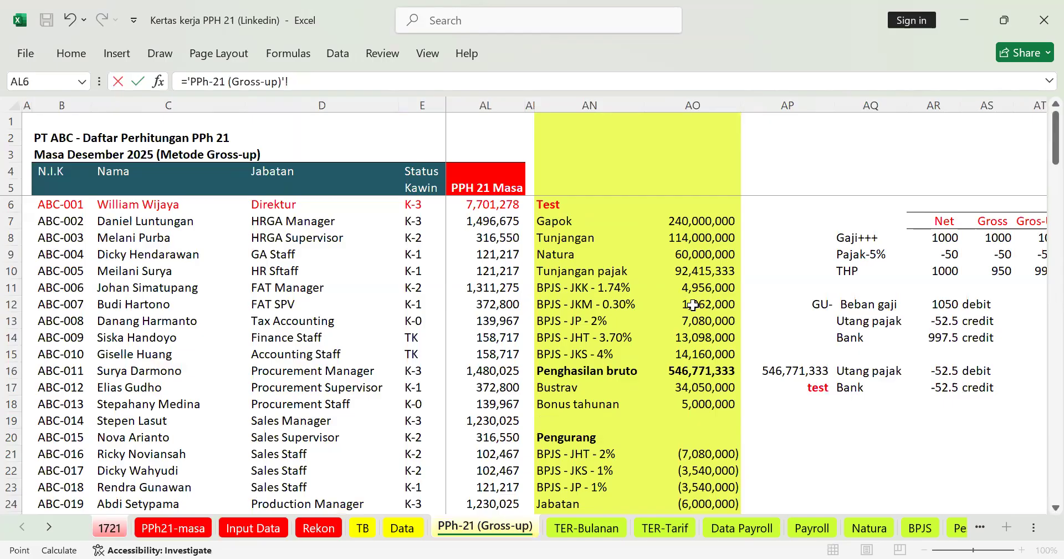
{"action": "left_click", "coordinate": [723, 275]}
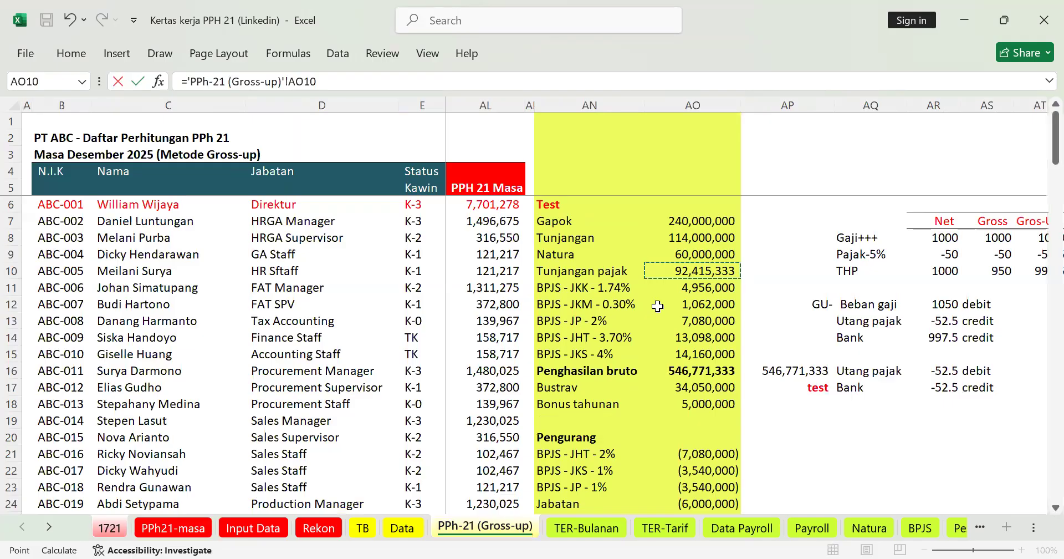
{"action": "key", "text": "Return"}
Set Tunjangan lainya in T28 to the sum of AO8, AO17 and AO18 from PPh-21 (Gross-up).
{"action": "type", "text": "="}
{"action": "left_click", "coordinate": [506, 530]}
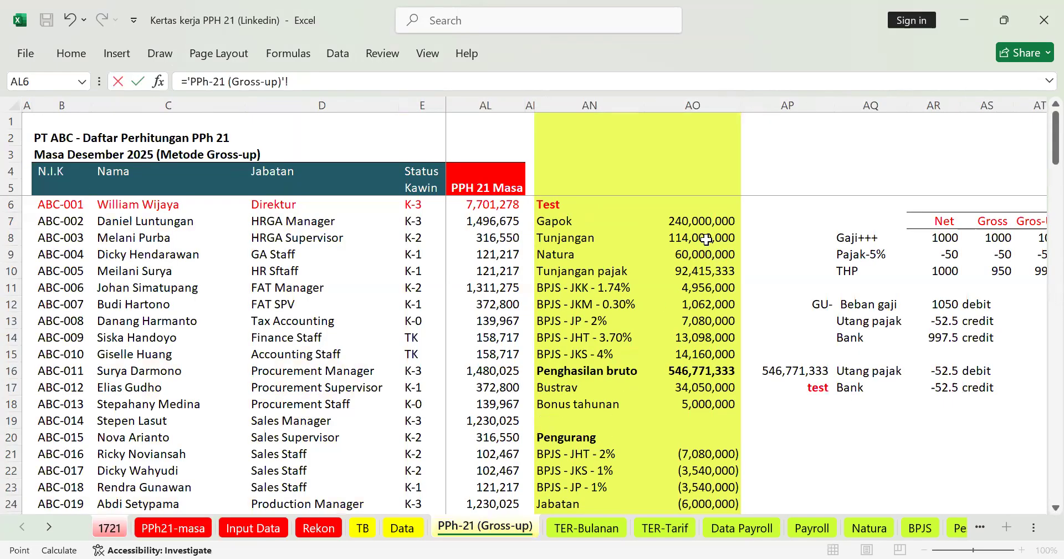
{"action": "left_click", "coordinate": [706, 240]}
{"action": "type", "text": "+"}
{"action": "left_click", "coordinate": [703, 389]}
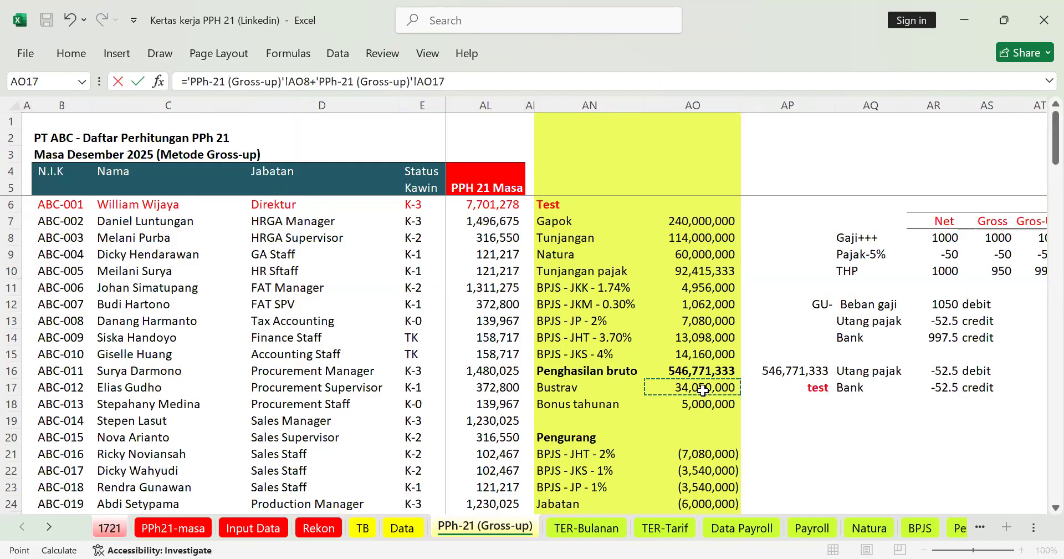
{"action": "type", "text": "+"}
{"action": "left_click", "coordinate": [714, 402]}
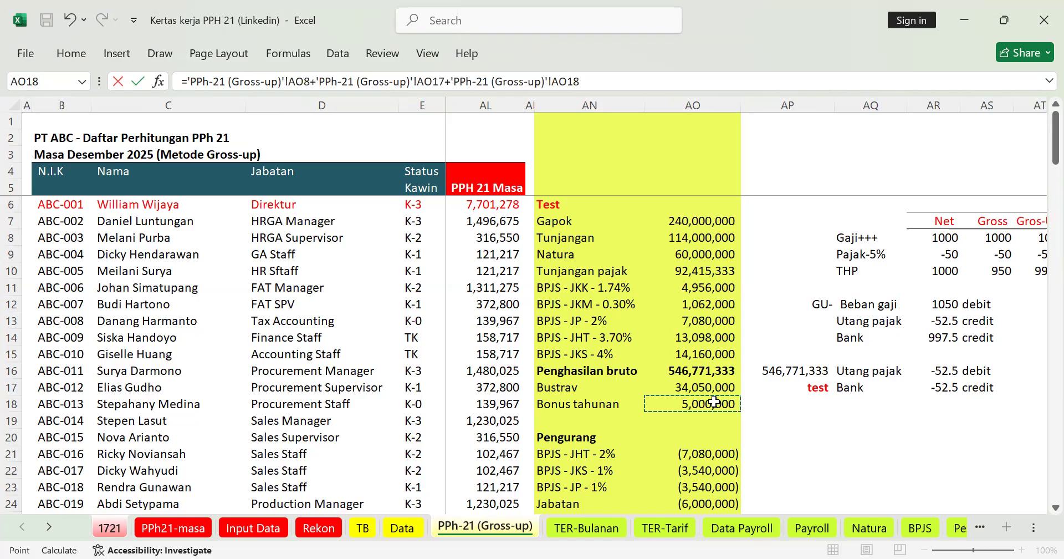
{"action": "key", "text": "Escape"}
{"action": "key", "text": "Down"}
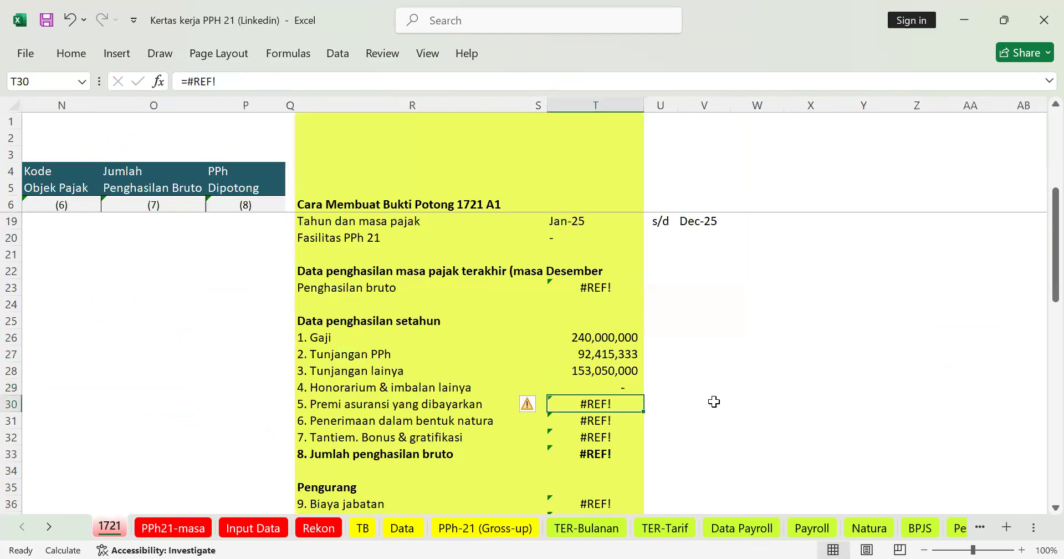
Set Premi asuransi yang dibayarkan in T30 to the sum of BPJS amounts AO11:AO15 from PPh-21 (Gross-up).
{"action": "type", "text": "="}
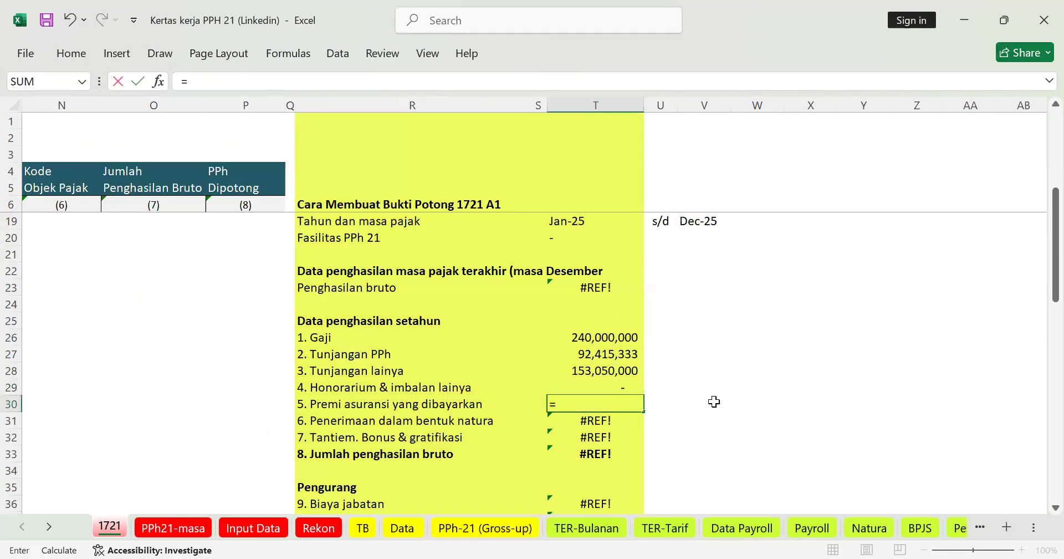
{"action": "type", "text": "sum("}
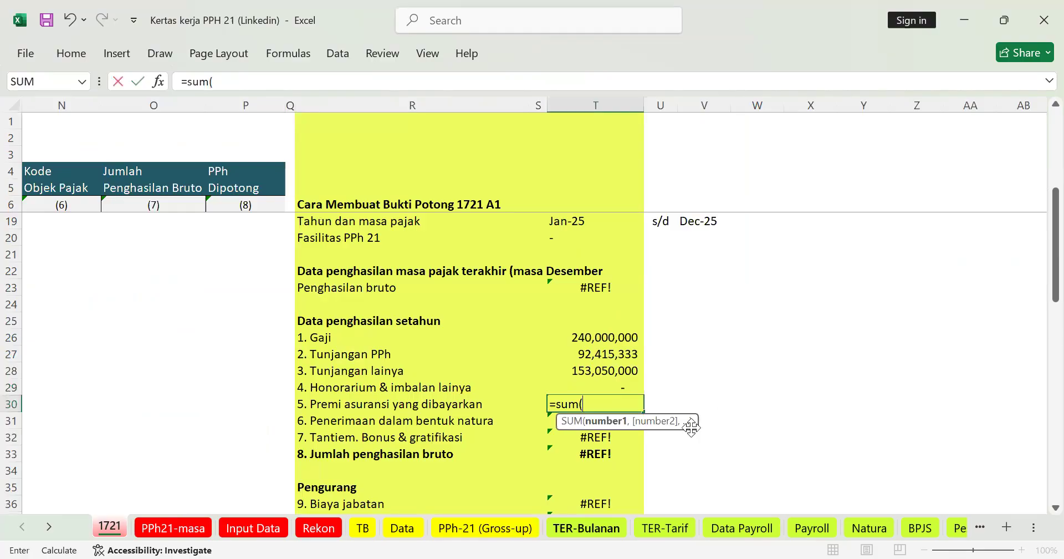
{"action": "key", "text": "ctrl+Page_Down"}
{"action": "key", "text": "ctrl+Page_Down"}
{"action": "key", "text": "ctrl+Page_Down"}
{"action": "key", "text": "ctrl+Page_Down"}
{"action": "key", "text": "ctrl+Page_Down"}
{"action": "key", "text": "ctrl+Page_Down"}
{"action": "left_click", "coordinate": [696, 288]}
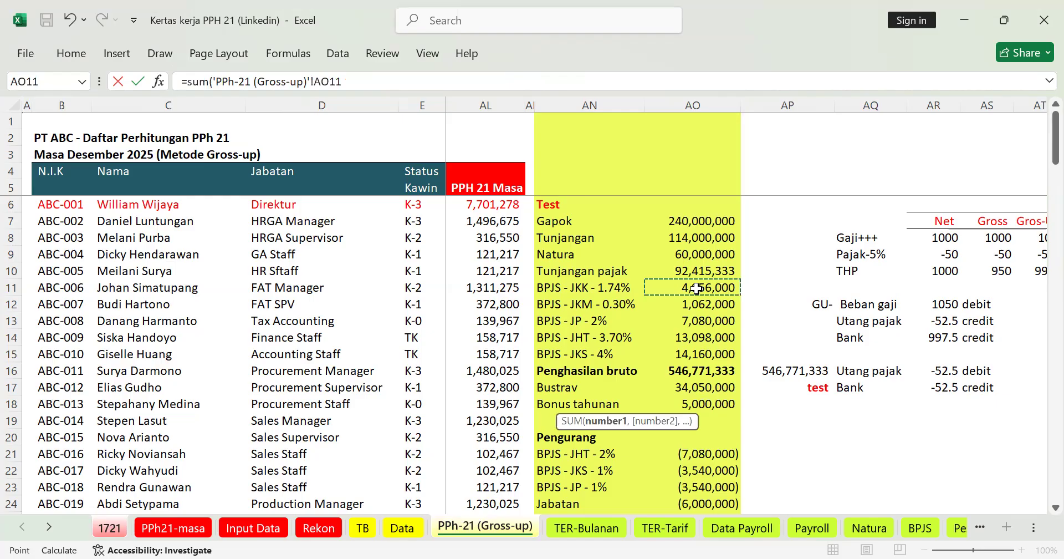
{"action": "key", "text": "Return"}
Link Penerimaan dalam bentuk natura in T31 to the Natura amount in AO9 of PPh-21 (Gross-up).
{"action": "type", "text": "="}
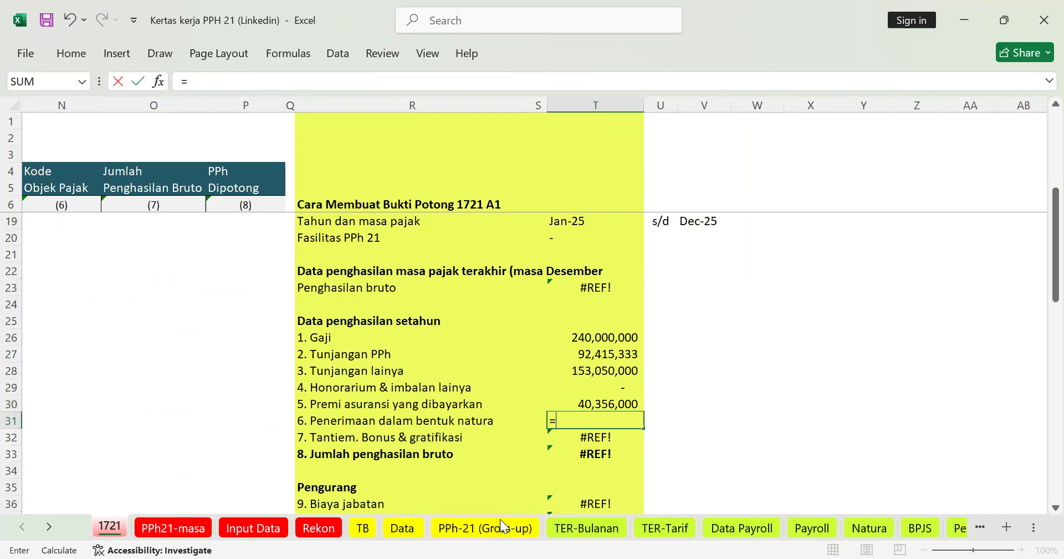
{"action": "key", "text": "ctrl+Page_Down"}
{"action": "key", "text": "ctrl+Page_Down"}
{"action": "key", "text": "ctrl+Page_Down"}
{"action": "key", "text": "ctrl+Page_Down"}
{"action": "key", "text": "ctrl+Page_Down"}
{"action": "key", "text": "ctrl+Page_Down"}
{"action": "left_click", "coordinate": [694, 253]}
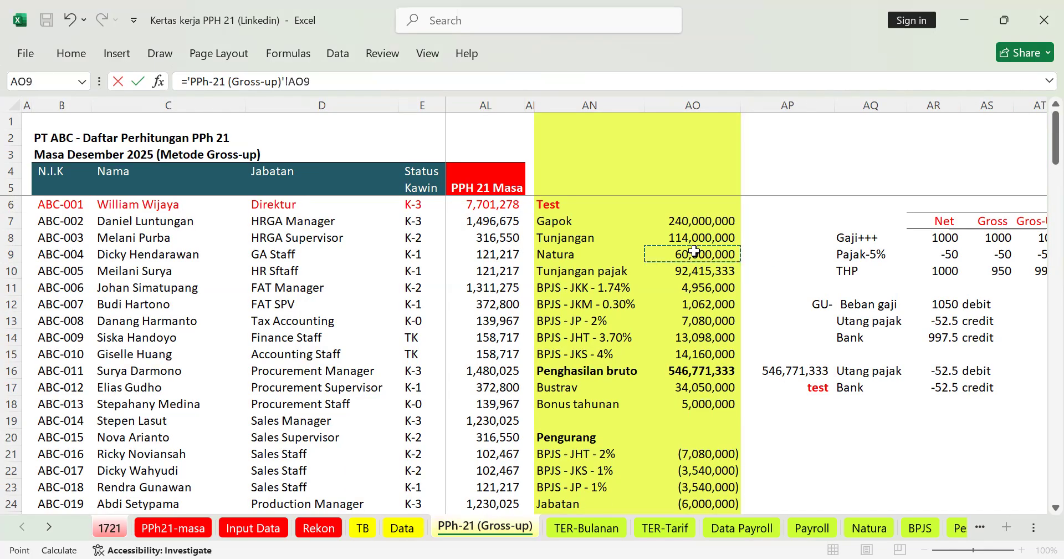
{"action": "key", "text": "Return"}
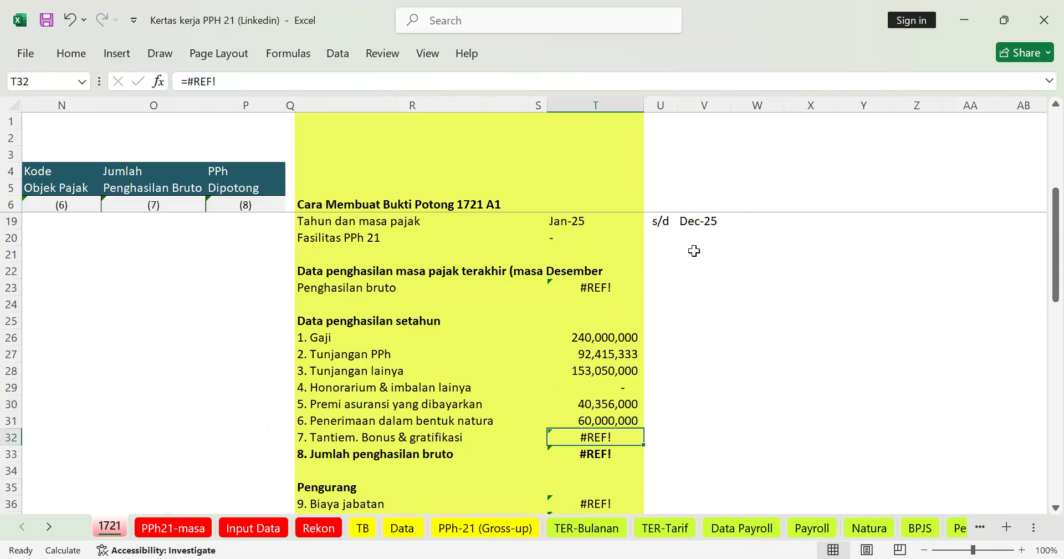
Link Tantiem, Bonus & gratifikasi in T32 to the Bonus tahunan amount in AO18 of PPh-21 (Gross-up).
{"action": "type", "text": "="}
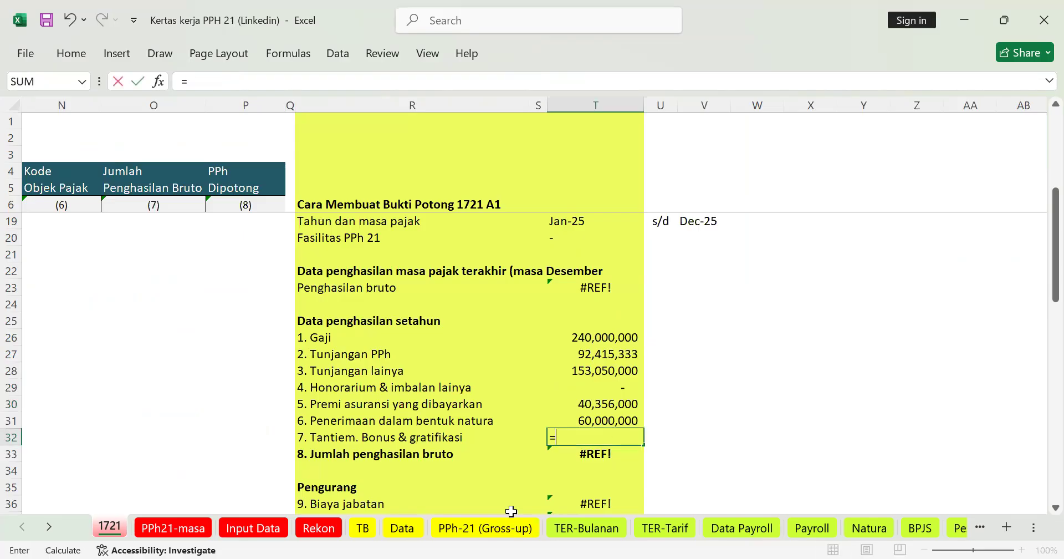
{"action": "key", "text": "ctrl+Page_Down"}
{"action": "key", "text": "ctrl+Page_Down"}
{"action": "key", "text": "ctrl+Page_Down"}
{"action": "key", "text": "ctrl+Page_Down"}
{"action": "key", "text": "ctrl+Page_Down"}
{"action": "key", "text": "ctrl+Page_Down"}
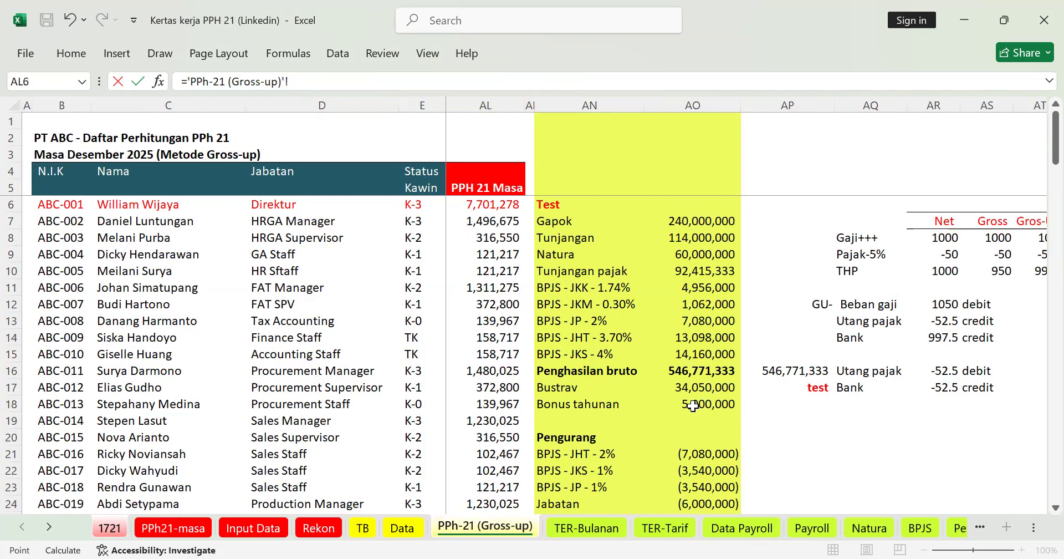
{"action": "left_click", "coordinate": [692, 406]}
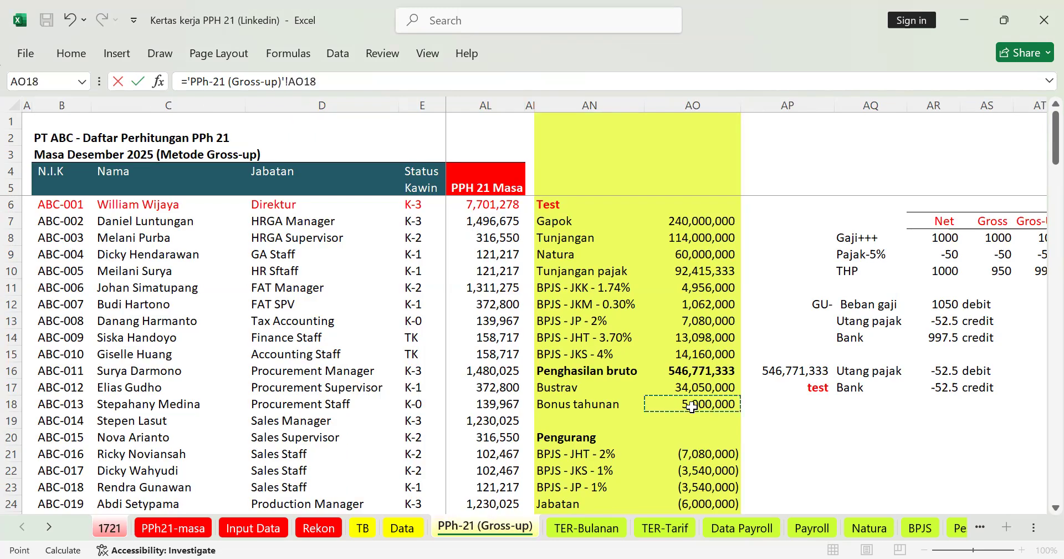
{"action": "key", "text": "Return"}
Rewrite Tunjangan lainya in T28 as AO8 plus AO17 from PPh-21 (Gross-up), leaving out Bonus tahunan.
{"action": "key", "text": "Up"}
{"action": "key", "text": "Up"}
{"action": "key", "text": "Up"}
{"action": "key", "text": "Up"}
{"action": "key", "text": "Up"}
{"action": "type", "text": "="}
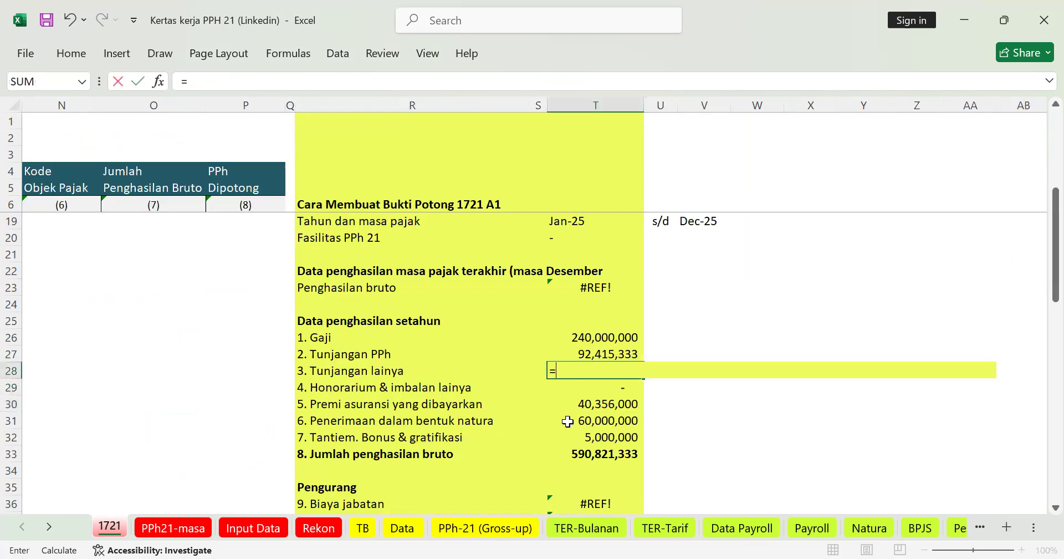
{"action": "left_click", "coordinate": [473, 523]}
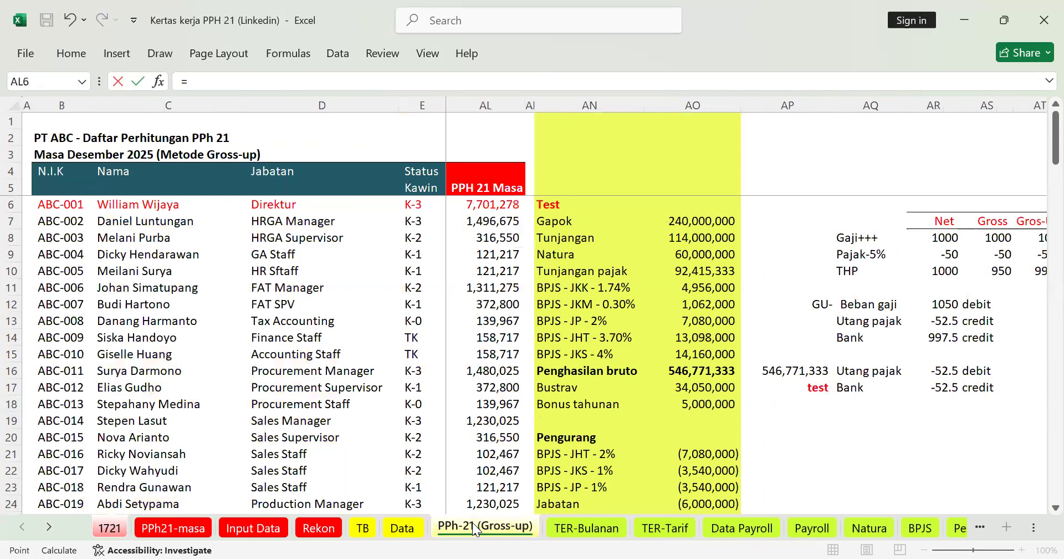
{"action": "left_click", "coordinate": [707, 239]}
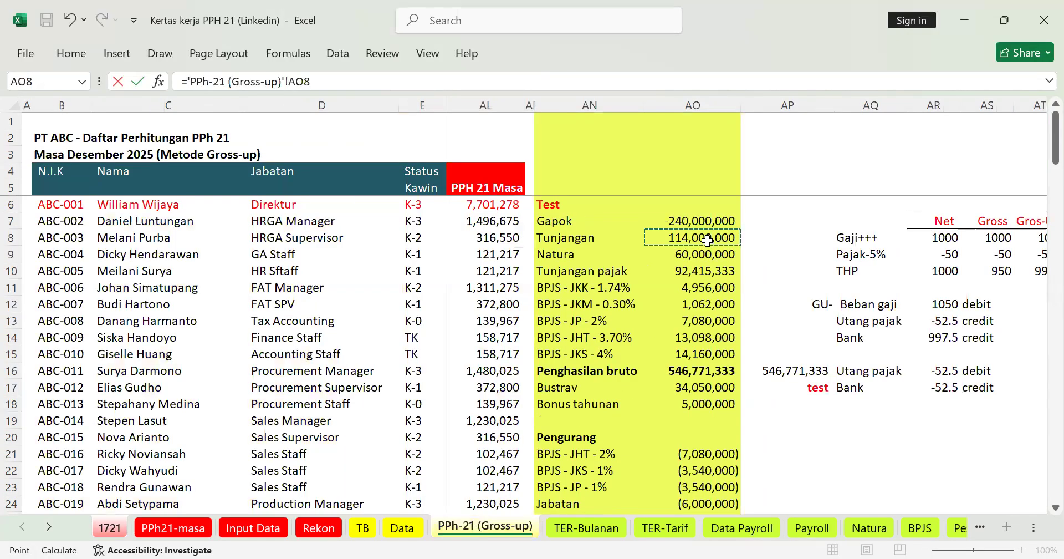
{"action": "type", "text": "+"}
{"action": "left_click", "coordinate": [690, 389]}
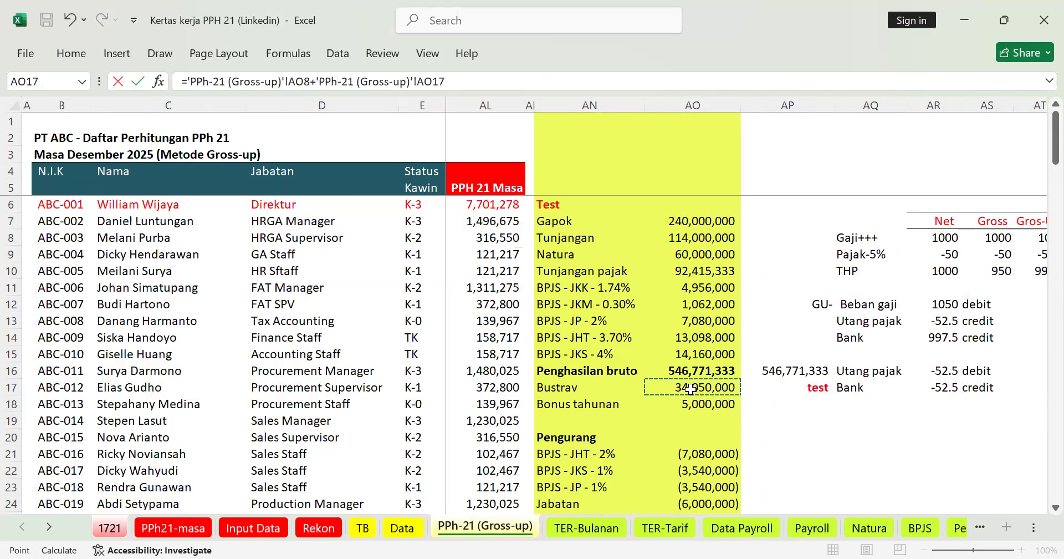
{"action": "key", "text": "Return"}
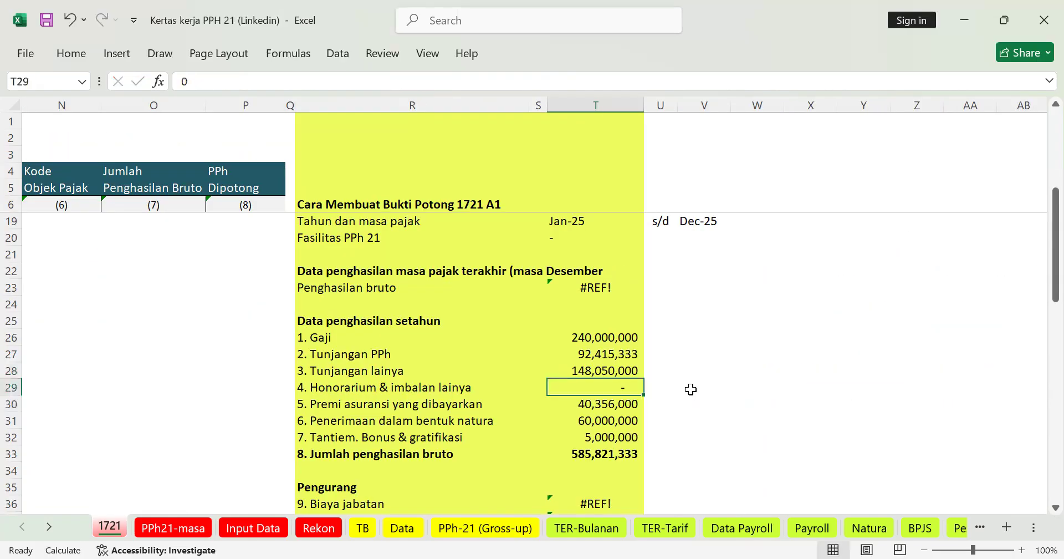
Compare Jumlah penghasilan bruto in T33 with the sum of AO16:AO18 on the PPh-21 (Gross-up) sheet.
{"action": "key", "text": "Down"}
{"action": "key", "text": "Down"}
{"action": "key", "text": "Down"}
{"action": "key", "text": "Down"}
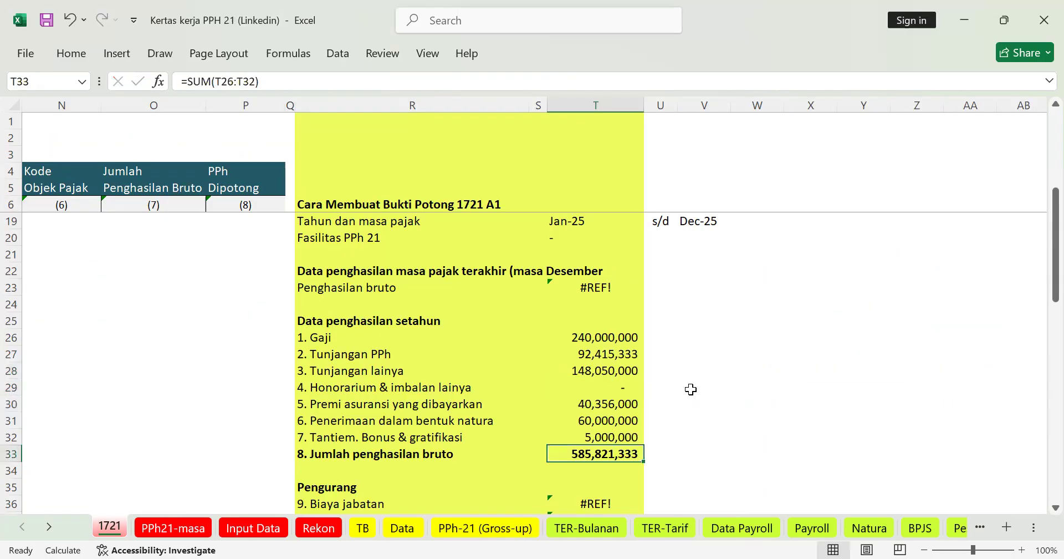
{"action": "left_click", "coordinate": [497, 529]}
{"action": "left_click_drag", "start_coordinate": [692, 370], "coordinate": [692, 397]}
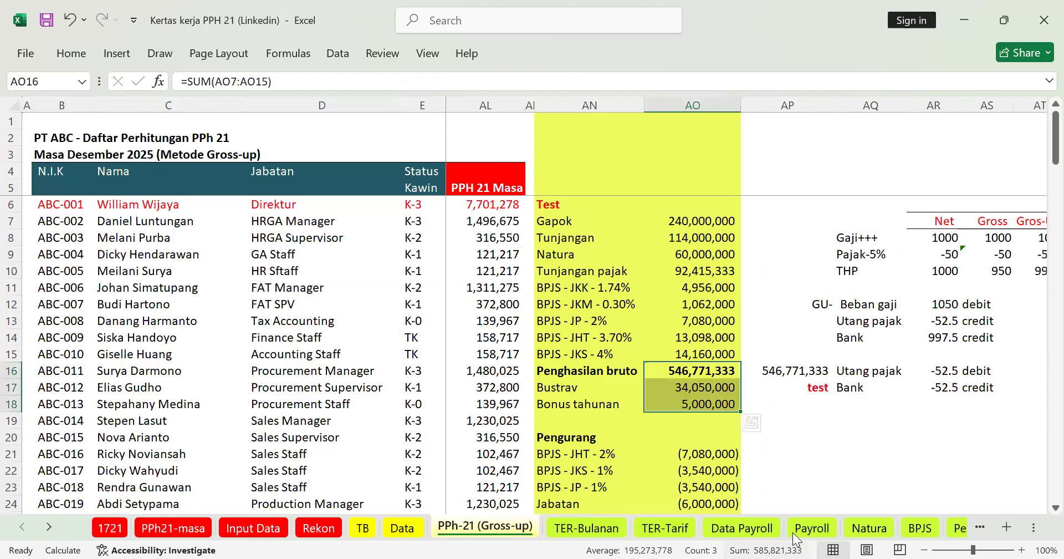
{"action": "left_click", "coordinate": [121, 528]}
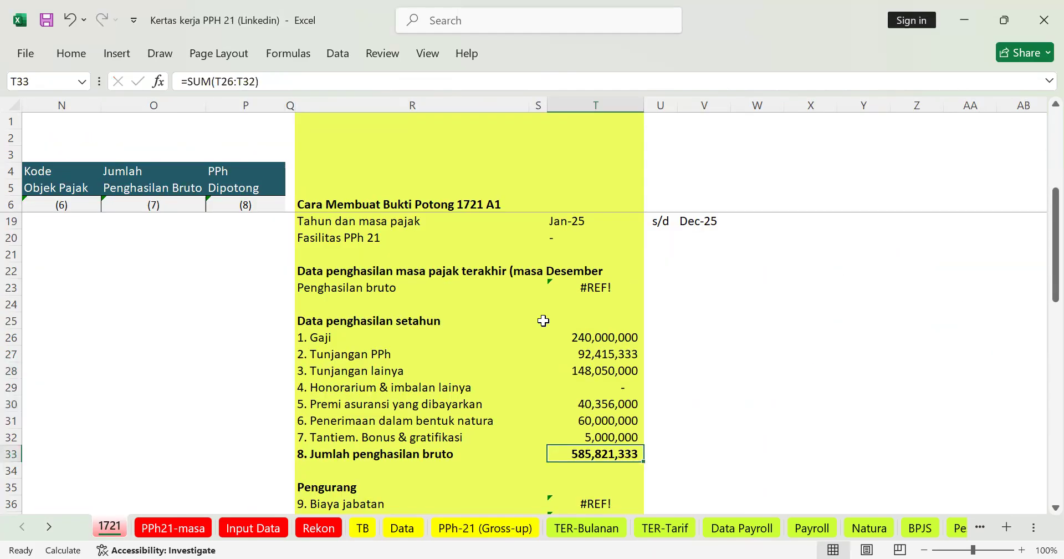
Add the missing closing parenthesis to the bold heading "Data penghasilan masa pajak terakhir (masa Desember)" in R22.
{"action": "left_click", "coordinate": [627, 288]}
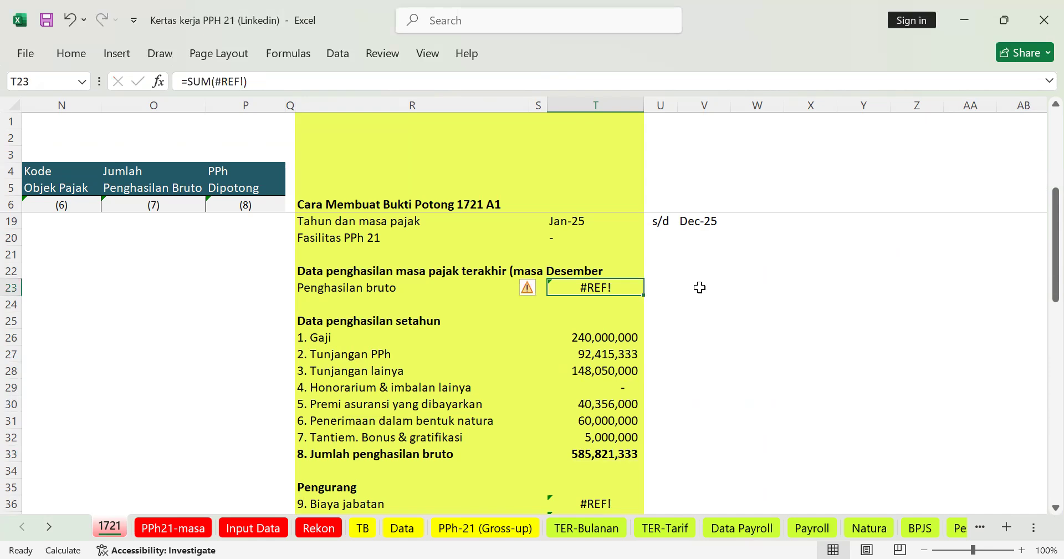
{"action": "double_click", "coordinate": [324, 271]}
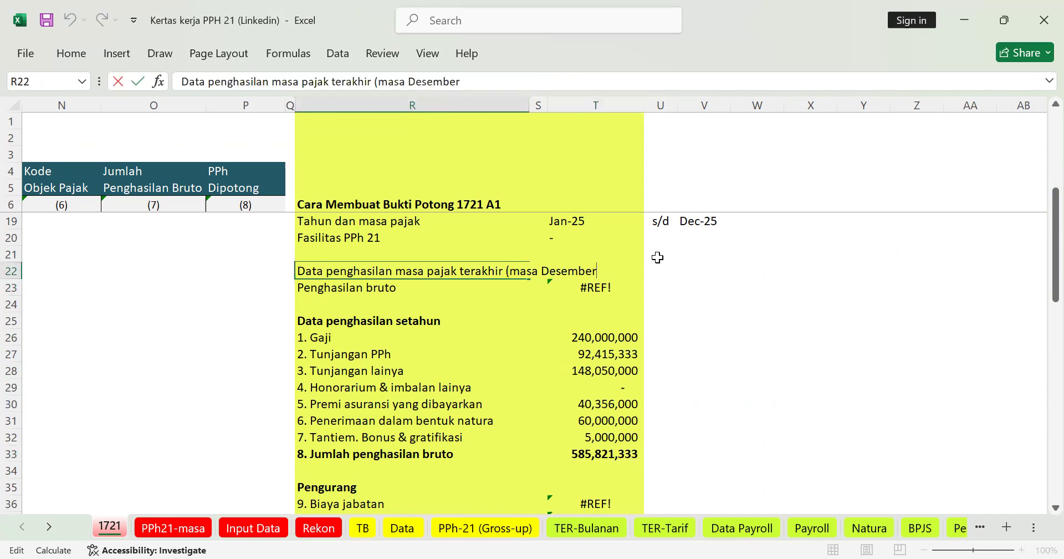
{"action": "type", "text": ")"}
{"action": "key", "text": "ctrl+Return"}
{"action": "key", "text": "ctrl+b"}
Replace the broken Penghasilan bruto formula in T23 with 0.
{"action": "key", "text": "Down"}
{"action": "key", "text": "Down"}
{"action": "key", "text": "Down"}
{"action": "key", "text": "Down"}
{"action": "key", "text": "Down"}
{"action": "key", "text": "Down"}
{"action": "key", "text": "Down"}
{"action": "key", "text": "Down"}
{"action": "key", "text": "Down"}
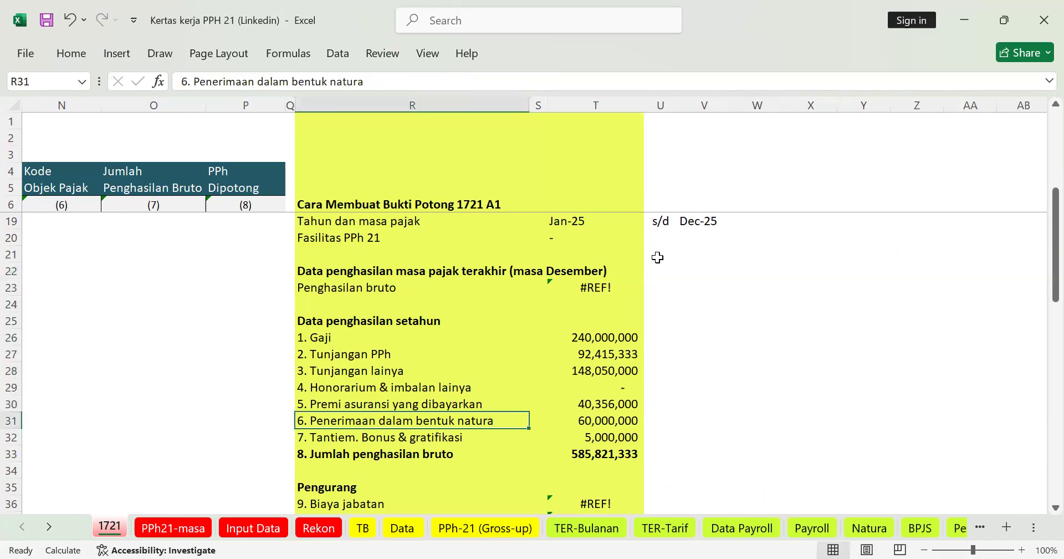
{"action": "key", "text": "Up"}
{"action": "key", "text": "Up"}
{"action": "key", "text": "Up"}
{"action": "key", "text": "Up"}
{"action": "key", "text": "Up"}
{"action": "key", "text": "Up"}
{"action": "key", "text": "Up"}
{"action": "key", "text": "Up"}
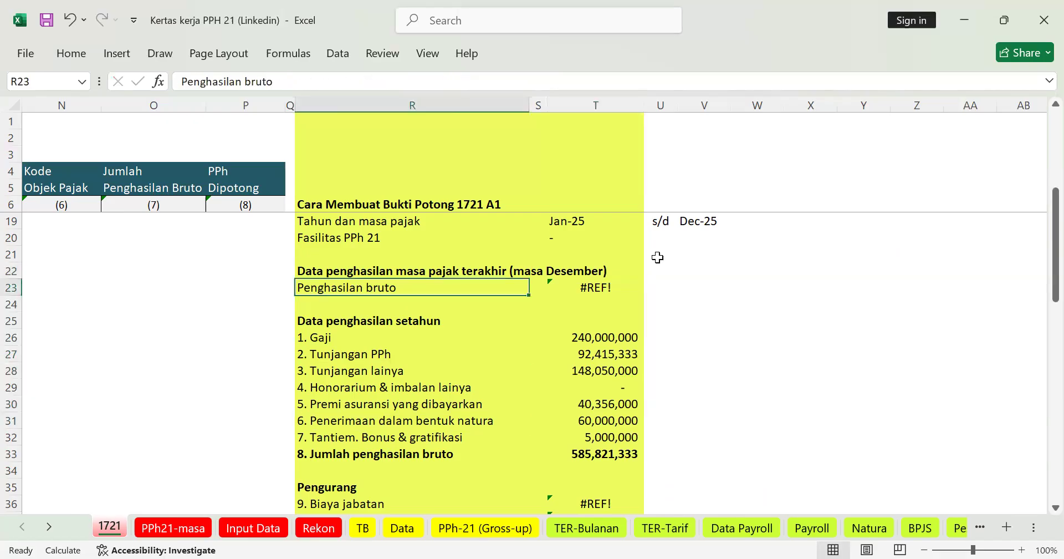
{"action": "key", "text": "Right"}
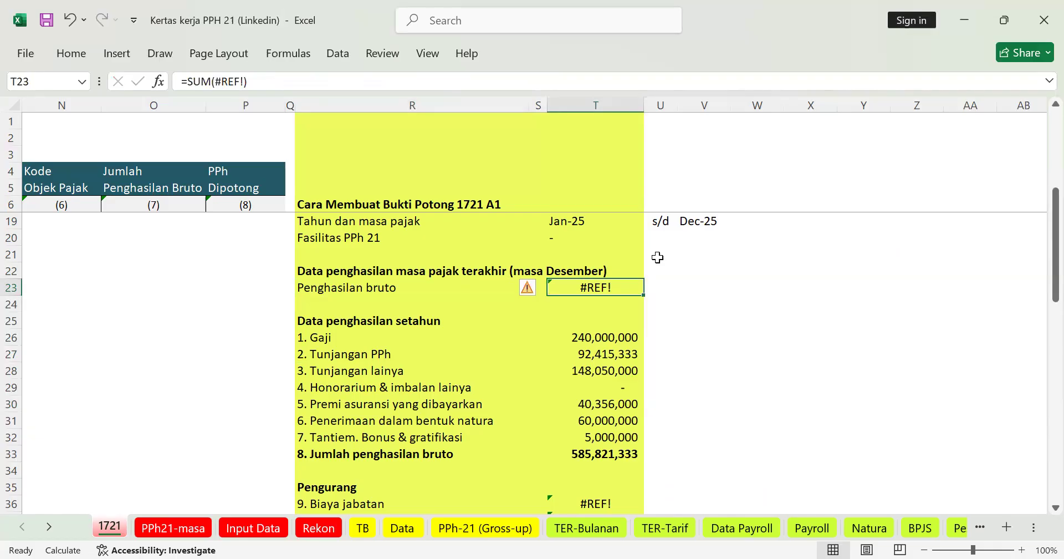
{"action": "type", "text": "0"}
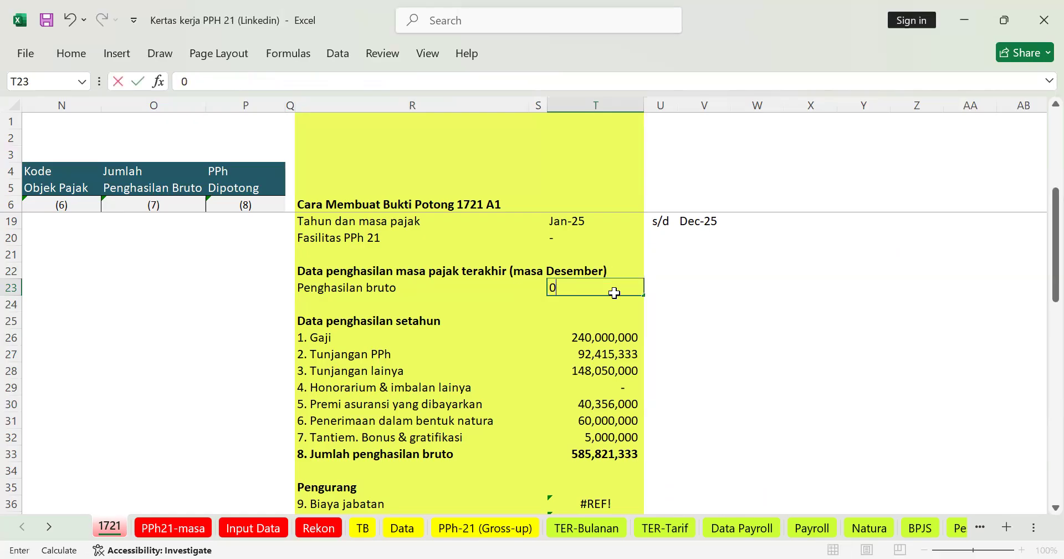
{"action": "key", "text": "Return"}
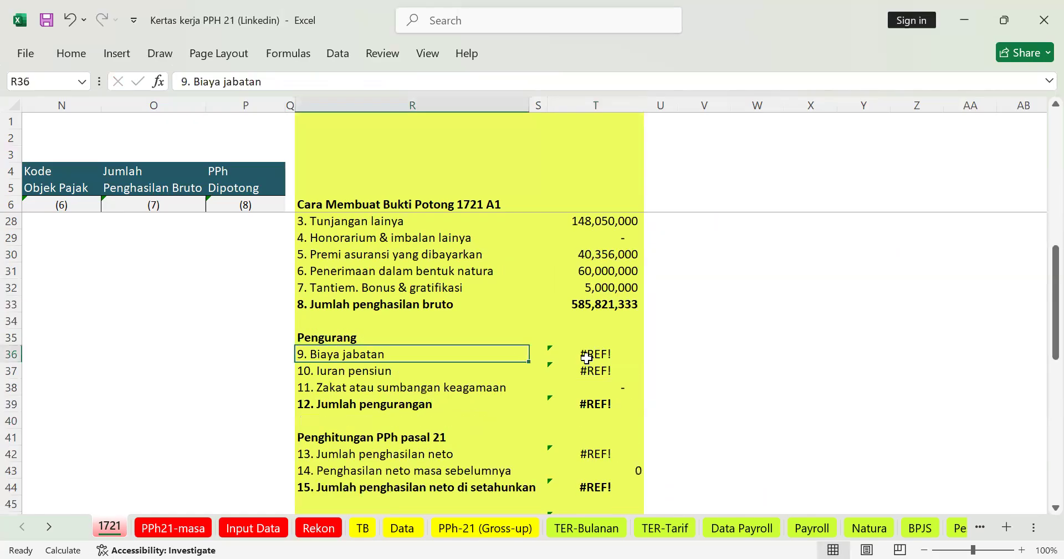
Set Biaya jabatan in T36 to the Jabatan amount in AO24 of PPh-21 (Gross-up) multiplied by 12.
{"action": "left_click", "coordinate": [587, 357]}
{"action": "type", "text": "="}
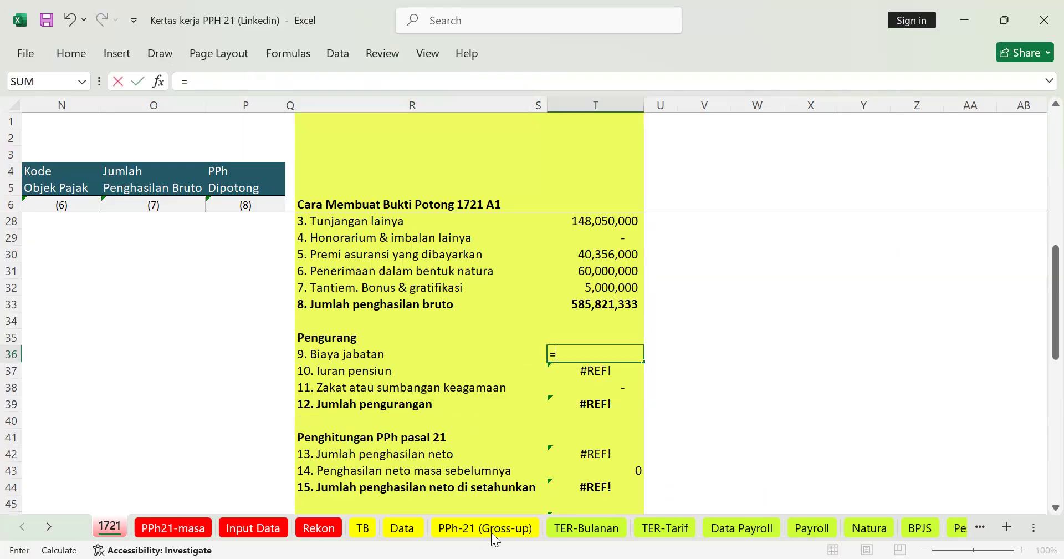
{"action": "key", "text": "Escape"}
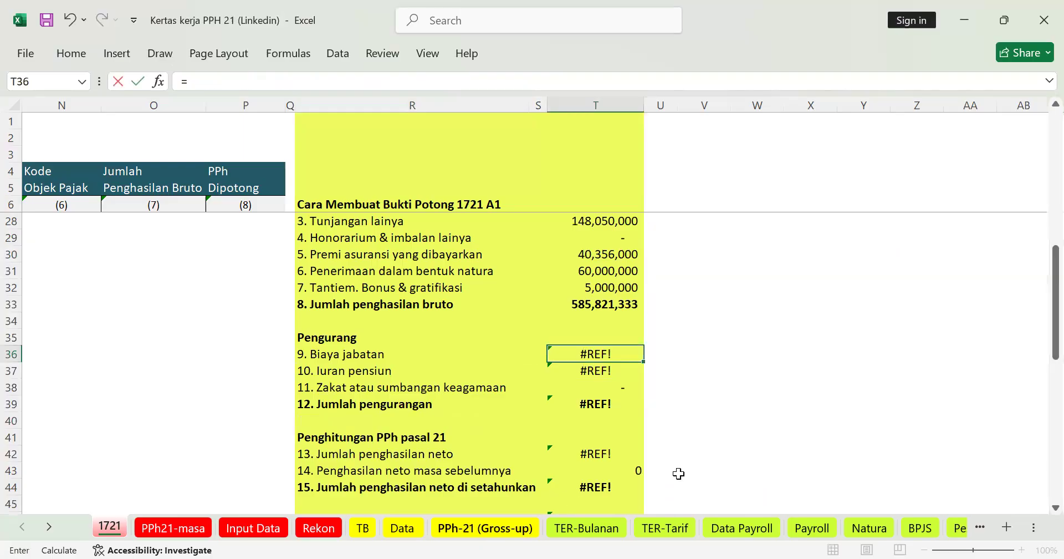
{"action": "scroll", "coordinate": [679, 472], "scroll_direction": "down", "scroll_amount": 3}
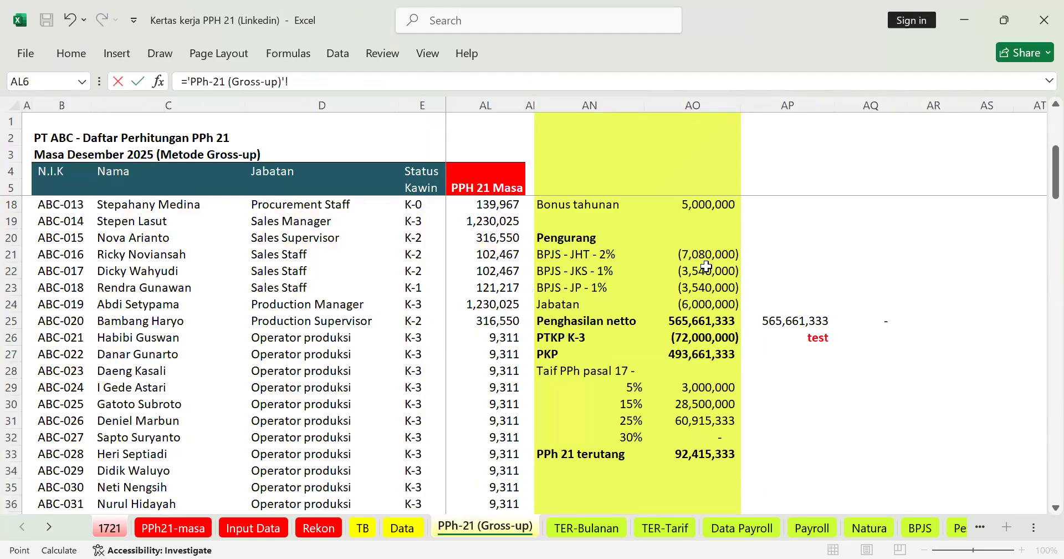
{"action": "left_click", "coordinate": [704, 307]}
{"action": "type", "text": "*12"}
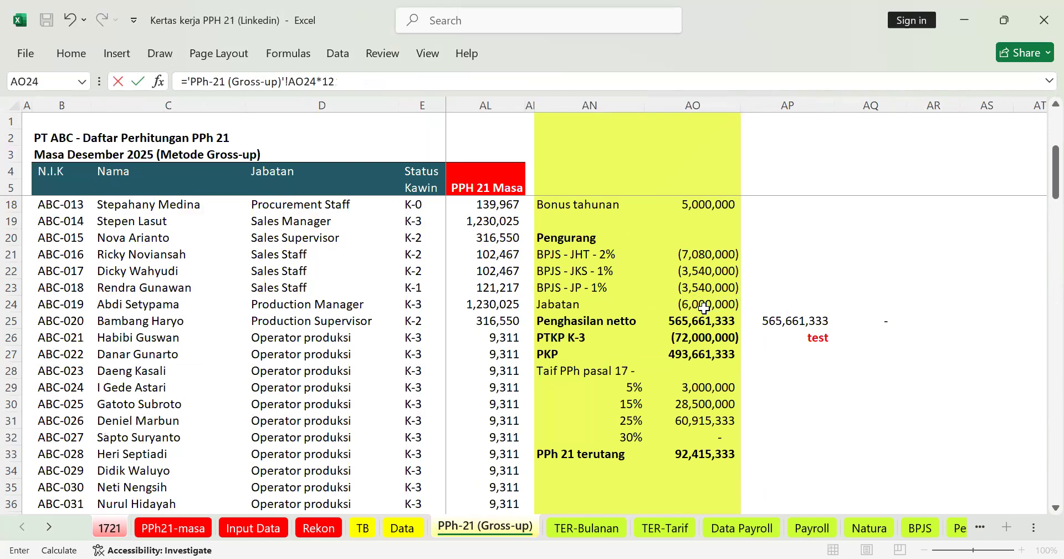
{"action": "key", "text": "Return"}
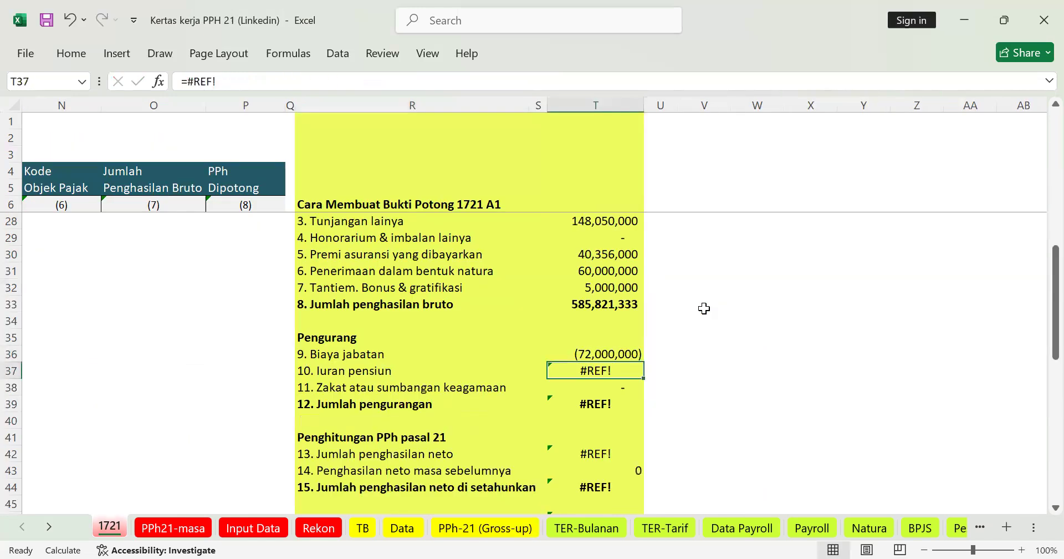
Set Iuran pensiun in T37 to the sum of AO21:AO23 from PPh-21 (Gross-up) multiplied by 12.
{"action": "type", "text": "=sum("}
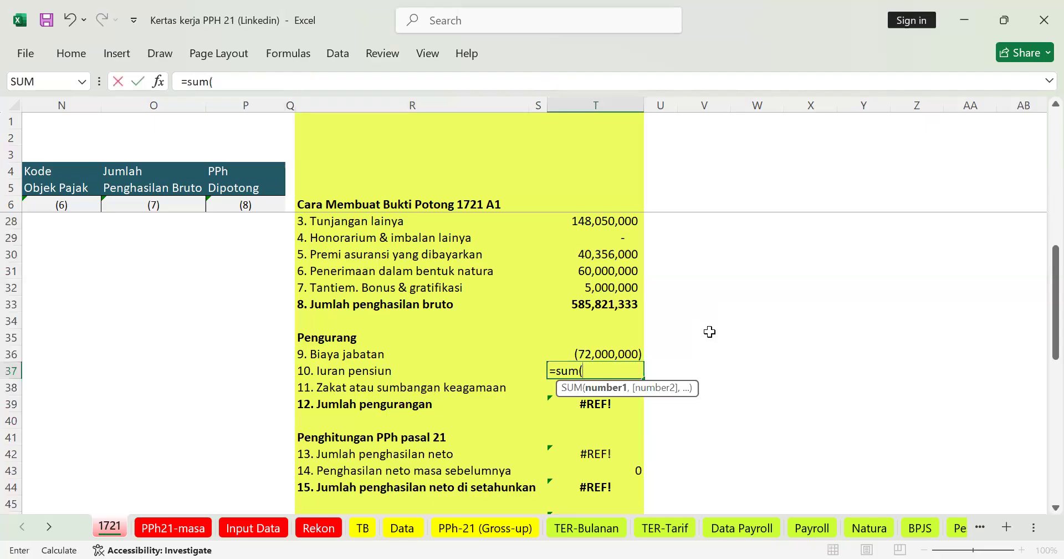
{"action": "left_click", "coordinate": [495, 530]}
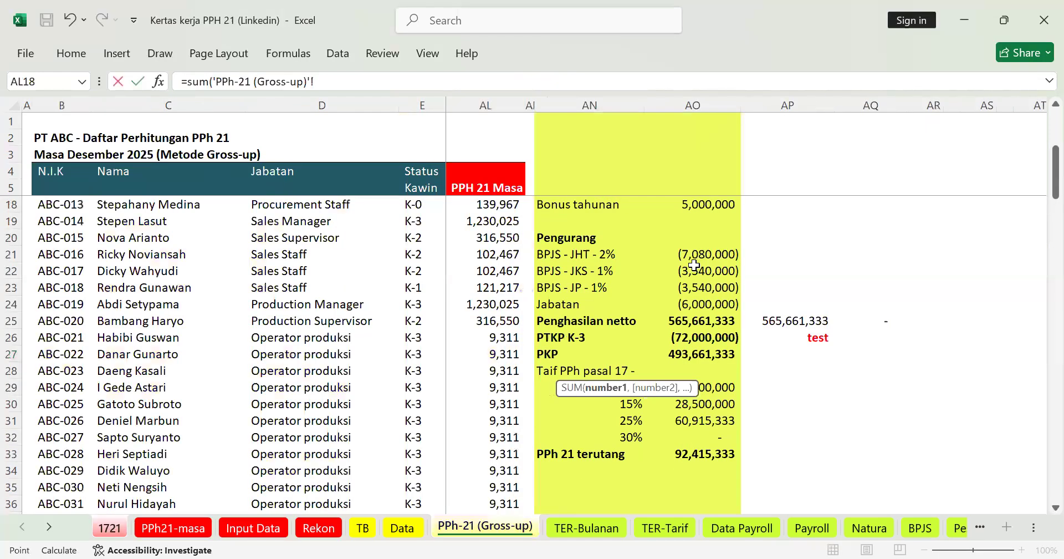
{"action": "left_click", "coordinate": [694, 260]}
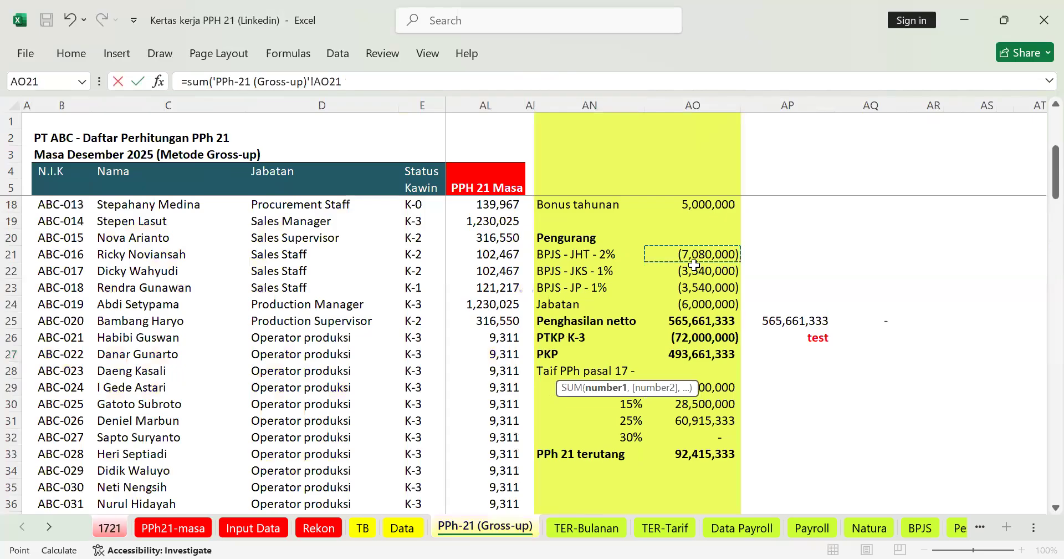
{"action": "key", "text": "Return"}
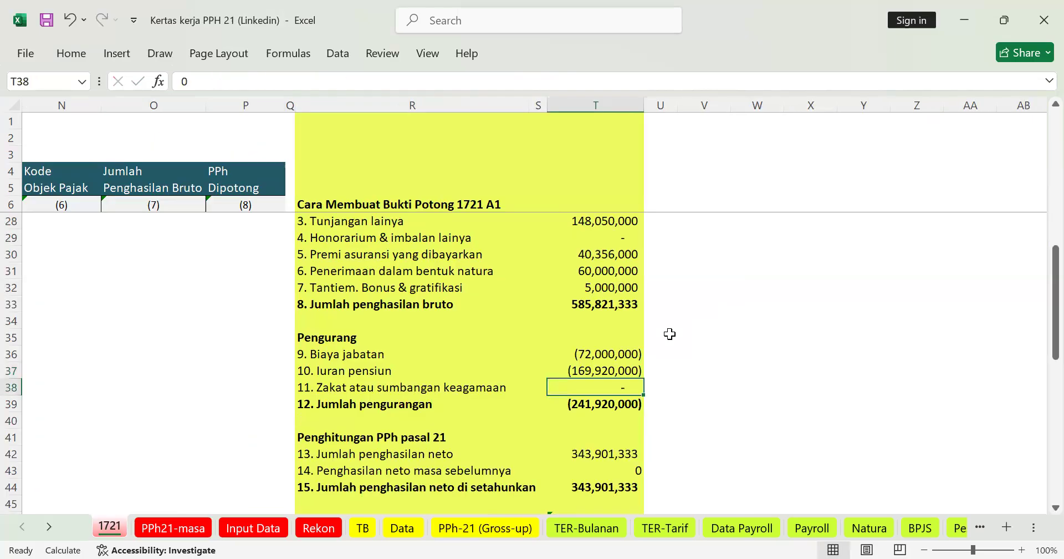
On PPh-21 (Gross-up), add a check formula in AP21 that sums the deductions AO21:AO24 and multiplies them by 12.
{"action": "key", "text": "Down"}
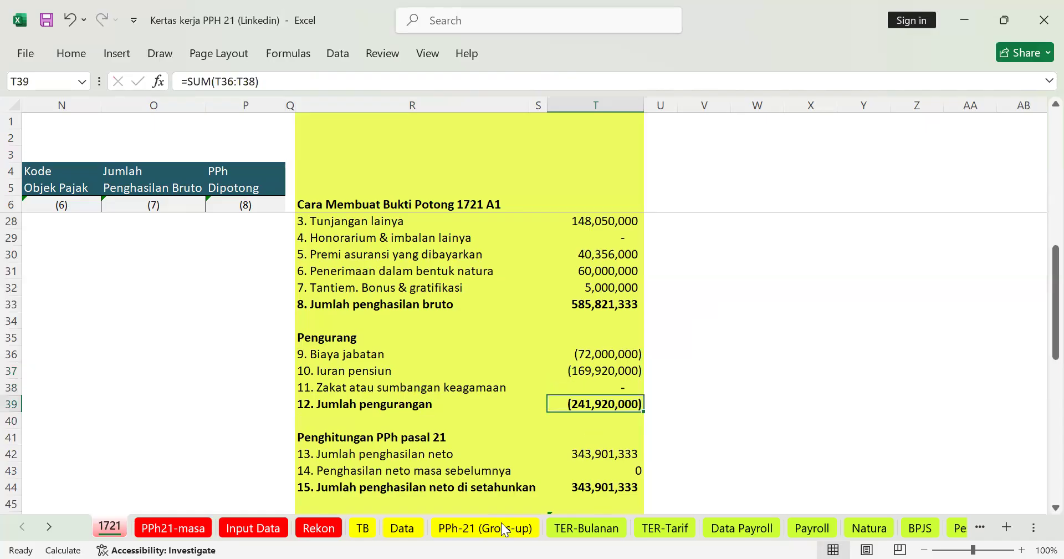
{"action": "left_click", "coordinate": [505, 528]}
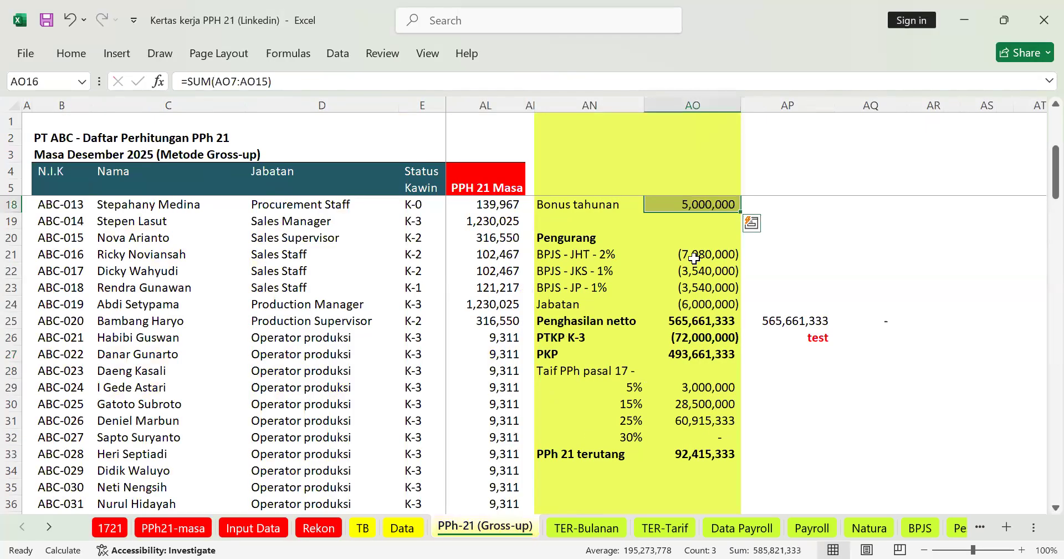
{"action": "left_click_drag", "start_coordinate": [694, 259], "coordinate": [693, 403]}
{"action": "left_click", "coordinate": [692, 373]}
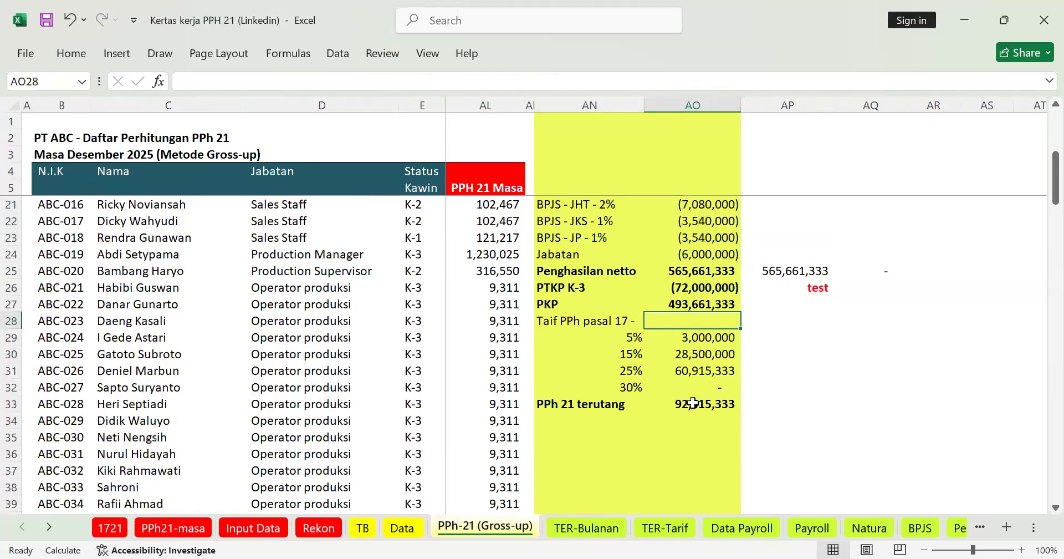
{"action": "left_click", "coordinate": [702, 248]}
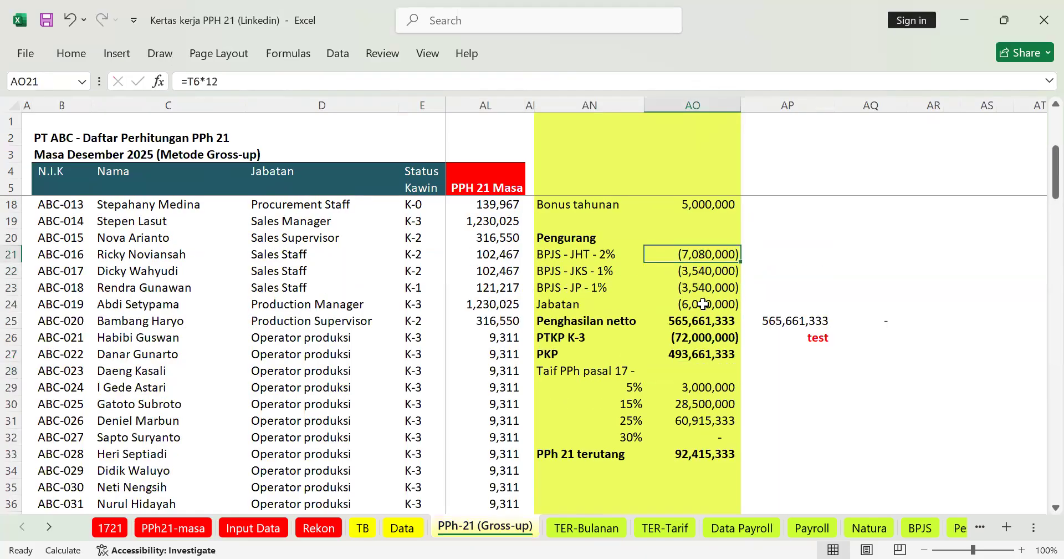
{"action": "left_click_drag", "start_coordinate": [703, 249], "coordinate": [703, 304]}
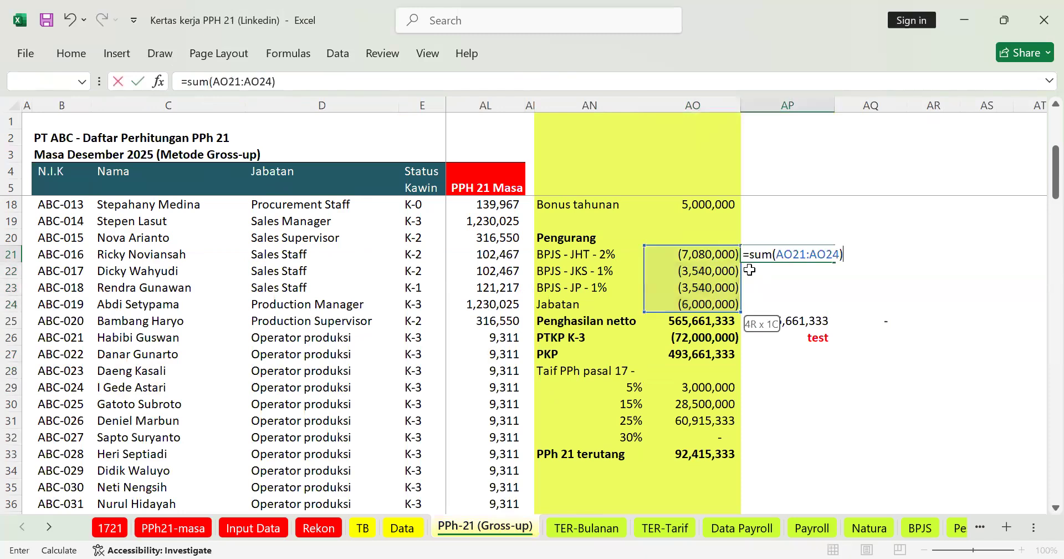
{"action": "type", "text": "*12"}
{"action": "key", "text": "ctrl+Return"}
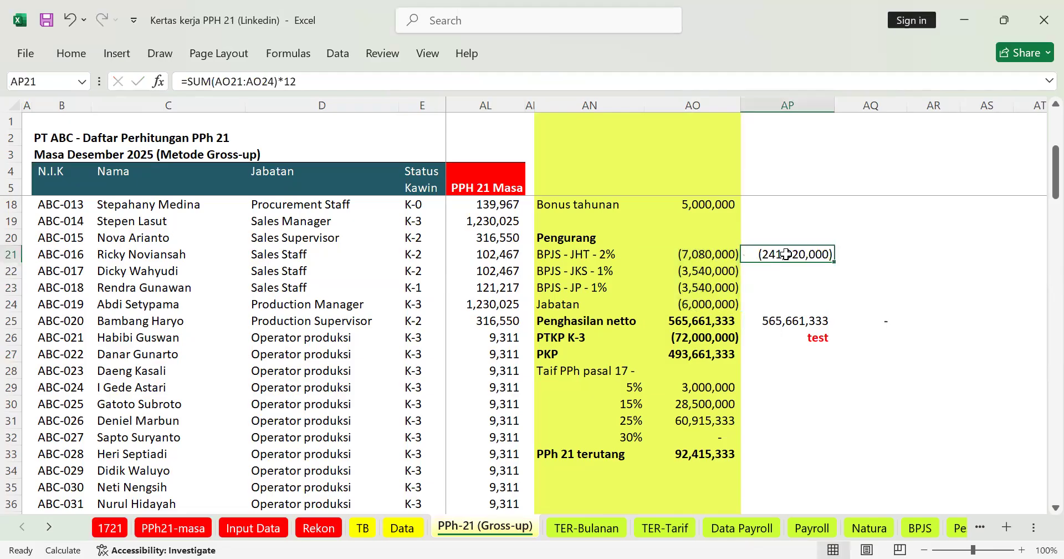
On sheet 1721, review the formulas and entries of the net income lines 13 to 15 in T42:T44.
{"action": "left_click", "coordinate": [124, 528]}
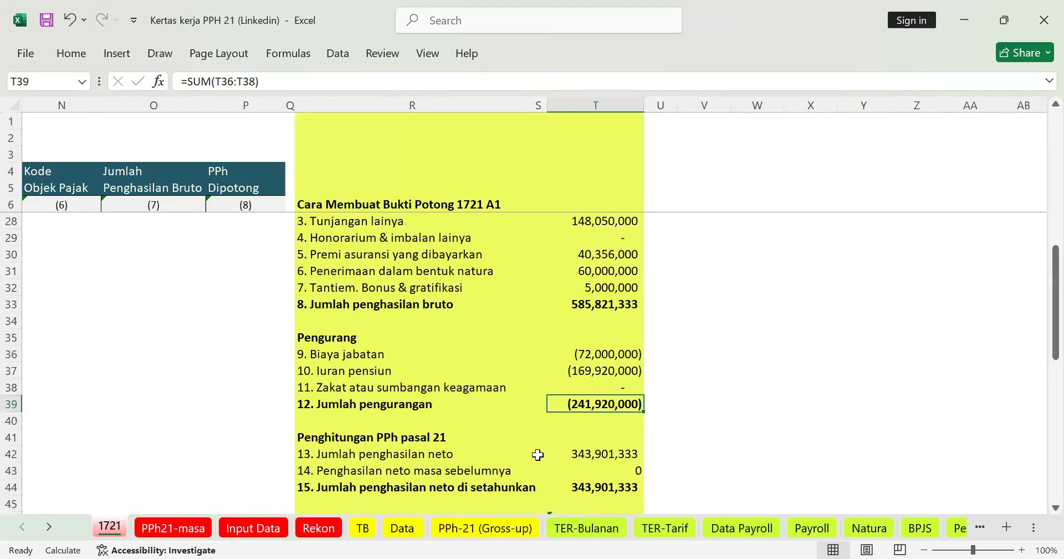
{"action": "left_click", "coordinate": [586, 455]}
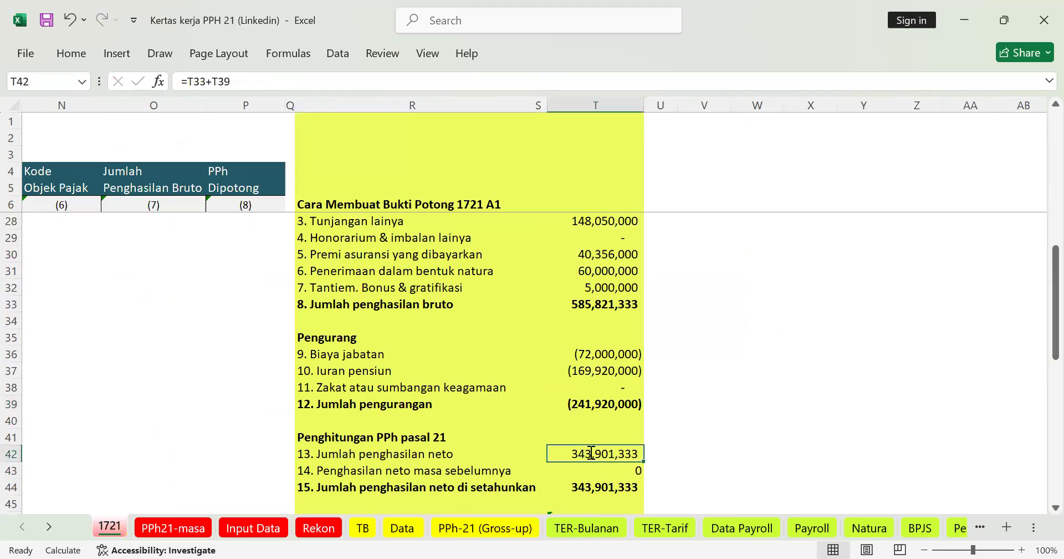
{"action": "double_click", "coordinate": [592, 453]}
{"action": "key", "text": "Escape"}
{"action": "left_click", "coordinate": [605, 471]}
{"action": "scroll", "coordinate": [606, 471], "scroll_direction": "down", "scroll_amount": 1}
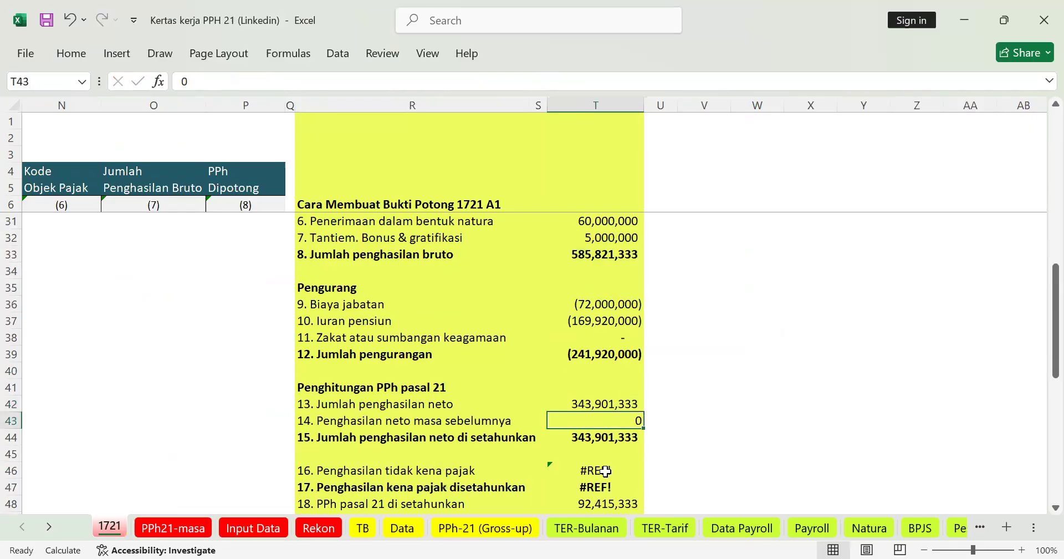
{"action": "scroll", "coordinate": [611, 385], "scroll_direction": "down", "scroll_amount": 1}
{"action": "key", "text": "Down"}
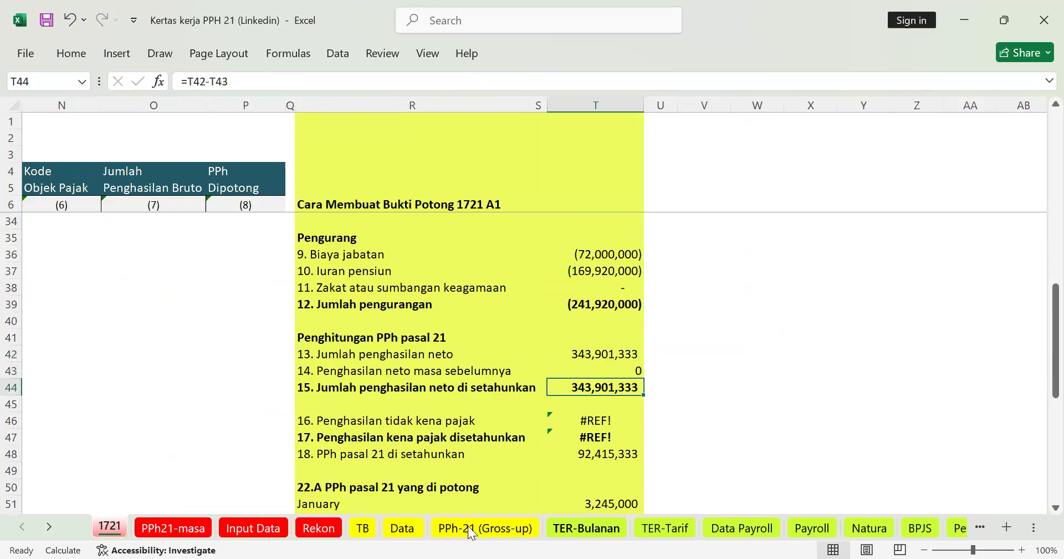
On PPh-21 (Gross-up), add a net income check in AP22 with the formula =SUM(AO16:AO18)+AP21.
{"action": "left_click", "coordinate": [487, 528]}
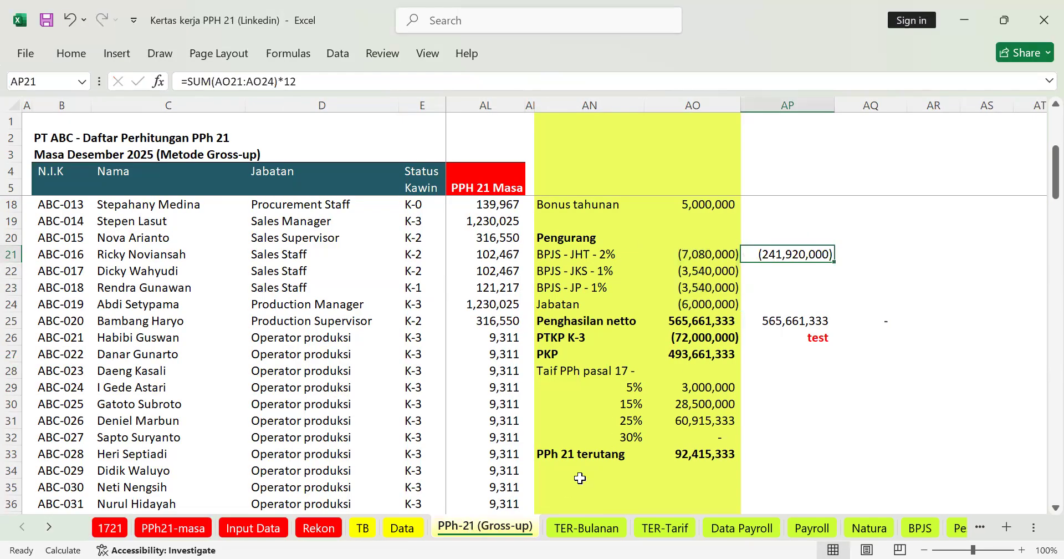
{"action": "scroll", "coordinate": [713, 377], "scroll_direction": "up", "scroll_amount": 2}
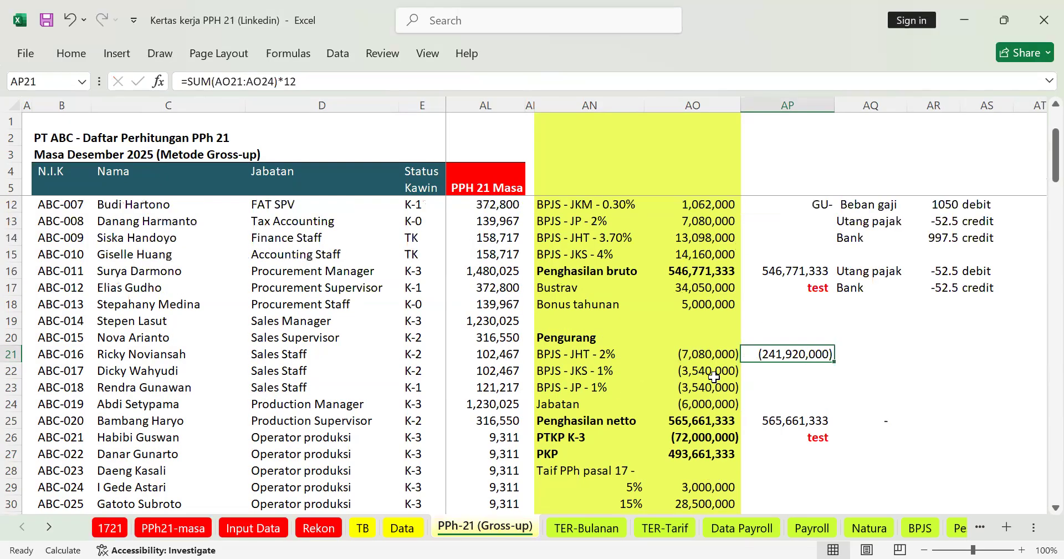
{"action": "left_click", "coordinate": [776, 379]}
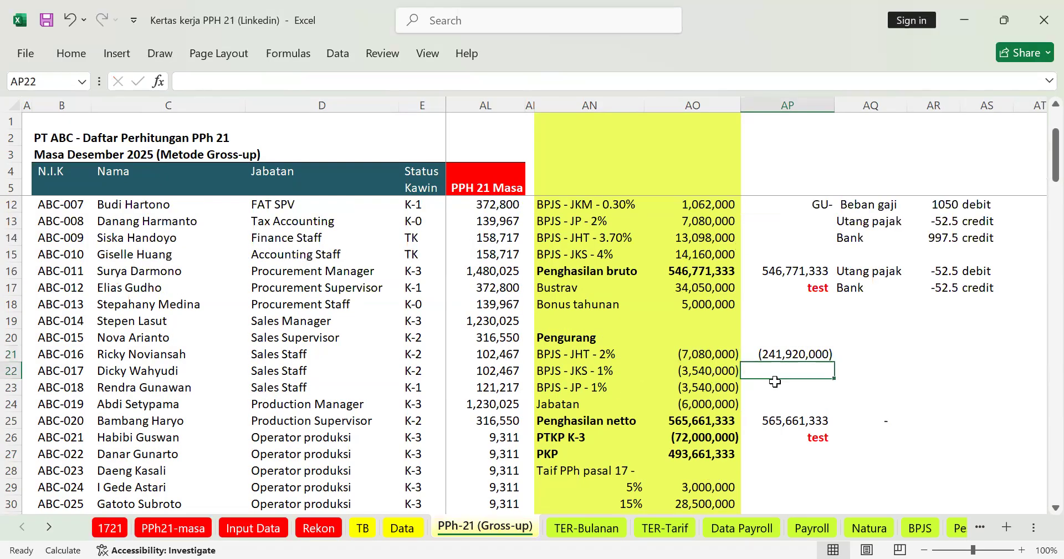
{"action": "type", "text": "=sum(AO16:AO18)-AP21"}
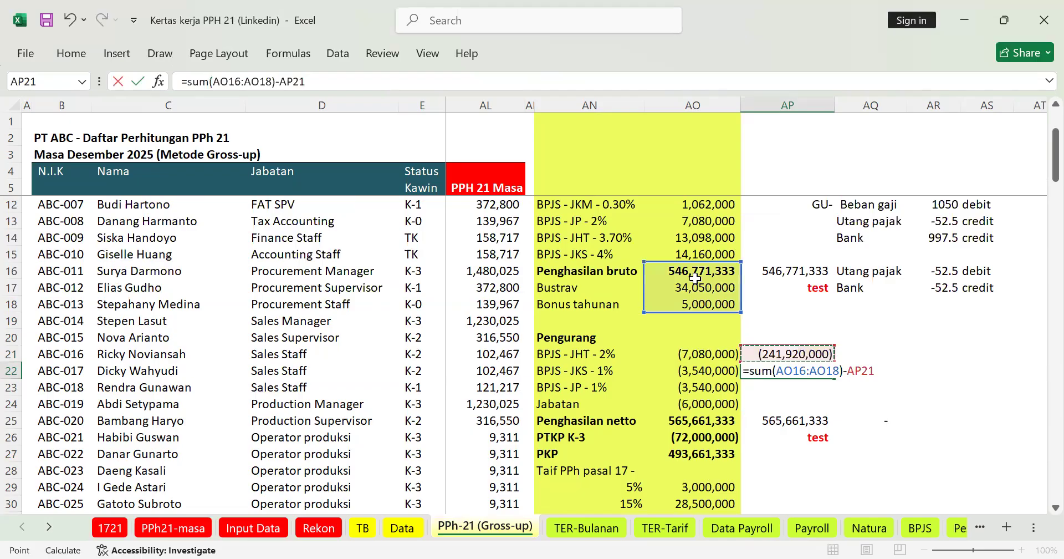
{"action": "key", "text": "BackSpace"}
{"action": "key", "text": "BackSpace"}
{"action": "type", "text": "+"}
{"action": "key", "text": "Up"}
{"action": "key", "text": "Return"}
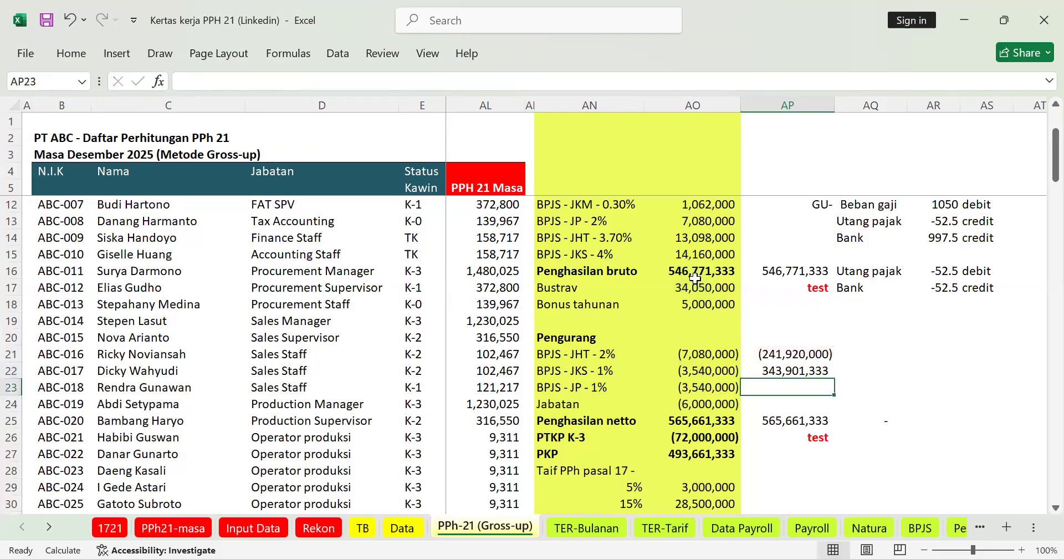
{"action": "key", "text": "Up"}
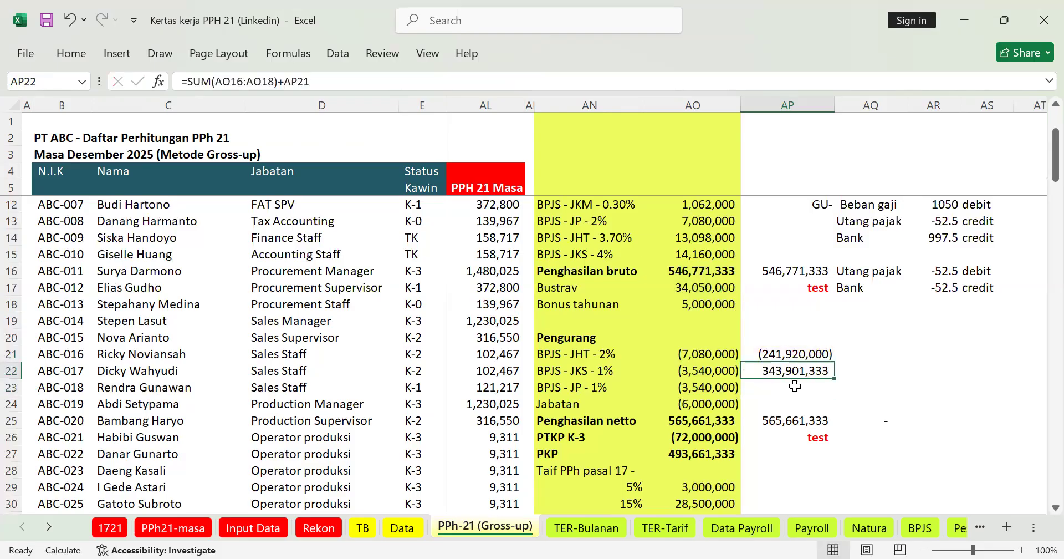
Link Penghasilan tidak kena pajak in T46 of sheet 1721 to the PTKP K-3 amount in AO26 of PPh-21 (Gross-up).
{"action": "left_click", "coordinate": [107, 529]}
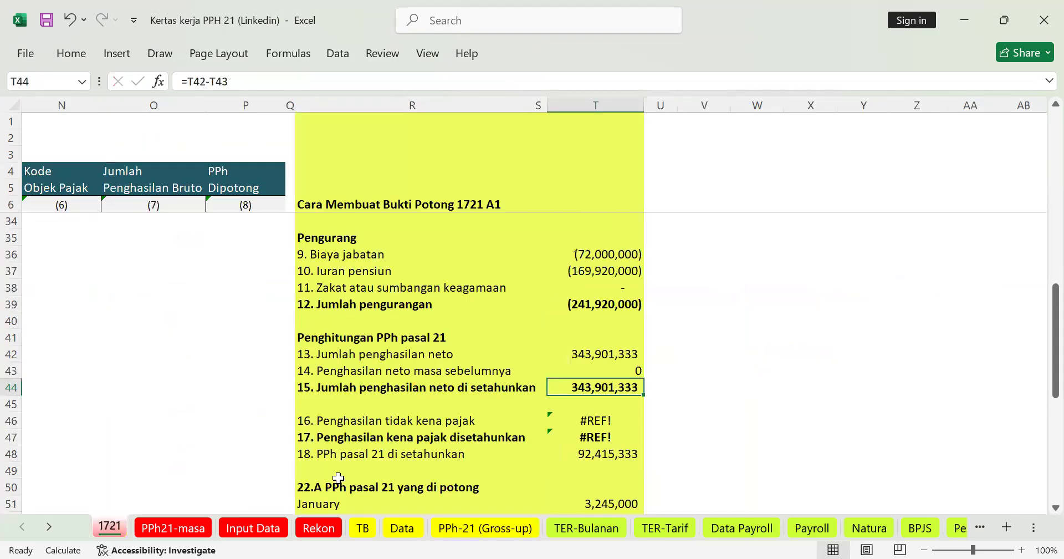
{"action": "left_click", "coordinate": [502, 423]}
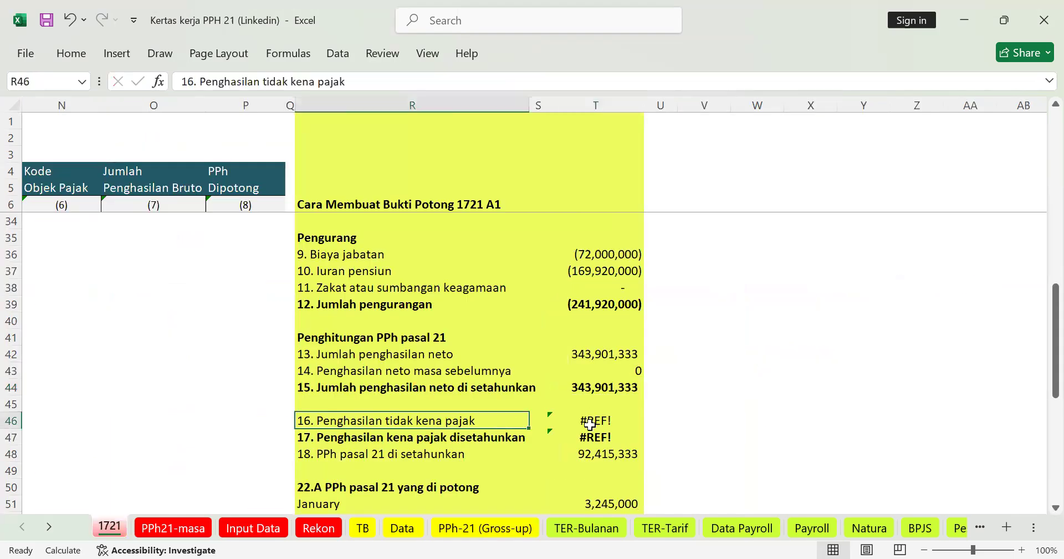
{"action": "left_click", "coordinate": [582, 425]}
{"action": "type", "text": "="}
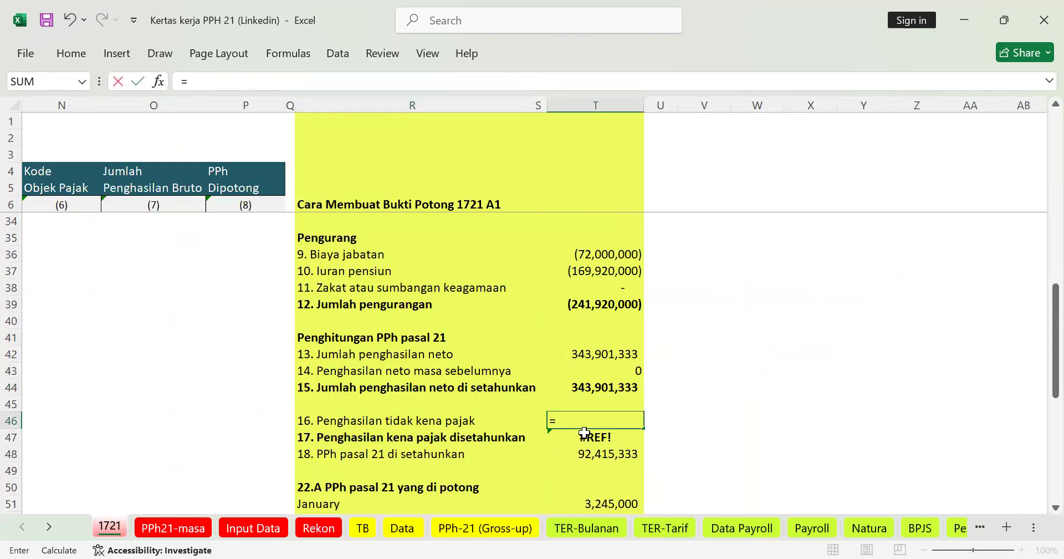
{"action": "left_click", "coordinate": [506, 529]}
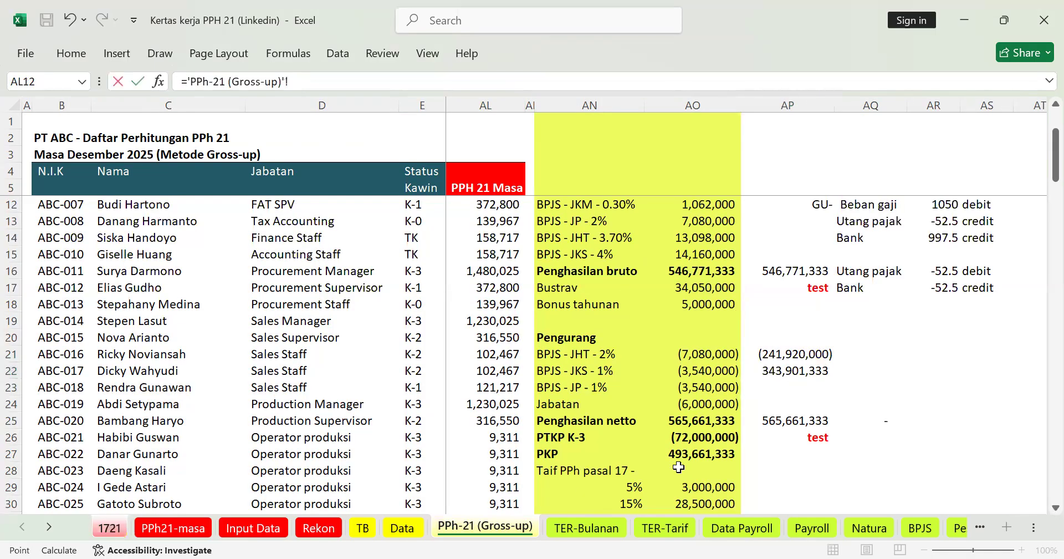
{"action": "left_click", "coordinate": [701, 437]}
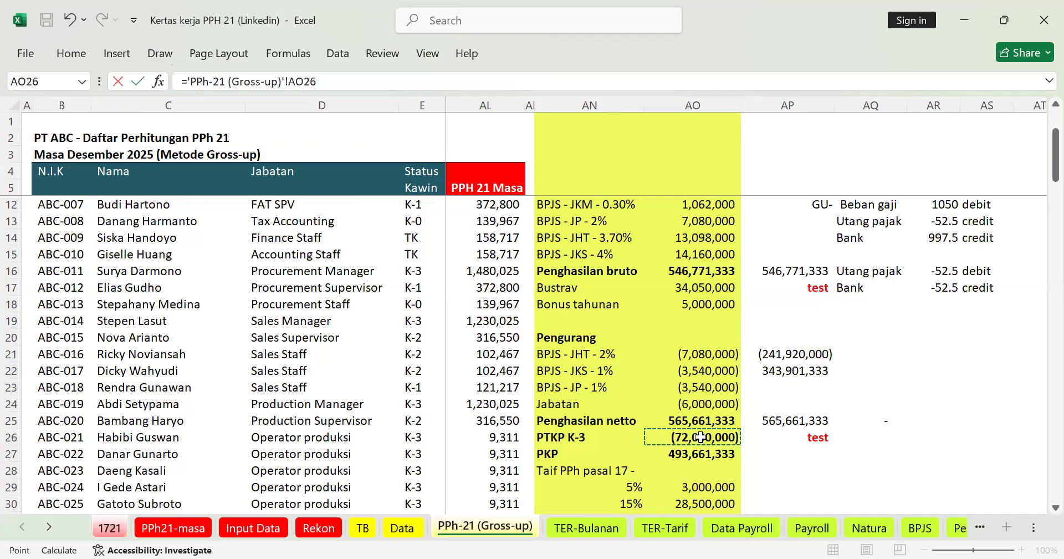
{"action": "key", "text": "Return"}
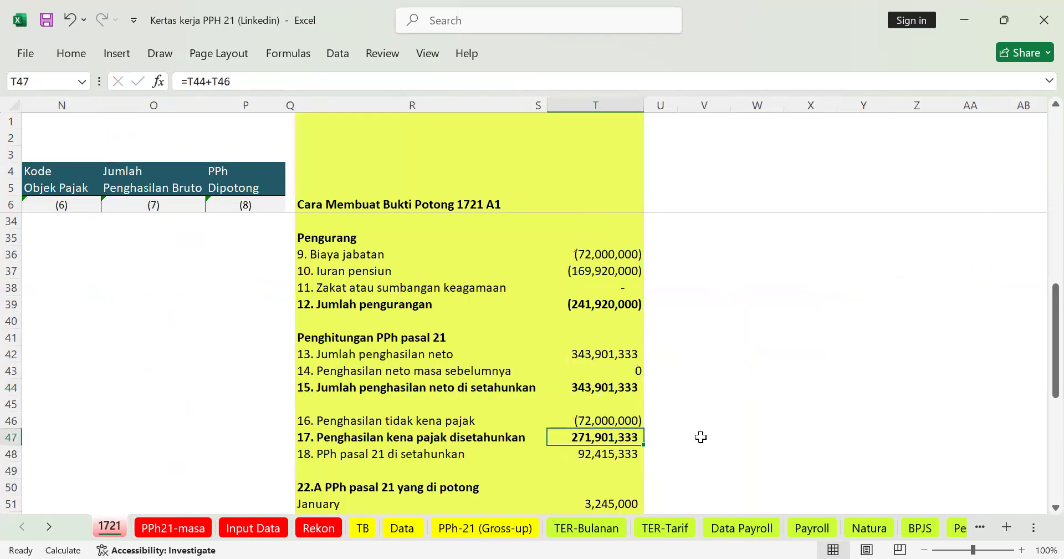
Compare PPh pasal 21 di setahunkan in T48 with PPh 21 terutang in AO33 of PPh-21 (Gross-up).
{"action": "key", "text": "Down"}
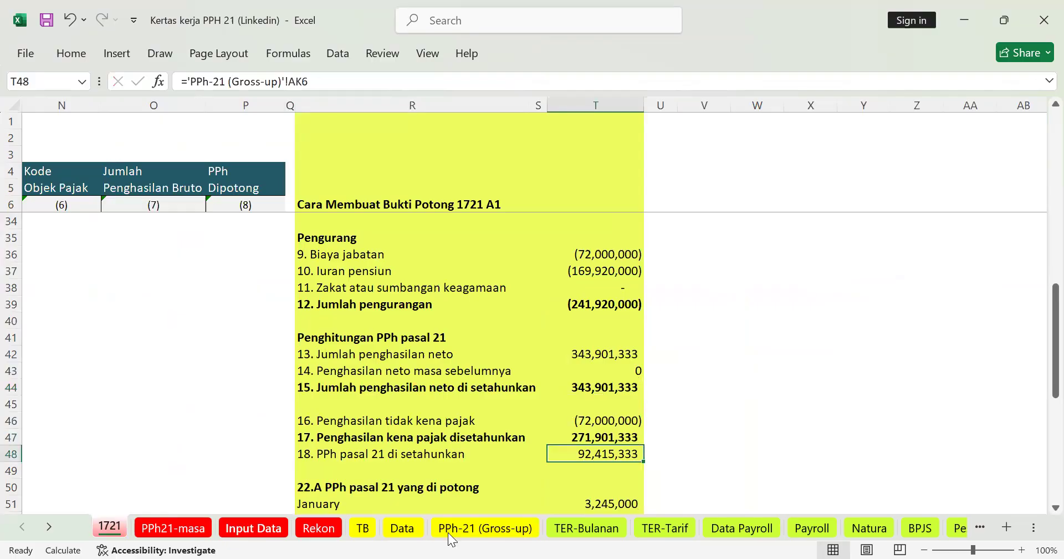
{"action": "left_click", "coordinate": [535, 526]}
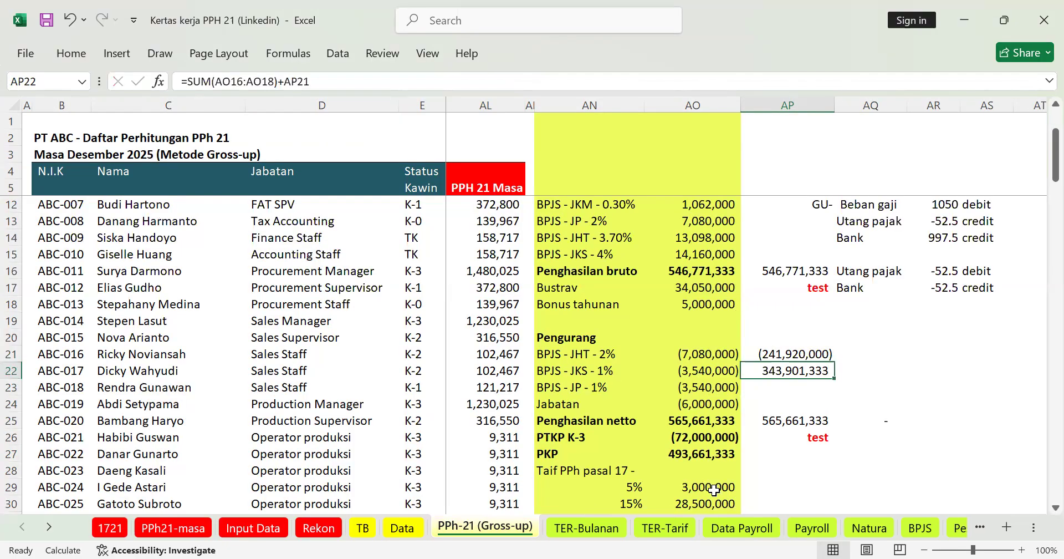
{"action": "scroll", "coordinate": [697, 507], "scroll_direction": "down", "scroll_amount": 1}
{"action": "left_click", "coordinate": [695, 505]}
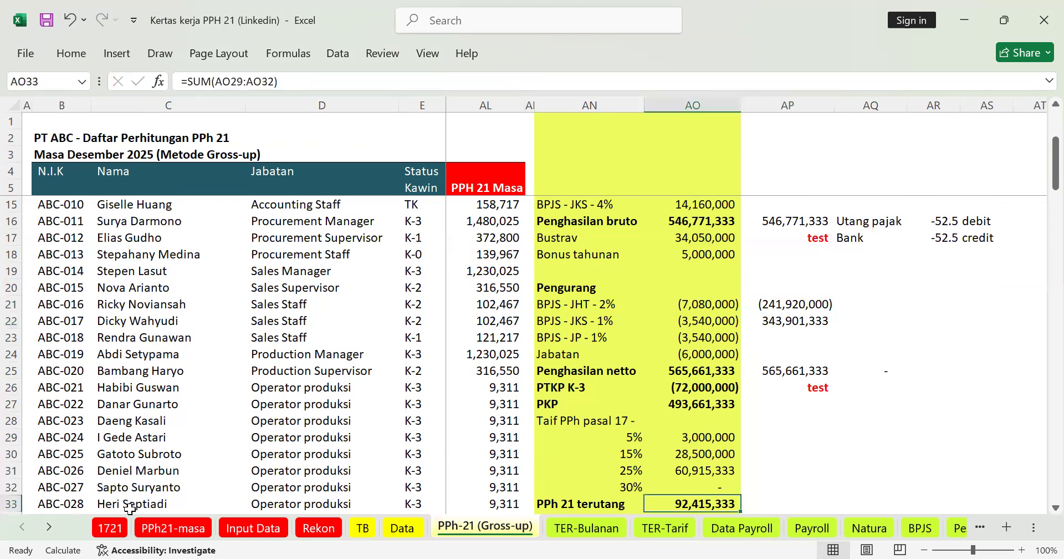
{"action": "left_click", "coordinate": [111, 529]}
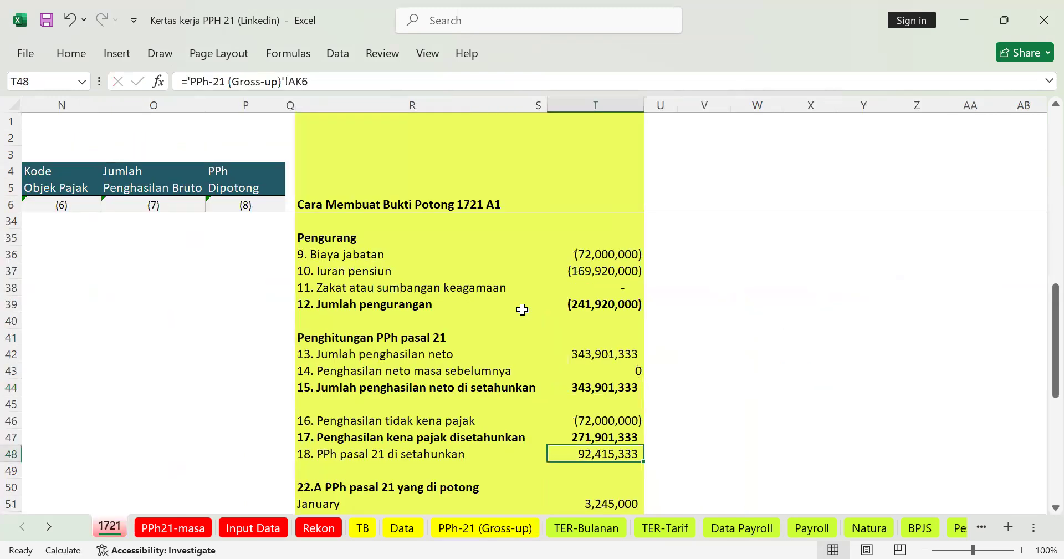
Examine section 22.A PPh pasal 21 yang di potong and the January formula in T51.
{"action": "scroll", "coordinate": [615, 313], "scroll_direction": "down", "scroll_amount": 1}
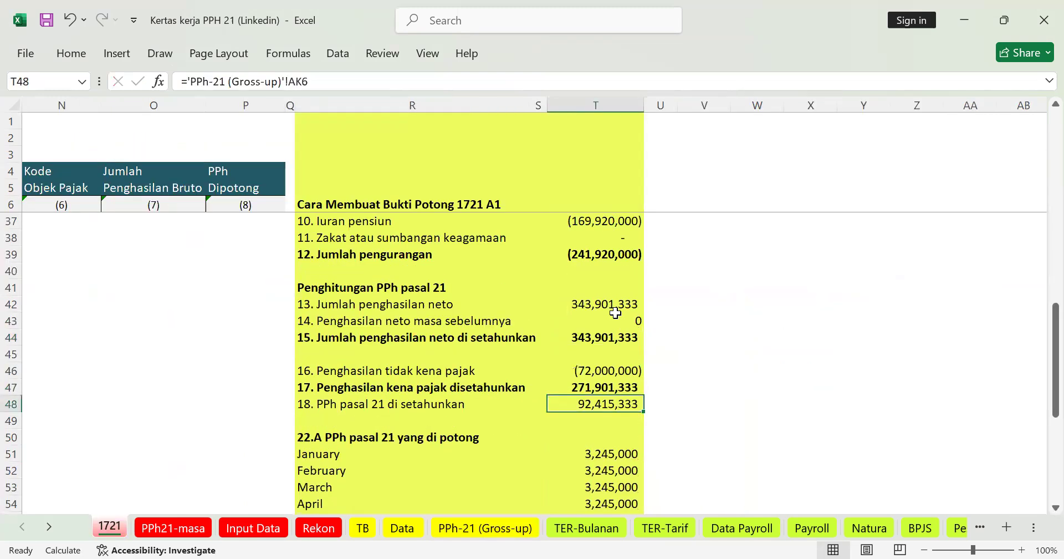
{"action": "scroll", "coordinate": [624, 415], "scroll_direction": "down", "scroll_amount": 1}
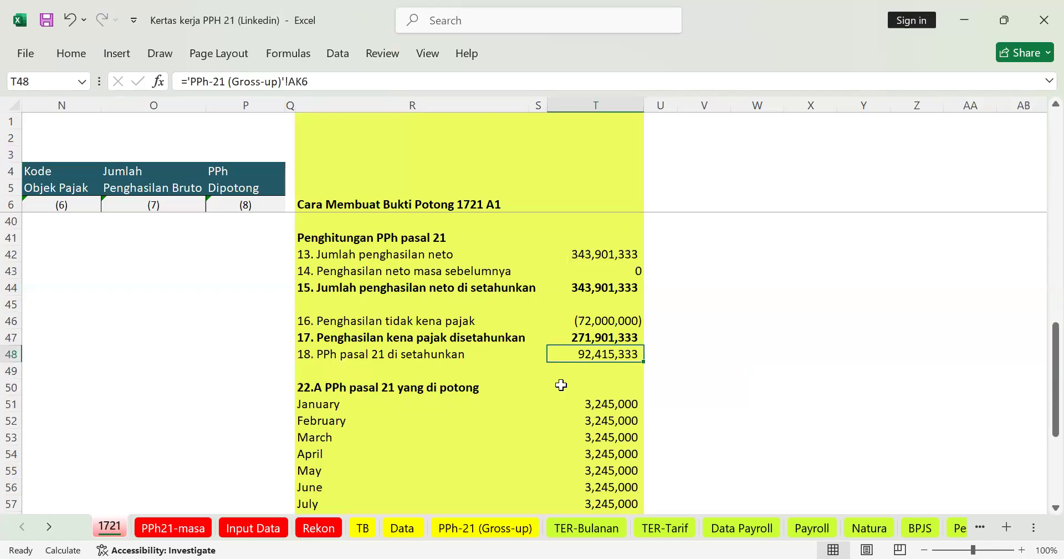
{"action": "scroll", "coordinate": [405, 355], "scroll_direction": "down", "scroll_amount": 1}
{"action": "left_click", "coordinate": [401, 339]}
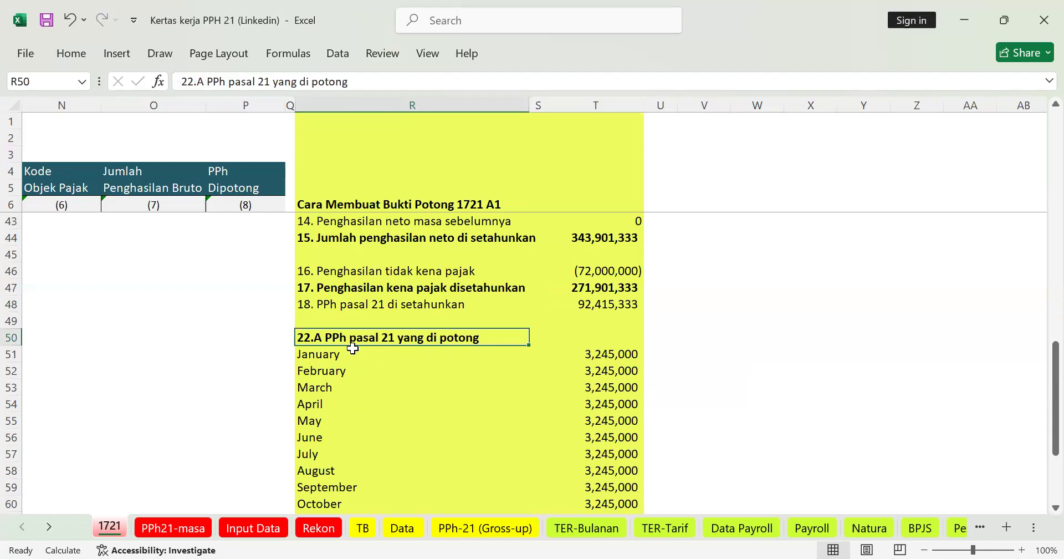
{"action": "key", "text": "Down"}
{"action": "left_click", "coordinate": [619, 355]}
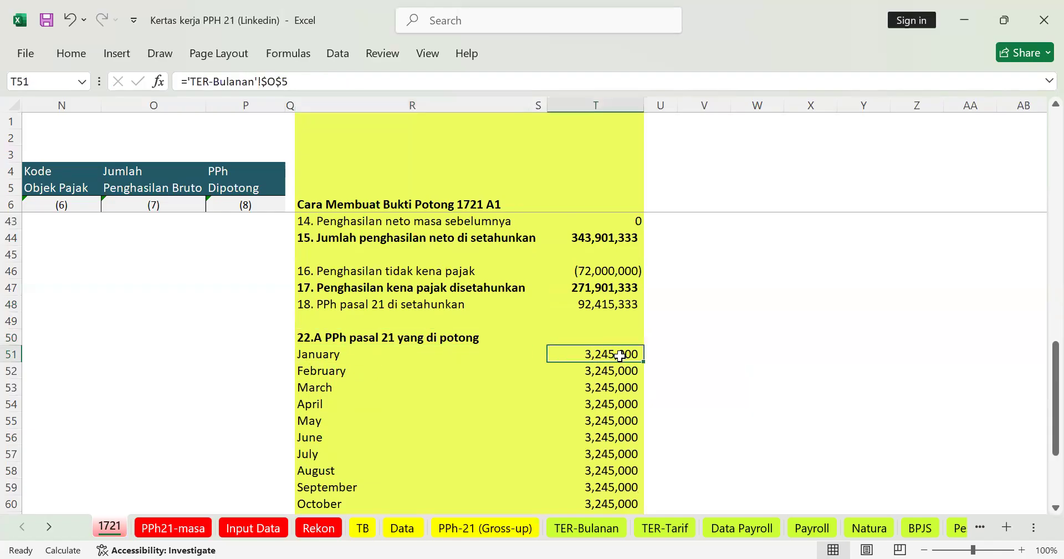
Trace the January tax to its source in O5 of TER-Bulanan, checking TER-Tarif too, and return to the monthly list on 1721.
{"action": "left_click", "coordinate": [677, 532]}
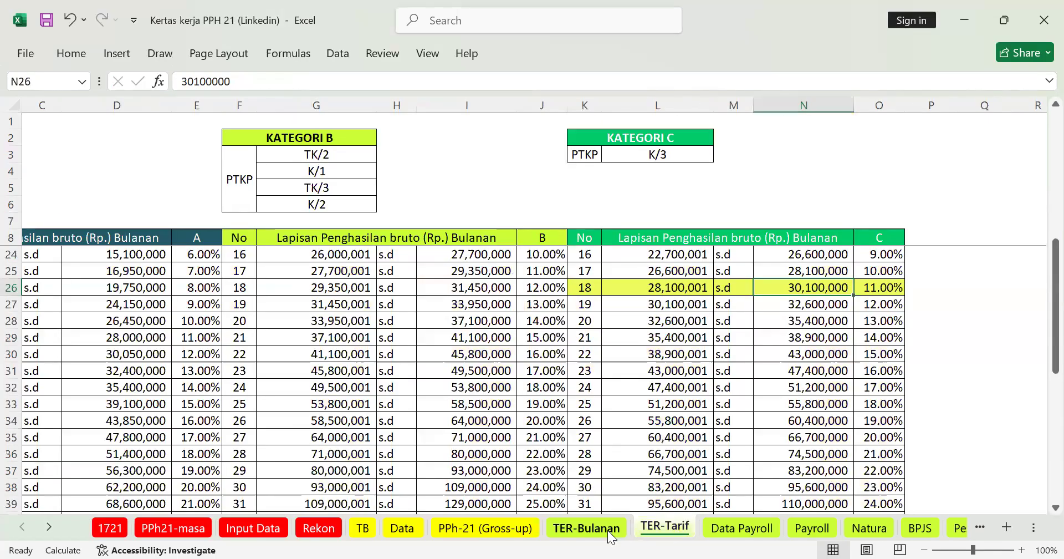
{"action": "key", "text": "ctrl+Page_Up"}
{"action": "key", "text": "ctrl+Page_Down"}
{"action": "scroll", "coordinate": [725, 341], "scroll_direction": "up", "scroll_amount": 5}
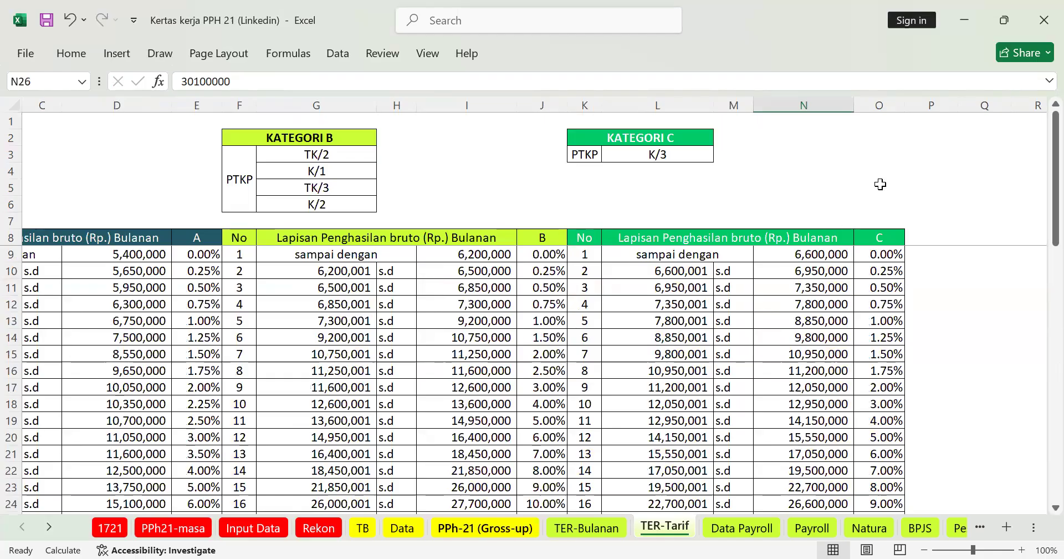
{"action": "key", "text": "ctrl+Page_Up"}
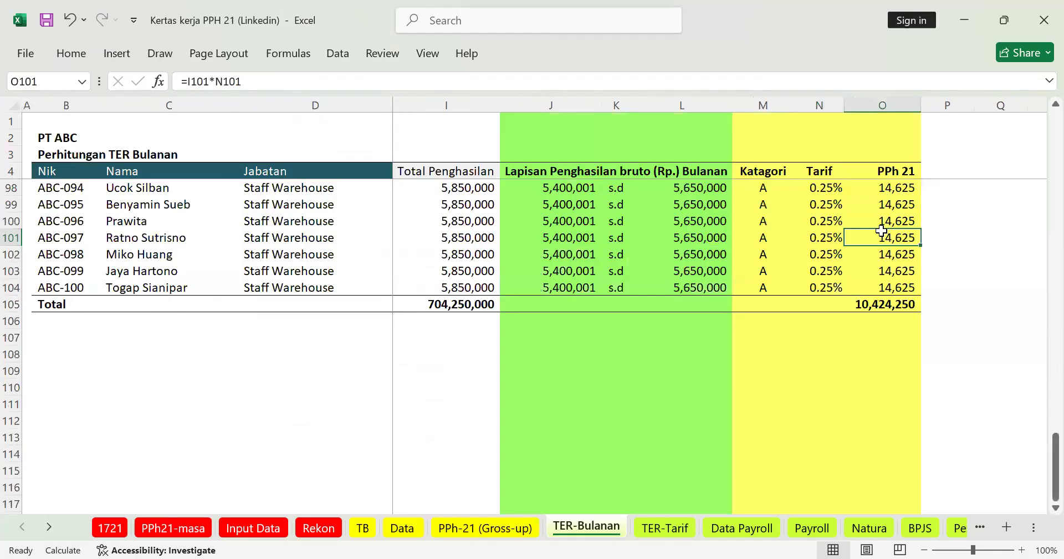
{"action": "scroll", "coordinate": [877, 211], "scroll_direction": "up", "scroll_amount": 20}
{"action": "left_click", "coordinate": [877, 183]}
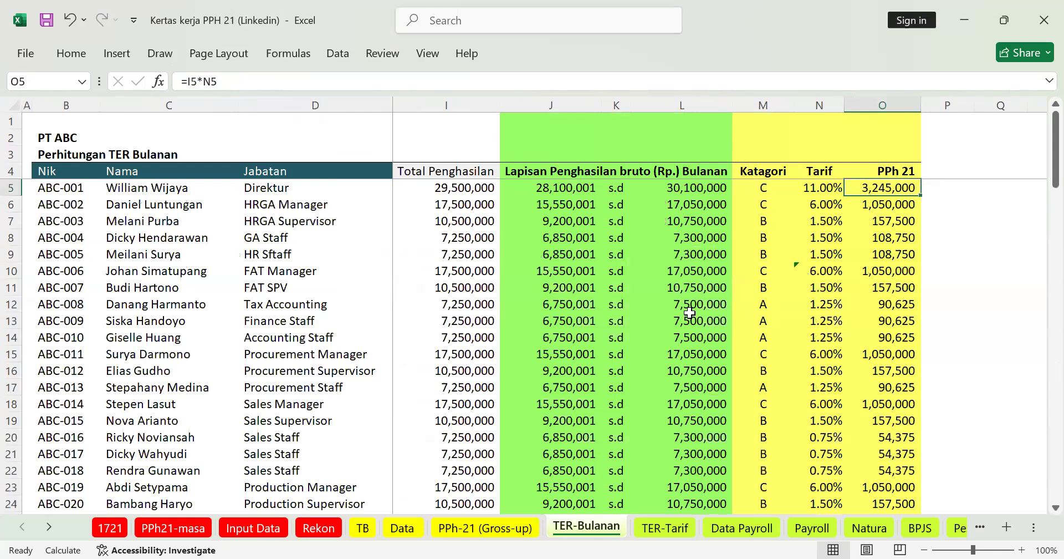
{"action": "left_click", "coordinate": [121, 534]}
{"action": "scroll", "coordinate": [621, 366], "scroll_direction": "down", "scroll_amount": 1}
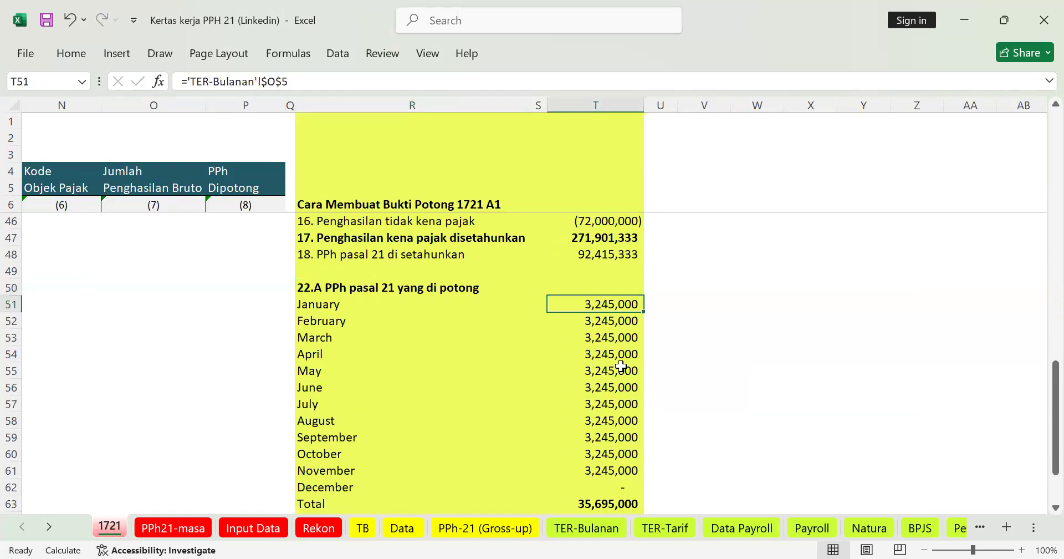
Make the Total label in R63 of sheet 1721 bold.
{"action": "scroll", "coordinate": [387, 415], "scroll_direction": "down", "scroll_amount": 2}
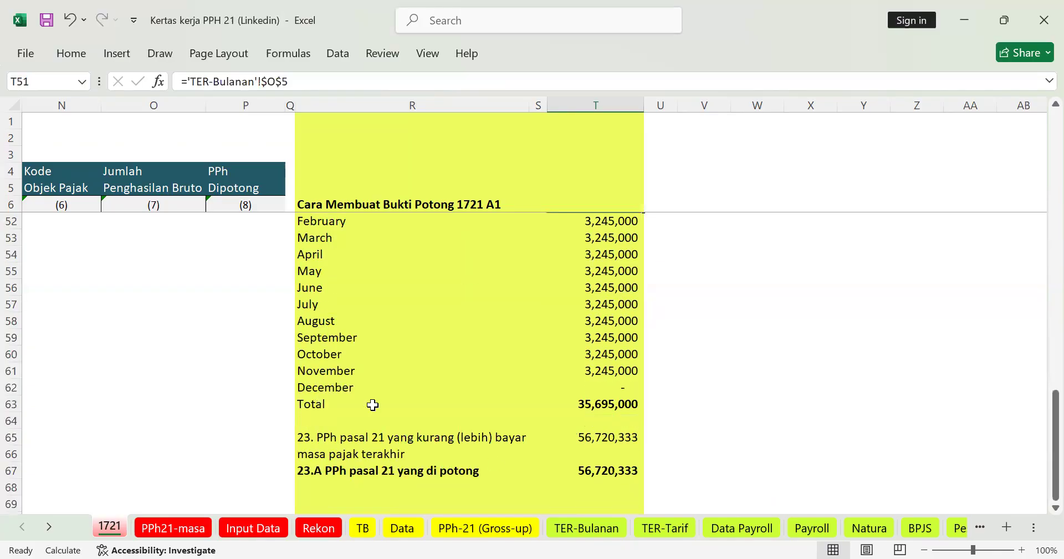
{"action": "left_click", "coordinate": [371, 404]}
{"action": "key", "text": "ctrl+b"}
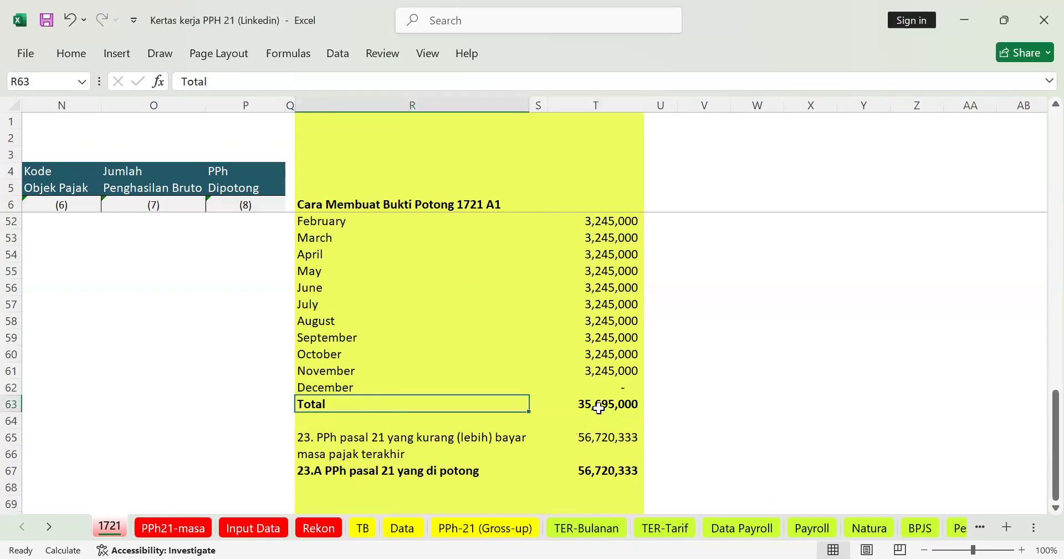
Examine the formulas behind the monthly tax total in T63, line 23 in T65 and line 23.A in T67.
{"action": "left_click", "coordinate": [599, 407]}
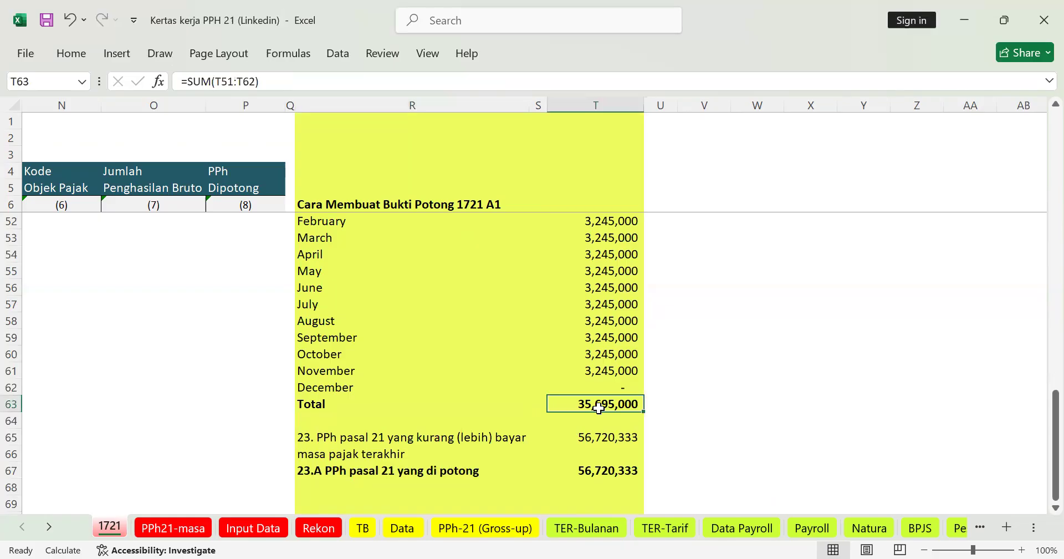
{"action": "double_click", "coordinate": [599, 408]}
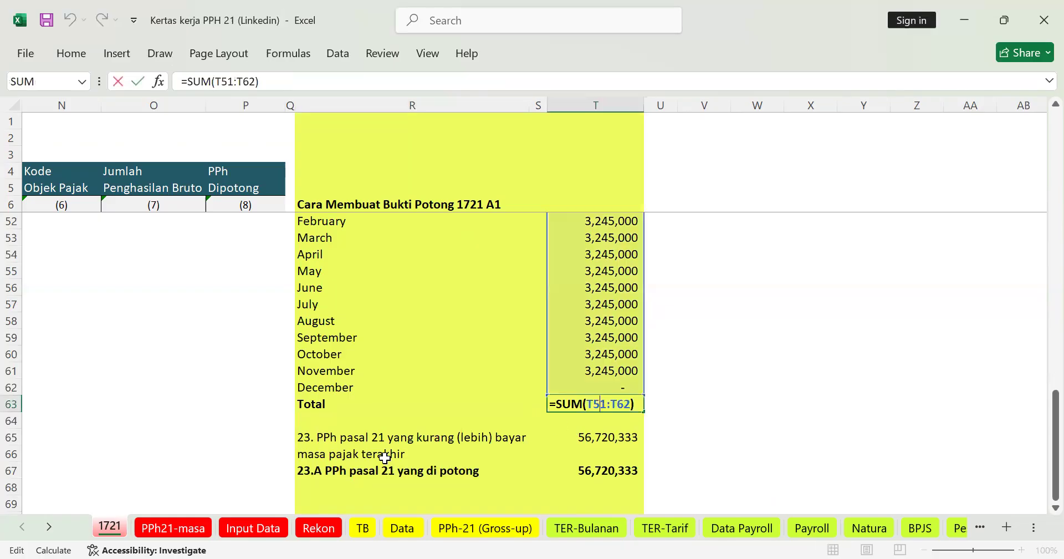
{"action": "left_click", "coordinate": [603, 439]}
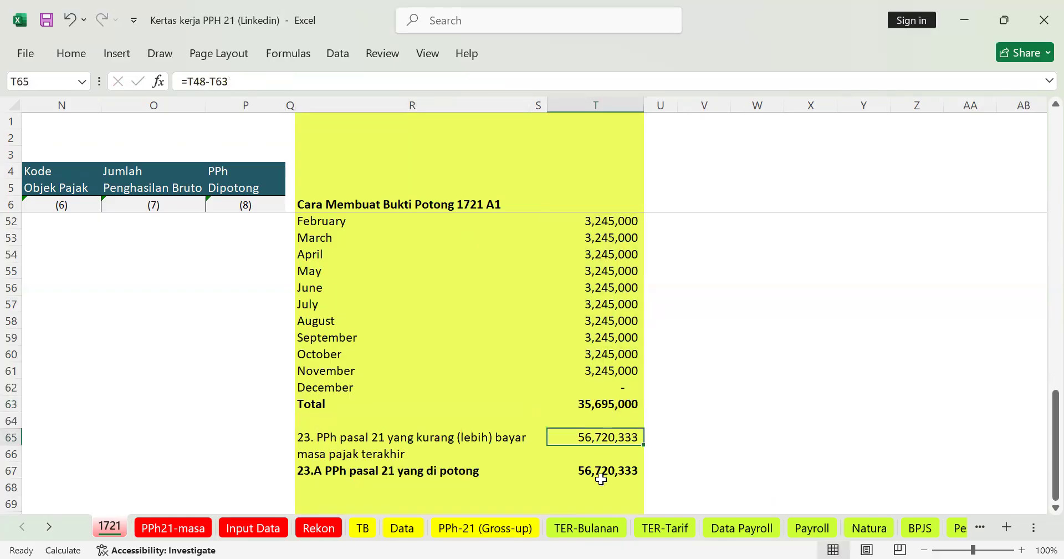
{"action": "left_click", "coordinate": [601, 470]}
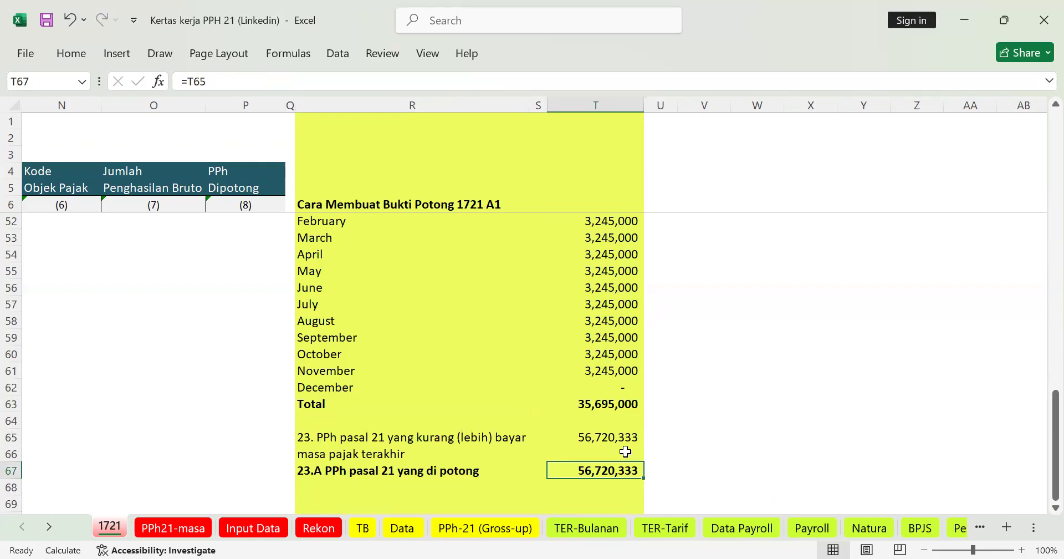
{"action": "scroll", "coordinate": [616, 375], "scroll_direction": "up", "scroll_amount": 4}
{"action": "scroll", "coordinate": [612, 376], "scroll_direction": "down", "scroll_amount": 4}
{"action": "left_click", "coordinate": [594, 436]}
{"action": "scroll", "coordinate": [497, 357], "scroll_direction": "up", "scroll_amount": 1}
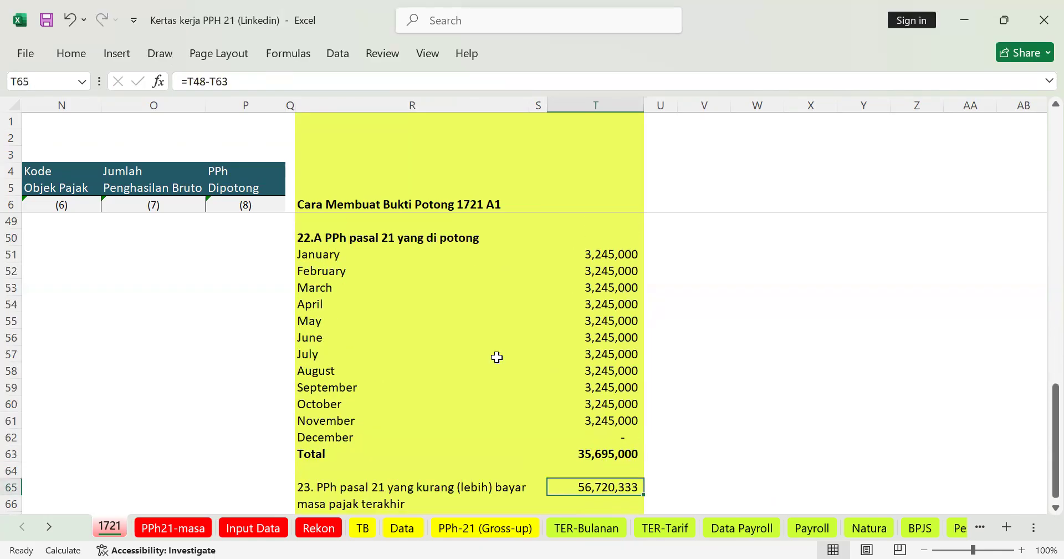
Check Jumlah penghasilan bruto in T33 against the first 1721-I entry in row 7, reviewing its Kode Objek Pajak, gross income and PPh Dipotong.
{"action": "scroll", "coordinate": [496, 357], "scroll_direction": "up", "scroll_amount": 6}
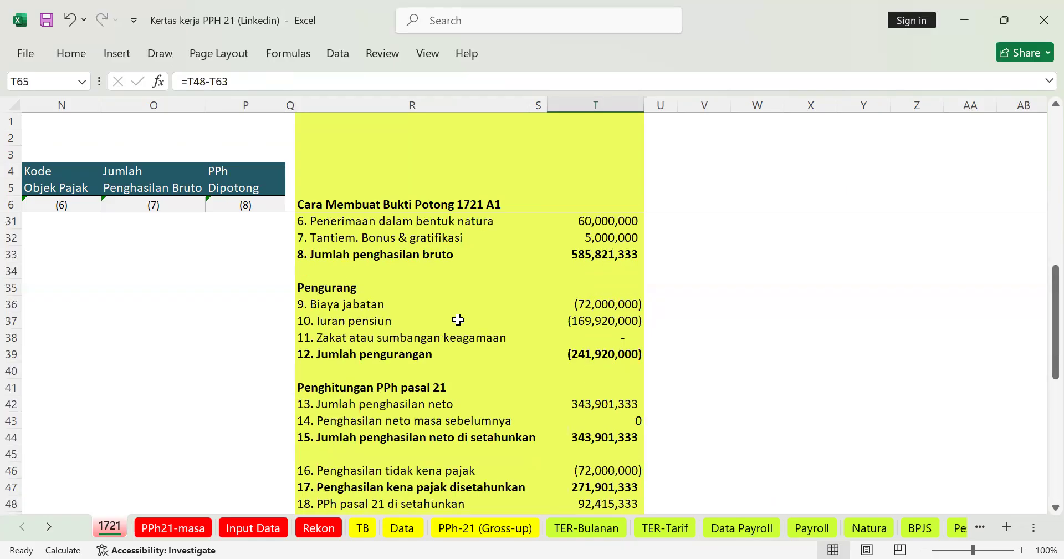
{"action": "scroll", "coordinate": [541, 382], "scroll_direction": "up", "scroll_amount": 8}
{"action": "scroll", "coordinate": [629, 268], "scroll_direction": "down", "scroll_amount": 8}
{"action": "left_click", "coordinate": [610, 252]}
{"action": "key", "text": "Left"}
{"action": "key", "text": "Left"}
{"action": "key", "text": "Left"}
{"action": "key", "text": "Left"}
{"action": "key", "text": "Left"}
{"action": "key", "text": "Left"}
{"action": "key", "text": "Left"}
{"action": "key", "text": "Left"}
{"action": "key", "text": "Left"}
{"action": "key", "text": "Left"}
{"action": "key", "text": "Left"}
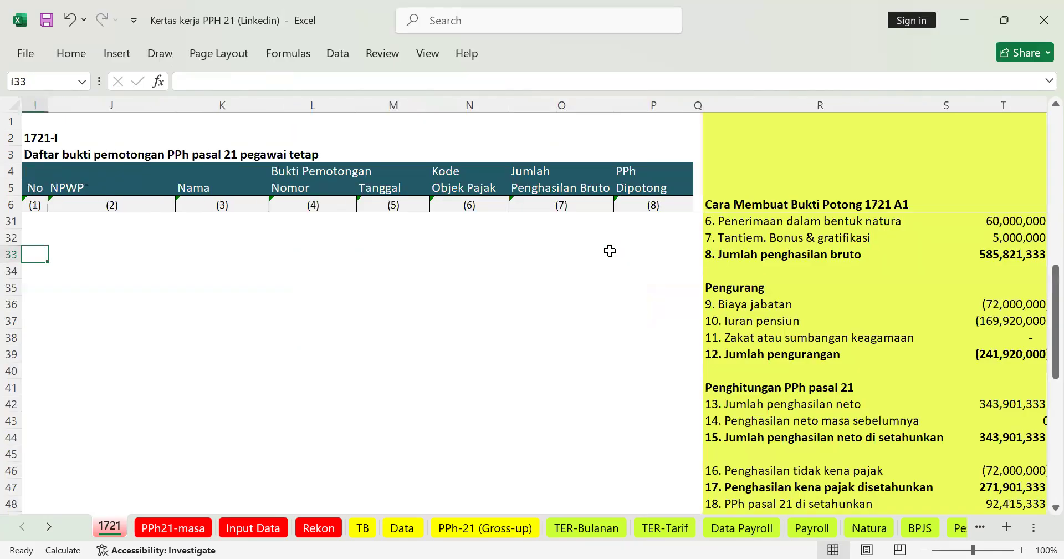
{"action": "key", "text": "Up"}
{"action": "key", "text": "Up"}
{"action": "key", "text": "Up"}
{"action": "key", "text": "Up"}
{"action": "key", "text": "Up"}
{"action": "key", "text": "Up"}
{"action": "key", "text": "Up"}
{"action": "key", "text": "Up"}
{"action": "key", "text": "Up"}
{"action": "key", "text": "Up"}
{"action": "key", "text": "Up"}
{"action": "key", "text": "Up"}
{"action": "key", "text": "Up"}
{"action": "key", "text": "Up"}
{"action": "key", "text": "Up"}
{"action": "key", "text": "Up"}
{"action": "key", "text": "Up"}
{"action": "key", "text": "Up"}
{"action": "key", "text": "Up"}
{"action": "key", "text": "Up"}
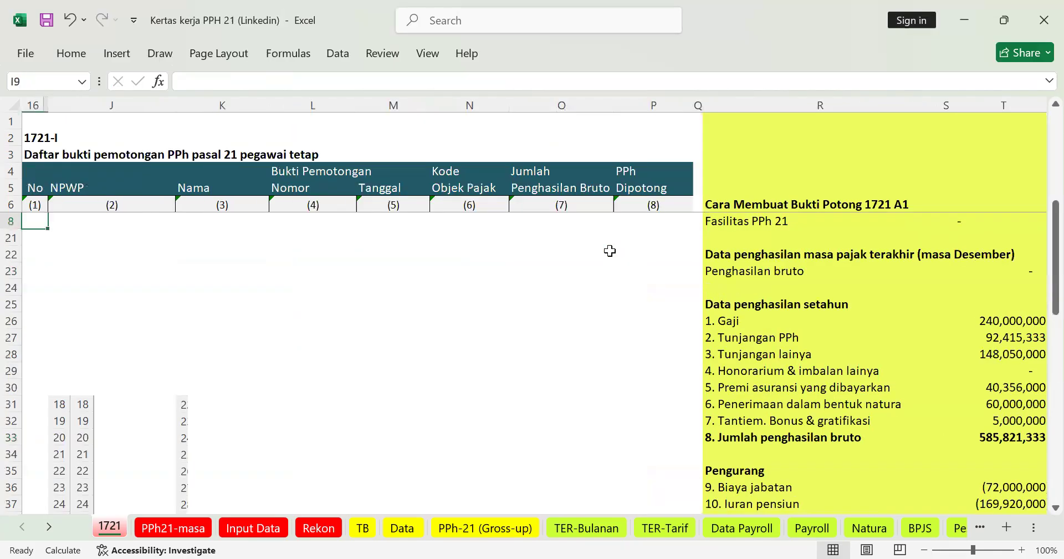
{"action": "key", "text": "Up"}
{"action": "key", "text": "Up"}
{"action": "key", "text": "Up"}
{"action": "key", "text": "Up"}
{"action": "key", "text": "Up"}
{"action": "key", "text": "Up"}
{"action": "key", "text": "Up"}
{"action": "key", "text": "Up"}
{"action": "key", "text": "Down"}
{"action": "key", "text": "Down"}
{"action": "key", "text": "Down"}
{"action": "key", "text": "Down"}
{"action": "key", "text": "Down"}
{"action": "key", "text": "Down"}
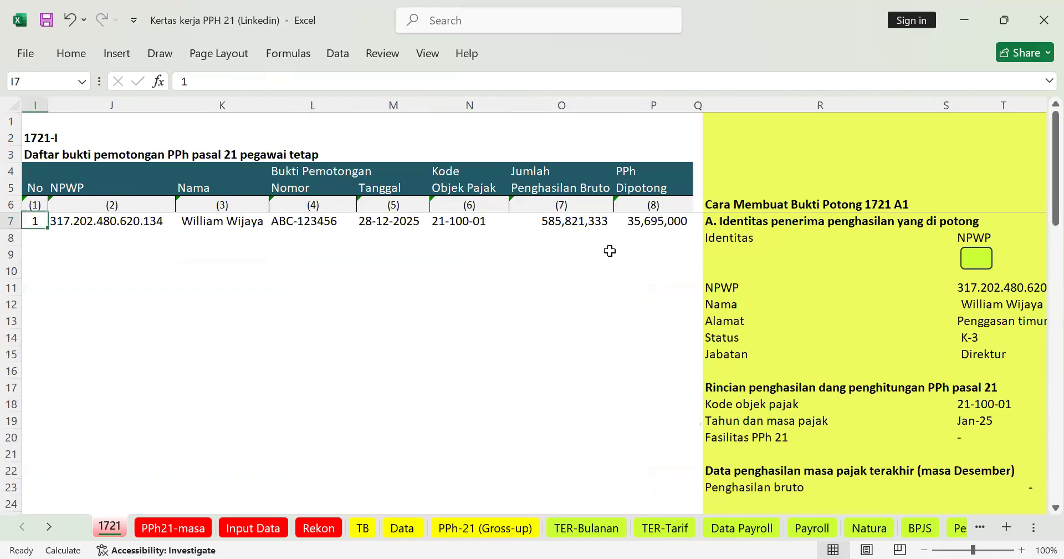
{"action": "key", "text": "Right"}
{"action": "key", "text": "Right"}
{"action": "key", "text": "Right"}
{"action": "key", "text": "Right"}
{"action": "key", "text": "Right"}
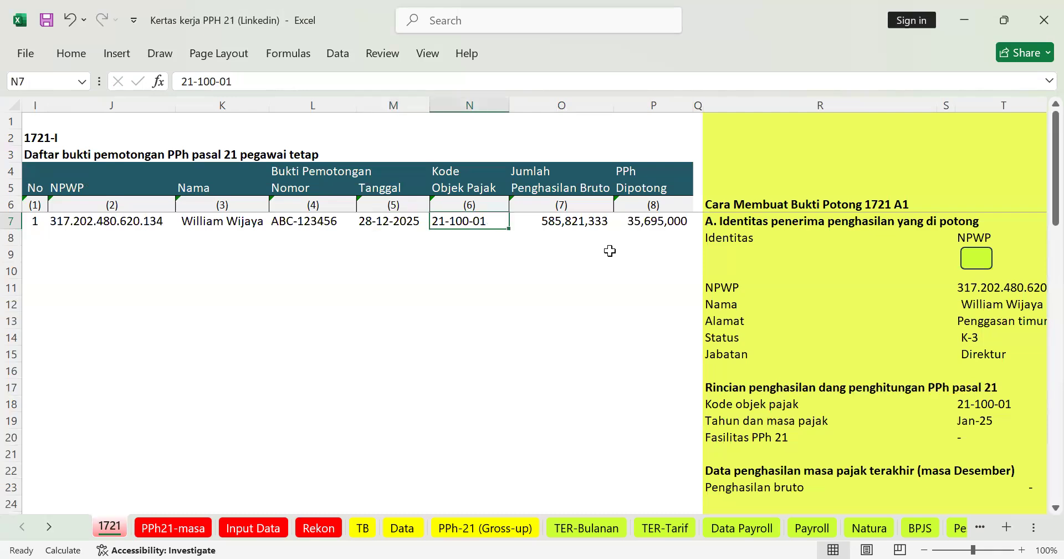
{"action": "key", "text": "Right"}
{"action": "key", "text": "Right"}
{"action": "key", "text": "Left"}
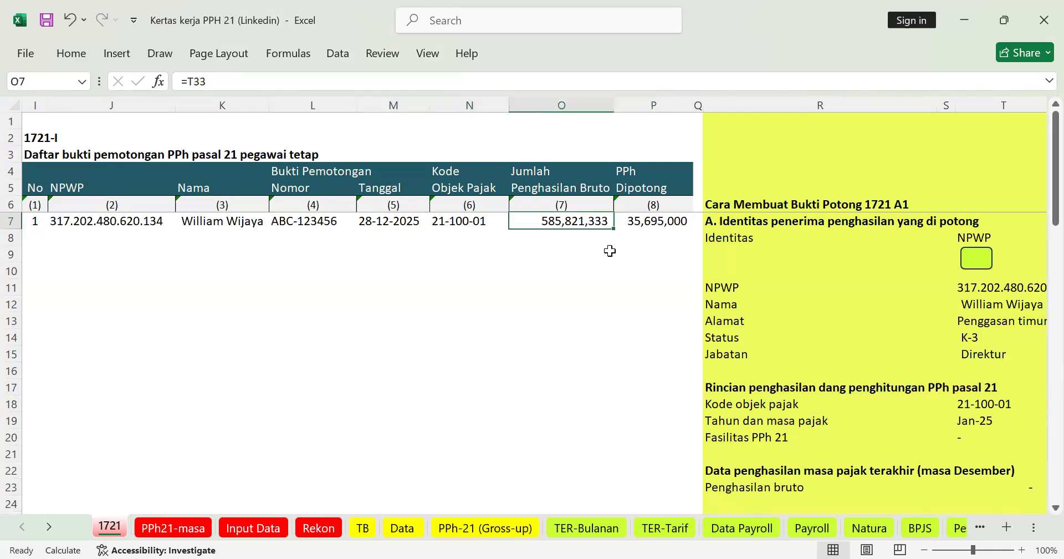
Examine the Lampiran B sources for Pegawai Tetap, Pegawai Tidak Tetap, Tenaga Ahli and Bukan Pegawai Lainya, plus the Jumlah row and Lampiran C.
{"action": "key", "text": "ctrl+Left"}
{"action": "key", "text": "ctrl+Left"}
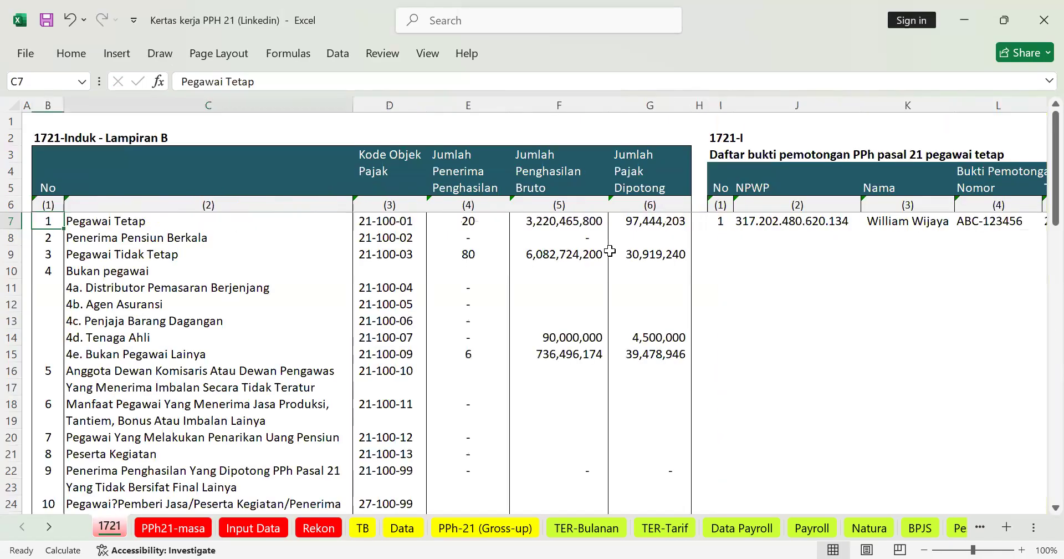
{"action": "key", "text": "ctrl+Right"}
{"action": "key", "text": "Right"}
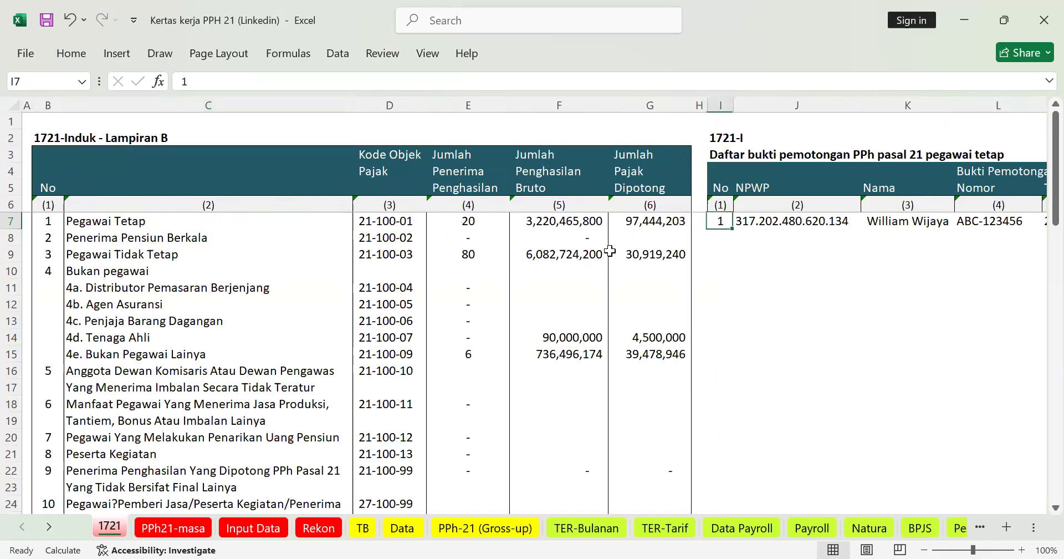
{"action": "key", "text": "Down"}
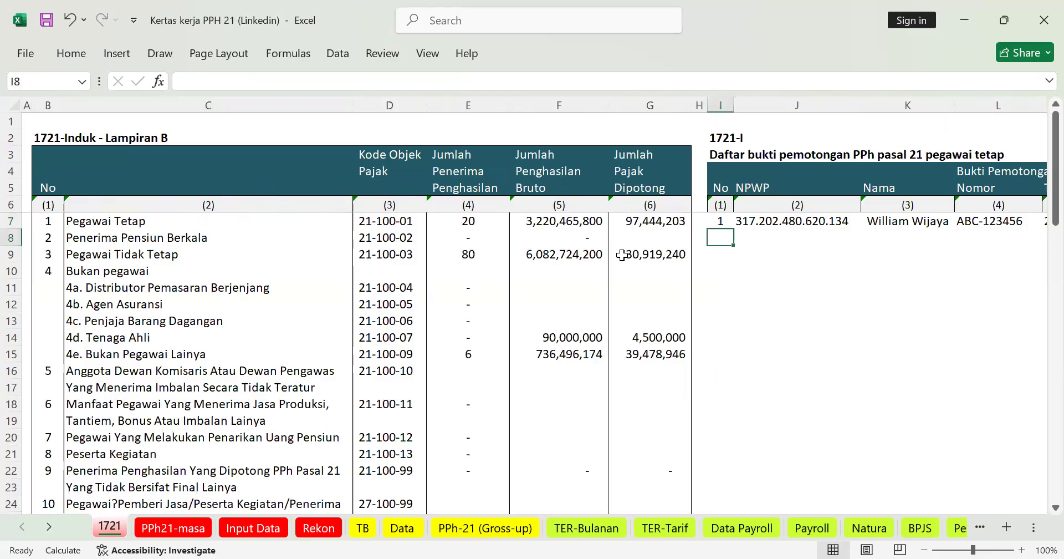
{"action": "left_click", "coordinate": [567, 221]}
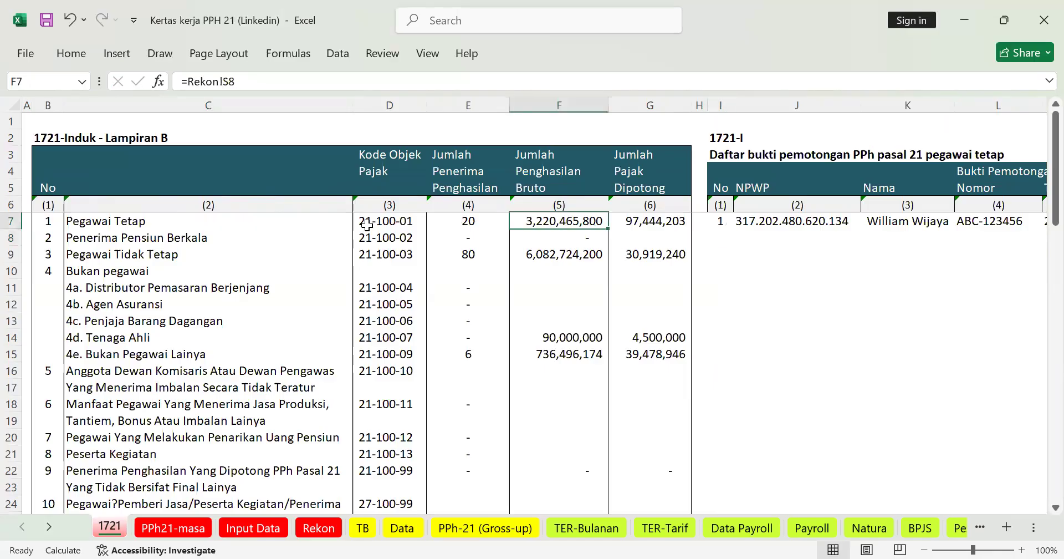
{"action": "left_click", "coordinate": [124, 220]}
{"action": "left_click", "coordinate": [645, 221]}
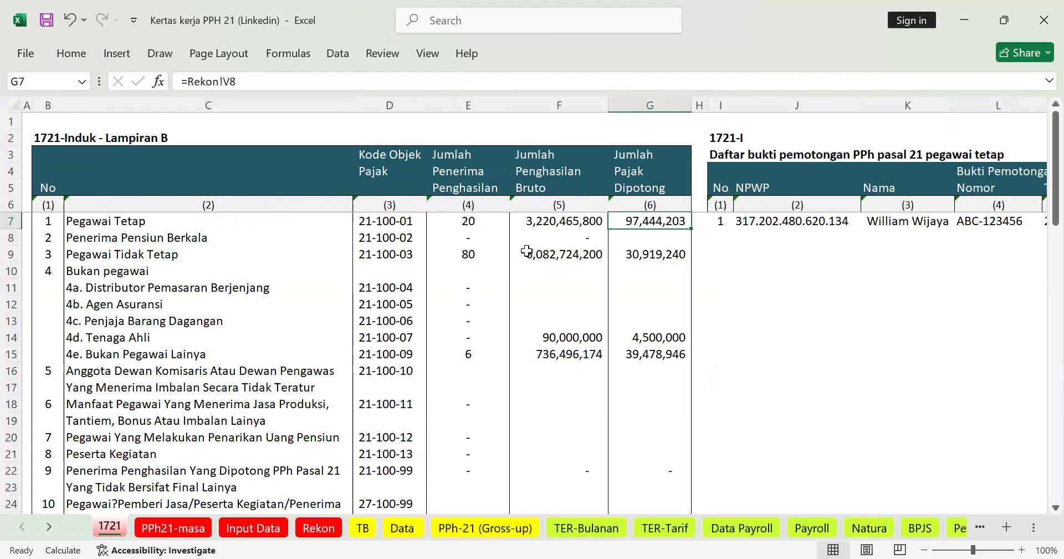
{"action": "left_click", "coordinate": [632, 253]}
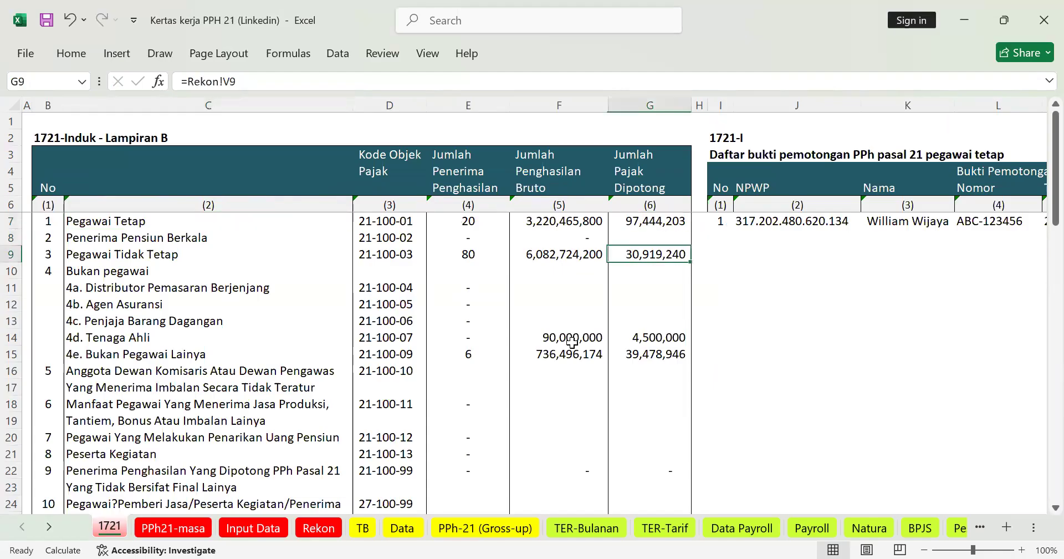
{"action": "left_click", "coordinate": [561, 357]}
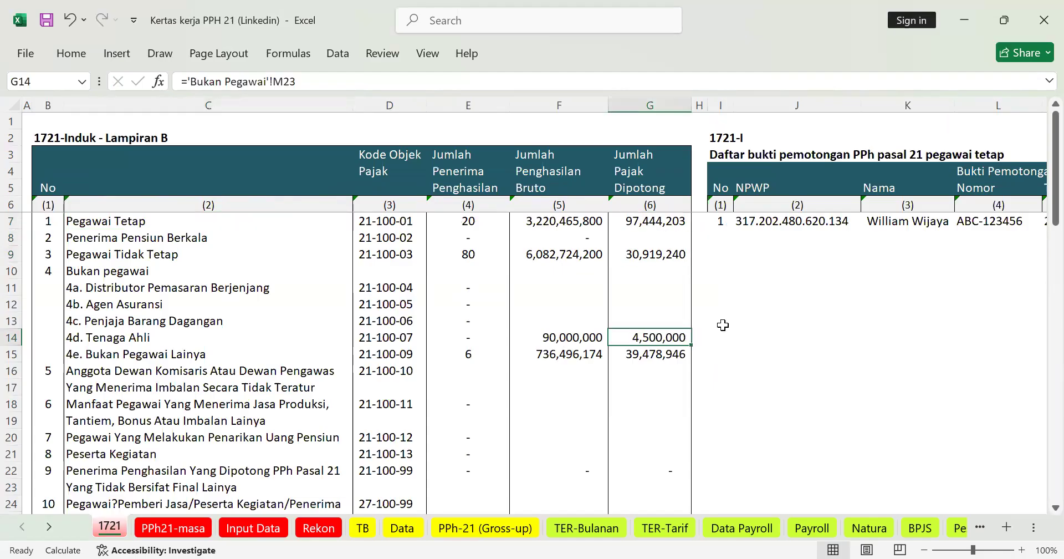
{"action": "scroll", "coordinate": [755, 300], "scroll_direction": "down", "scroll_amount": 6}
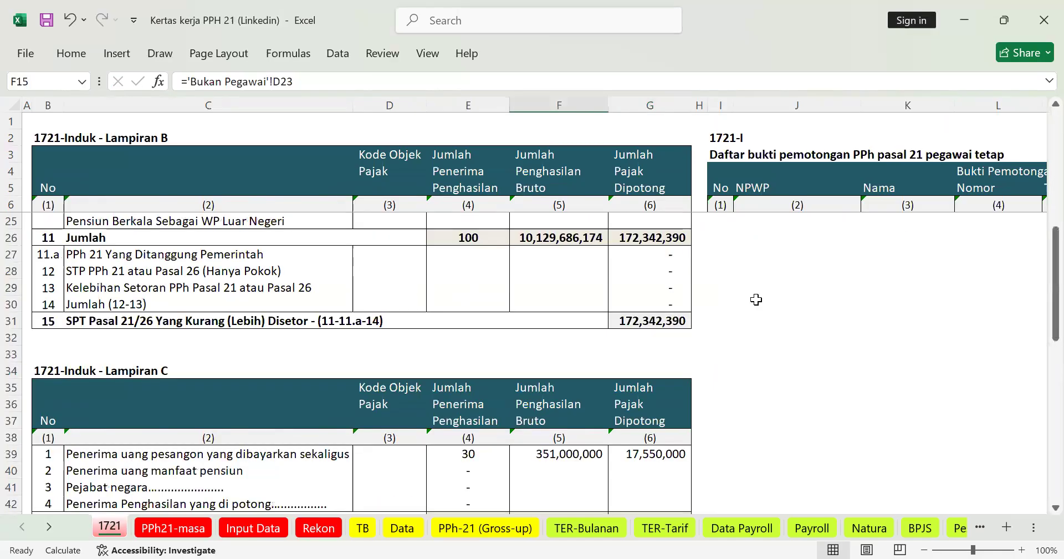
{"action": "scroll", "coordinate": [720, 298], "scroll_direction": "down", "scroll_amount": 2}
{"action": "scroll", "coordinate": [715, 304], "scroll_direction": "up", "scroll_amount": 8}
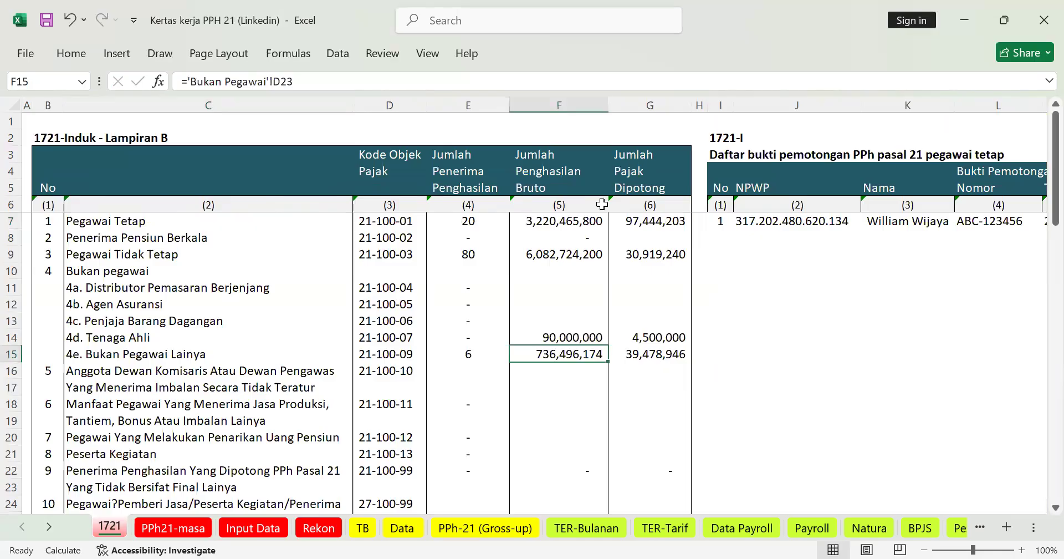
From the Pegawai Tetap gross income in F7, review Penghasilan Disetahunkan on PPh-21 (Gross-up) down to the total row and the Keterangan notes.
{"action": "left_click", "coordinate": [122, 226]}
{"action": "left_click", "coordinate": [566, 224]}
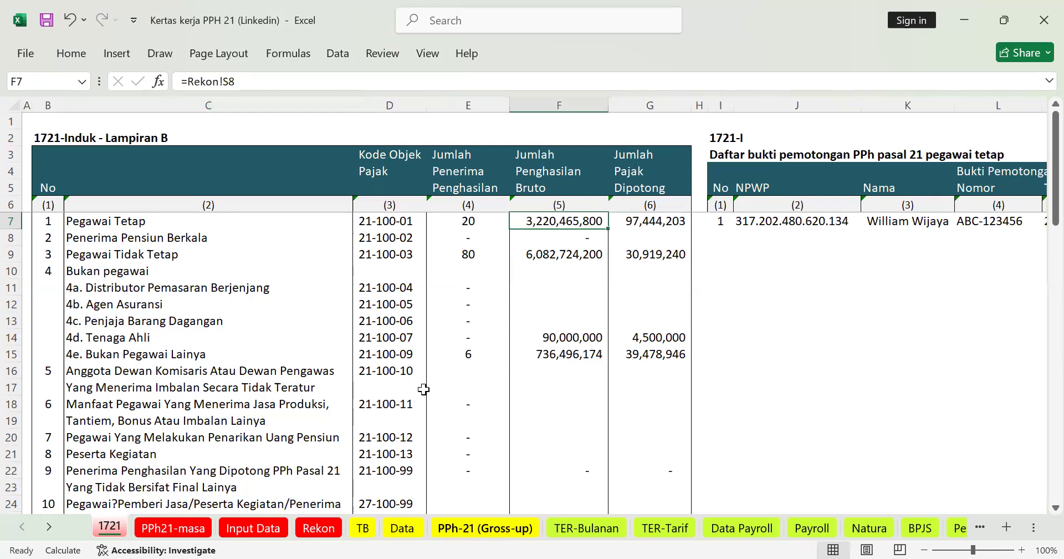
{"action": "left_click", "coordinate": [483, 528]}
{"action": "scroll", "coordinate": [508, 449], "scroll_direction": "down", "scroll_amount": 4}
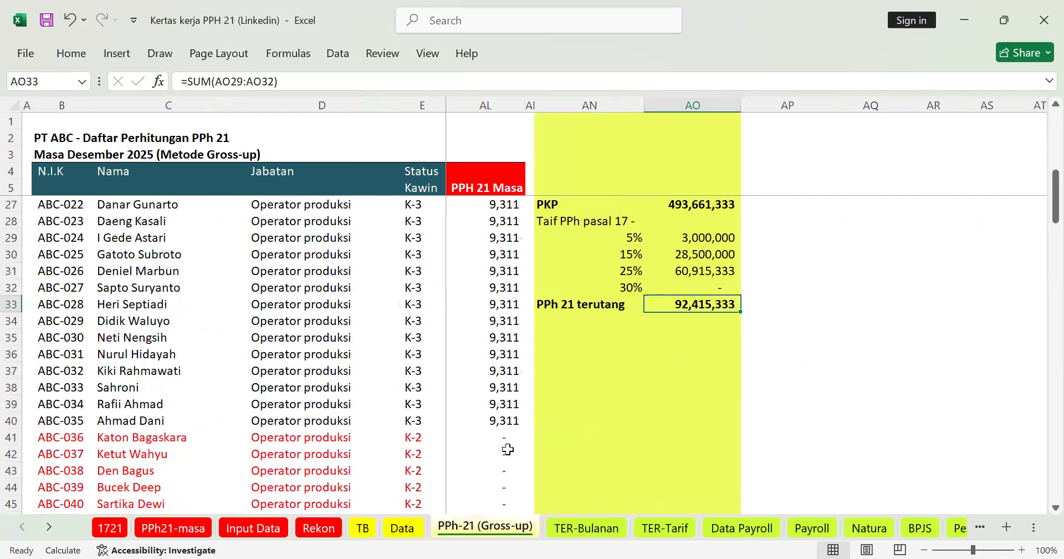
{"action": "left_click", "coordinate": [508, 449]}
{"action": "key", "text": "Left"}
{"action": "key", "text": "Left"}
{"action": "key", "text": "Left"}
{"action": "key", "text": "Left"}
{"action": "key", "text": "Left"}
{"action": "key", "text": "Left"}
{"action": "key", "text": "Left"}
{"action": "key", "text": "Left"}
{"action": "key", "text": "Left"}
{"action": "key", "text": "Left"}
{"action": "key", "text": "Left"}
{"action": "key", "text": "Left"}
{"action": "key", "text": "Left"}
{"action": "key", "text": "Left"}
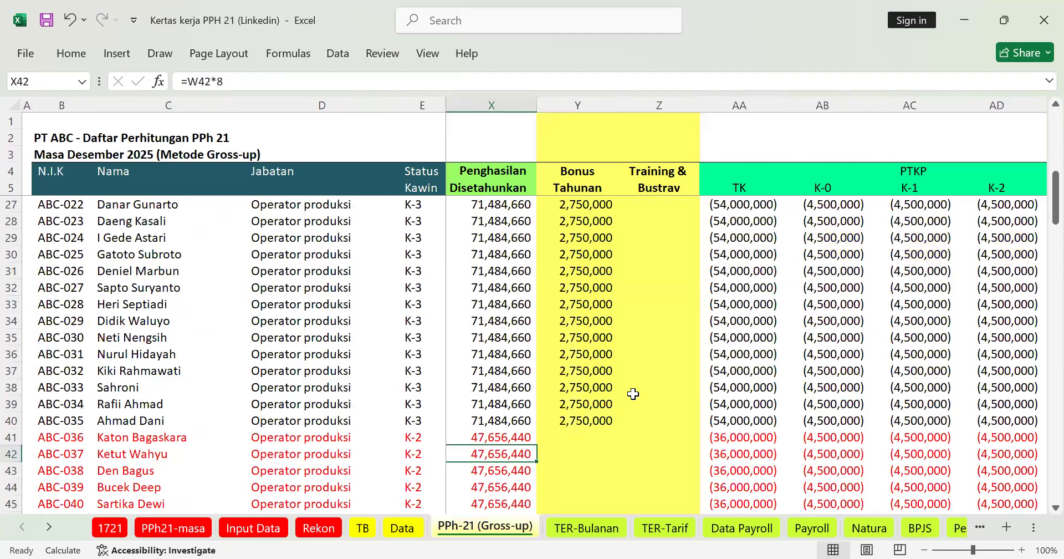
{"action": "scroll", "coordinate": [509, 312], "scroll_direction": "down", "scroll_amount": 3}
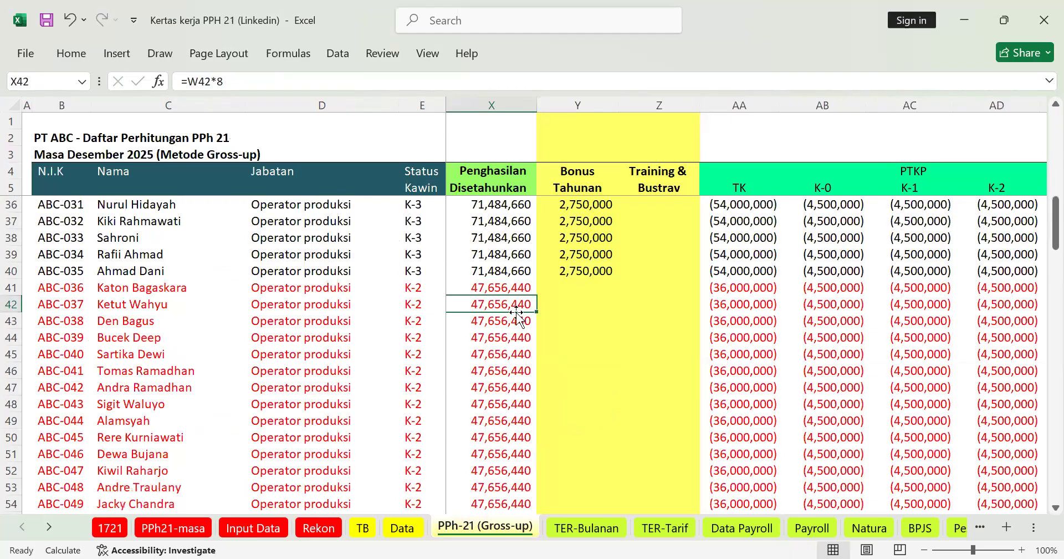
{"action": "scroll", "coordinate": [516, 315], "scroll_direction": "down", "scroll_amount": 2}
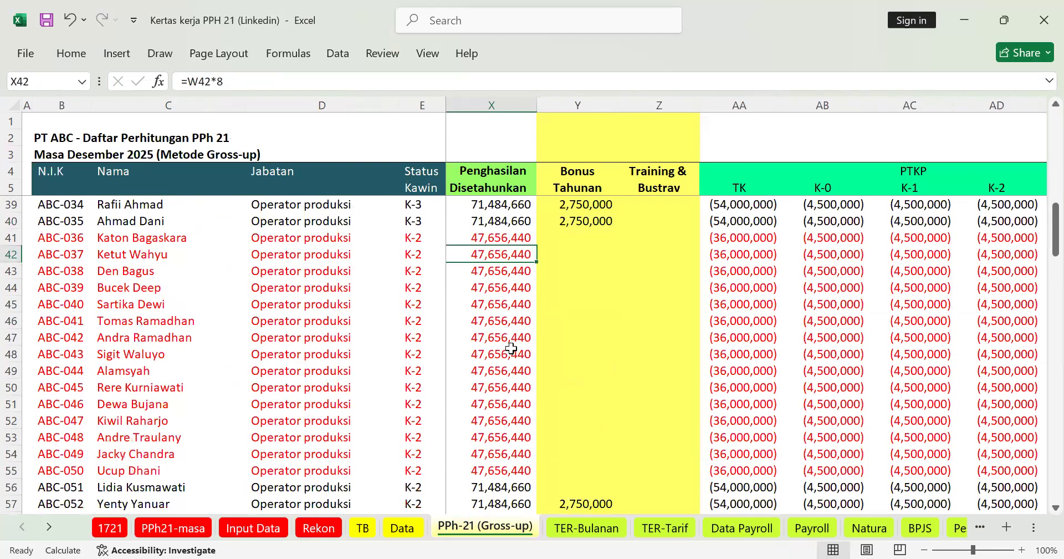
{"action": "scroll", "coordinate": [516, 377], "scroll_direction": "down", "scroll_amount": 15}
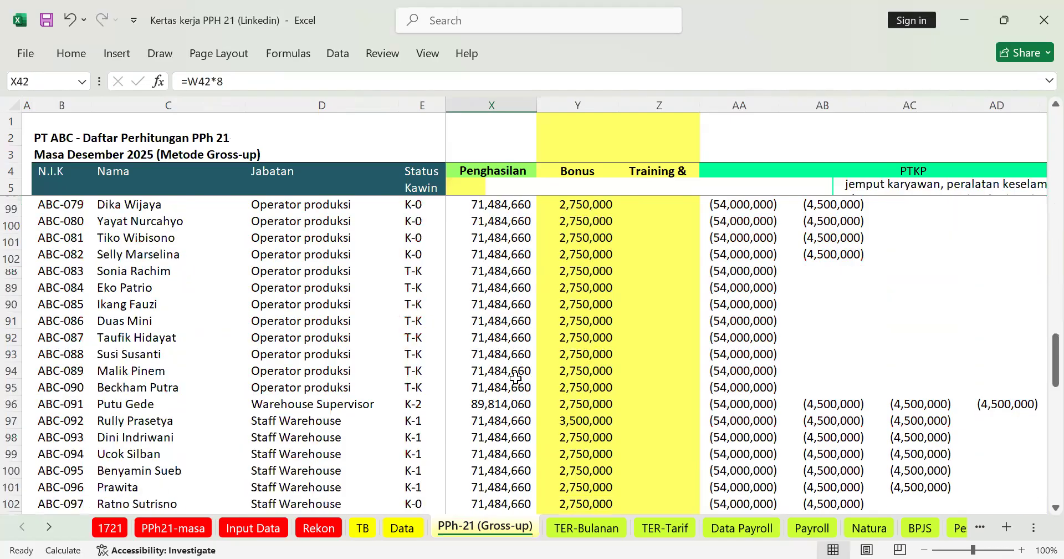
{"action": "scroll", "coordinate": [516, 377], "scroll_direction": "down", "scroll_amount": 10}
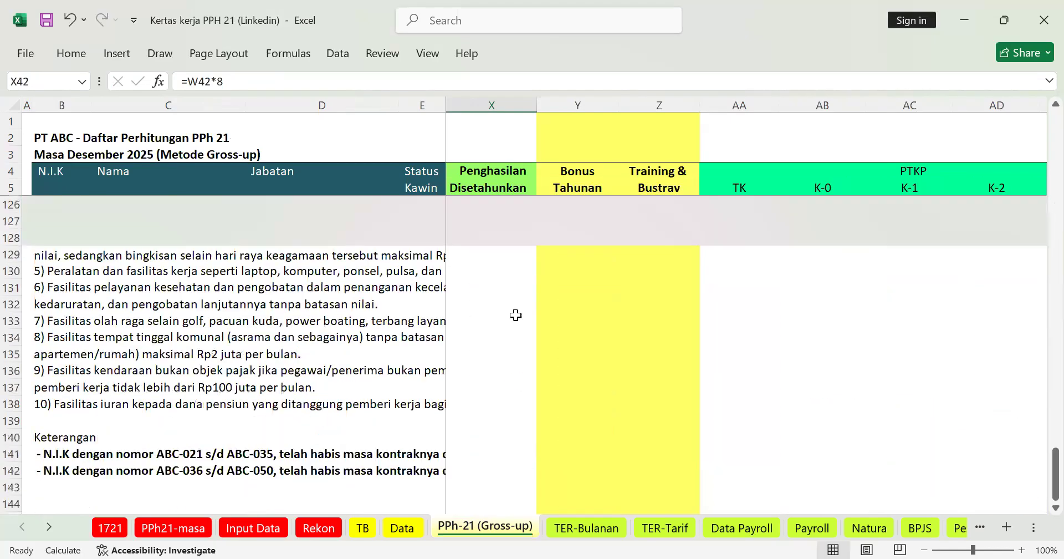
{"action": "scroll", "coordinate": [515, 315], "scroll_direction": "up", "scroll_amount": 11}
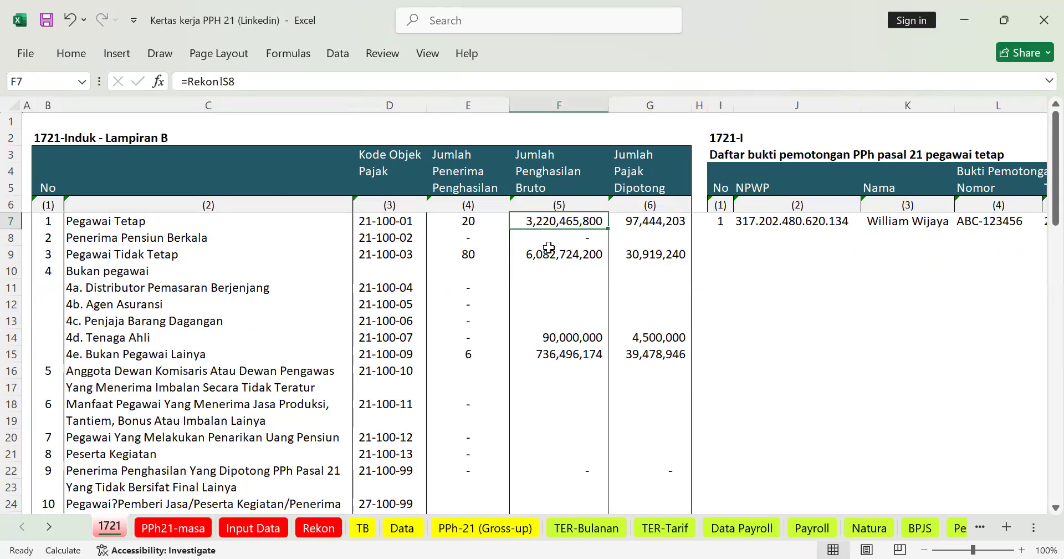
Compare the sum of gross income in F7:F9 of sheet 1721 with the Penghasilan Disetahunkan total in X106 of PPh-21 (Gross-up).
{"action": "left_click", "coordinate": [549, 254], "text": "shift"}
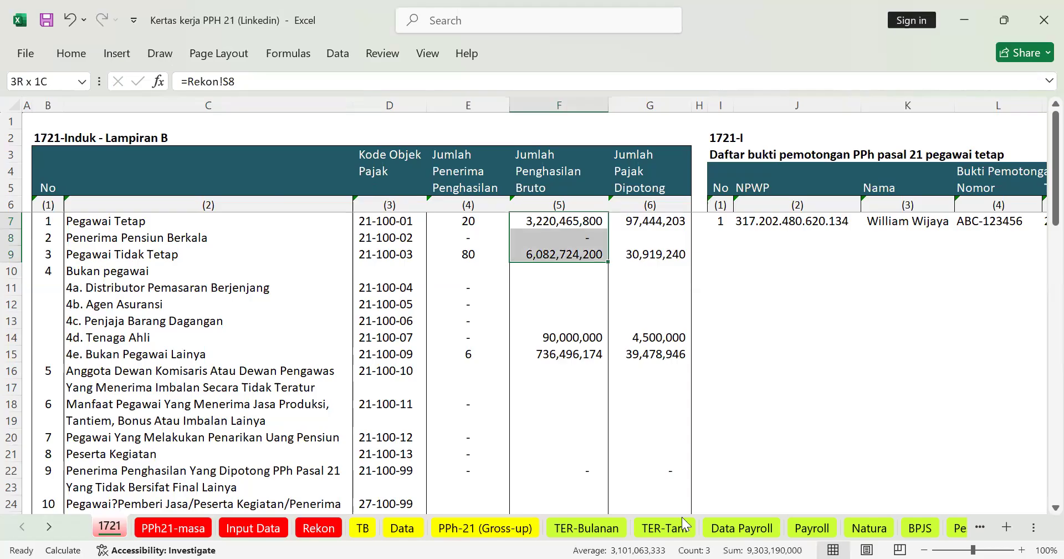
{"action": "left_click", "coordinate": [182, 534]}
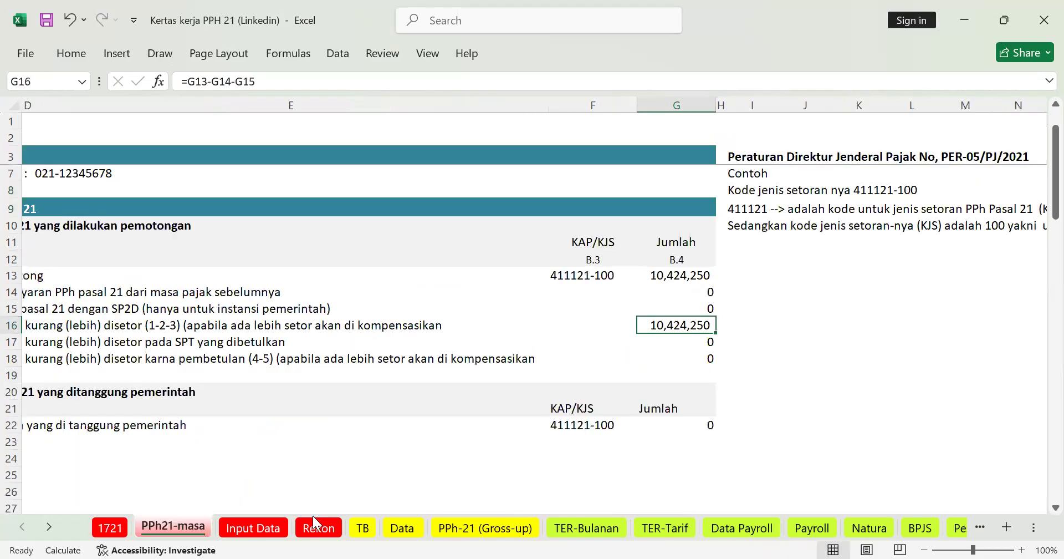
{"action": "left_click", "coordinate": [439, 532]}
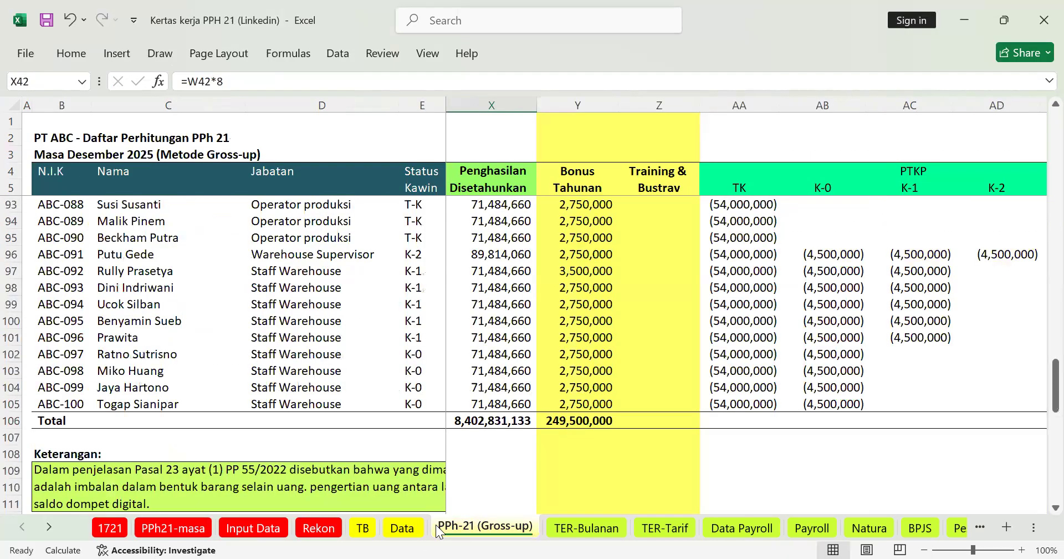
{"action": "left_click", "coordinate": [531, 423]}
Copy the Bonus Tahunan total formula from Y106 into Z106 to total the Training & Bustrav column.
{"action": "left_click", "coordinate": [566, 422]}
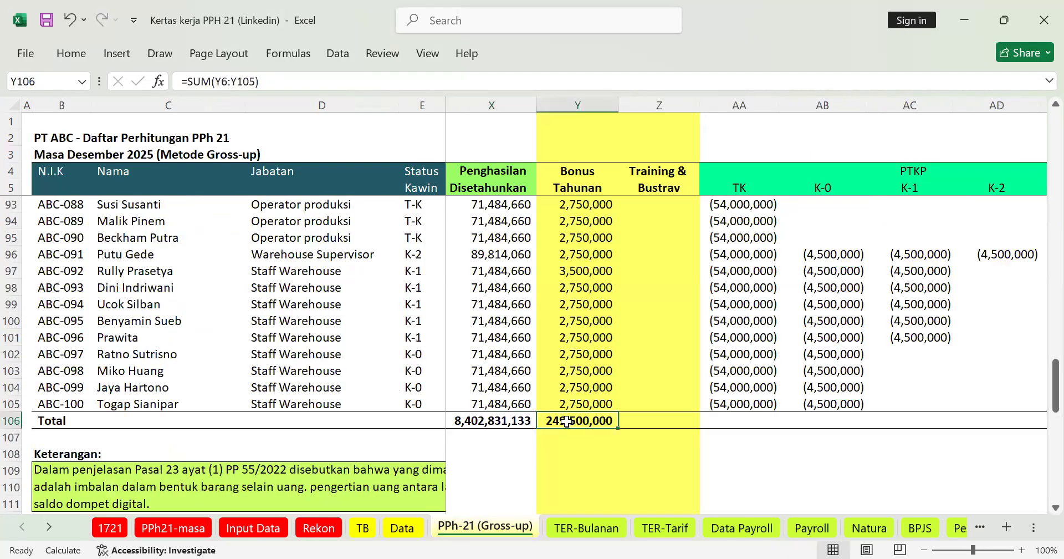
{"action": "key", "text": "ctrl+c"}
{"action": "key", "text": "Right"}
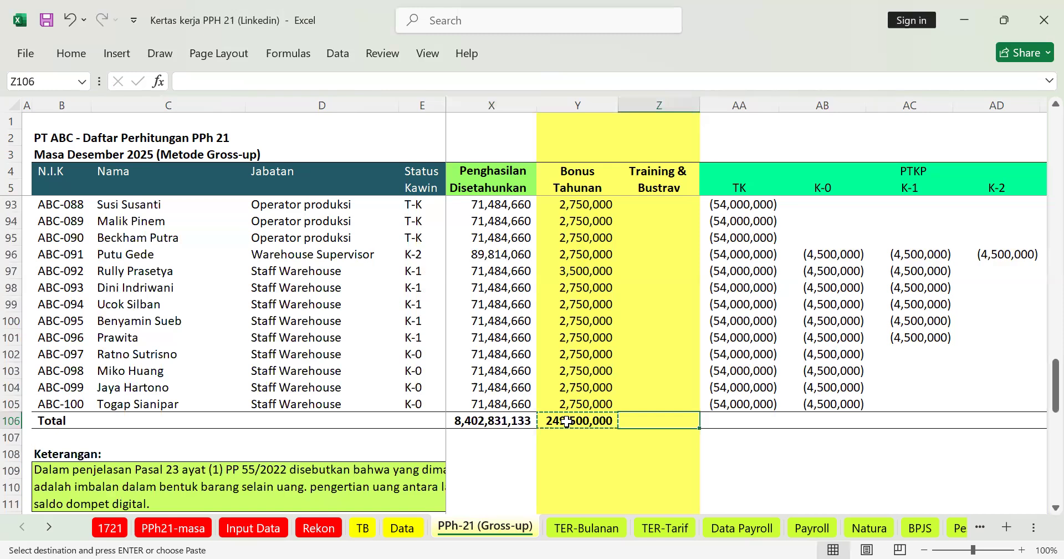
{"action": "key", "text": "Return"}
Compare the combined sum of X106:Z106 on PPh-21 (Gross-up) with the sum of gross income in F7:F9 on sheet 1721.
{"action": "key", "text": "Up"}
{"action": "key", "text": "Left"}
{"action": "key", "text": "Left"}
{"action": "key", "text": "Left"}
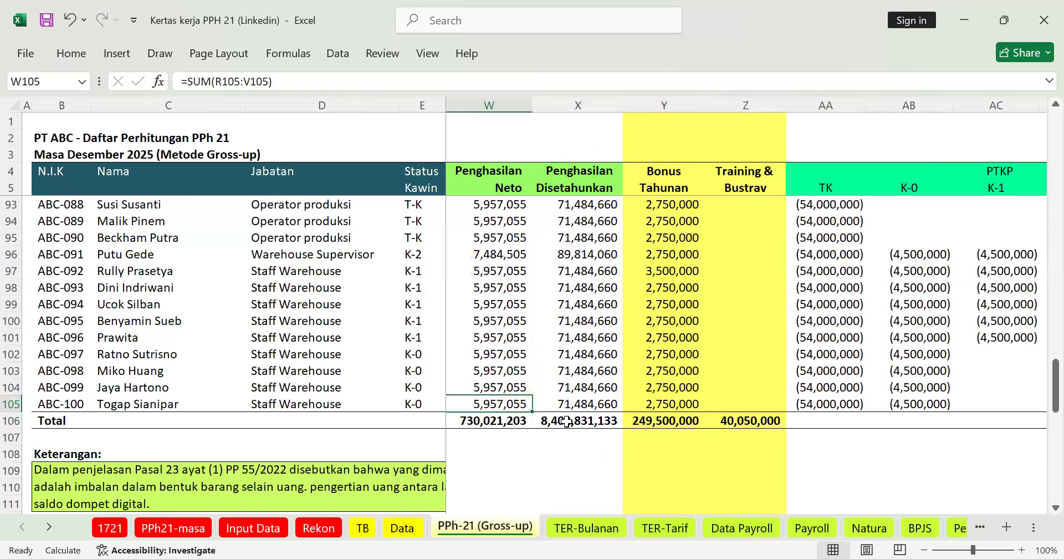
{"action": "key", "text": "Left"}
{"action": "key", "text": "Down"}
{"action": "key", "text": "Right"}
{"action": "key", "text": "Right"}
{"action": "key", "text": "Right"}
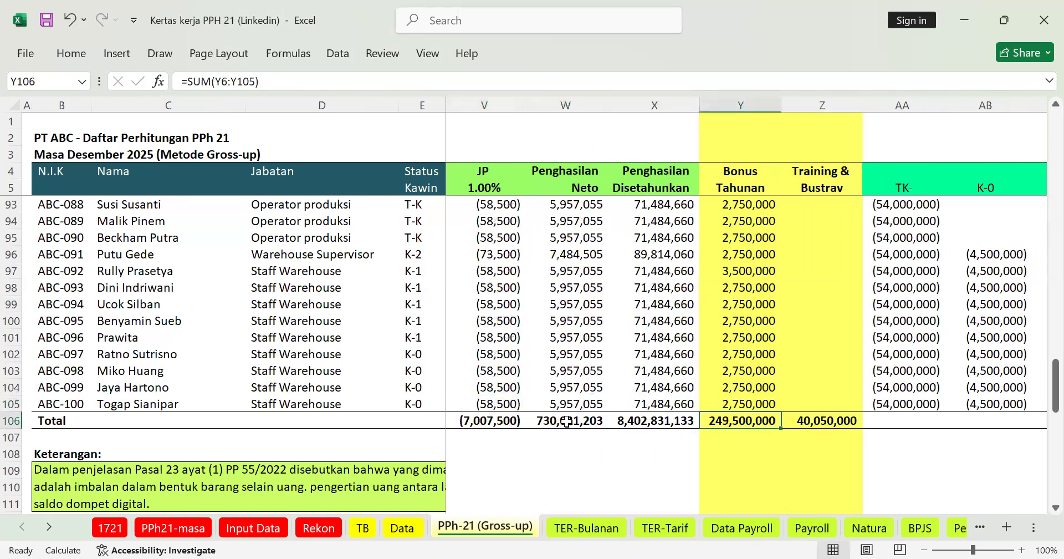
{"action": "key", "text": "Left"}
{"action": "key", "text": "shift+Right"}
{"action": "key", "text": "shift+Right"}
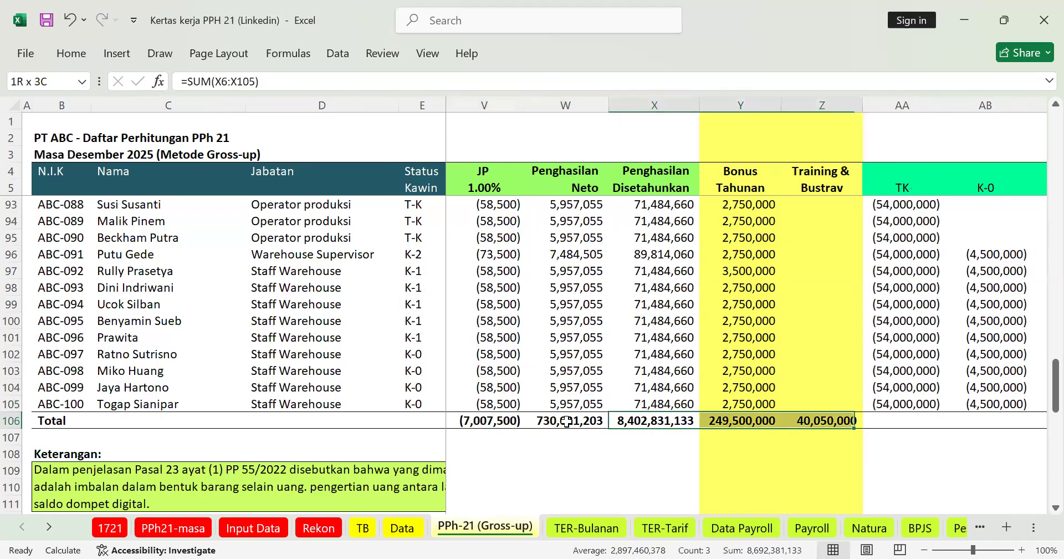
{"action": "left_click", "coordinate": [112, 527]}
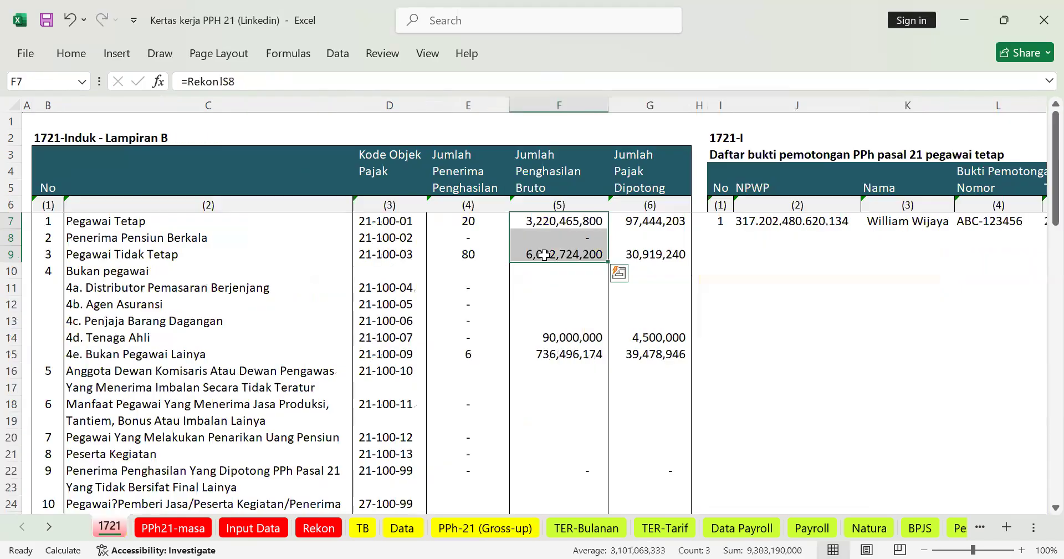
{"action": "left_click", "coordinate": [548, 222]}
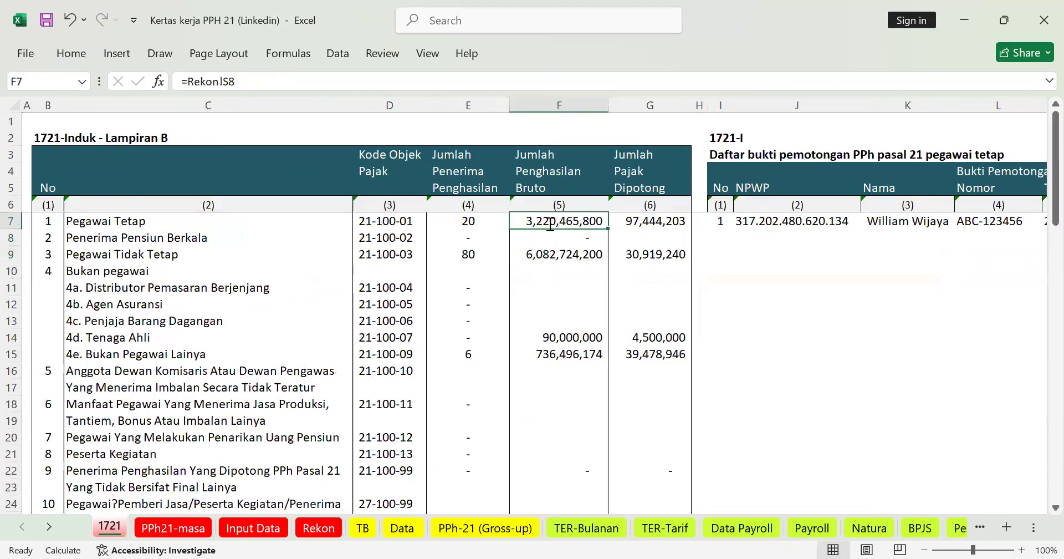
{"action": "type", "text": "=sum"}
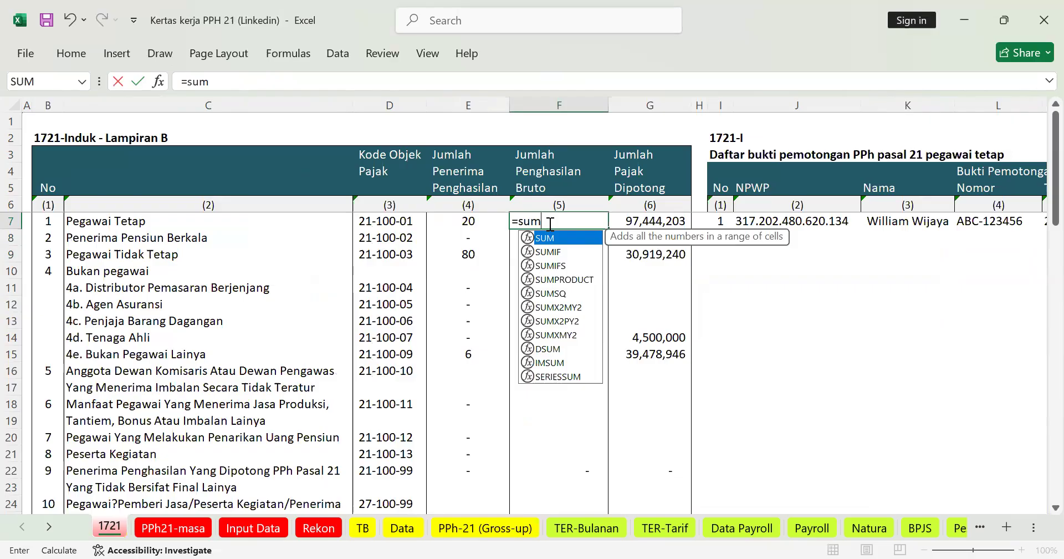
{"action": "type", "text": "("}
{"action": "left_click", "coordinate": [474, 528]}
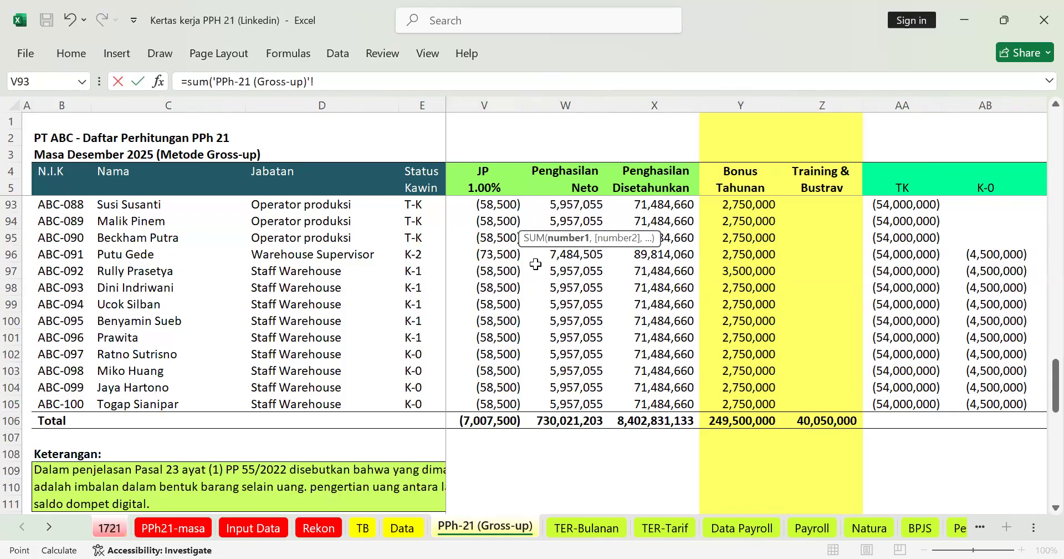
{"action": "scroll", "coordinate": [670, 215], "scroll_direction": "up", "scroll_amount": 20}
{"action": "left_click", "coordinate": [669, 205]}
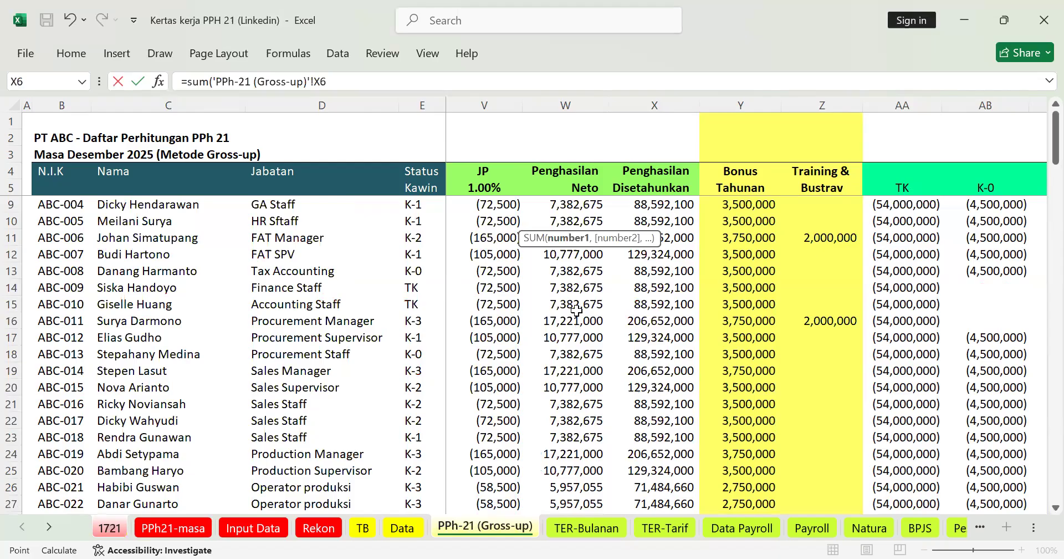
{"action": "key", "text": "Escape"}
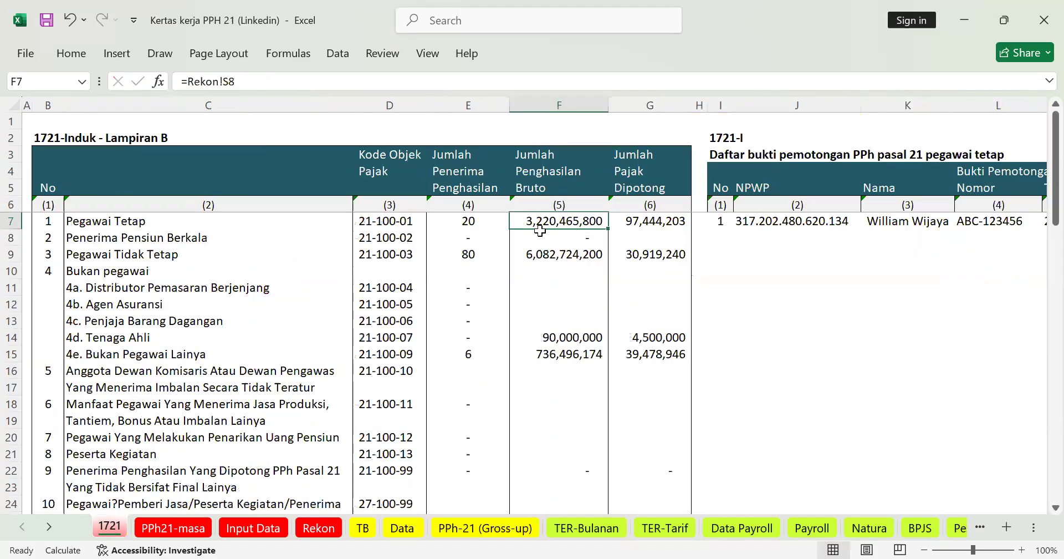
Trace the Pegawai Tetap gross income in F7 to its Rekon source and examine the income components in row 8 there.
{"action": "double_click", "coordinate": [549, 221]}
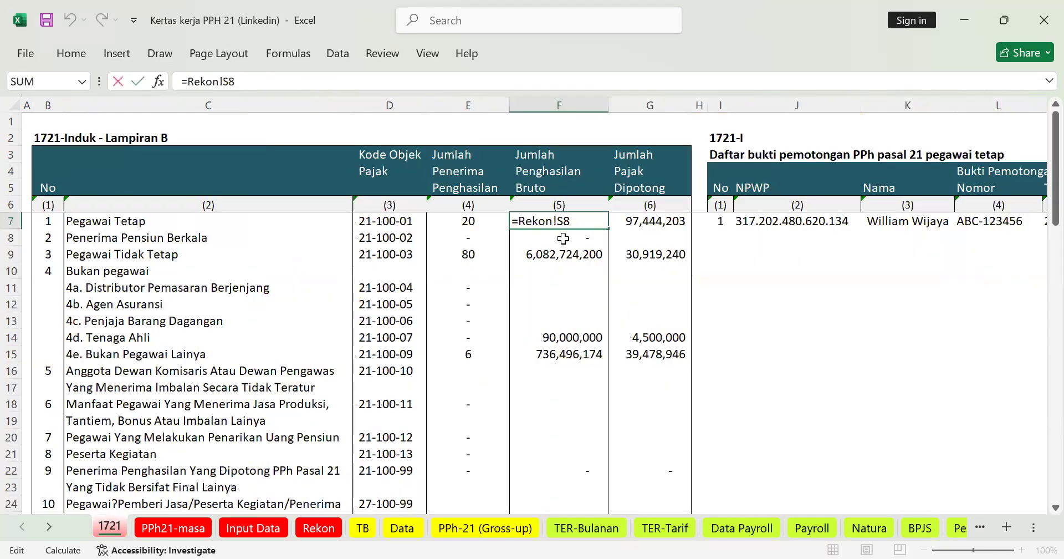
{"action": "key", "text": "Escape"}
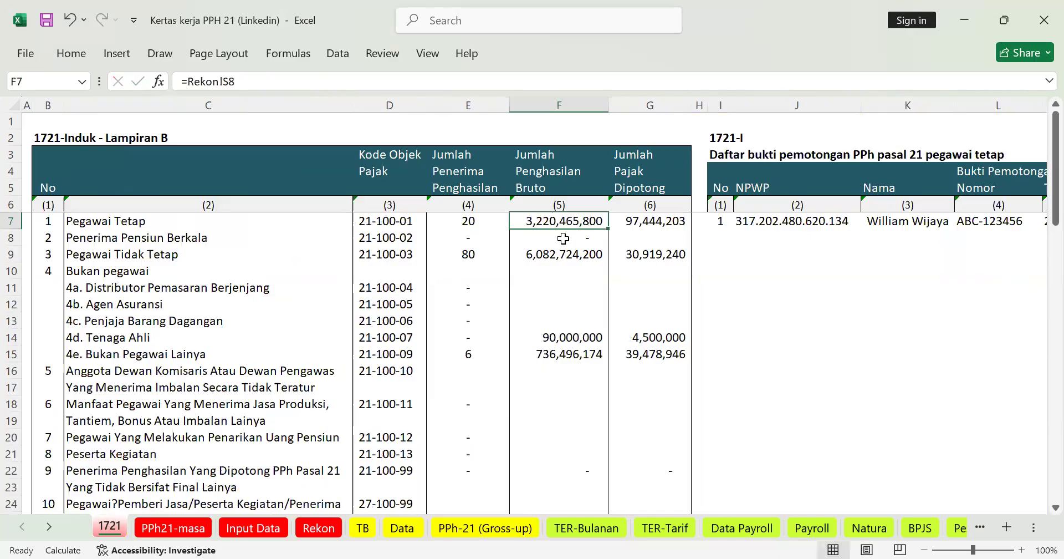
{"action": "left_click", "coordinate": [317, 528]}
{"action": "key", "text": "ctrl+Home"}
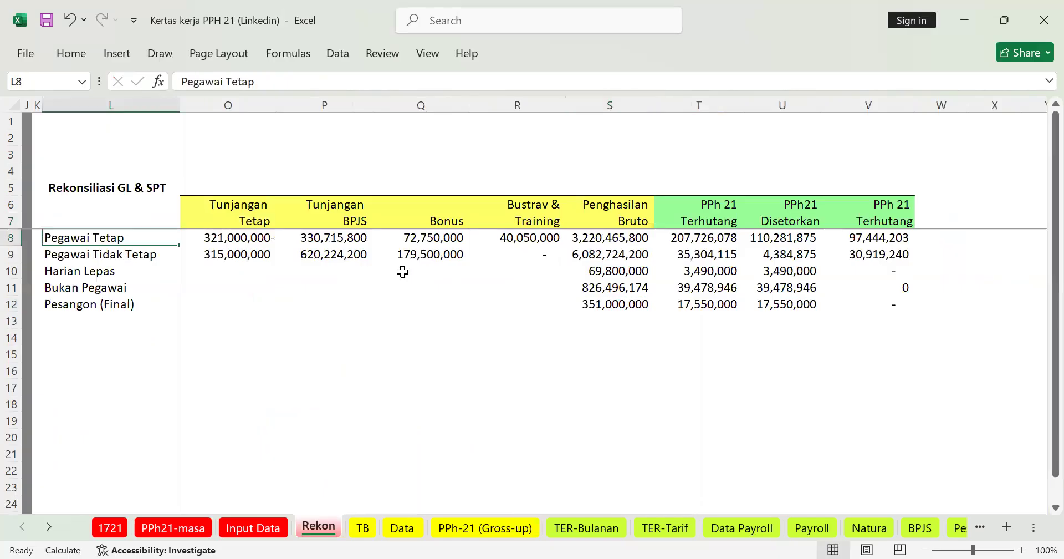
{"action": "key", "text": "Right"}
{"action": "key", "text": "Right"}
{"action": "key", "text": "Right"}
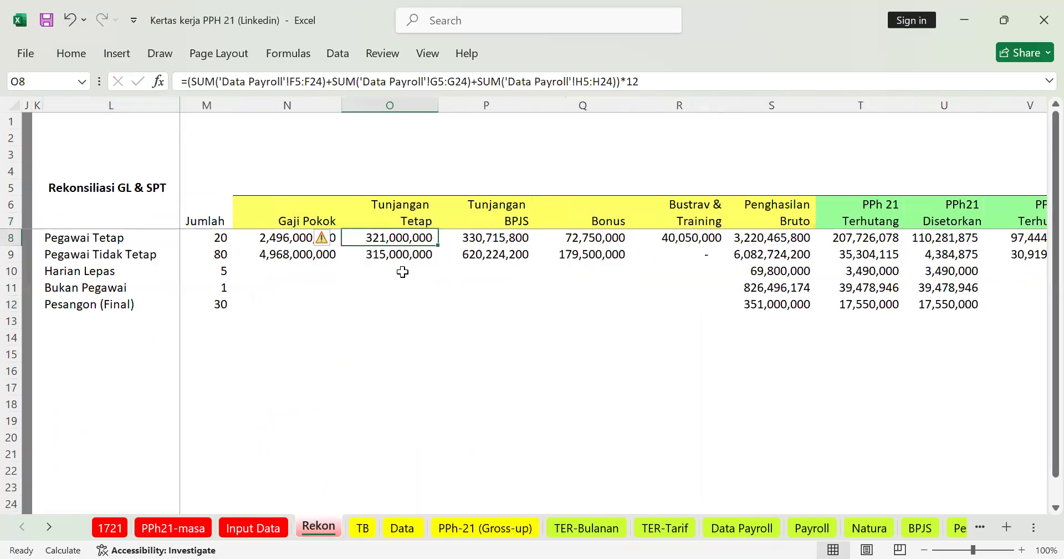
{"action": "key", "text": "Left"}
{"action": "key", "text": "Left"}
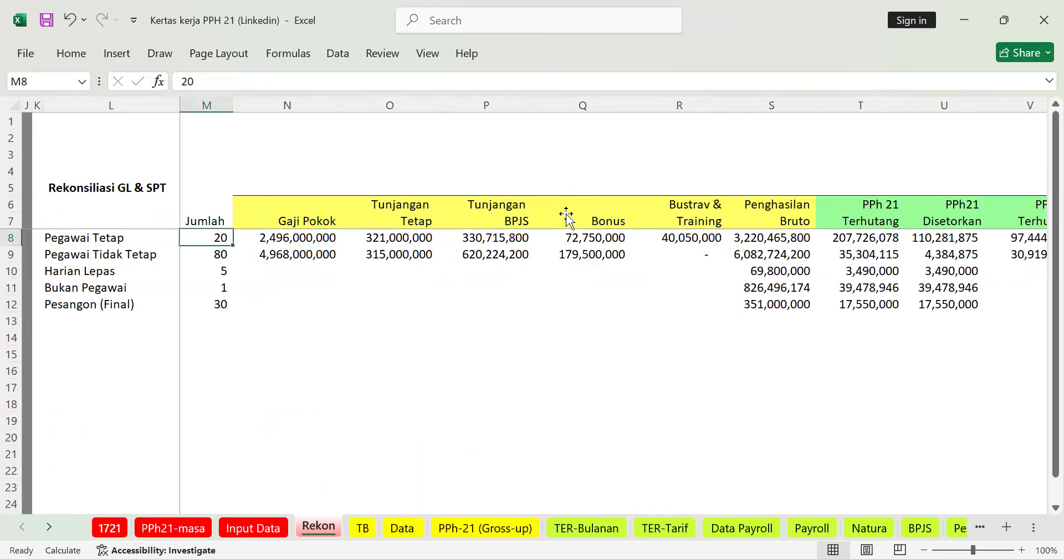
On sheet 1721, check the sum of Jumlah Penghasilan Bruto over F7:F15, from Pegawai Tetap down to Bukan Pegawai Lainya.
{"action": "key", "text": "ctrl+Page_Up"}
{"action": "key", "text": "ctrl+Page_Up"}
{"action": "key", "text": "ctrl+Page_Up"}
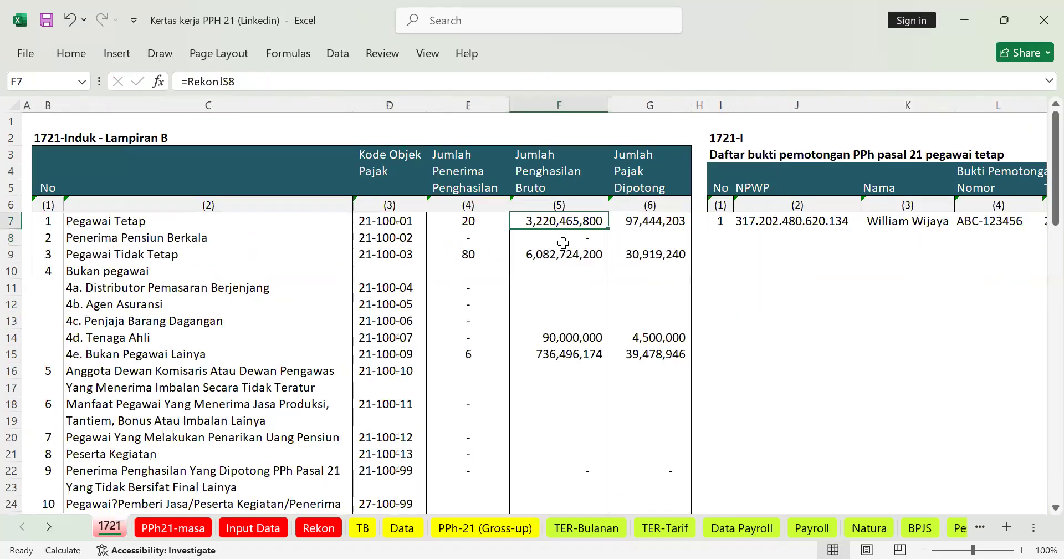
{"action": "left_click", "coordinate": [562, 355], "text": "shift"}
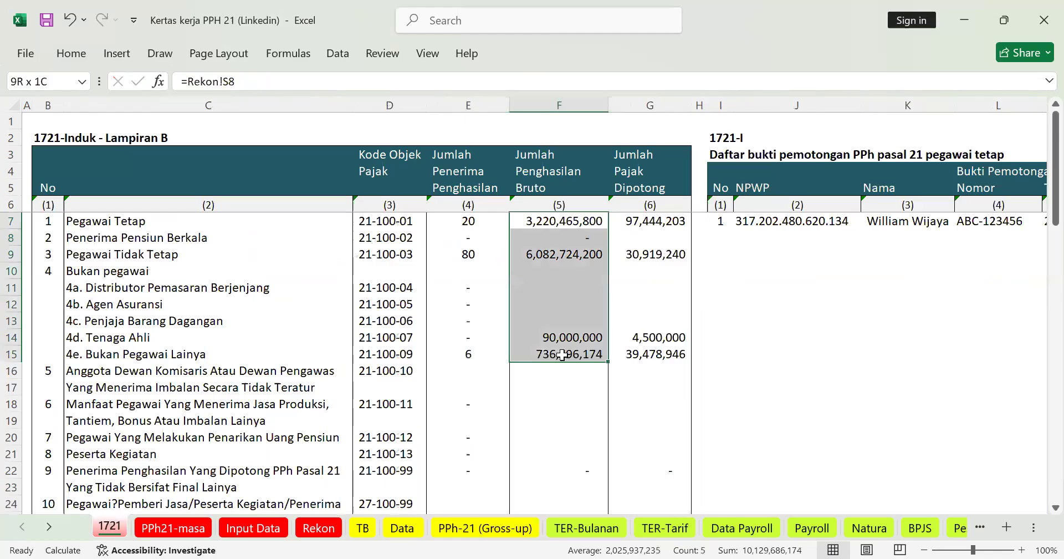
{"action": "left_click", "coordinate": [553, 229]}
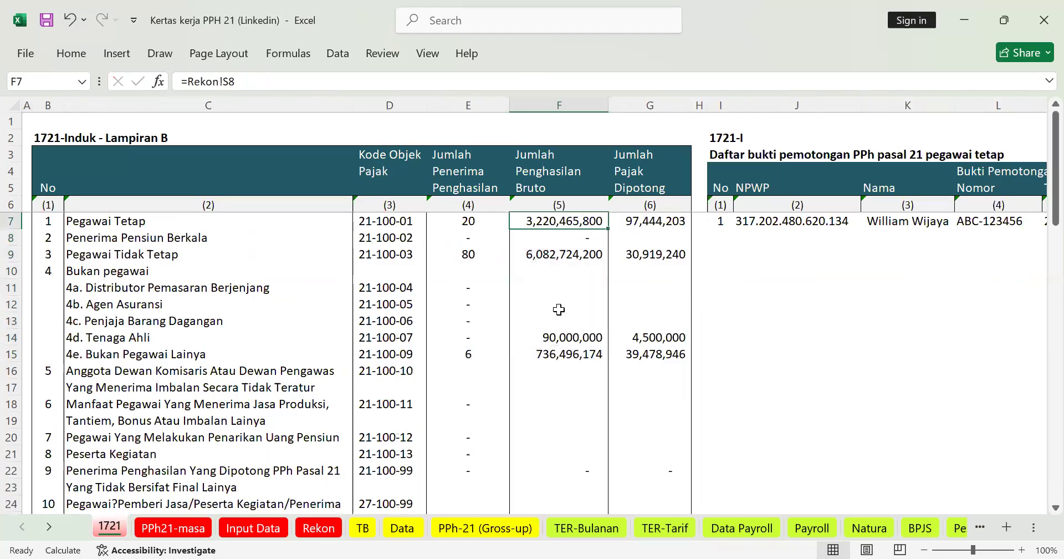
{"action": "left_click", "coordinate": [563, 348]}
{"action": "left_click", "coordinate": [568, 224]}
Compare the 1721-I gross income in O7 with the Pegawai Tetap gross income in F7 of Lampiran B.
{"action": "key", "text": "Right"}
{"action": "key", "text": "Right"}
{"action": "key", "text": "Right"}
{"action": "key", "text": "Right"}
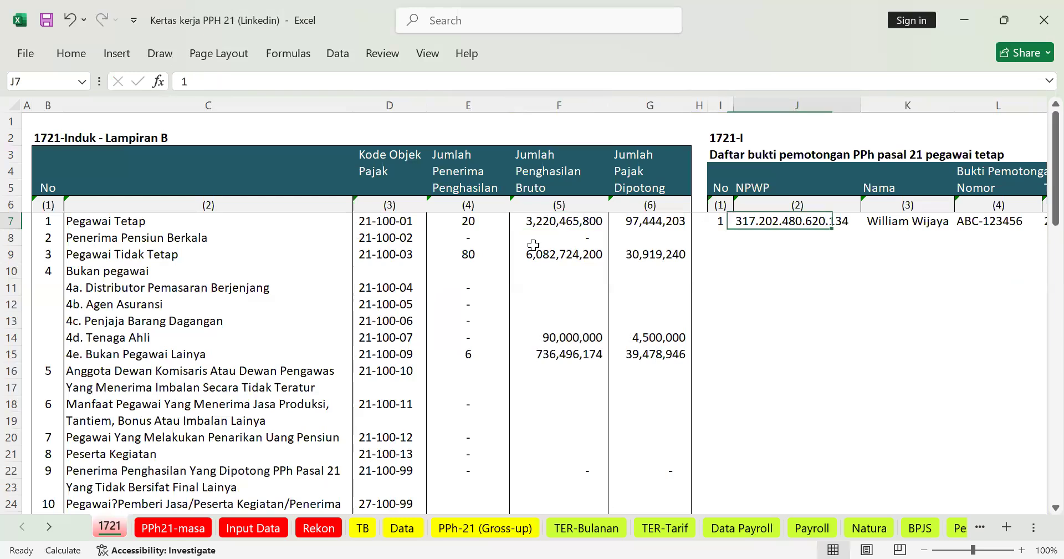
{"action": "key", "text": "Right"}
{"action": "key", "text": "Right"}
{"action": "key", "text": "Right"}
{"action": "key", "text": "Right"}
{"action": "key", "text": "Right"}
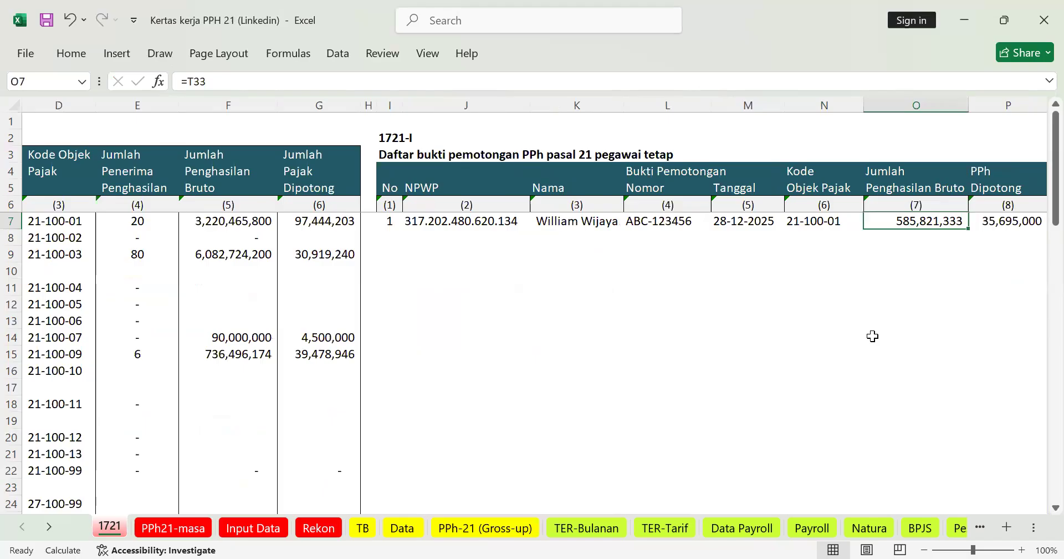
{"action": "left_click", "coordinate": [235, 223]}
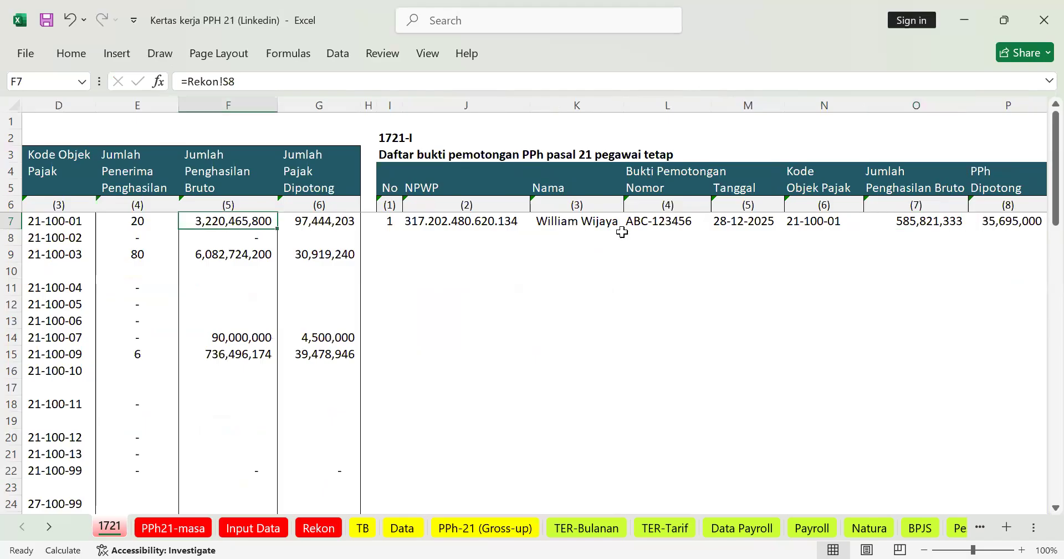
{"action": "left_click", "coordinate": [920, 224]}
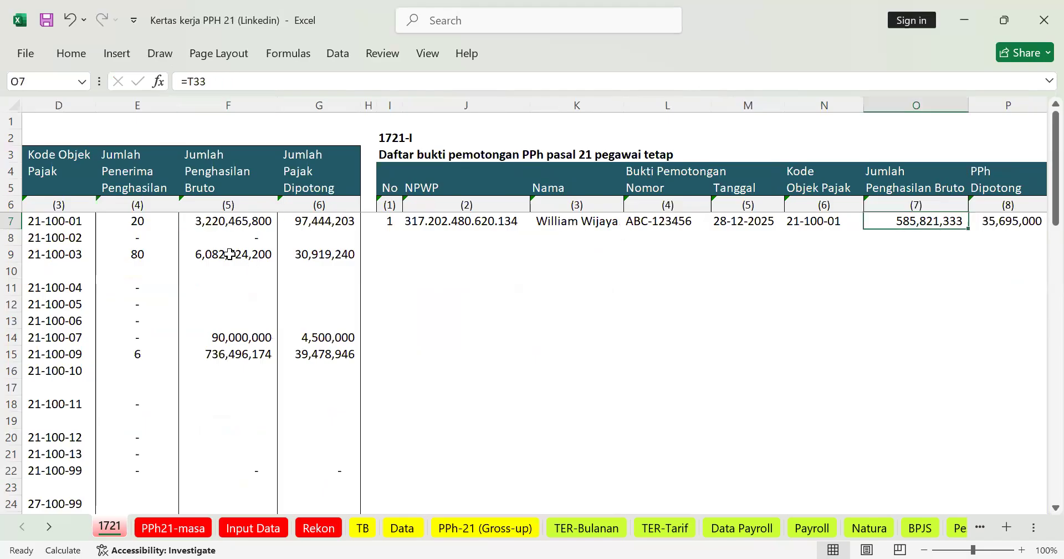
{"action": "mouse_move", "coordinate": [228, 222]}
{"action": "left_mouse_down"}
{"action": "mouse_move", "coordinate": [230, 232]}
{"action": "mouse_move", "coordinate": [229, 222]}
{"action": "left_mouse_up"}
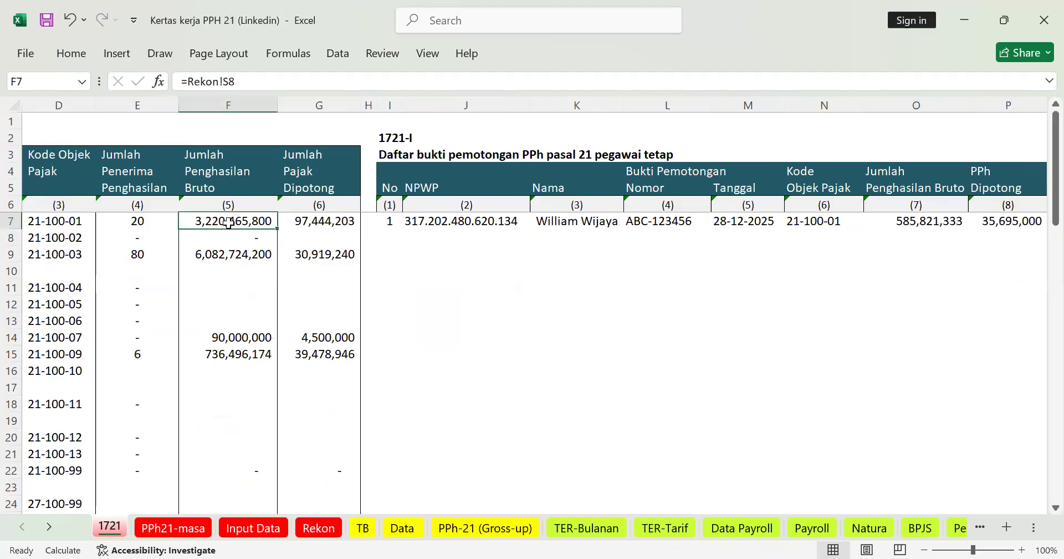
{"action": "left_click", "coordinate": [446, 522]}
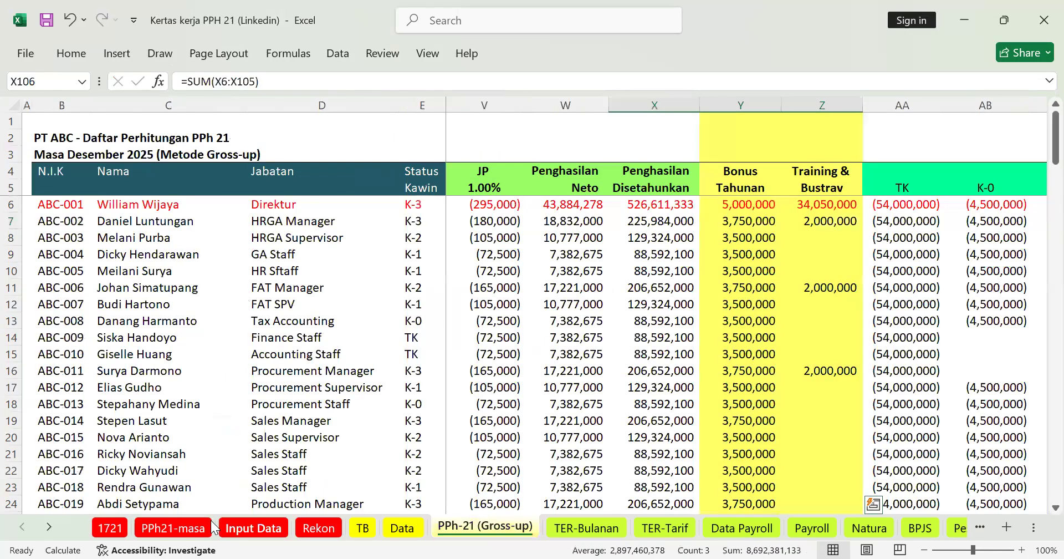
{"action": "left_click", "coordinate": [209, 525]}
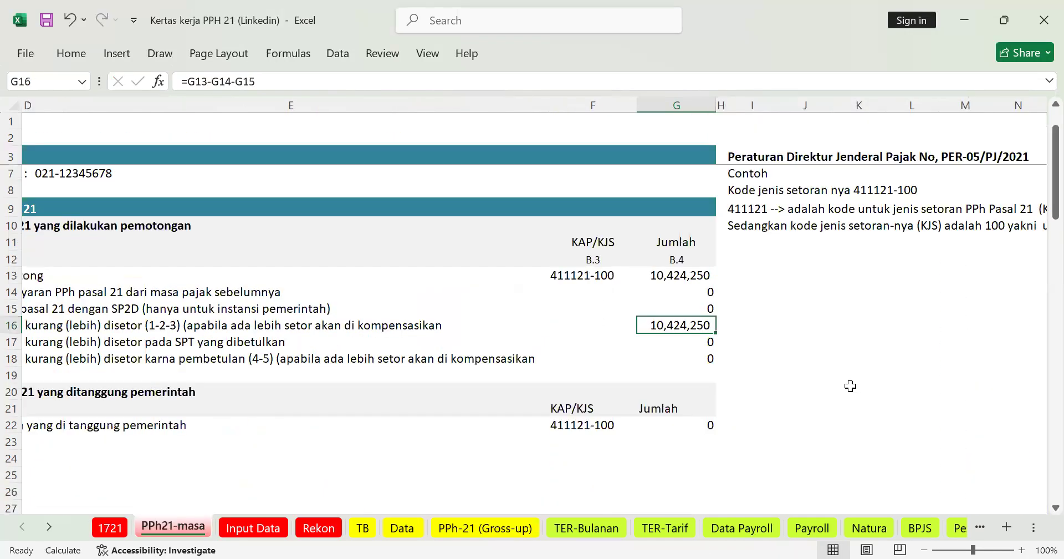
{"action": "scroll", "coordinate": [577, 425], "scroll_direction": "down", "scroll_amount": 2}
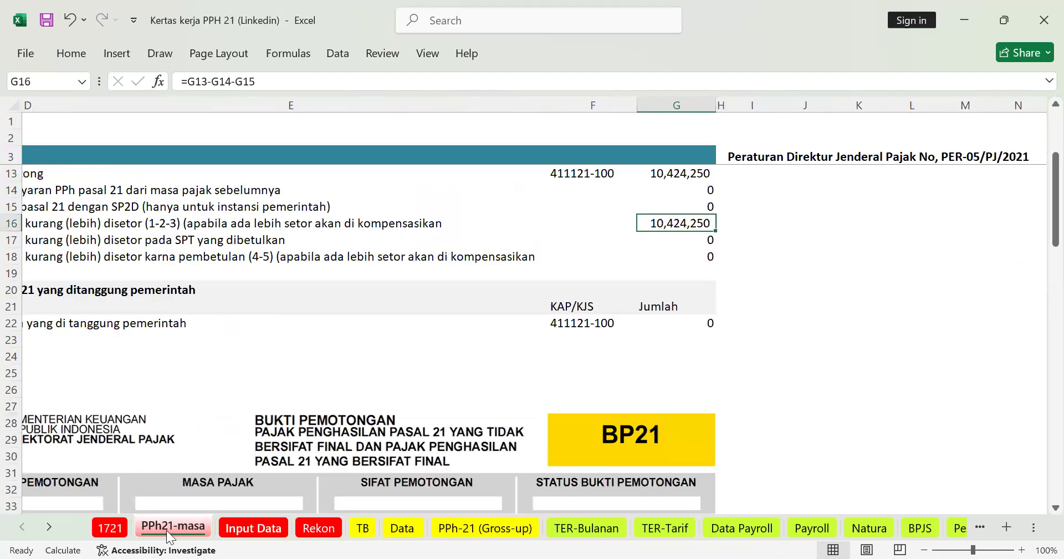
{"action": "key", "text": "ctrl+Page_Up"}
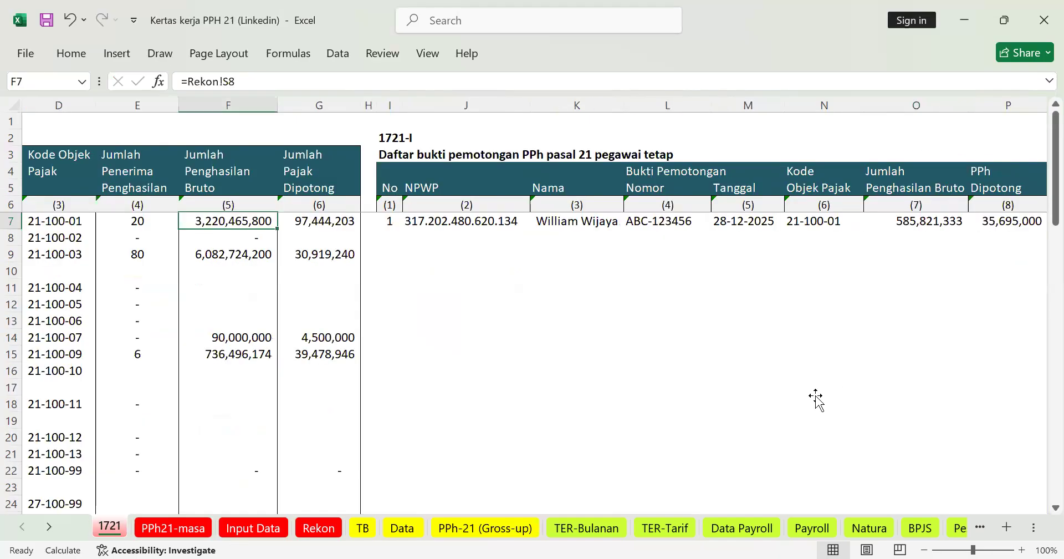
Review the first 1721-I entry in row 7 from Jumlah Penghasilan Bruto back through its identity fields to Lampiran B's F7.
{"action": "key", "text": "Right"}
{"action": "key", "text": "Right"}
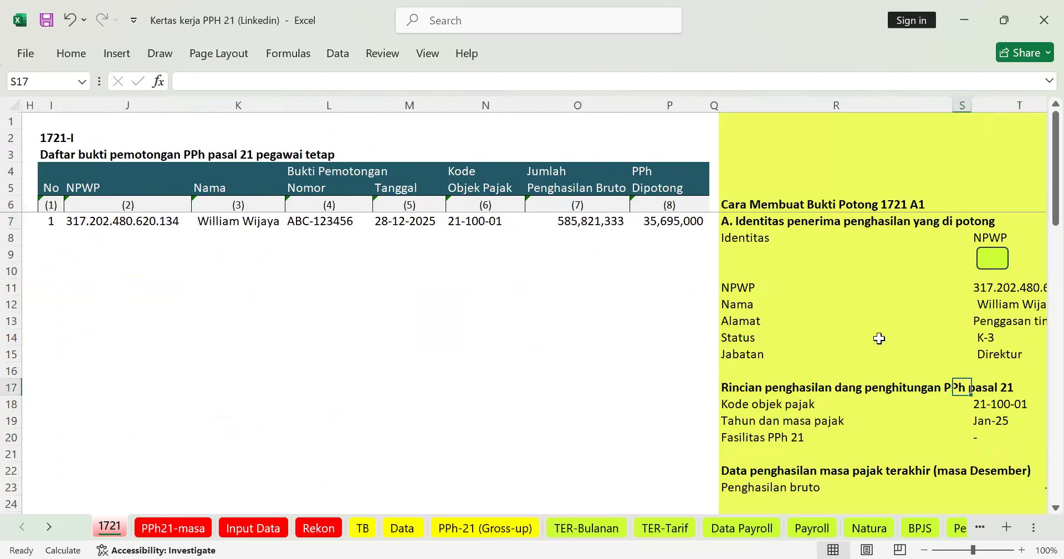
{"action": "left_click", "coordinate": [564, 232]}
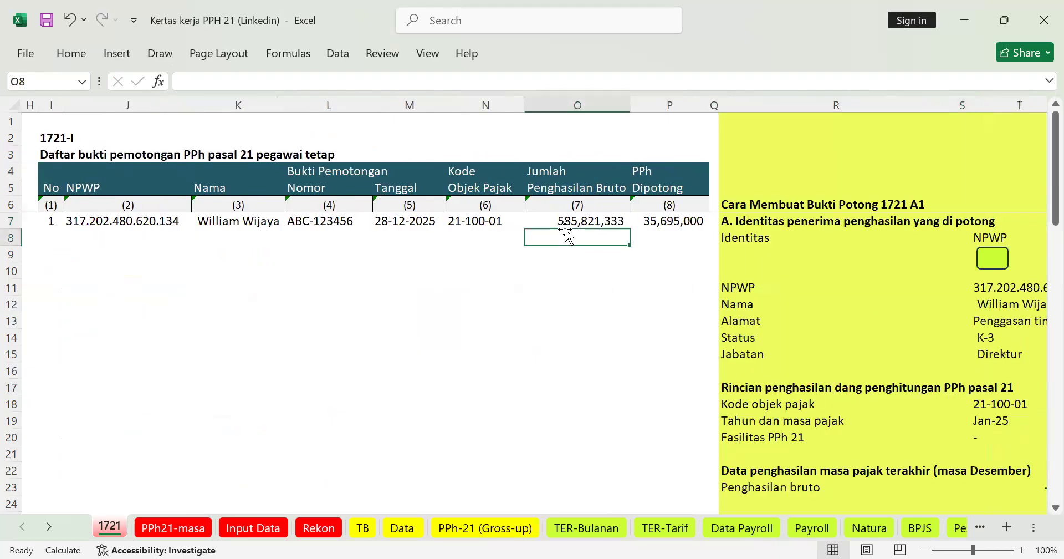
{"action": "key", "text": "Up"}
{"action": "key", "text": "Left"}
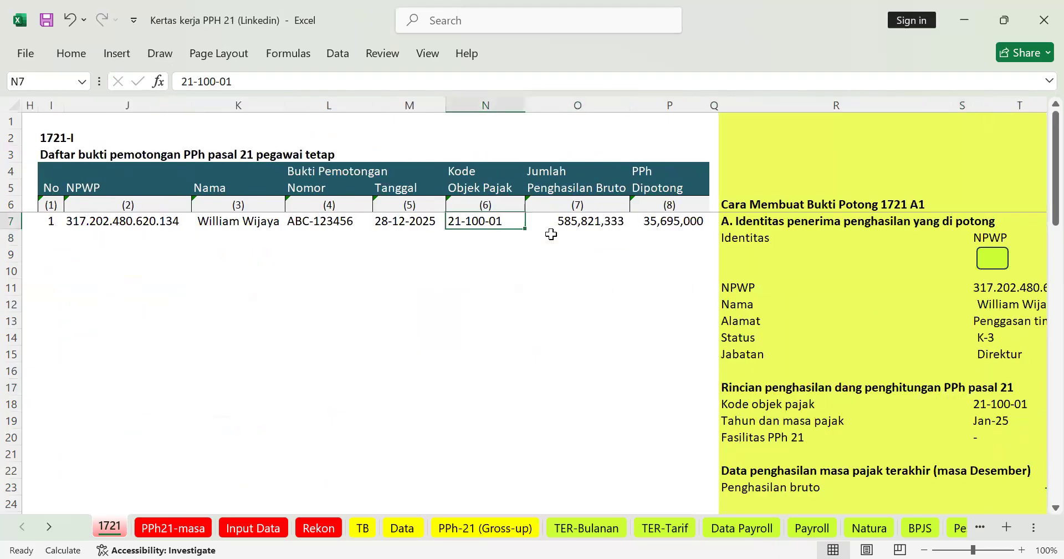
{"action": "key", "text": "Left"}
{"action": "key", "text": "Left"}
{"action": "key", "text": "Left"}
{"action": "key", "text": "Left"}
{"action": "key", "text": "Left"}
{"action": "key", "text": "Left"}
{"action": "key", "text": "Left"}
{"action": "key", "text": "Left"}
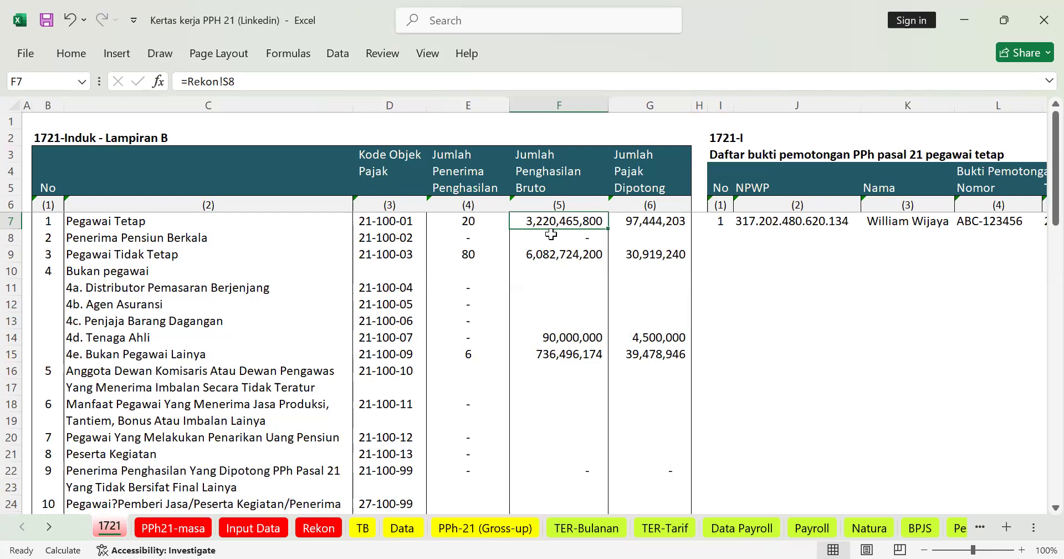
{"action": "left_click", "coordinate": [192, 530]}
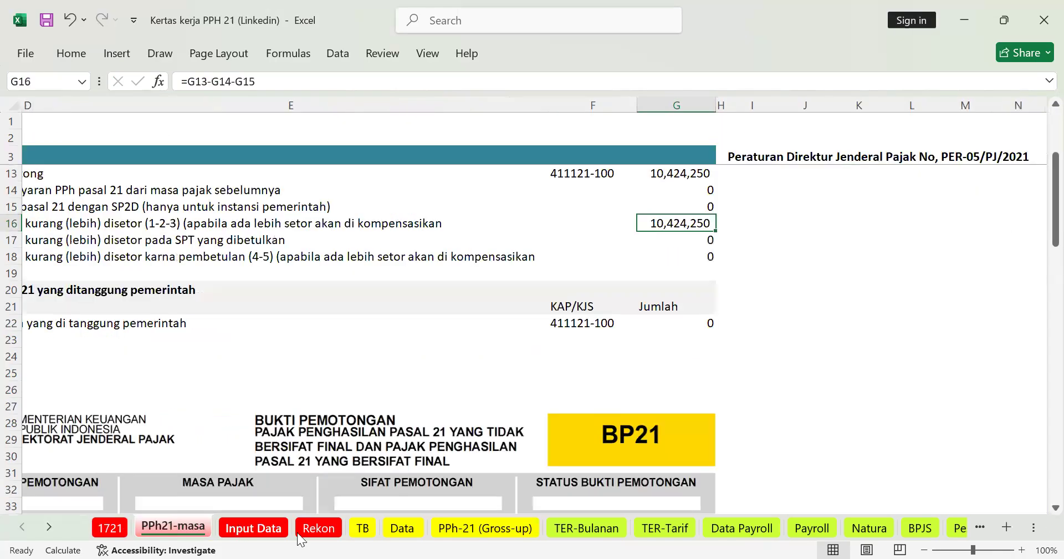
{"action": "left_click", "coordinate": [253, 533]}
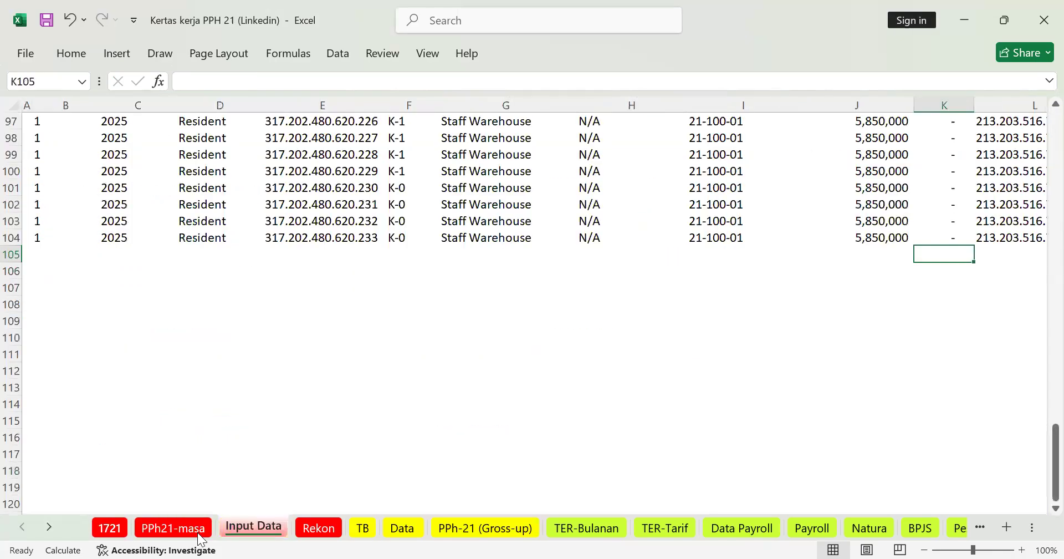
{"action": "left_click", "coordinate": [363, 532]}
{"action": "left_click", "coordinate": [331, 531]}
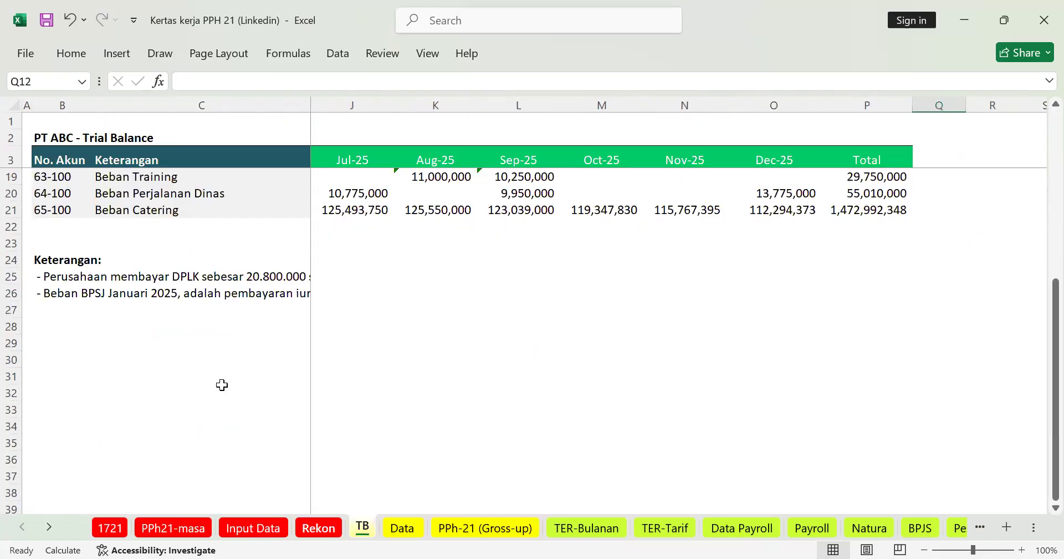
On sheet Rekon, review the Pegawai Tetap income components in row 8 from Gaji Pokok through Penghasilan Bruto.
{"action": "left_click", "coordinate": [292, 233]}
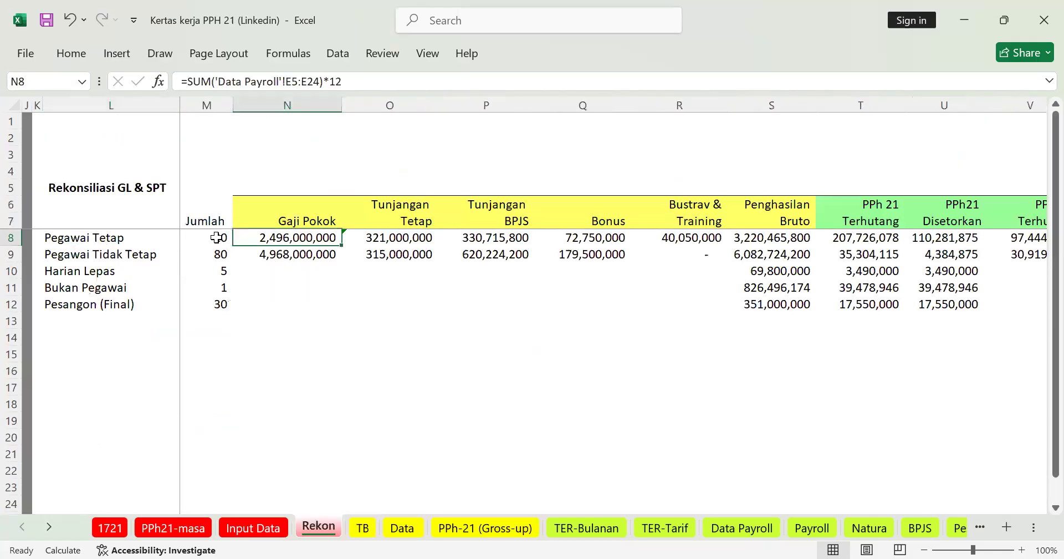
{"action": "left_click", "coordinate": [394, 240]}
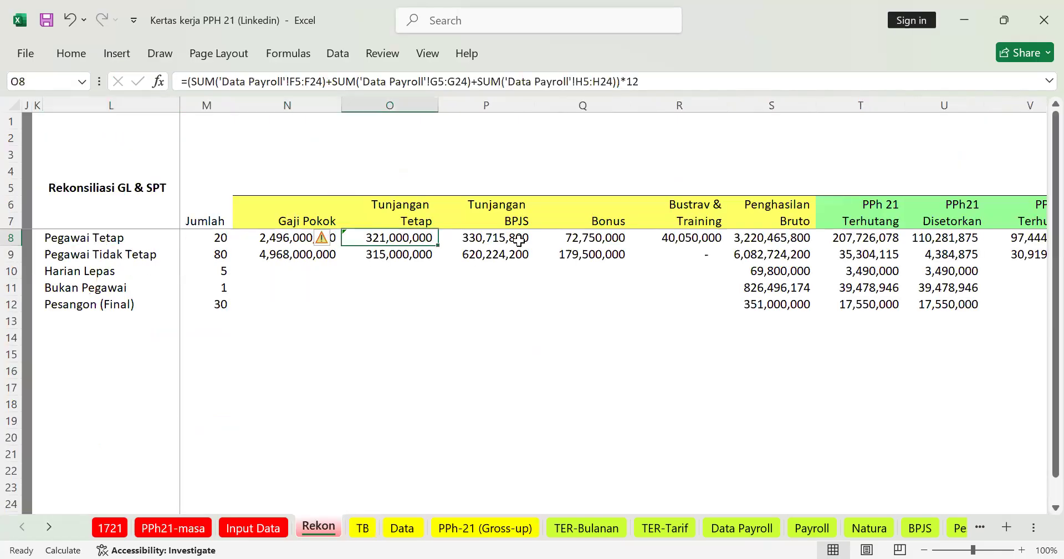
{"action": "left_click", "coordinate": [519, 239]}
{"action": "left_click", "coordinate": [588, 234]}
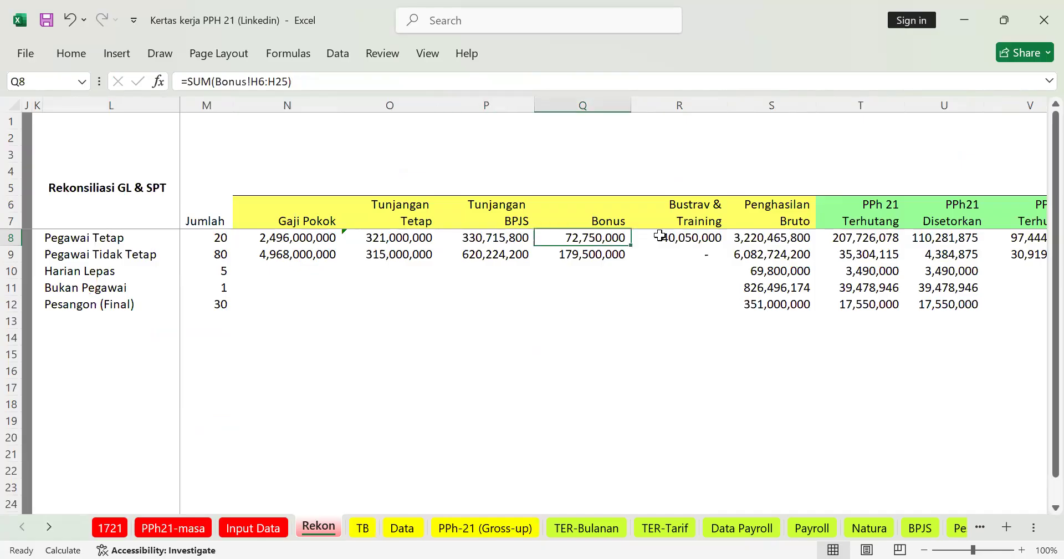
{"action": "left_click", "coordinate": [659, 236]}
{"action": "key", "text": "Right"}
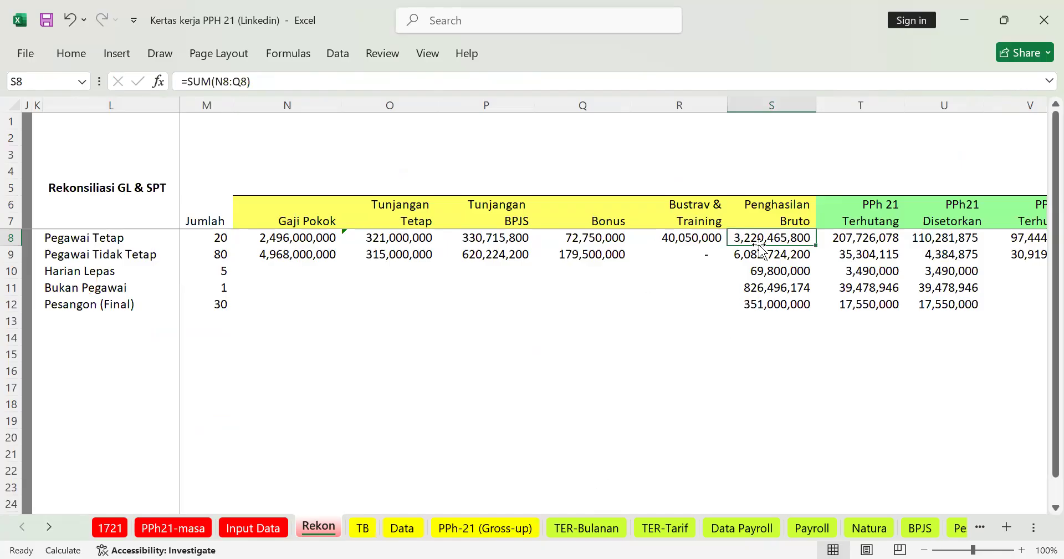
Check the source of Lampiran B's F7 on sheet 1721, and examine the Penghasilan Bruto column in S8:S12 on Rekon.
{"action": "left_click", "coordinate": [113, 529]}
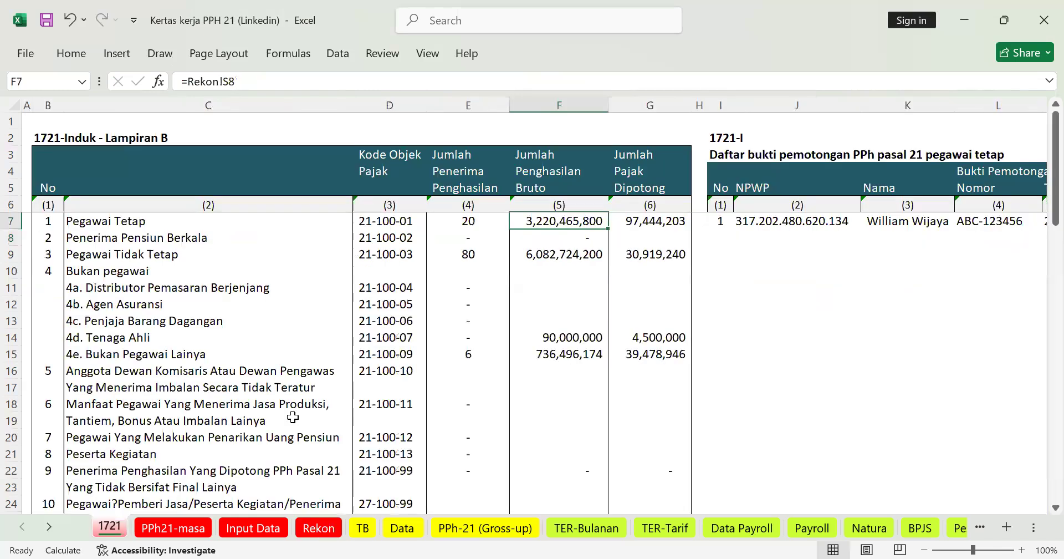
{"action": "left_click", "coordinate": [322, 532]}
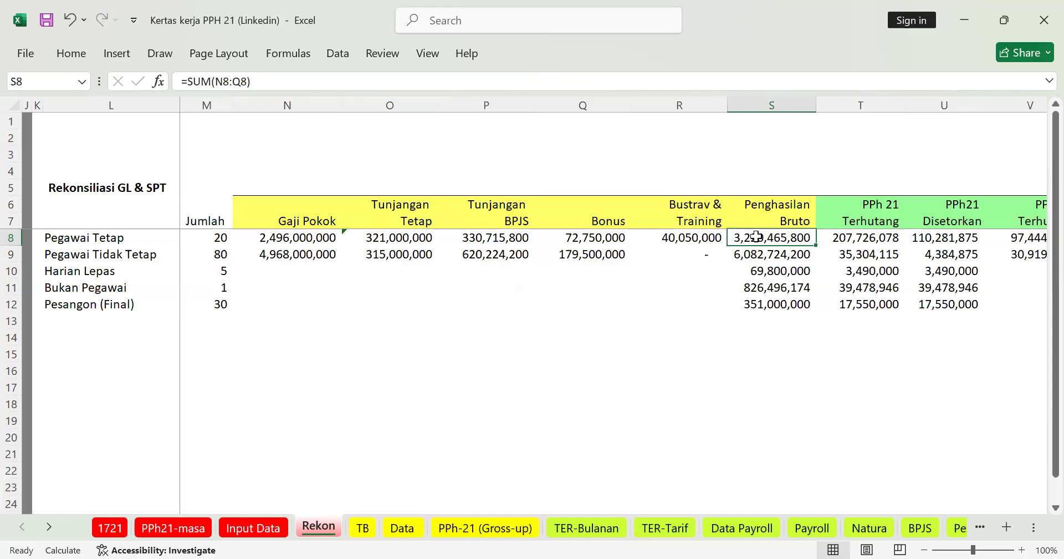
{"action": "key", "text": "Down"}
{"action": "key", "text": "Down"}
{"action": "key", "text": "Down"}
{"action": "key", "text": "Down"}
{"action": "key", "text": "Down"}
{"action": "key", "text": "Up"}
{"action": "key", "text": "Up"}
{"action": "key", "text": "Up"}
{"action": "key", "text": "Up"}
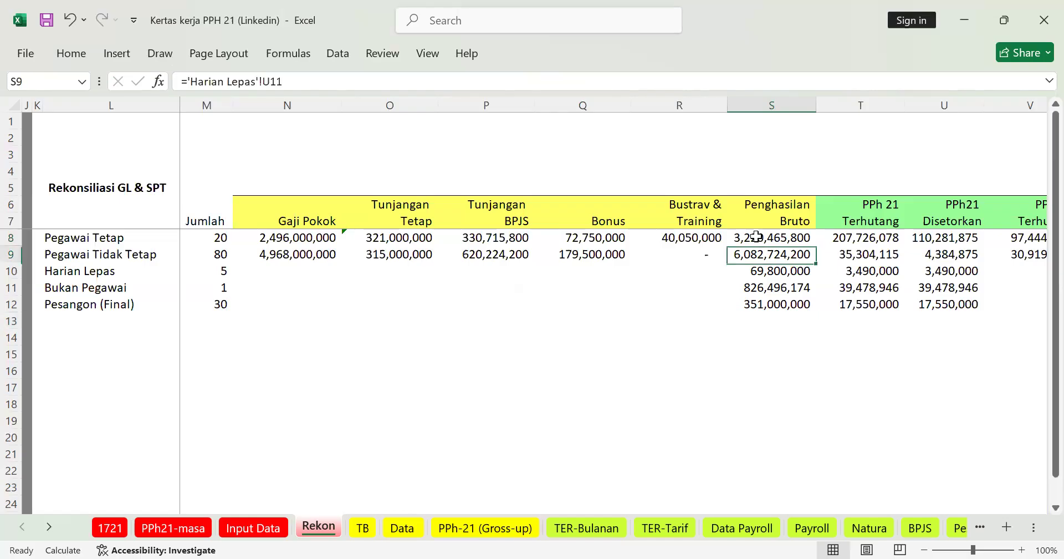
{"action": "key", "text": "Up"}
Examine the Pegawai Tetap PPh 21 formulas in T8:V8, and return to the gross income in S8.
{"action": "key", "text": "Right"}
{"action": "key", "text": "Right"}
{"action": "key", "text": "Right"}
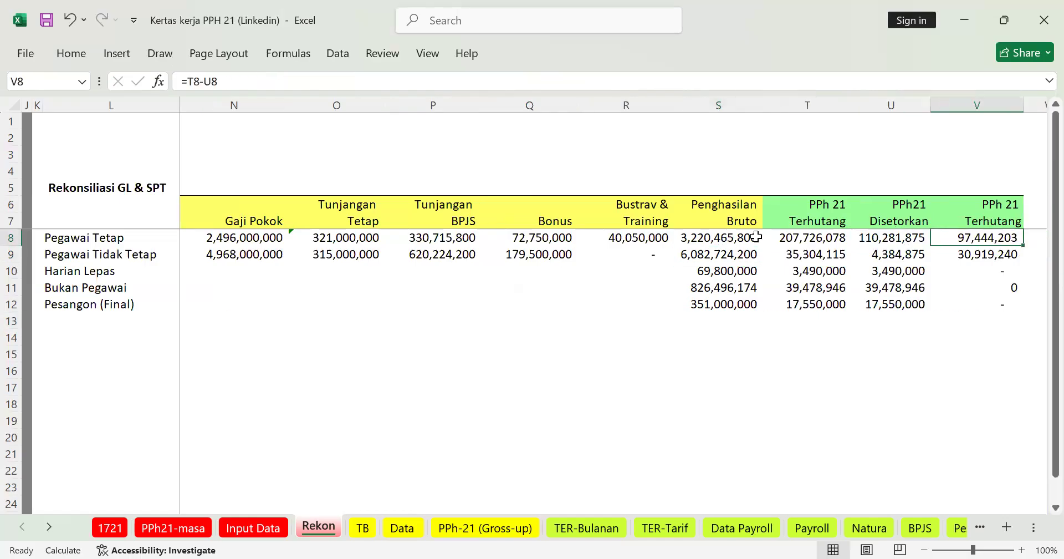
{"action": "left_click", "coordinate": [756, 236]}
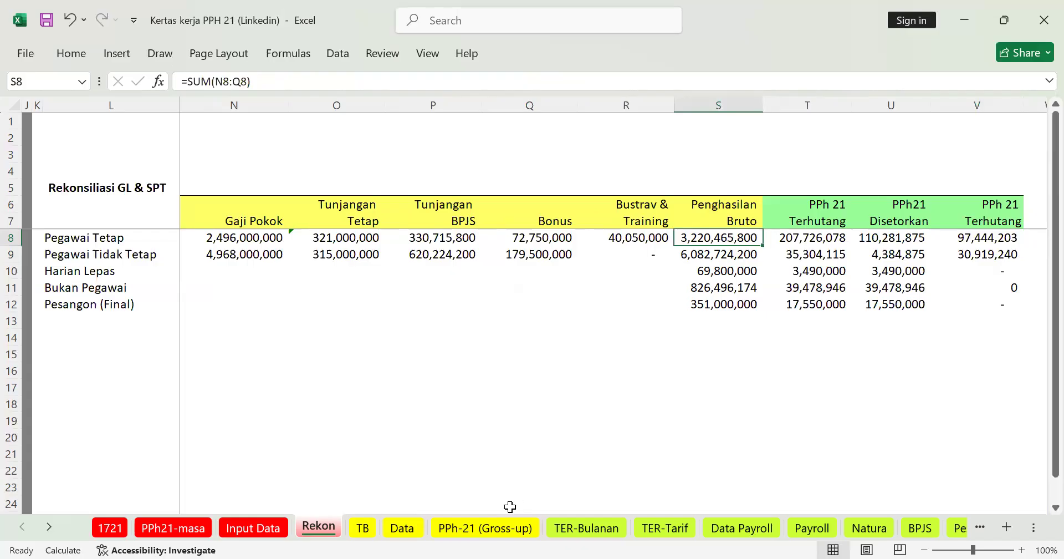
On sheet PPh-21 (Gross-up), review the director's row 6 from Bonus Tahunan back through Penghasilan Bruto to Tax Home Pay.
{"action": "left_click", "coordinate": [490, 533]}
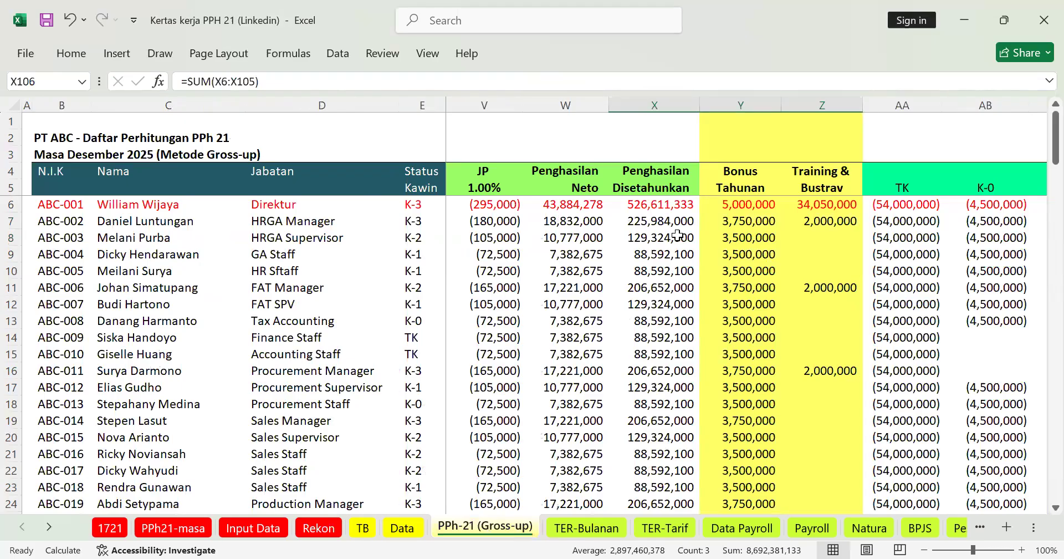
{"action": "left_click", "coordinate": [741, 203]}
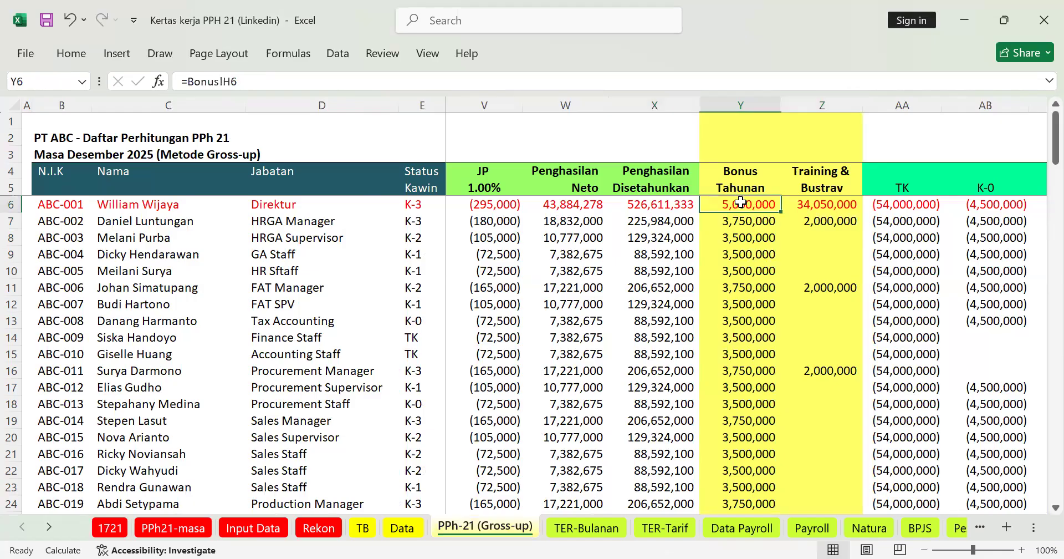
{"action": "key", "text": "Left"}
{"action": "key", "text": "Left"}
{"action": "key", "text": "Left"}
{"action": "key", "text": "Left"}
{"action": "key", "text": "Left"}
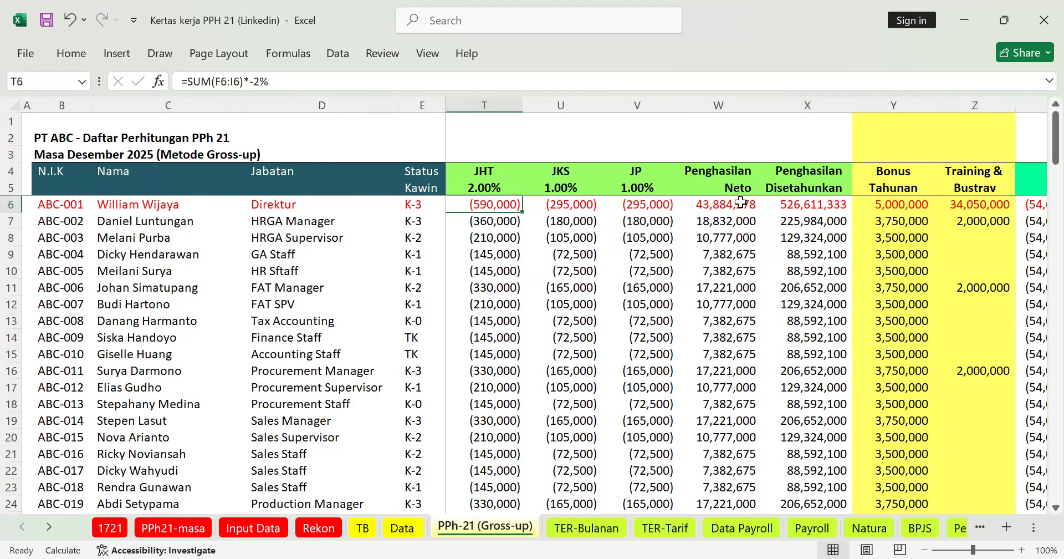
{"action": "key", "text": "Left"}
{"action": "key", "text": "Left"}
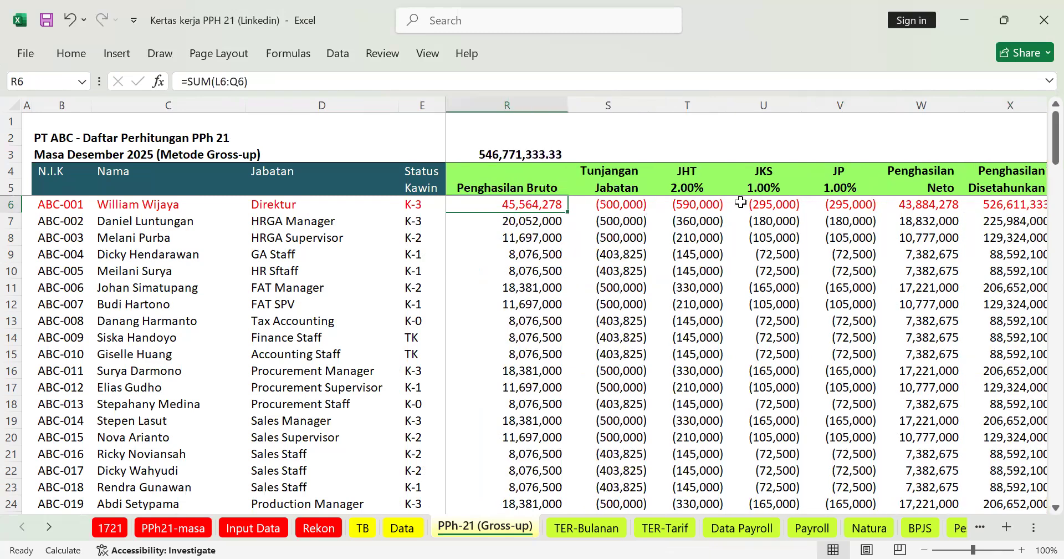
{"action": "key", "text": "Left"}
{"action": "key", "text": "Left"}
{"action": "key", "text": "Left"}
{"action": "key", "text": "Left"}
{"action": "key", "text": "Left"}
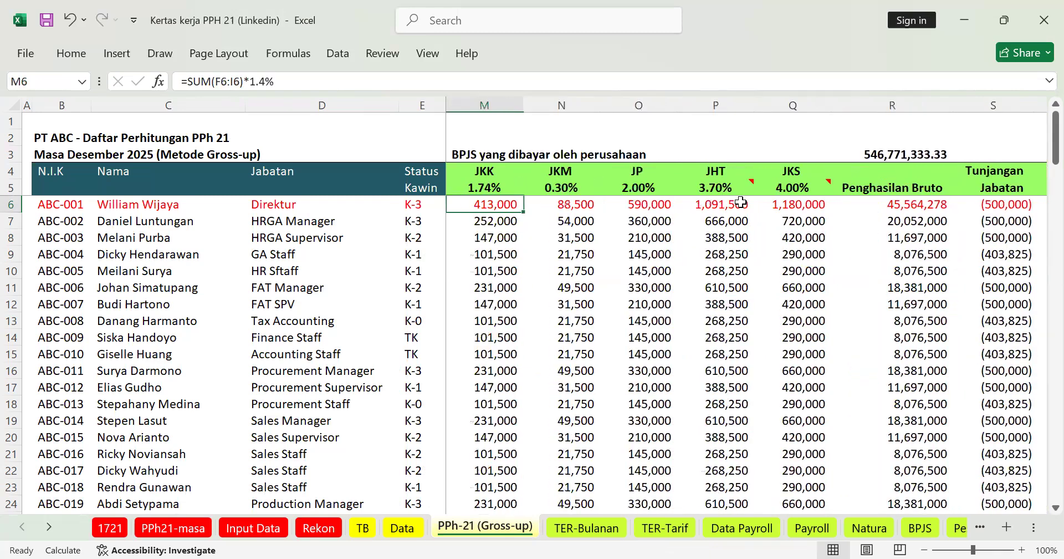
{"action": "key", "text": "Left"}
Review row 6 forward from the company-paid JKK through the deductions, Bonus Tahunan and Training & Bustrav to TK.
{"action": "key", "text": "Right"}
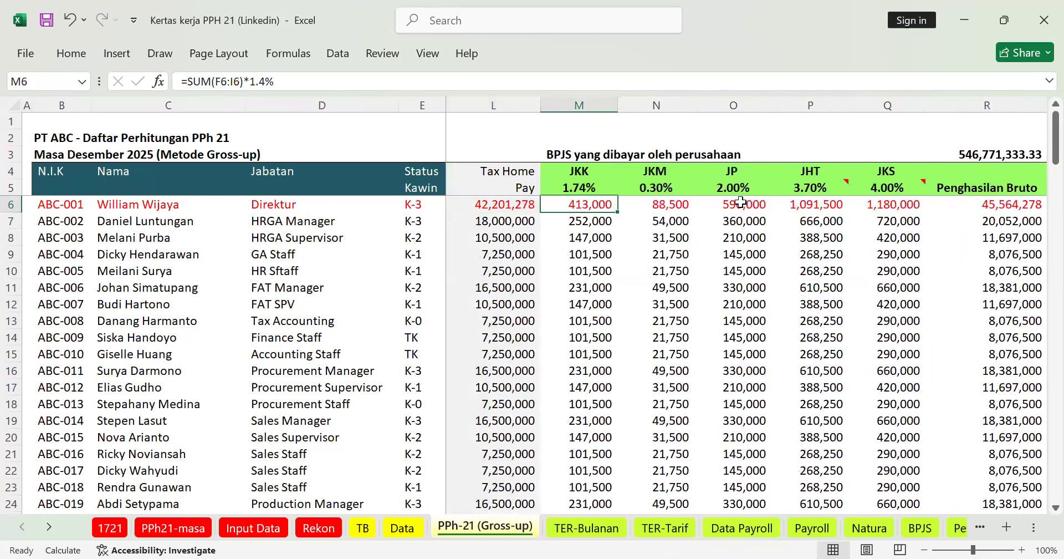
{"action": "key", "text": "Right"}
{"action": "key", "text": "Right"}
{"action": "key", "text": "Right"}
{"action": "key", "text": "Right"}
{"action": "key", "text": "Right"}
{"action": "key", "text": "Right"}
{"action": "key", "text": "Right"}
{"action": "key", "text": "Right"}
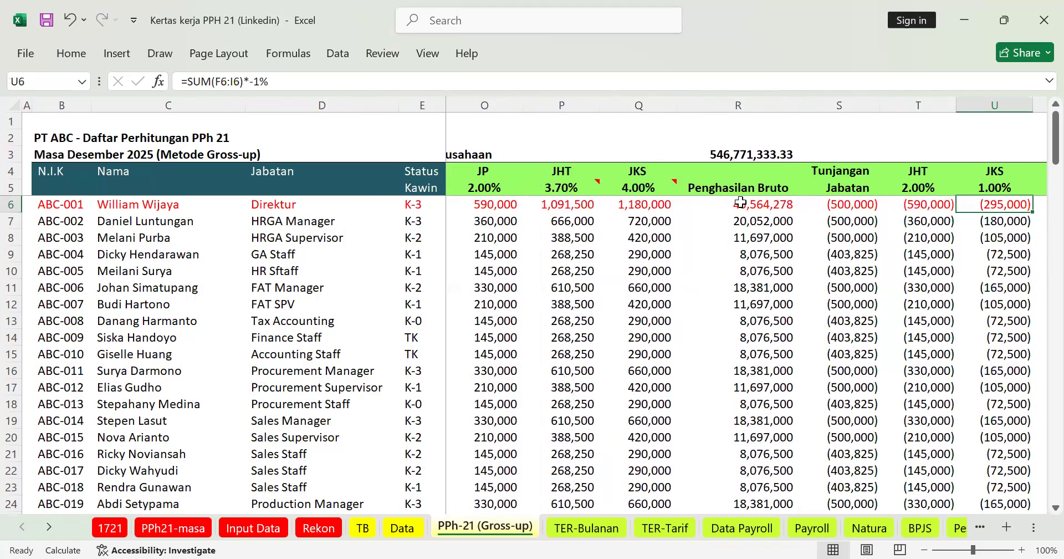
{"action": "key", "text": "Right"}
{"action": "key", "text": "Right"}
{"action": "key", "text": "Right"}
{"action": "key", "text": "Right"}
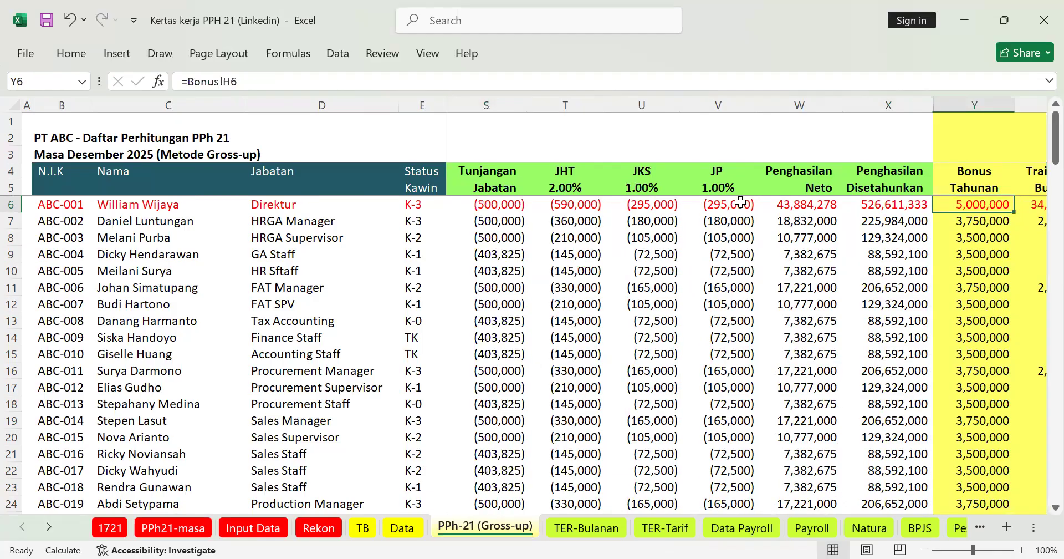
{"action": "key", "text": "Right"}
{"action": "key", "text": "Right"}
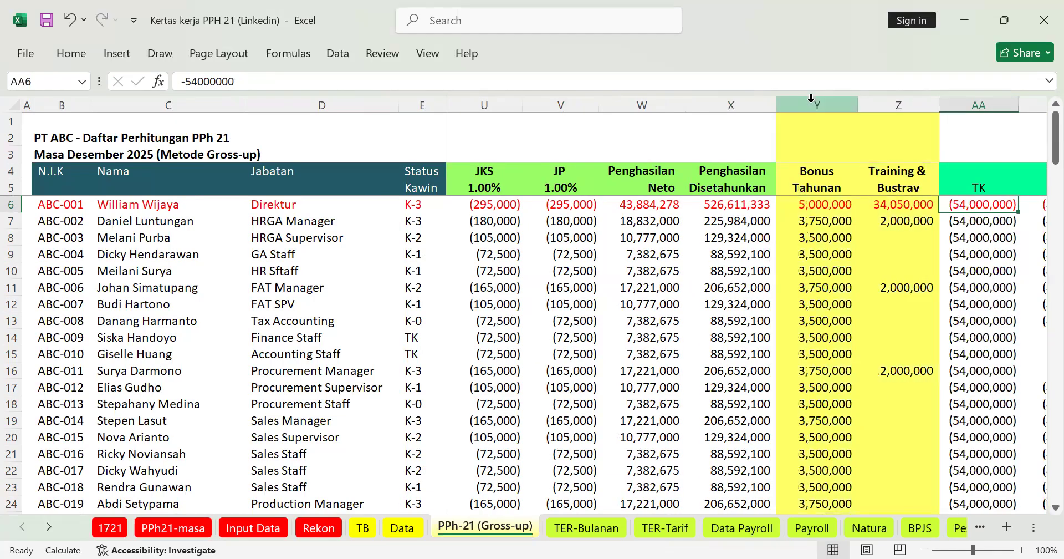
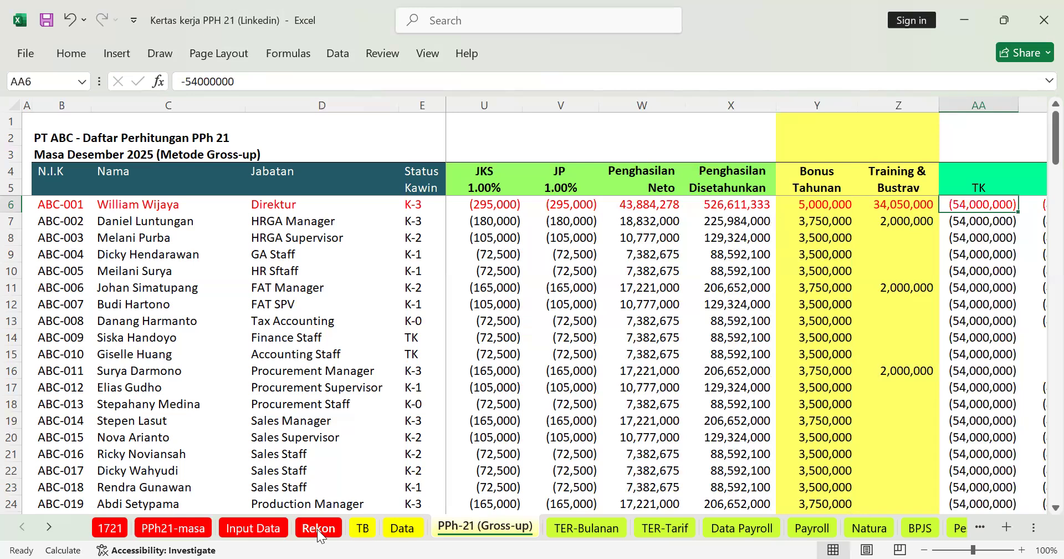
Return to Rekon and recheck which row 8 components from Jumlah to Bustrav & Training feed the Penghasilan Bruto sum.
{"action": "key", "text": "ctrl+Page_Up"}
{"action": "key", "text": "ctrl+Page_Up"}
{"action": "key", "text": "ctrl+Page_Up"}
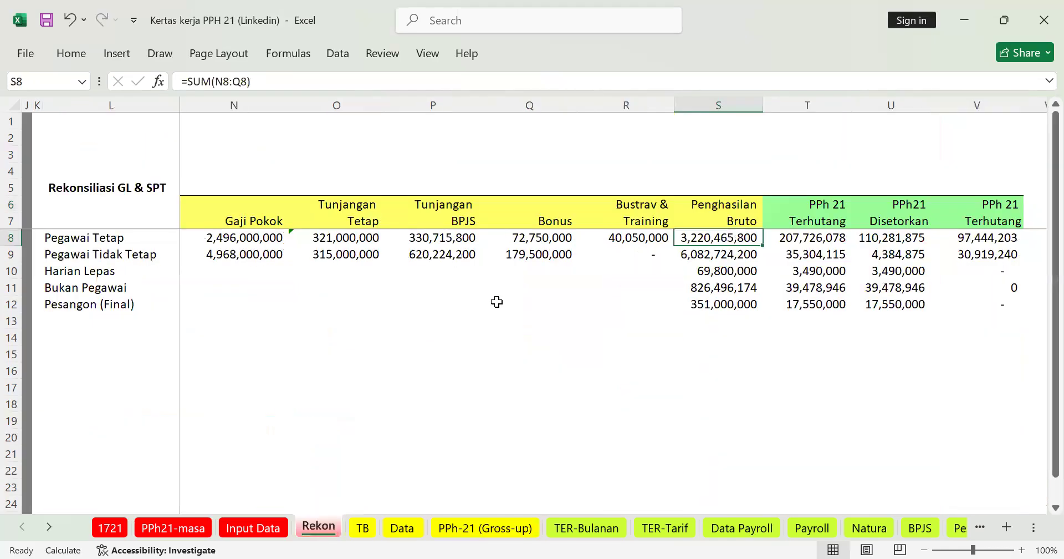
{"action": "key", "text": "Left"}
{"action": "key", "text": "Left"}
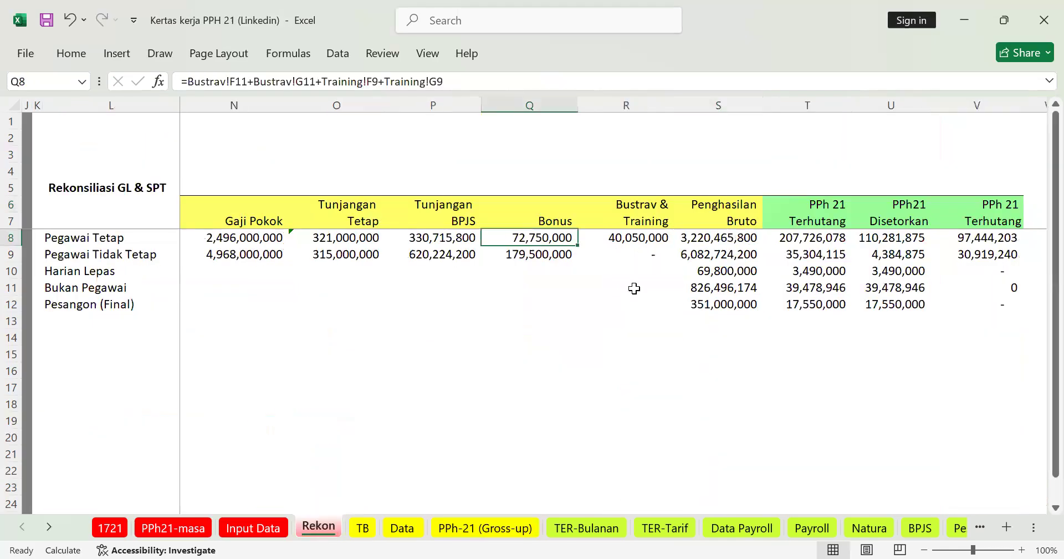
{"action": "key", "text": "Left"}
{"action": "key", "text": "Left"}
{"action": "key", "text": "Left"}
{"action": "key", "text": "Left"}
{"action": "key", "text": "Right"}
{"action": "key", "text": "Right"}
{"action": "key", "text": "Right"}
{"action": "key", "text": "Right"}
{"action": "key", "text": "Right"}
{"action": "key", "text": "Right"}
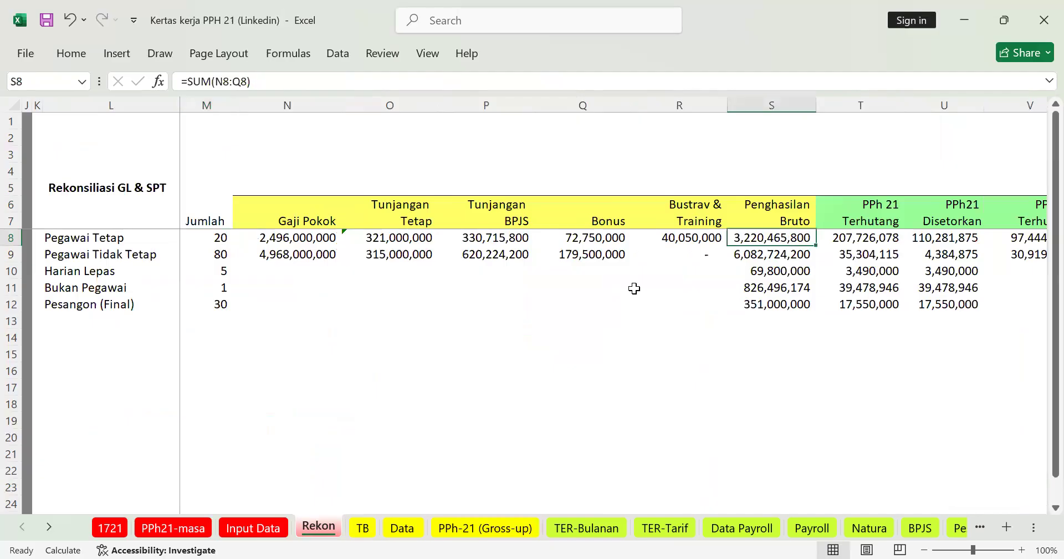
On sheet 1721, review the 1721-I entry in row 7 from Nama through Jumlah Penghasilan Bruto to PPh Dipotong.
{"action": "left_click", "coordinate": [102, 530]}
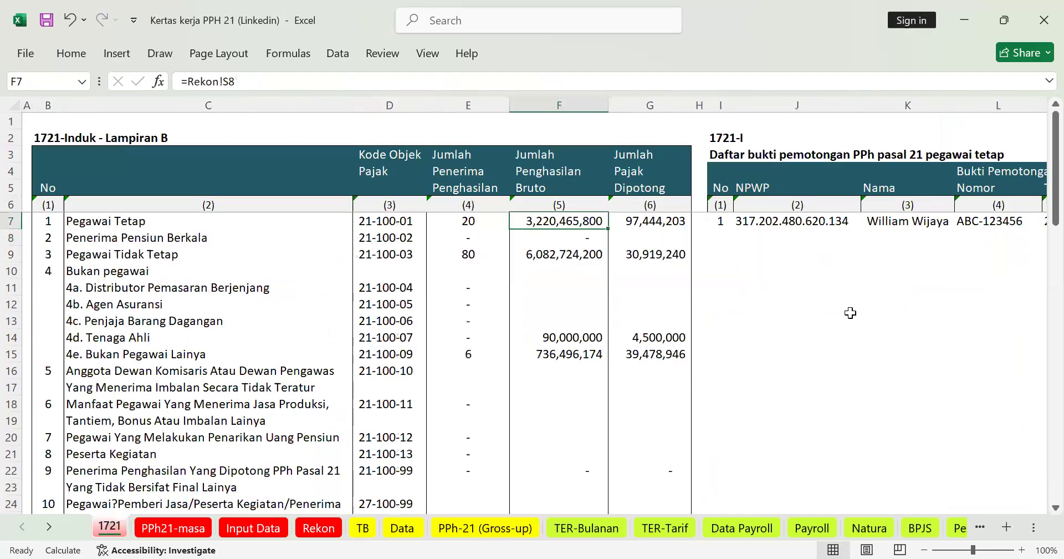
{"action": "left_click", "coordinate": [901, 232]}
{"action": "key", "text": "Right"}
{"action": "key", "text": "Right"}
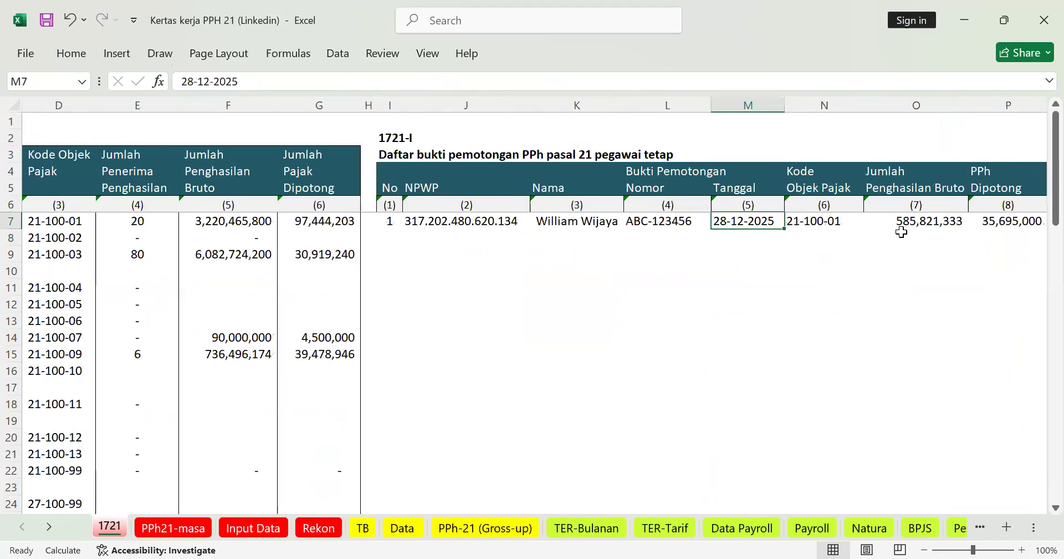
{"action": "key", "text": "Right"}
{"action": "key", "text": "Right"}
{"action": "key", "text": "Right"}
{"action": "key", "text": "Left"}
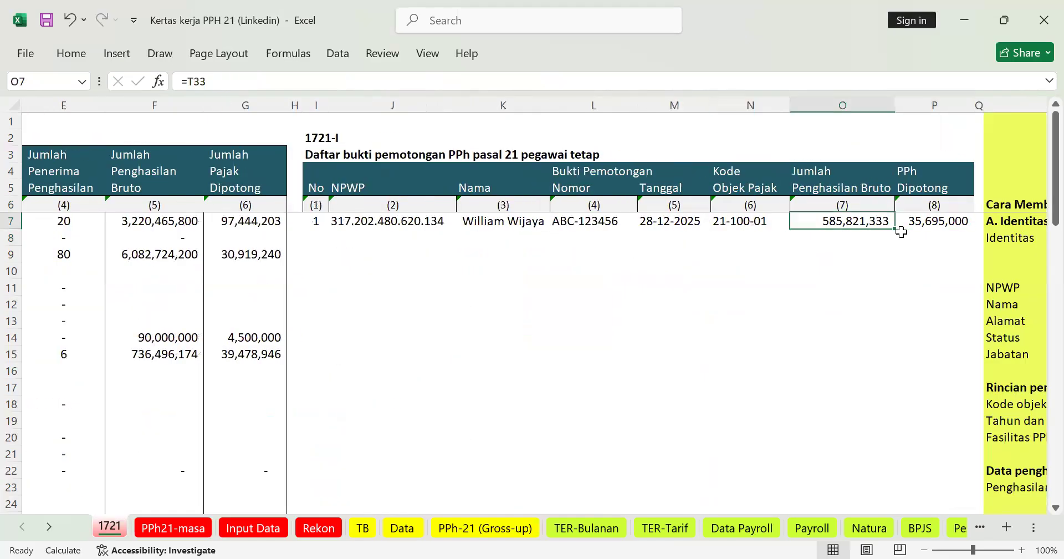
{"action": "key", "text": "Right"}
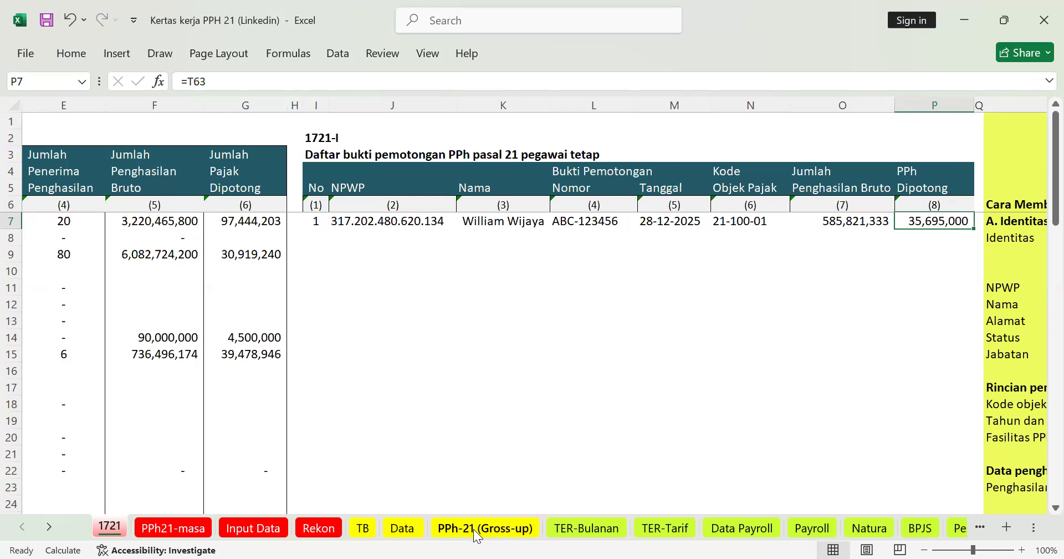
Go back to Rekon and walk through the Pegawai Tetap cells N8:S8, from Gaji Pokok to the gross income sum.
{"action": "left_click", "coordinate": [405, 528]}
{"action": "left_click", "coordinate": [331, 527]}
{"action": "left_click", "coordinate": [242, 241]}
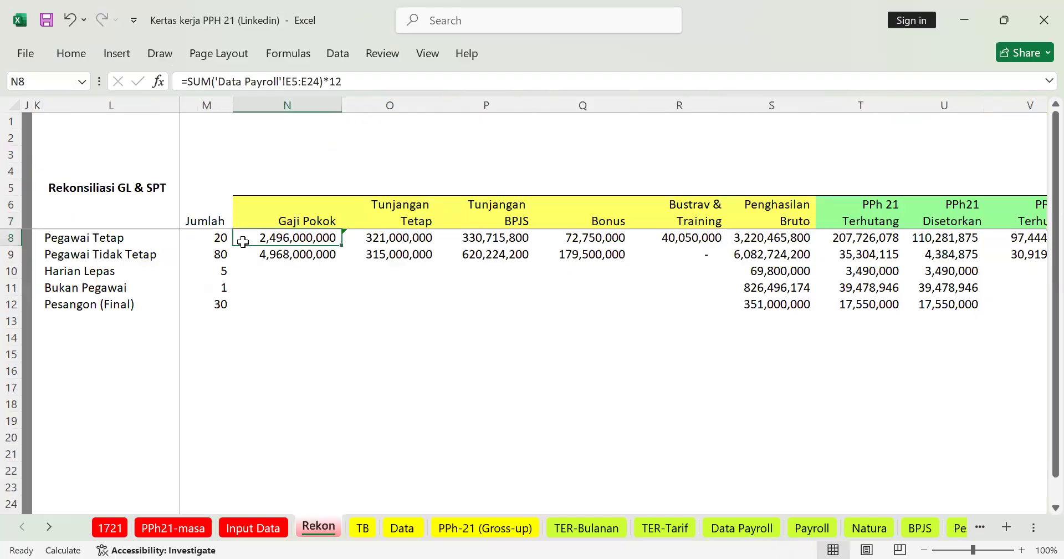
{"action": "key", "text": "Right"}
{"action": "key", "text": "Right"}
{"action": "key", "text": "Right"}
{"action": "key", "text": "Right"}
{"action": "key", "text": "Right"}
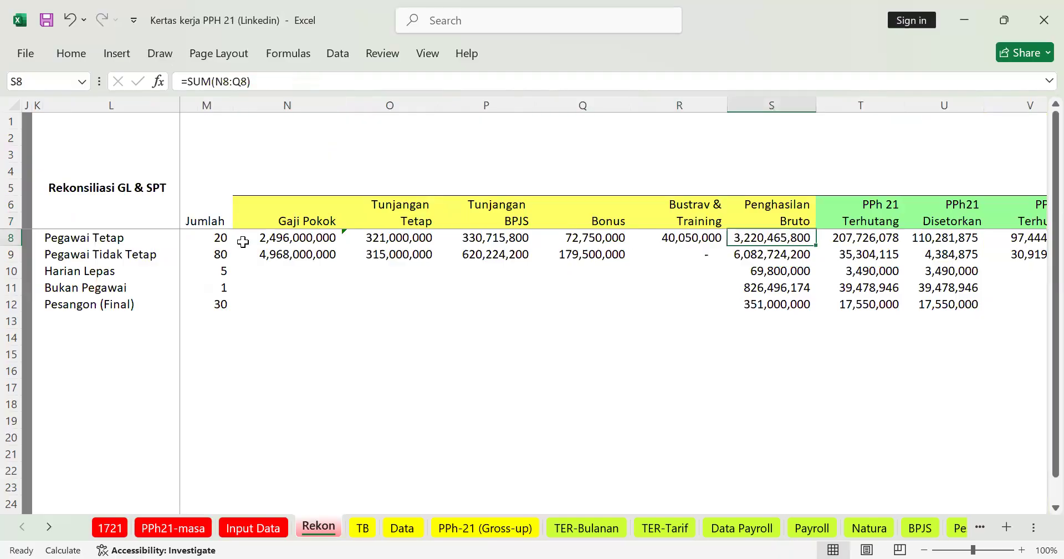
Compare the Pegawai Tetap formulas for PPh 21 Terhutang, PPh21 Disetorkan and the remaining PPh 21 Terhutang in T8:V8.
{"action": "key", "text": "Right"}
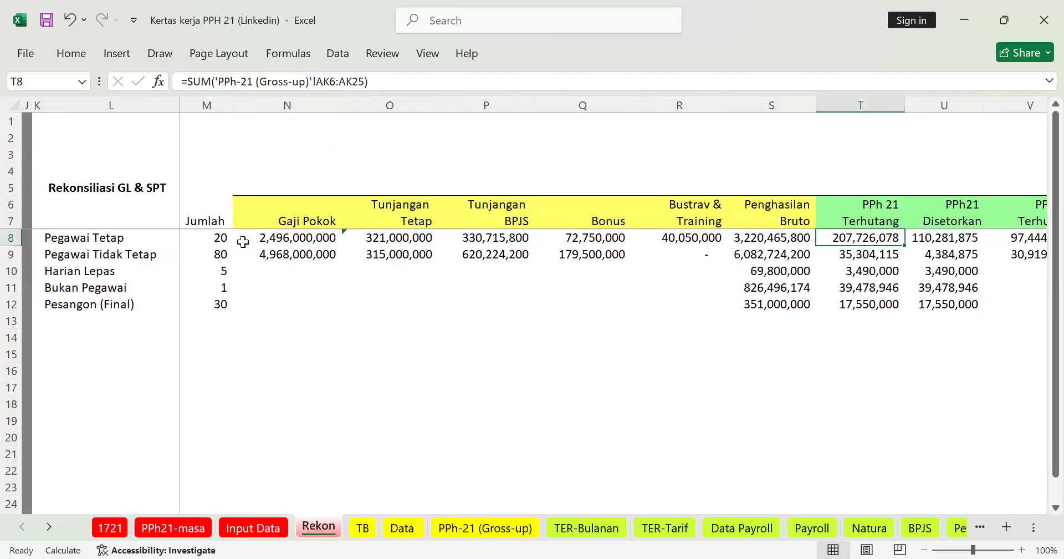
{"action": "key", "text": "Right"}
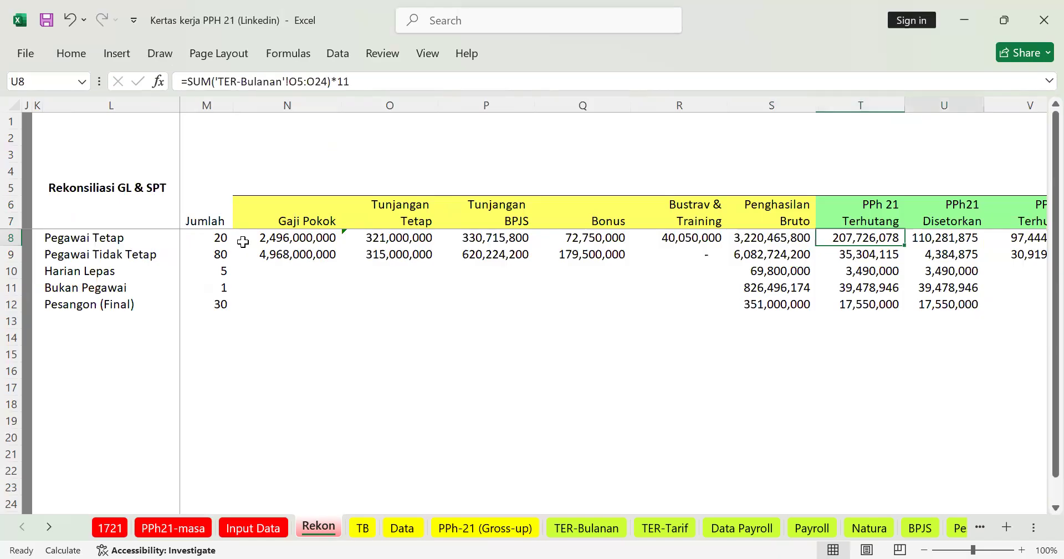
{"action": "key", "text": "Right"}
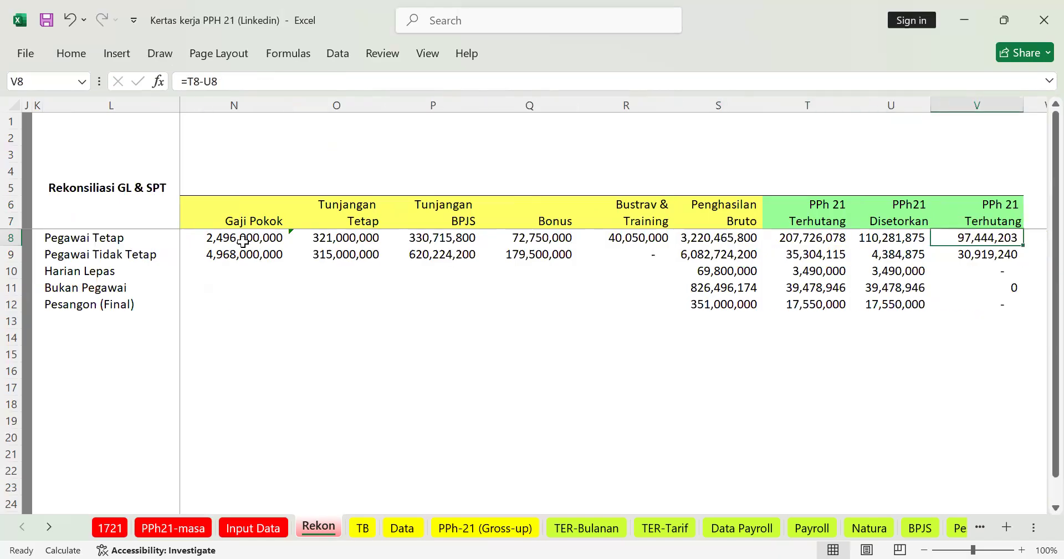
{"action": "key", "text": "Left"}
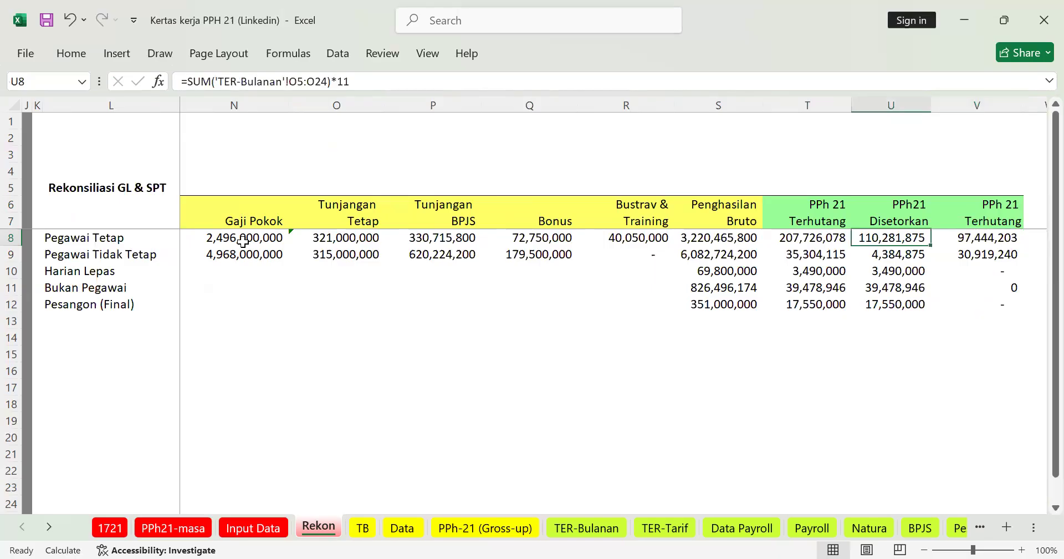
{"action": "key", "text": "Left"}
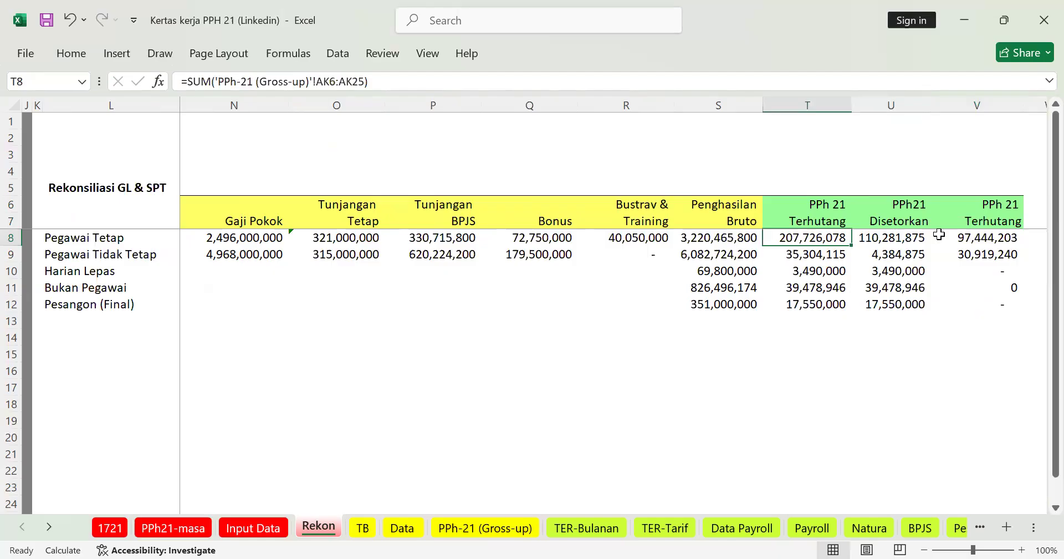
Label the period above the Rekon tax columns: Jan-Nov in U5 over PPh21 Disetorkan and Des in V5 over PPh 21 Terhutang.
{"action": "left_click", "coordinate": [986, 186]}
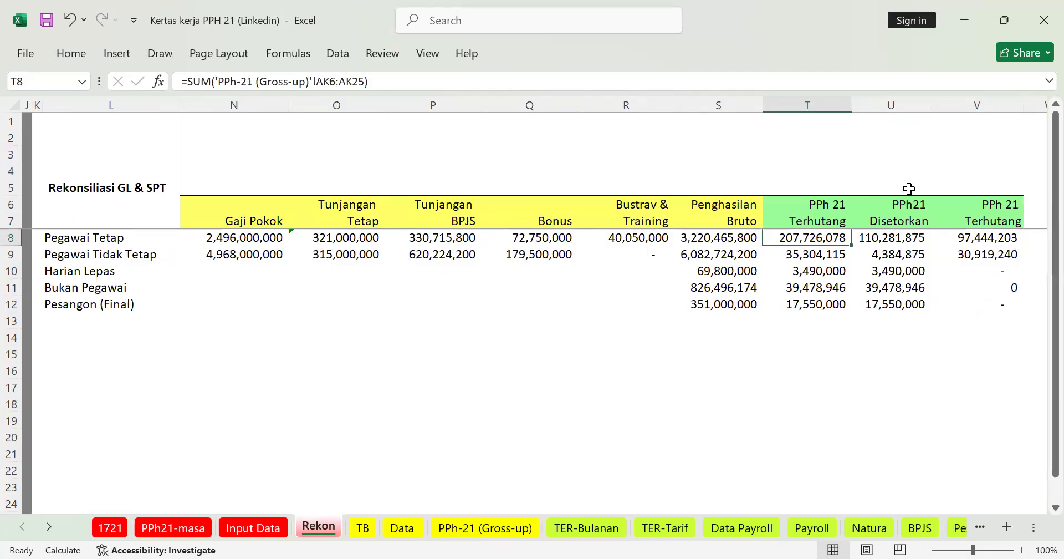
{"action": "left_click", "coordinate": [866, 190]}
{"action": "type", "text": "J"}
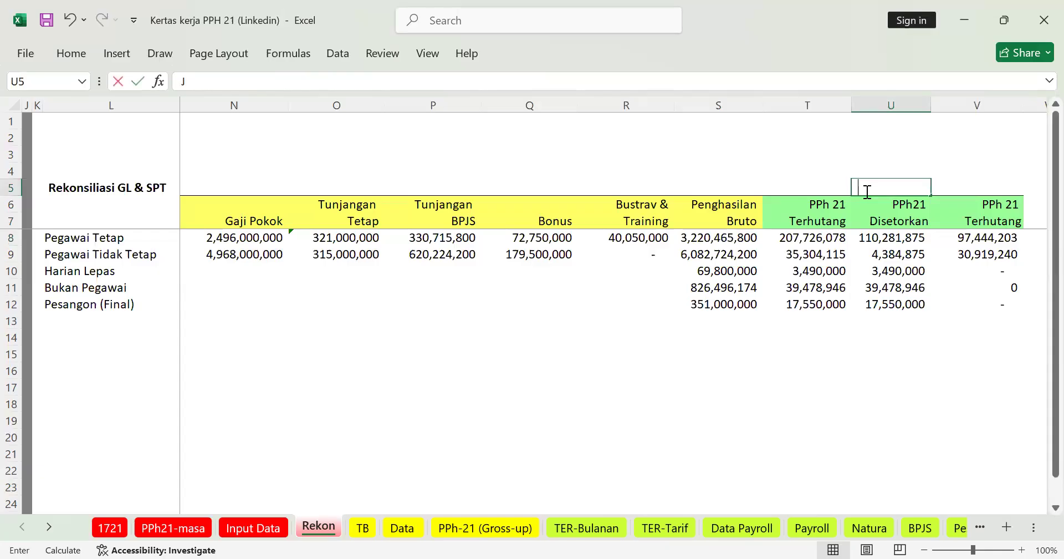
{"action": "type", "text": "an-No"}
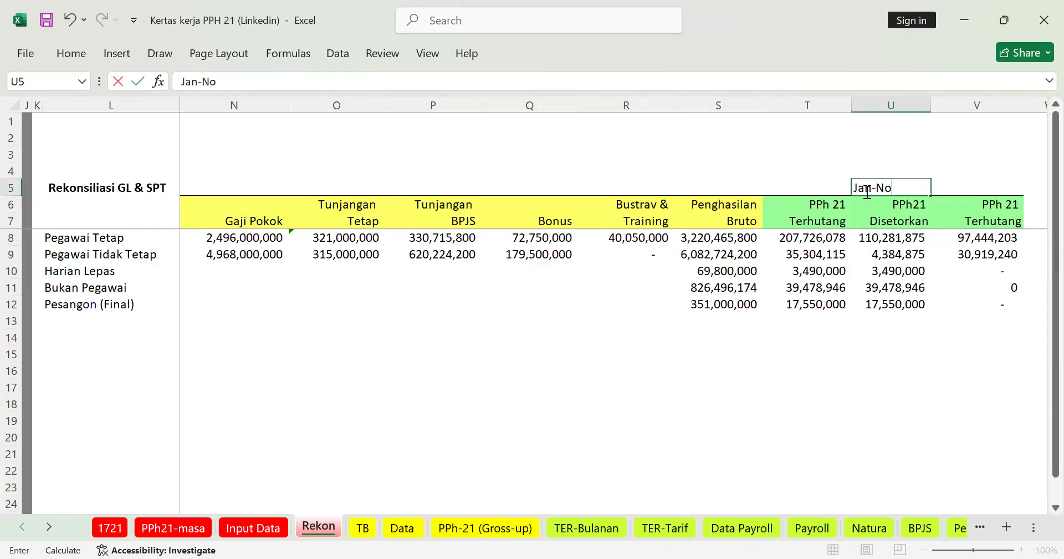
{"action": "type", "text": "v"}
{"action": "key", "text": "Up"}
{"action": "key", "text": "Right"}
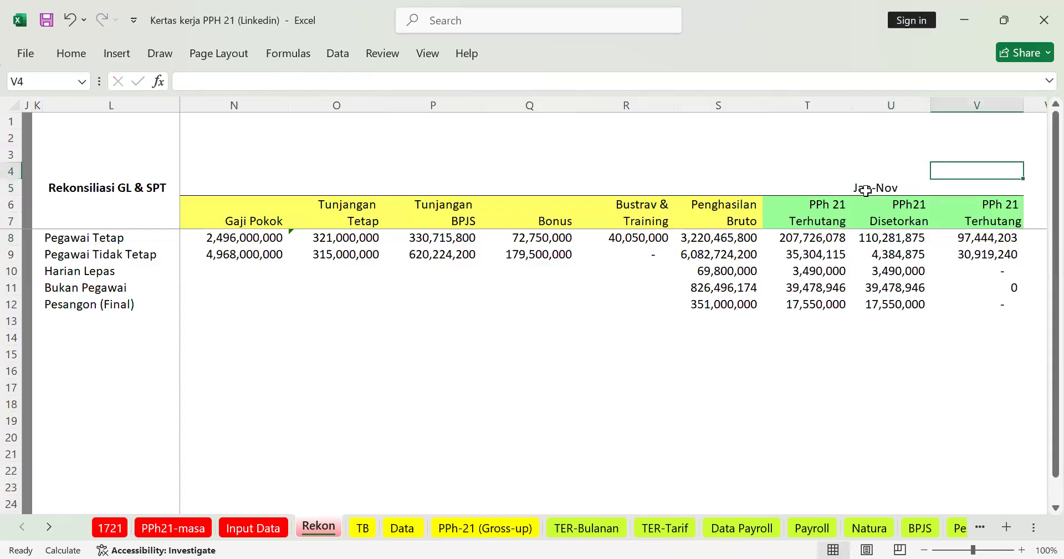
{"action": "key", "text": "Down"}
{"action": "type", "text": "Des"}
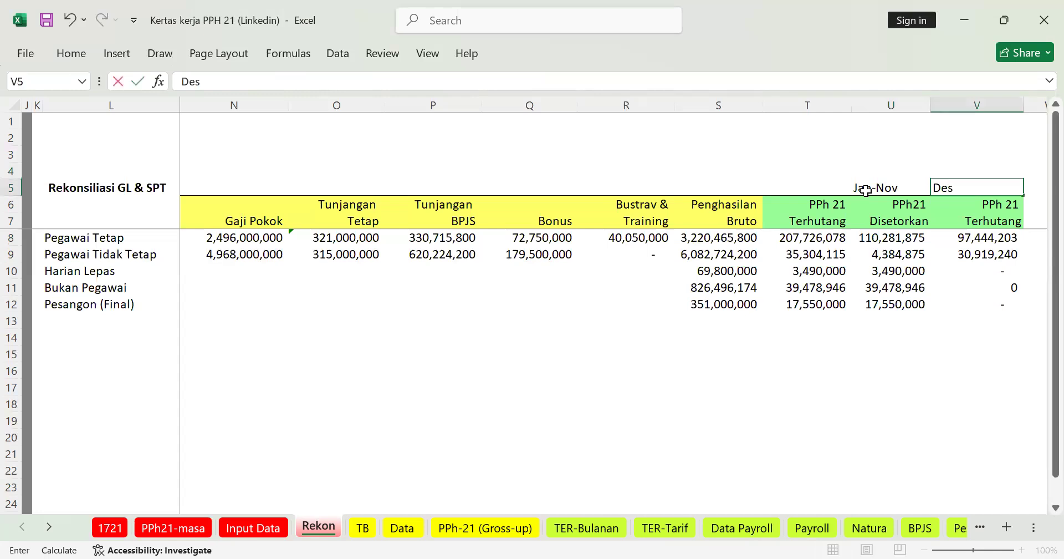
Right-align the Jan-Nov and Des labels in U5:V5.
{"action": "left_click", "coordinate": [865, 191]}
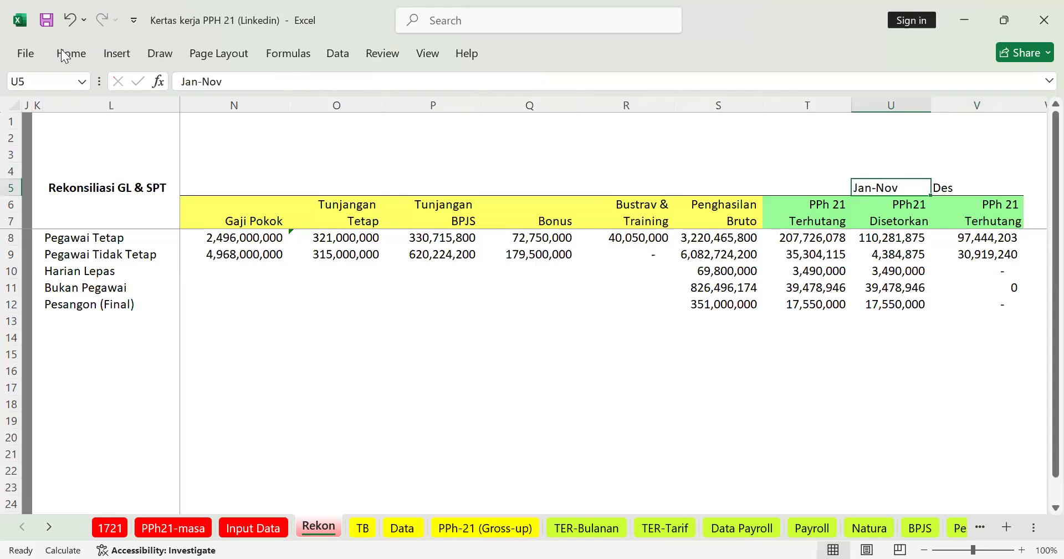
{"action": "left_click", "coordinate": [357, 111]}
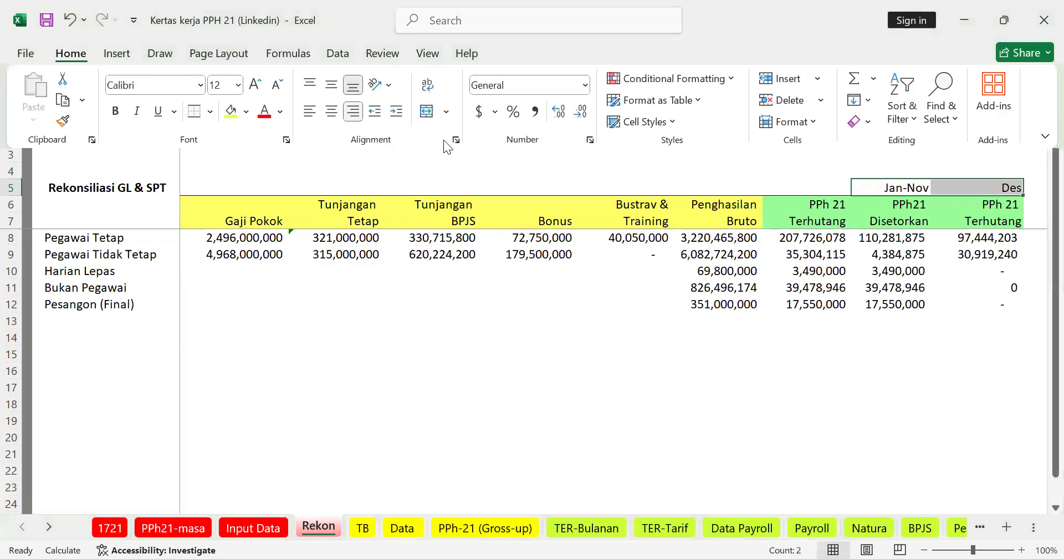
{"action": "left_click", "coordinate": [837, 366]}
Check the Pegawai Tetap formulas in row 8 for tax paid, tax owed, the December remainder and Bustrav & Training.
{"action": "left_click", "coordinate": [887, 241]}
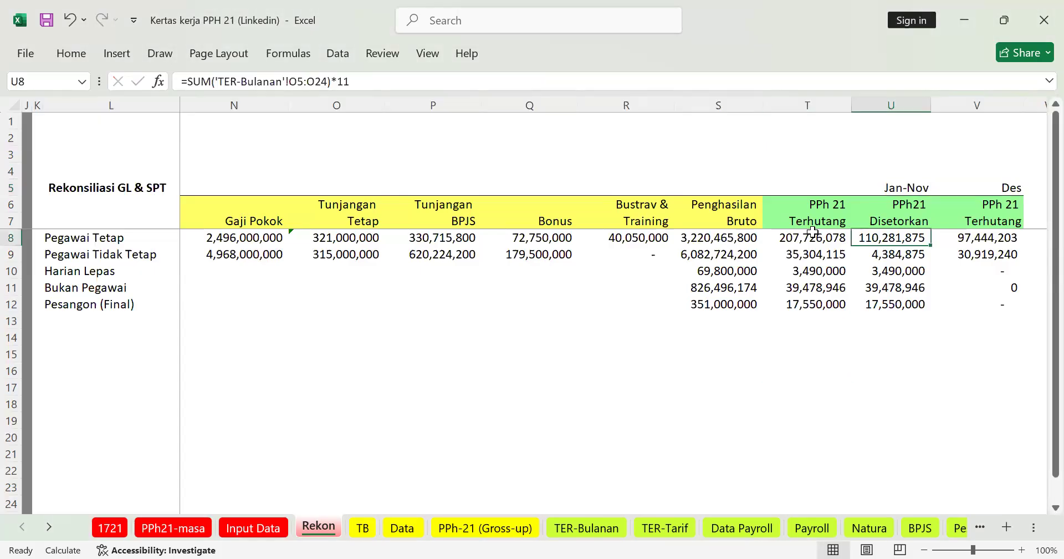
{"action": "left_click", "coordinate": [813, 237]}
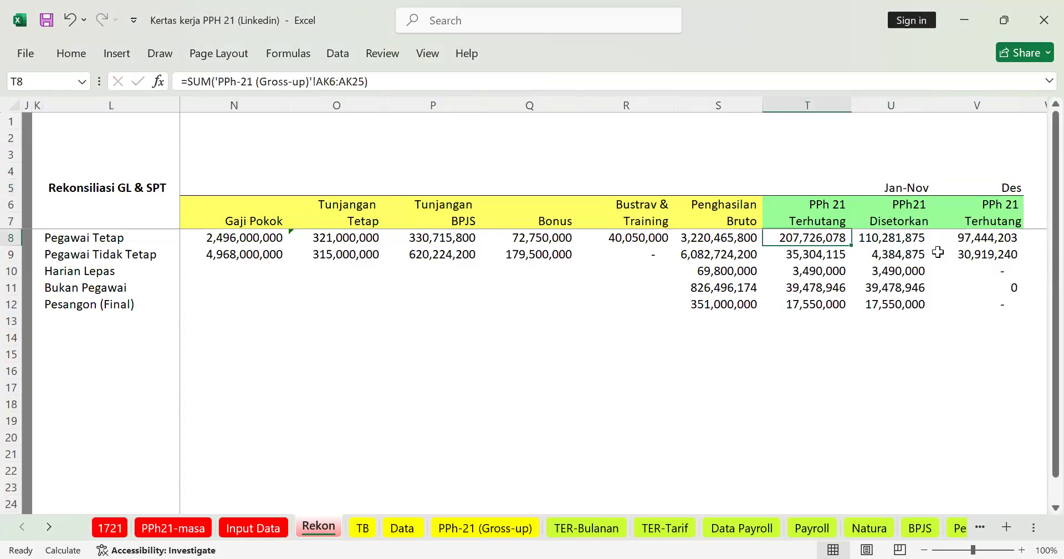
{"action": "left_click", "coordinate": [984, 240]}
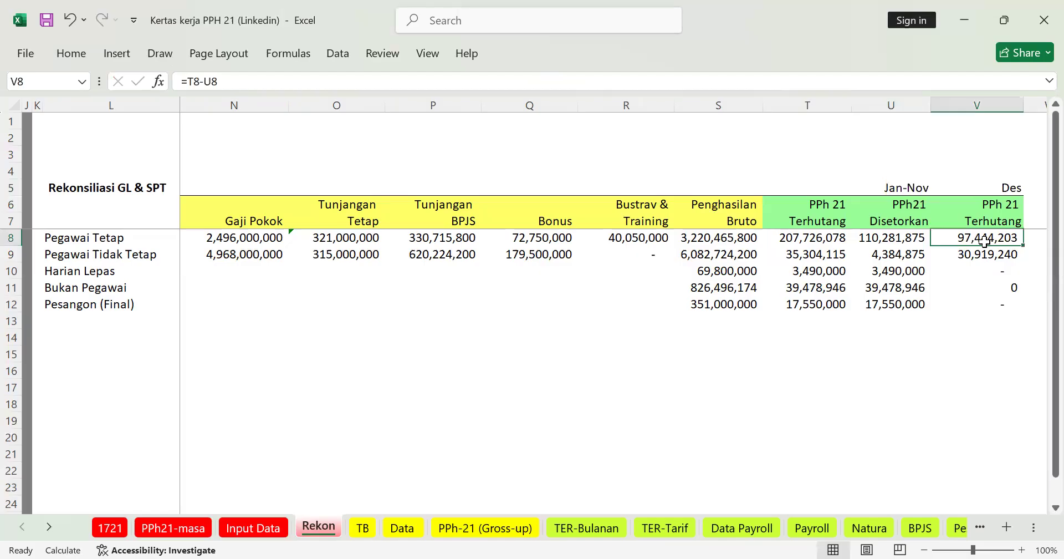
{"action": "left_click", "coordinate": [651, 235]}
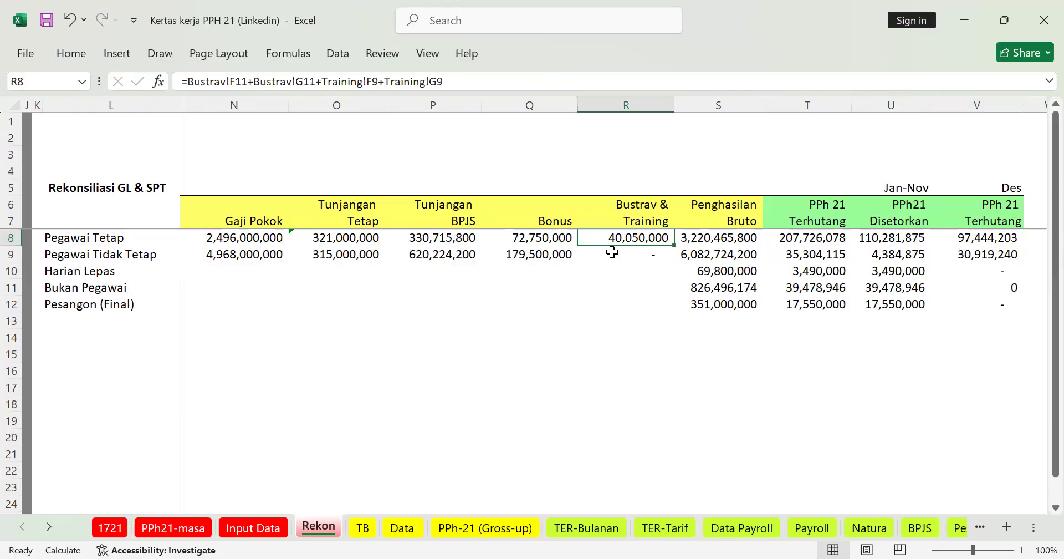
{"action": "left_click", "coordinate": [998, 234]}
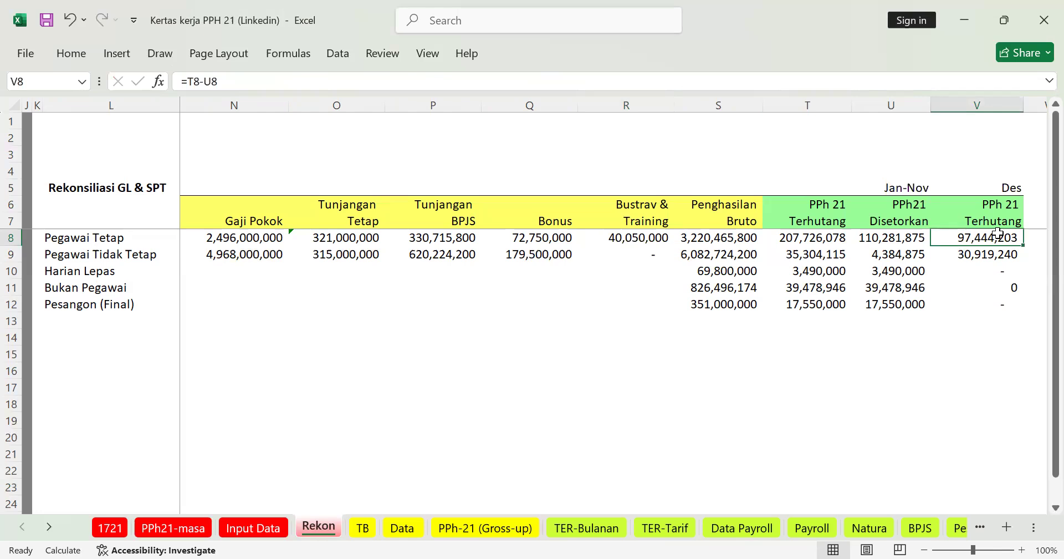
Compare the Rekon categories through Pesangon (Final) with the 1721 summary, and inspect the Pegawai Tetap Penghasilan Bruto sum in S8.
{"action": "left_click", "coordinate": [97, 304]}
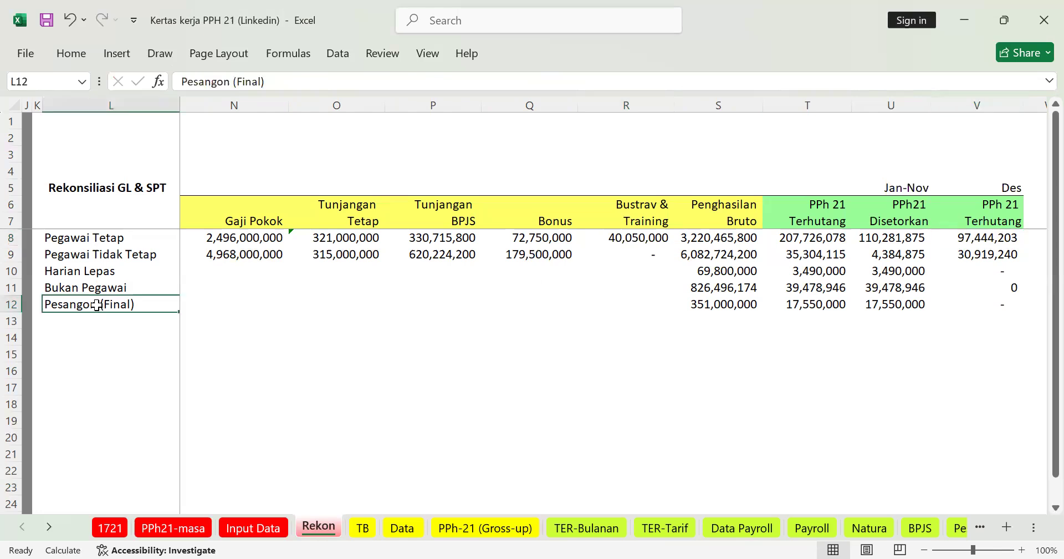
{"action": "left_click", "coordinate": [111, 530]}
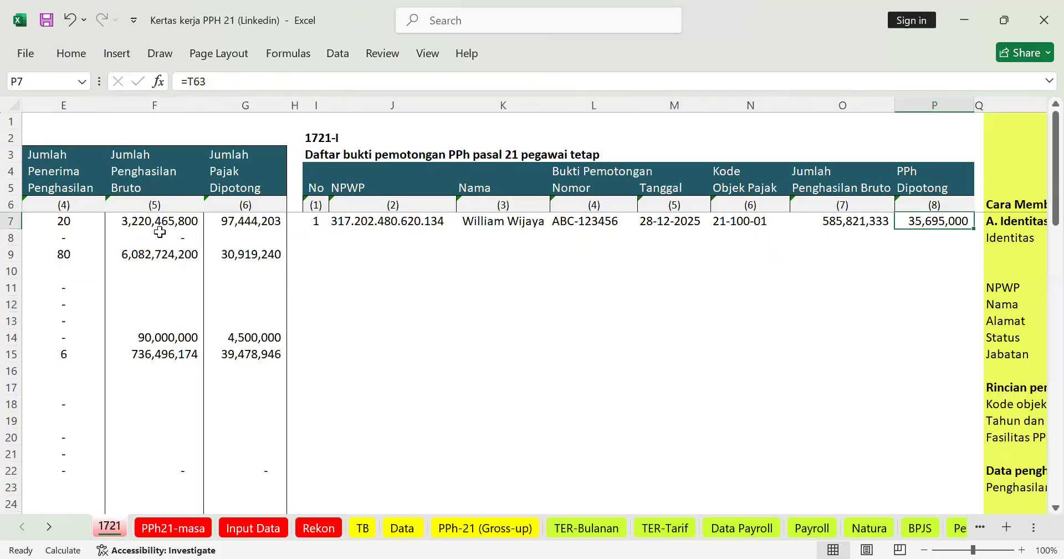
{"action": "left_click", "coordinate": [305, 528]}
{"action": "left_click", "coordinate": [715, 239]}
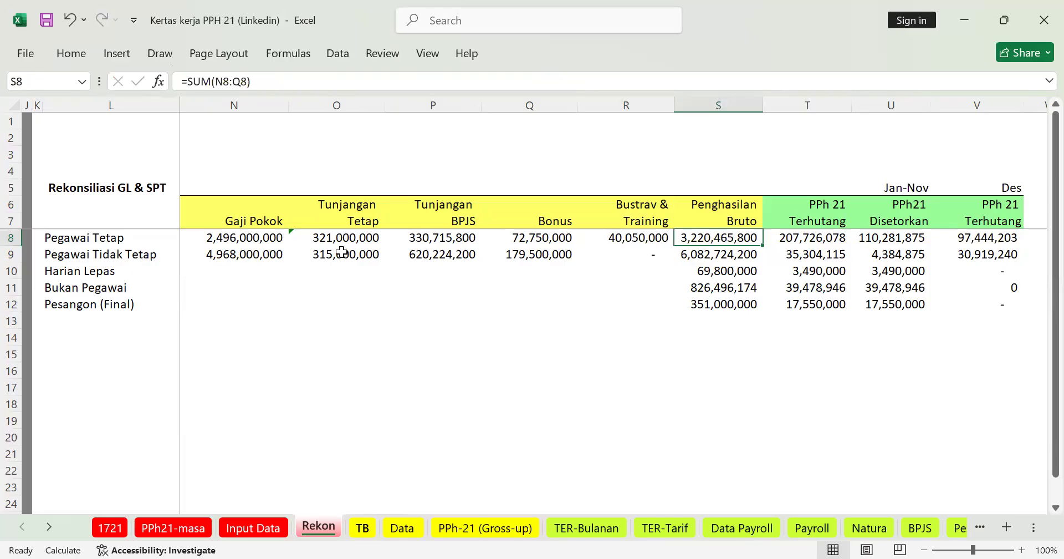
Look up the Beban Pesangon and Beban Natura - Olahraga accounts on the TB sheet, and return to Rekon.
{"action": "key", "text": "ctrl+Page_Down"}
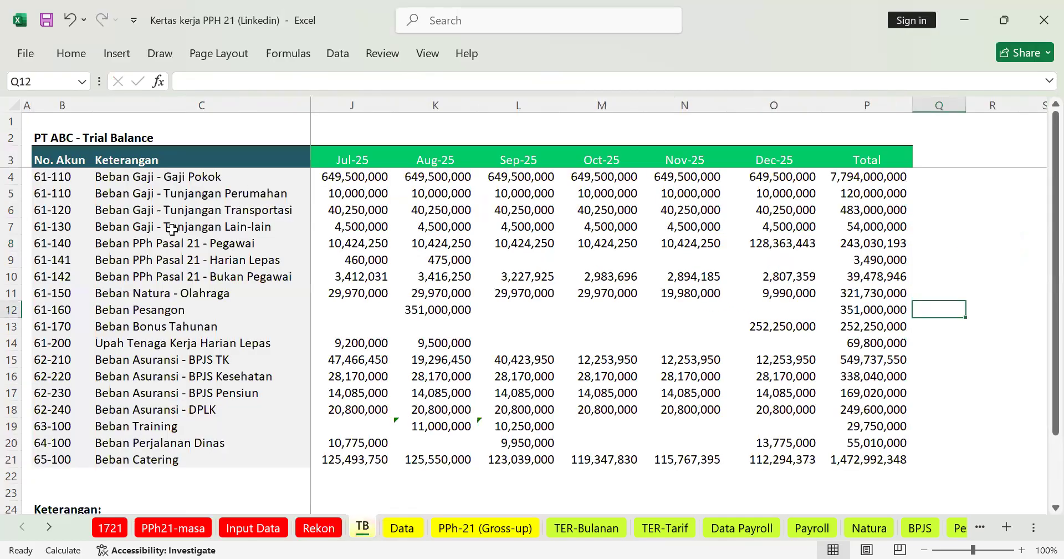
{"action": "left_click", "coordinate": [158, 308]}
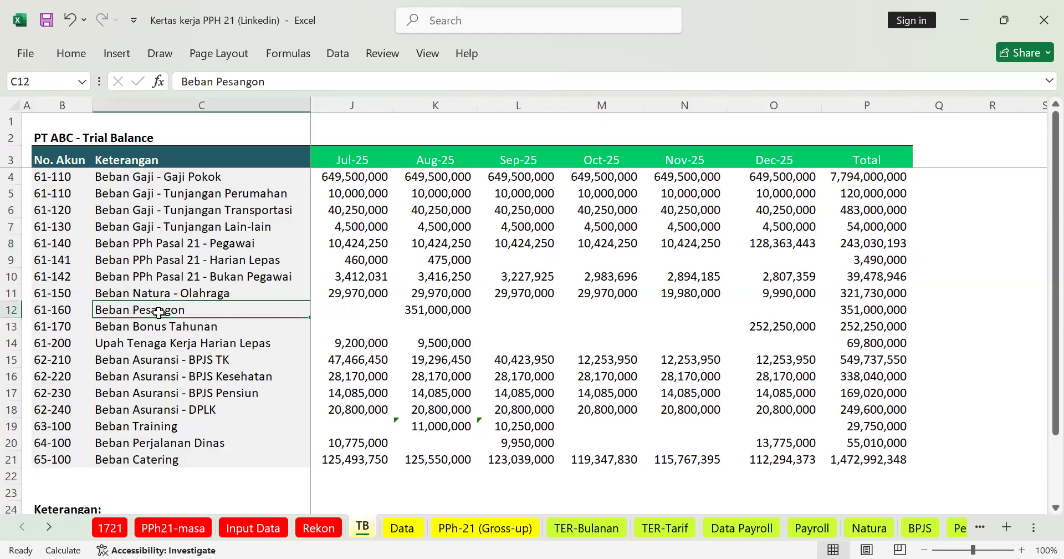
{"action": "key", "text": "Up"}
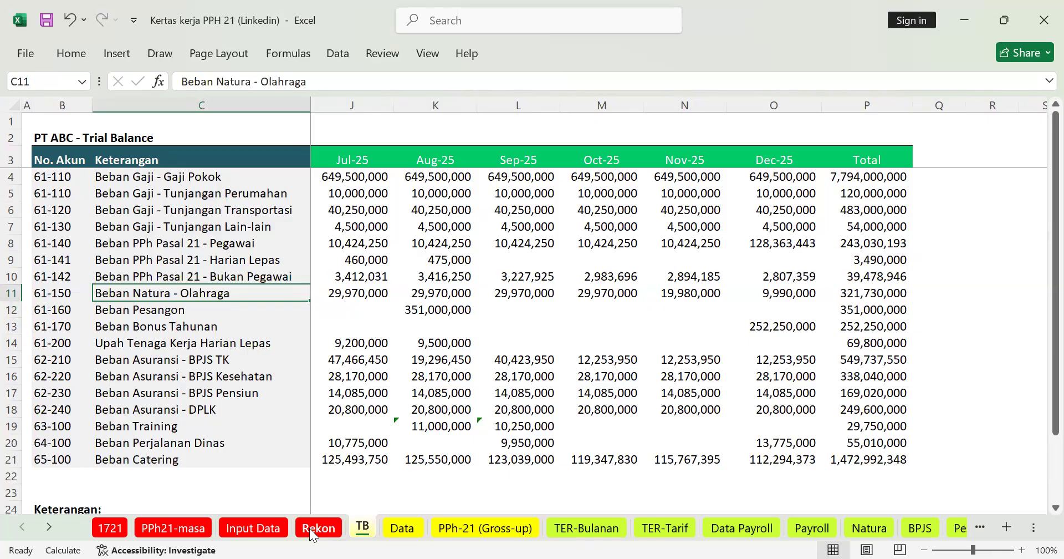
{"action": "left_click", "coordinate": [326, 532]}
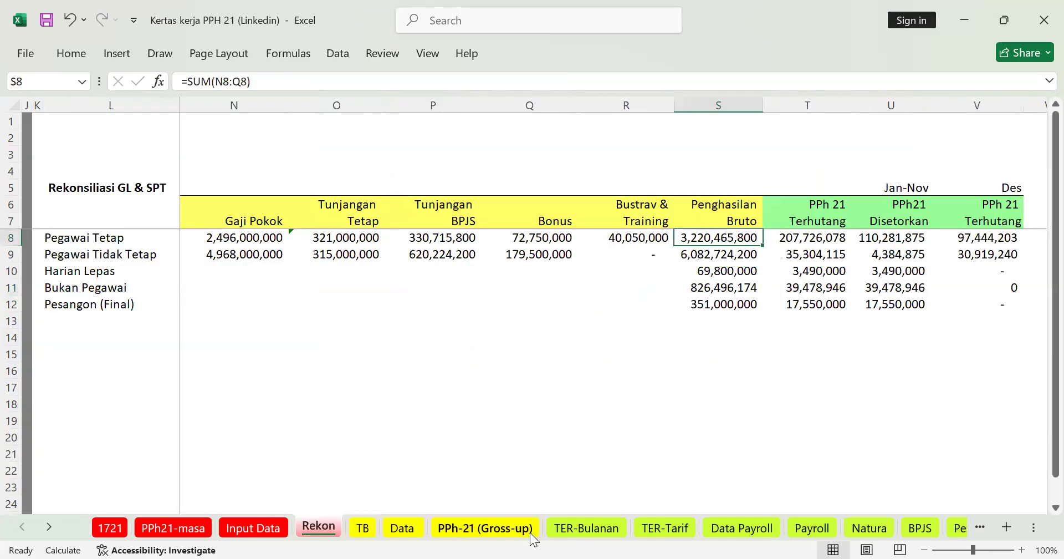
On PPh-21 (Gross-up), walk through row 6 from JP past the bonus, training and PTKP columns to the Penghasilan Kena Pajak formula.
{"action": "left_click", "coordinate": [577, 534]}
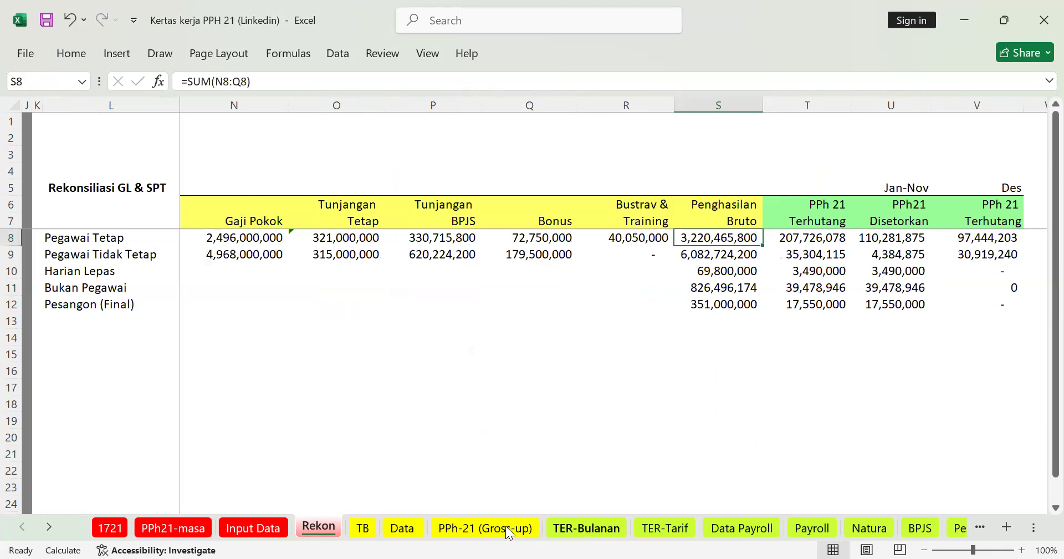
{"action": "key", "text": "ctrl+Page_Up"}
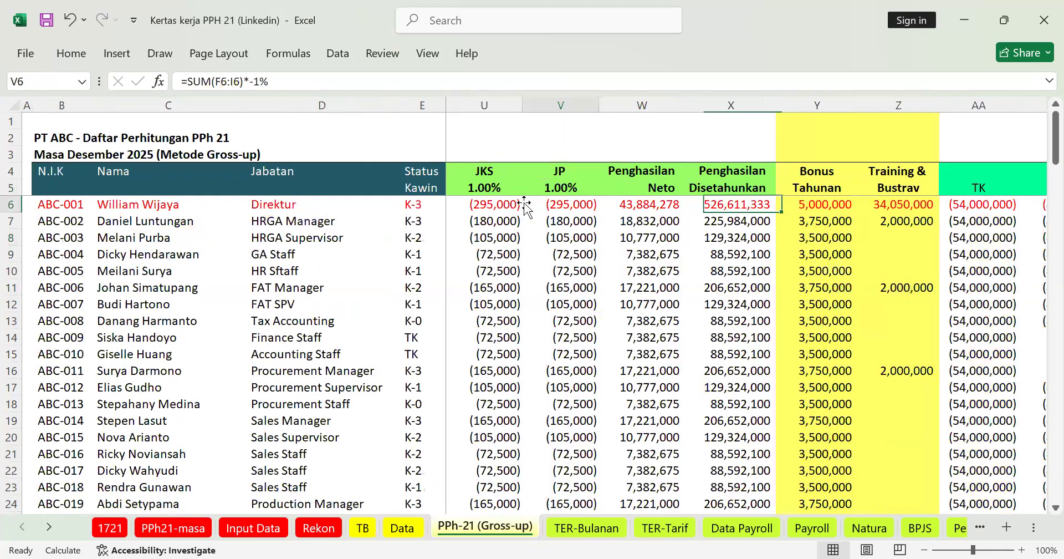
{"action": "key", "text": "Right"}
{"action": "key", "text": "Right"}
{"action": "key", "text": "Right"}
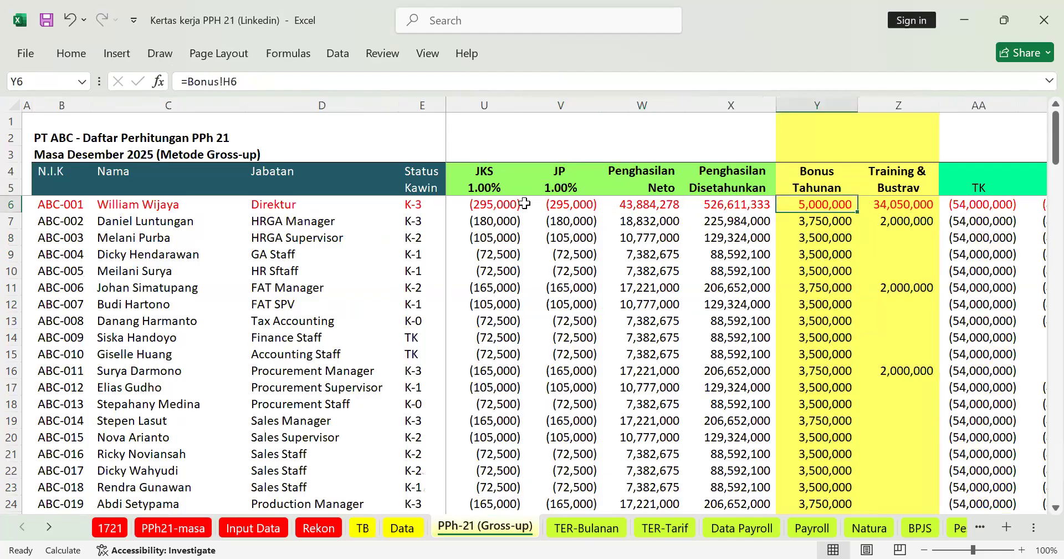
{"action": "key", "text": "Right"}
{"action": "key", "text": "Right"}
{"action": "key", "text": "Right"}
{"action": "key", "text": "Right"}
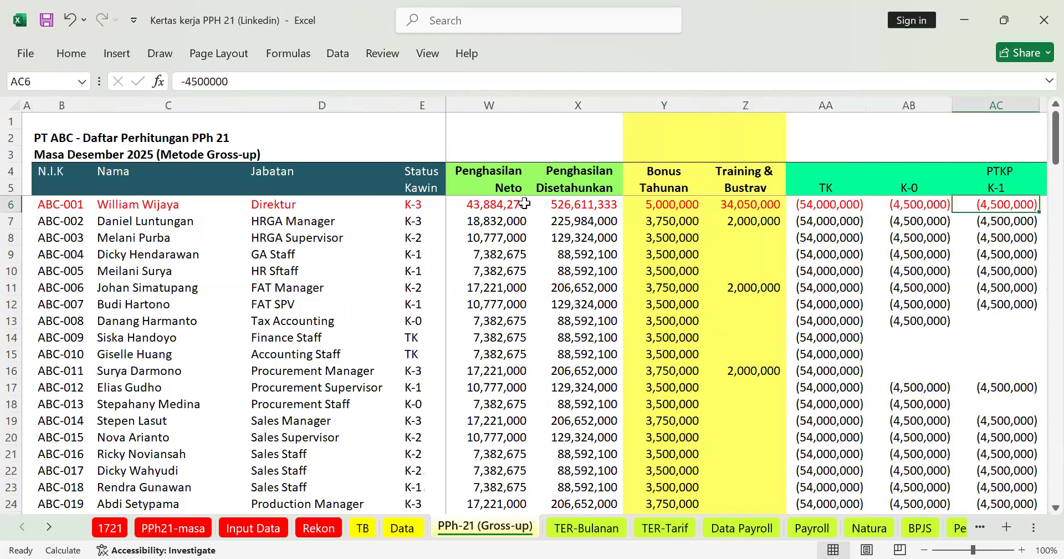
{"action": "key", "text": "Right"}
{"action": "key", "text": "Right"}
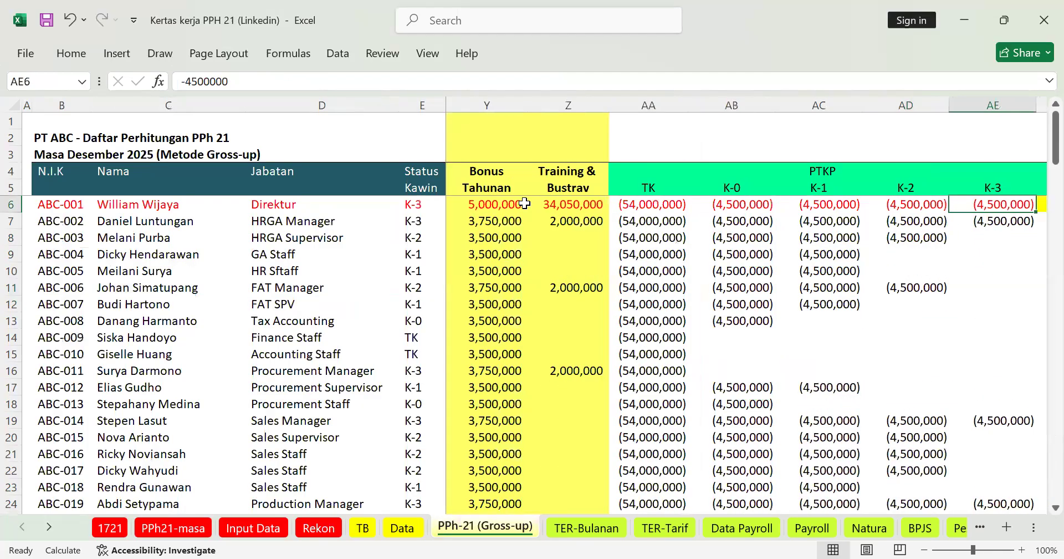
{"action": "key", "text": "Right"}
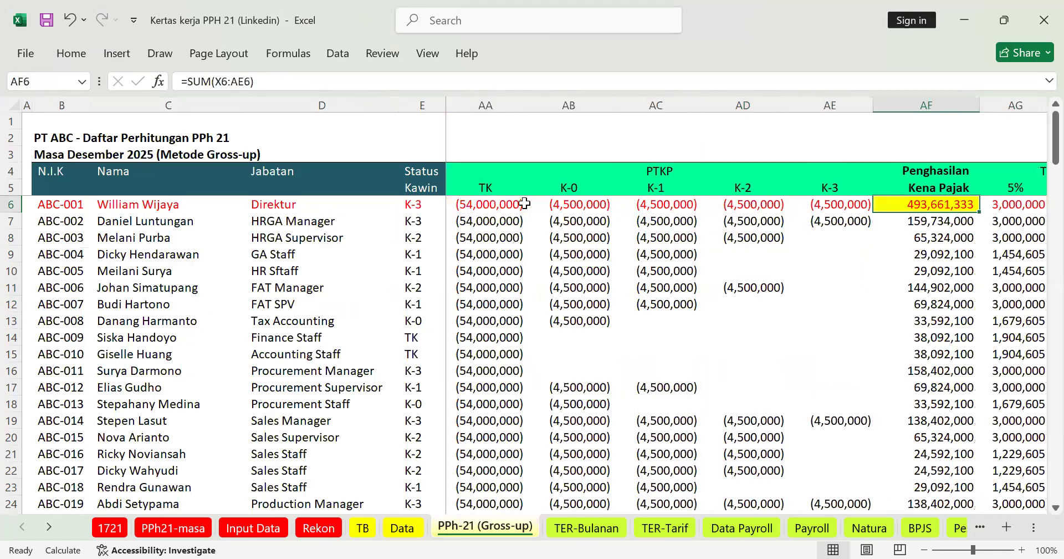
Go back along row 6 to Penghasilan Neto and select X6:Z6 to total annualised income, Bonus Tahunan and Training & Bustrav.
{"action": "key", "text": "Left"}
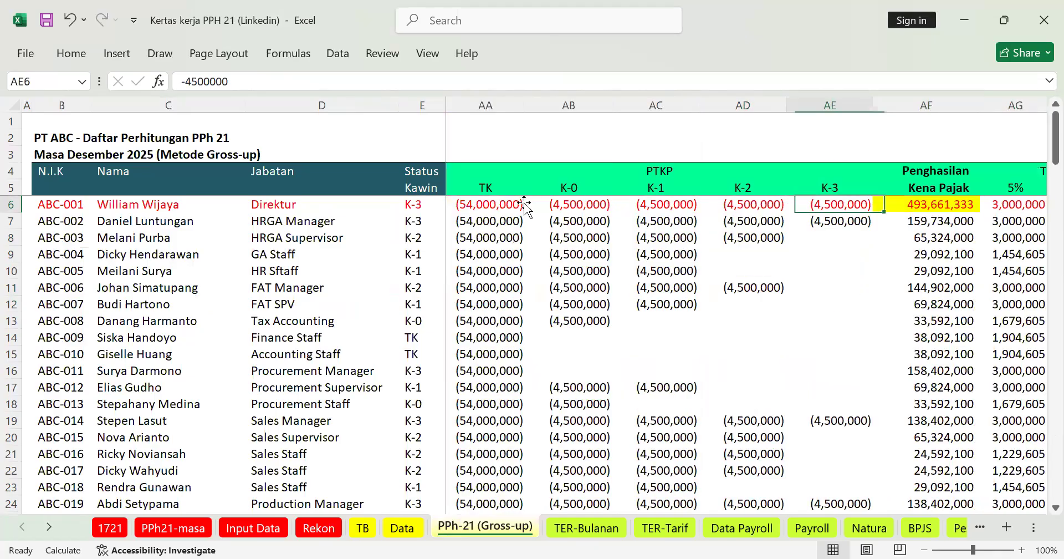
{"action": "key", "text": "Left"}
{"action": "key", "text": "Left"}
{"action": "key", "text": "Left"}
{"action": "key", "text": "Left"}
{"action": "key", "text": "Left"}
{"action": "key", "text": "Left"}
{"action": "key", "text": "Left"}
{"action": "key", "text": "Left"}
{"action": "key", "text": "Left"}
{"action": "key", "text": "Right"}
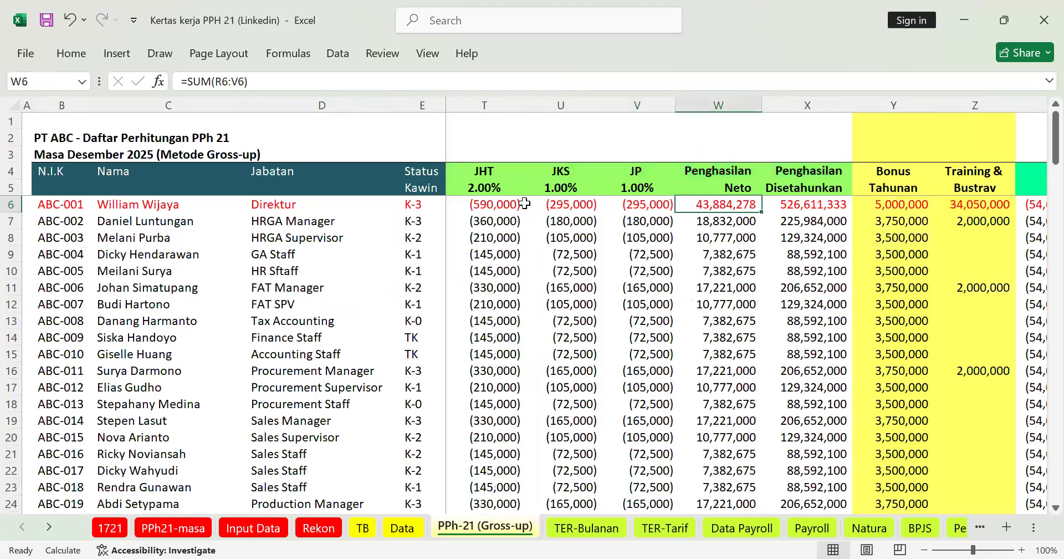
{"action": "key", "text": "Right"}
{"action": "key", "text": "shift+Right"}
{"action": "key", "text": "shift+Right"}
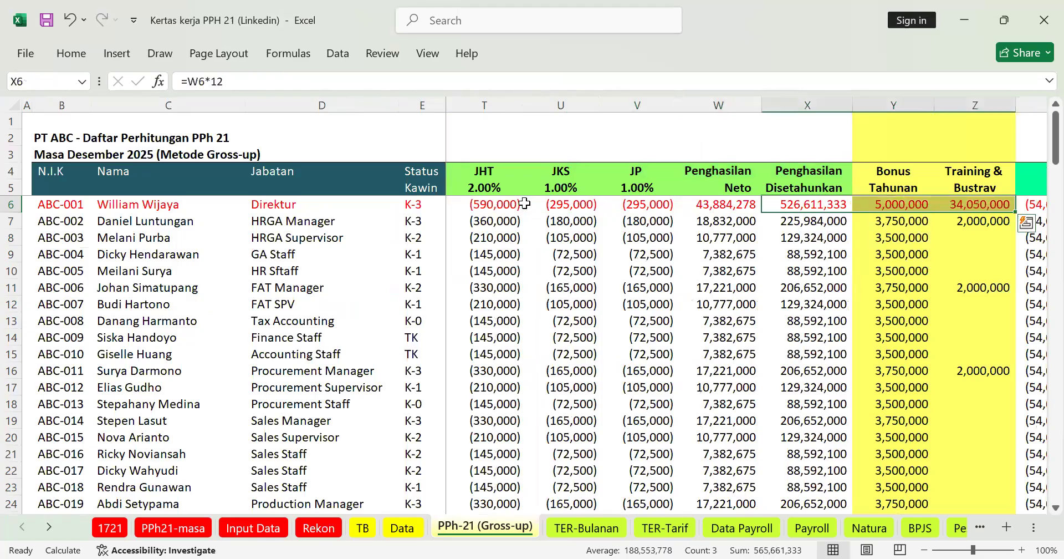
Compare the row 6 formulas for Bonus Tahunan, Training & Bustrav and Penghasilan Disetahunkan, and select Y6:Z6 to total the irregular income.
{"action": "key", "text": "Right"}
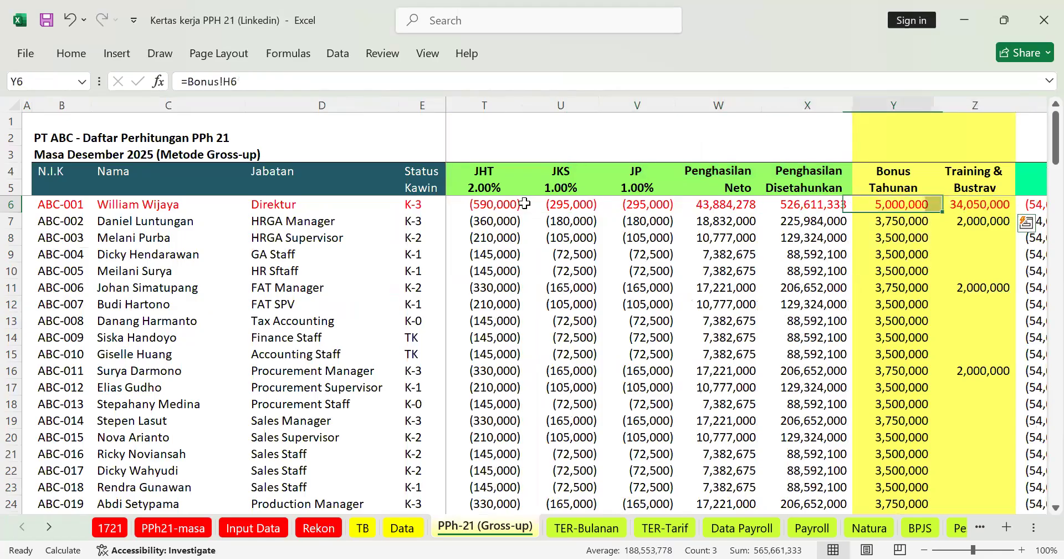
{"action": "key", "text": "Right"}
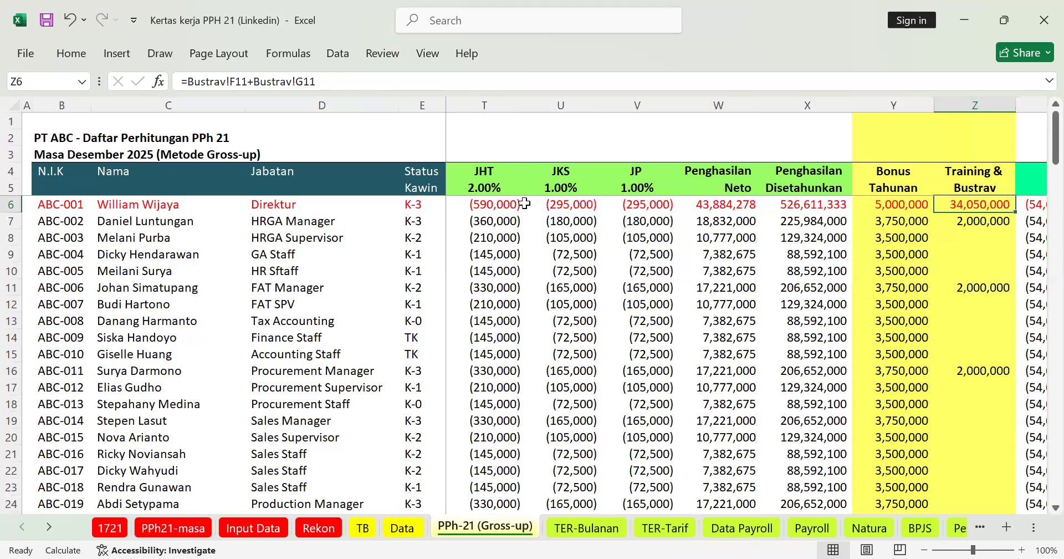
{"action": "key", "text": "Left"}
{"action": "key", "text": "Left"}
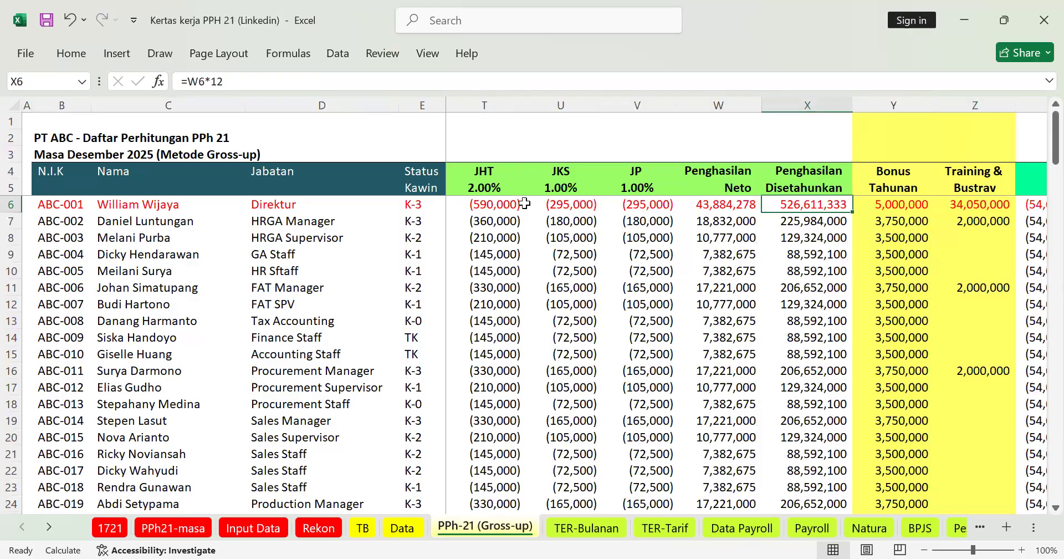
{"action": "key", "text": "Right"}
{"action": "key", "text": "shift+Right"}
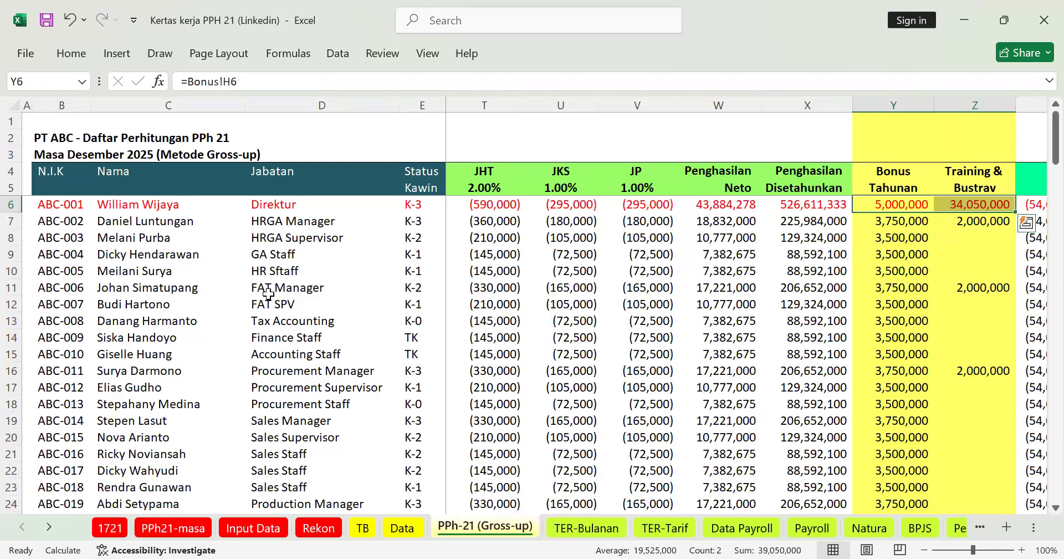
Locate the Beban Bonus Tahunan, Beban Training and Beban Perjalanan Dinas accounts on the TB sheet.
{"action": "left_click", "coordinate": [364, 532]}
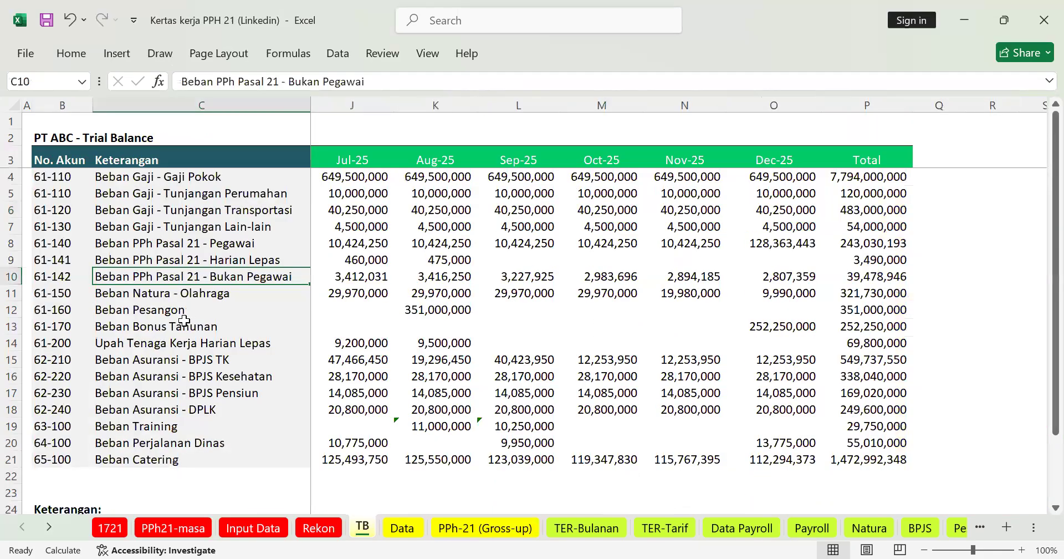
{"action": "left_click", "coordinate": [186, 324]}
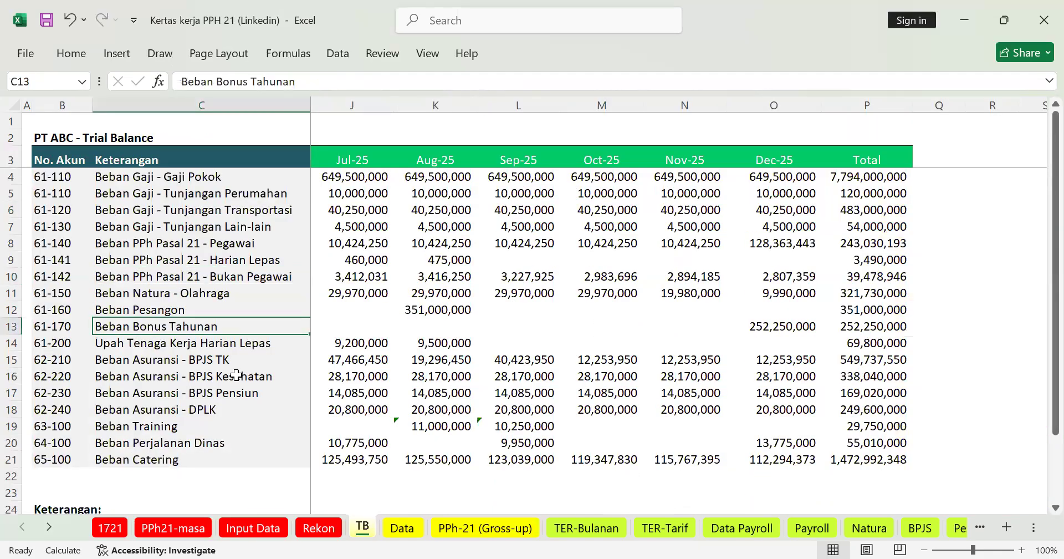
{"action": "left_click", "coordinate": [206, 426]}
{"action": "left_click", "coordinate": [205, 444]}
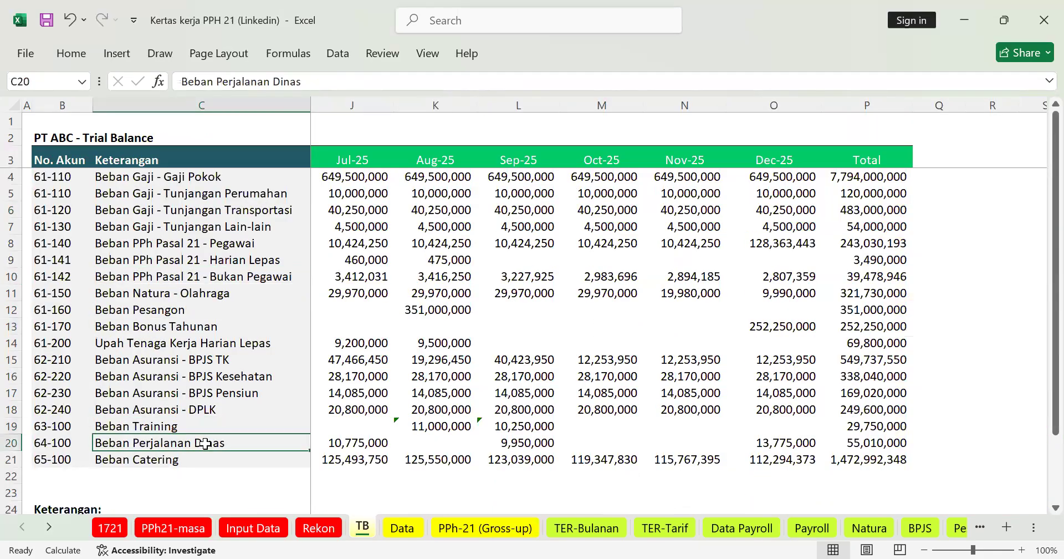
Read the Beban Perjalanan Dinas row on the TB sheet month by month, through to its Total formula.
{"action": "key", "text": "Right"}
{"action": "key", "text": "Right"}
{"action": "key", "text": "Right"}
{"action": "key", "text": "Right"}
{"action": "key", "text": "Left"}
{"action": "key", "text": "Left"}
{"action": "key", "text": "Left"}
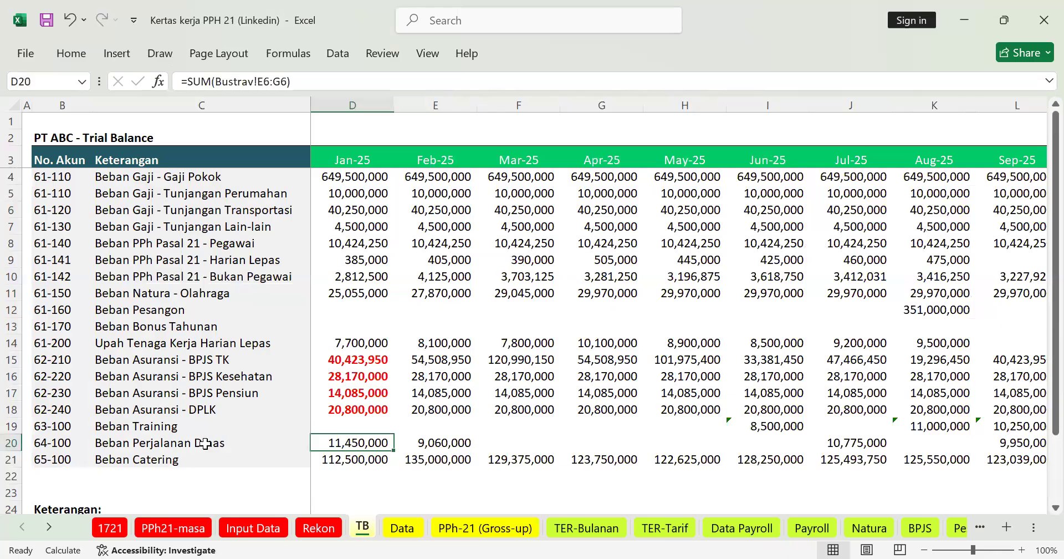
{"action": "key", "text": "Right"}
{"action": "key", "text": "Right"}
{"action": "key", "text": "Right"}
{"action": "key", "text": "Right"}
{"action": "key", "text": "Right"}
{"action": "key", "text": "Right"}
{"action": "key", "text": "Right"}
{"action": "key", "text": "Right"}
{"action": "key", "text": "Right"}
{"action": "key", "text": "Right"}
{"action": "key", "text": "Right"}
{"action": "key", "text": "Right"}
{"action": "key", "text": "Right"}
{"action": "key", "text": "Right"}
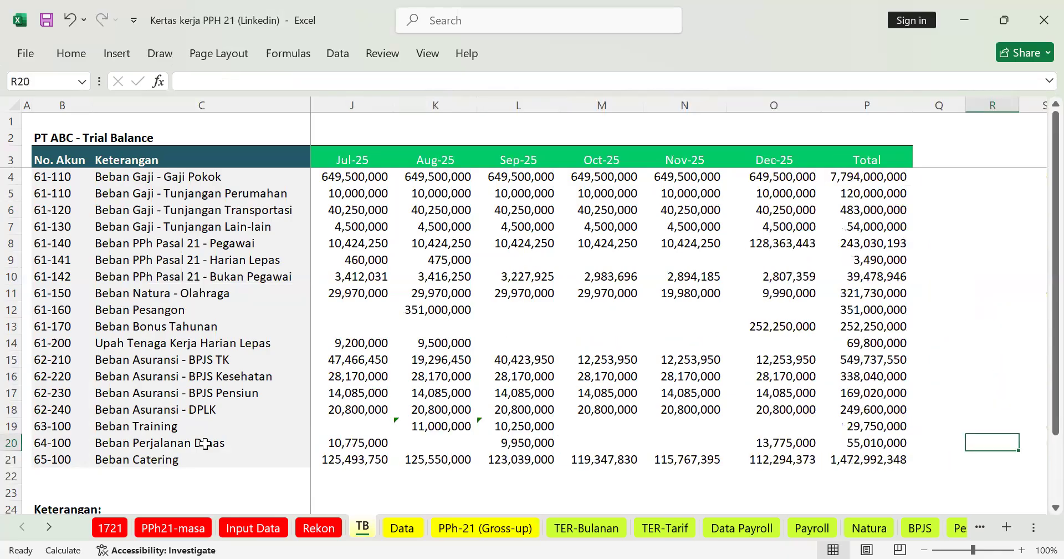
{"action": "key", "text": "Left"}
{"action": "key", "text": "Left"}
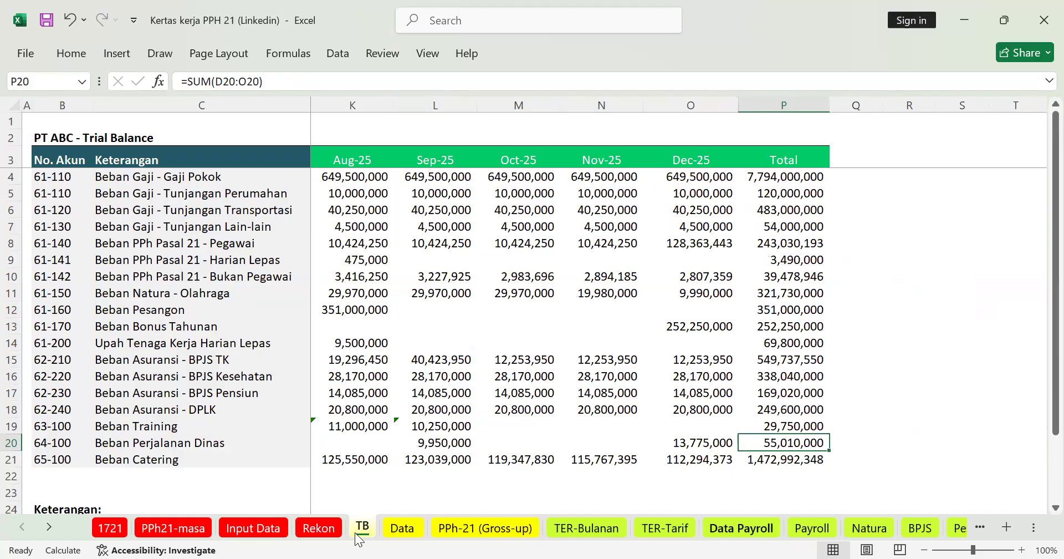
Check the Training & Bustrav formula in Z6 on PPh-21 (Gross-up) and the December PPh 21 Terhutang for Pegawai Tetap on Rekon.
{"action": "left_click", "coordinate": [488, 527]}
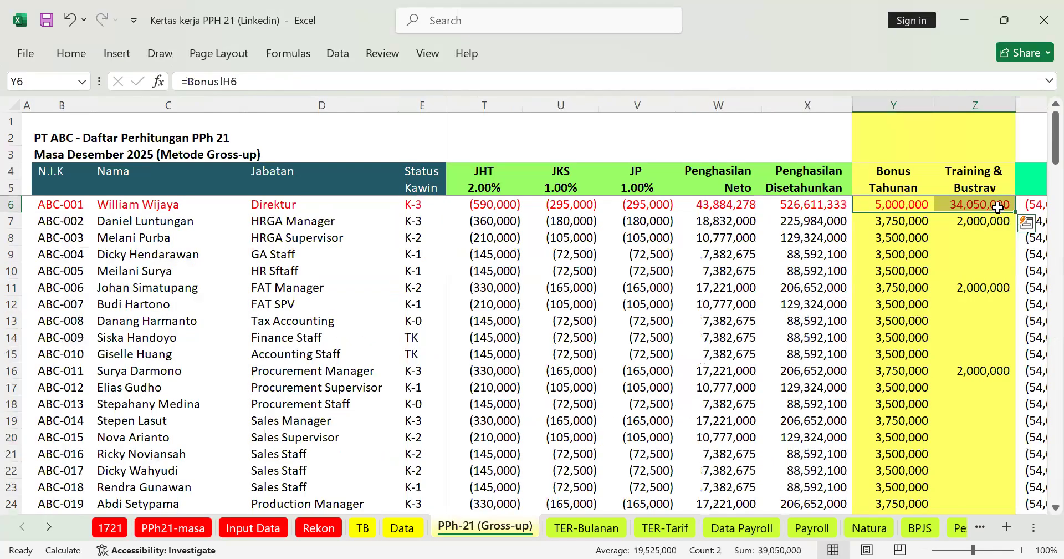
{"action": "left_click", "coordinate": [997, 207]}
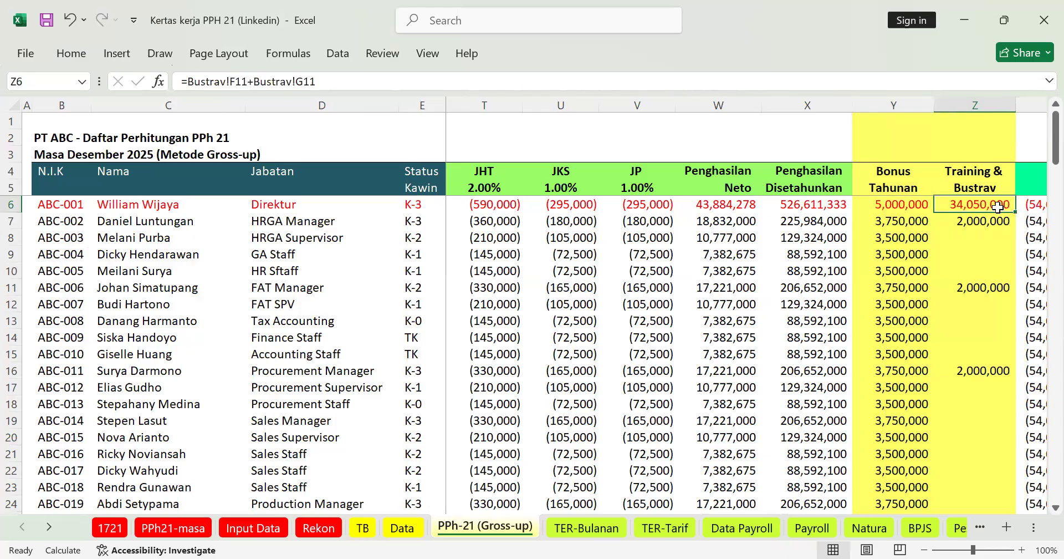
{"action": "left_click", "coordinate": [320, 527]}
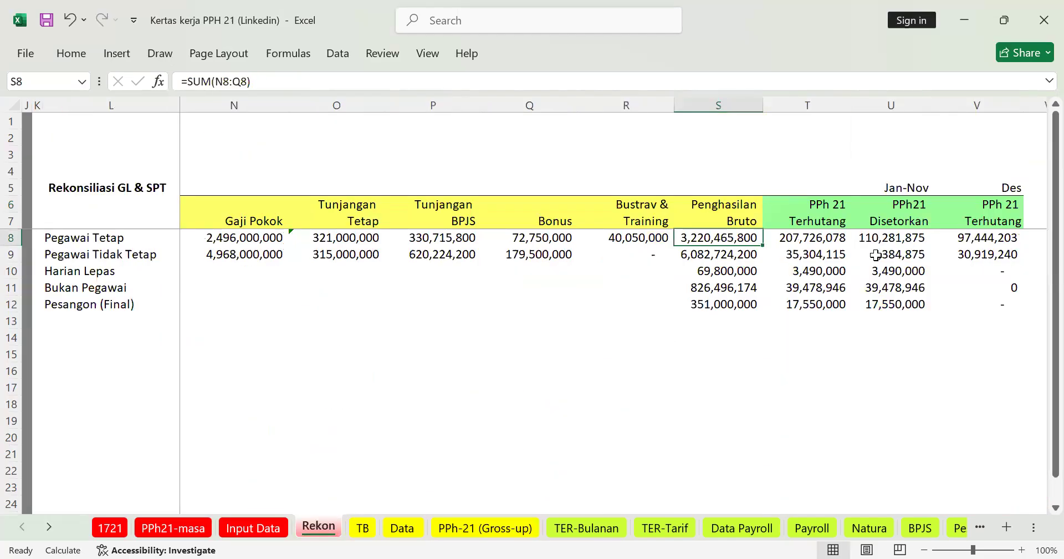
{"action": "left_click", "coordinate": [964, 234]}
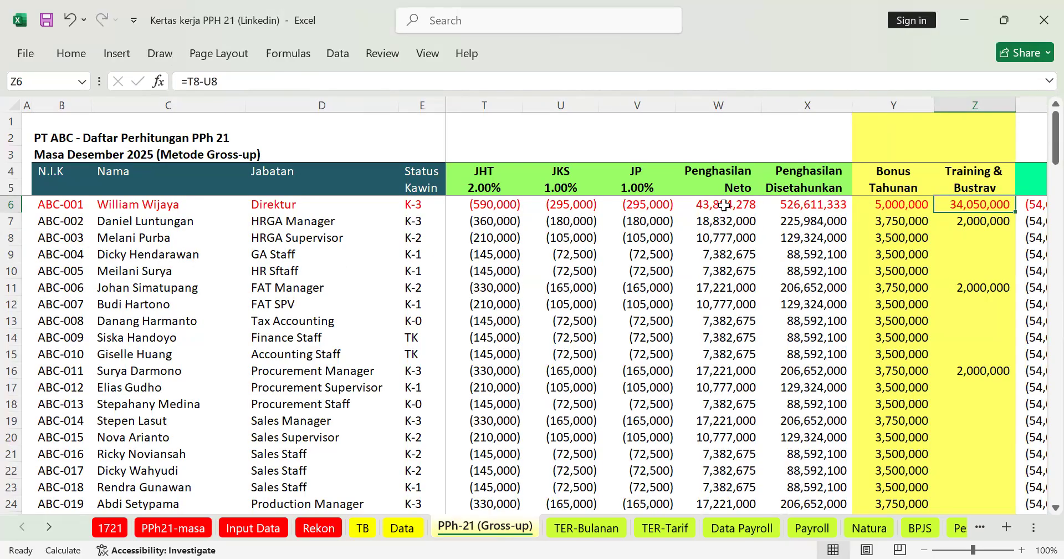
On PPh-21 (Gross-up), follow row 6 from Penghasilan Neto through the irregular income, PTKP and Penghasilan Kena Pajak to the Pasal 17 rates.
{"action": "left_click", "coordinate": [724, 205]}
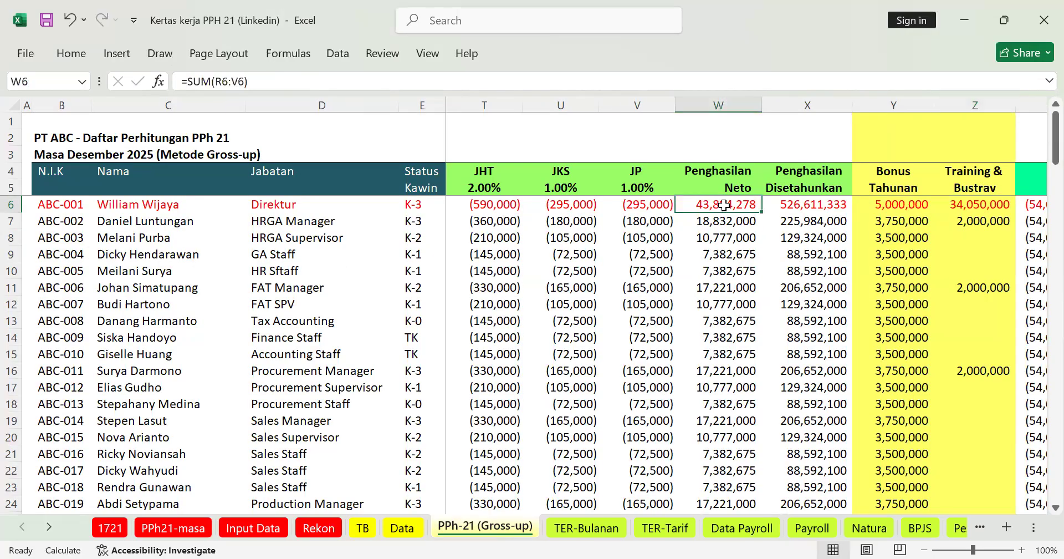
{"action": "key", "text": "Right"}
{"action": "key", "text": "Right"}
{"action": "key", "text": "Right"}
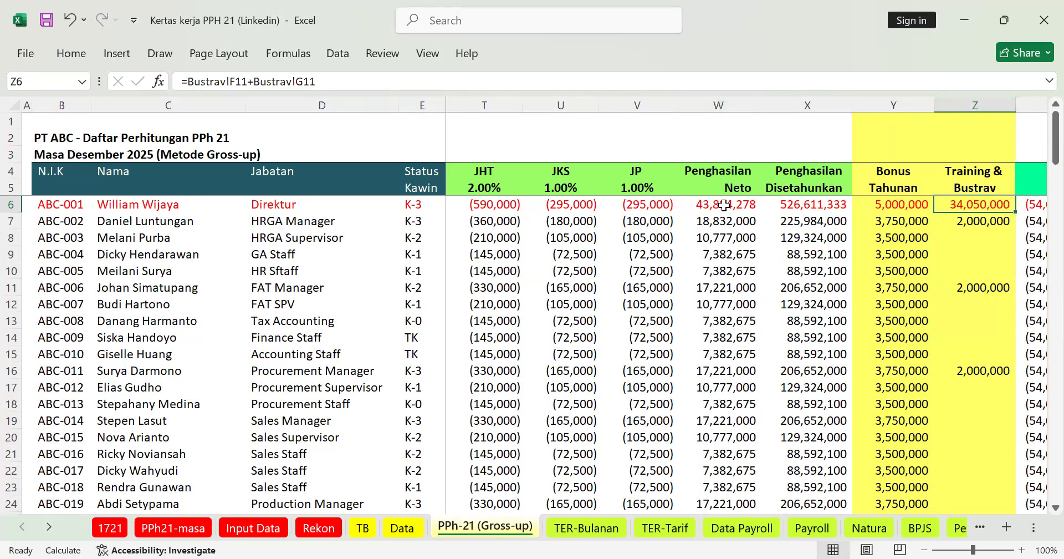
{"action": "key", "text": "Right"}
{"action": "key", "text": "Right"}
{"action": "key", "text": "Right"}
{"action": "key", "text": "Right"}
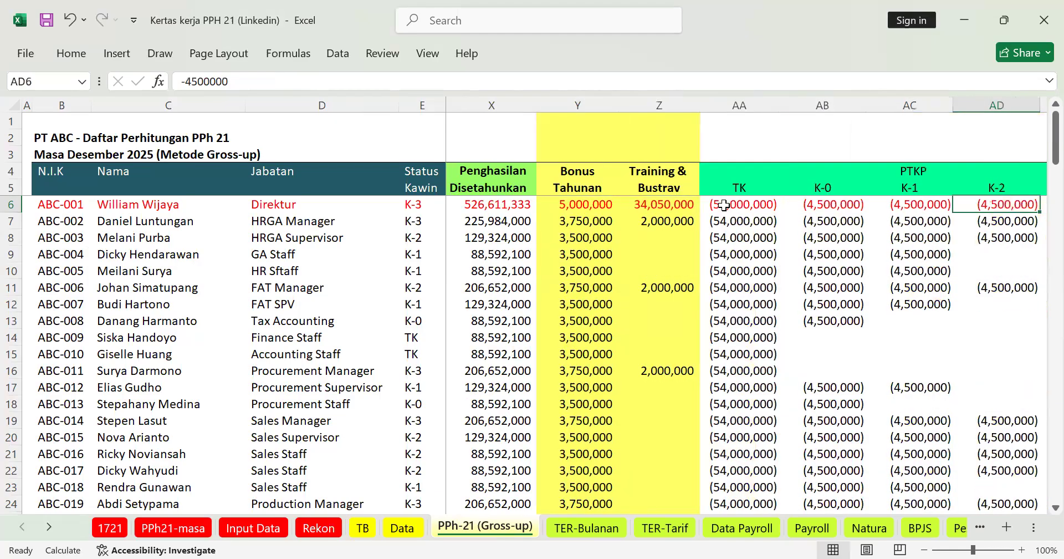
{"action": "key", "text": "Right"}
{"action": "key", "text": "Right"}
{"action": "key", "text": "Right"}
{"action": "key", "text": "Right"}
{"action": "key", "text": "Right"}
{"action": "key", "text": "Right"}
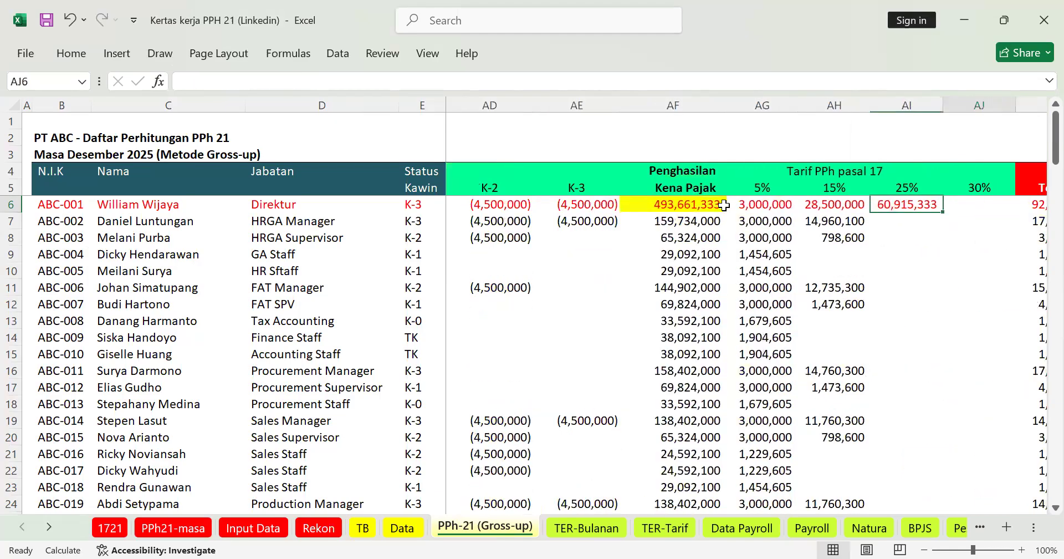
Continue along row 6 past Pajak Terhutang and PPH 21 Masa, and select the Test calculation block AN6:AO22.
{"action": "key", "text": "Right"}
{"action": "key", "text": "Right"}
{"action": "key", "text": "Right"}
{"action": "key", "text": "Right"}
{"action": "key", "text": "Right"}
{"action": "key", "text": "Right"}
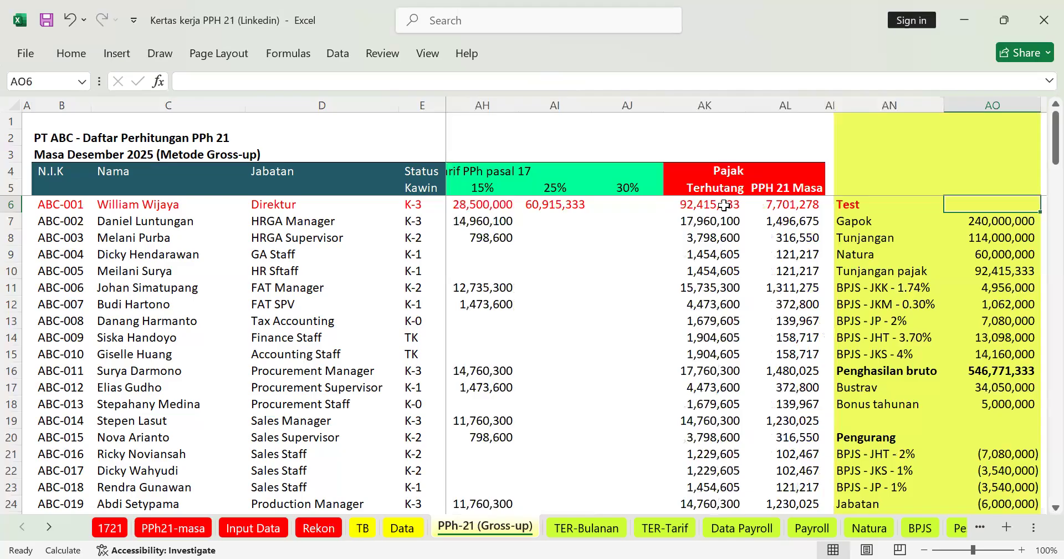
{"action": "left_click_drag", "start_coordinate": [744, 205], "coordinate": [829, 475]}
Glance at the TB sheet, then examine the Test amounts in column AO and the PPH 21 Masa formula in AL6.
{"action": "left_click", "coordinate": [363, 533]}
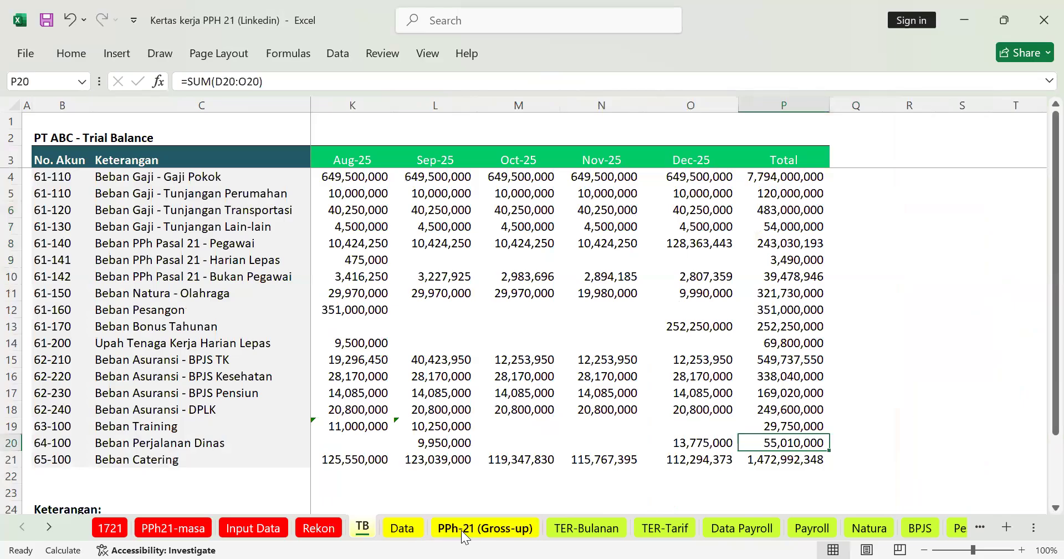
{"action": "left_click", "coordinate": [465, 533]}
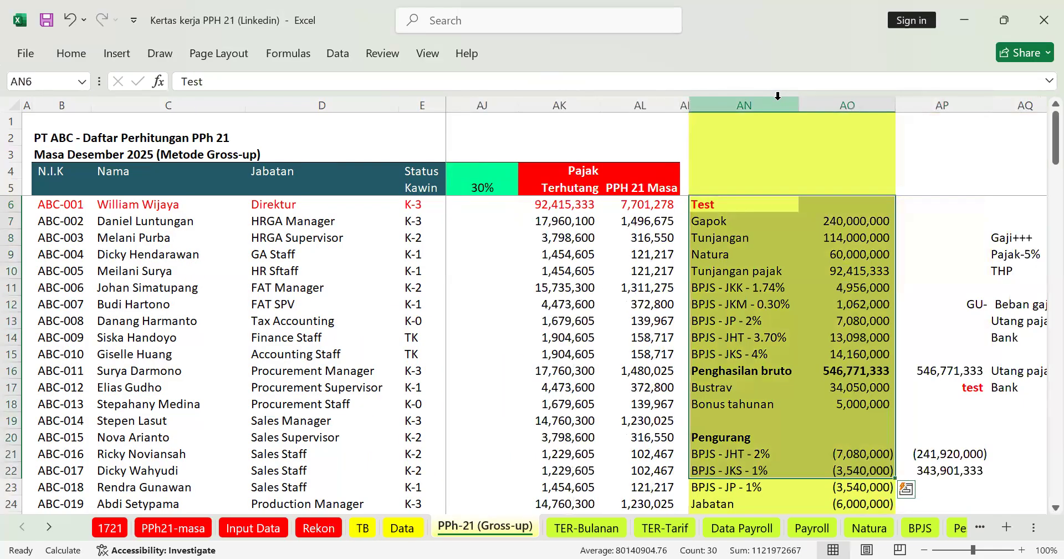
{"action": "left_click", "coordinate": [821, 96]}
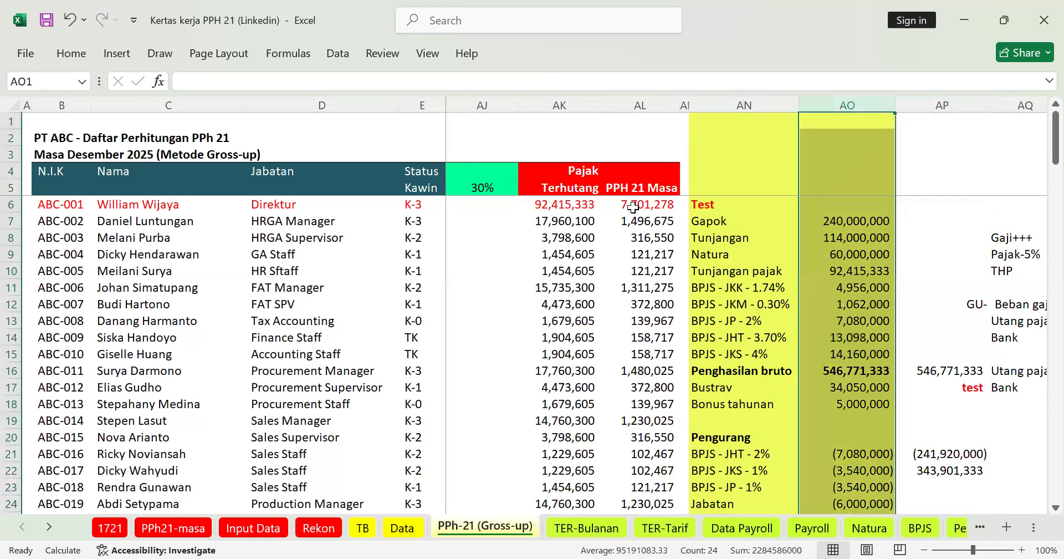
{"action": "left_click", "coordinate": [633, 207]}
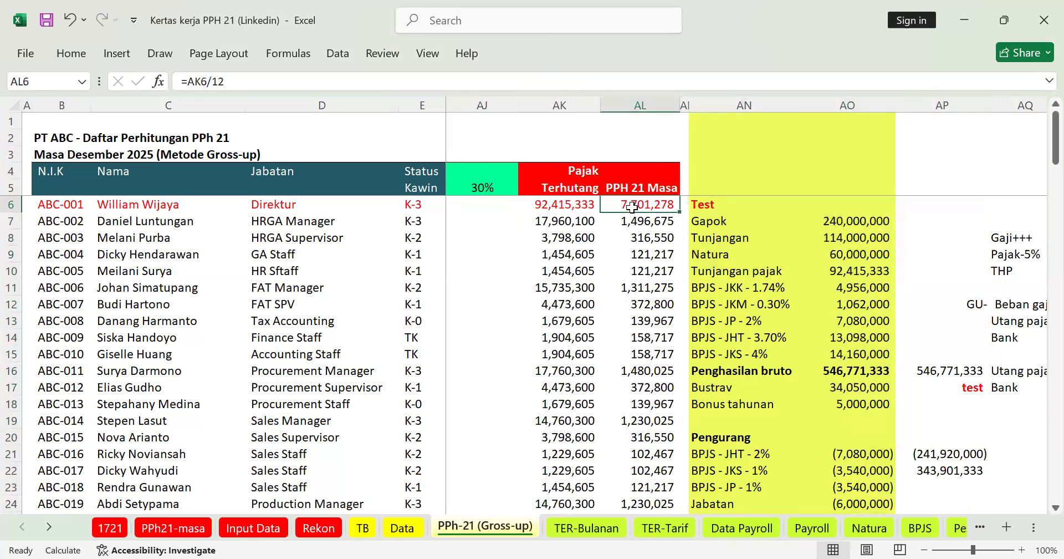
Compare the October Beban Asuransi - BPJS TK formula on TB with the Gapok and BPJS - JKM lines of the Test calculation.
{"action": "left_click", "coordinate": [361, 530]}
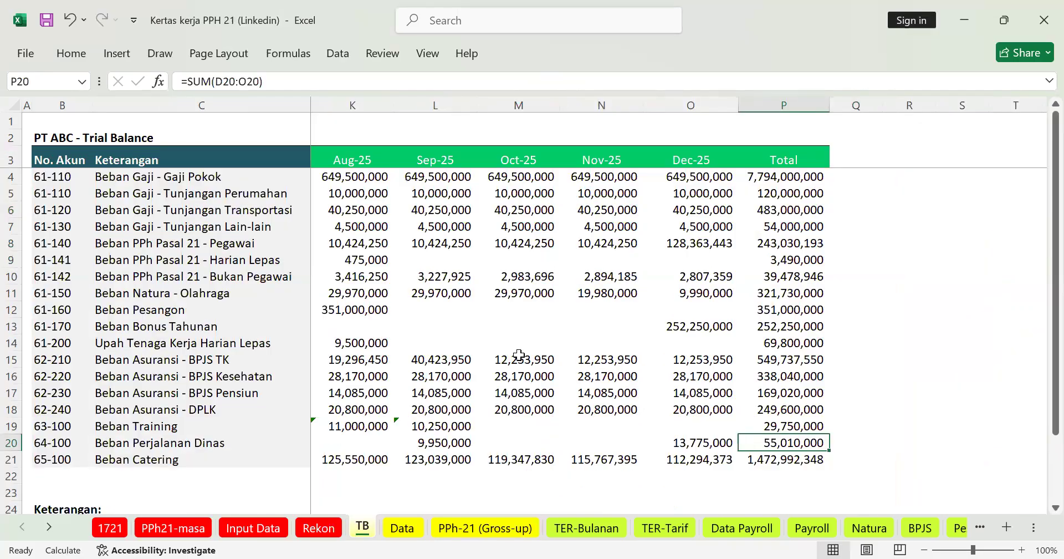
{"action": "left_click", "coordinate": [519, 355]}
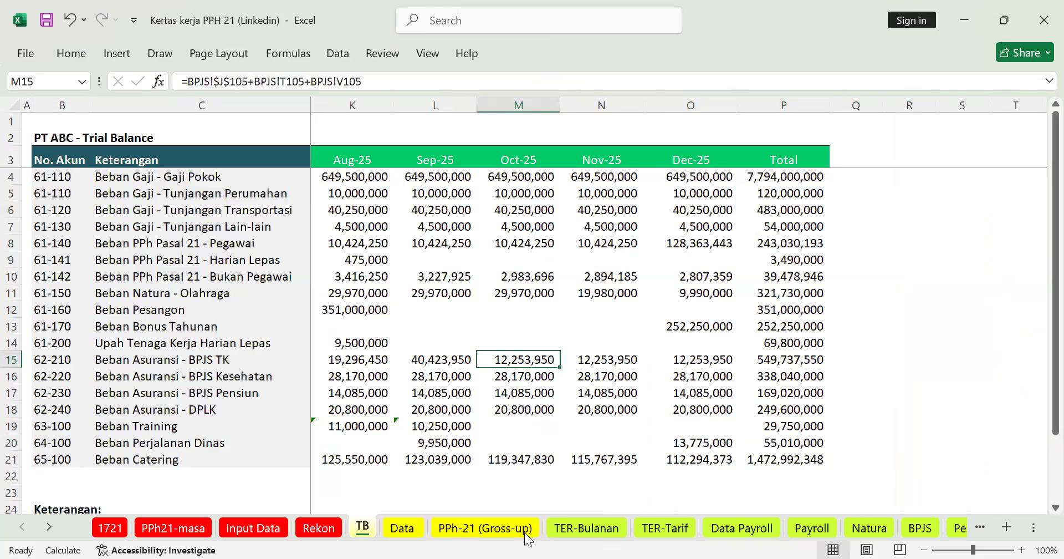
{"action": "key", "text": "ctrl+Page_Down"}
{"action": "key", "text": "ctrl+Page_Down"}
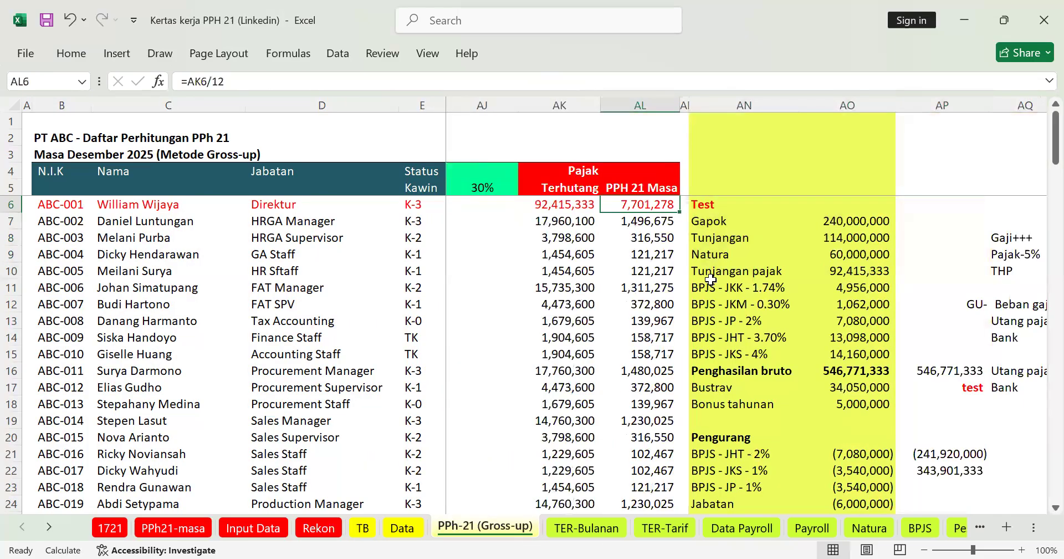
{"action": "left_click", "coordinate": [719, 215]}
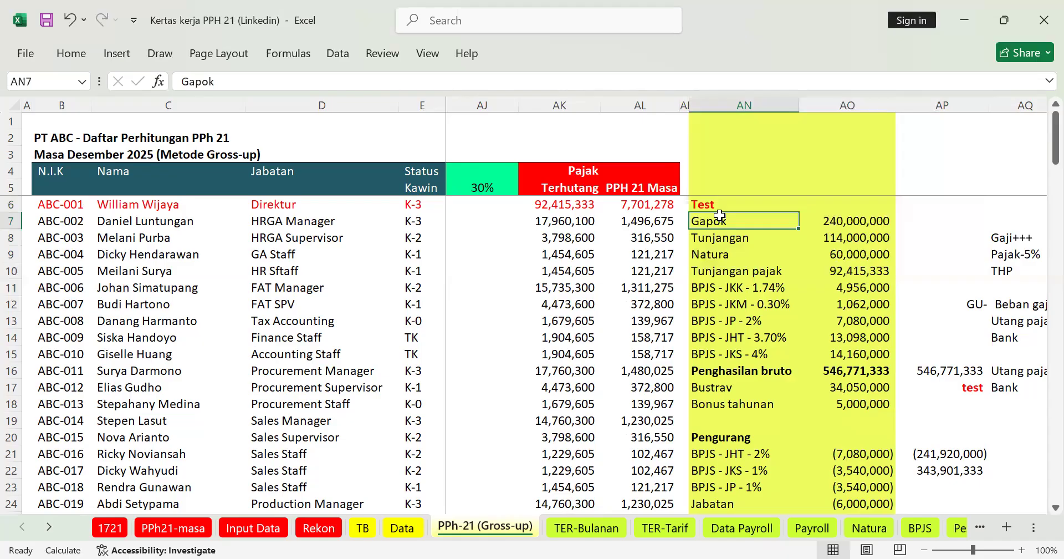
{"action": "left_click", "coordinate": [369, 534]}
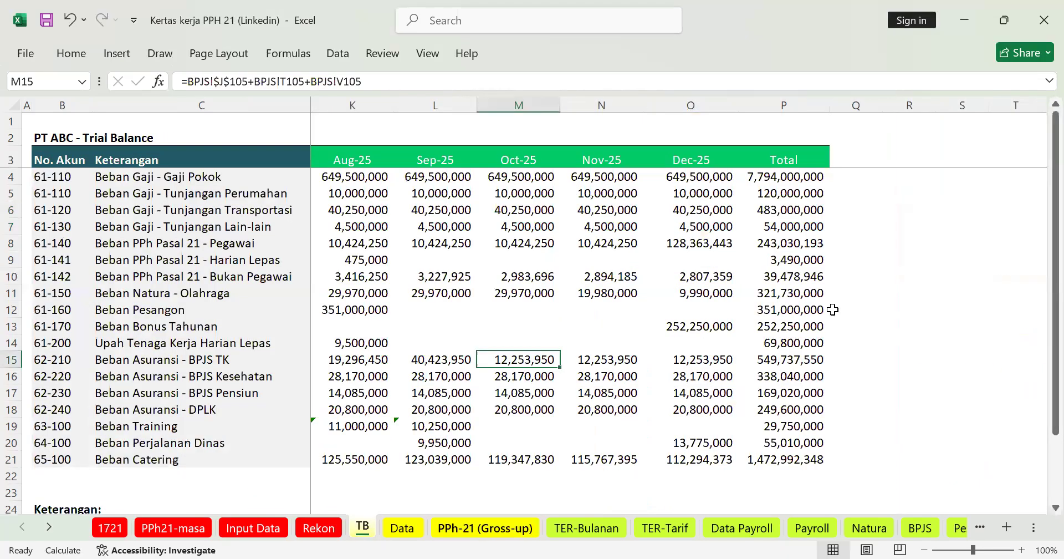
{"action": "key", "text": "ctrl+Page_Down"}
{"action": "key", "text": "ctrl+Page_Down"}
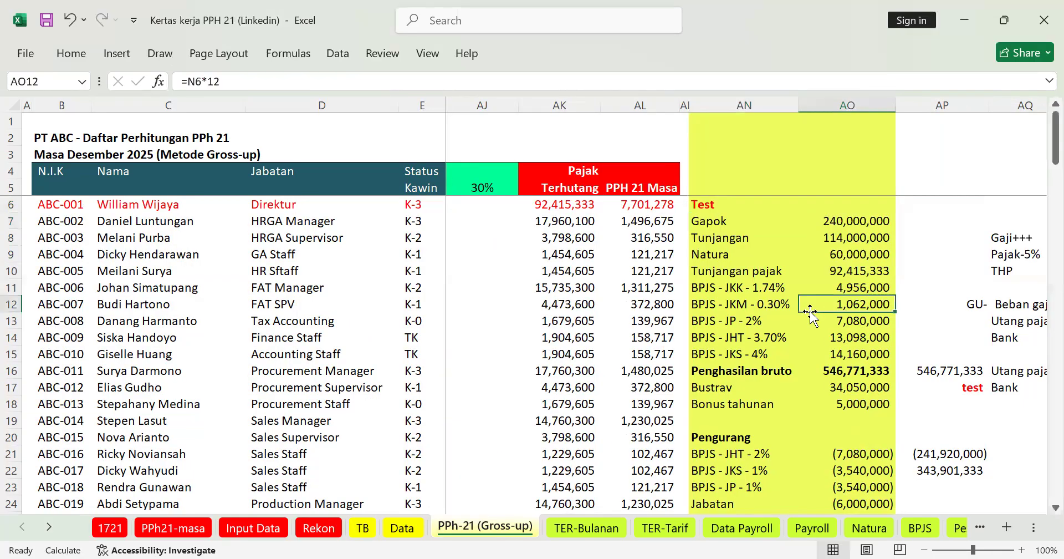
Look over the 1721, PPh21-masa and Input Data sheets, and return to the 1721 sheet.
{"action": "left_click", "coordinate": [109, 529]}
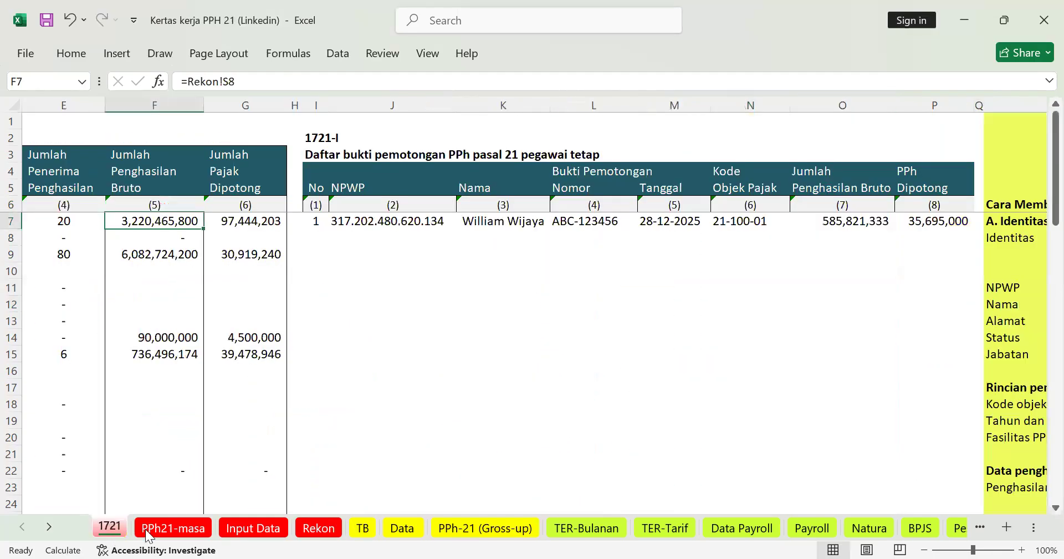
{"action": "left_click", "coordinate": [148, 530]}
{"action": "scroll", "coordinate": [207, 402], "scroll_direction": "down", "scroll_amount": 5}
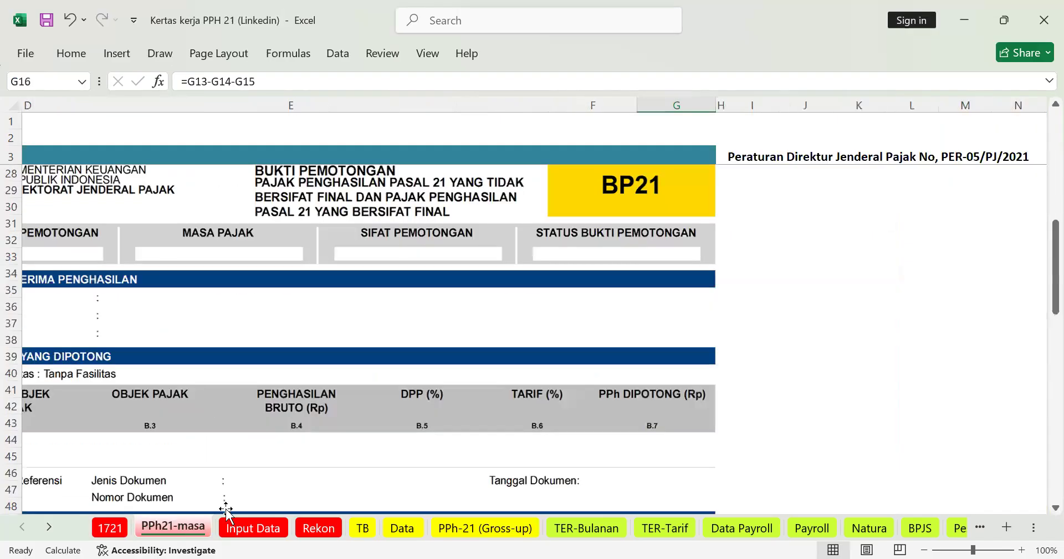
{"action": "left_click", "coordinate": [233, 529]}
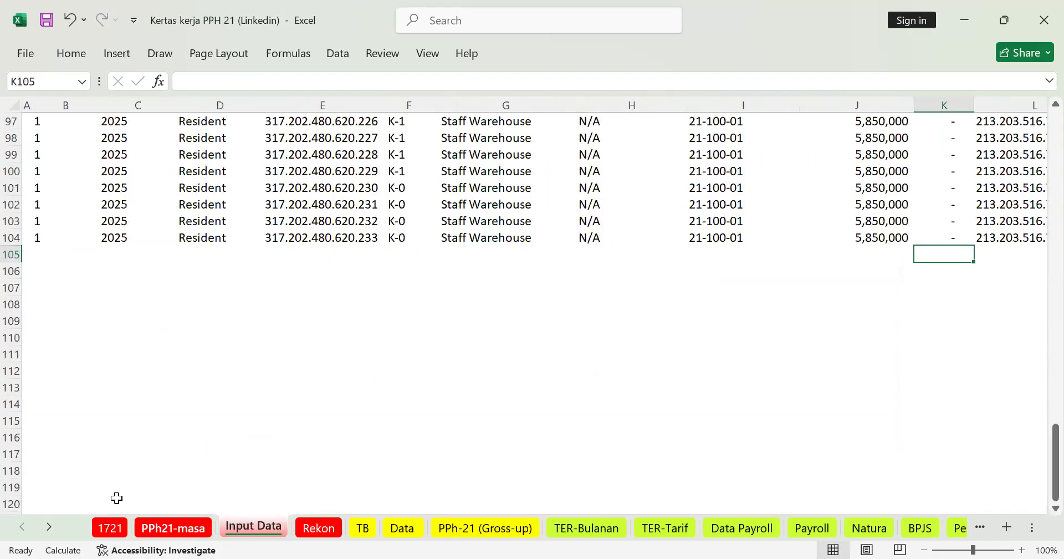
{"action": "key", "text": "ctrl+Page_Up"}
{"action": "key", "text": "ctrl+Page_Up"}
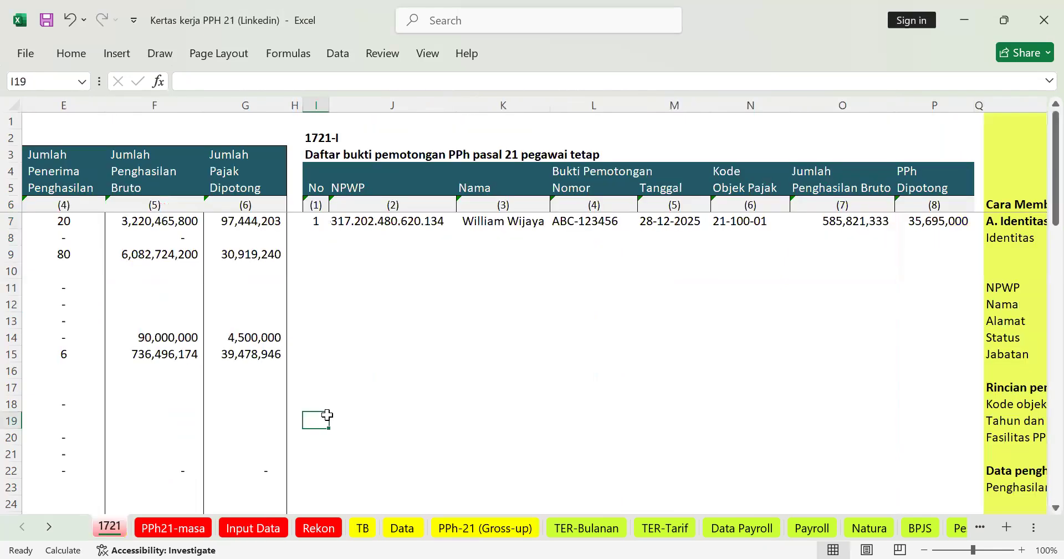
Review the five PPh Pasal 21 provisions listed below Lampiran C on the 1721 sheet, from Pegawai Tetap to Uang Pesangon dan Pensiun.
{"action": "key", "text": "Left"}
{"action": "key", "text": "Left"}
{"action": "key", "text": "Left"}
{"action": "key", "text": "Left"}
{"action": "key", "text": "Left"}
{"action": "key", "text": "Left"}
{"action": "key", "text": "Left"}
{"action": "key", "text": "Left"}
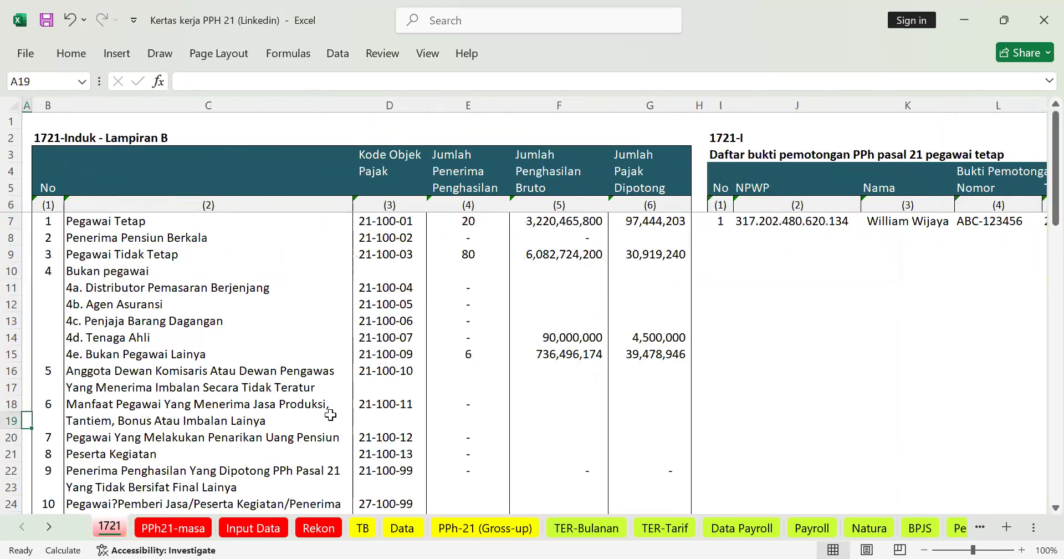
{"action": "scroll", "coordinate": [331, 414], "scroll_direction": "down", "scroll_amount": 10}
{"action": "left_click", "coordinate": [43, 370]}
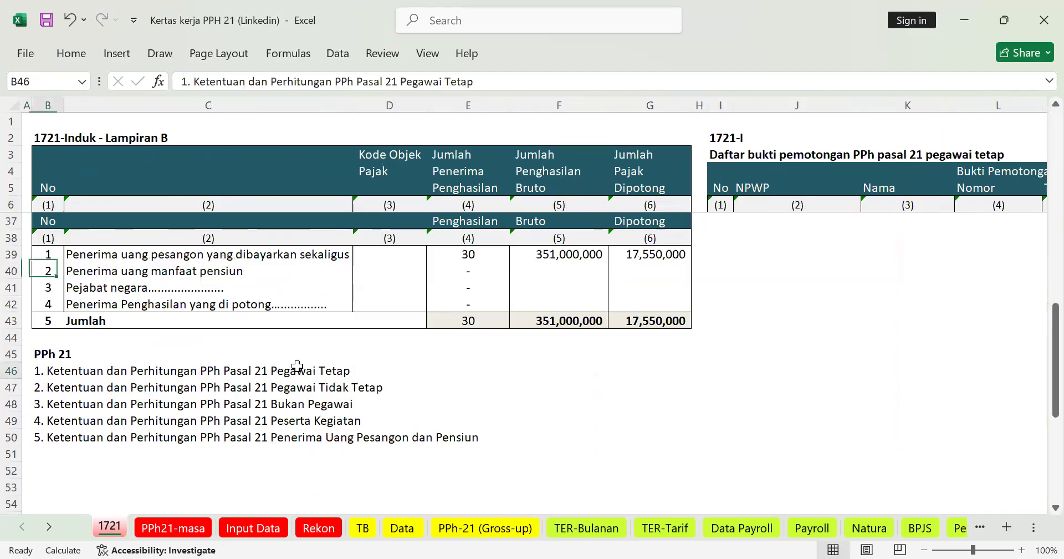
{"action": "left_click", "coordinate": [18, 387]}
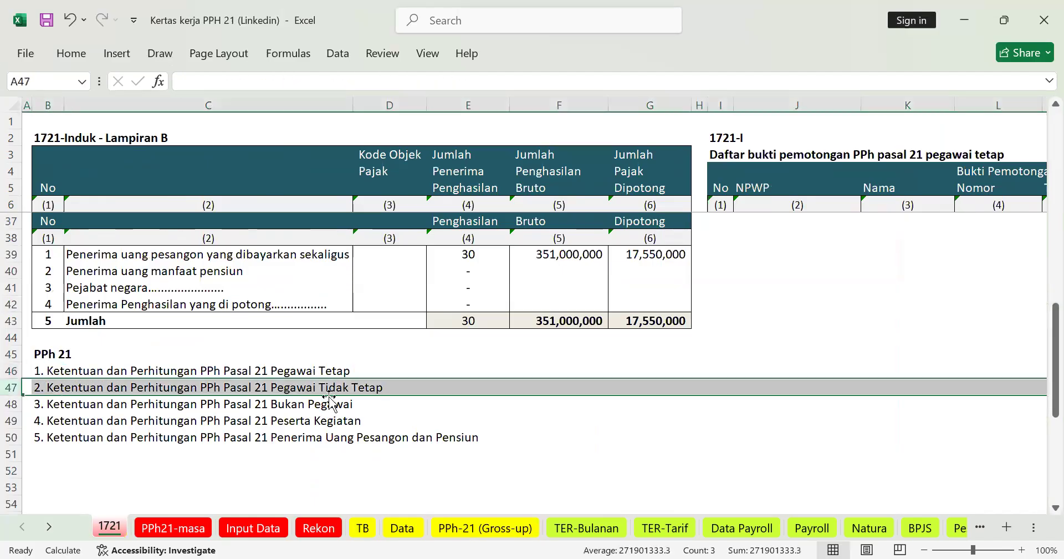
{"action": "left_click", "coordinate": [47, 404]}
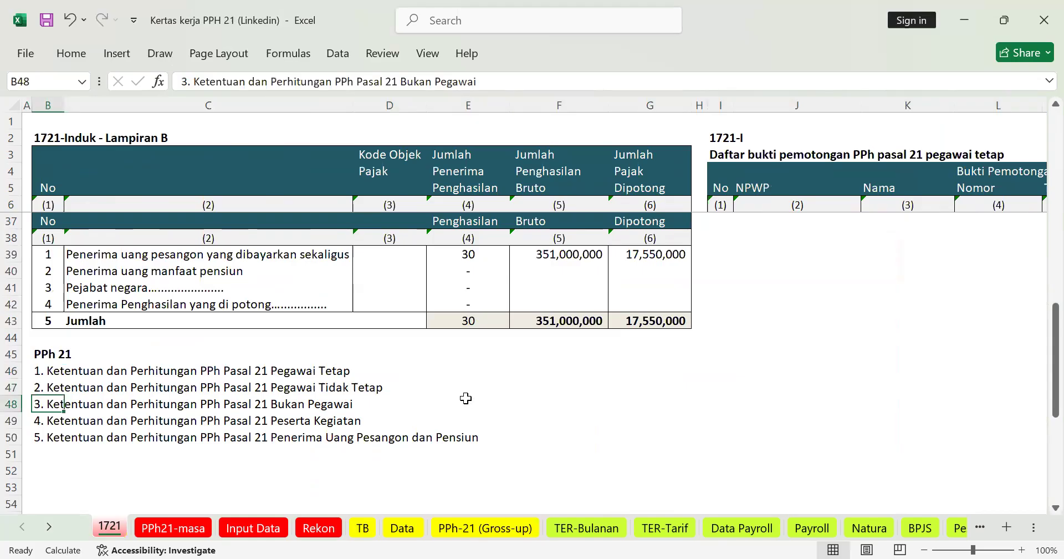
{"action": "left_click", "coordinate": [47, 422]}
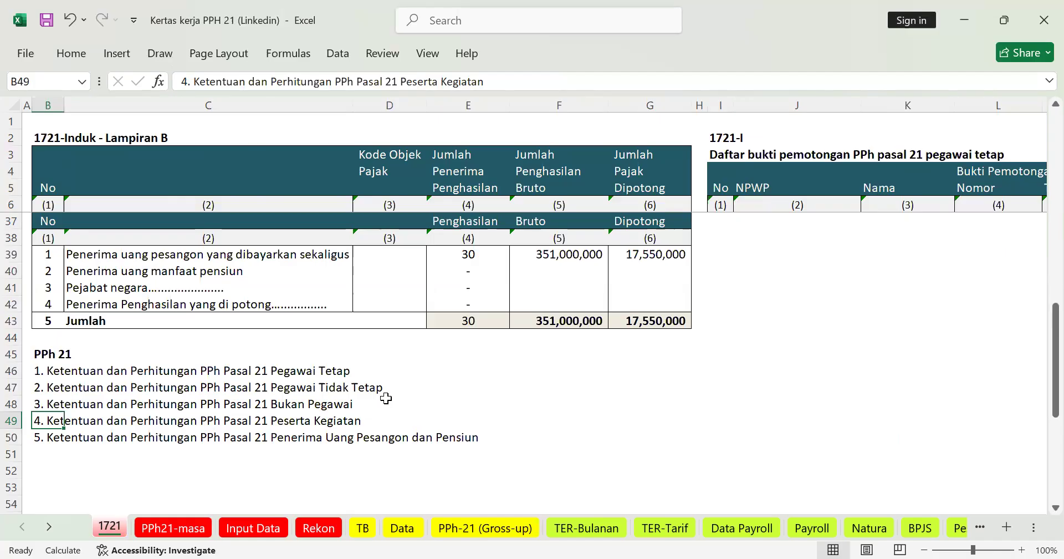
{"action": "left_click", "coordinate": [47, 444]}
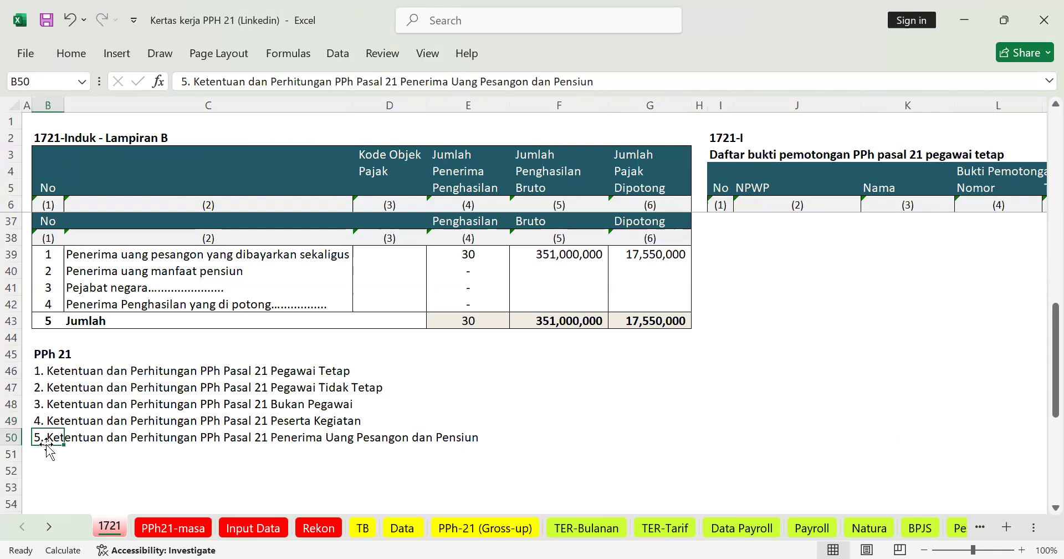
Check the gross income and tax withheld formulas for lump-sum severance recipients in 1721-Induk Lampiran C.
{"action": "scroll", "coordinate": [344, 297], "scroll_direction": "up", "scroll_amount": 1}
{"action": "left_click", "coordinate": [111, 321]}
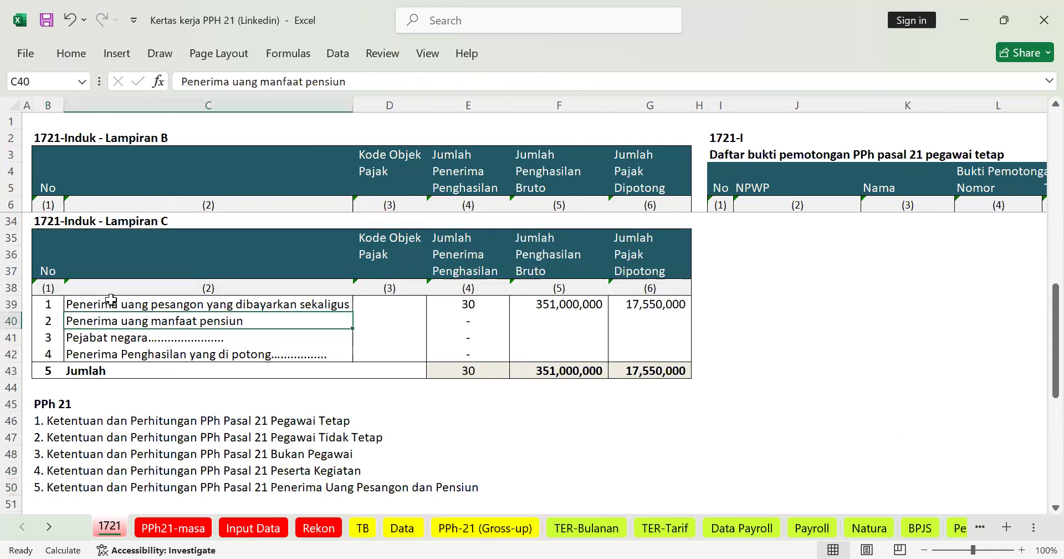
{"action": "left_click", "coordinate": [565, 303]}
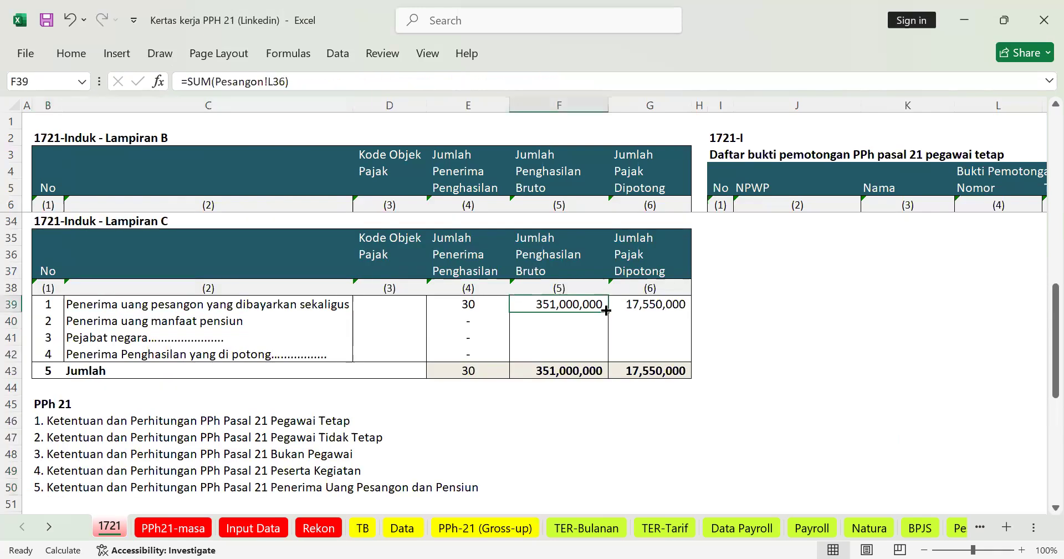
{"action": "left_click", "coordinate": [645, 310]}
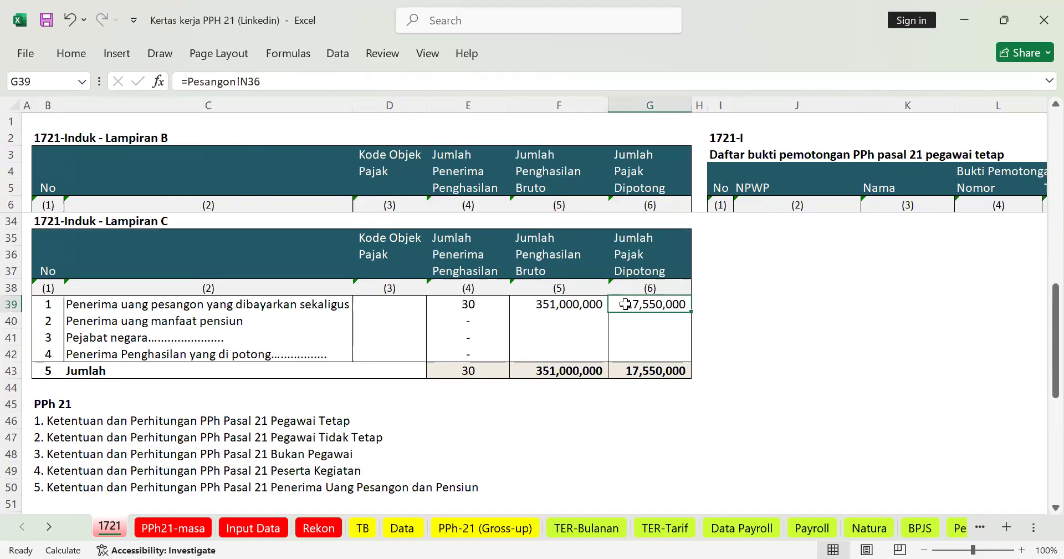
Compare the severance gross income in 1721-Induk Lampiran C with the Beban Pesangon total on TB, and return to the 1721 sheet.
{"action": "left_click", "coordinate": [565, 304]}
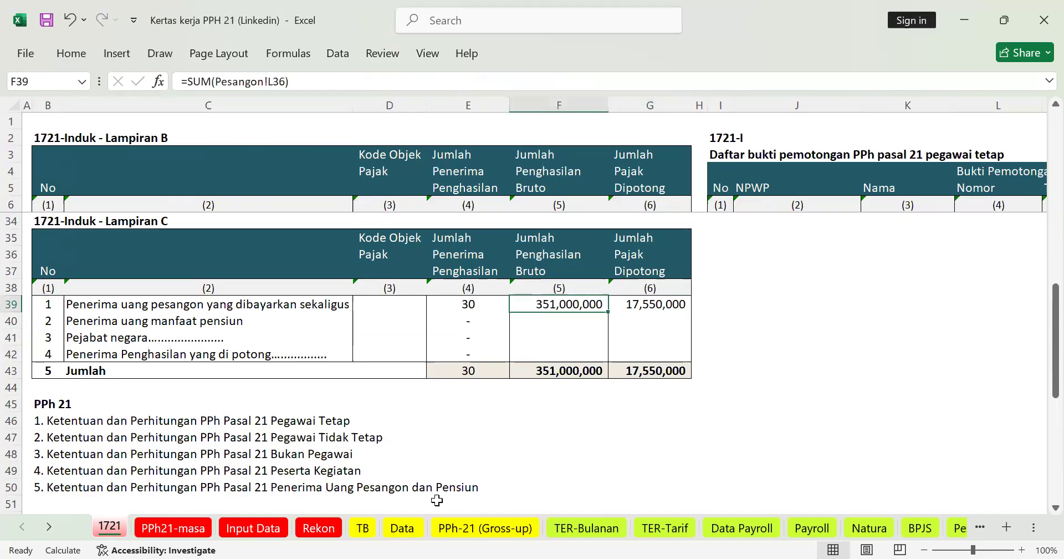
{"action": "left_click", "coordinate": [362, 531]}
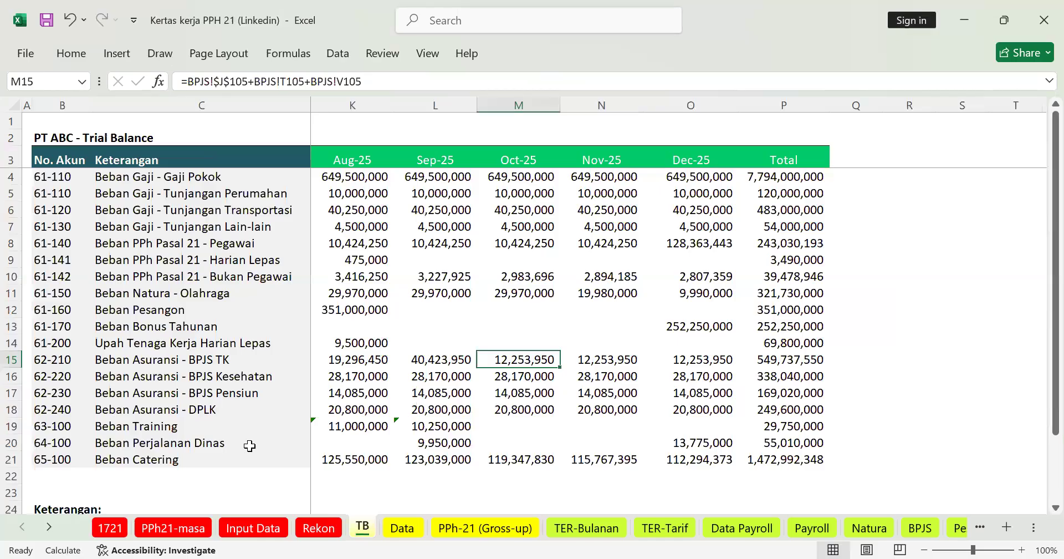
{"action": "left_click", "coordinate": [249, 445]}
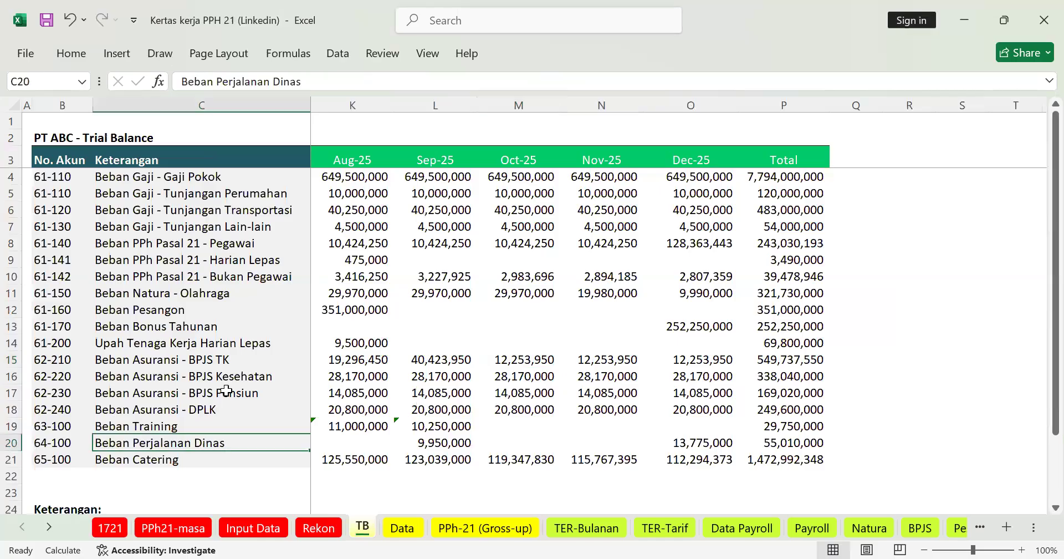
{"action": "left_click", "coordinate": [214, 311]}
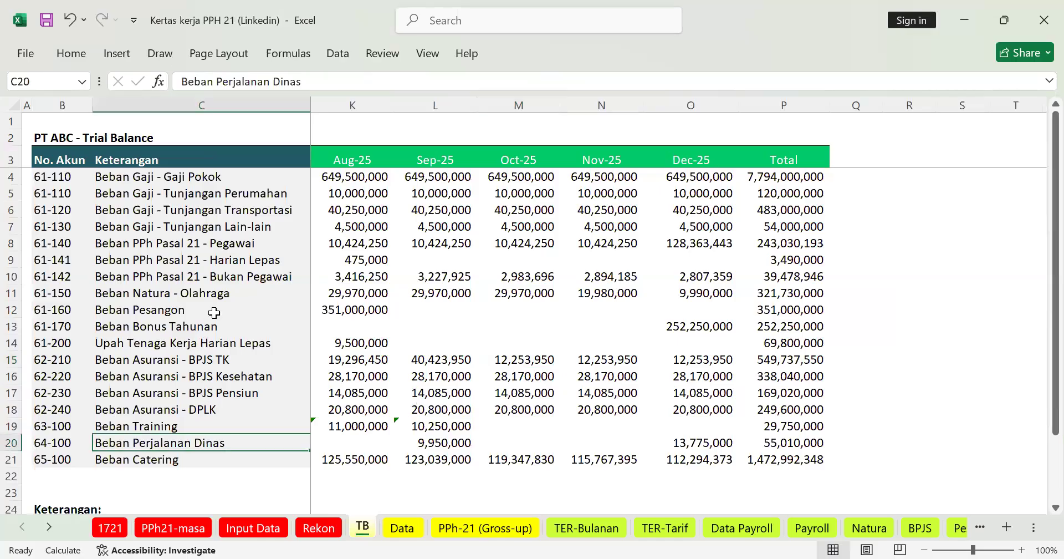
{"action": "left_click", "coordinate": [781, 311]}
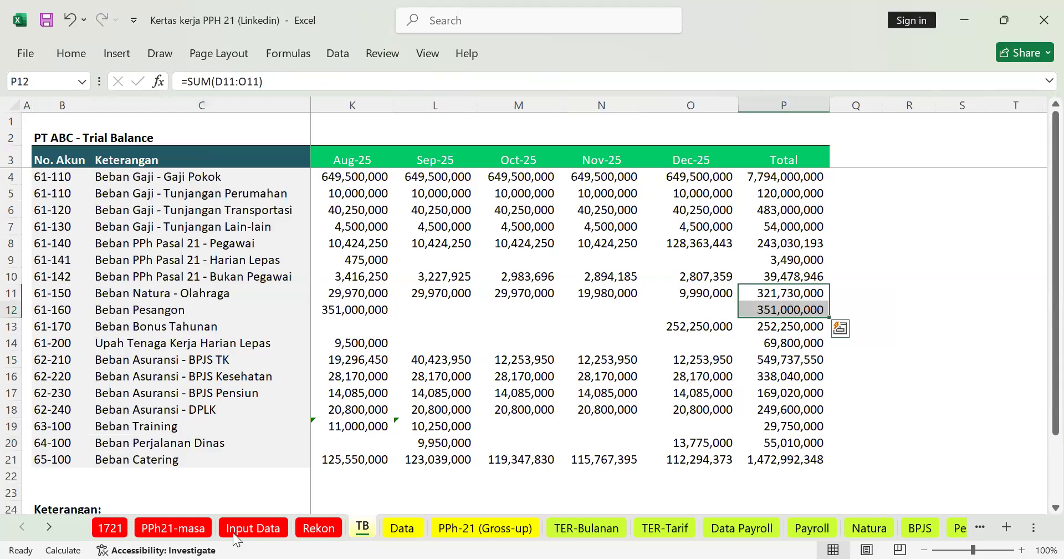
{"action": "left_click", "coordinate": [111, 528]}
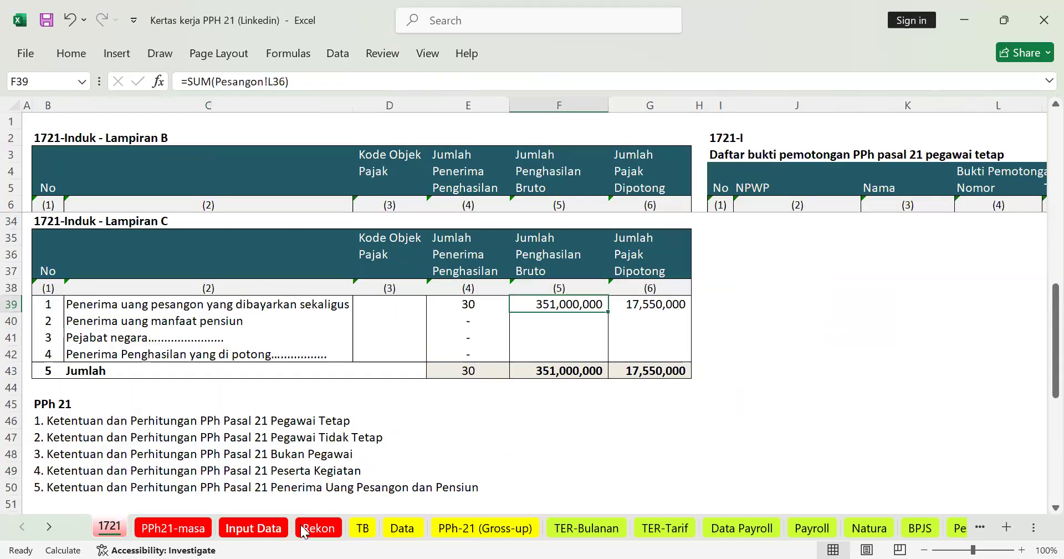
Look over the fixed allowances on the Data sheet and the Tunjangan Pajak column on PPh-21 (Gross-up).
{"action": "left_click", "coordinate": [402, 528]}
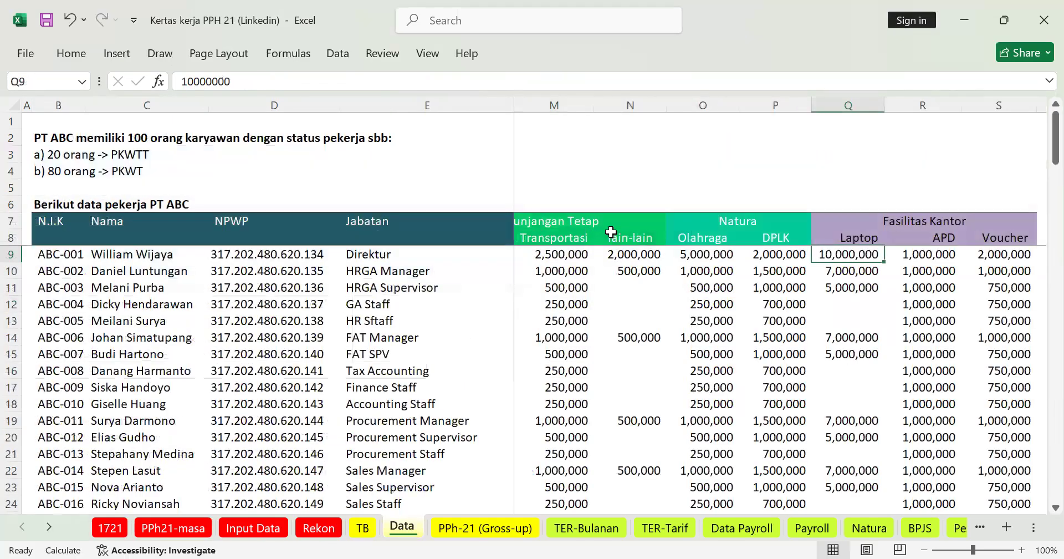
{"action": "left_click", "coordinate": [633, 239]}
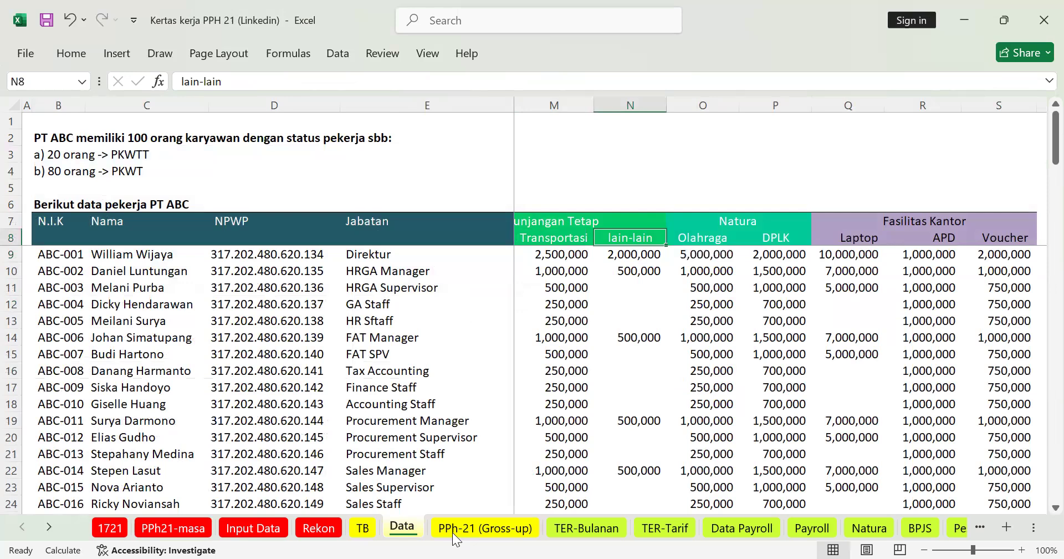
{"action": "left_click", "coordinate": [453, 529]}
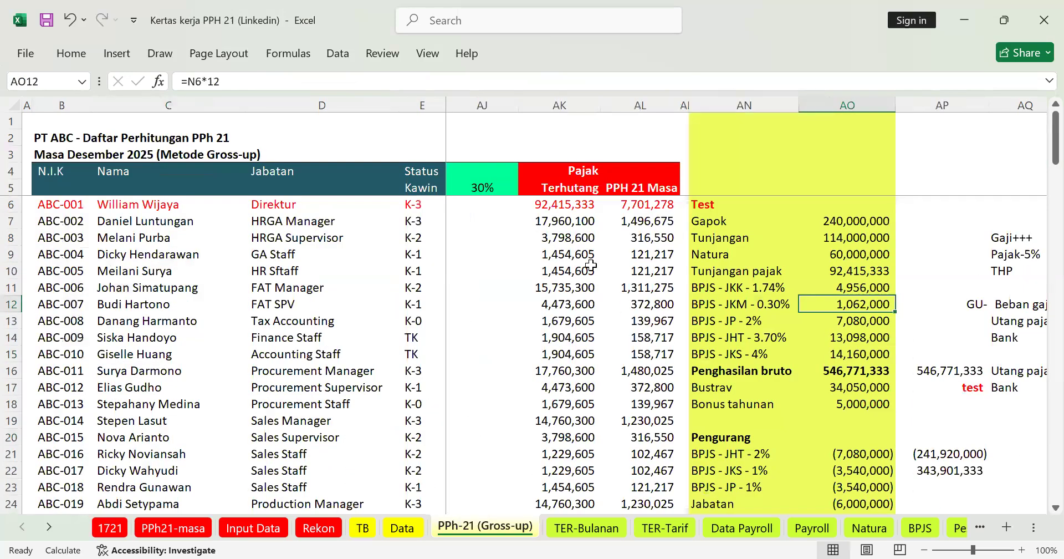
{"action": "left_click", "coordinate": [509, 177]}
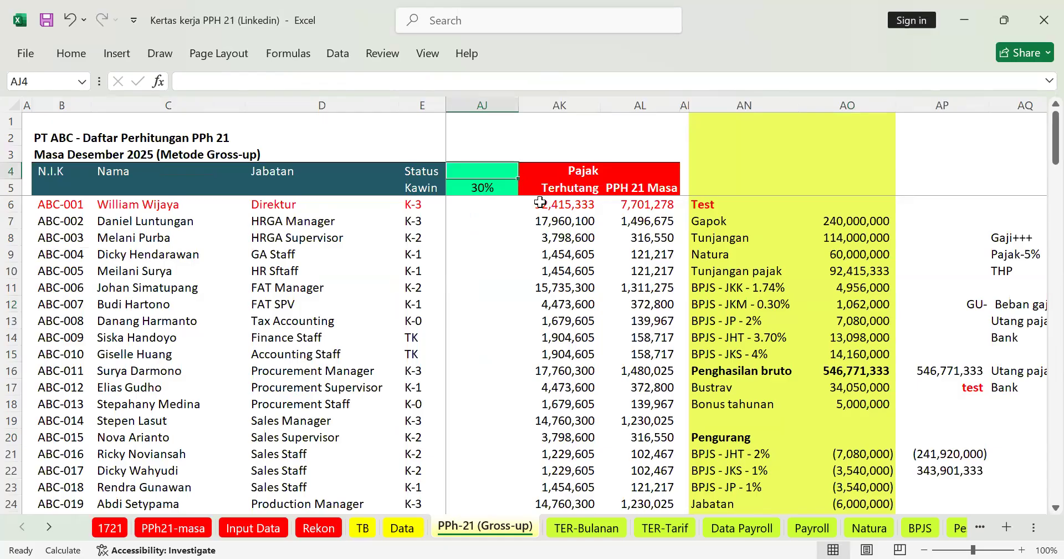
{"action": "key", "text": "Left"}
{"action": "key", "text": "Home"}
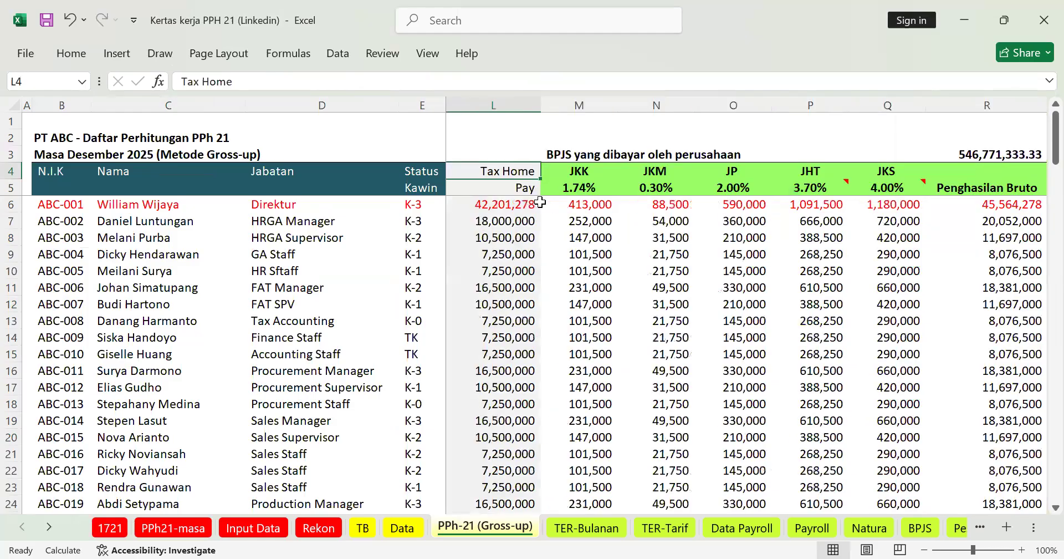
{"action": "key", "text": "Left"}
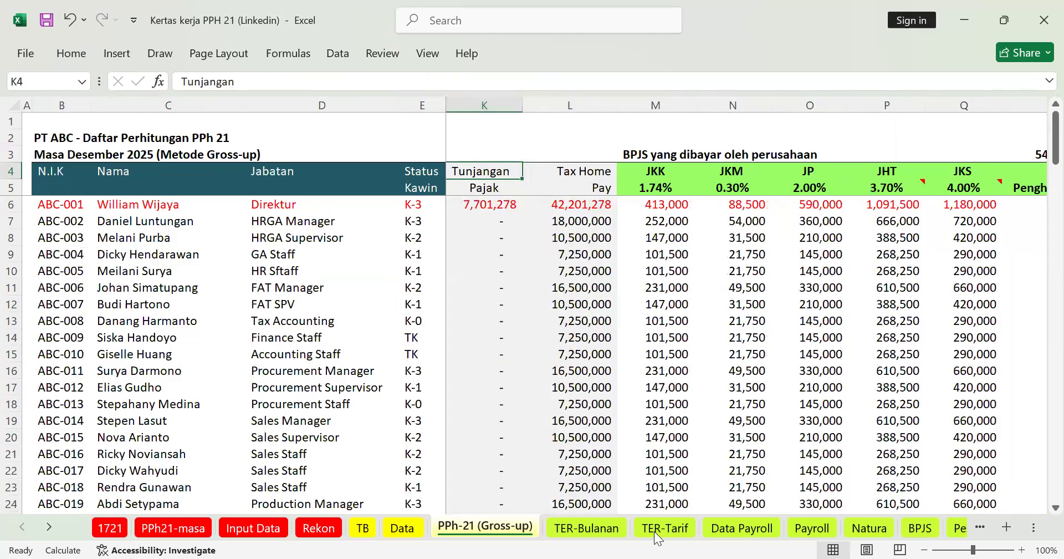
Review the monthly gross income brackets, categories and rates on the TER-Bulanan sheet.
{"action": "left_click", "coordinate": [602, 532]}
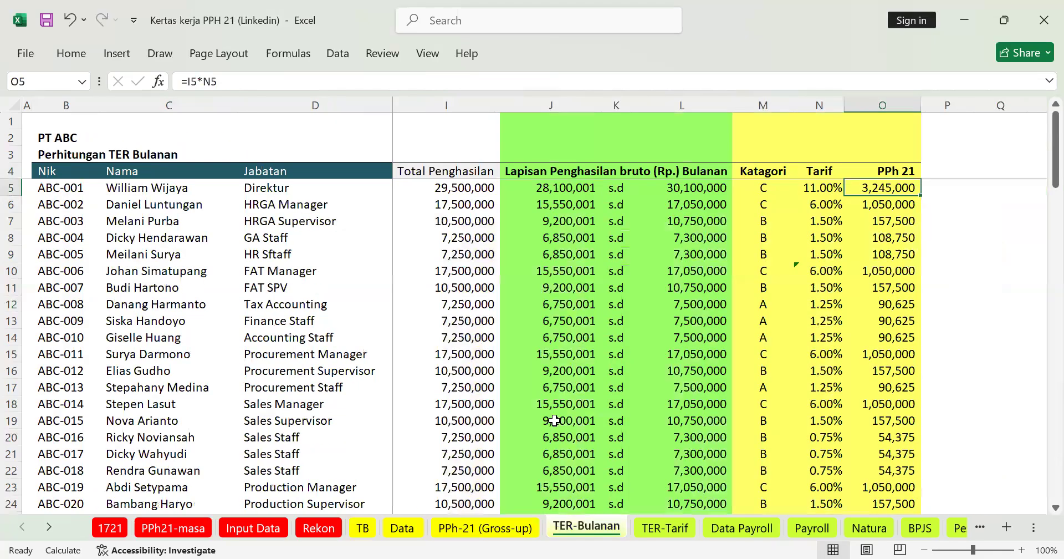
{"action": "left_click", "coordinate": [543, 303]}
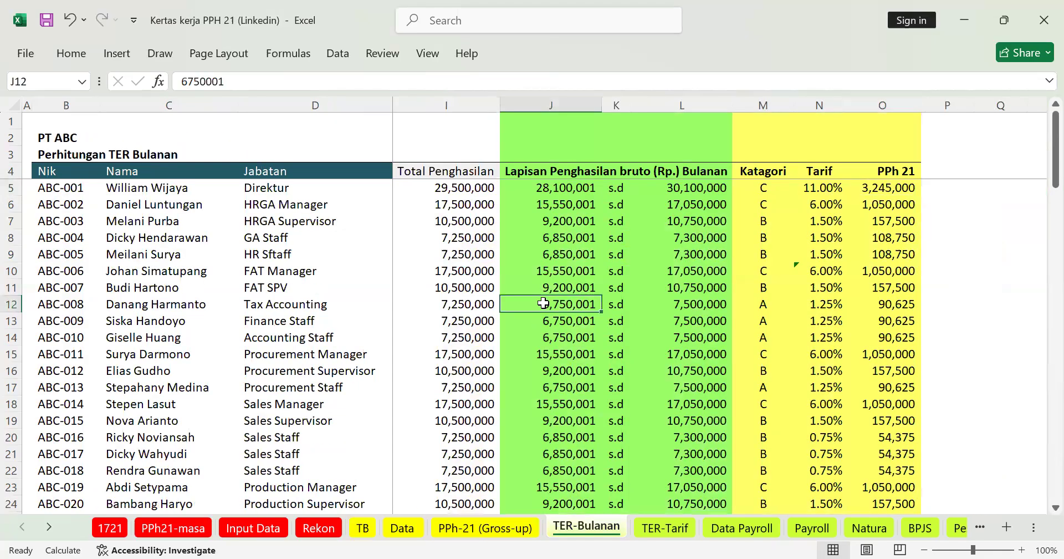
{"action": "left_click", "coordinate": [559, 136]}
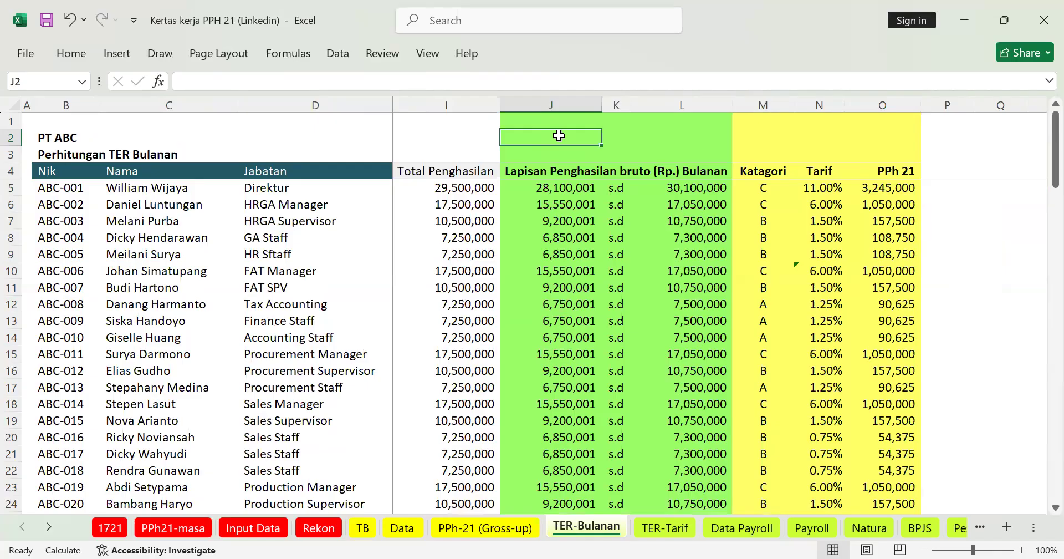
Trace the Direktur's row on PPh-21 (Gross-up) from Tunjangan Pajak through the BPJS, PTKP and tariff columns to the tax payable.
{"action": "left_click", "coordinate": [509, 527]}
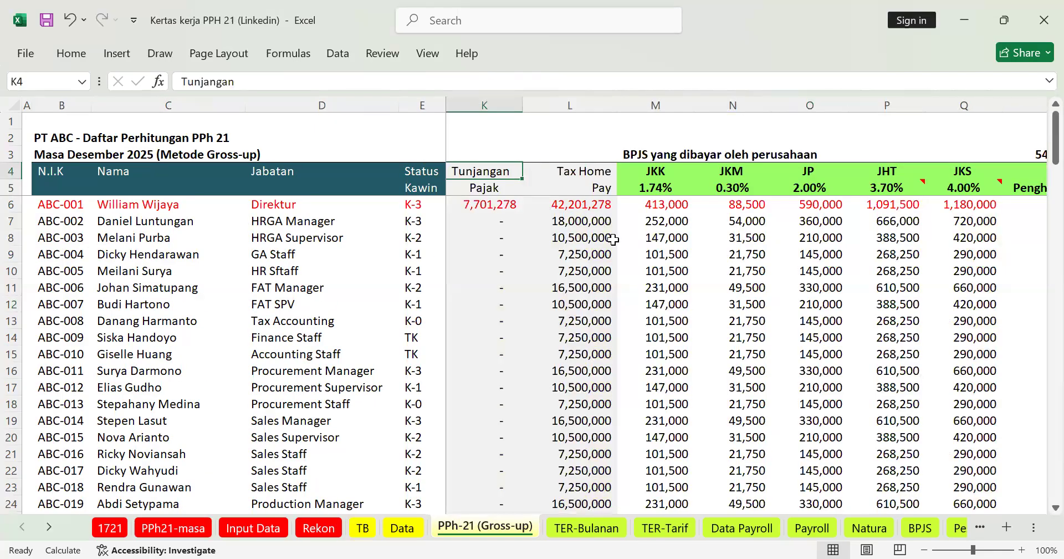
{"action": "key", "text": "Down"}
{"action": "key", "text": "Down"}
{"action": "key", "text": "Right"}
{"action": "key", "text": "Right"}
{"action": "key", "text": "Right"}
{"action": "key", "text": "Right"}
{"action": "key", "text": "Right"}
{"action": "key", "text": "Right"}
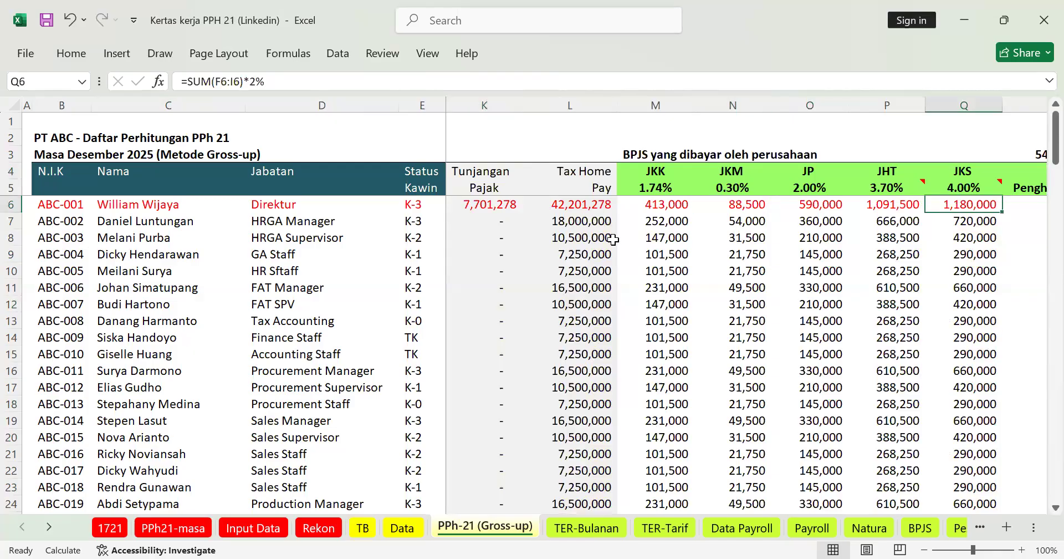
{"action": "key", "text": "Right"}
{"action": "key", "text": "Right"}
{"action": "key", "text": "Right"}
{"action": "key", "text": "Right"}
{"action": "key", "text": "Right"}
{"action": "key", "text": "Right"}
{"action": "key", "text": "Right"}
{"action": "key", "text": "Right"}
{"action": "key", "text": "Right"}
{"action": "key", "text": "Right"}
{"action": "key", "text": "Right"}
{"action": "key", "text": "Right"}
{"action": "key", "text": "Right"}
{"action": "key", "text": "Right"}
{"action": "key", "text": "Right"}
{"action": "key", "text": "Right"}
{"action": "key", "text": "Right"}
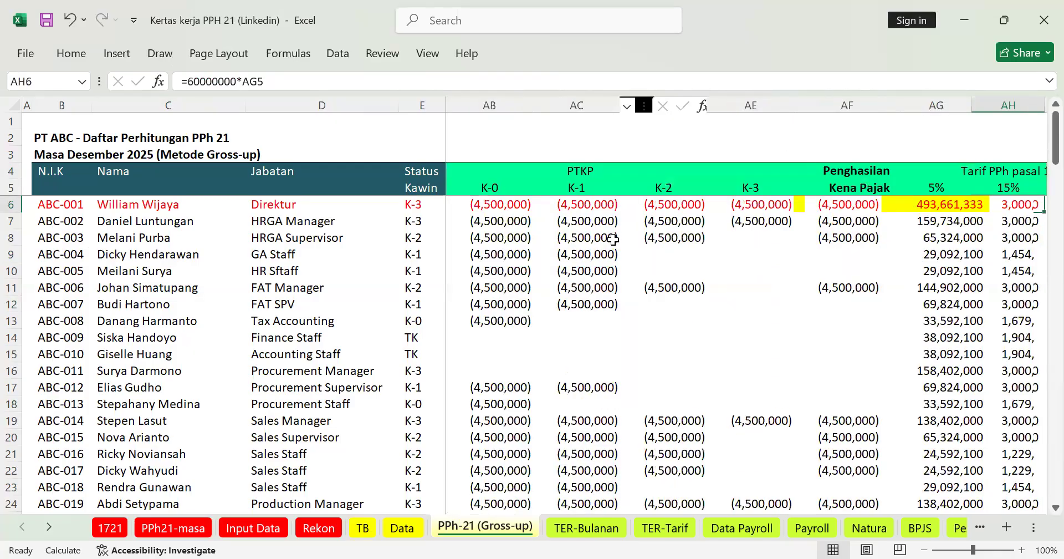
{"action": "key", "text": "Right"}
{"action": "key", "text": "Right"}
{"action": "key", "text": "Right"}
{"action": "key", "text": "Right"}
{"action": "key", "text": "Right"}
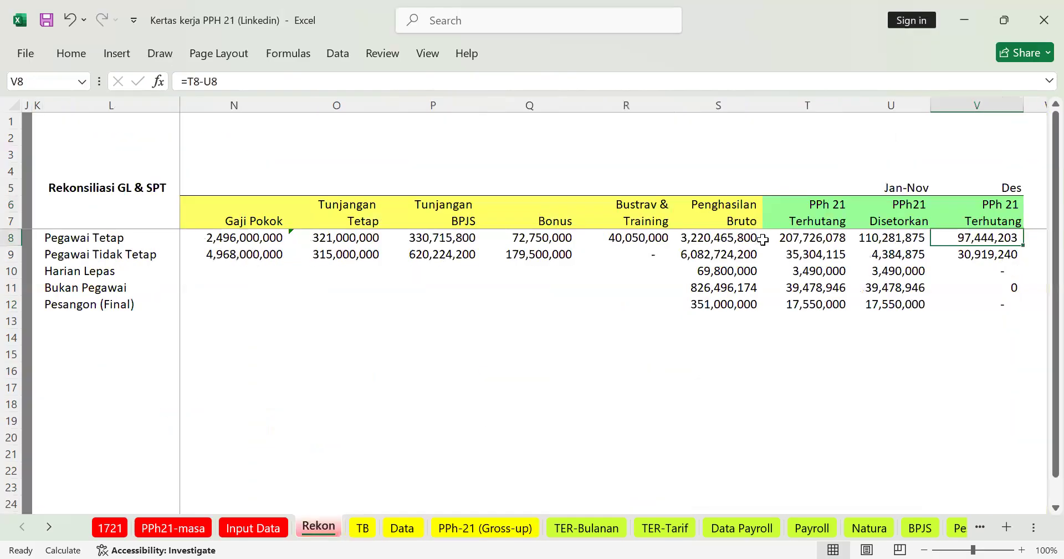
Check the Pegawai Tetap formulas on Rekon for Penghasilan Bruto, PPh 21 Terhutang, Jan-Nov PPh21 Disetorkan and December PPh 21 Terhutang.
{"action": "left_click", "coordinate": [757, 237]}
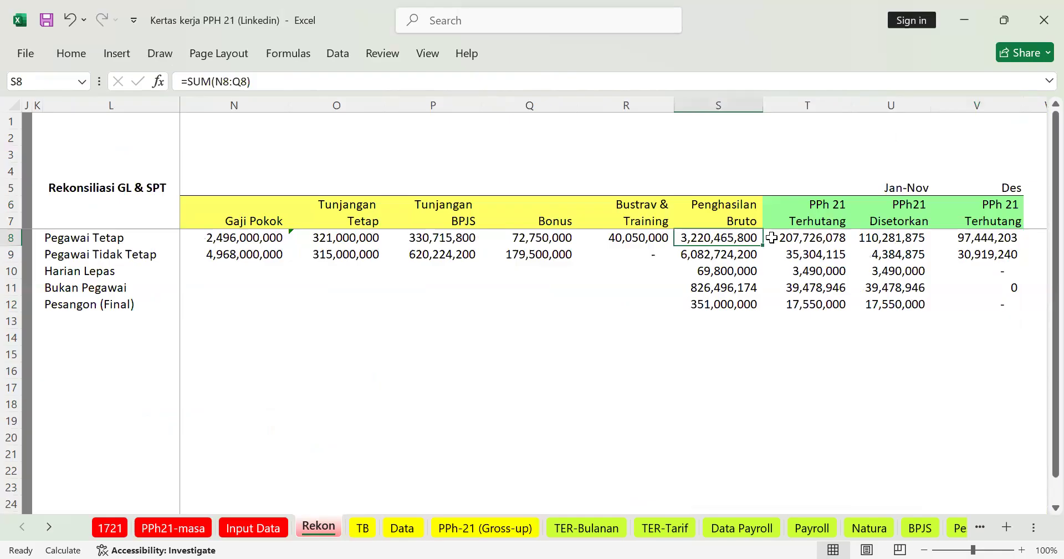
{"action": "left_click", "coordinate": [831, 242]}
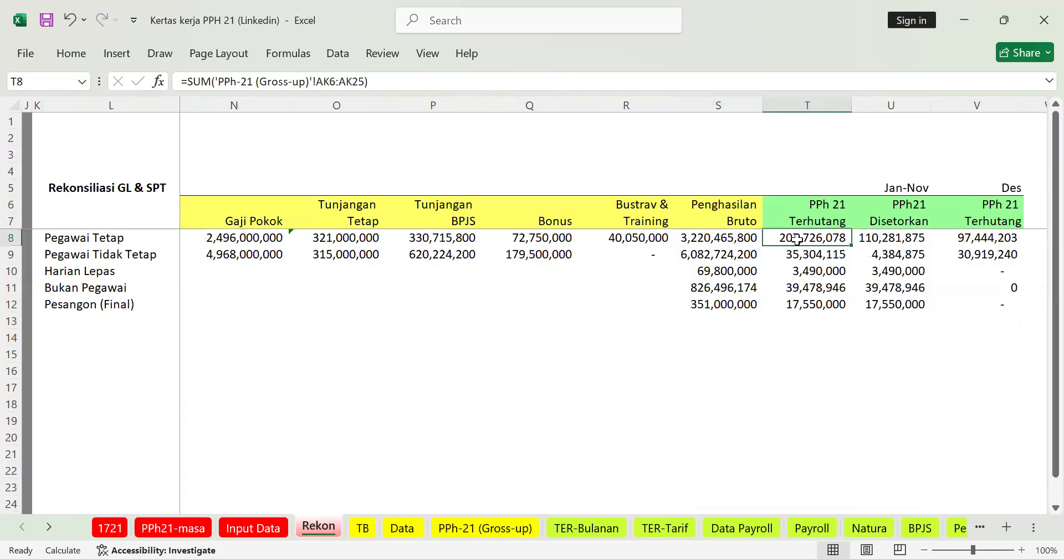
{"action": "key", "text": "F2"}
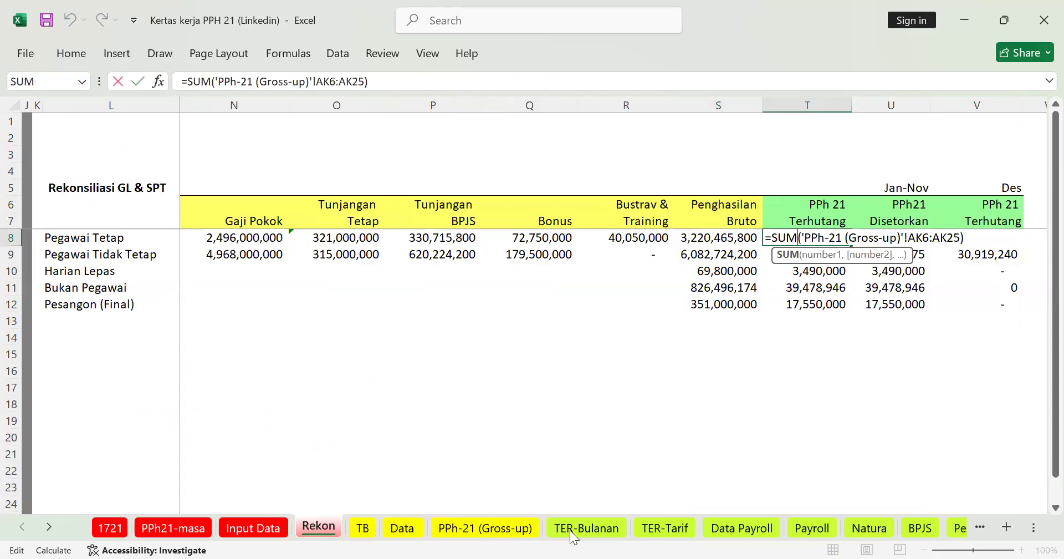
{"action": "key", "text": "Escape"}
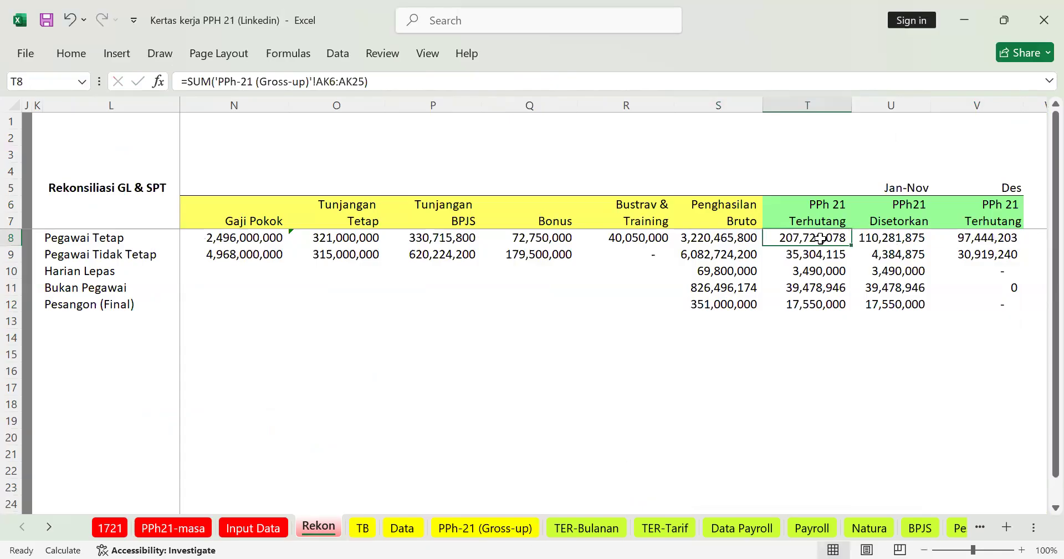
{"action": "left_click", "coordinate": [919, 242]}
{"action": "left_click", "coordinate": [996, 235]}
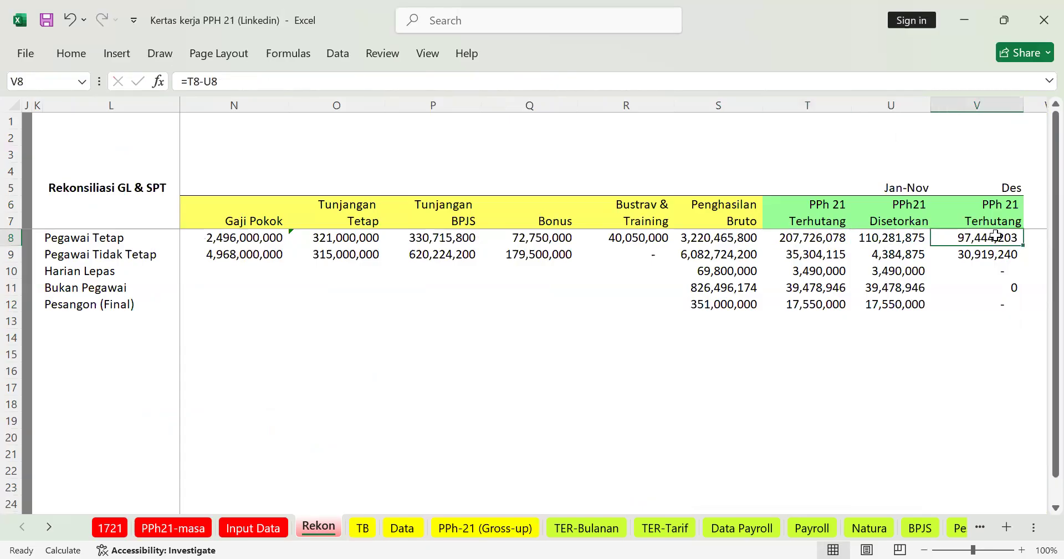